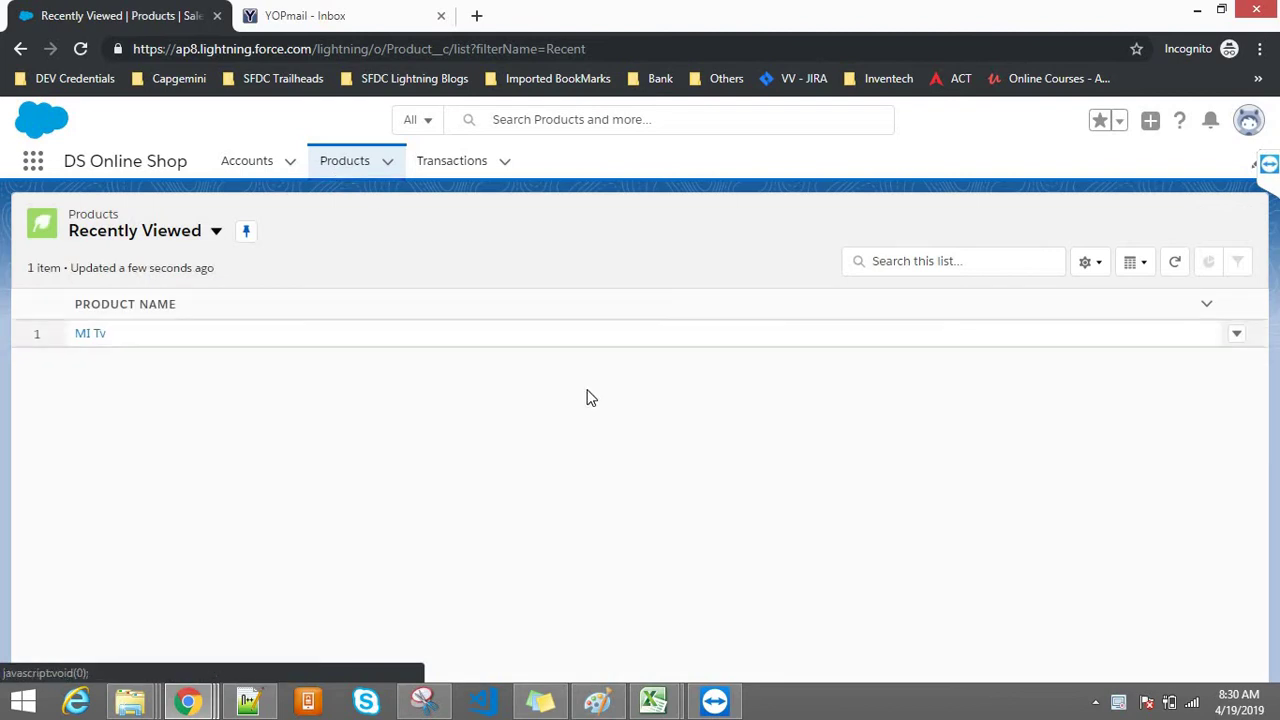
Step: Open the MI Tv product and scroll to its Transactions card, which lists transaction 00006
left_click(85, 333)
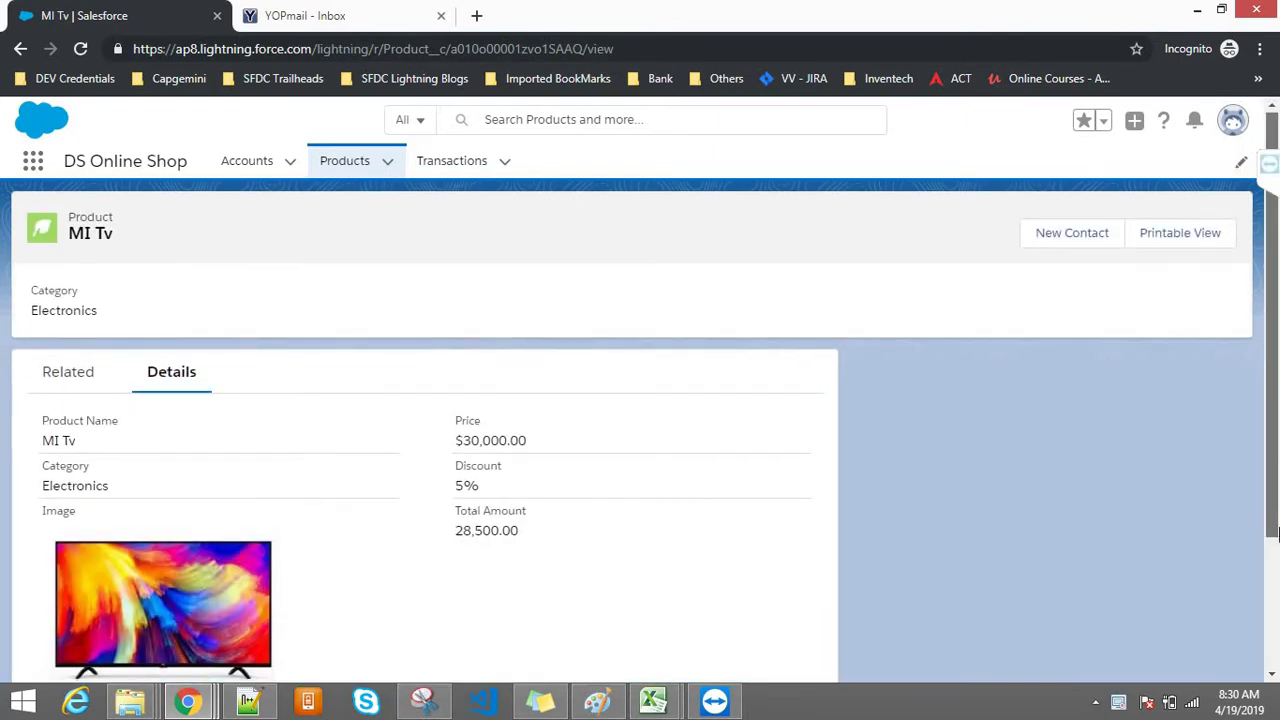
left_click_drag(1277, 388, 1275, 467)
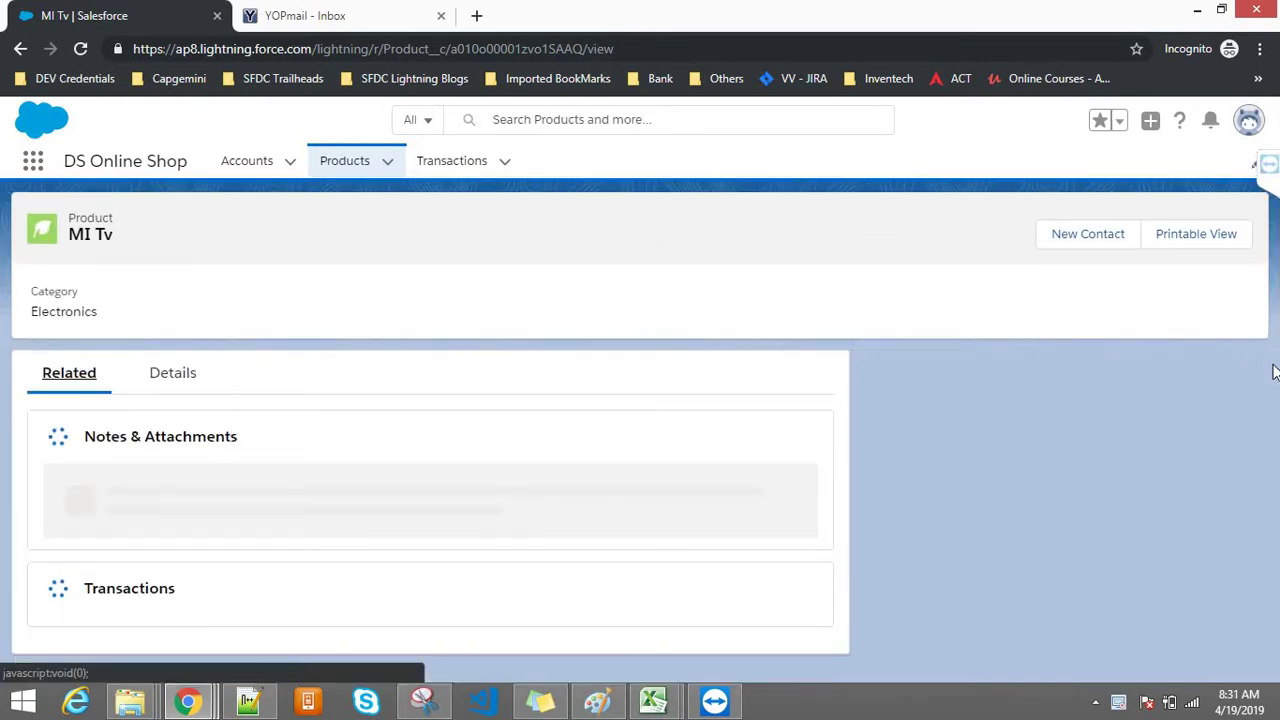
scroll(794, 480, "down", 1)
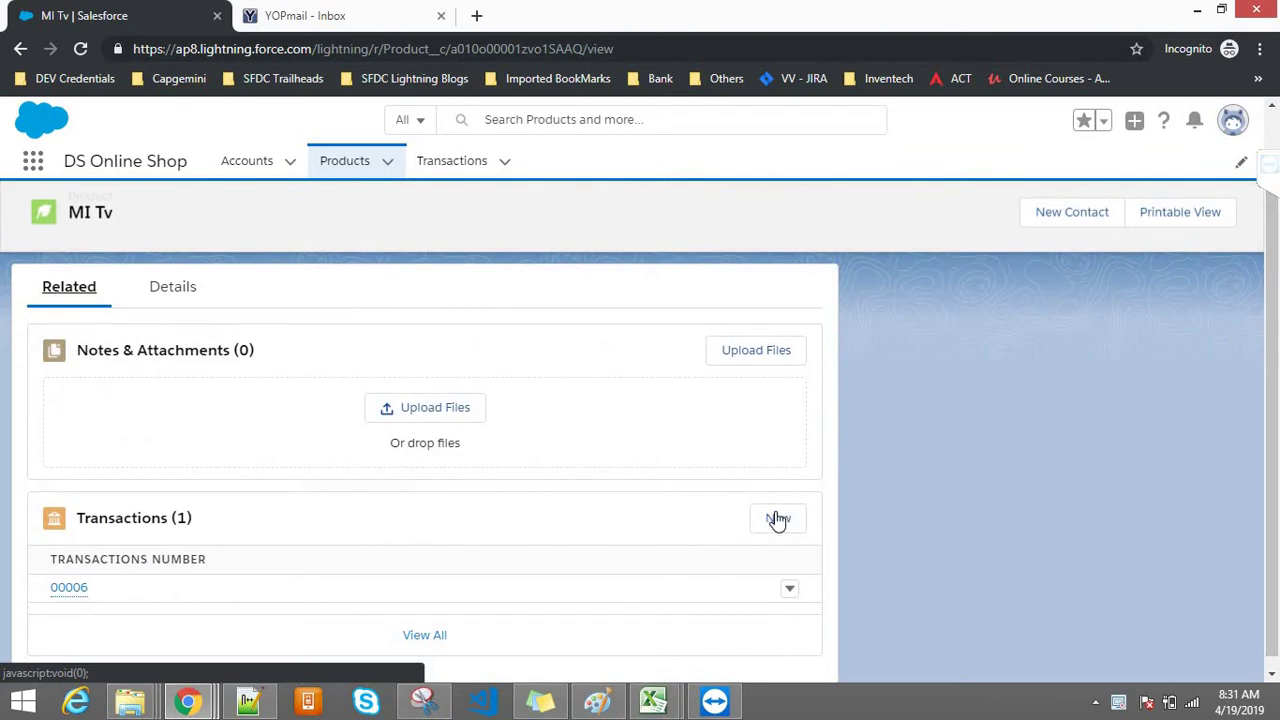
Step: Fill in a new MI Tv transaction with quantity 2 and account Dev
left_click(778, 519)
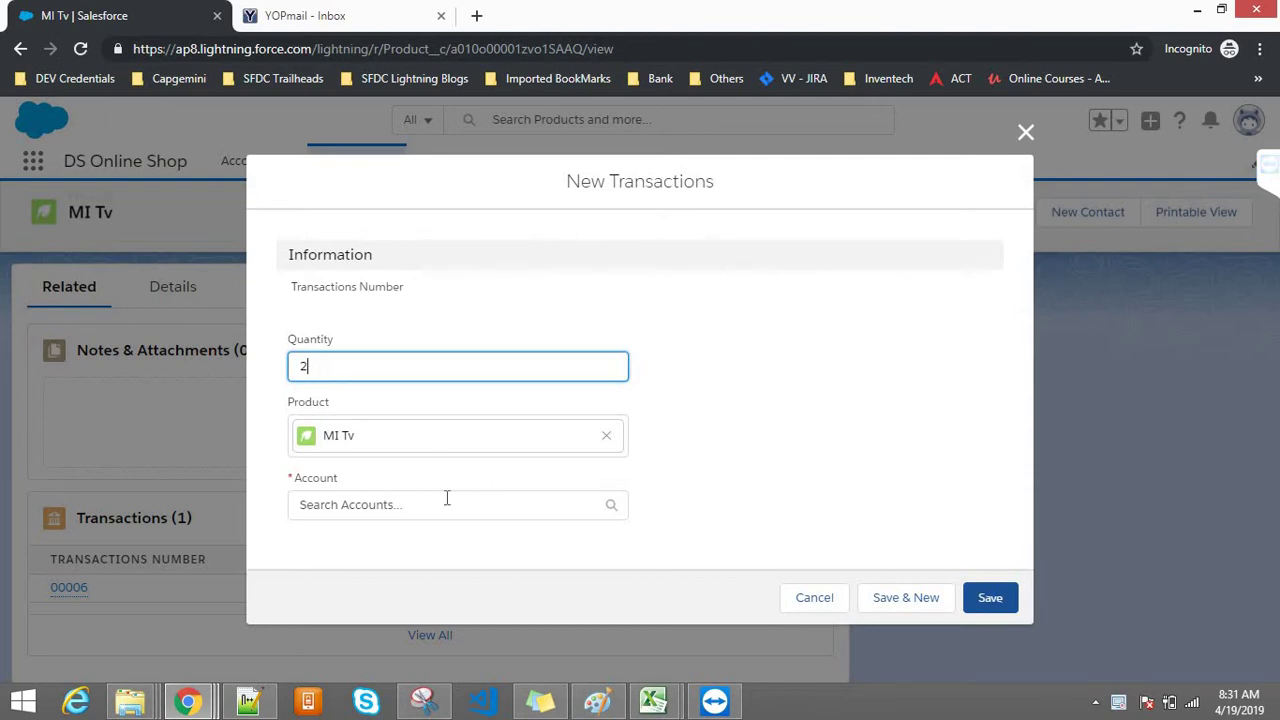
left_click(432, 508)
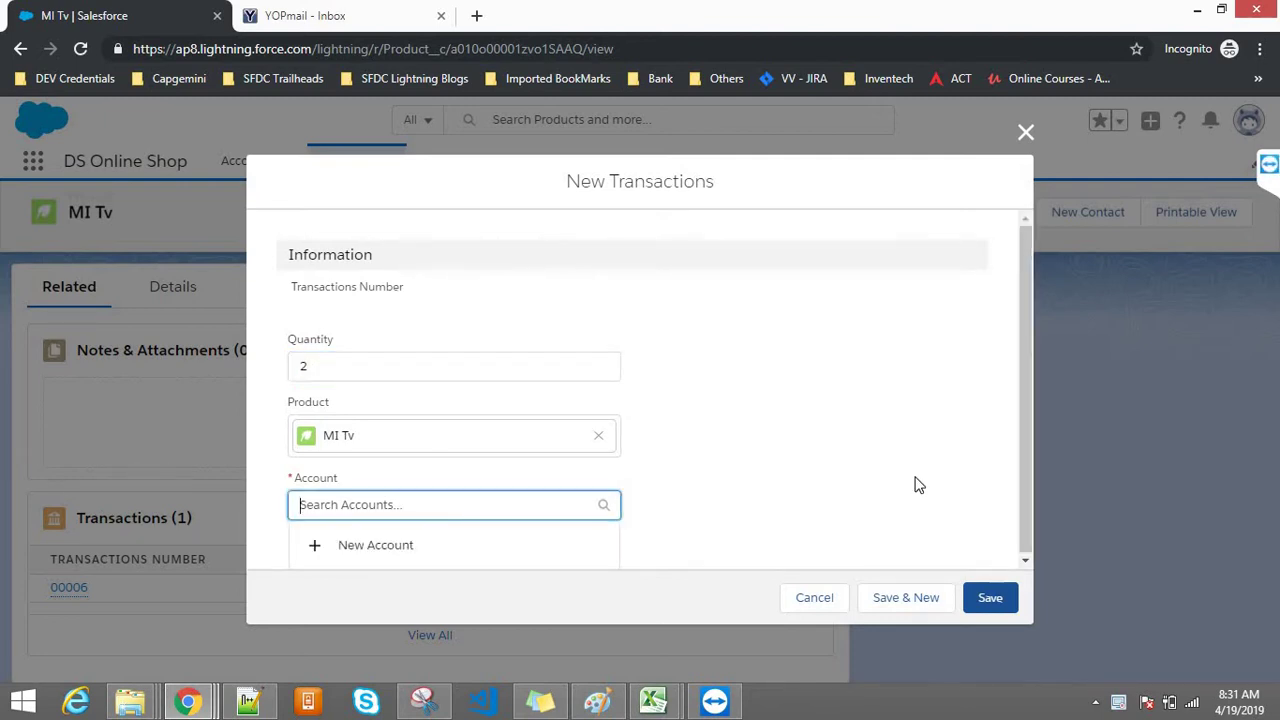
type("Irfa")
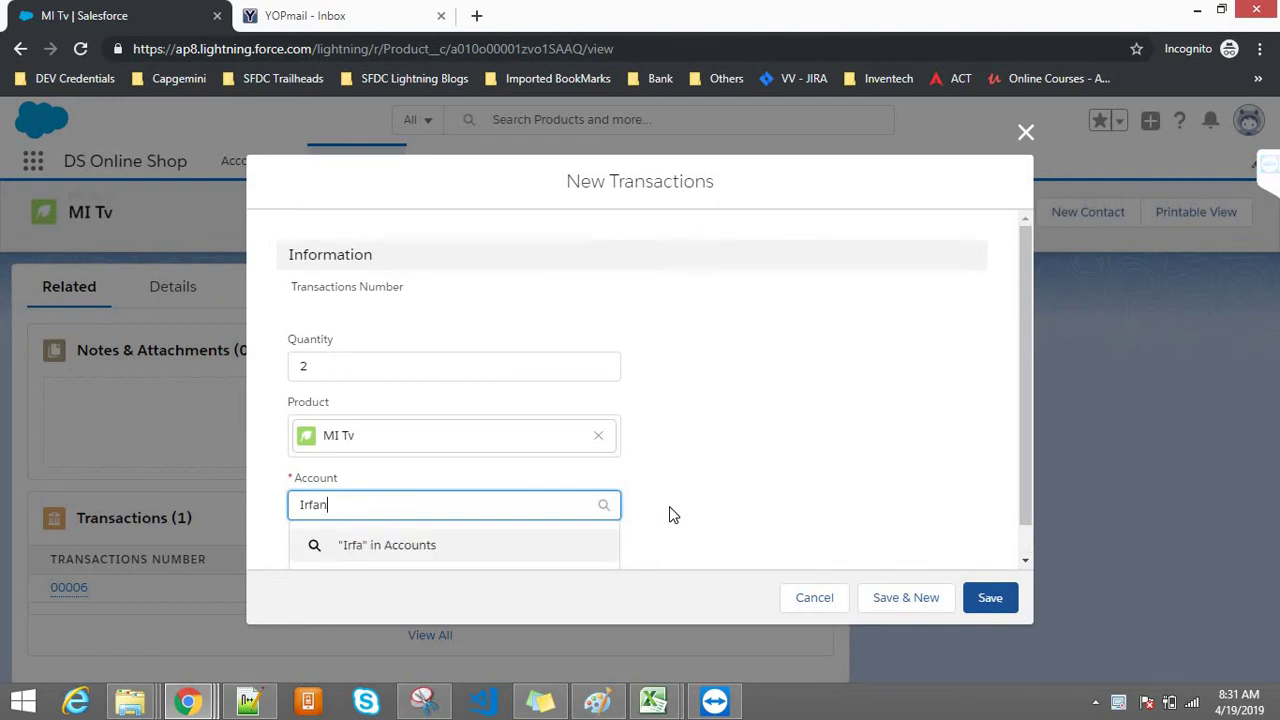
type("n")
key("Return")
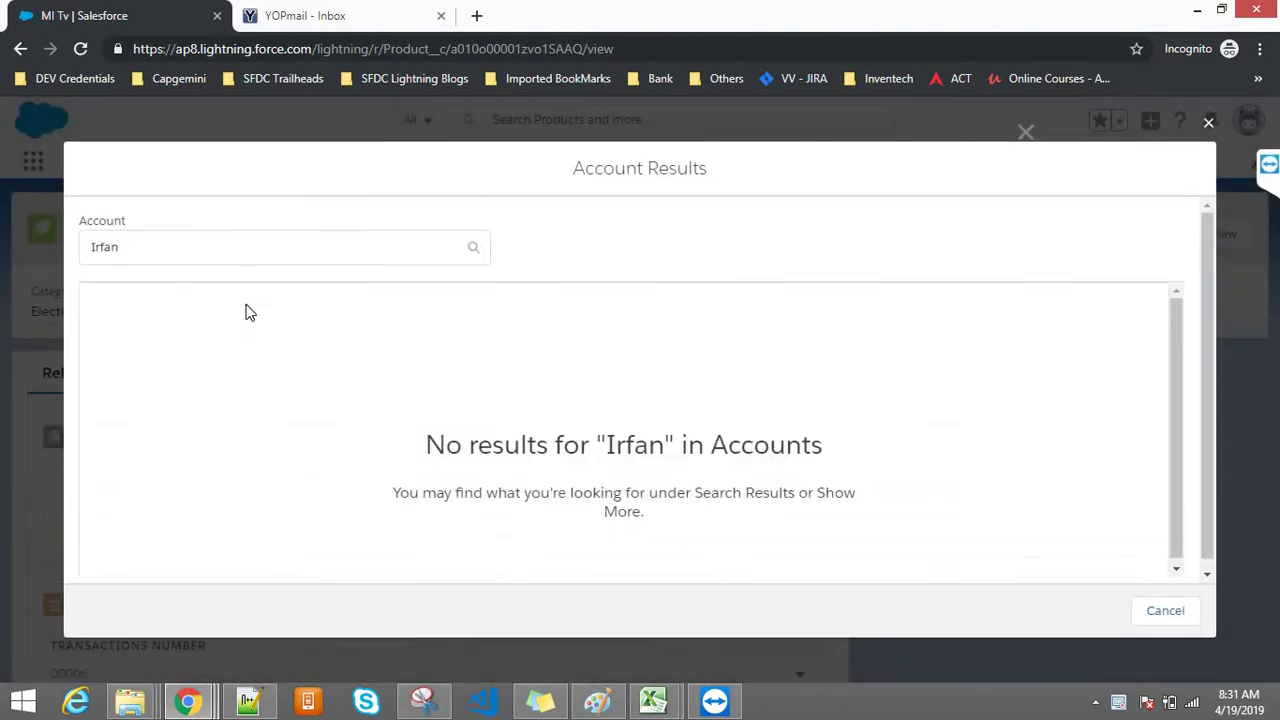
left_click(183, 254)
key("ctrl+a")
type("dev")
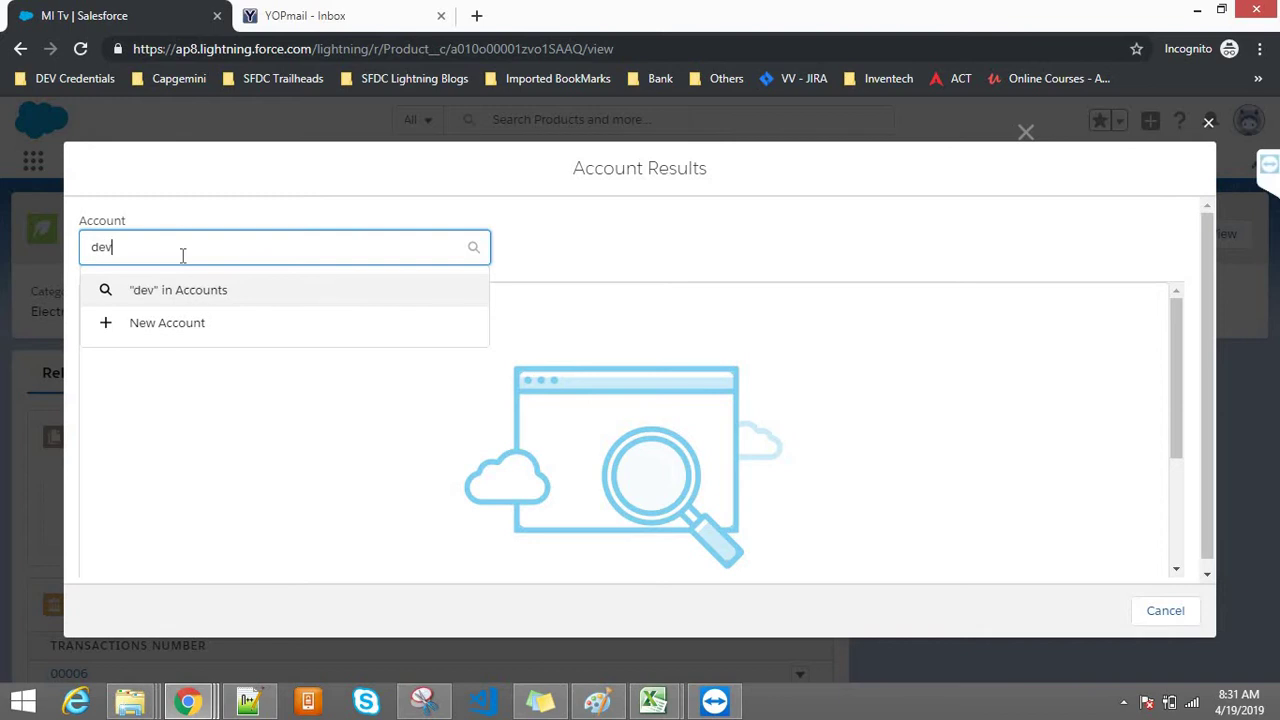
left_click(146, 336)
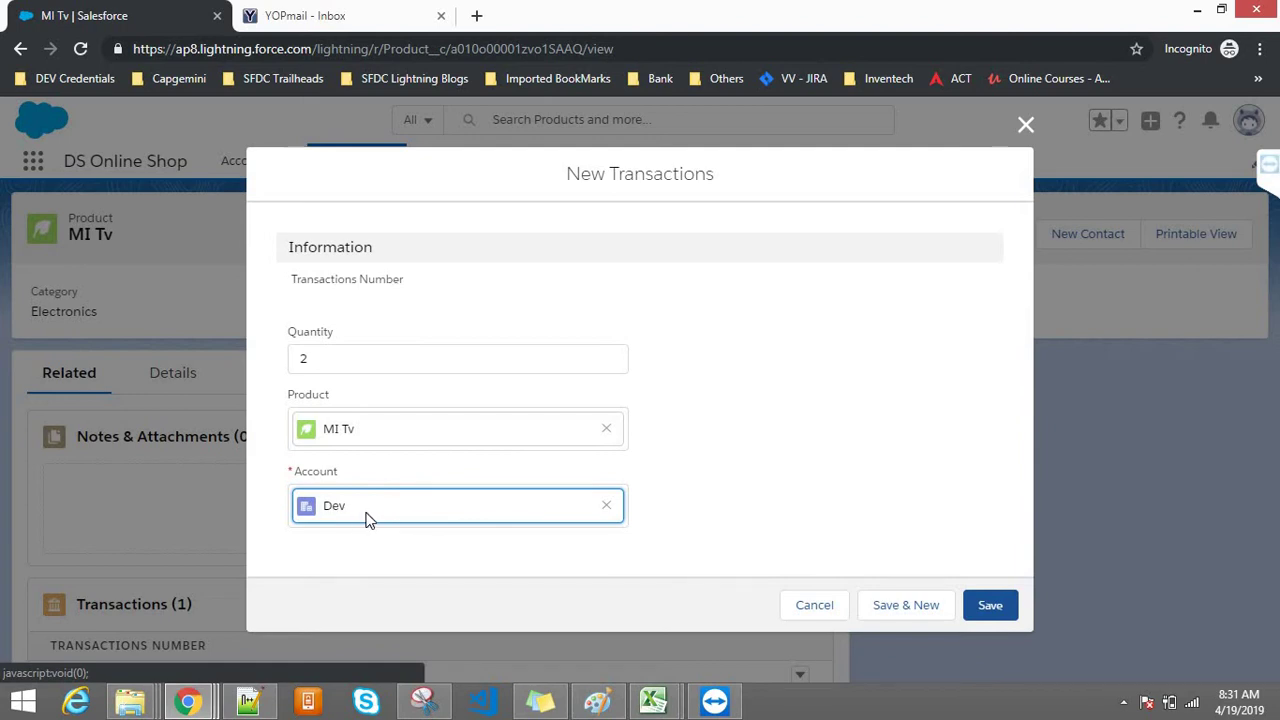
Step: Save transaction 00007 and go to the Transactions list
left_click(988, 604)
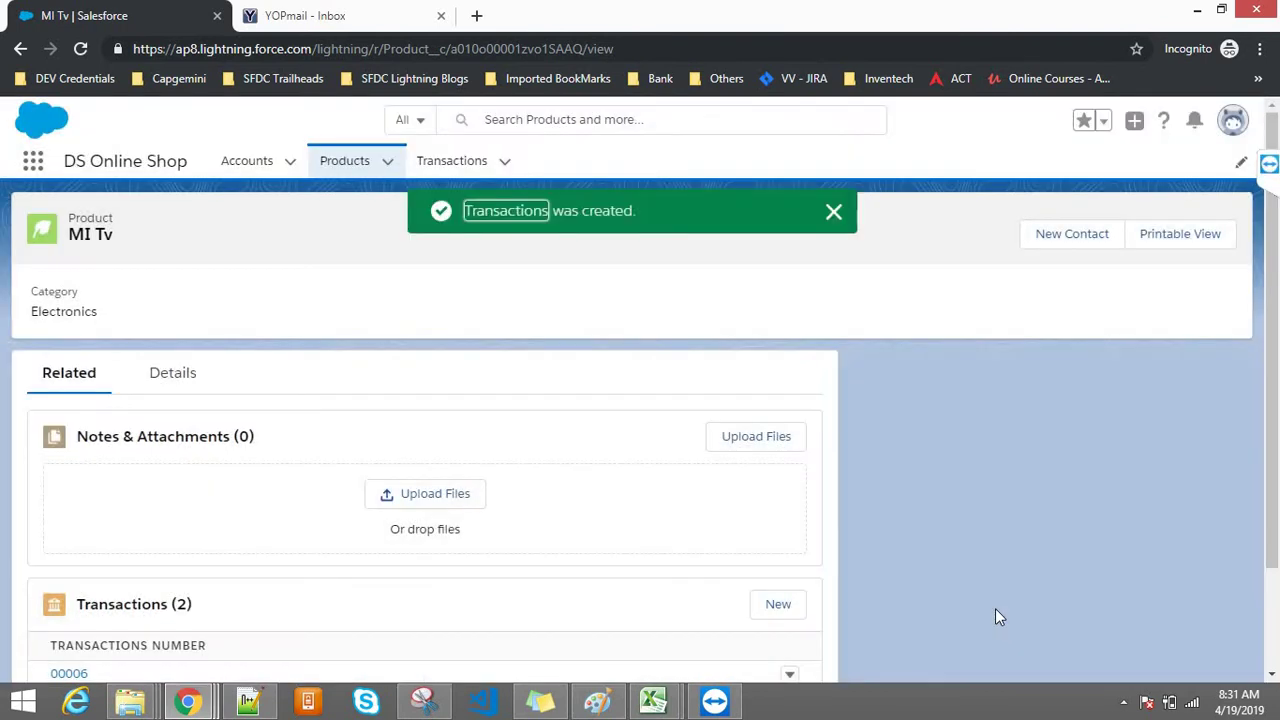
left_click(829, 224)
left_click(452, 170)
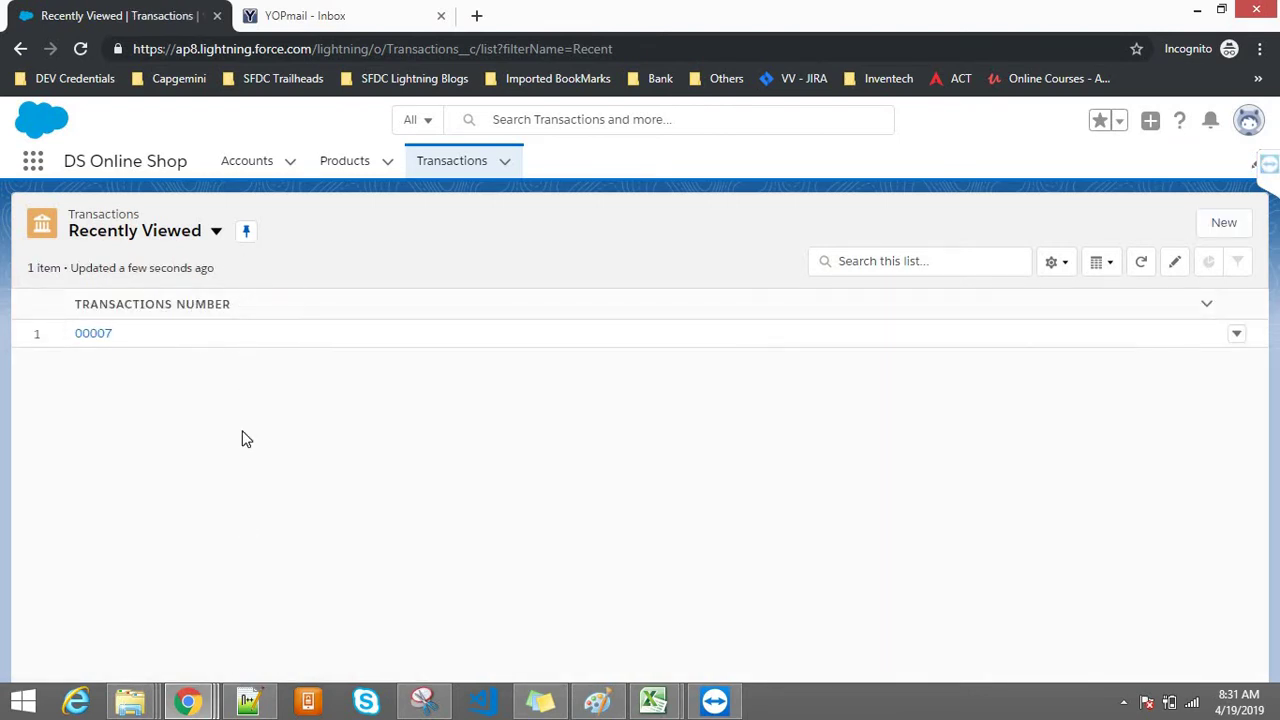
Step: Open the second Customer Profile user from All Users in a new tab and highlight their email and username
mouse_move(205, 703)
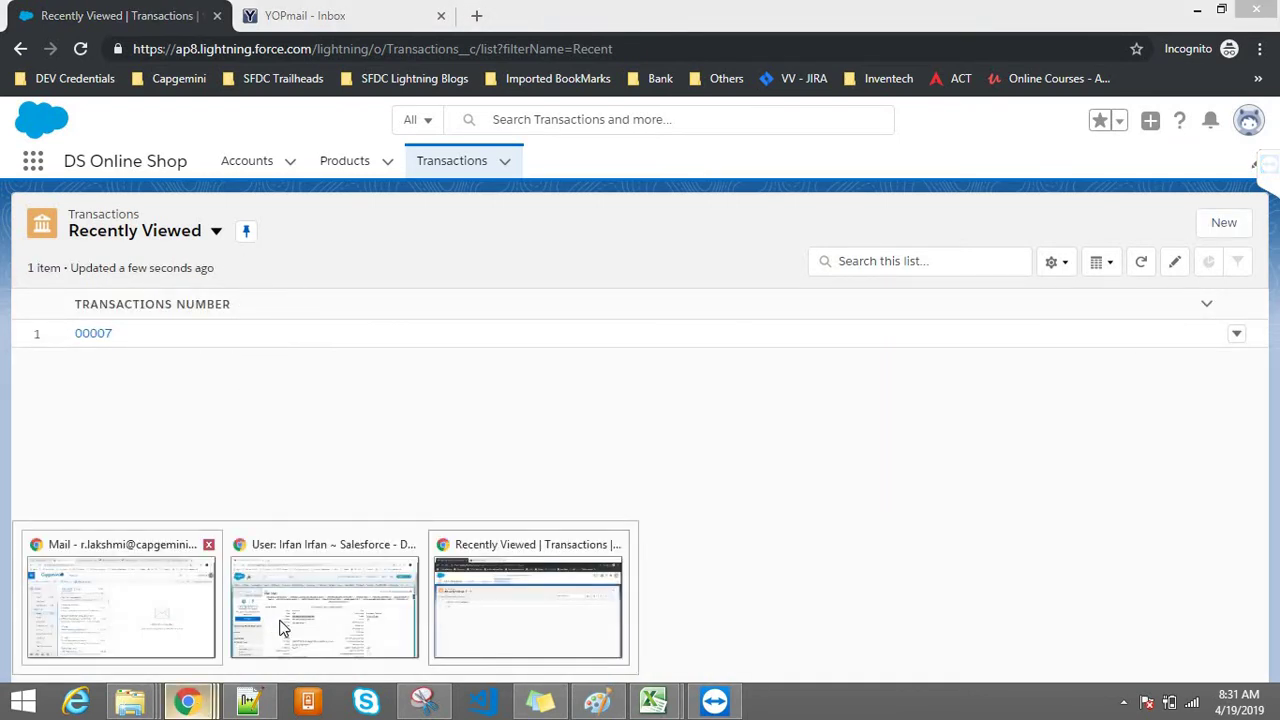
left_click(280, 625)
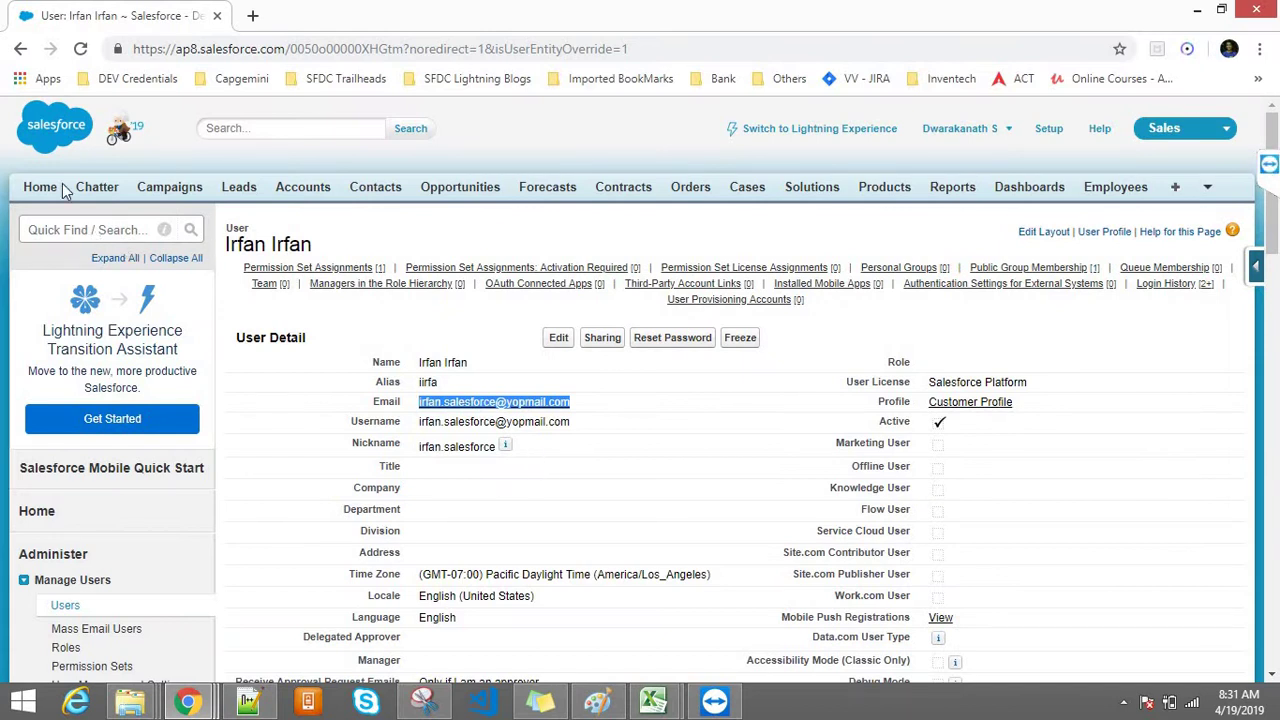
left_click(20, 47)
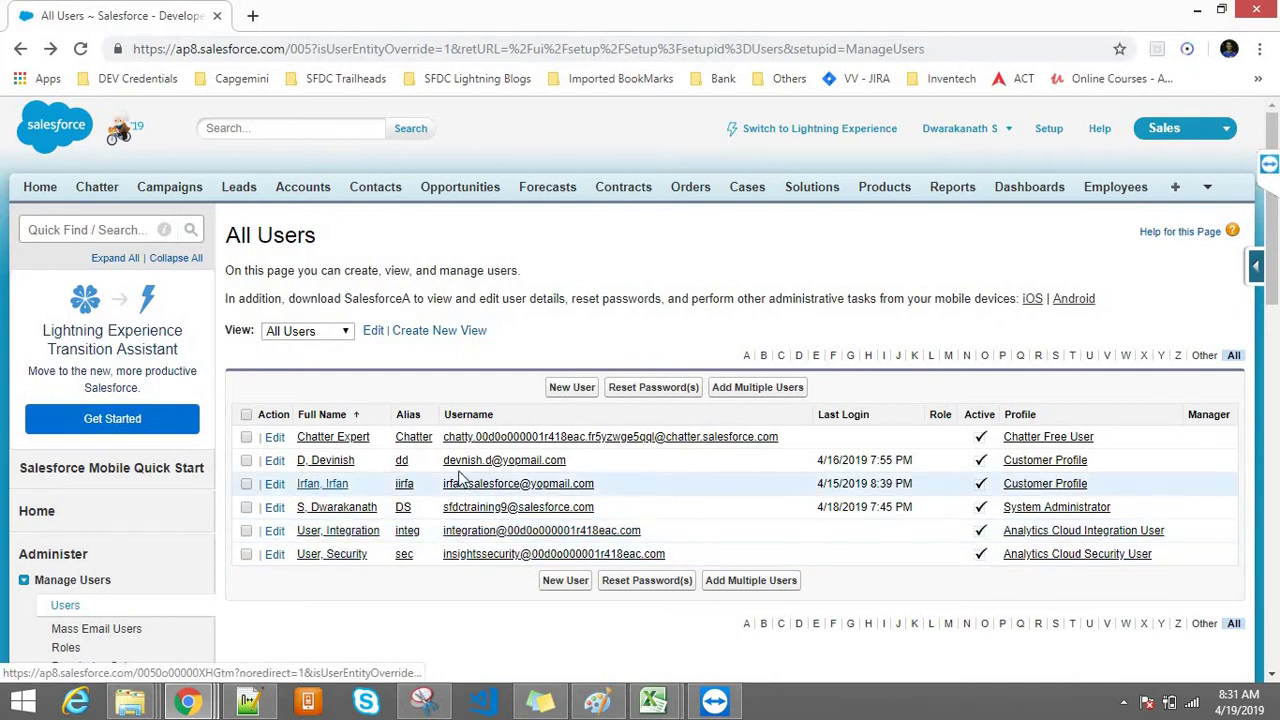
middle_click(324, 460)
key("ctrl+Tab")
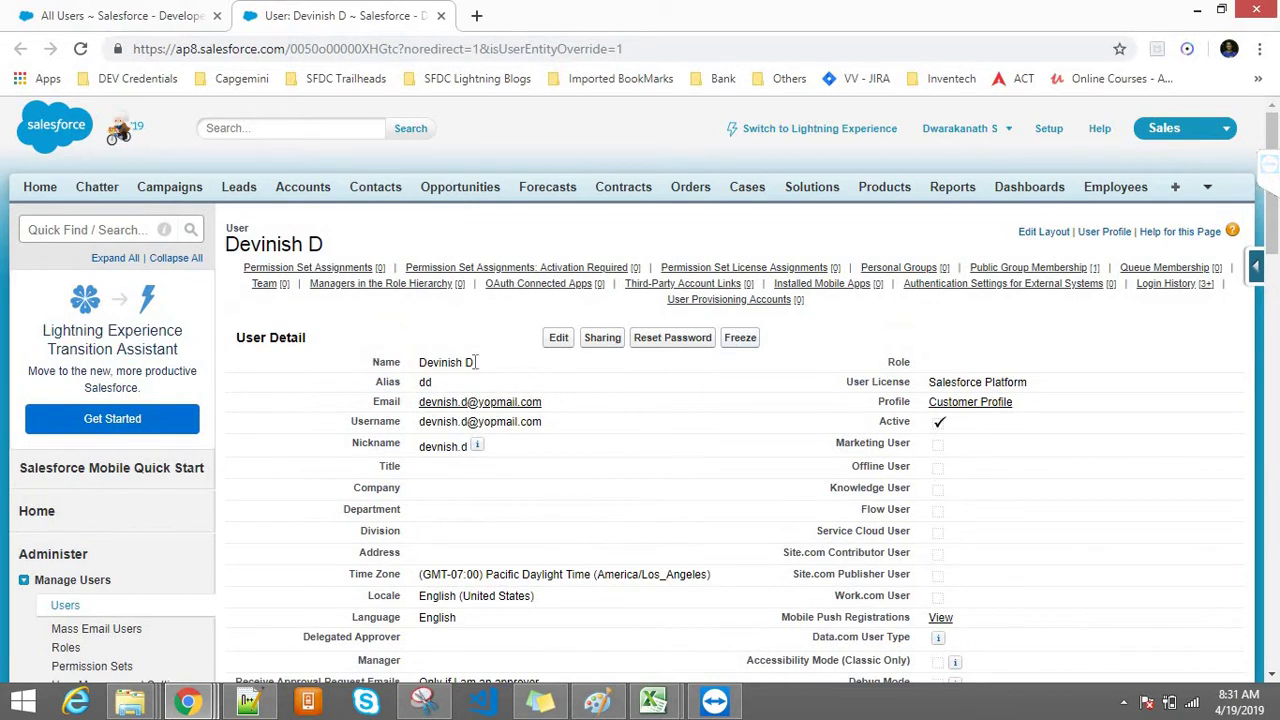
left_click_drag(542, 402, 423, 396)
key("ctrl+c")
left_click_drag(543, 422, 428, 419)
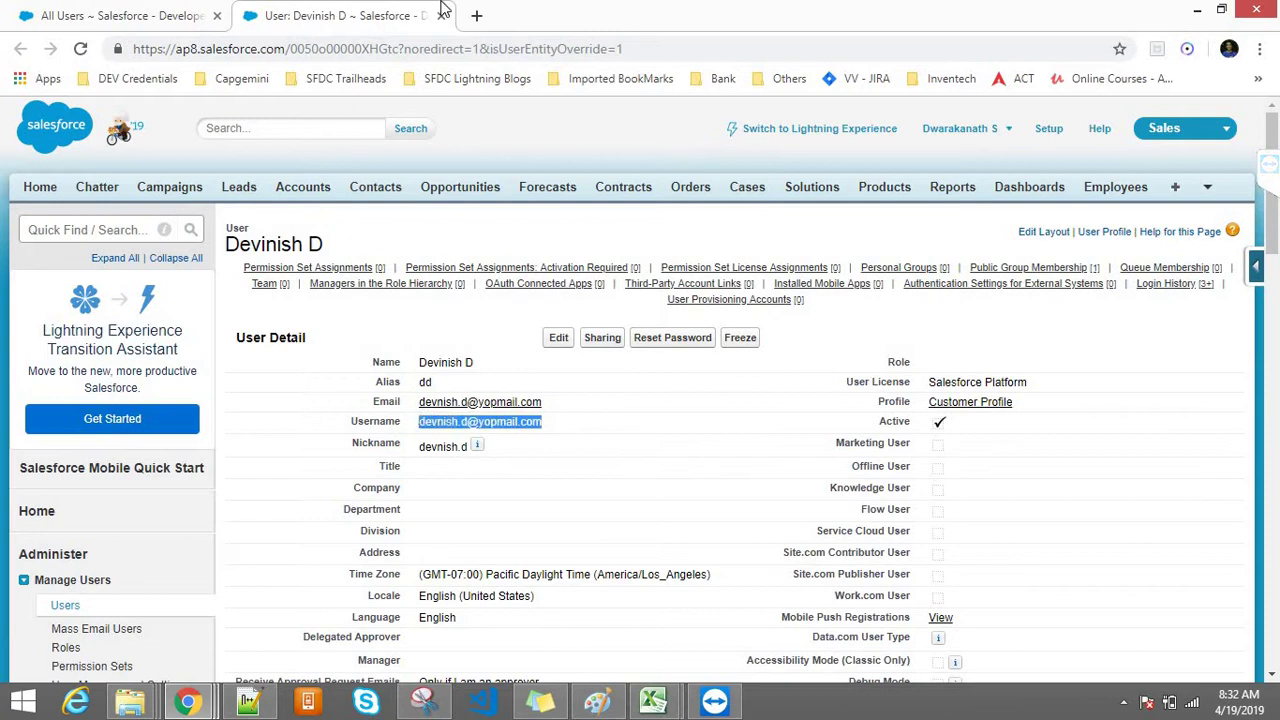
Step: Log in at login.salesforce.com with the copied username and the user's password
left_click(477, 15)
type("login.salesforce.com")
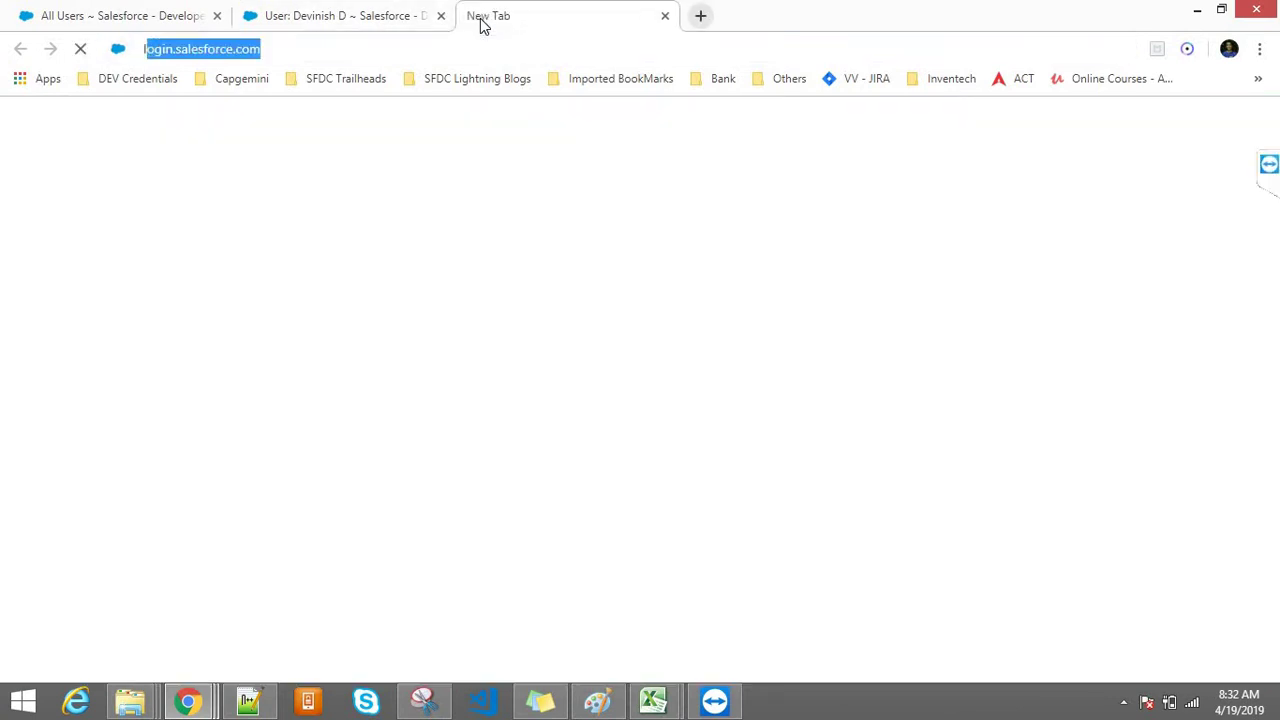
key("Return")
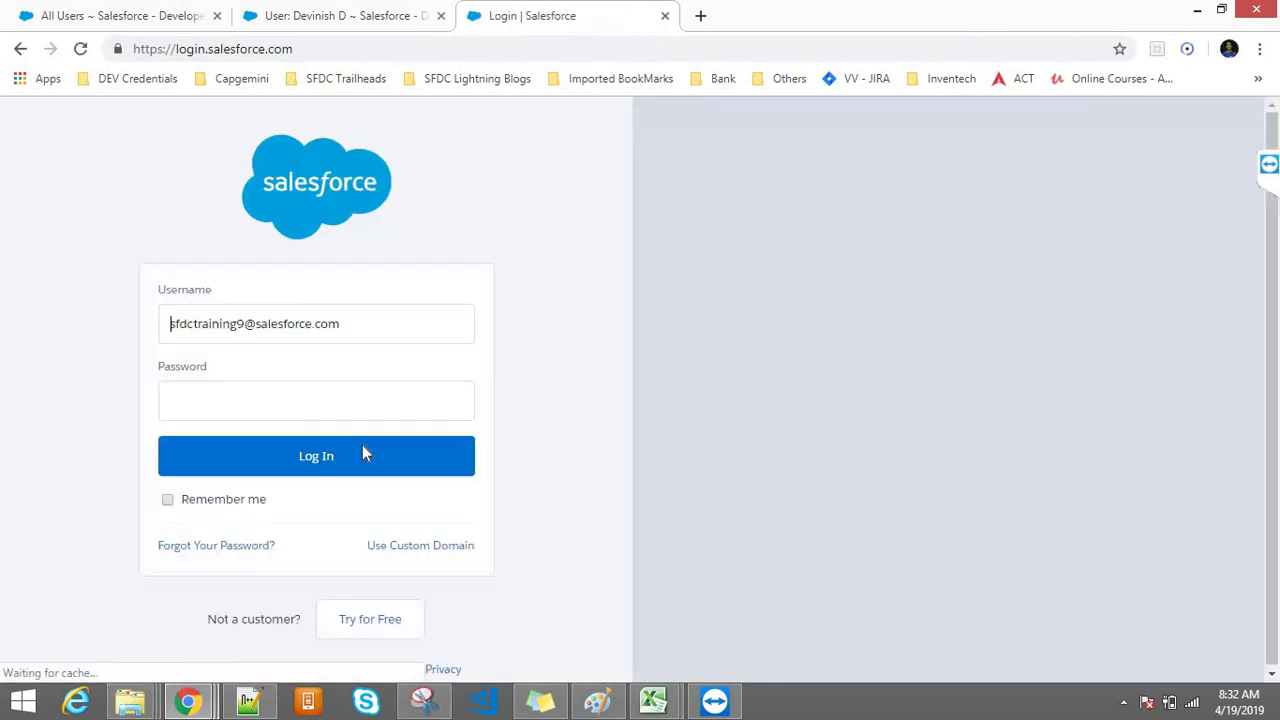
left_click(289, 326)
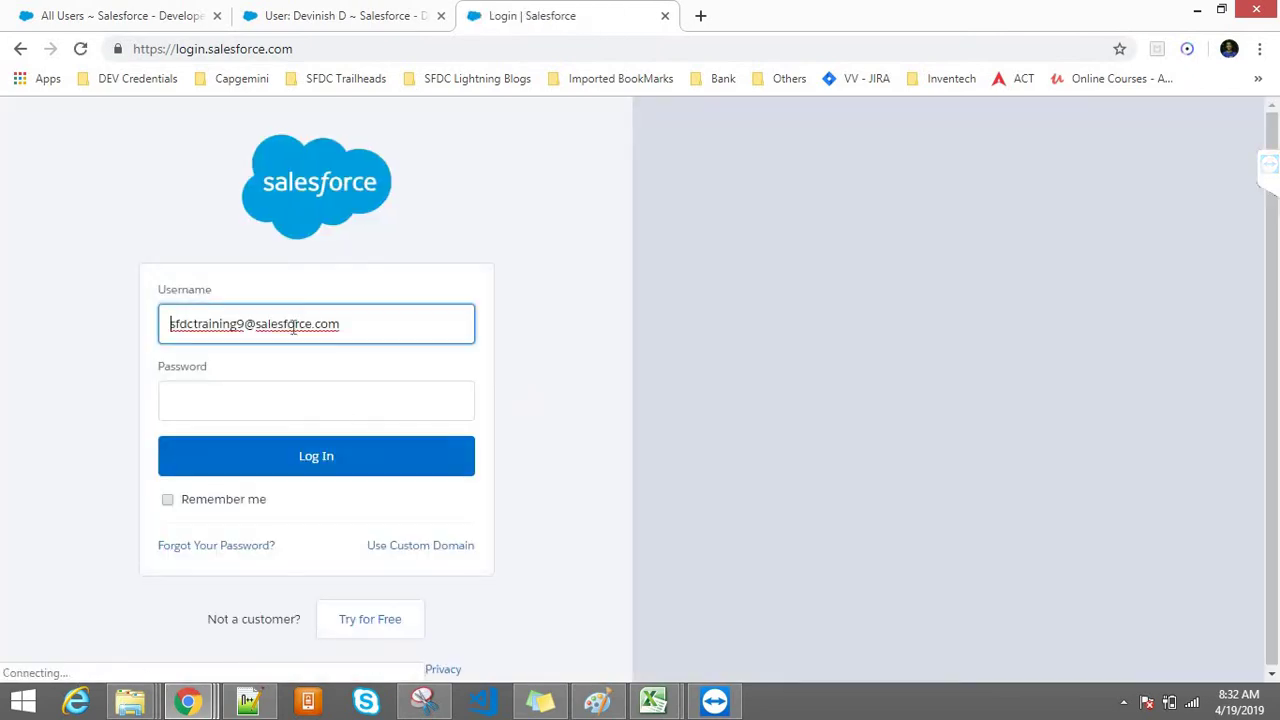
triple_click(289, 326)
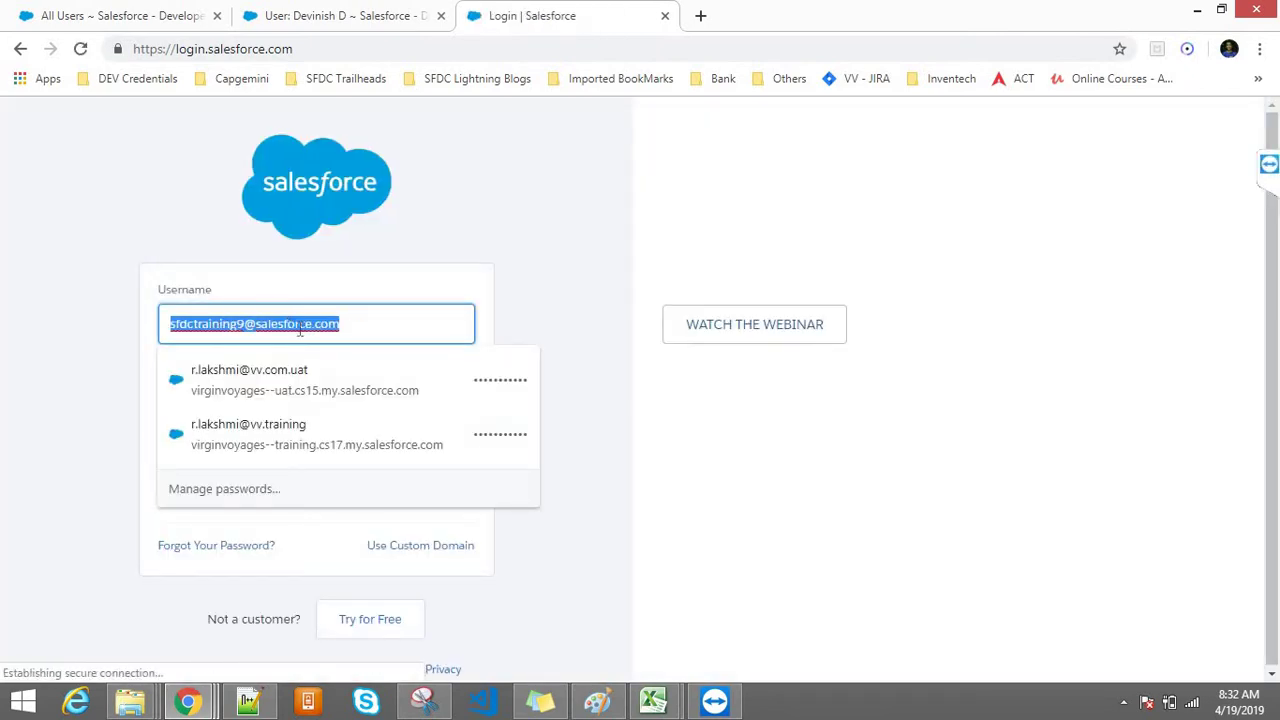
key("ctrl+v")
left_click(298, 399)
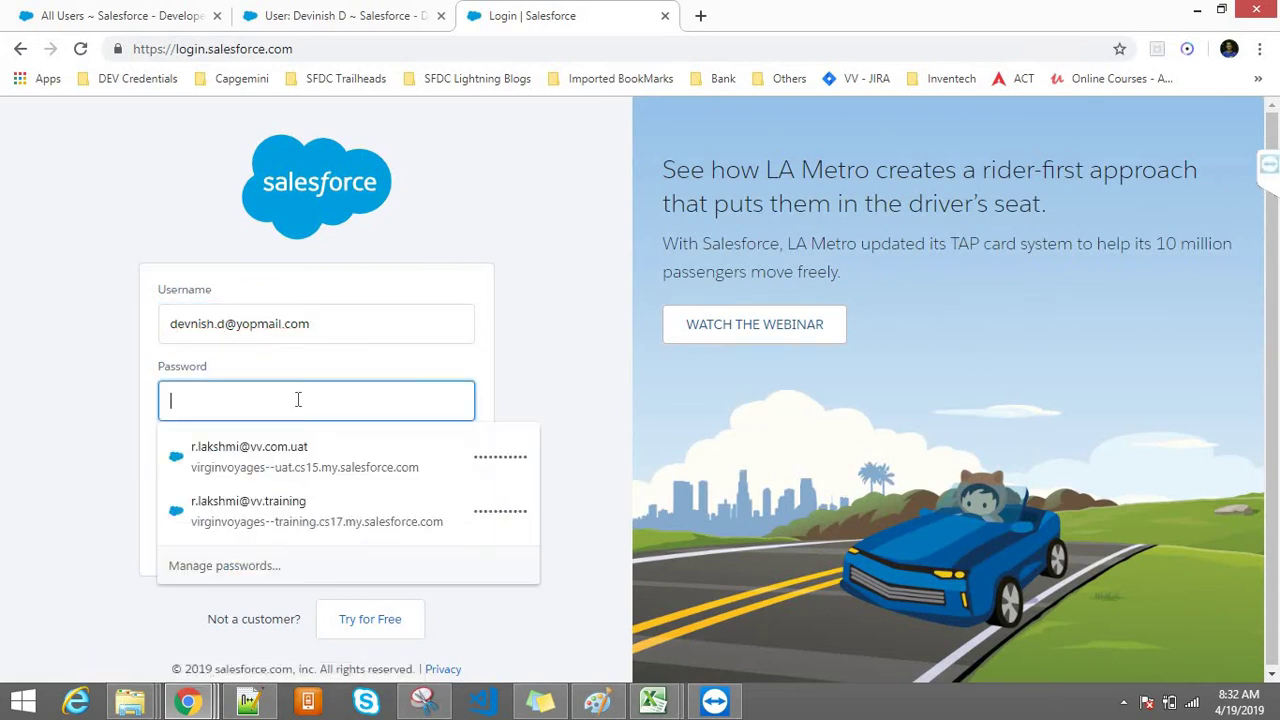
type("********")
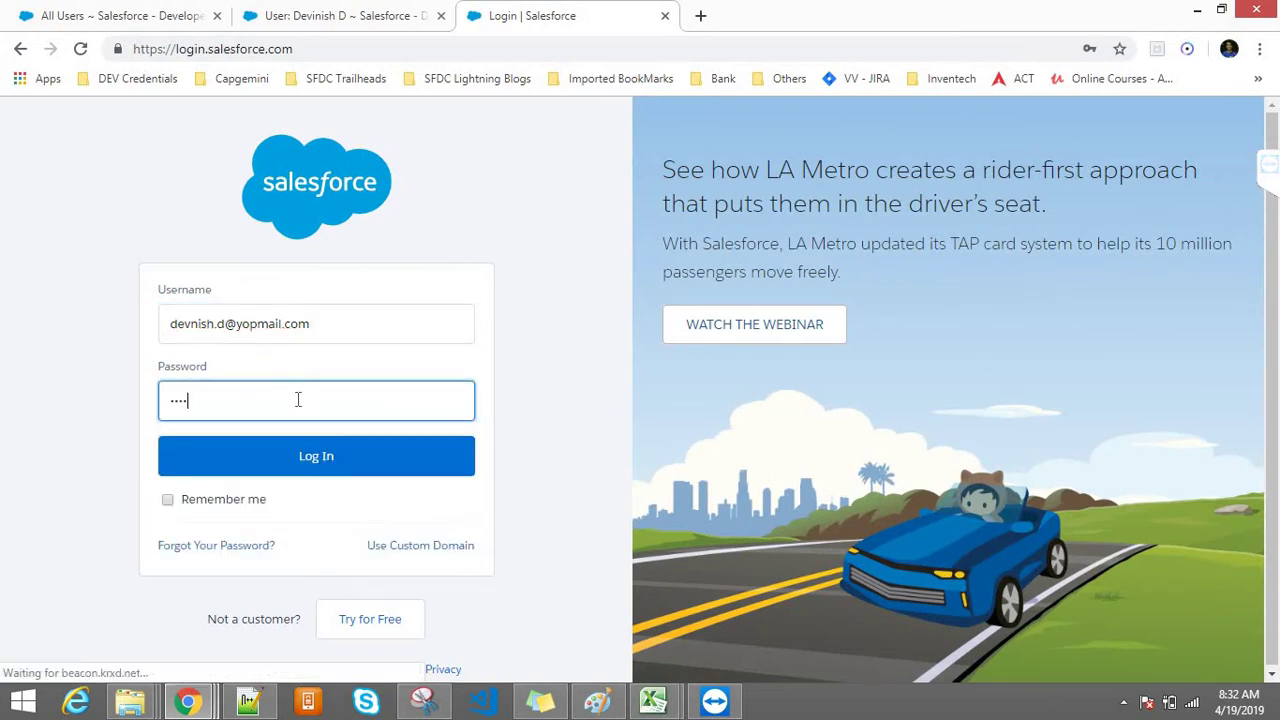
key("Return")
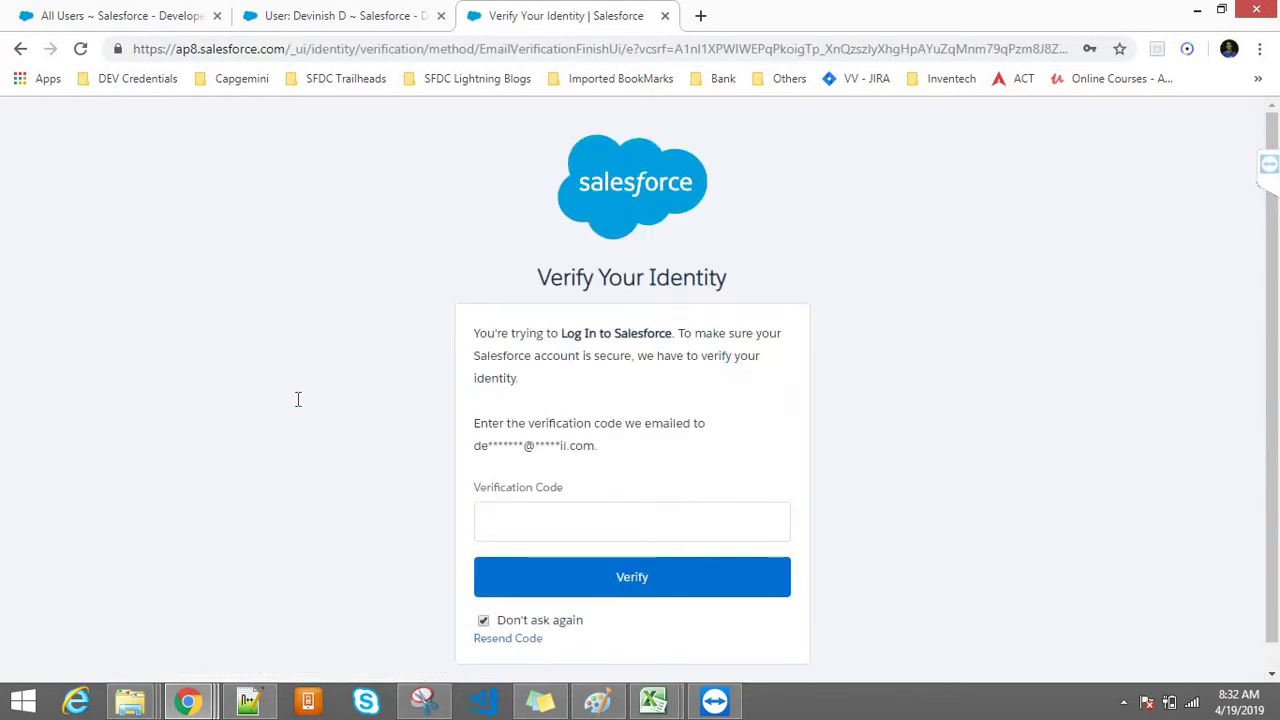
Step: Copy the user's email address from their detail page and open a blank tab
left_click(340, 14)
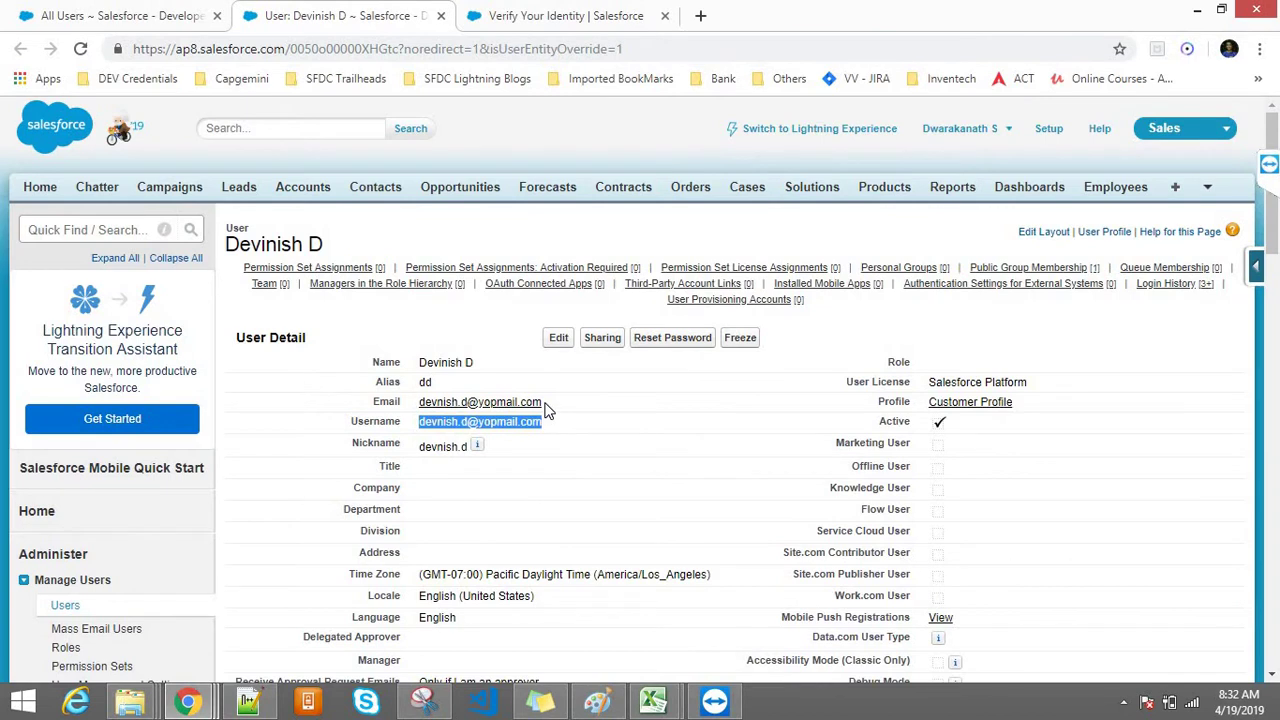
left_click_drag(544, 402, 421, 401)
key("ctrl+c")
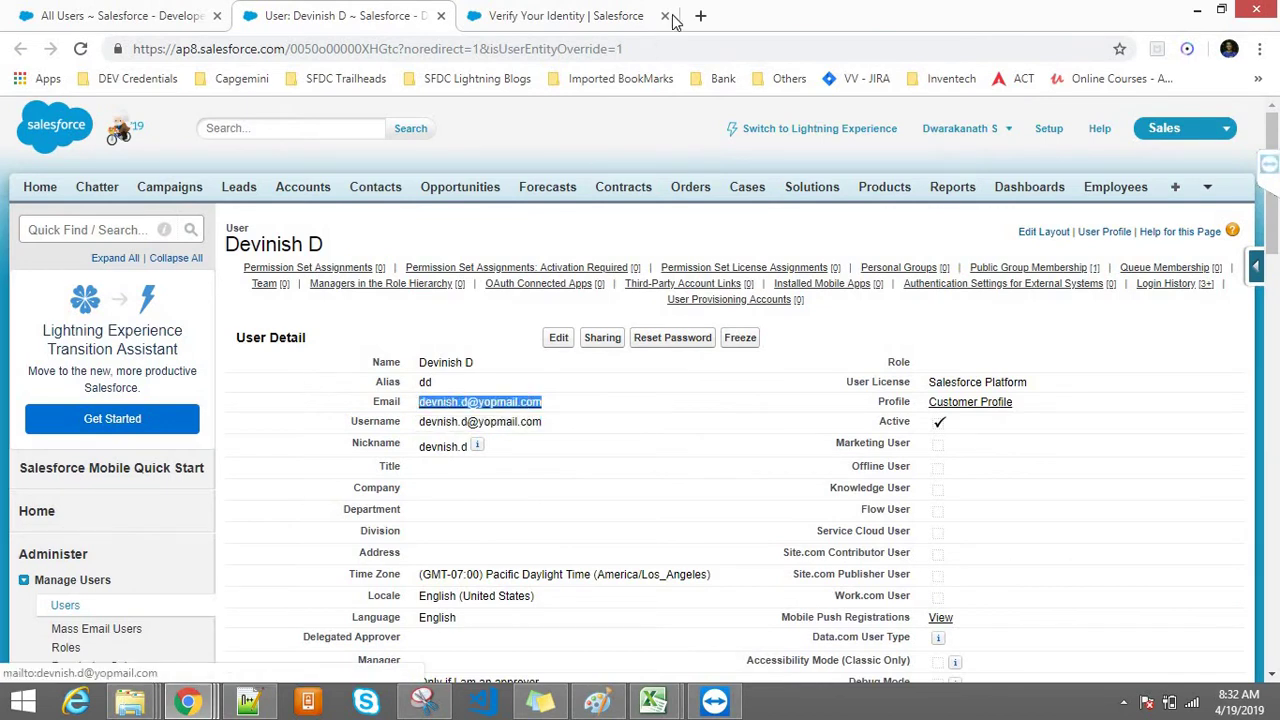
left_click(700, 15)
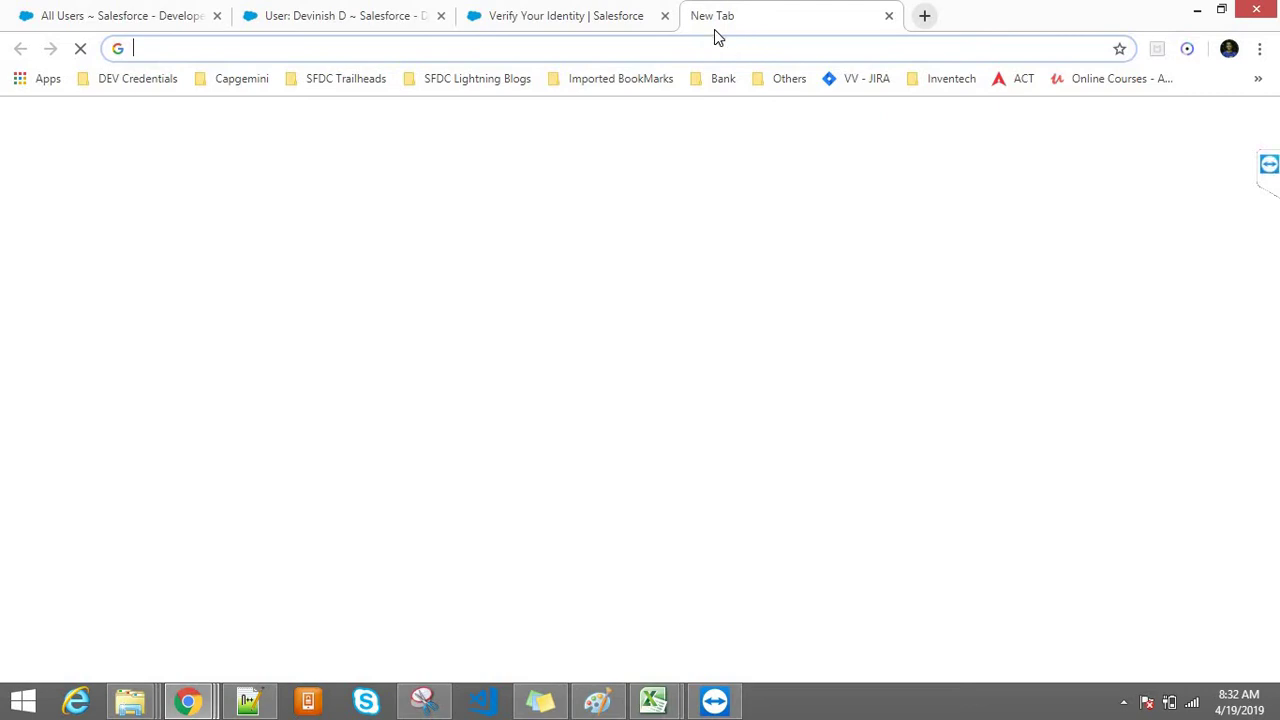
Step: Open YOPmail and load the inbox for the customer user's email address
type("yop")
key("Return")
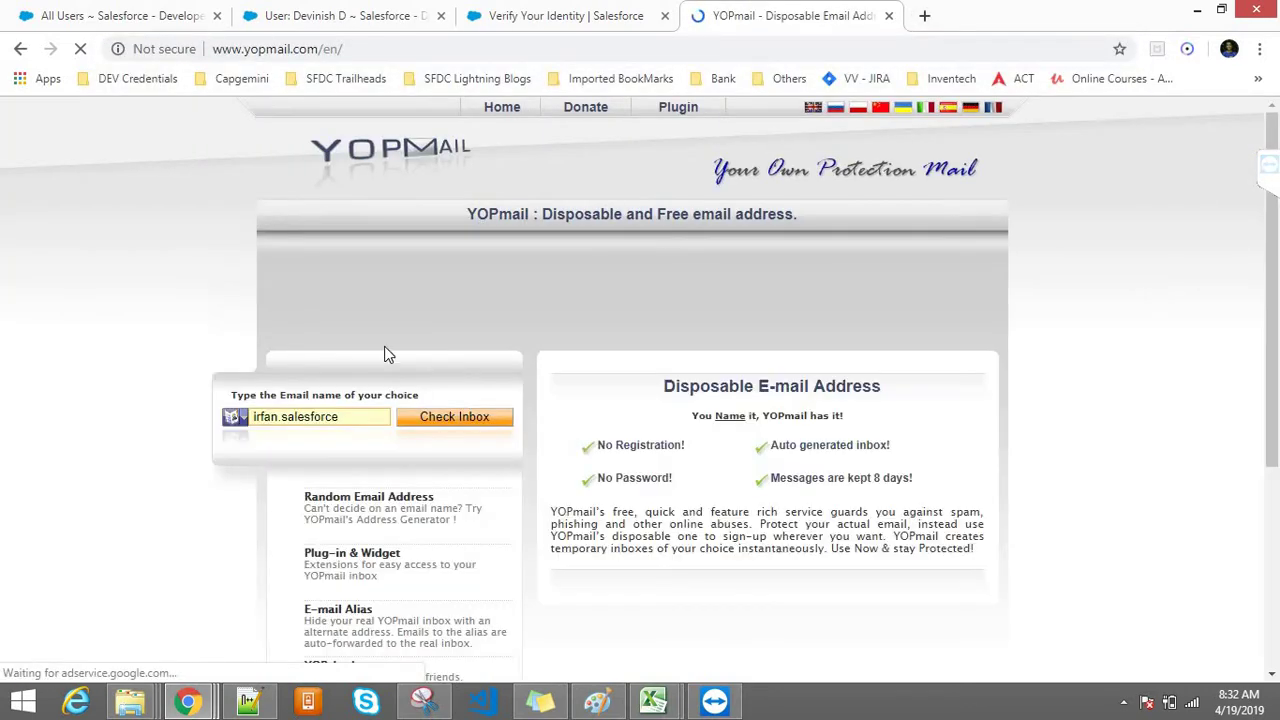
left_click(375, 416)
key("ctrl+a")
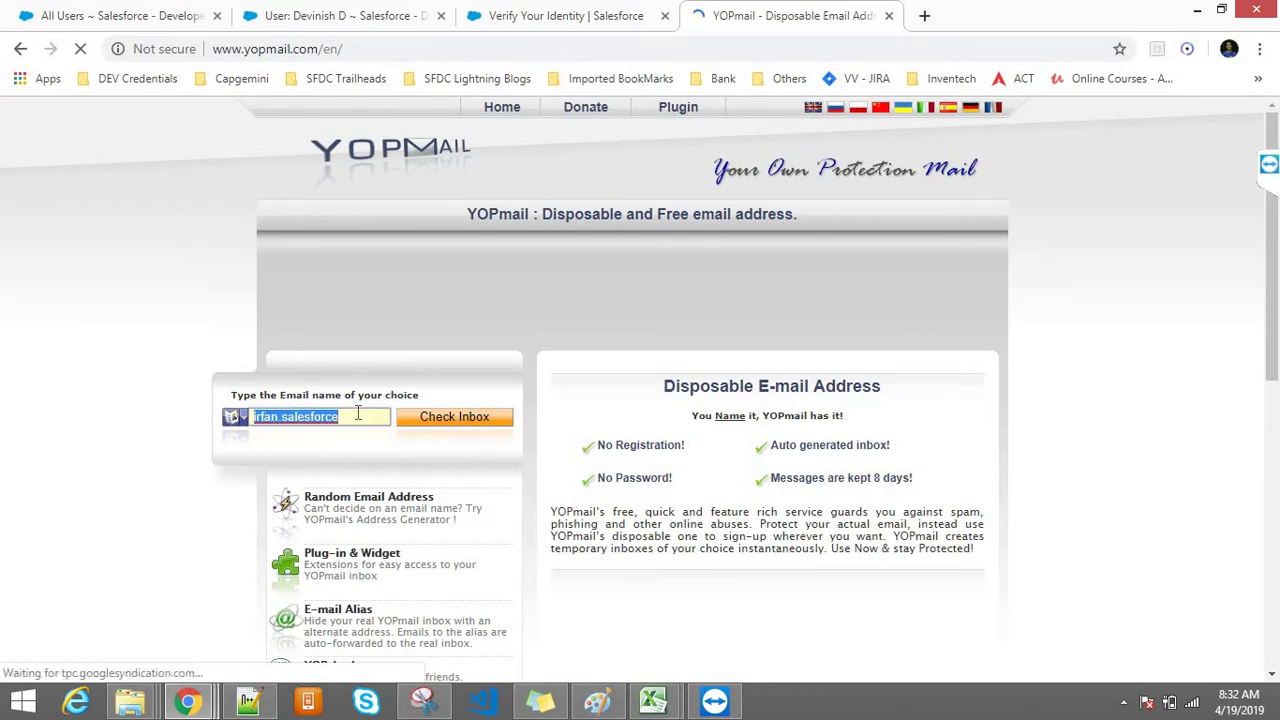
key("ctrl+v")
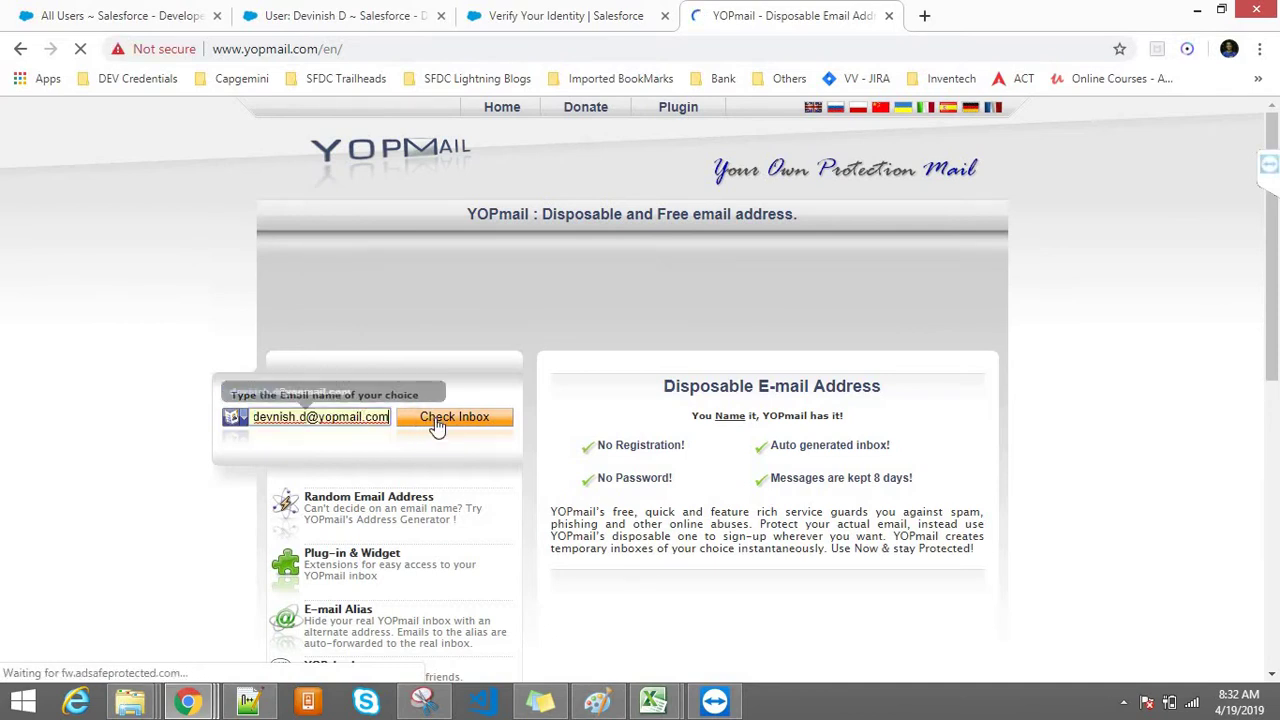
left_click(437, 424)
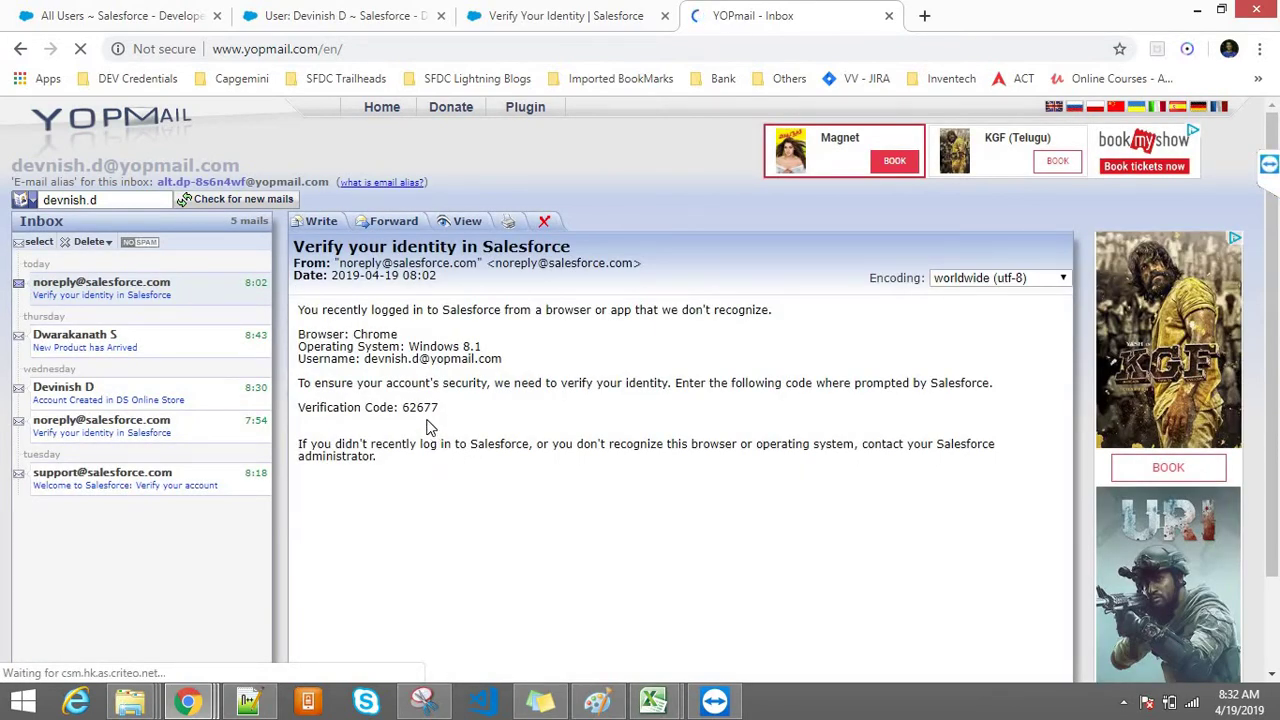
double_click(420, 407)
key("ctrl+c")
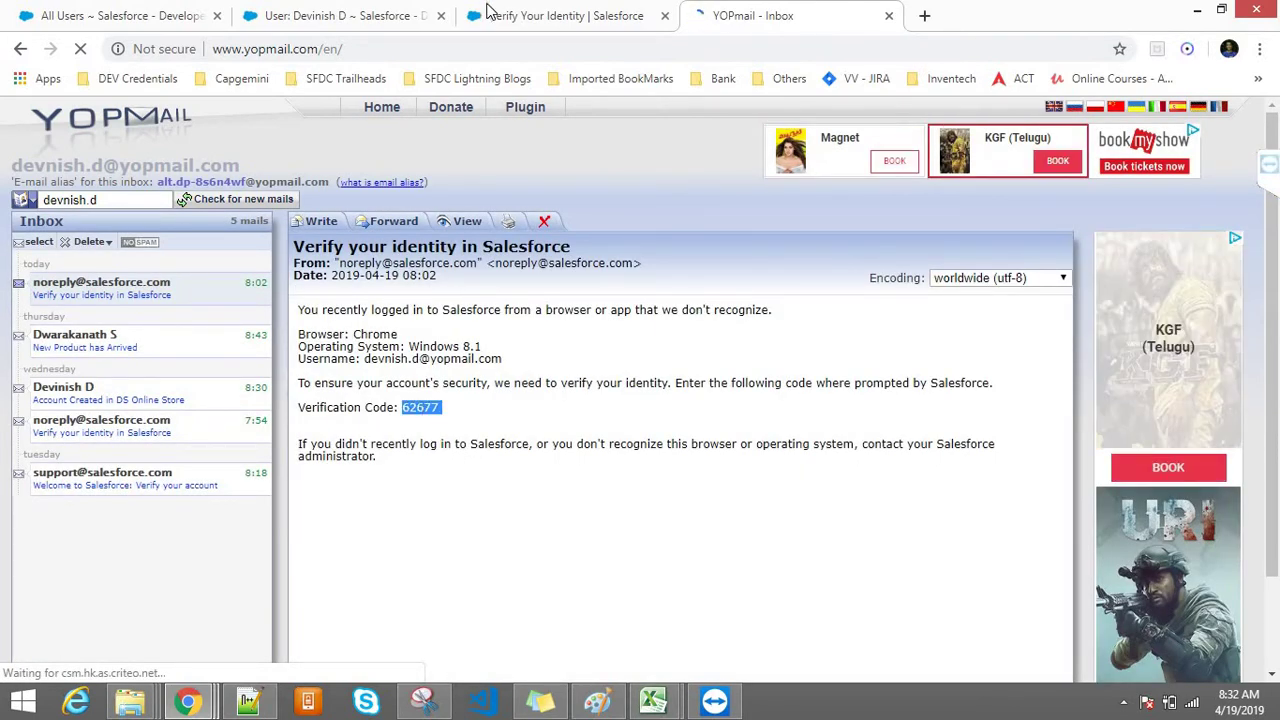
left_click(487, 10)
left_click(551, 526)
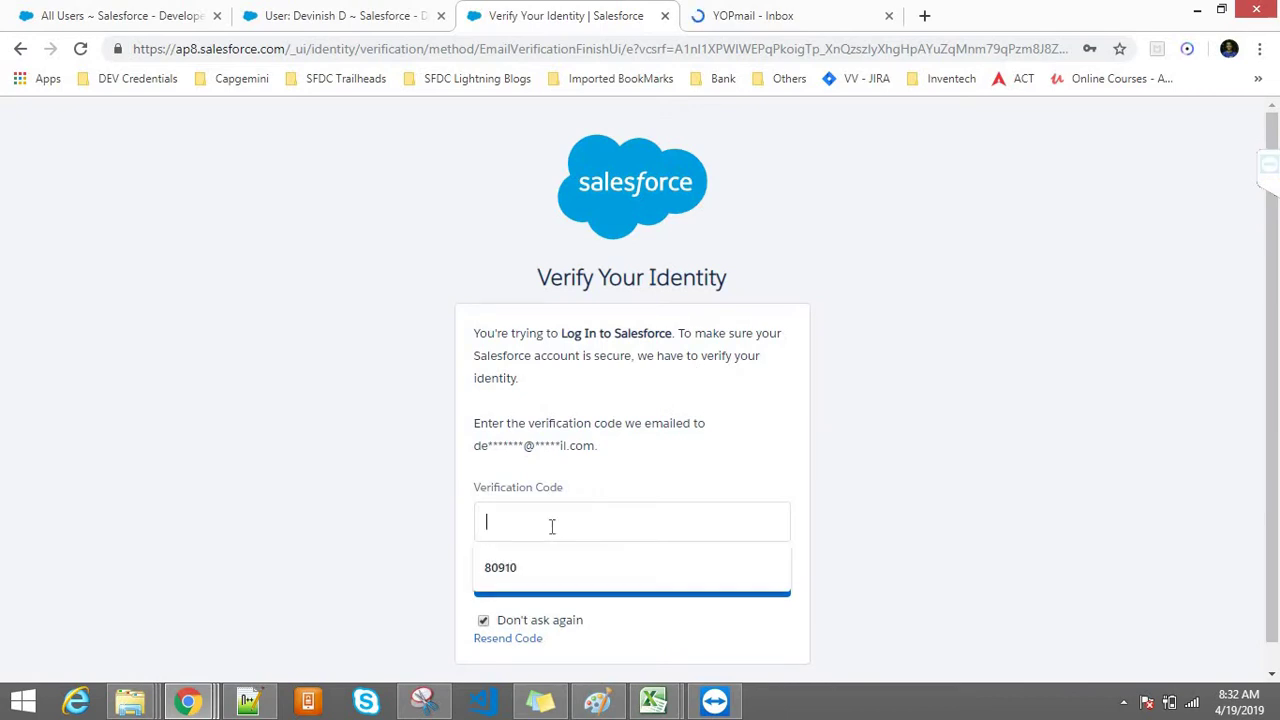
Step: Submit the verification code, then switch the Transactions list view to All, showing five transactions
key("ctrl+v")
left_click(606, 577)
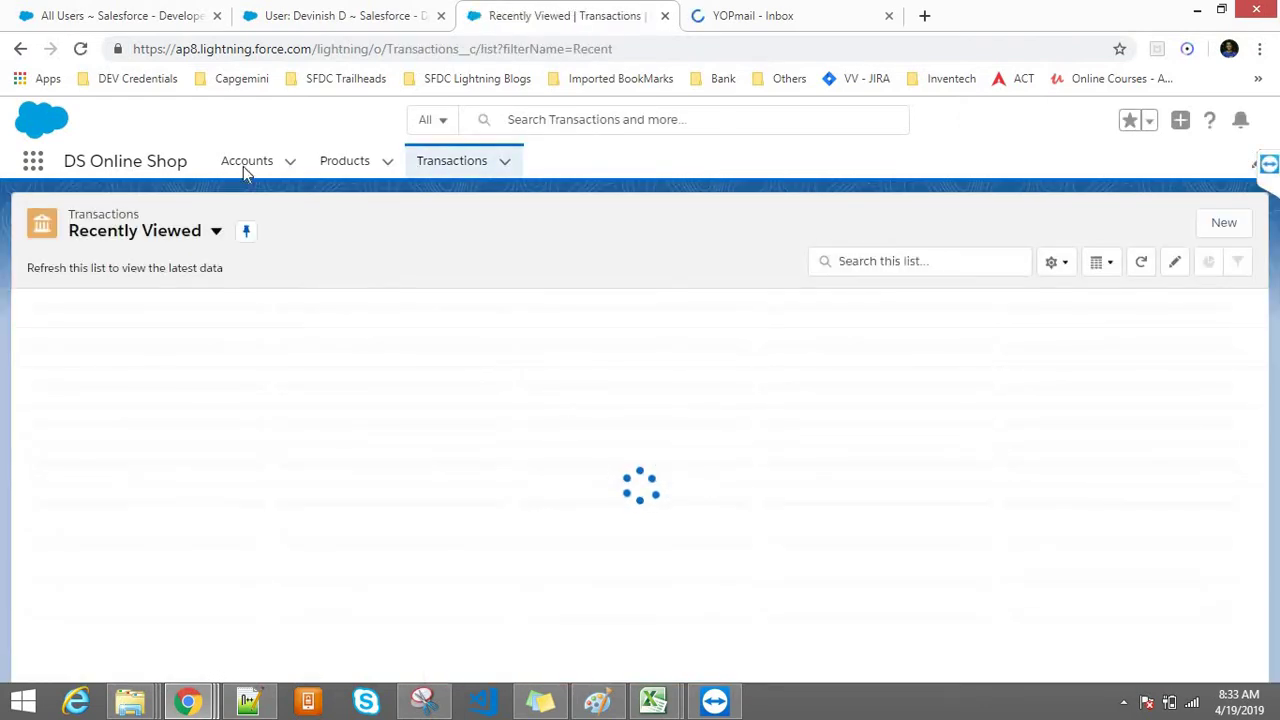
left_click(170, 235)
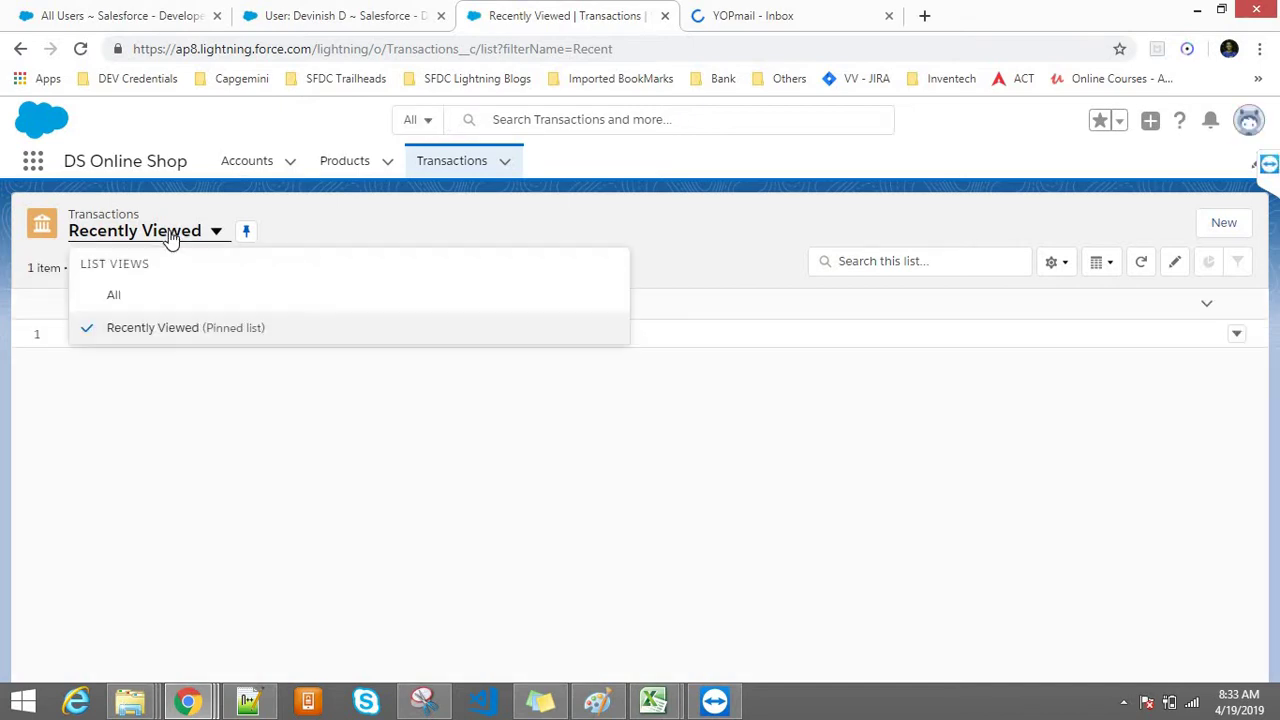
left_click(146, 297)
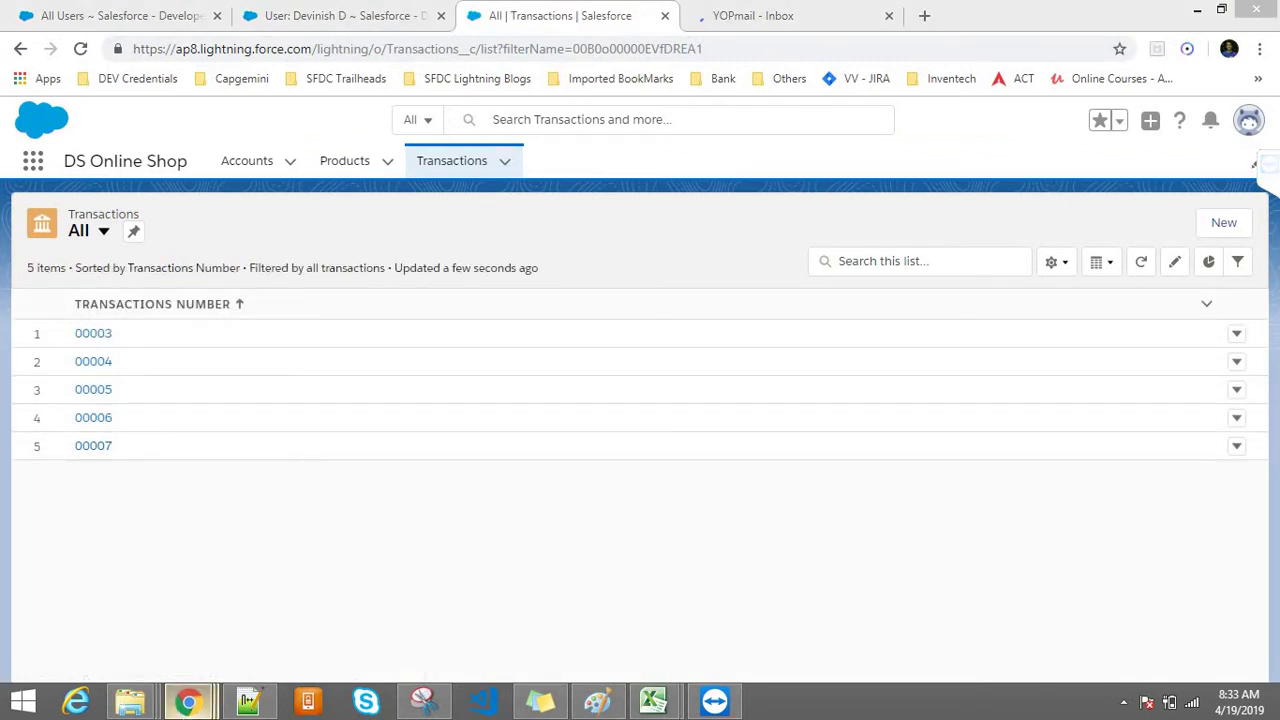
Step: Bring up the incognito window's Transactions list, which shows only 00007
mouse_move(187, 701)
left_click(427, 610)
left_click(481, 603)
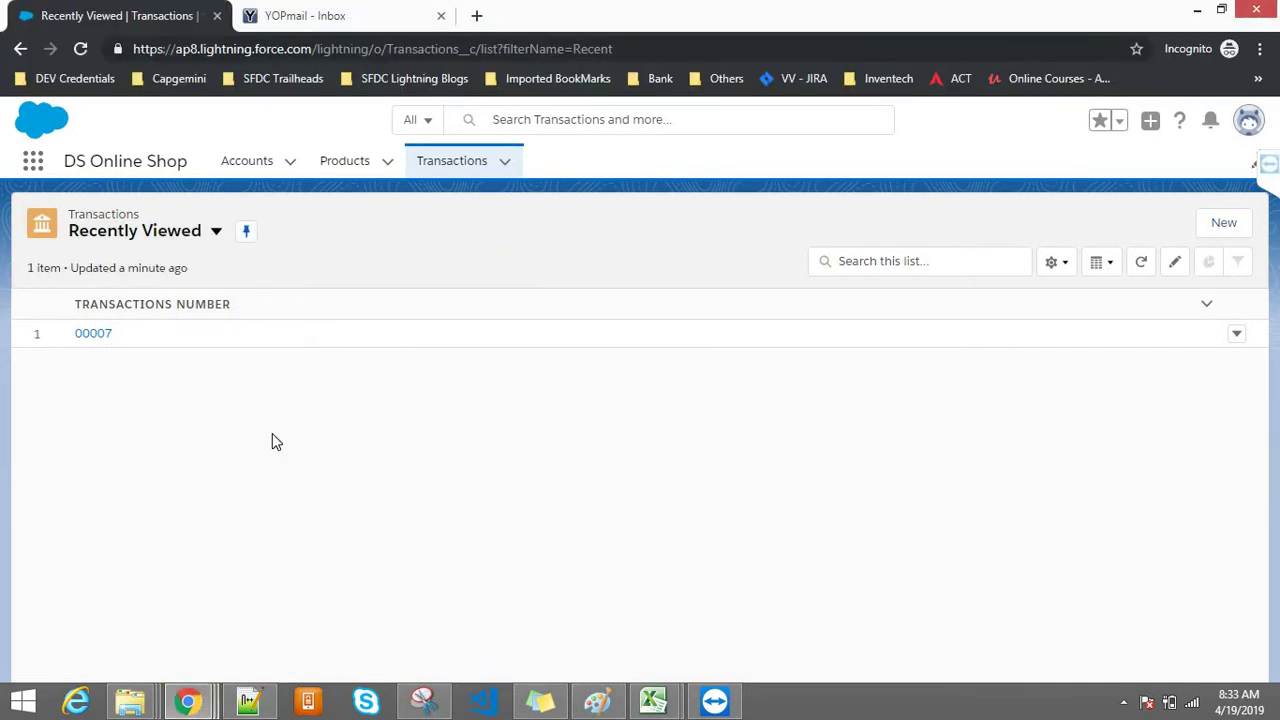
Step: Check the logged-in user's profile card in the incognito session, then highlight 00007
left_click(1250, 122)
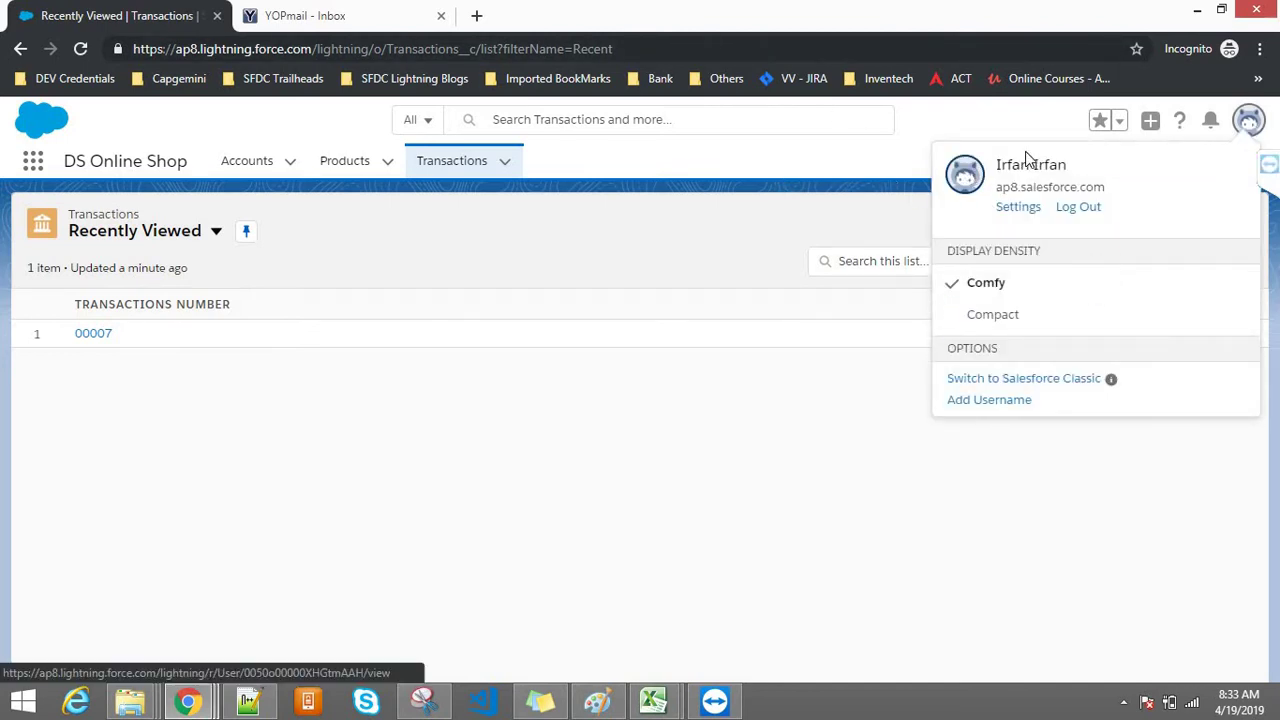
left_click(614, 229)
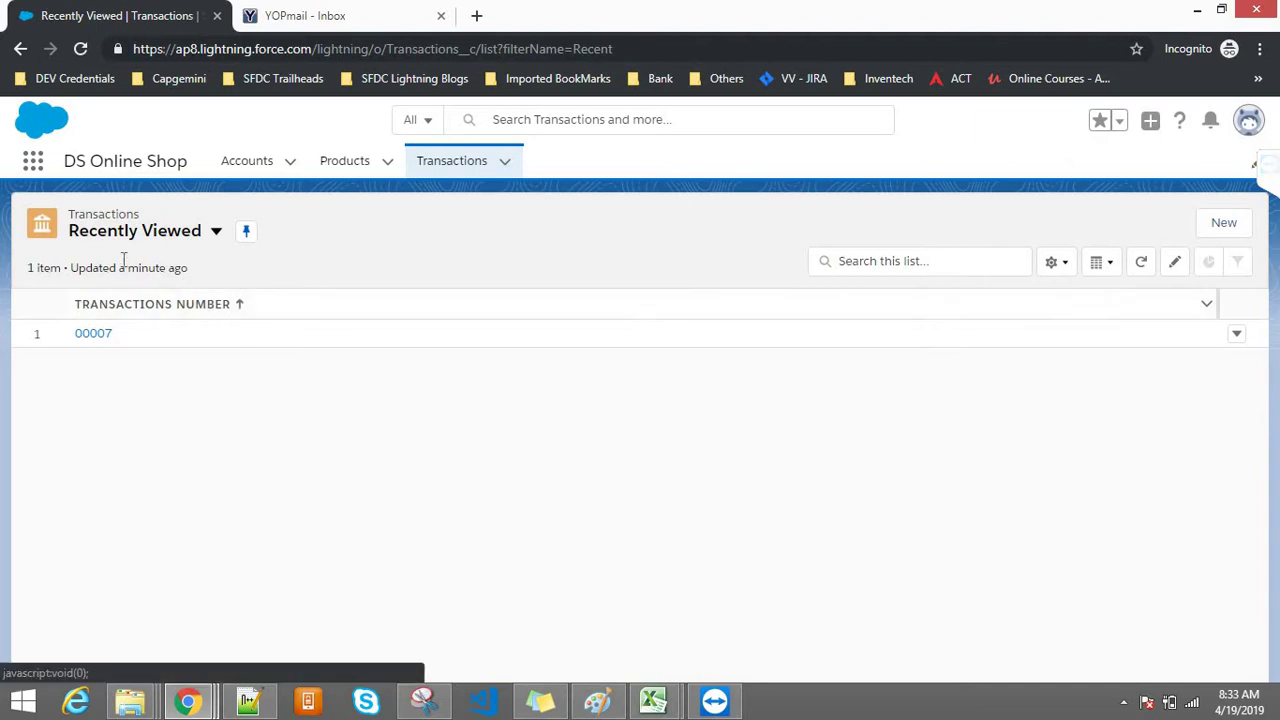
left_click_drag(118, 337, 74, 340)
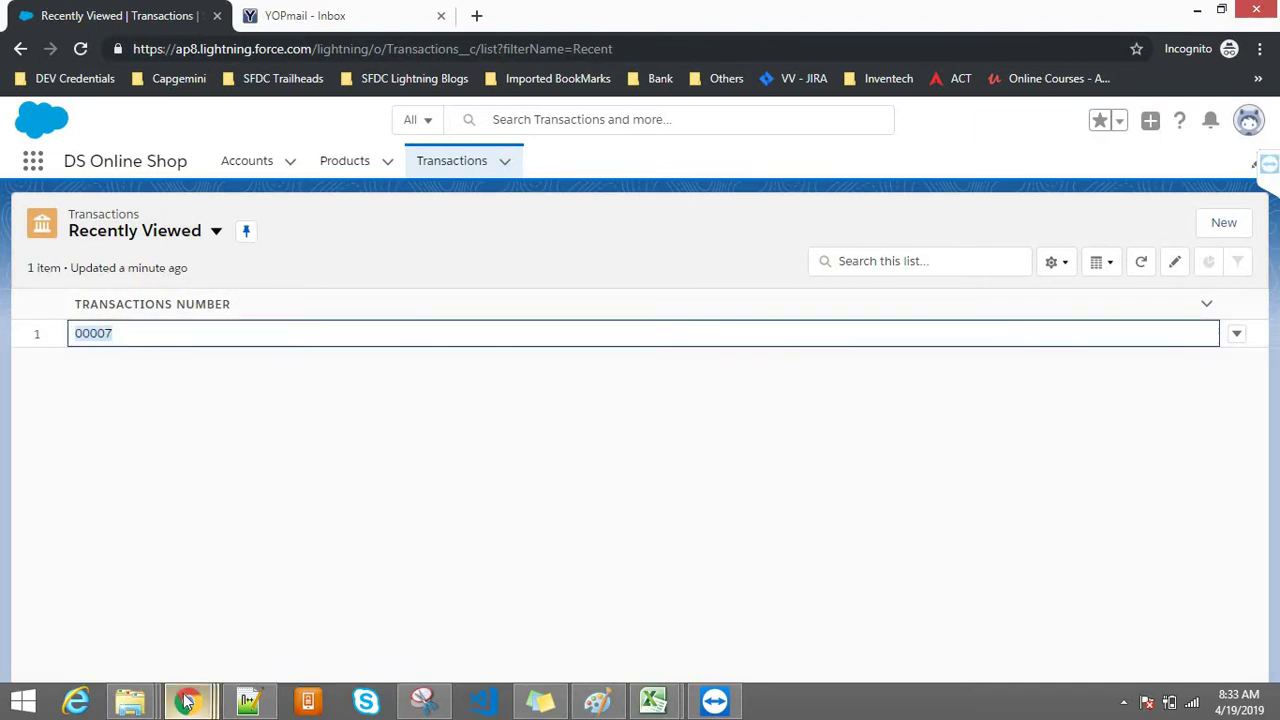
Step: Open transaction 00007 in the main window and highlight its Created By field
mouse_move(188, 700)
left_click(254, 612)
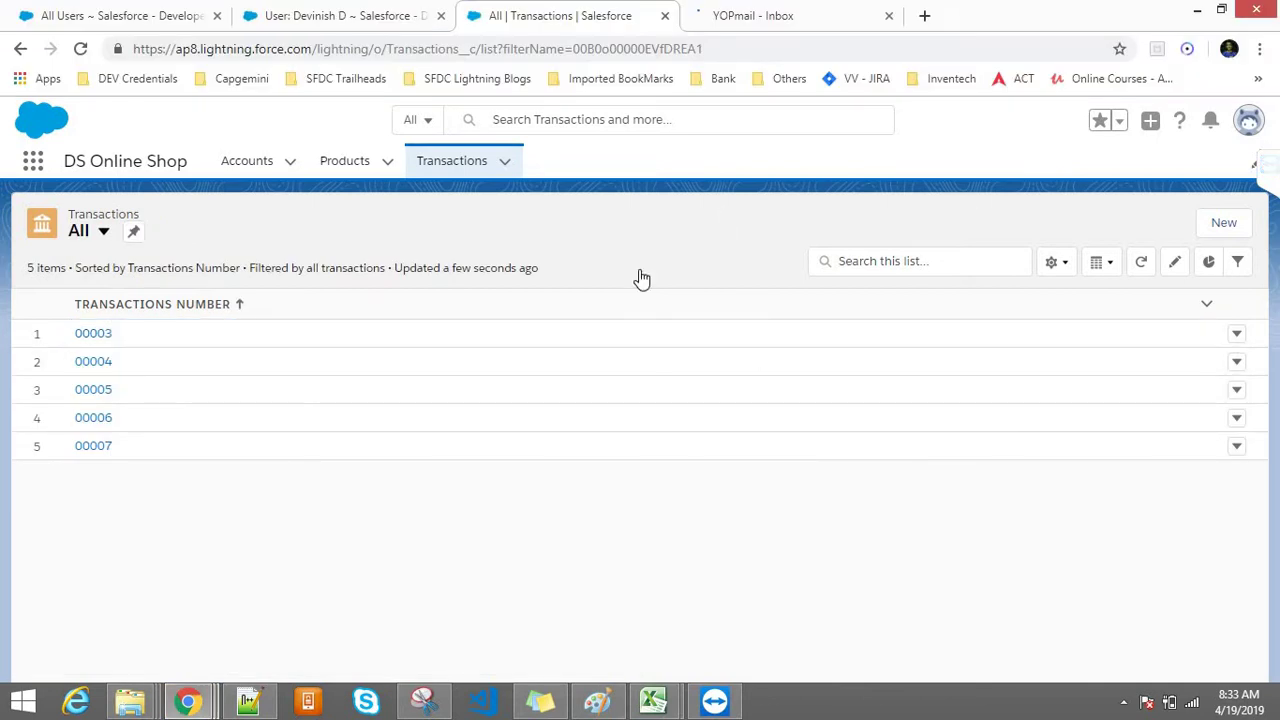
left_click(93, 446)
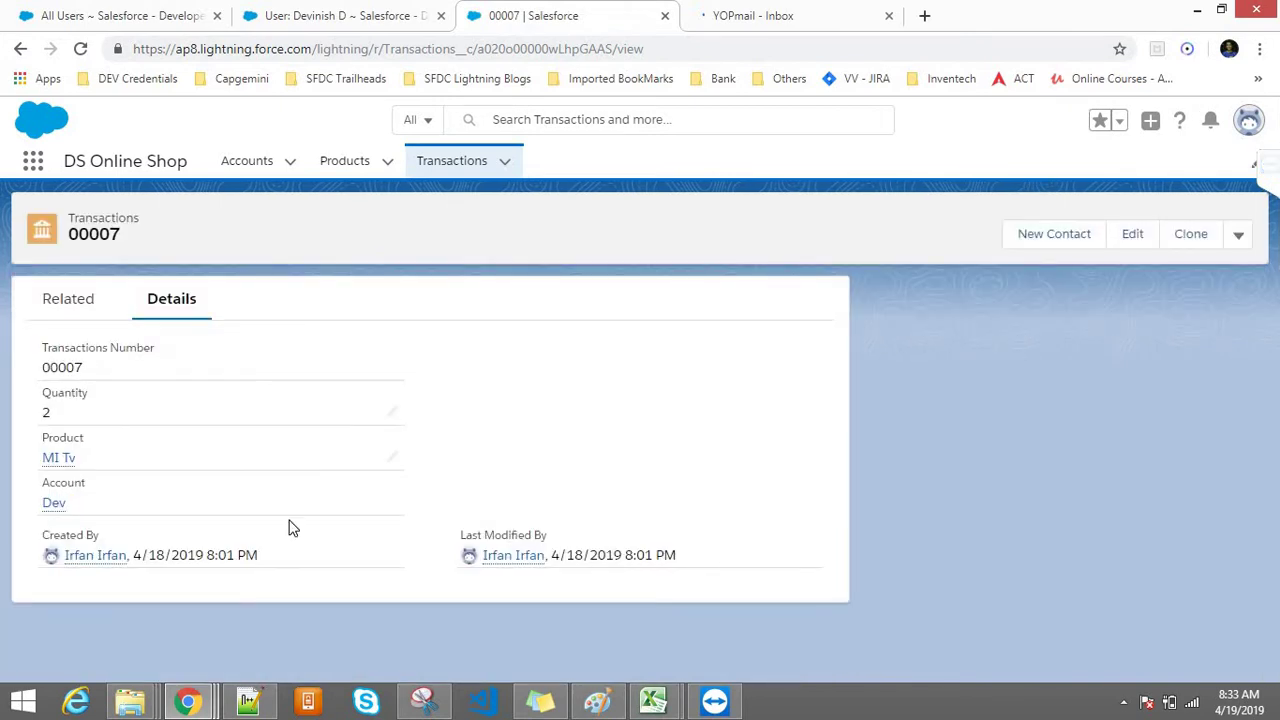
left_click_drag(43, 536, 99, 537)
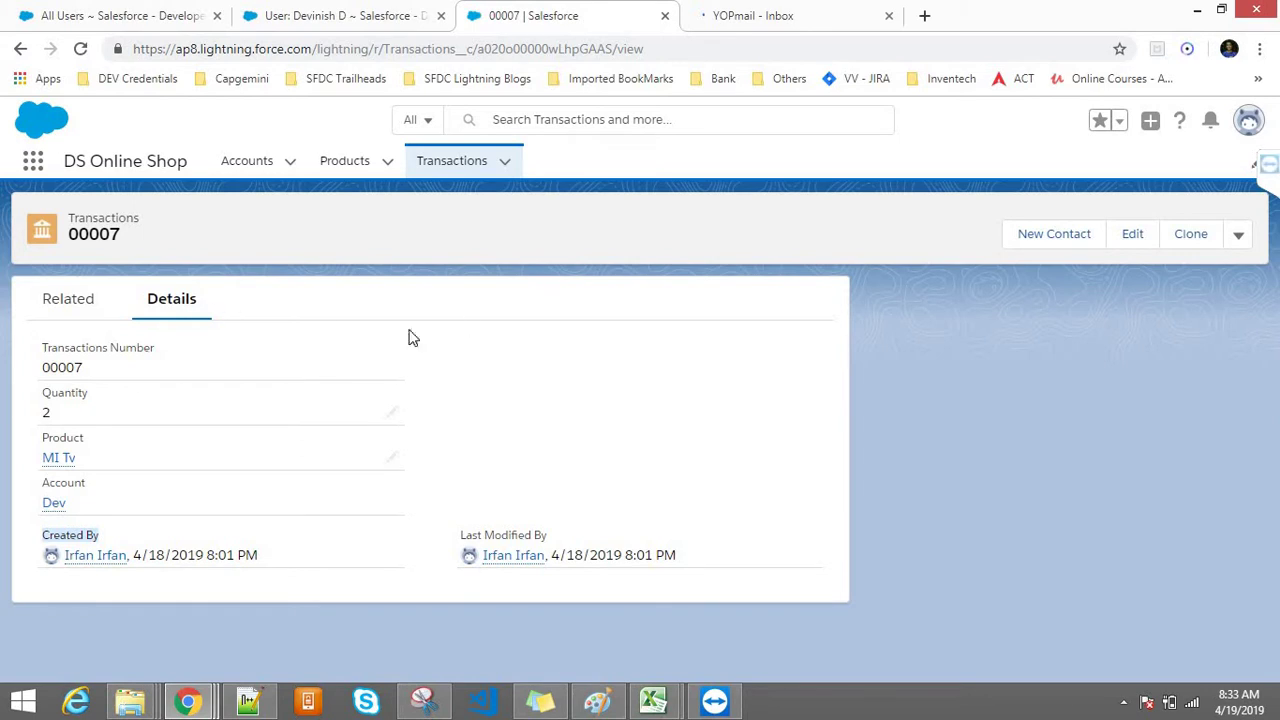
left_click(875, 412)
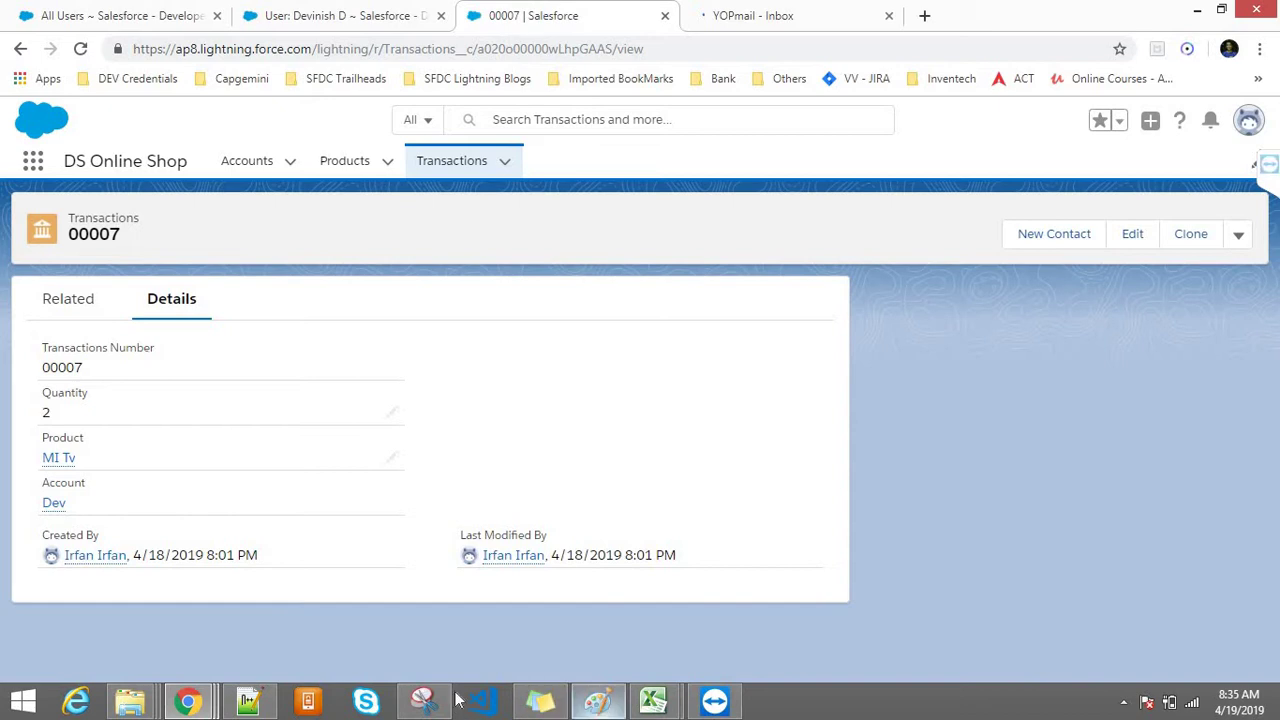
Step: Below C. Record Level in Class9.txt, add an 'OWD -' line underlined with dashes
left_click(237, 707)
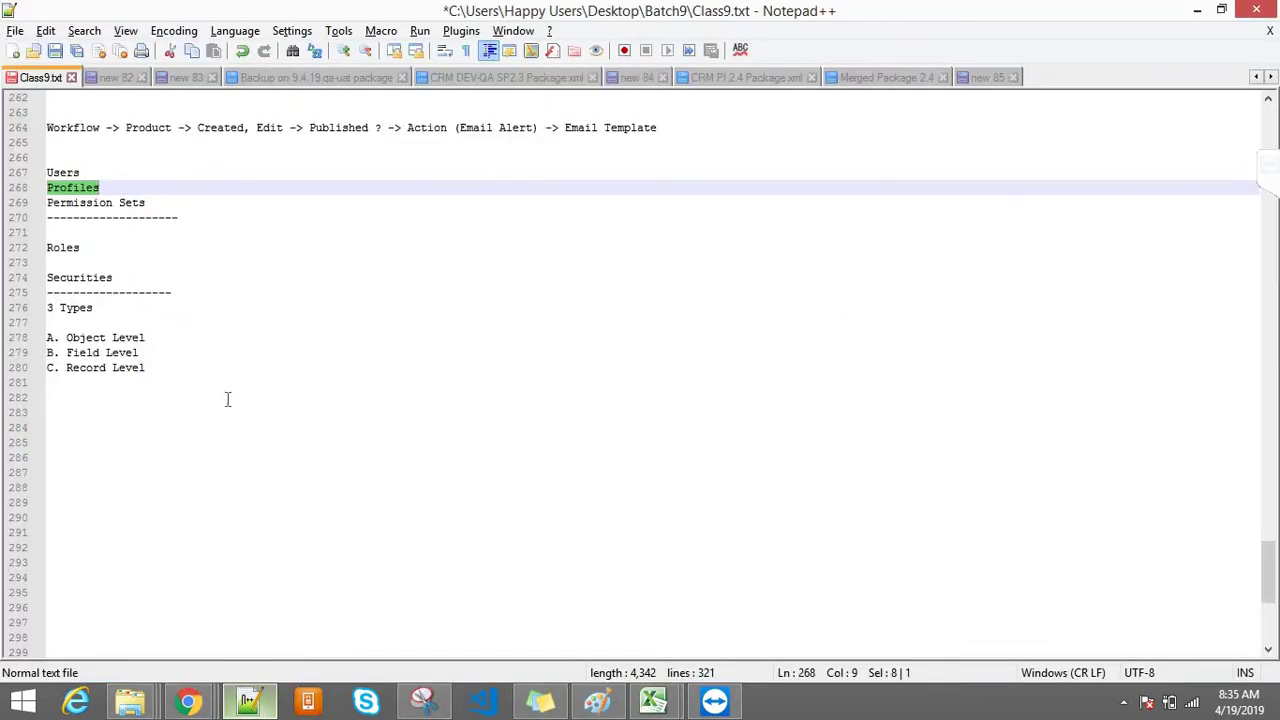
left_click(82, 250)
double_click(95, 253)
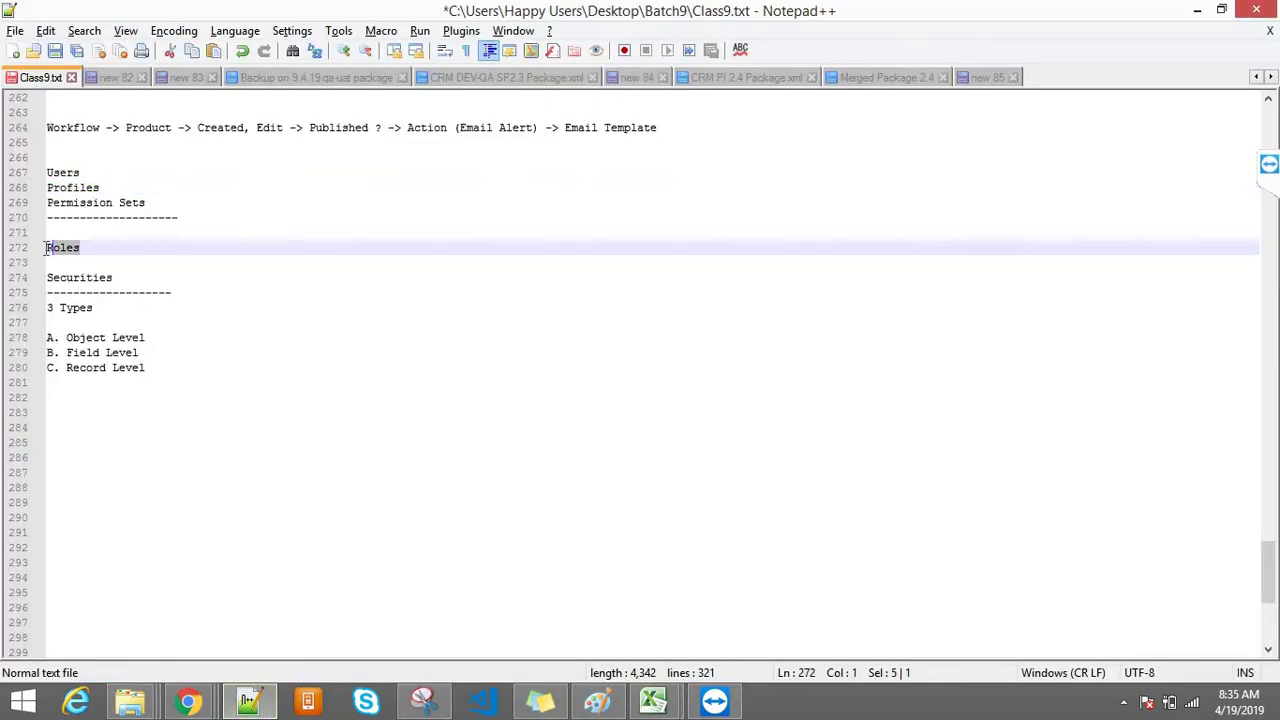
left_click(146, 328)
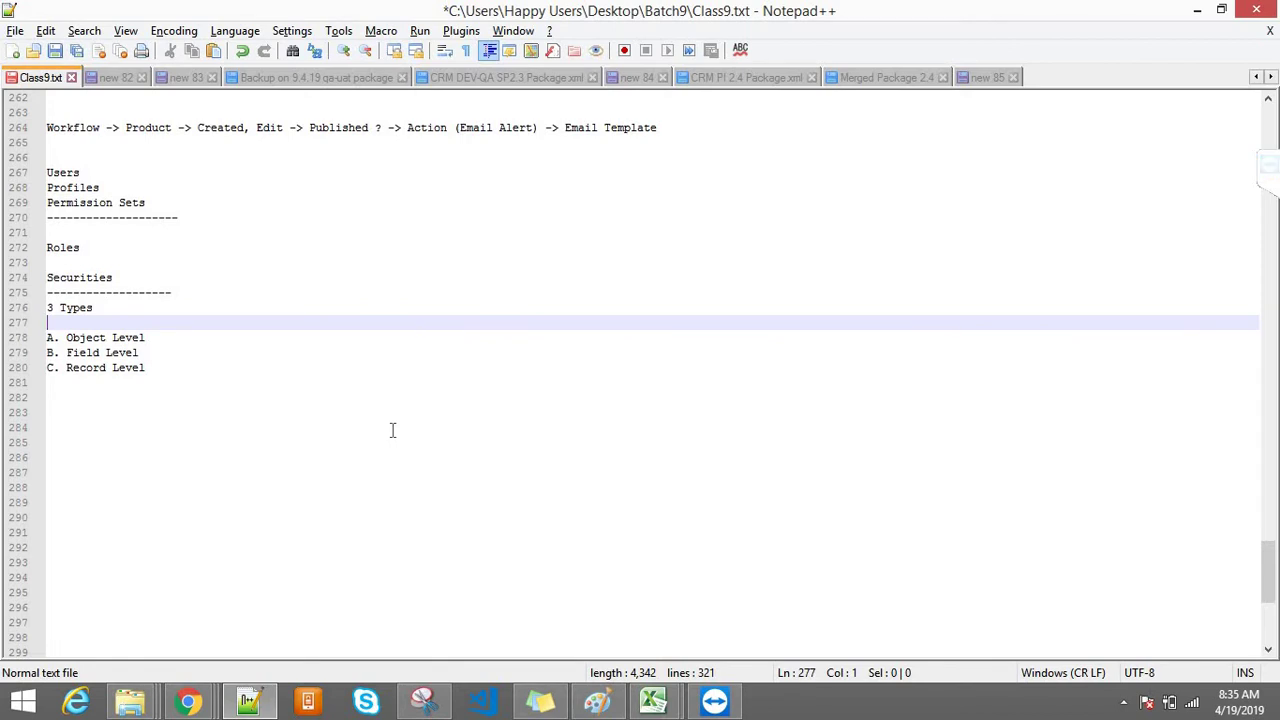
left_click(185, 366)
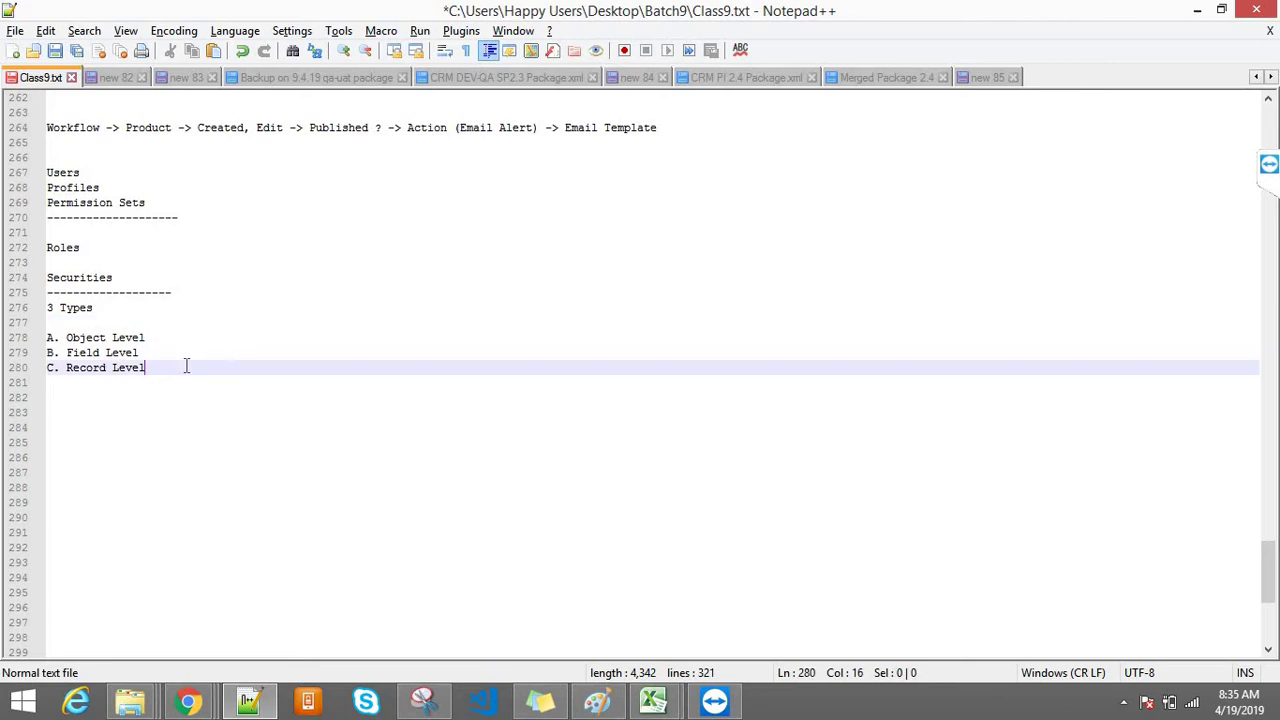
key("Return")
key("Return")
type("OWD -")
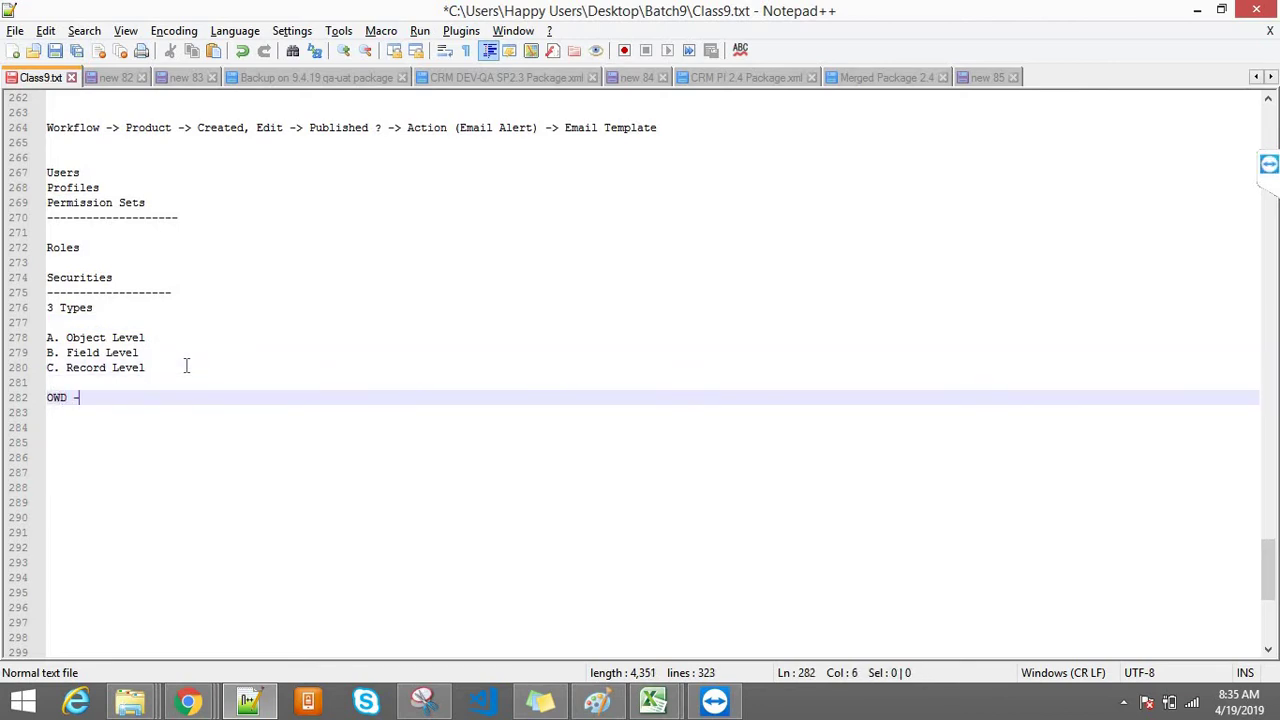
key("Return")
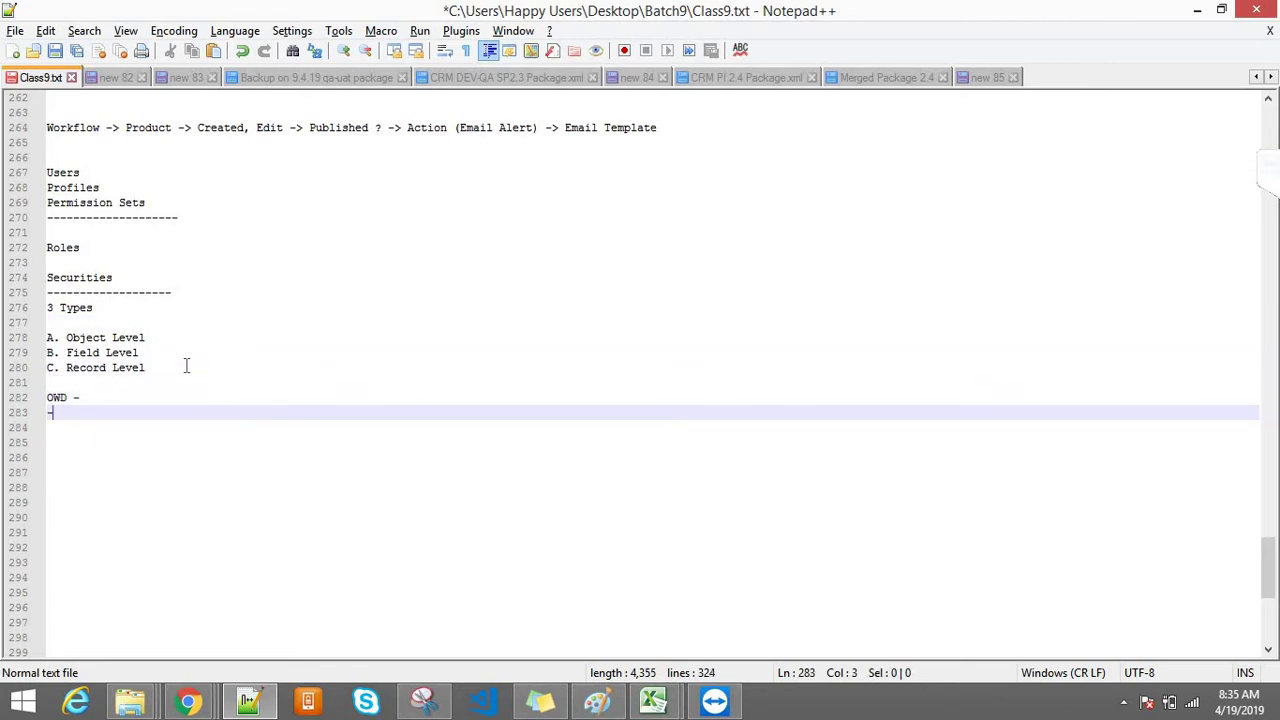
type("----------------------")
key("Return")
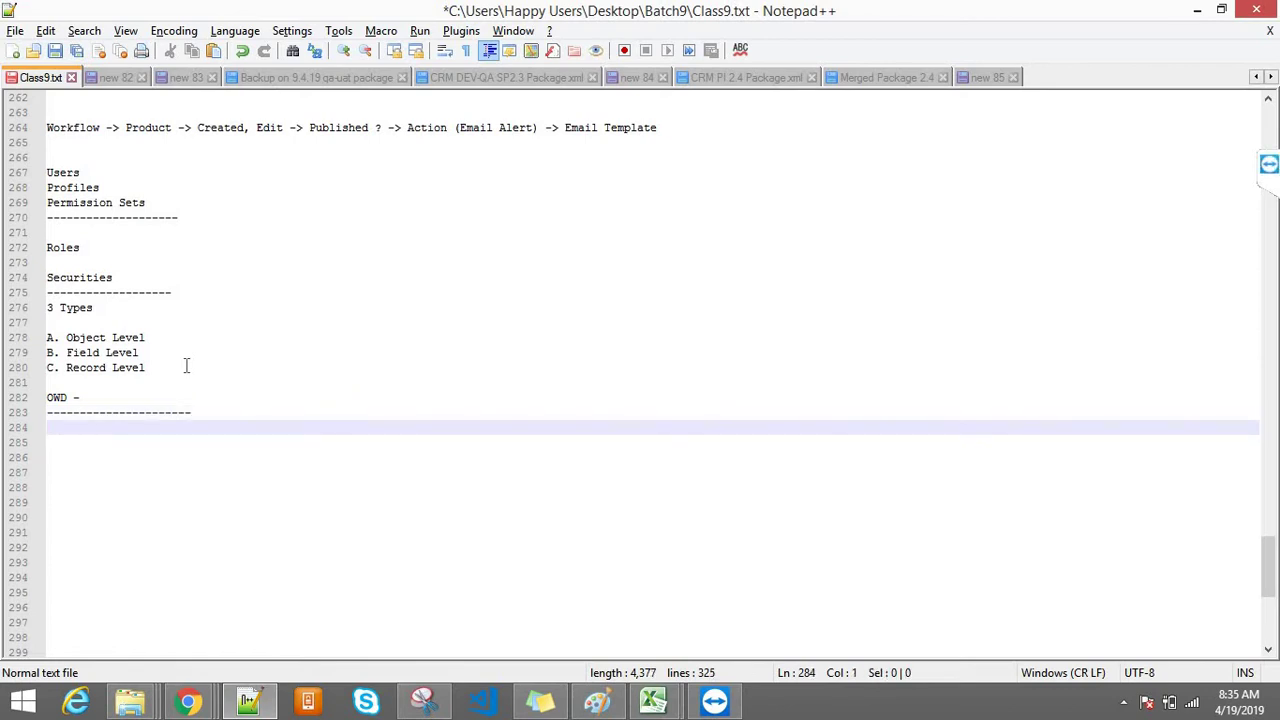
Step: Change the heading to 'Sharing Settings (OWD)' and start a new line below its underline
type("P")
key("BackSpace")
key("BackSpace")
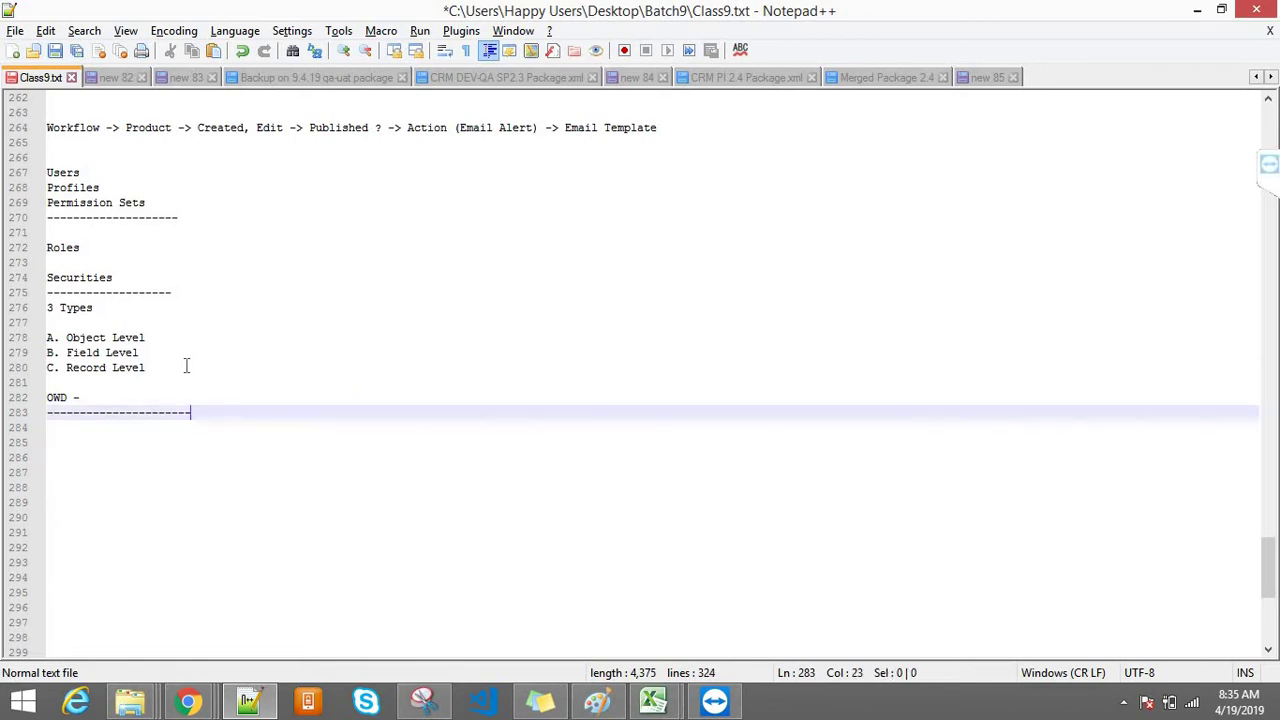
key("Return")
type("SHa")
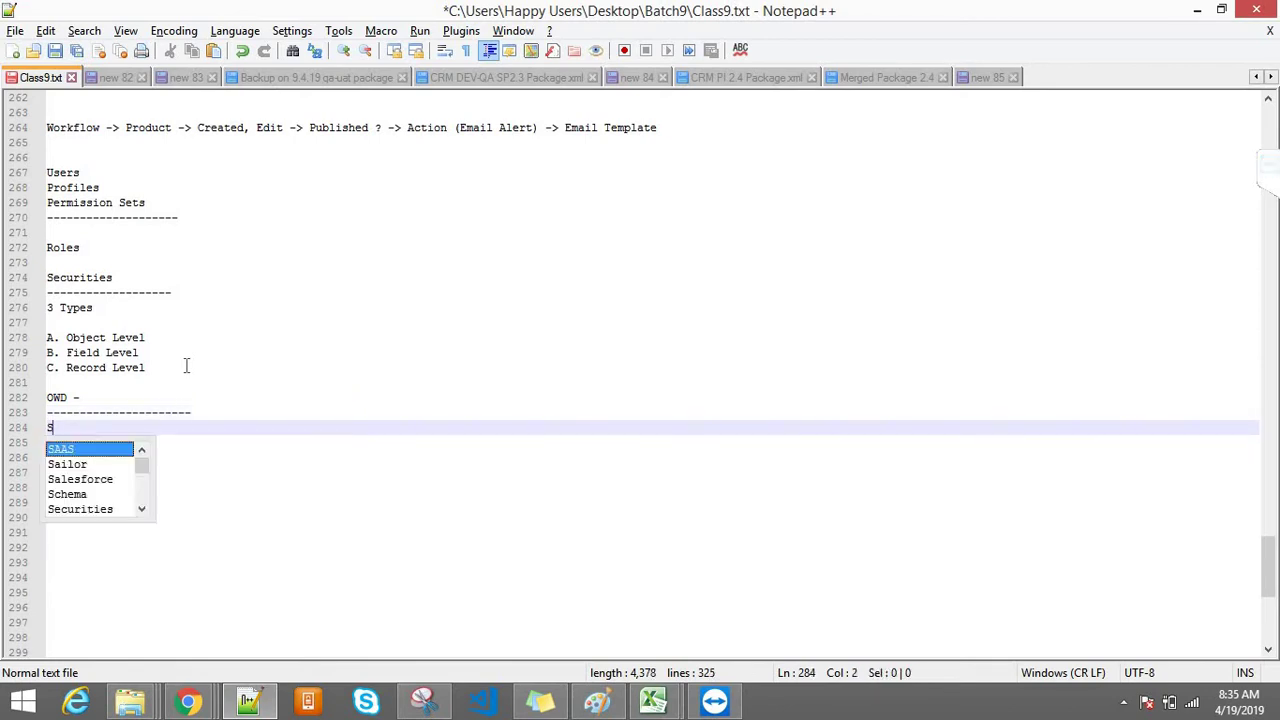
key("BackSpace")
key("BackSpace")
key("BackSpace")
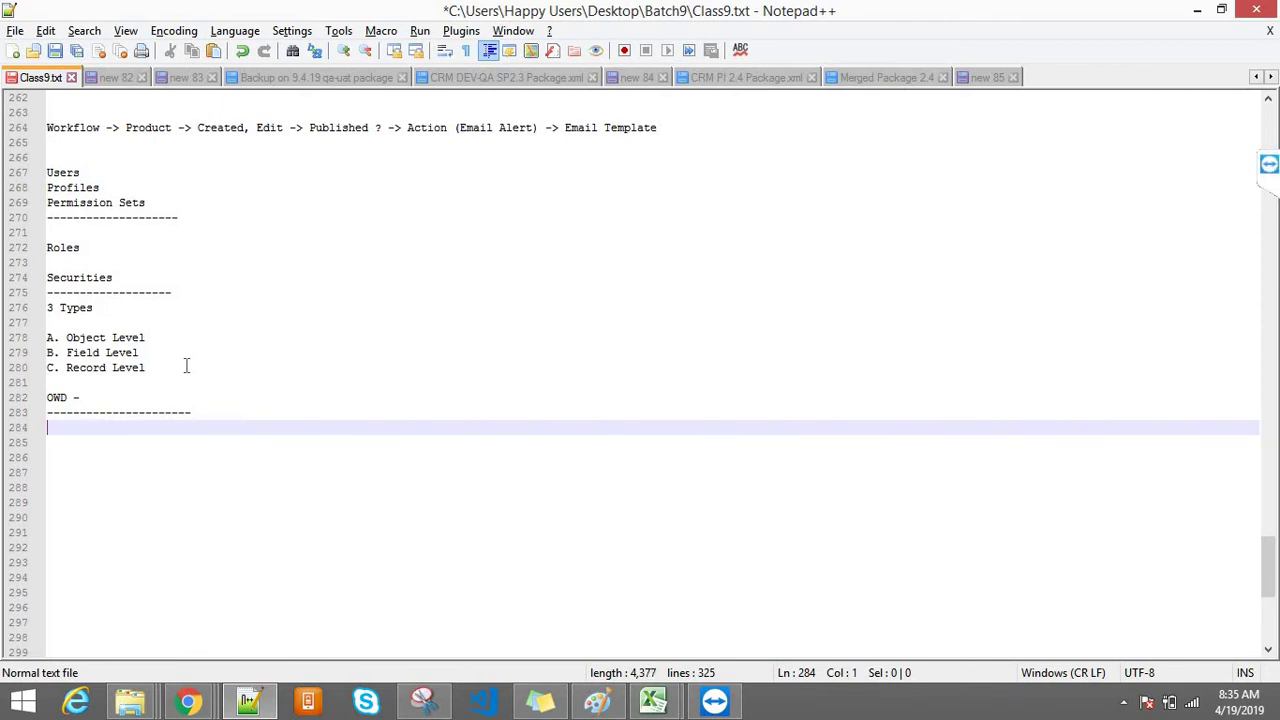
key("Up")
key("Up")
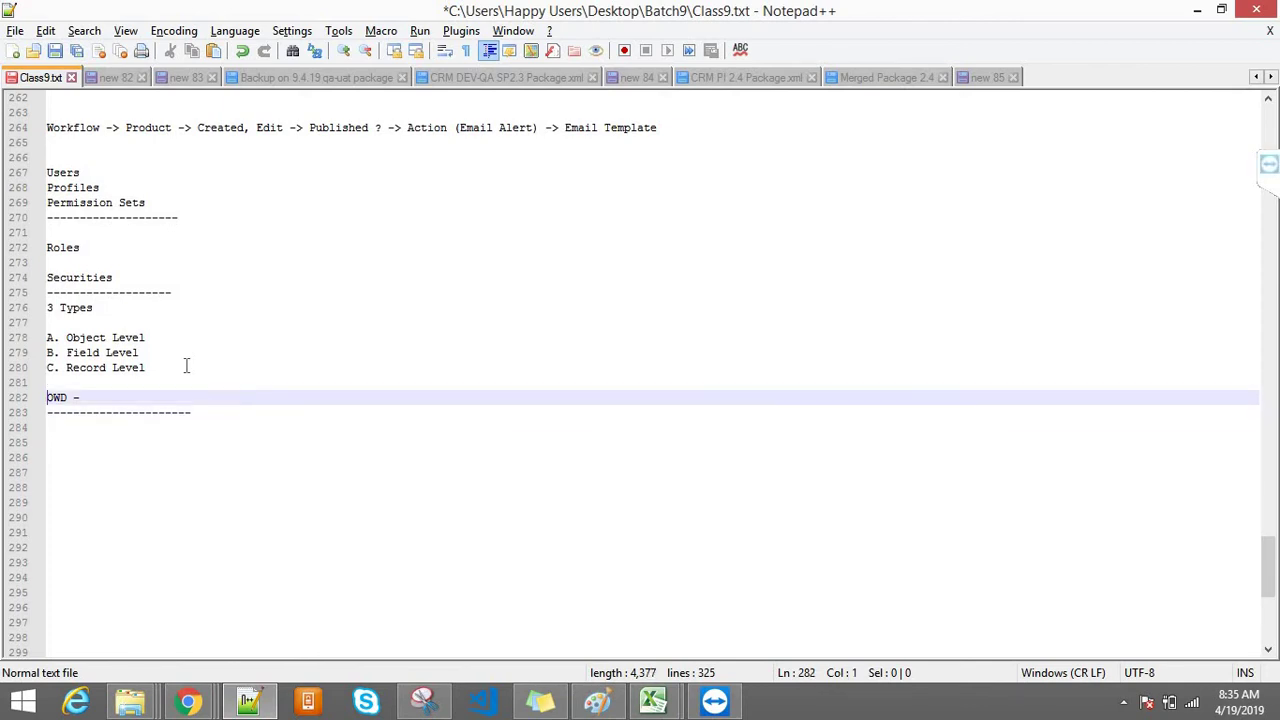
type("sHARIN")
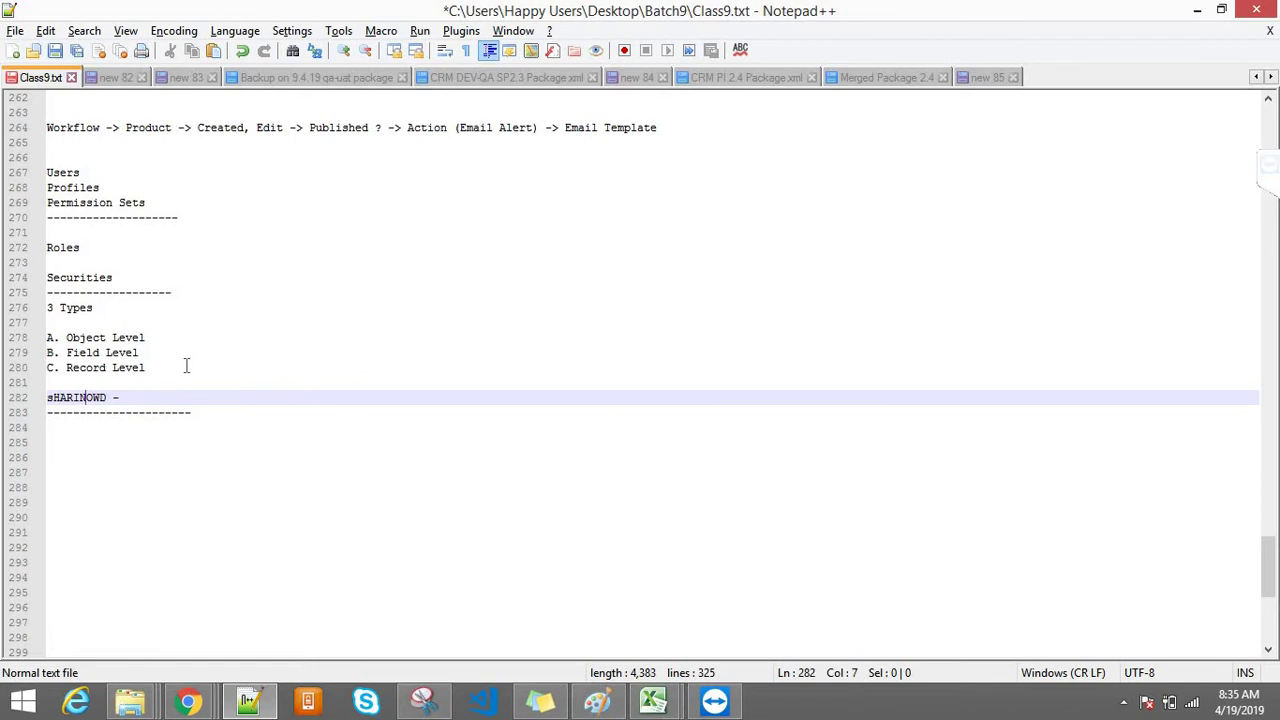
key("BackSpace")
key("BackSpace")
key("BackSpace")
key("BackSpace")
type("Sha")
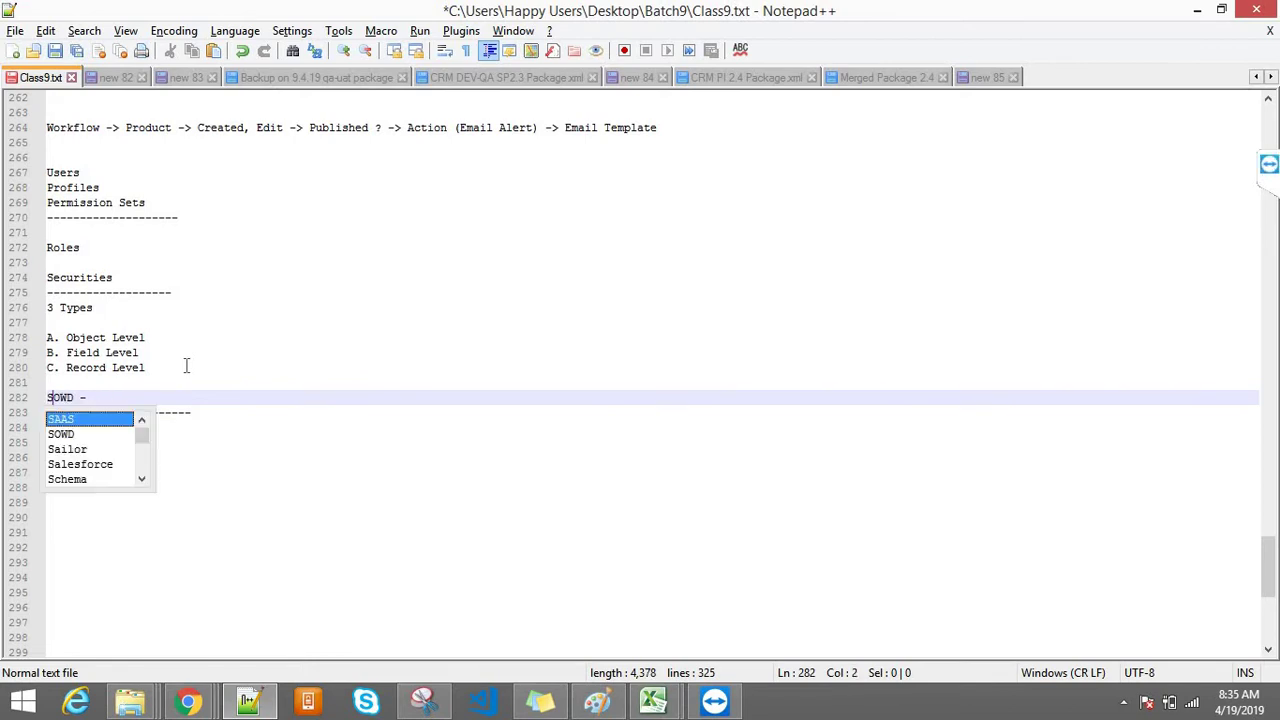
type("ring Set")
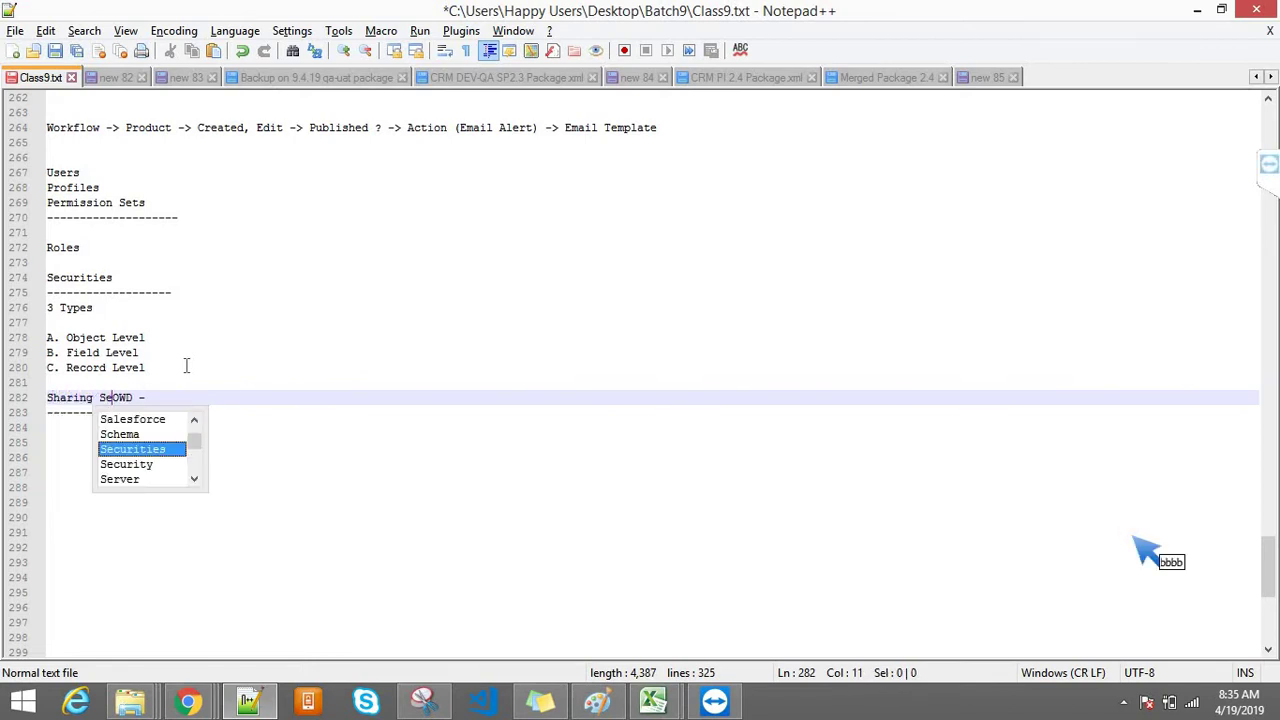
type("tings (")
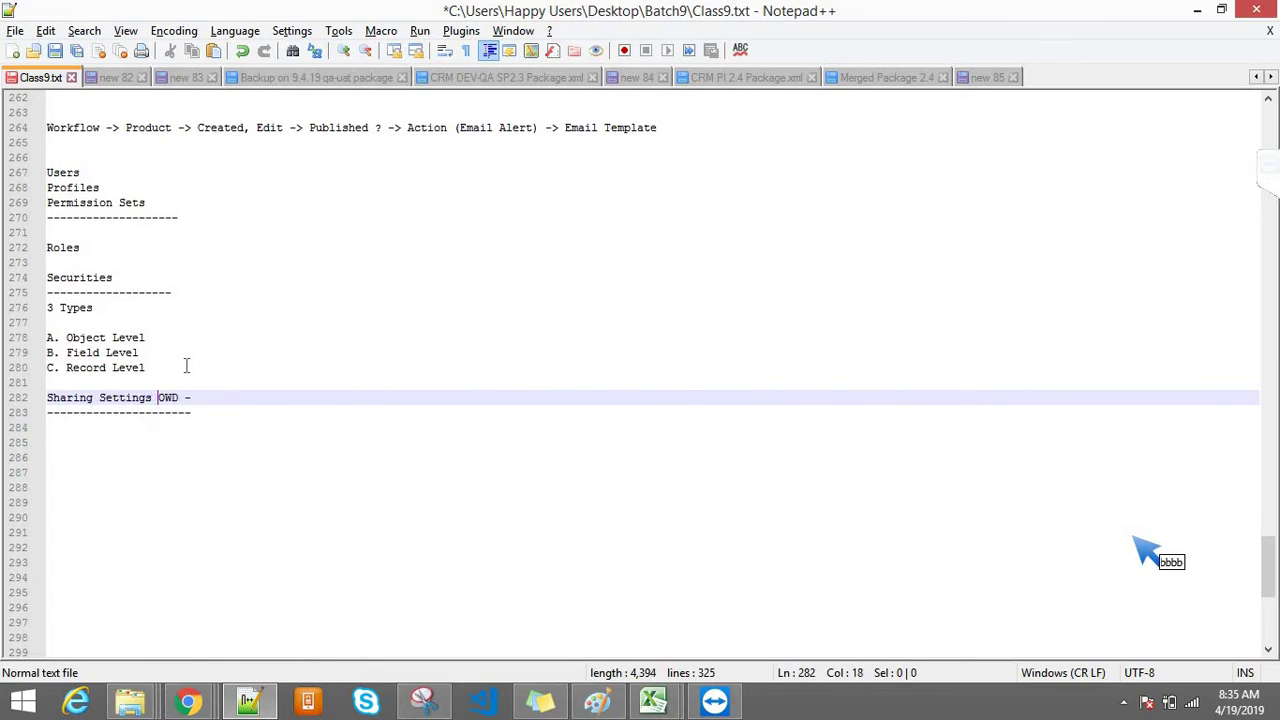
left_click(225, 397)
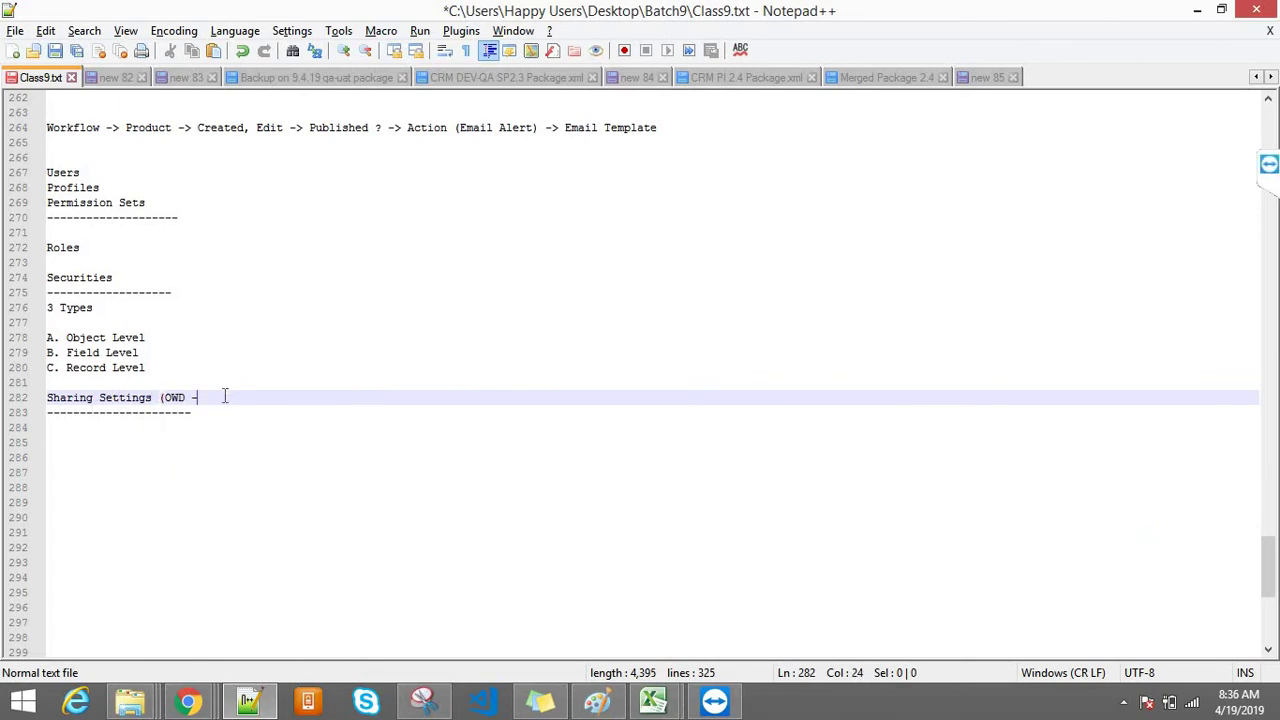
key("BackSpace")
key("BackSpace")
type(")")
key("Down")
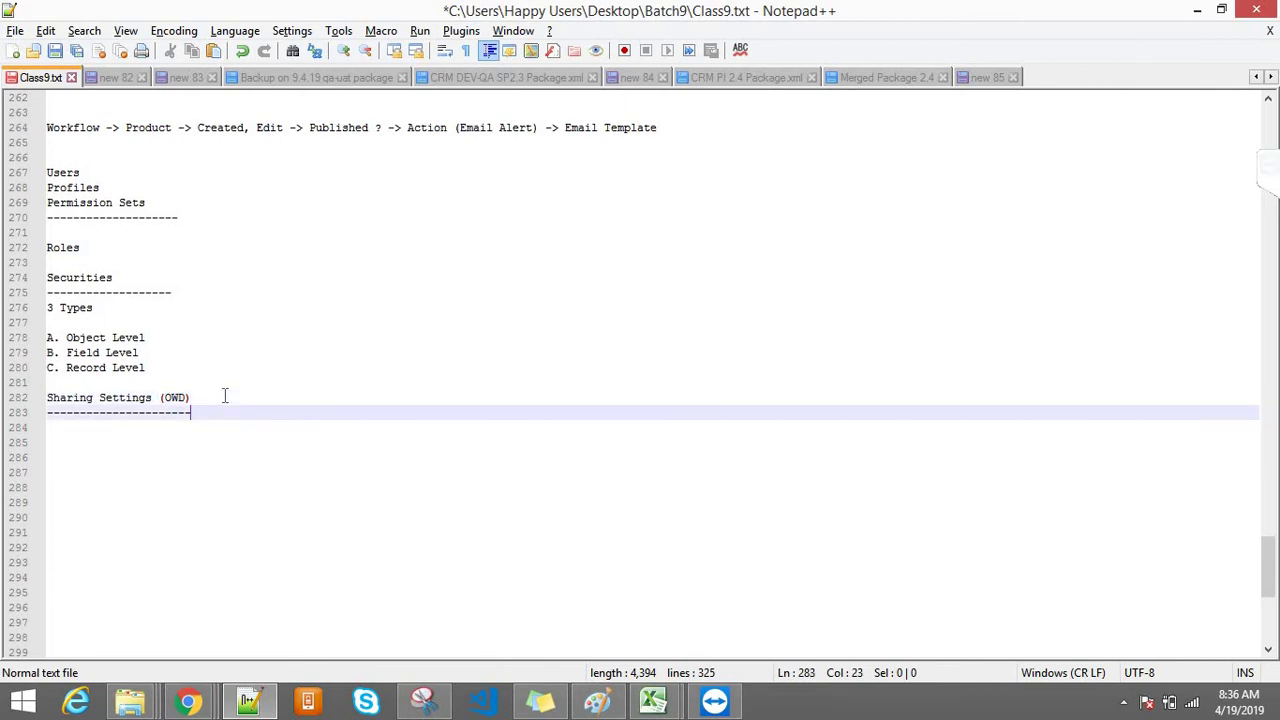
key("End")
key("Return")
Step: Type 'Roles' on line 284, then highlight the earlier Roles heading and C. Record Level for comparison
type("Roles")
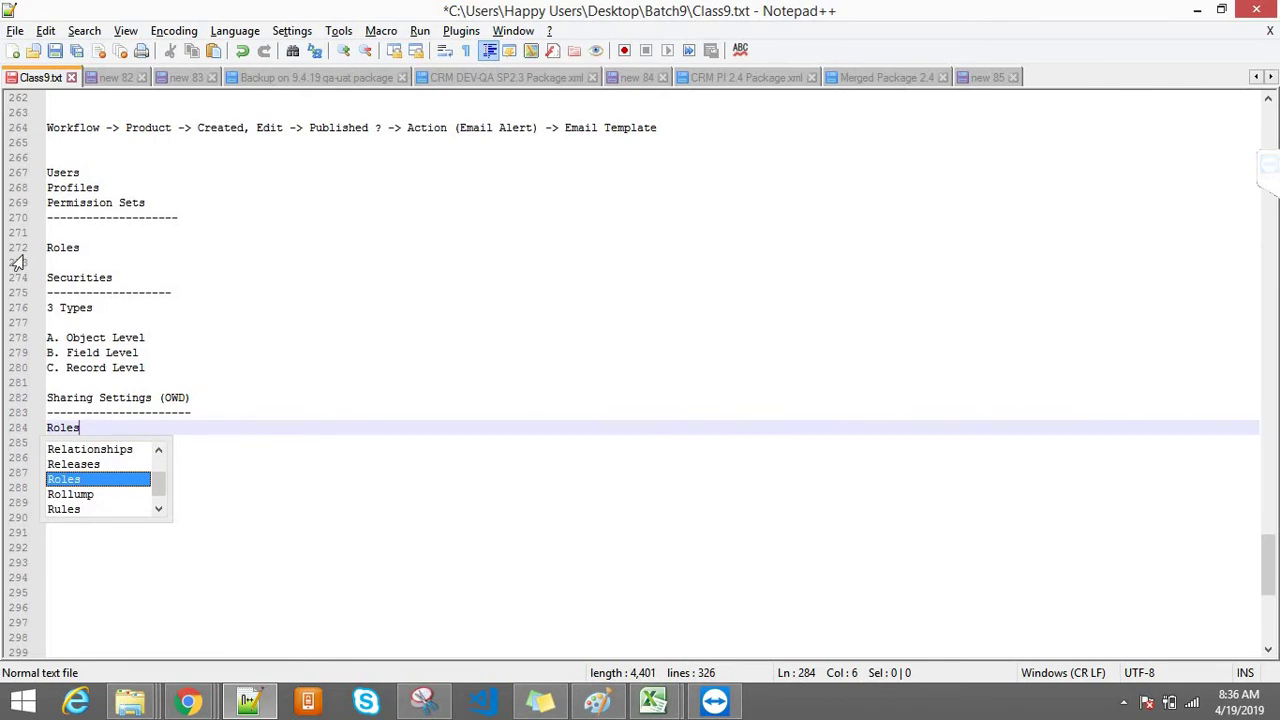
left_click(63, 256)
left_click_drag(63, 256, 47, 248)
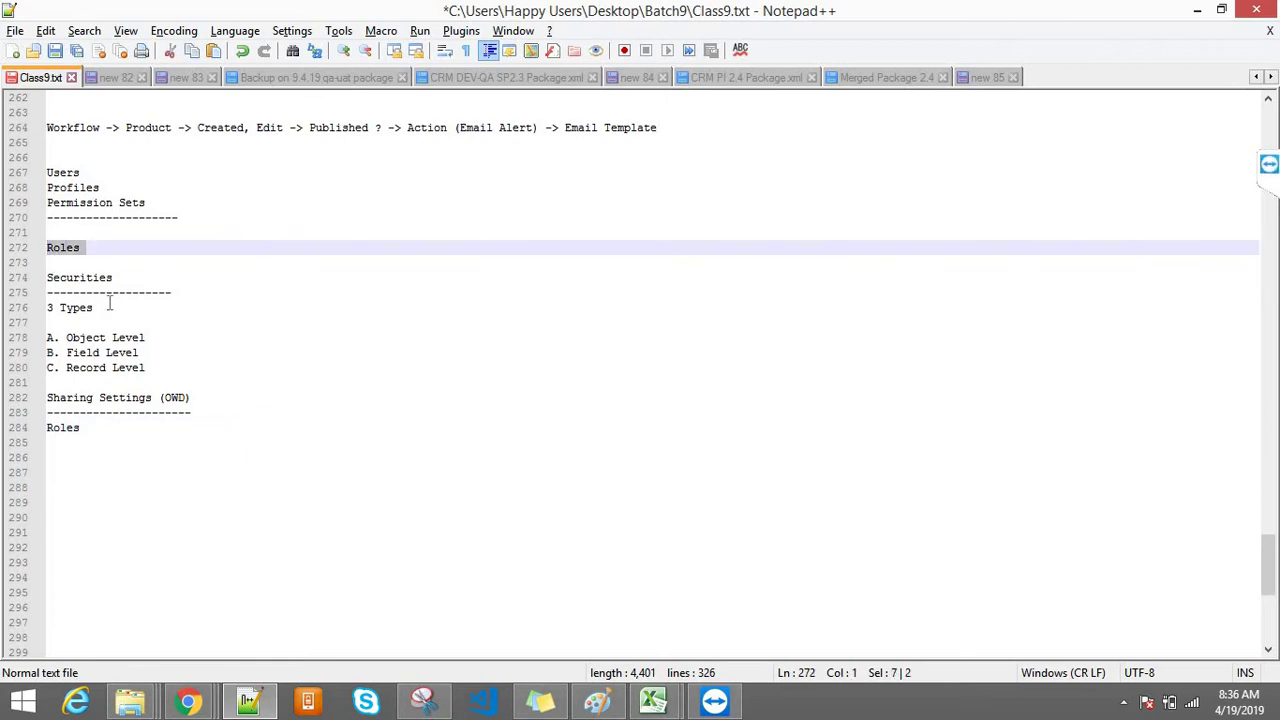
left_click(152, 377)
left_click_drag(146, 368, 47, 368)
left_click_drag(116, 247, 47, 248)
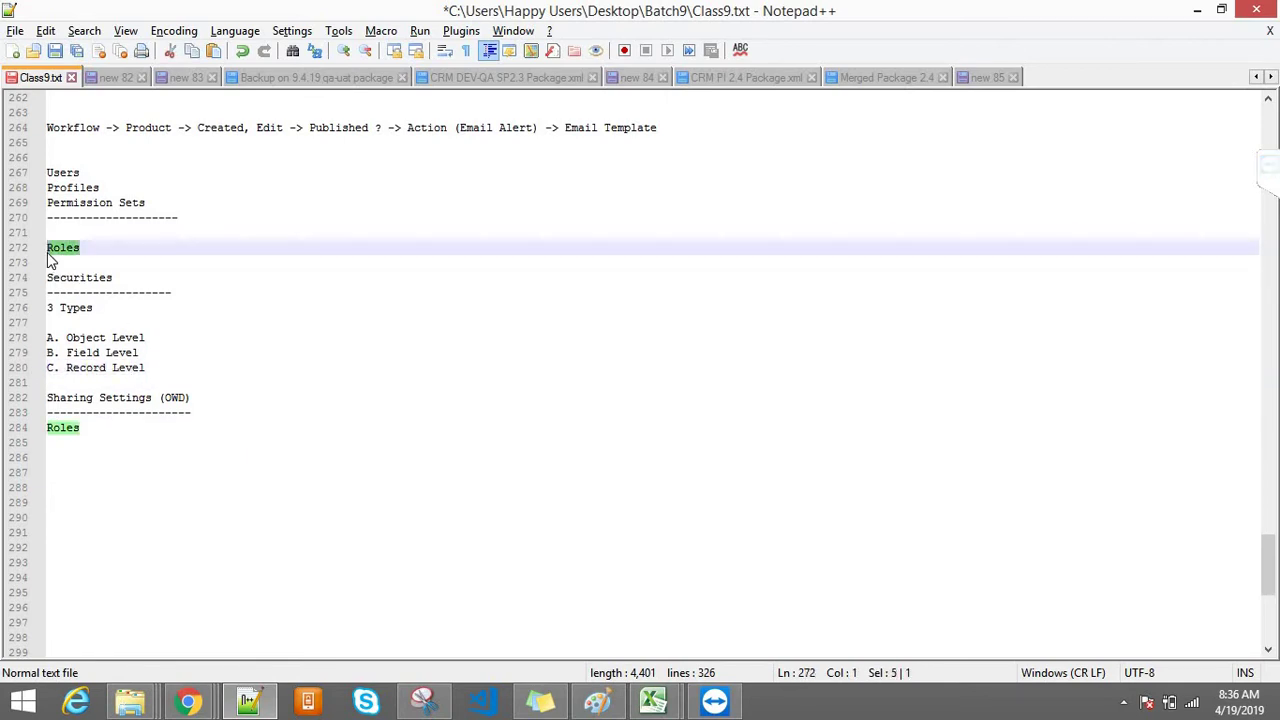
left_click_drag(147, 370, 36, 372)
left_click(201, 400)
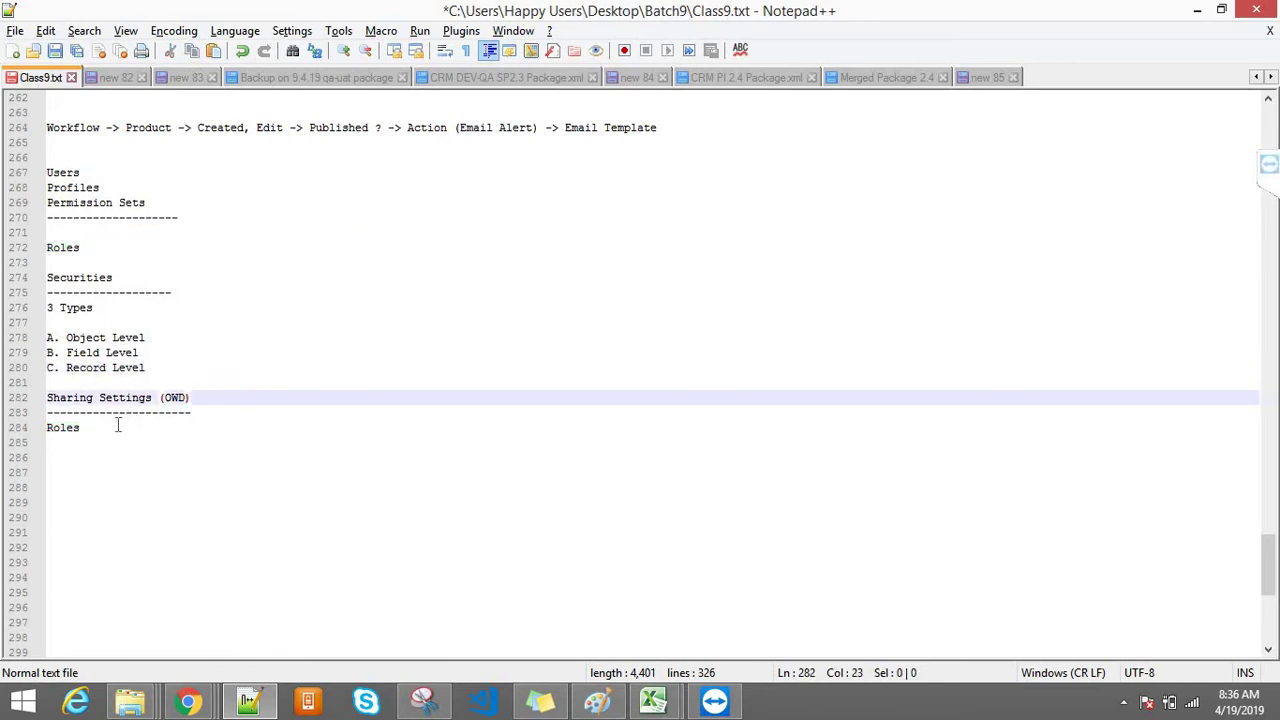
Step: Highlight the new Roles entry on line 284 and leave the caret at its end
left_click(118, 426)
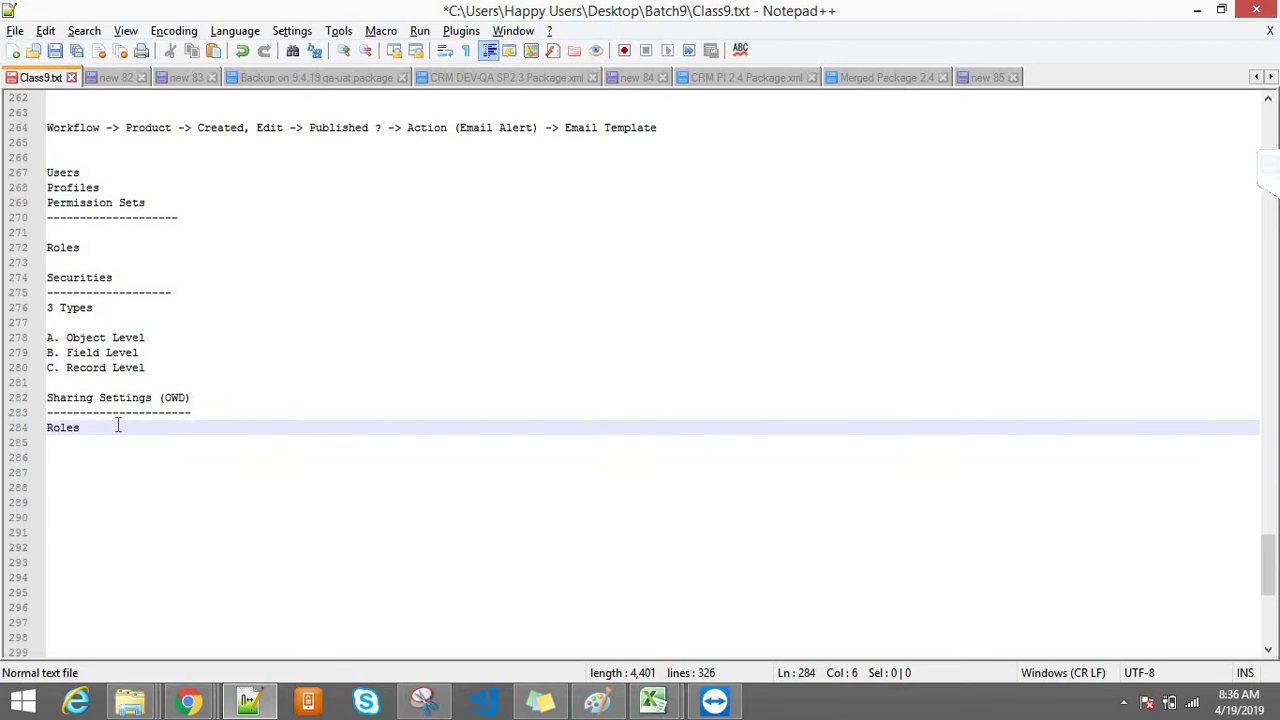
left_click_drag(81, 428, 46, 430)
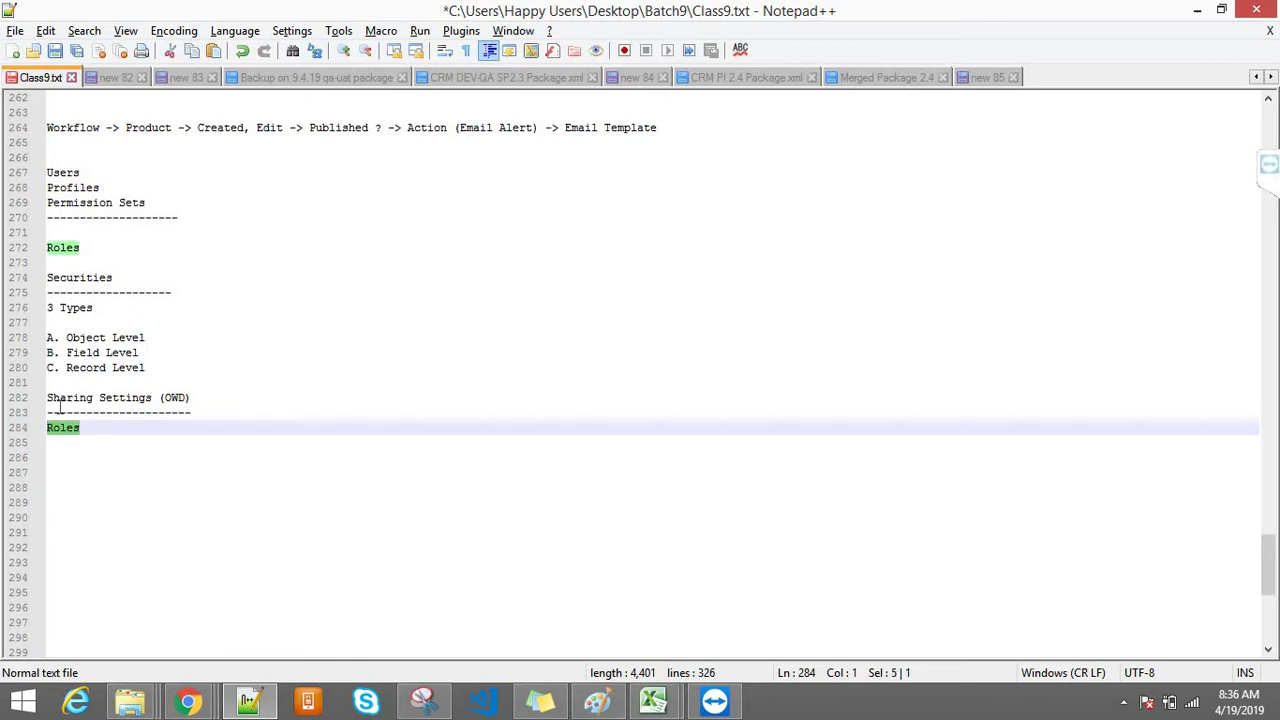
left_click(59, 412)
left_click(97, 433)
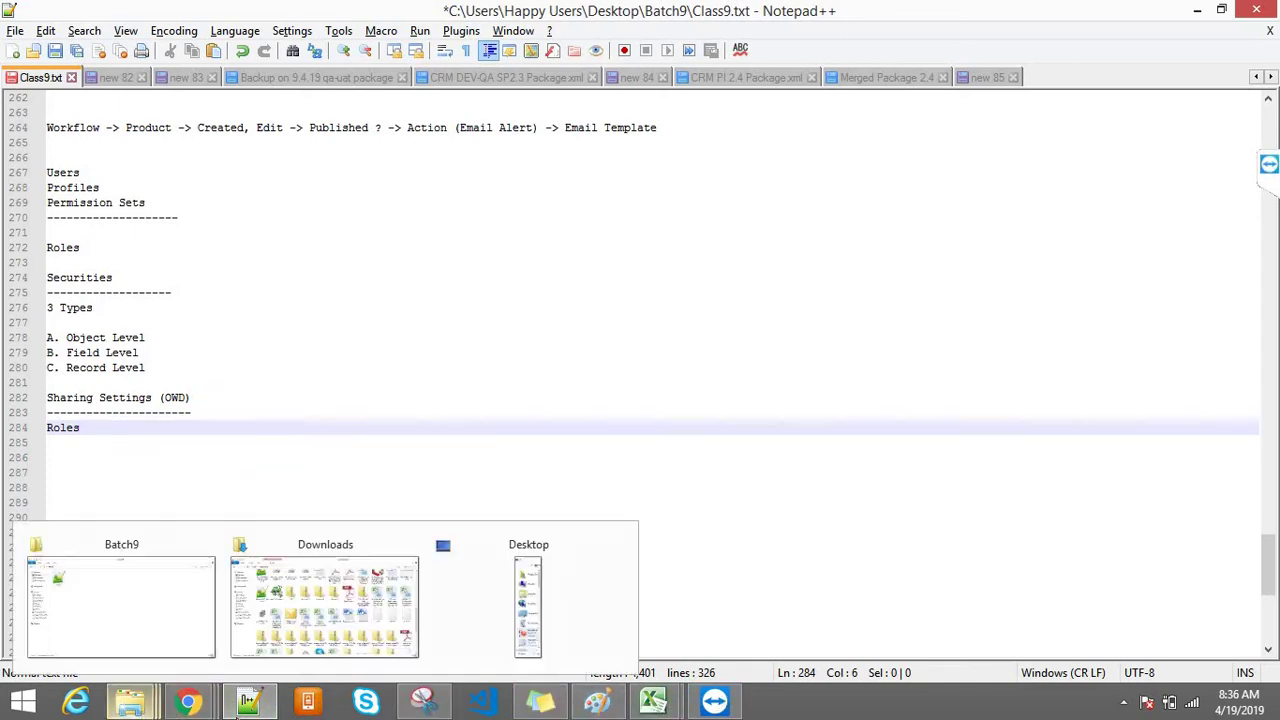
Step: Bring Paint forward and start a new blank canvas, discarding the Admin / Developer and Customers ellipse sketch unsaved
left_click(597, 702)
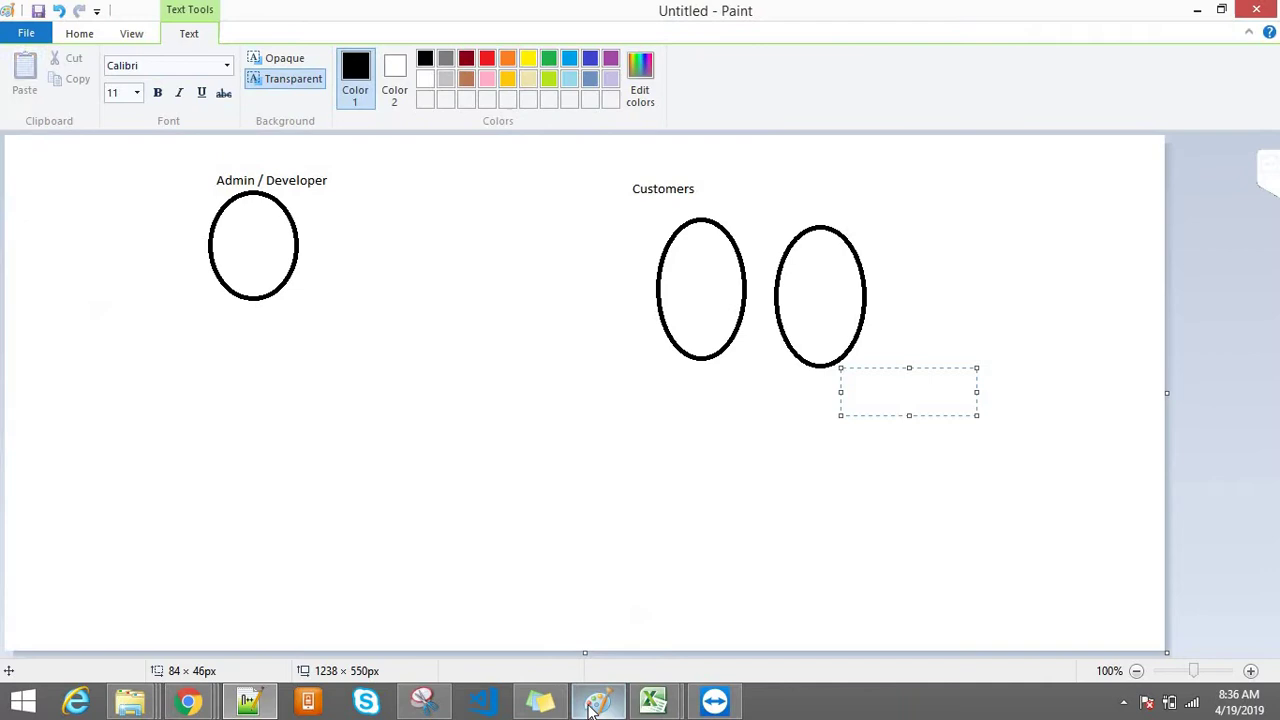
left_click(458, 432)
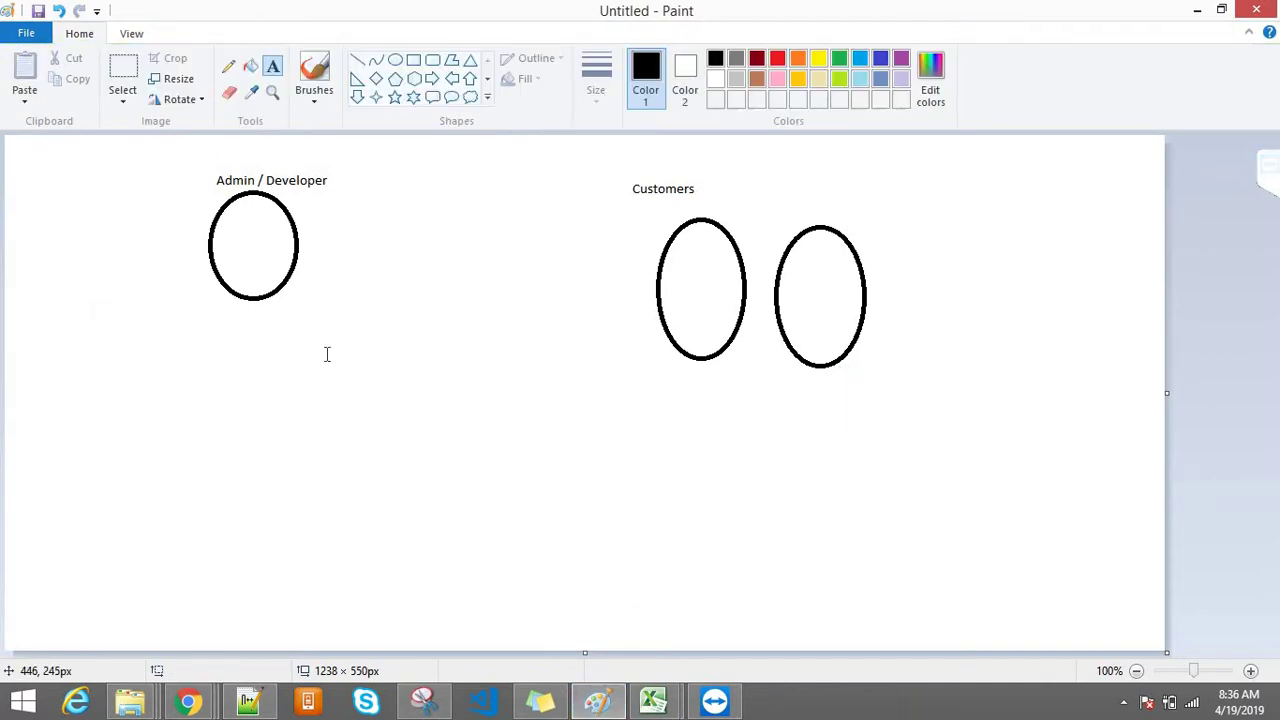
left_click(790, 278)
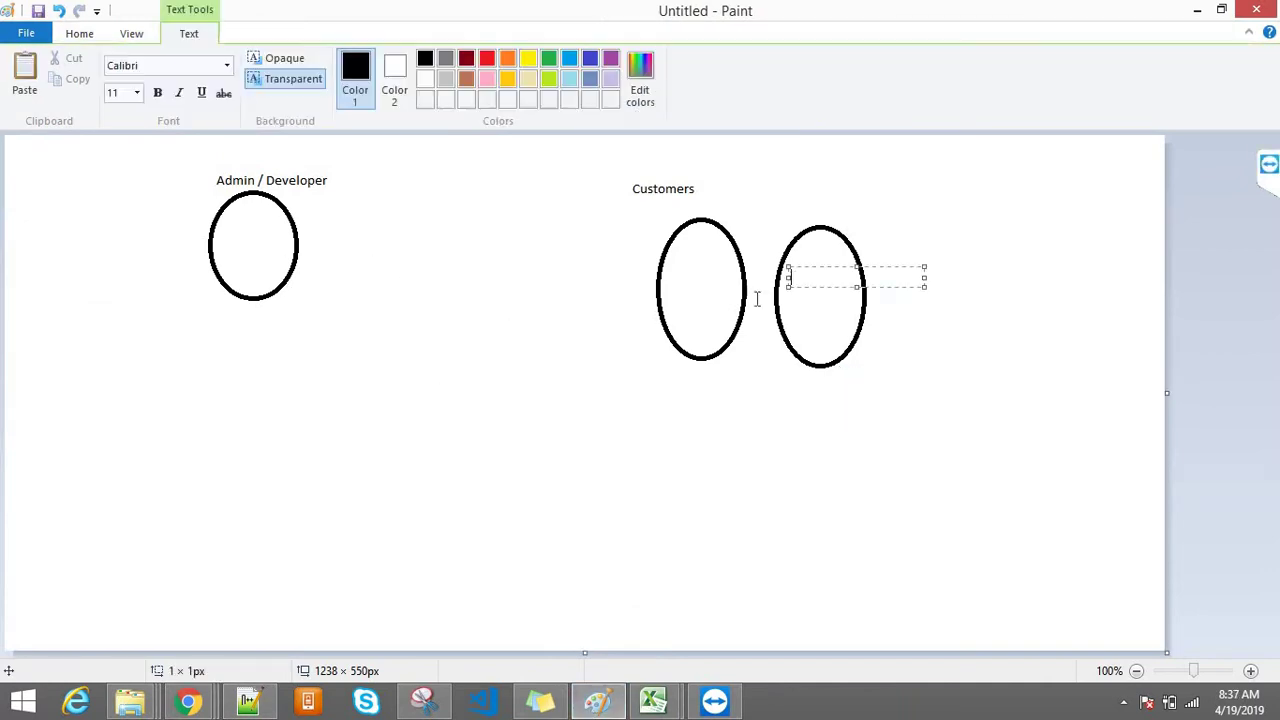
left_click(346, 274)
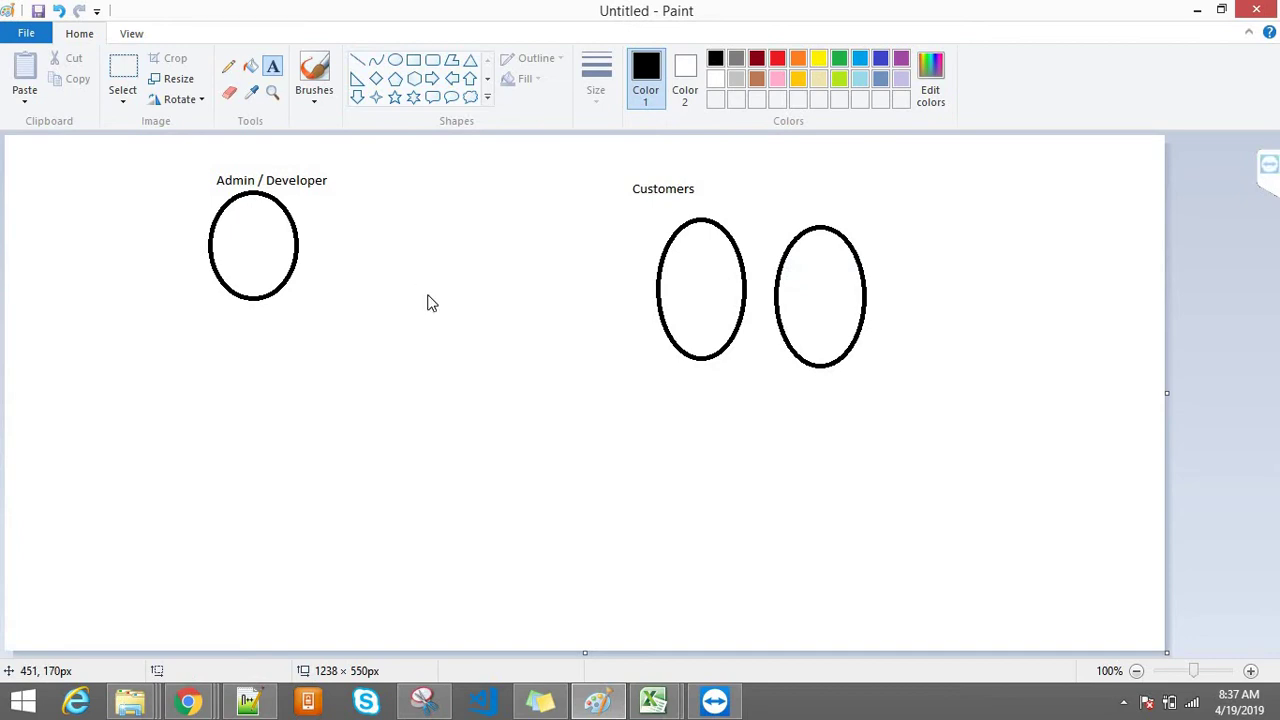
key("ctrl+n")
key("Escape")
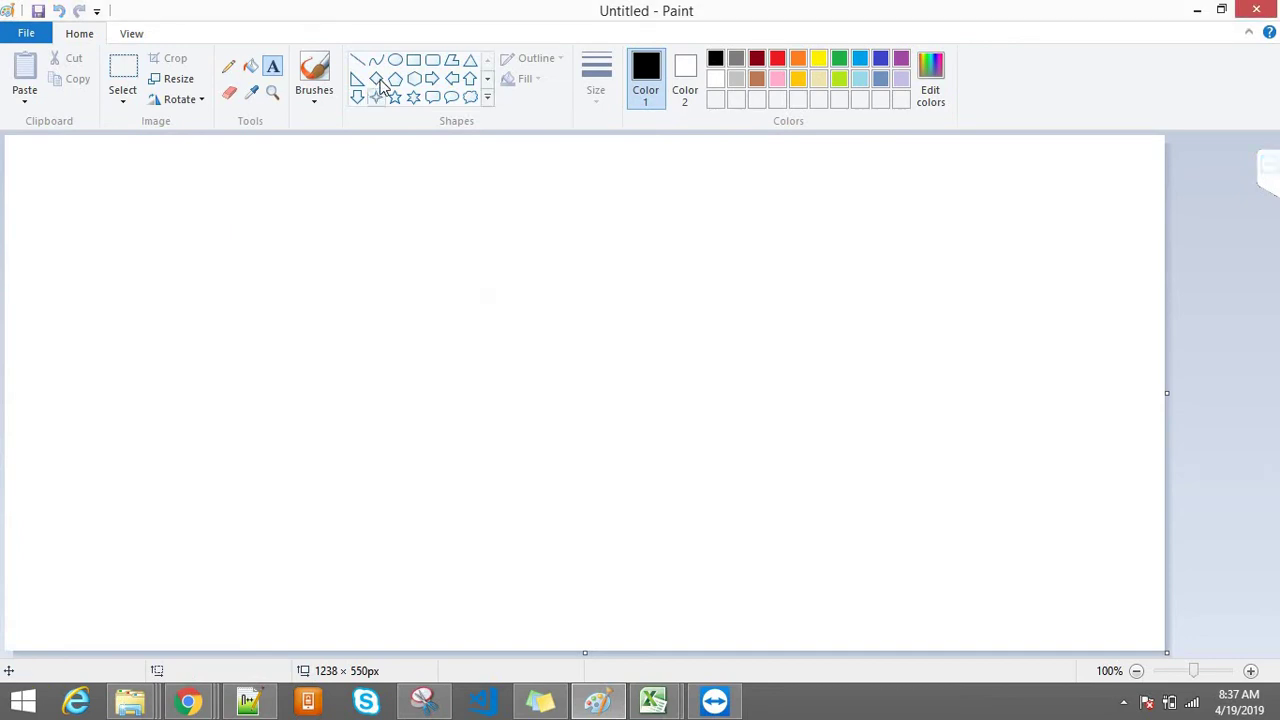
Step: Draw the top oval with a vertical line down to the middle child oval
left_click(395, 60)
left_click_drag(316, 160, 385, 243)
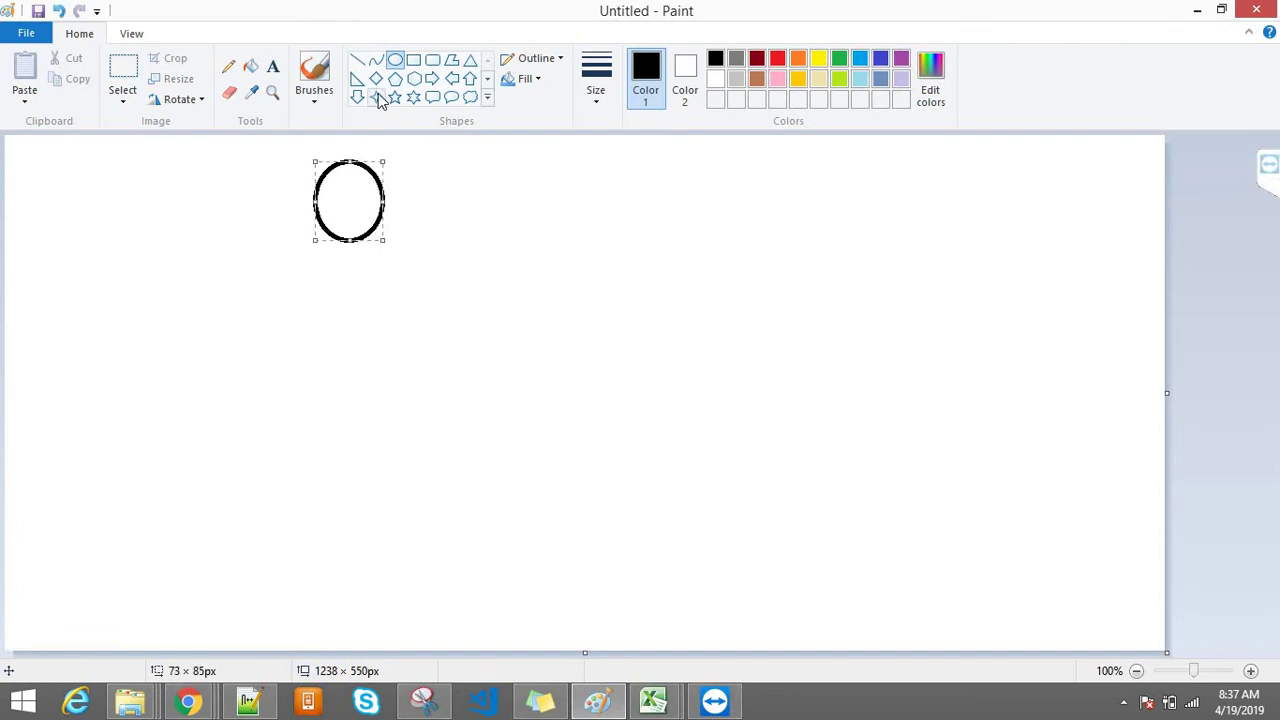
left_click(357, 60)
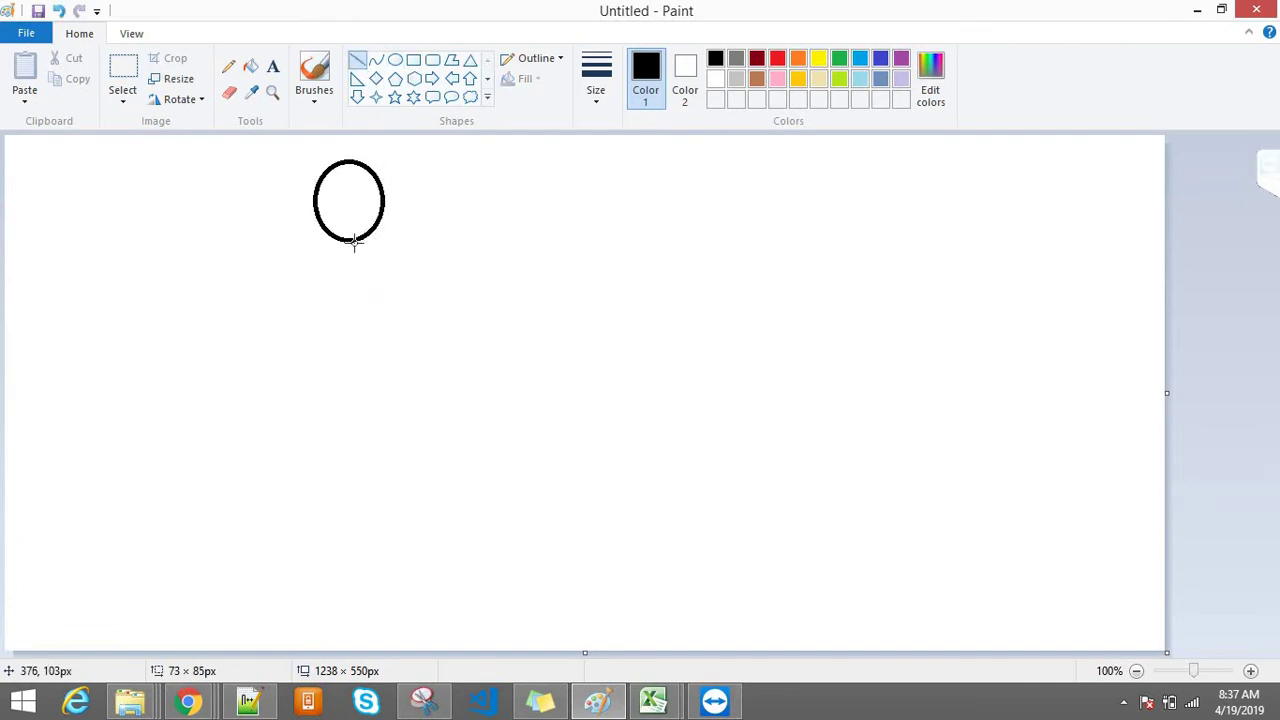
left_click_drag(354, 243, 354, 278)
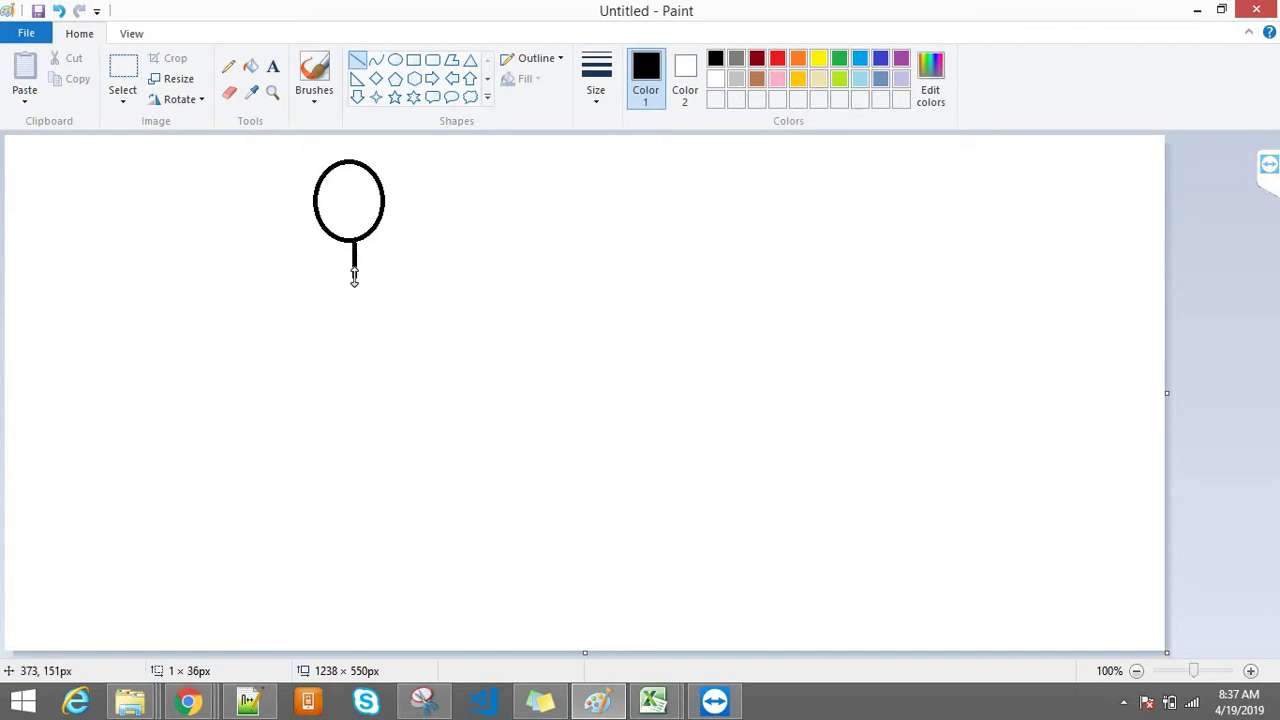
left_click(395, 60)
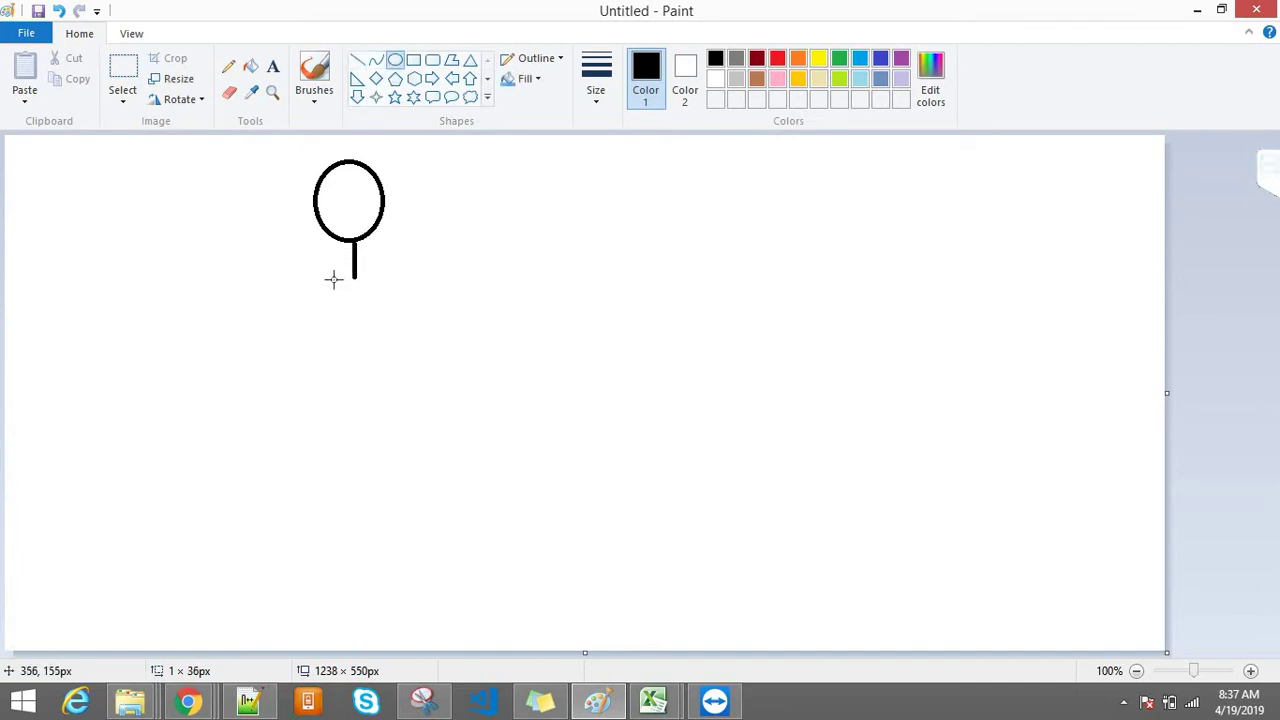
left_click_drag(331, 279, 416, 333)
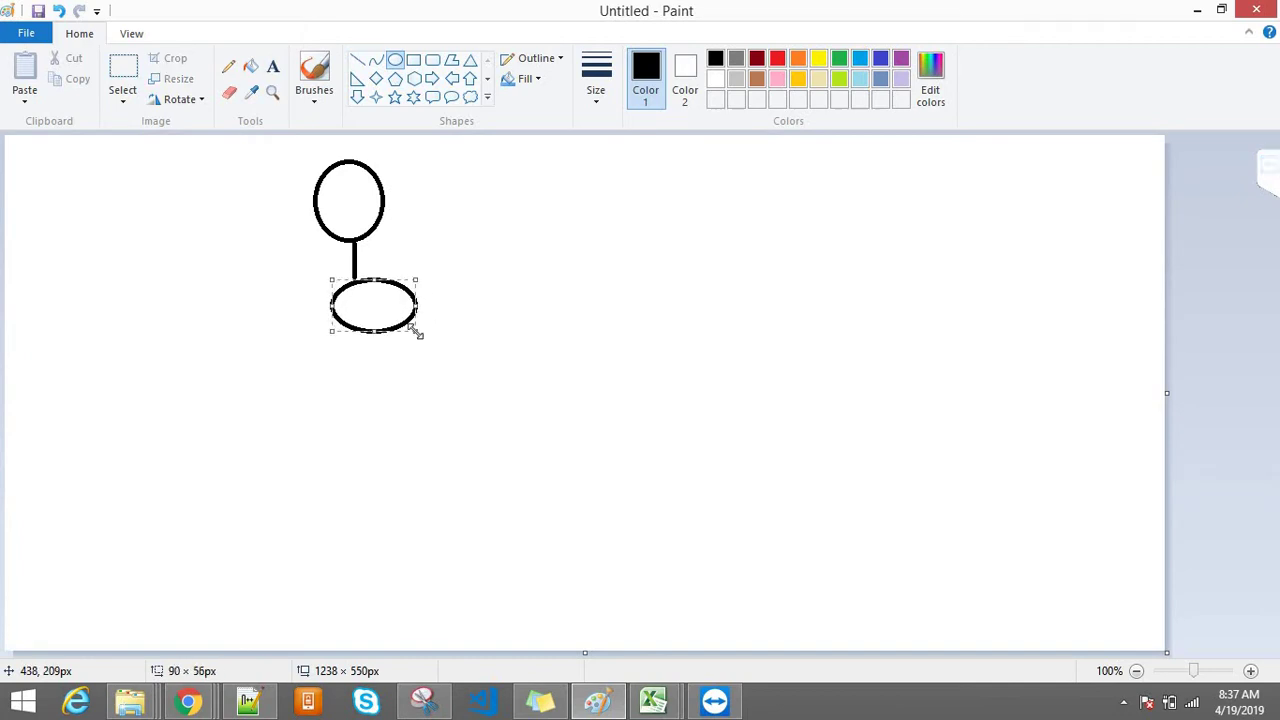
Step: Connect the top oval by slanted lines to right and left child ovals
left_click(357, 60)
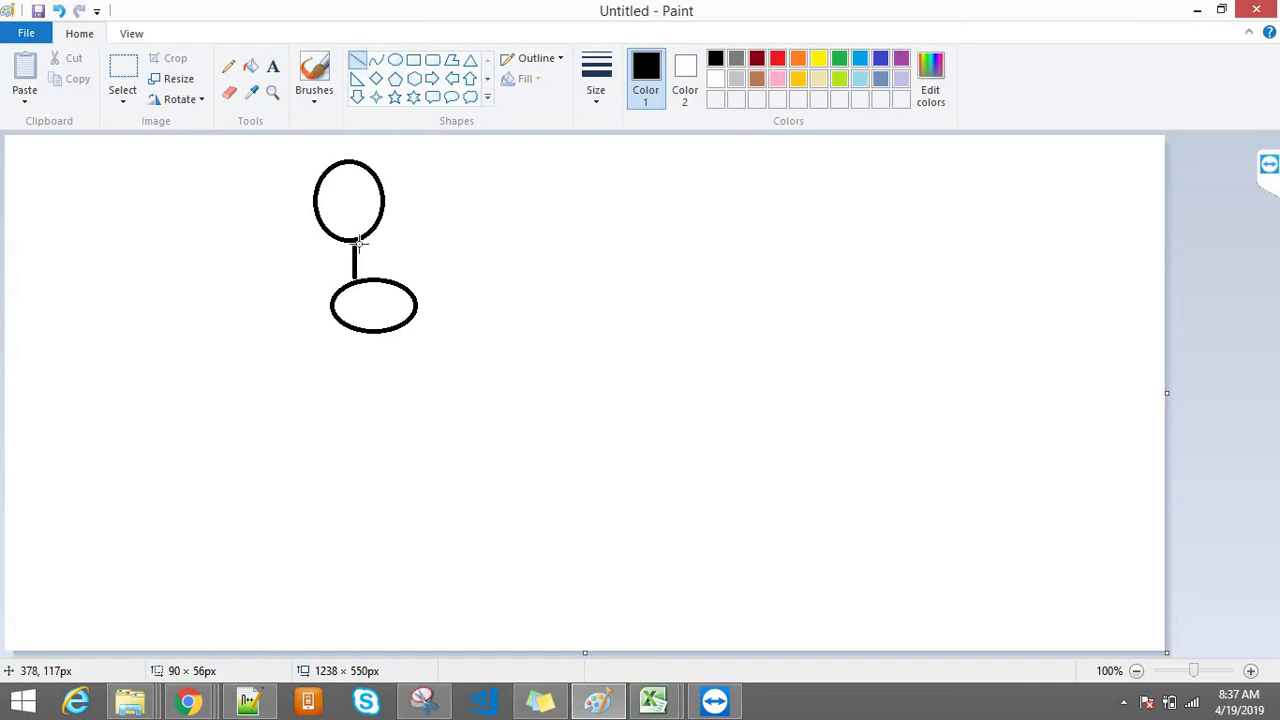
left_click_drag(355, 243, 497, 284)
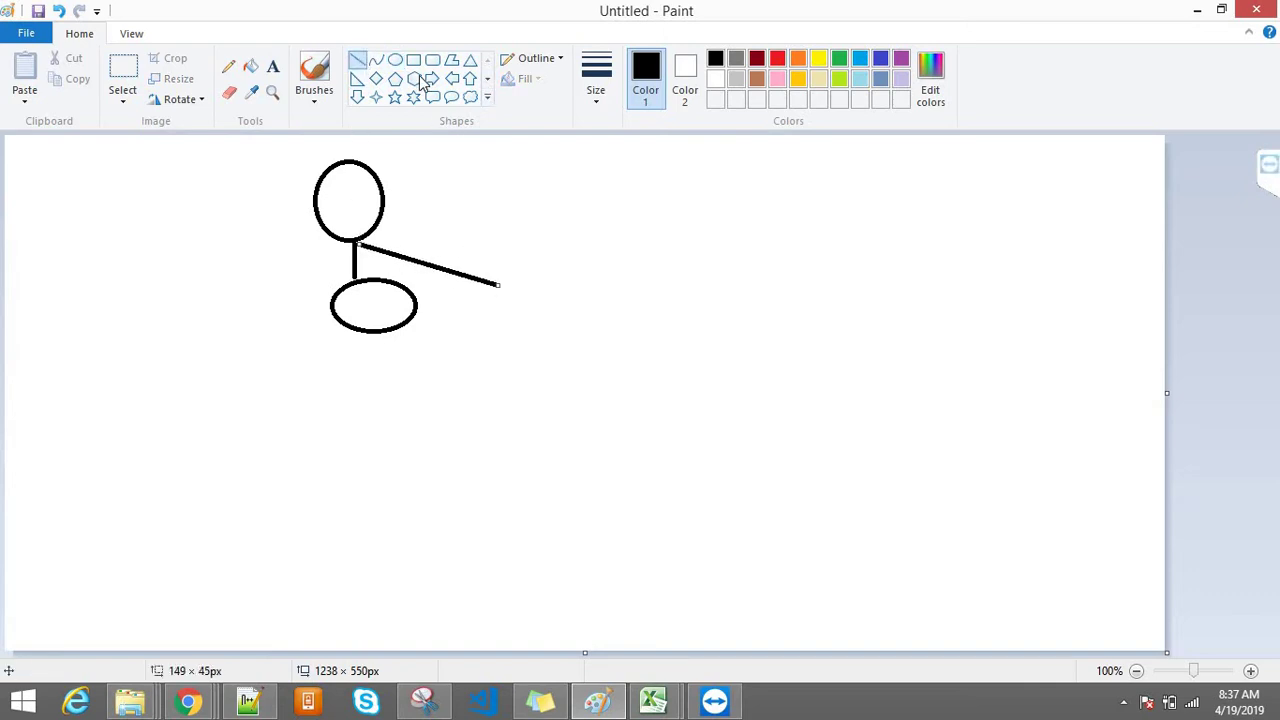
left_click(395, 60)
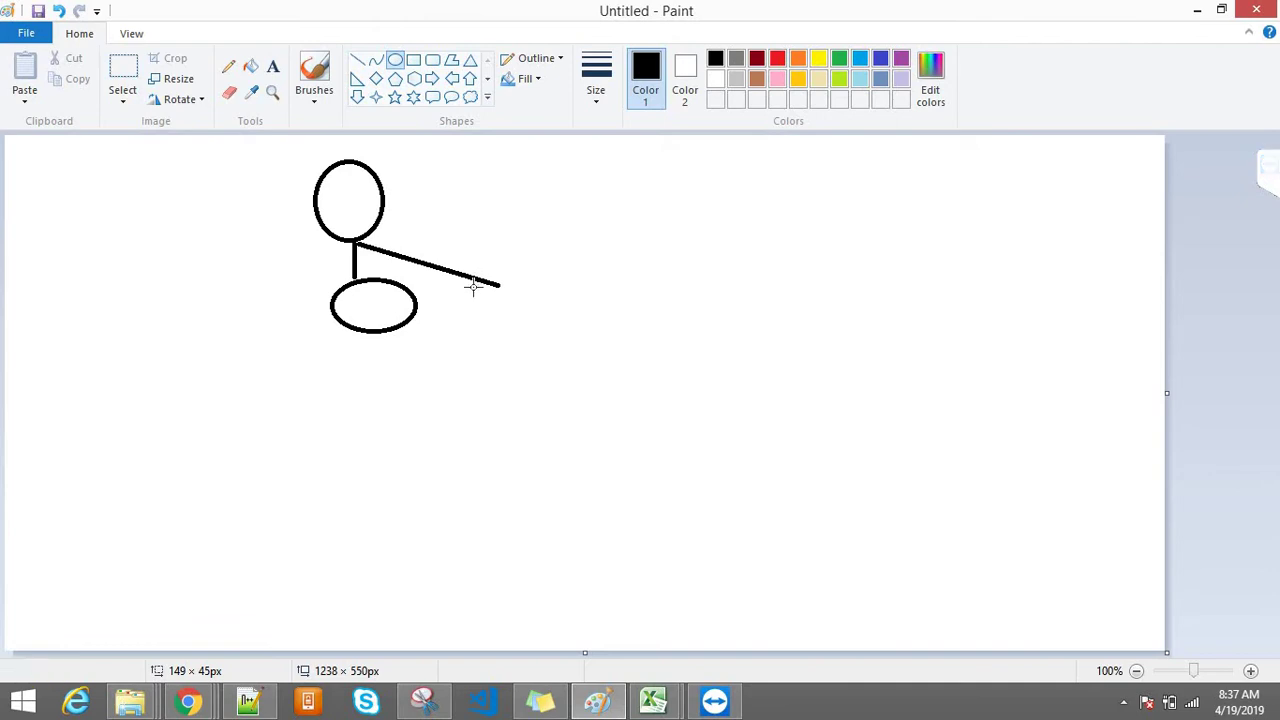
left_click_drag(471, 286, 552, 335)
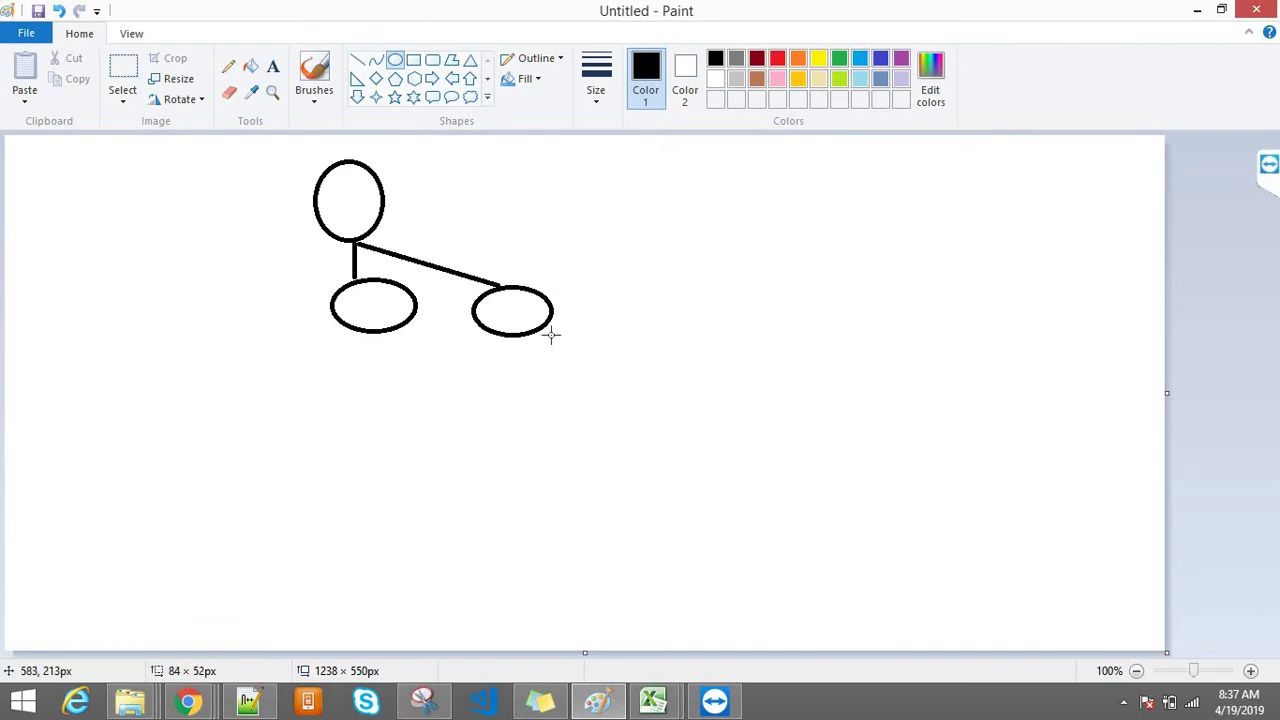
left_click(358, 60)
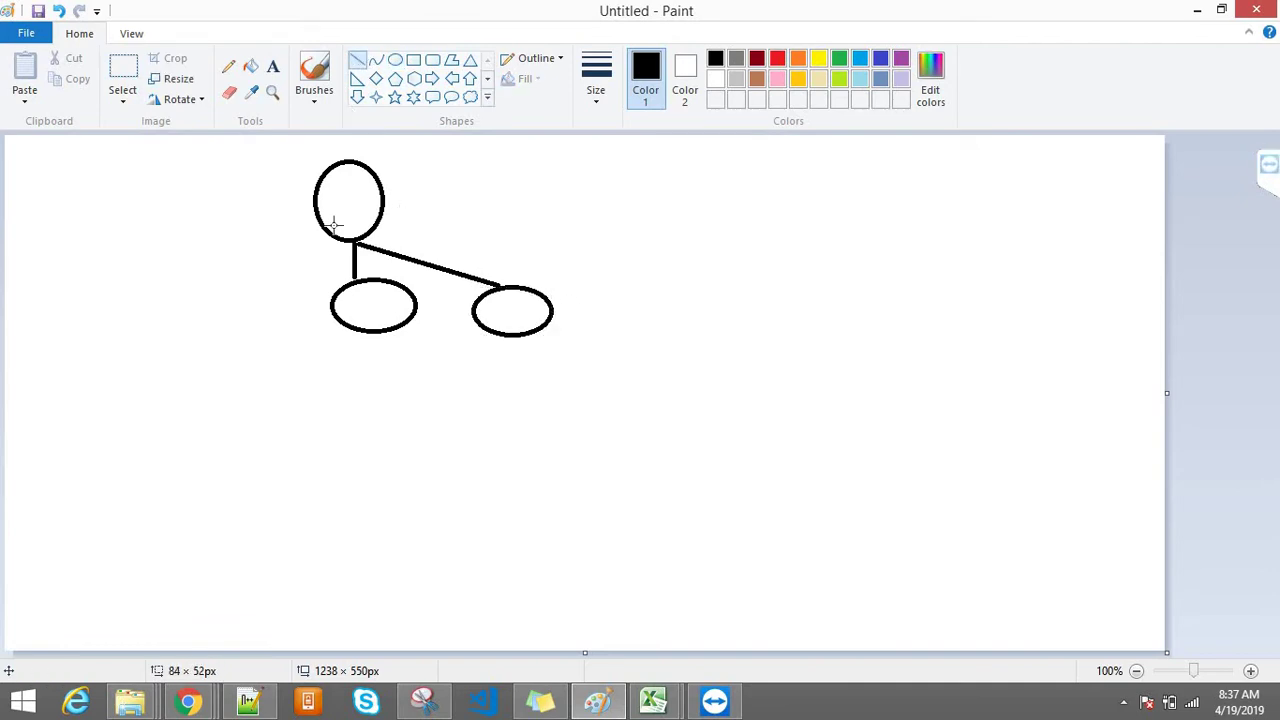
left_click_drag(354, 239, 247, 283)
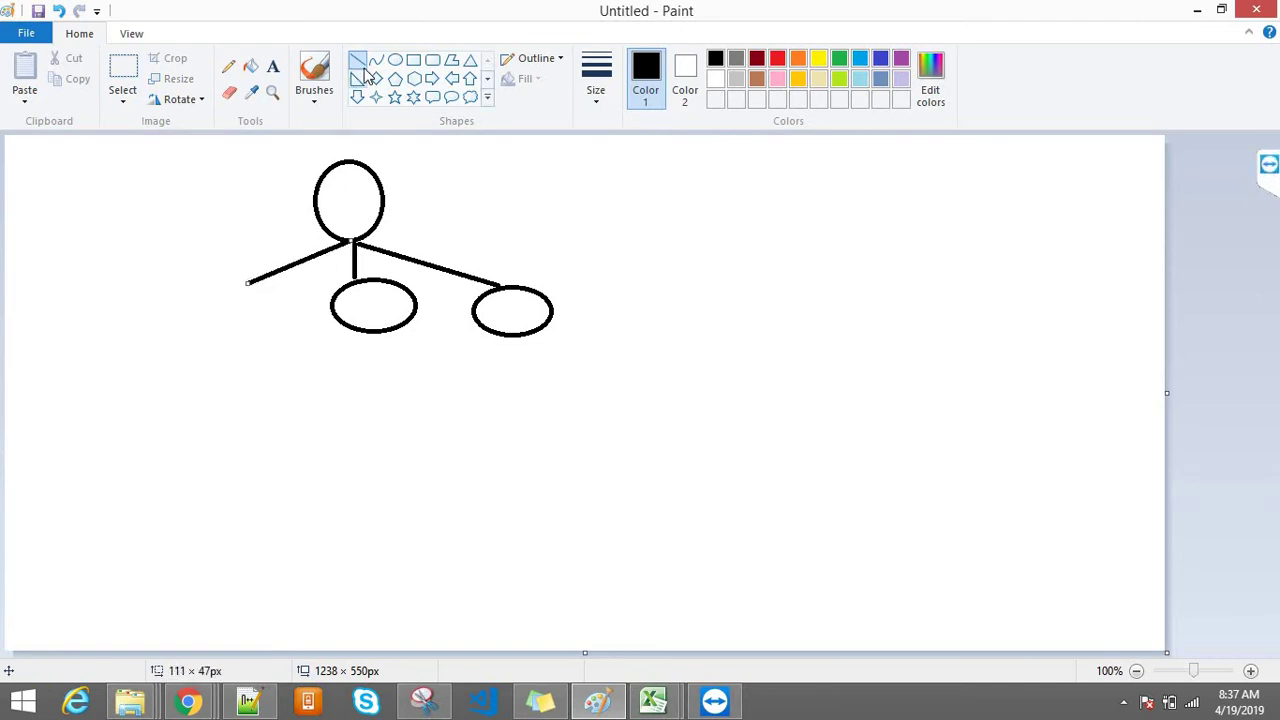
left_click(395, 60)
left_click_drag(215, 287, 288, 343)
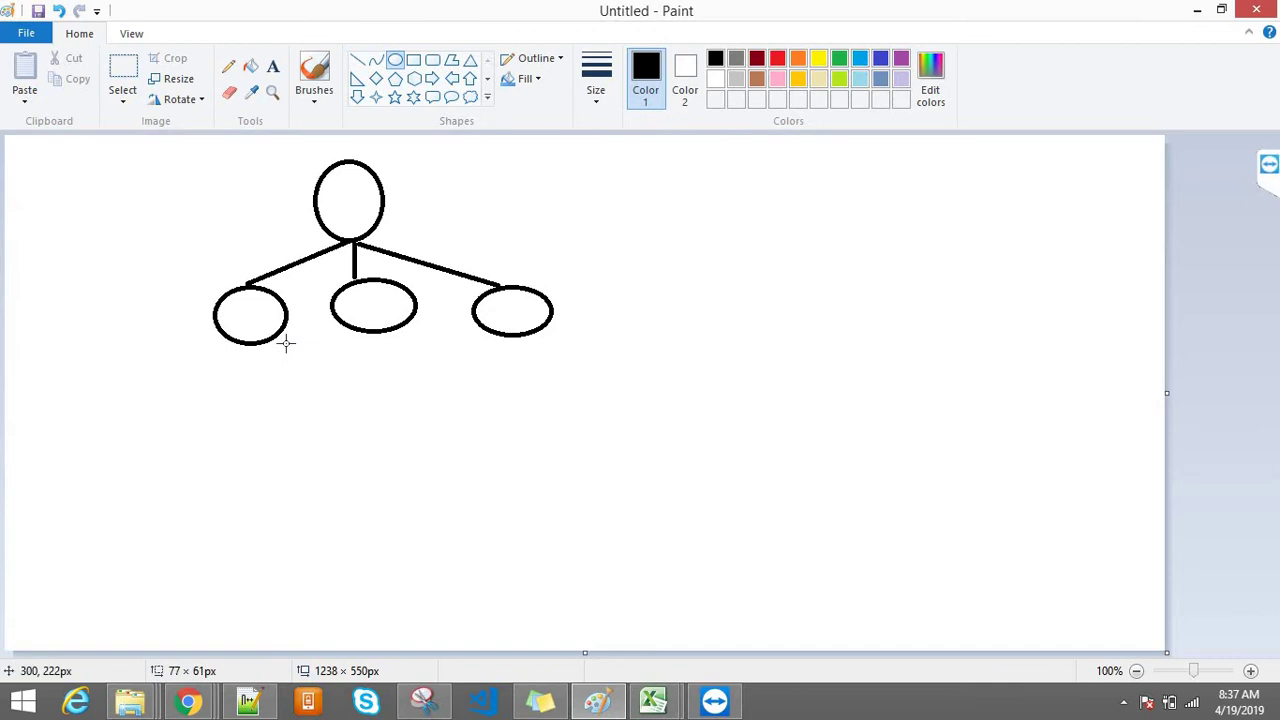
Step: Draw a short line down from each child oval and a smaller oval under each
left_click(357, 78)
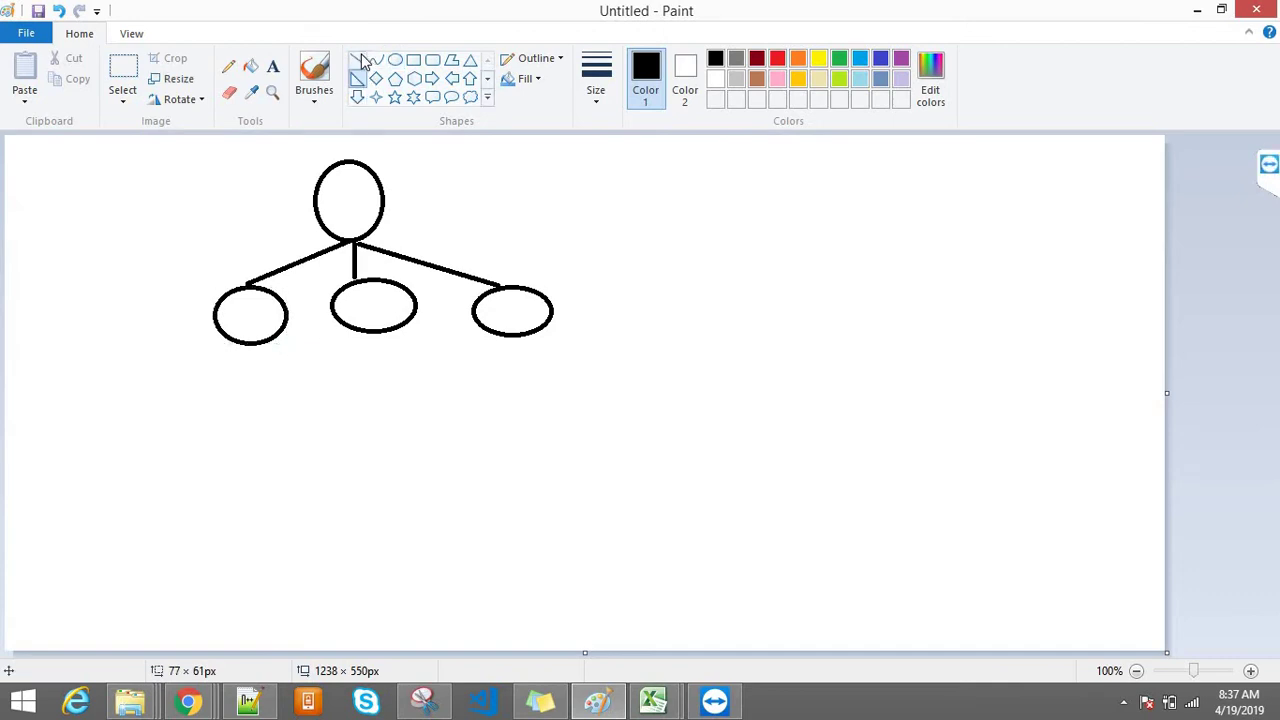
left_click(358, 60)
left_click(373, 333)
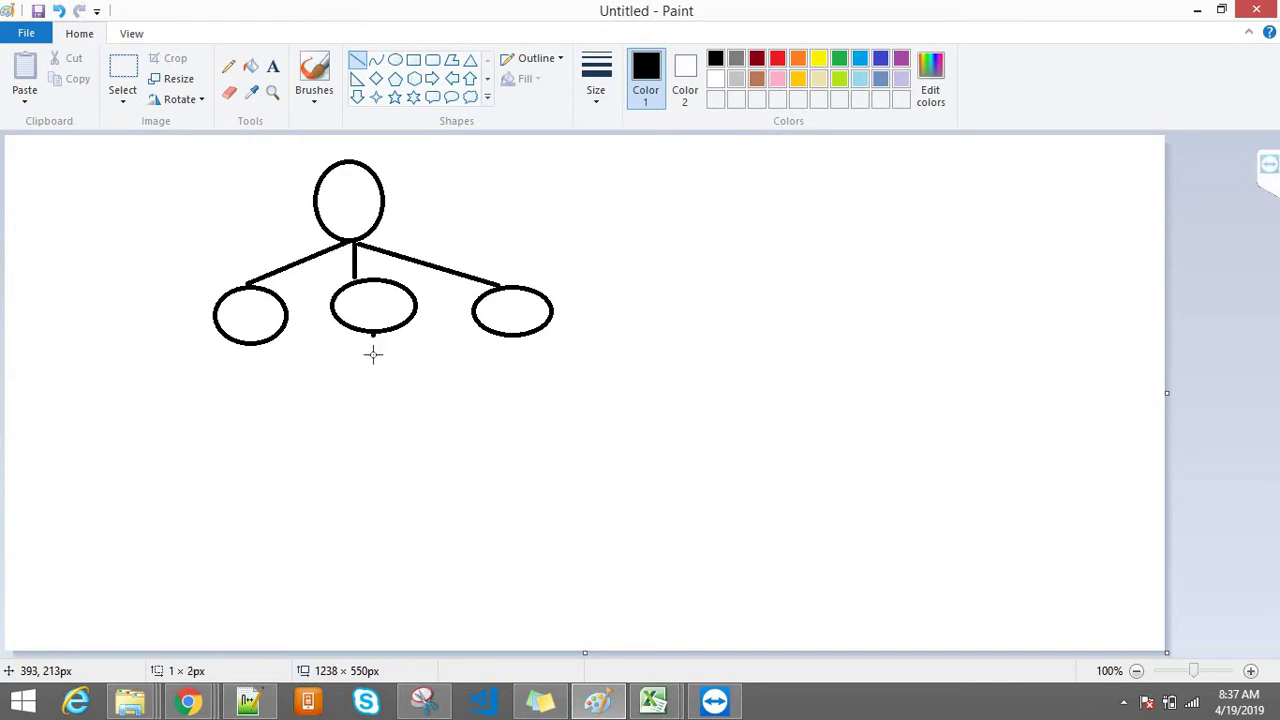
left_click_drag(373, 353, 373, 376)
left_click_drag(232, 342, 232, 376)
left_click_drag(514, 338, 517, 373)
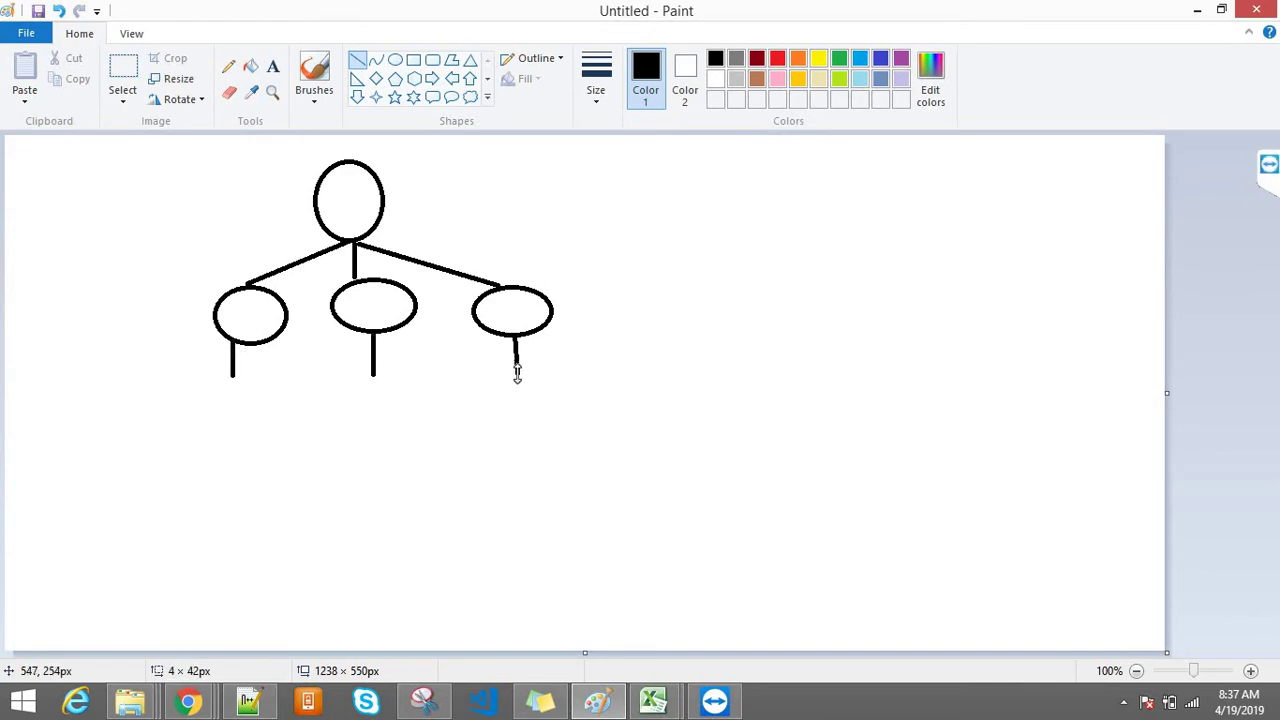
left_click(395, 60)
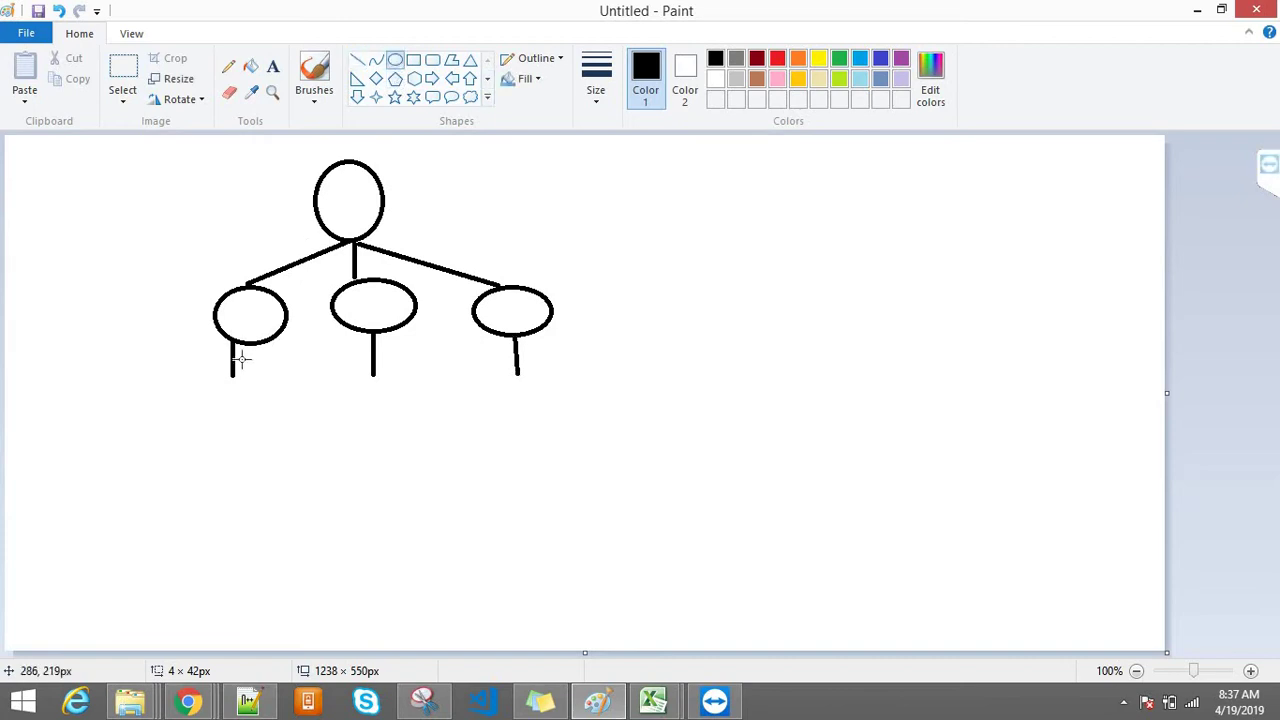
left_click_drag(212, 376, 262, 433)
left_click_drag(358, 373, 400, 424)
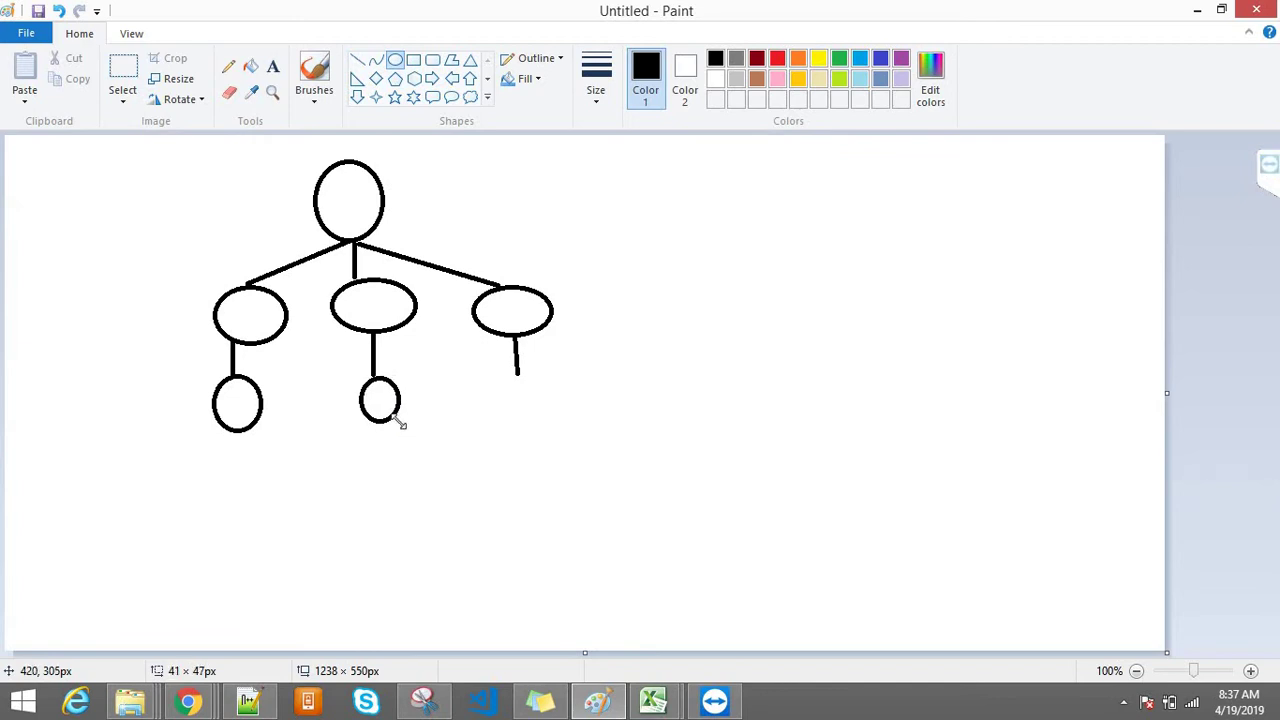
left_click_drag(505, 374, 548, 429)
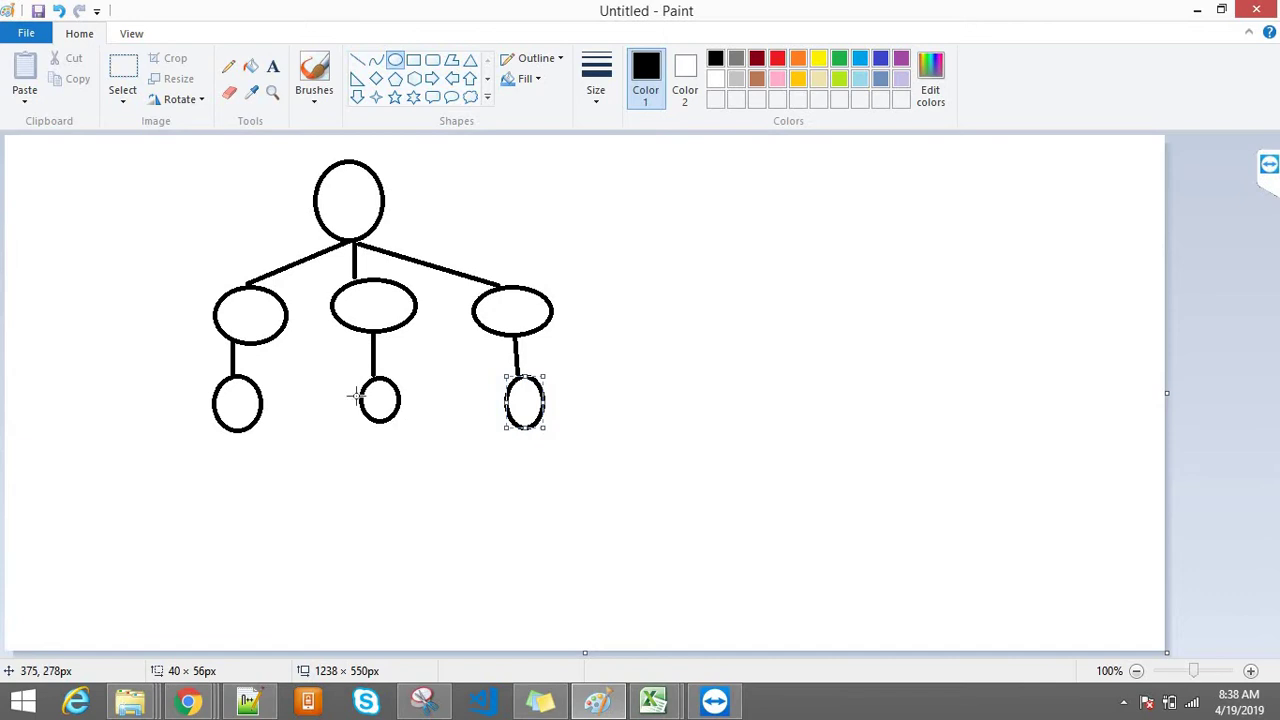
Step: Under Roles in Class9.txt, enter CEO, '- CFO' and an indented COO
left_click(252, 698)
key("Return")
key("Return")
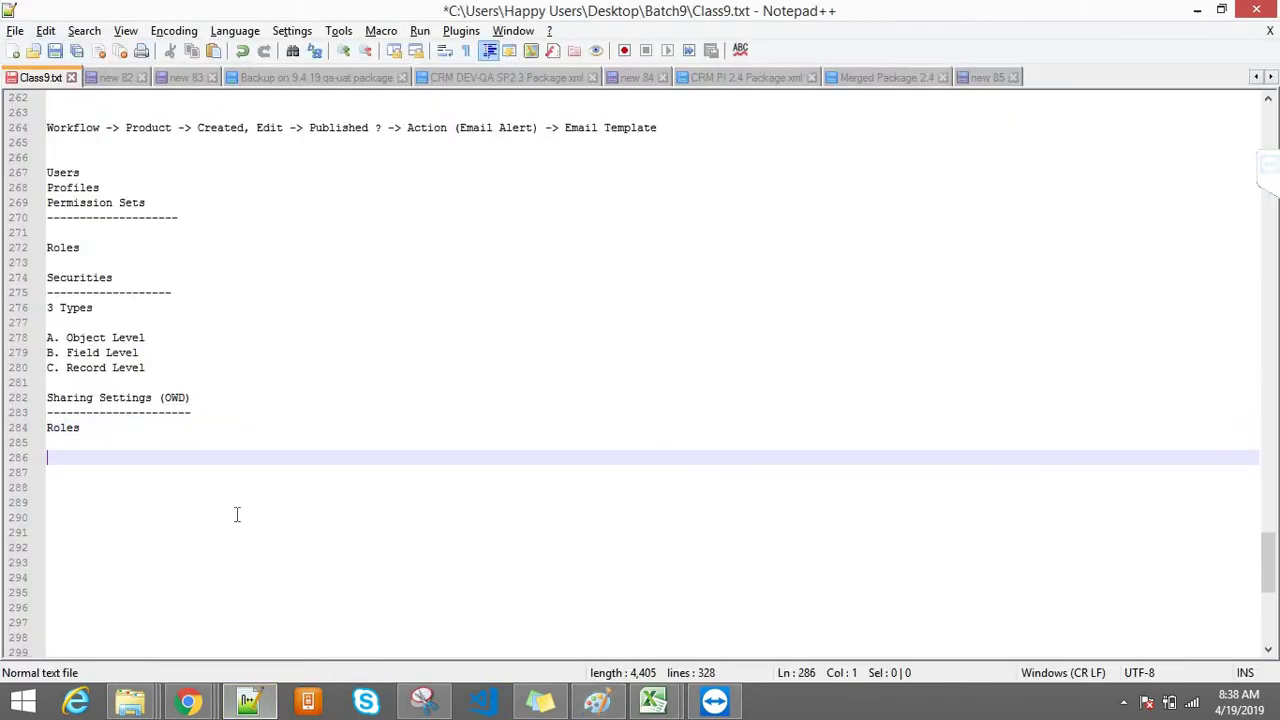
type("CEO")
key("Return")
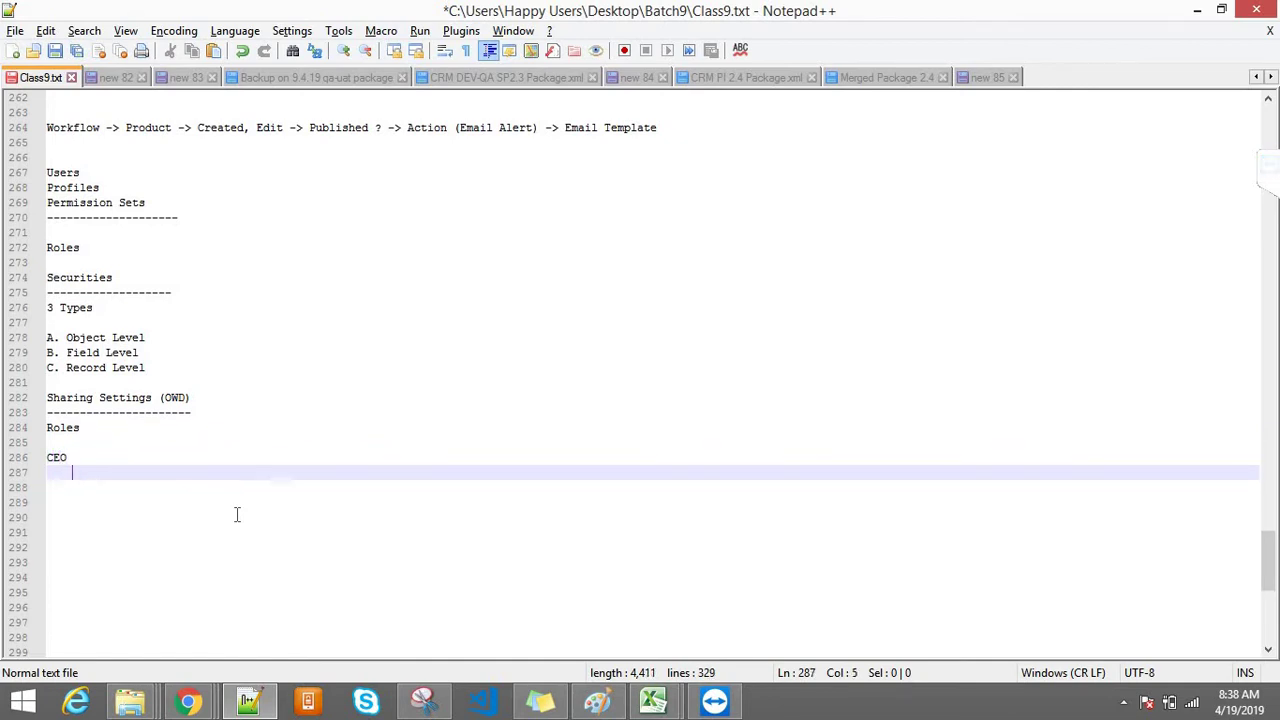
type("- CFO")
key("Return")
key("Tab")
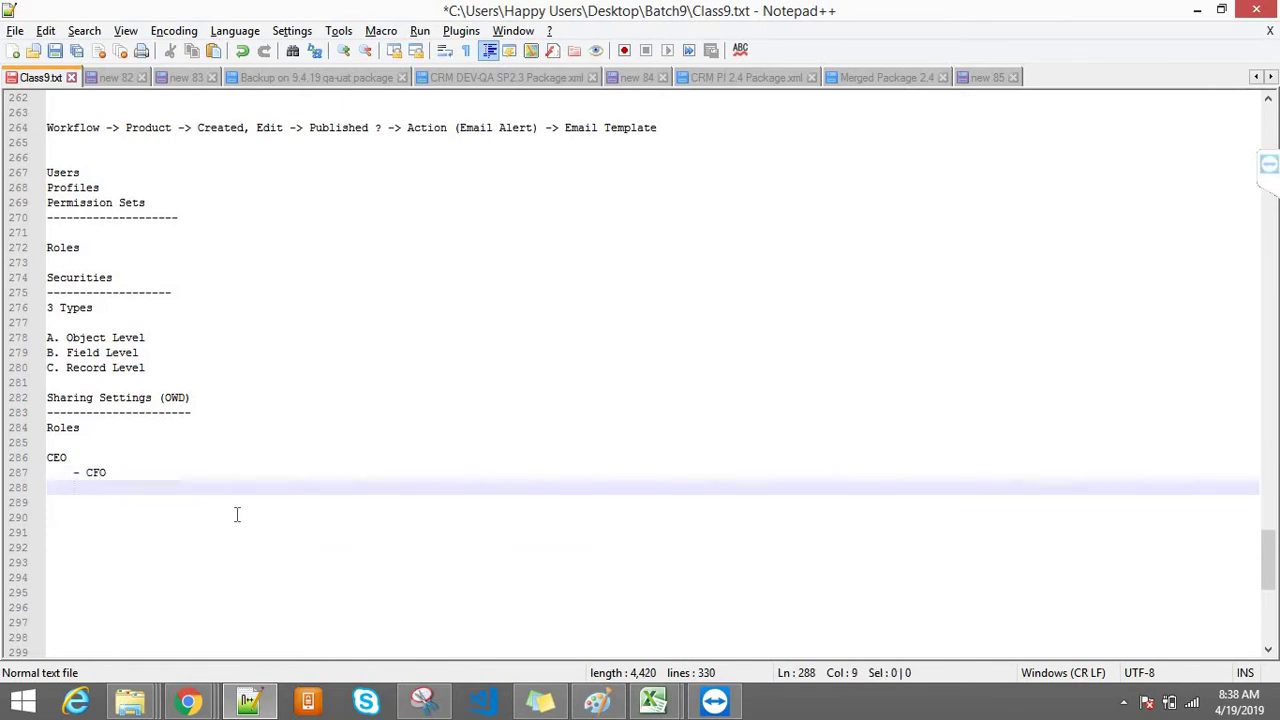
type("COO")
Step: Add '- VP', '- Area MANAGERS' and an indented '- customser/partners', then select the list
key("Return")
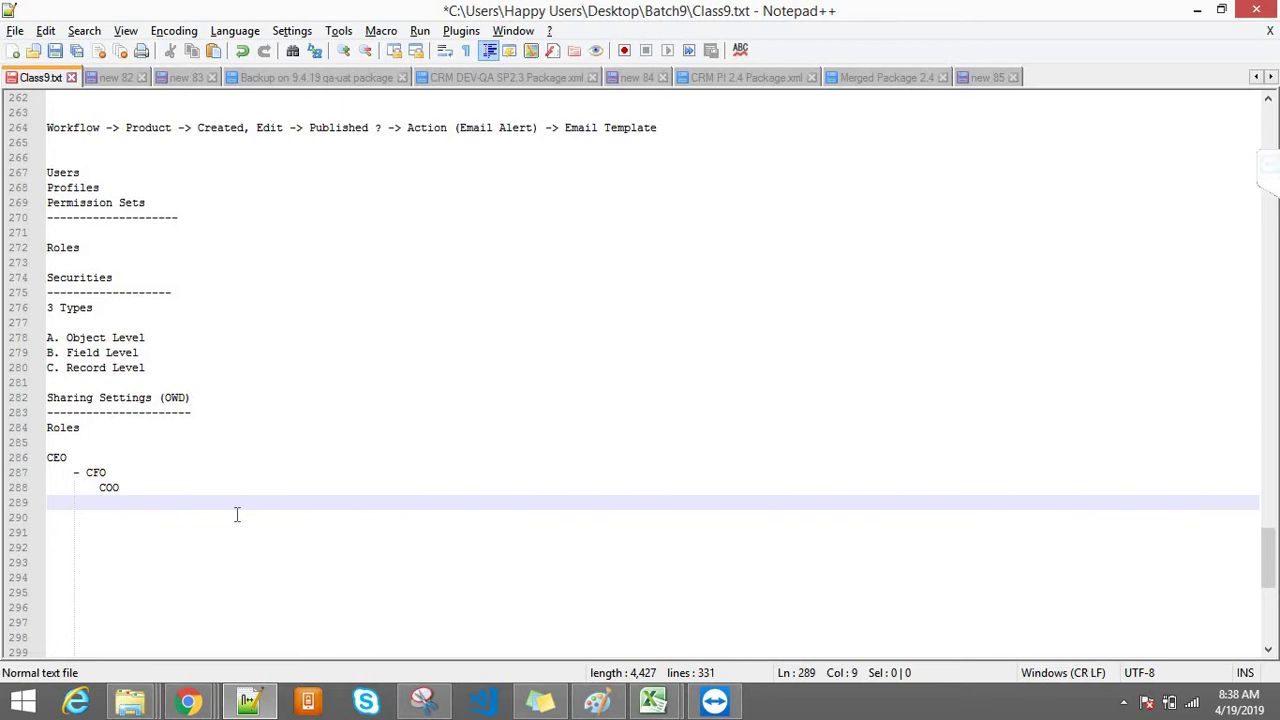
type("- ")
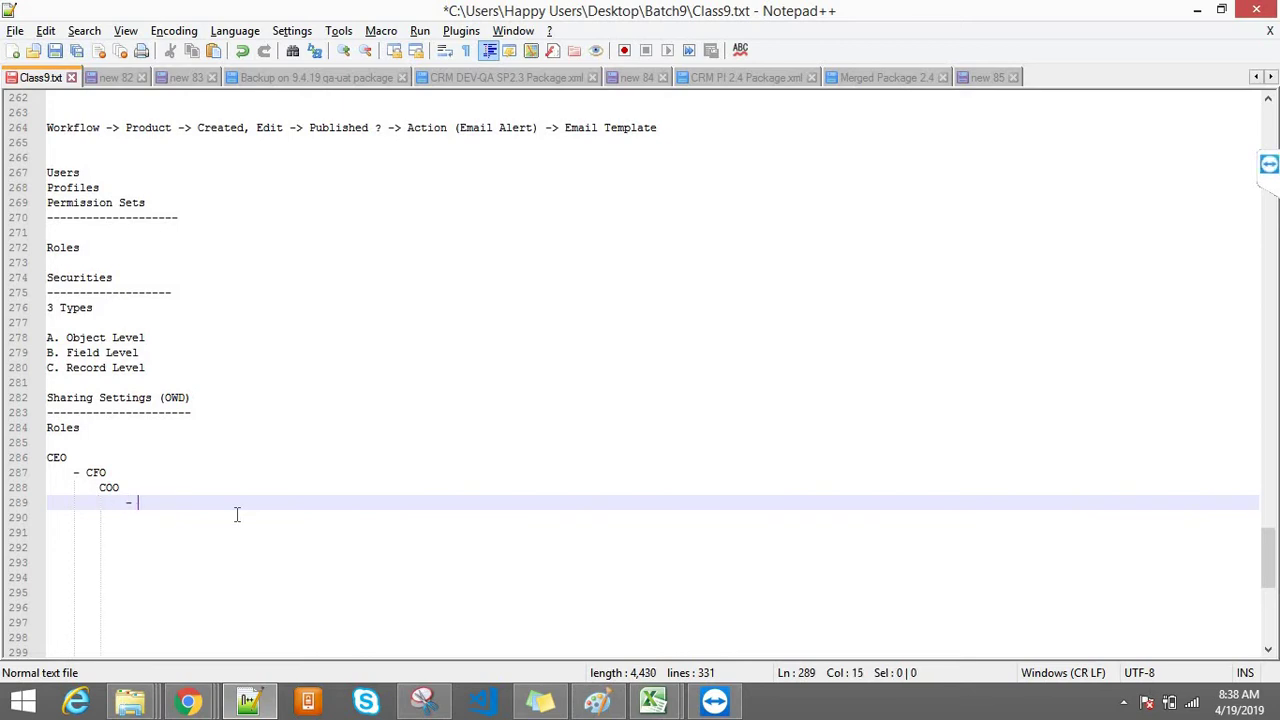
type("VP")
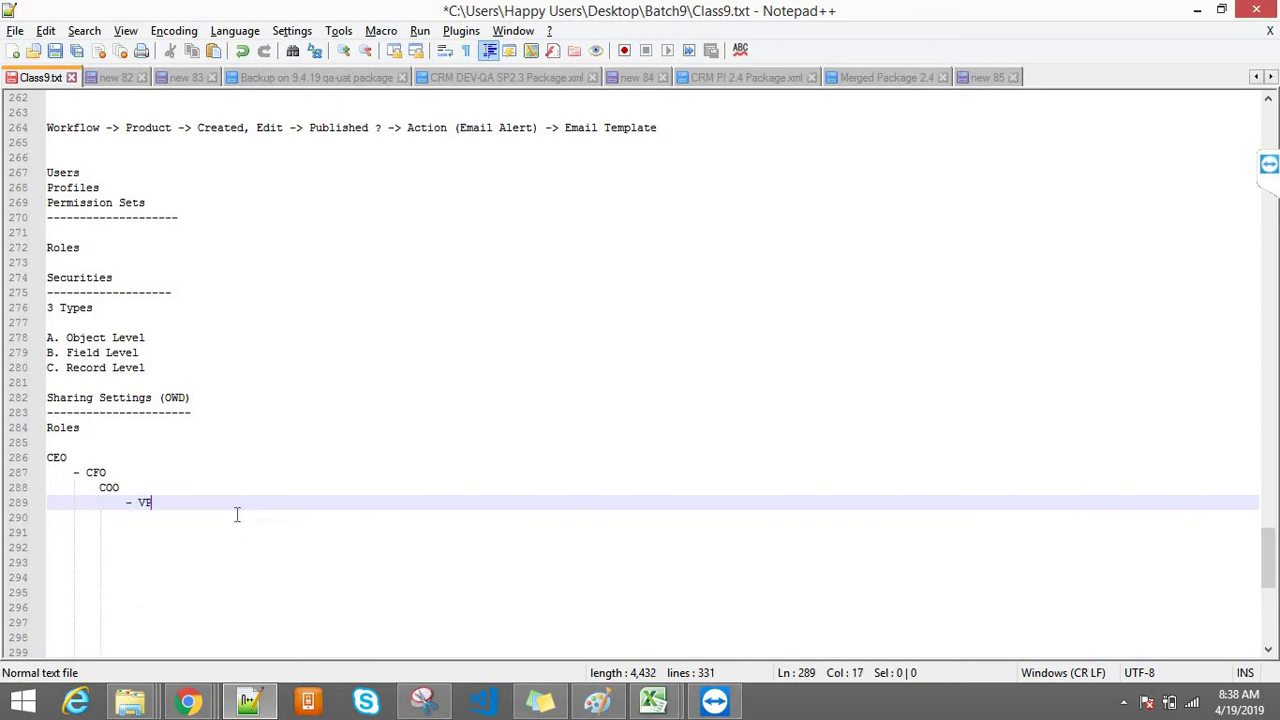
key("Return")
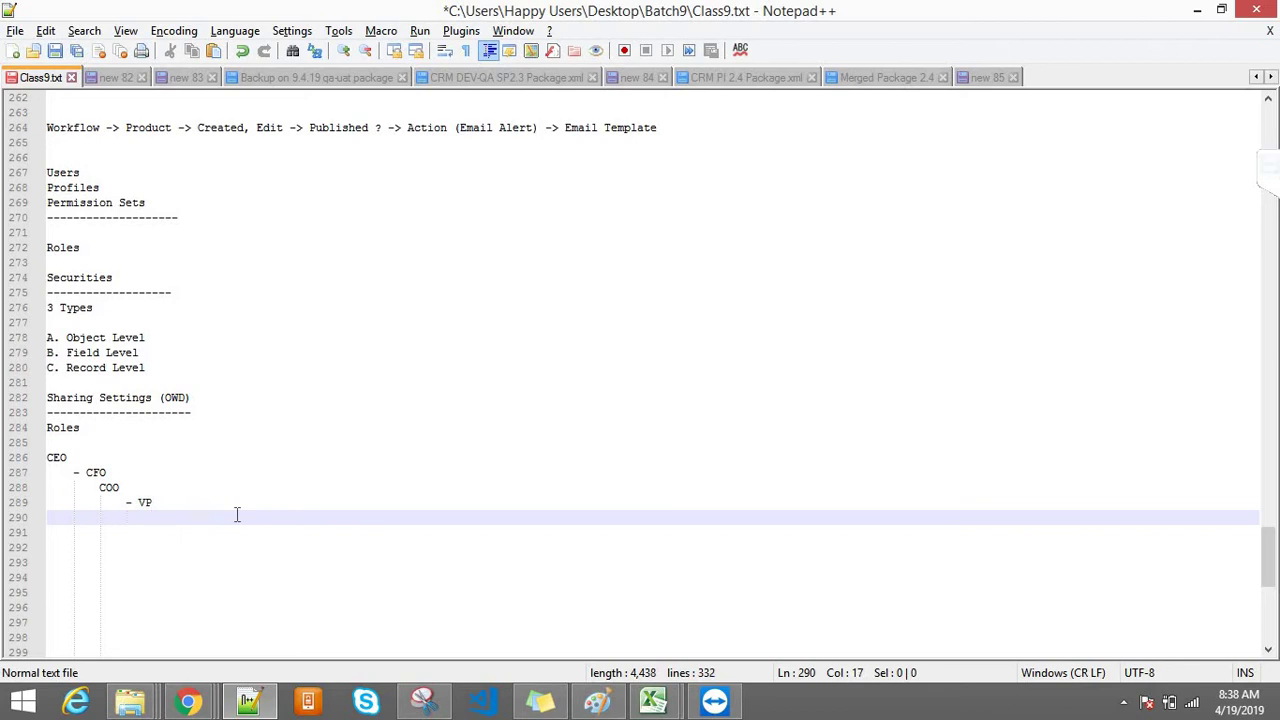
type("- MA")
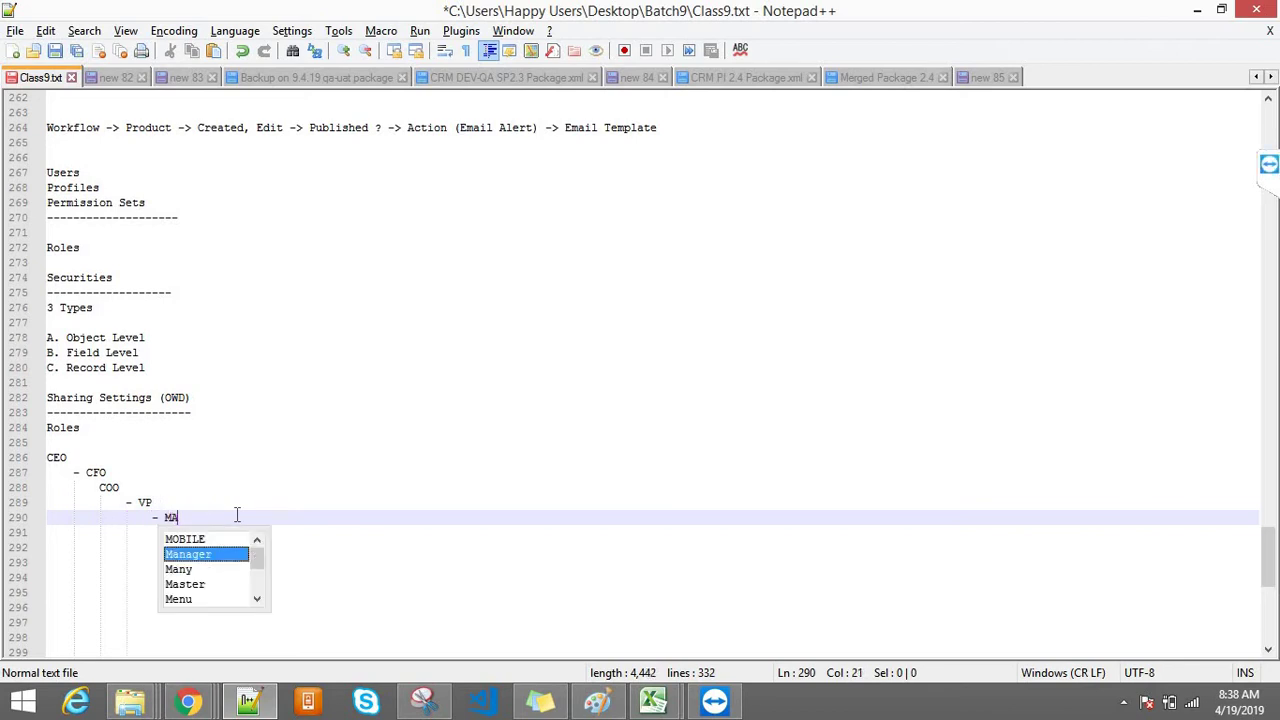
type("NAGERS")
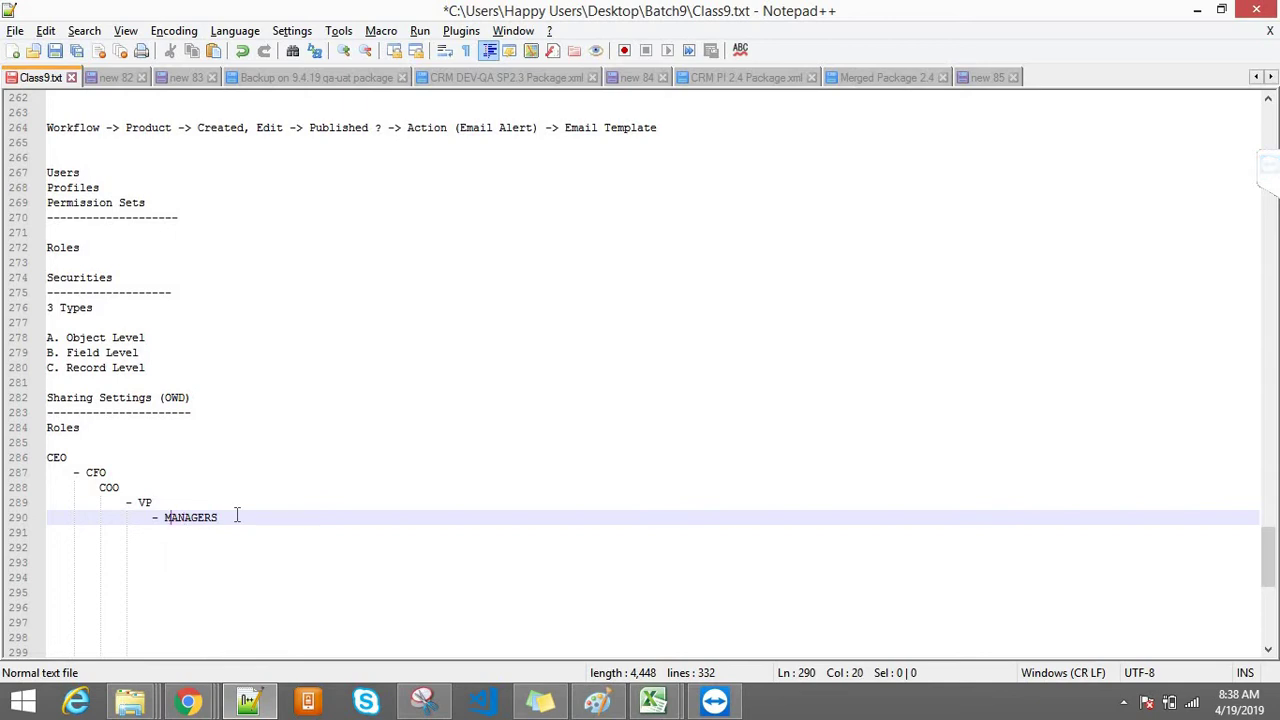
type("Area")
key("Return")
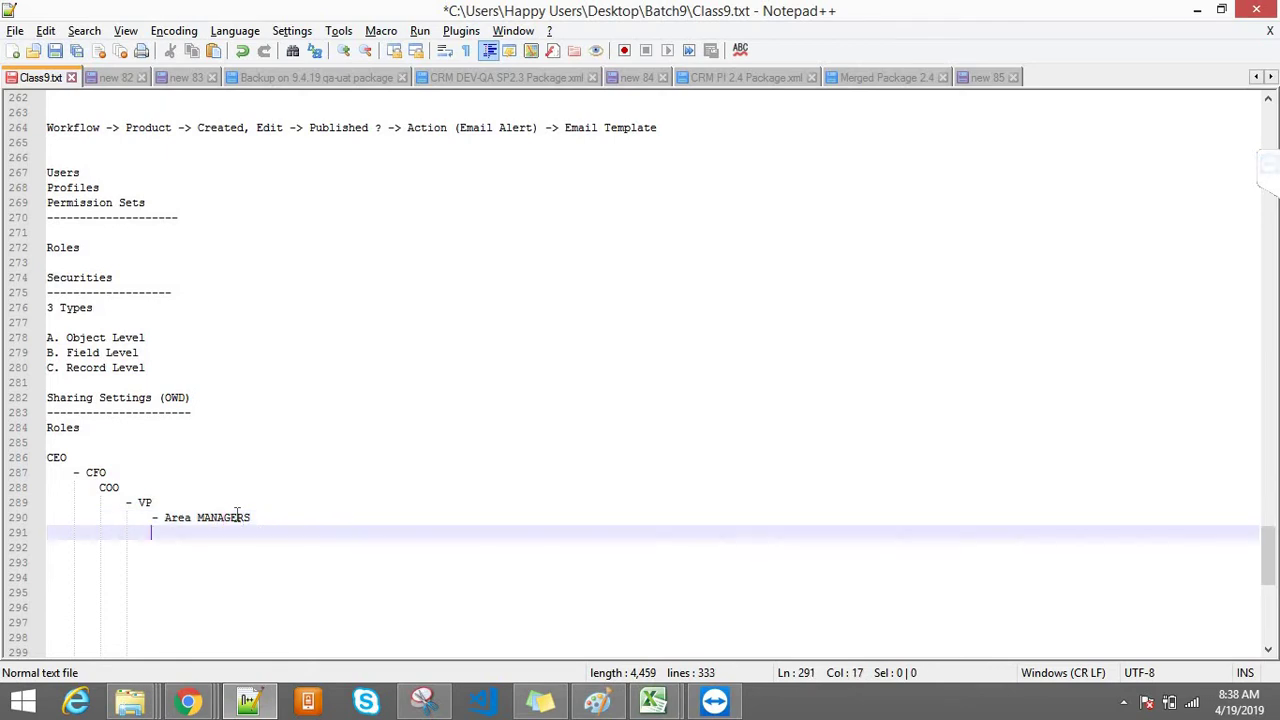
key("Tab")
type("-")
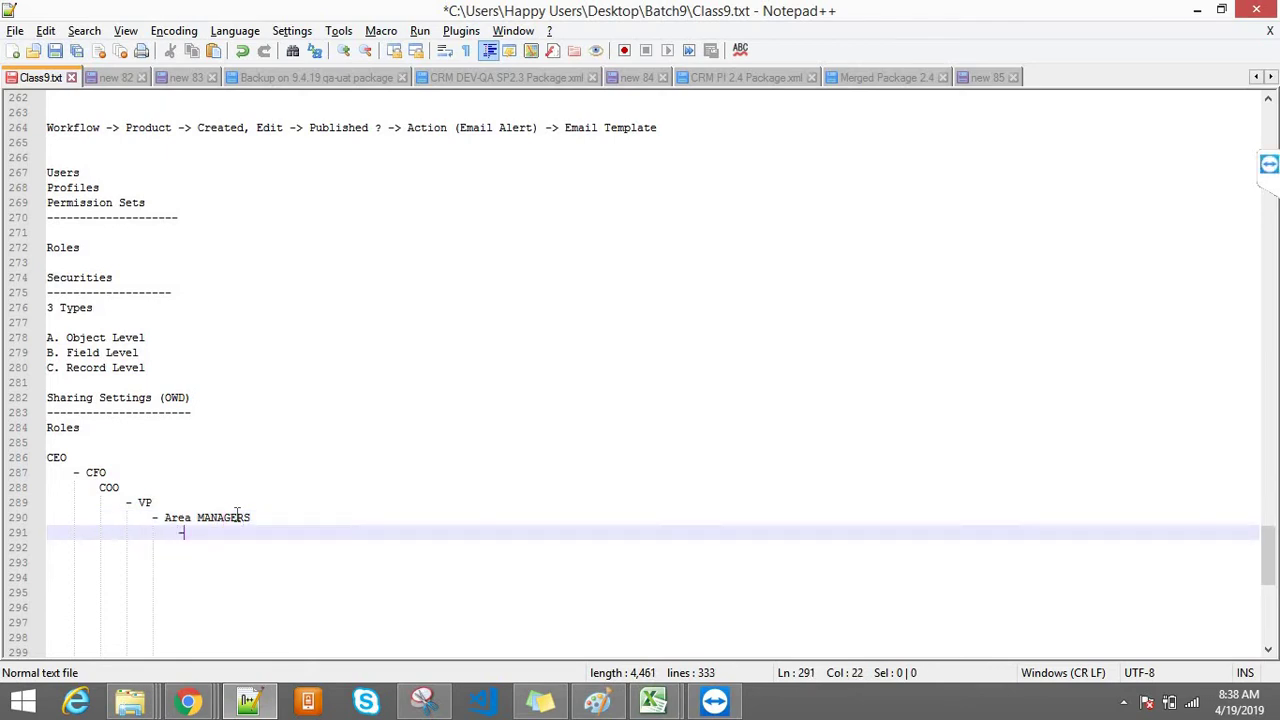
type(" customser c")
key("BackSpace")
key("BackSpace")
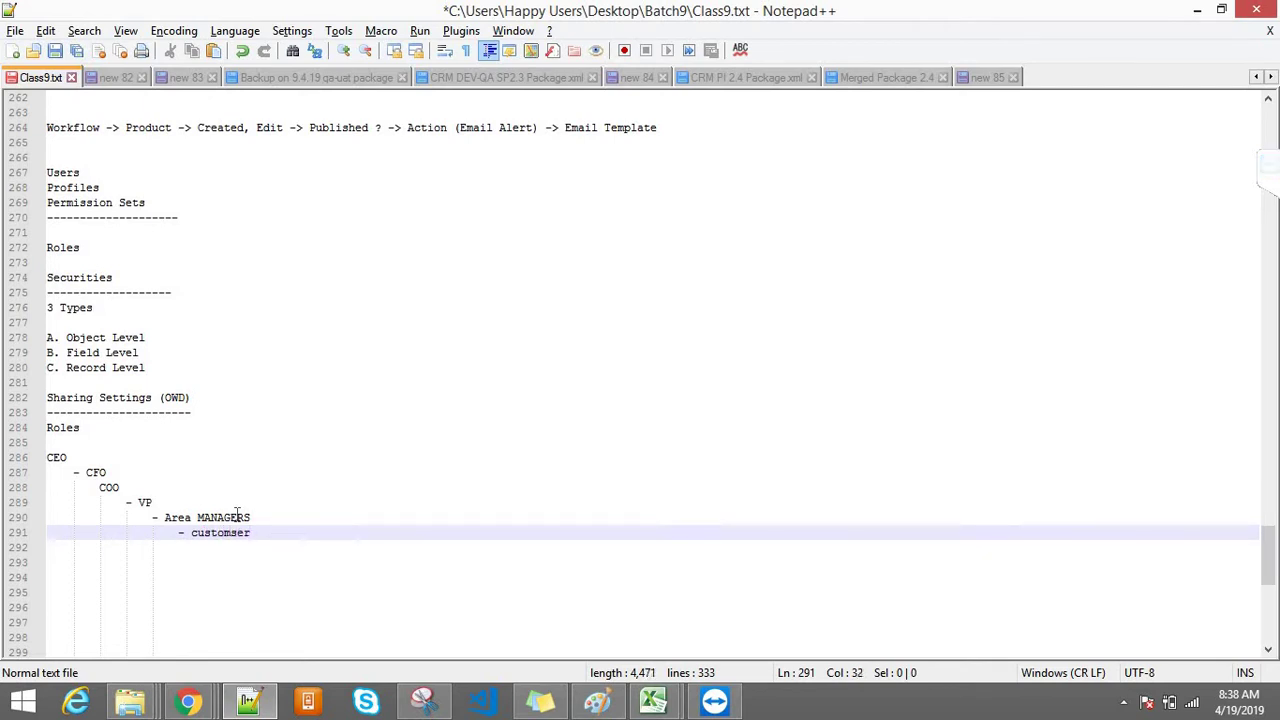
type("/partners")
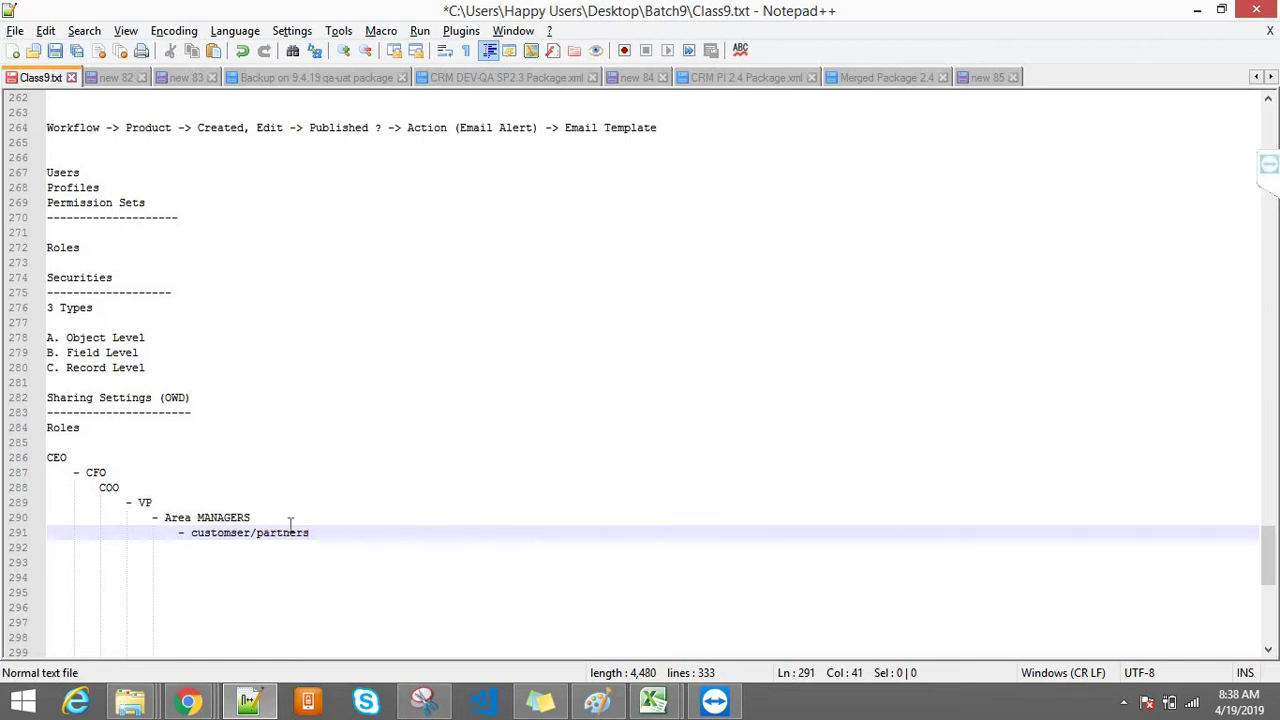
left_click_drag(316, 532, 12, 447)
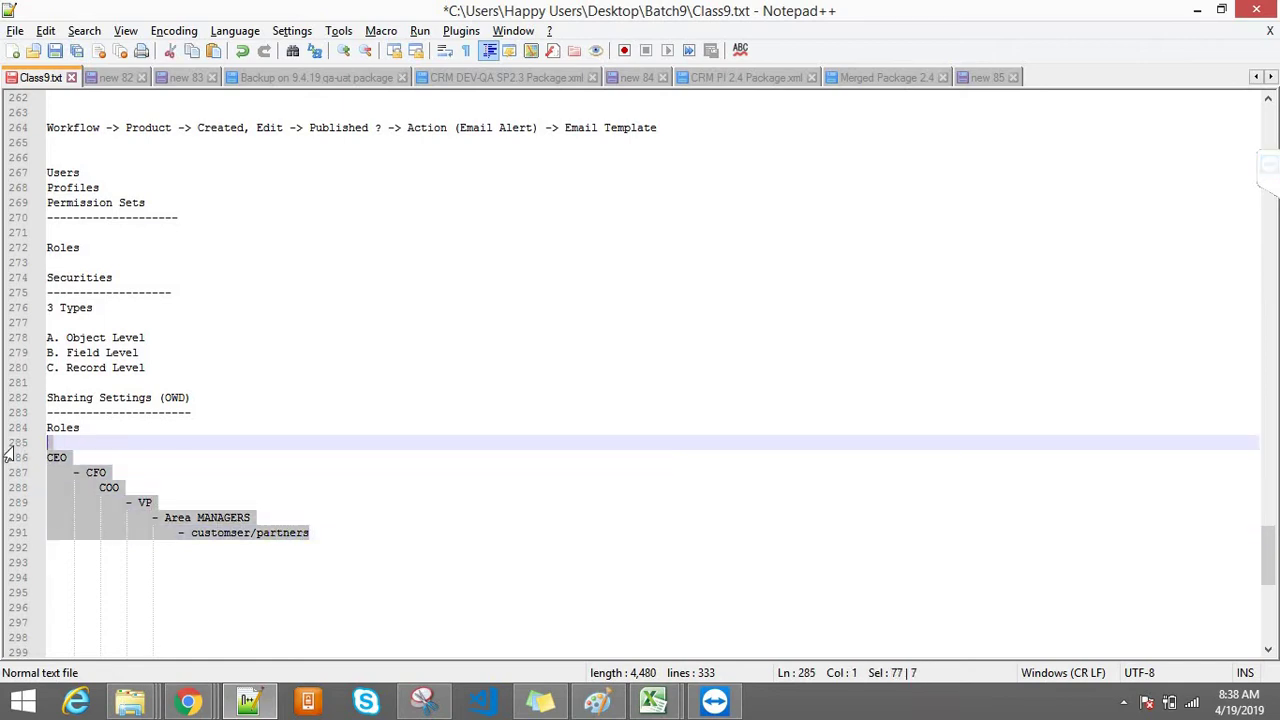
Step: Delete the dash before CFO in Class9.txt and bring the Paint oval tree back
double_click(56, 458)
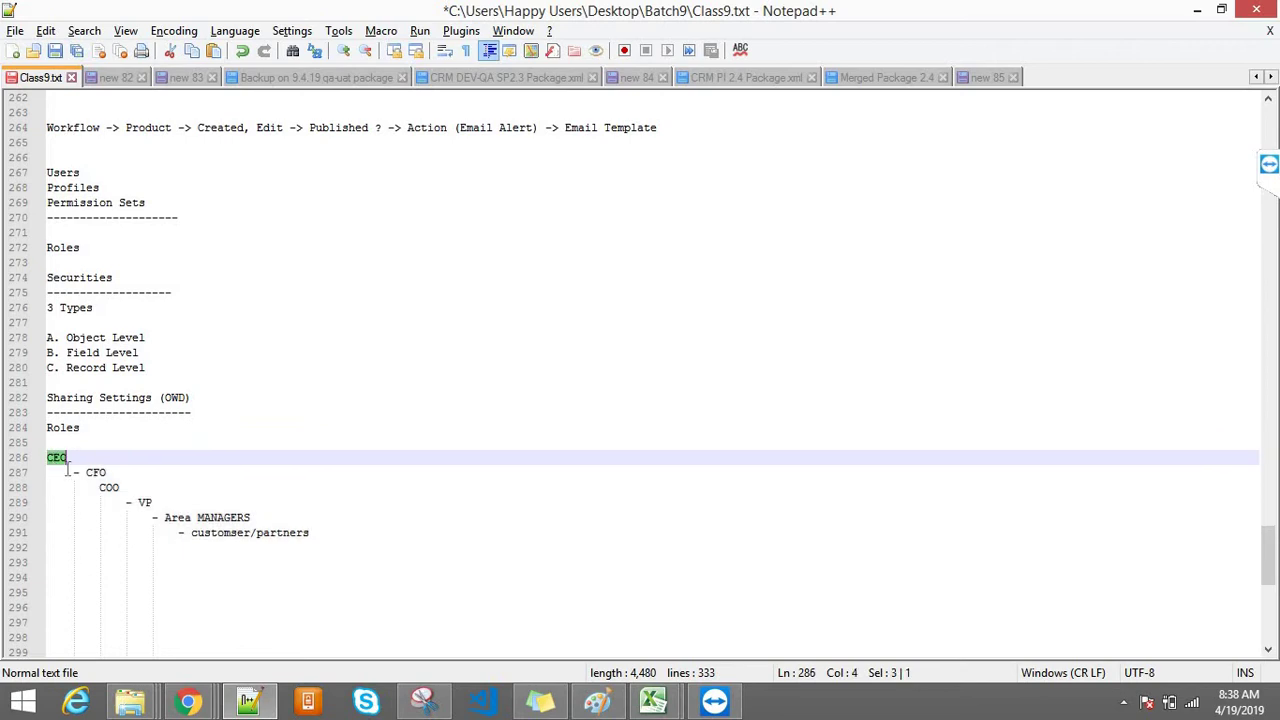
double_click(93, 473)
left_click(125, 488)
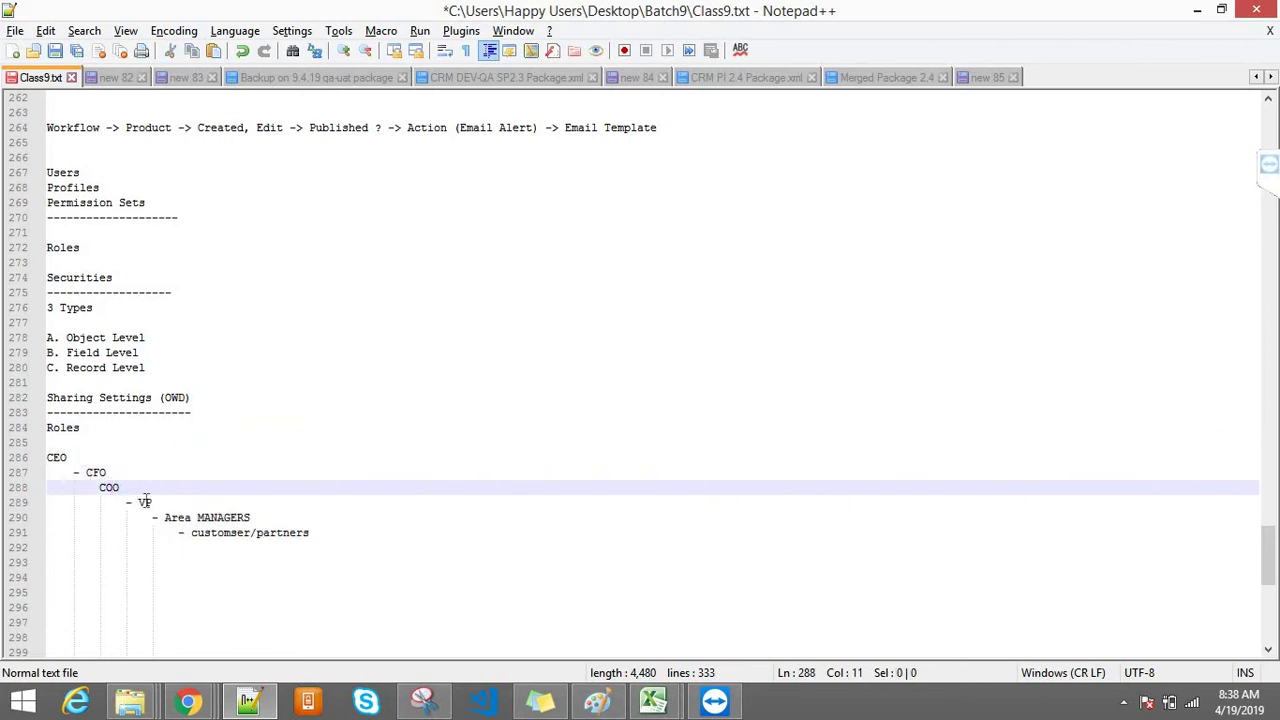
left_click(144, 501)
left_click(87, 473)
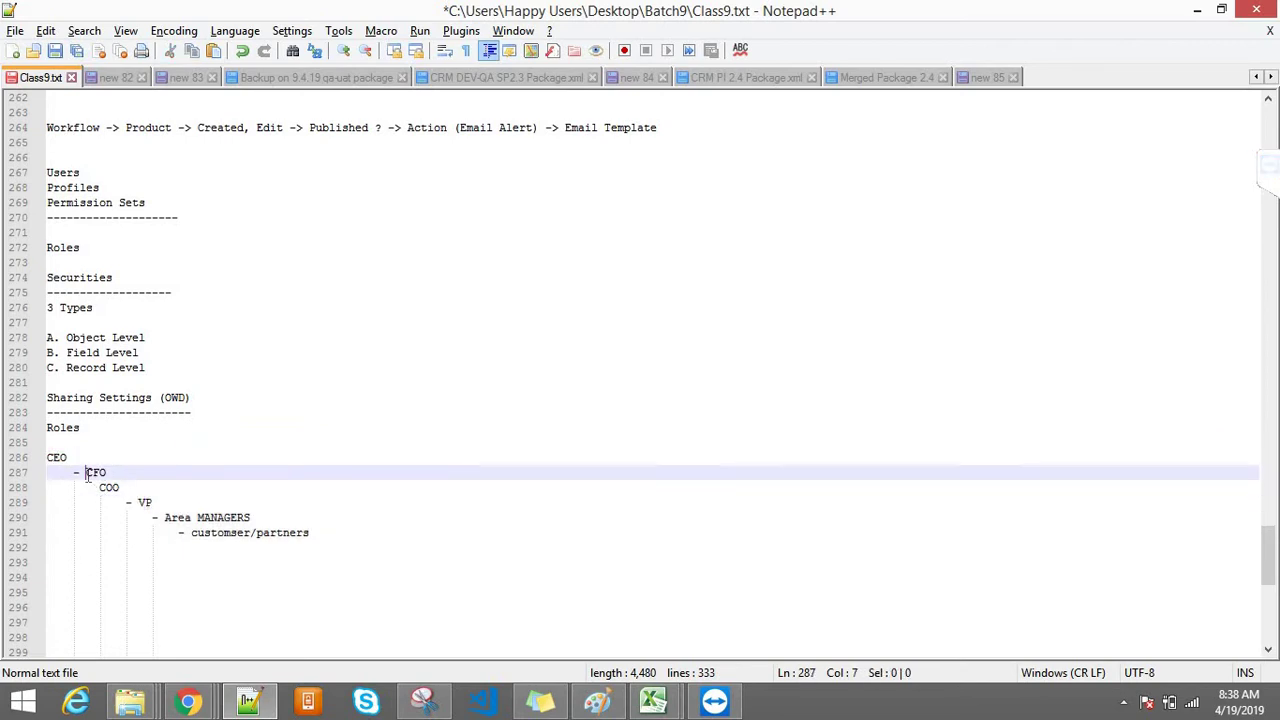
key("BackSpace")
key("BackSpace")
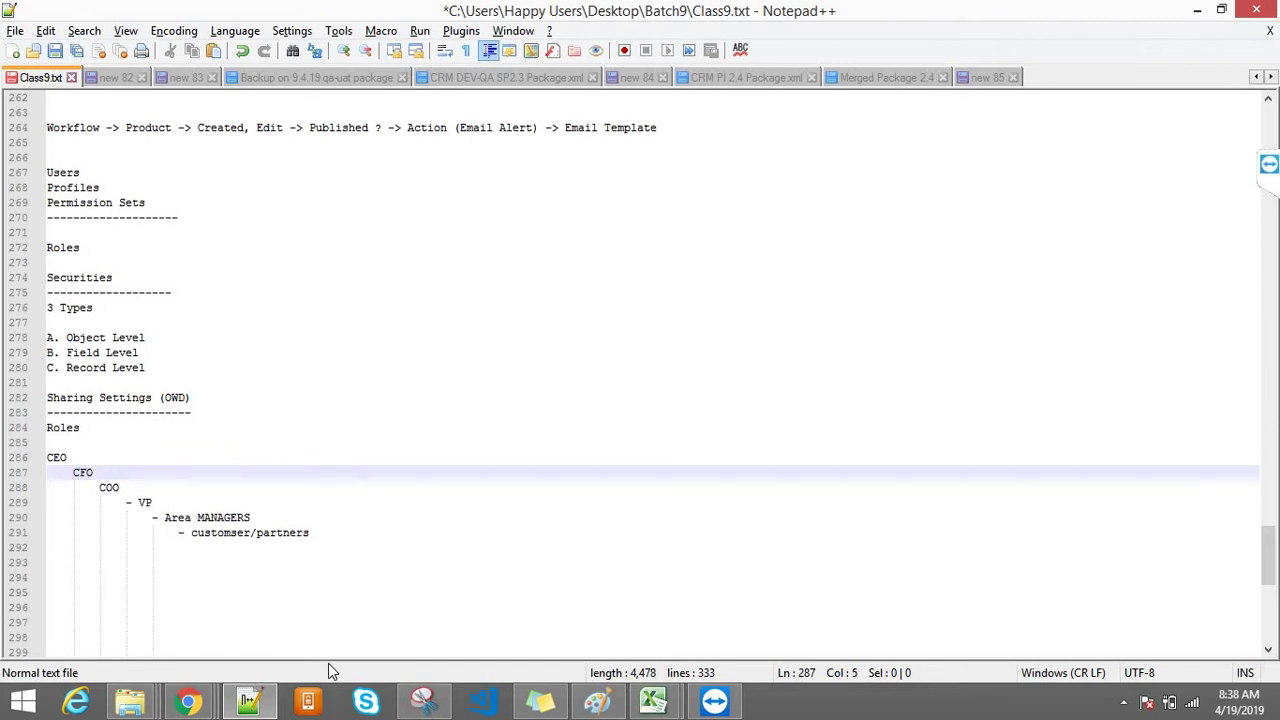
left_click(600, 703)
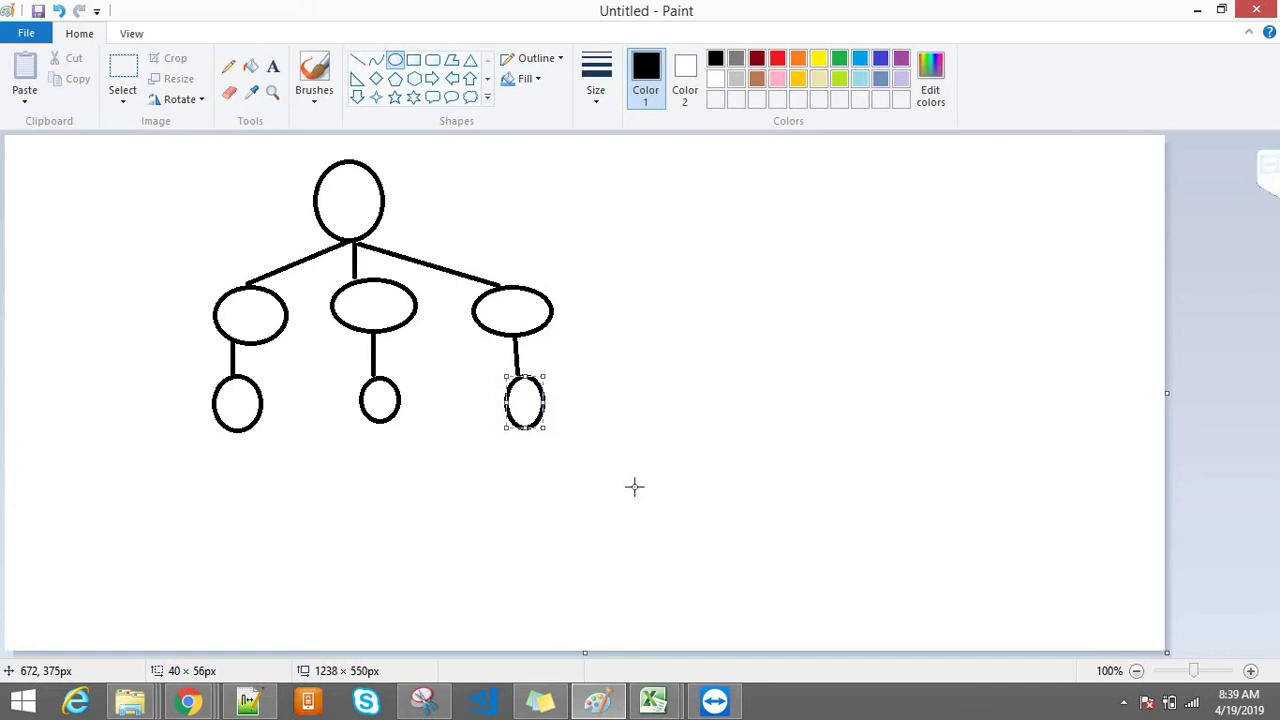
Step: Add a text box right of the tree headed 'Sharing Securites'
left_click(623, 414)
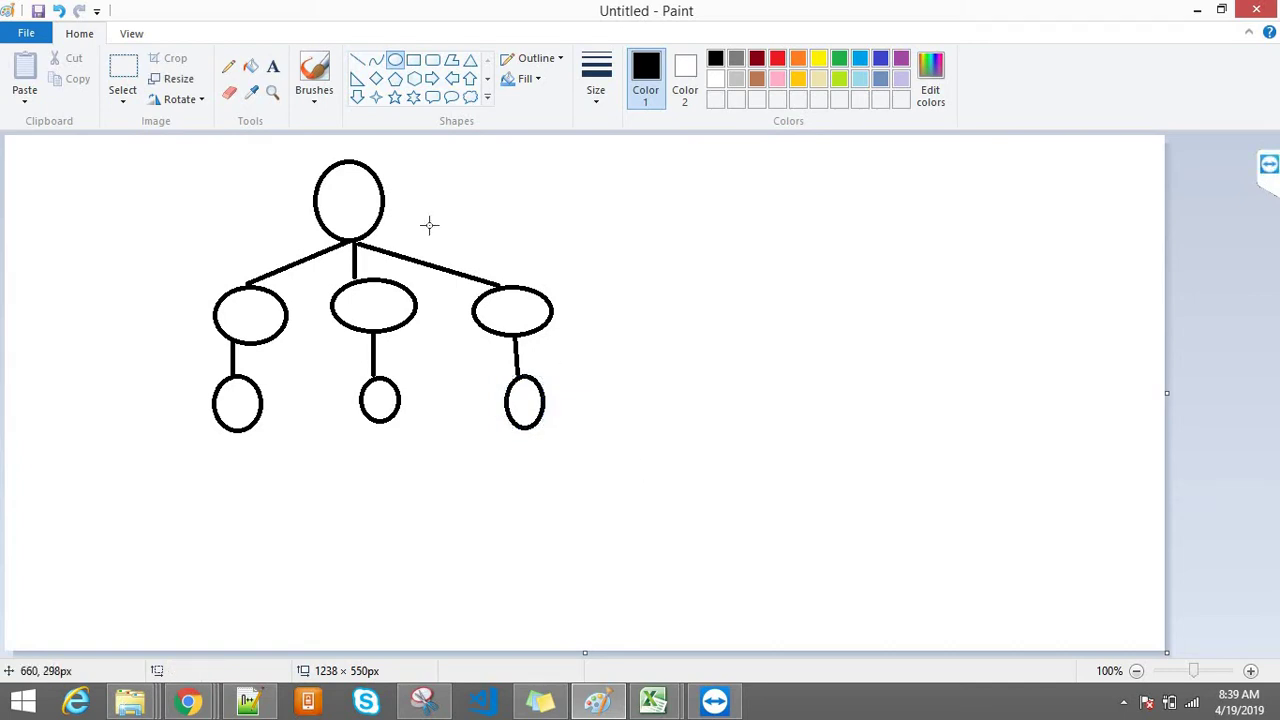
left_click(270, 69)
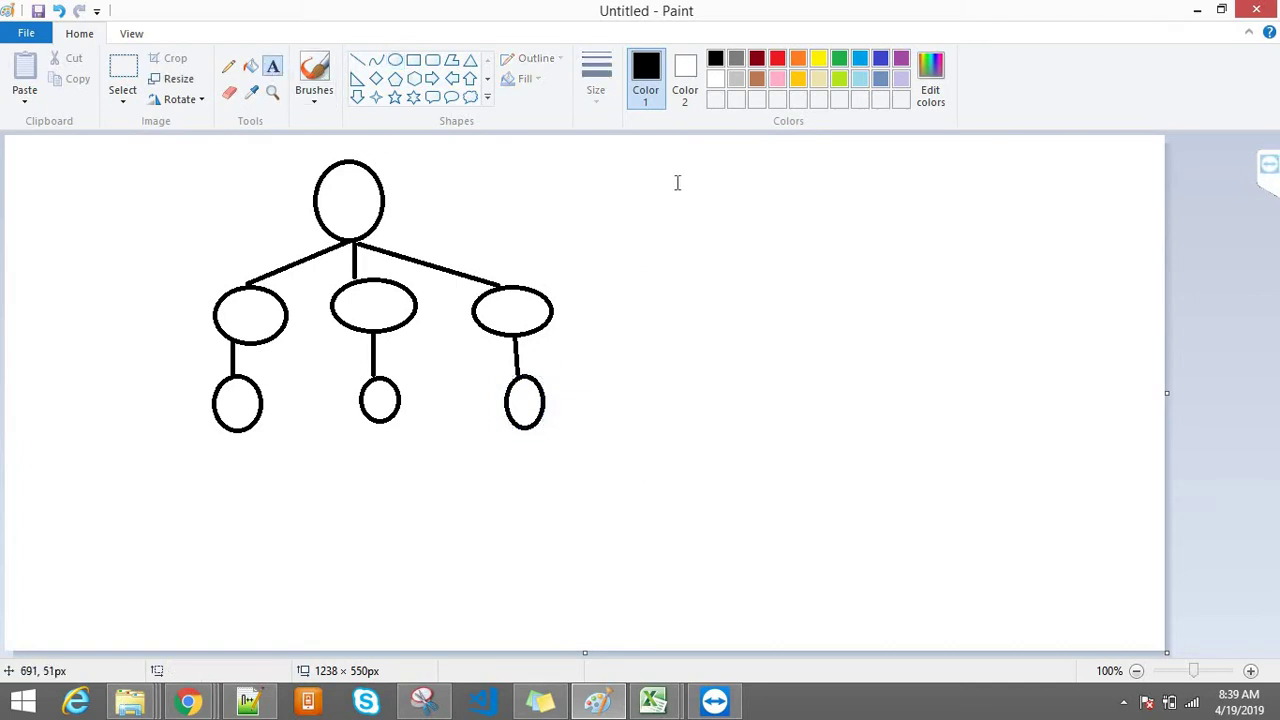
left_click_drag(650, 181, 853, 281)
type("Sharing Securite")
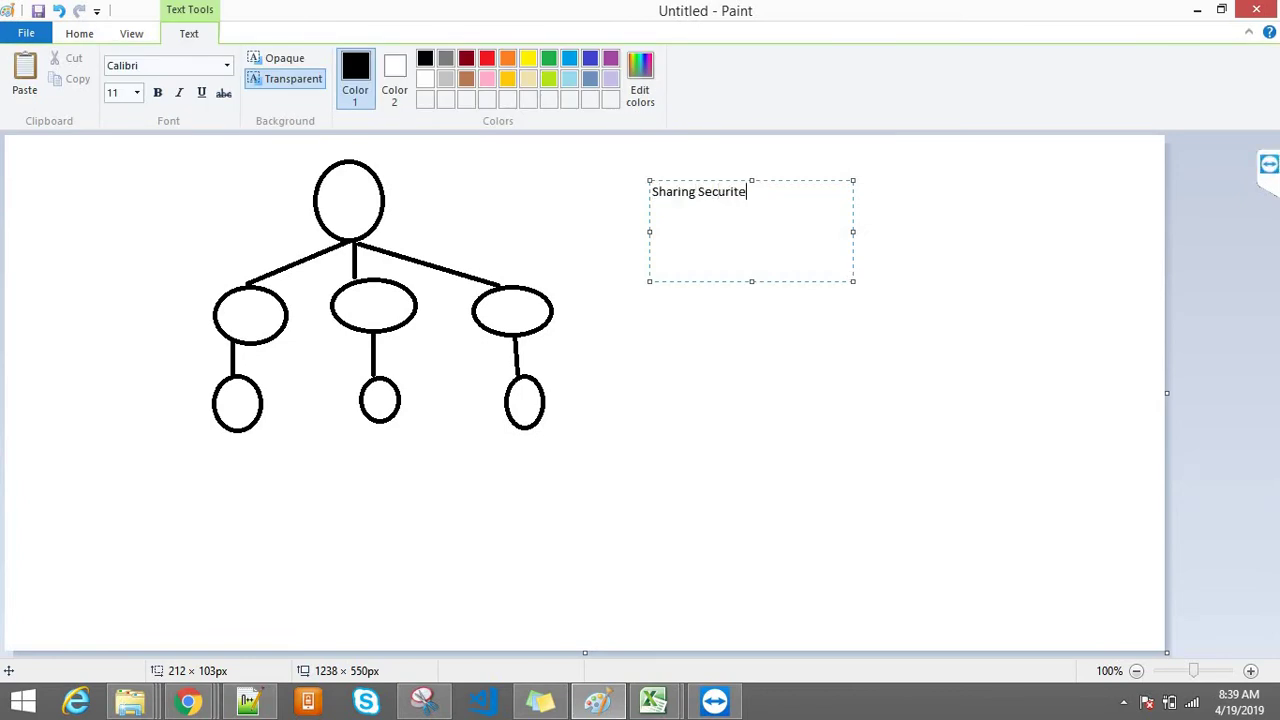
type("s")
key("Return")
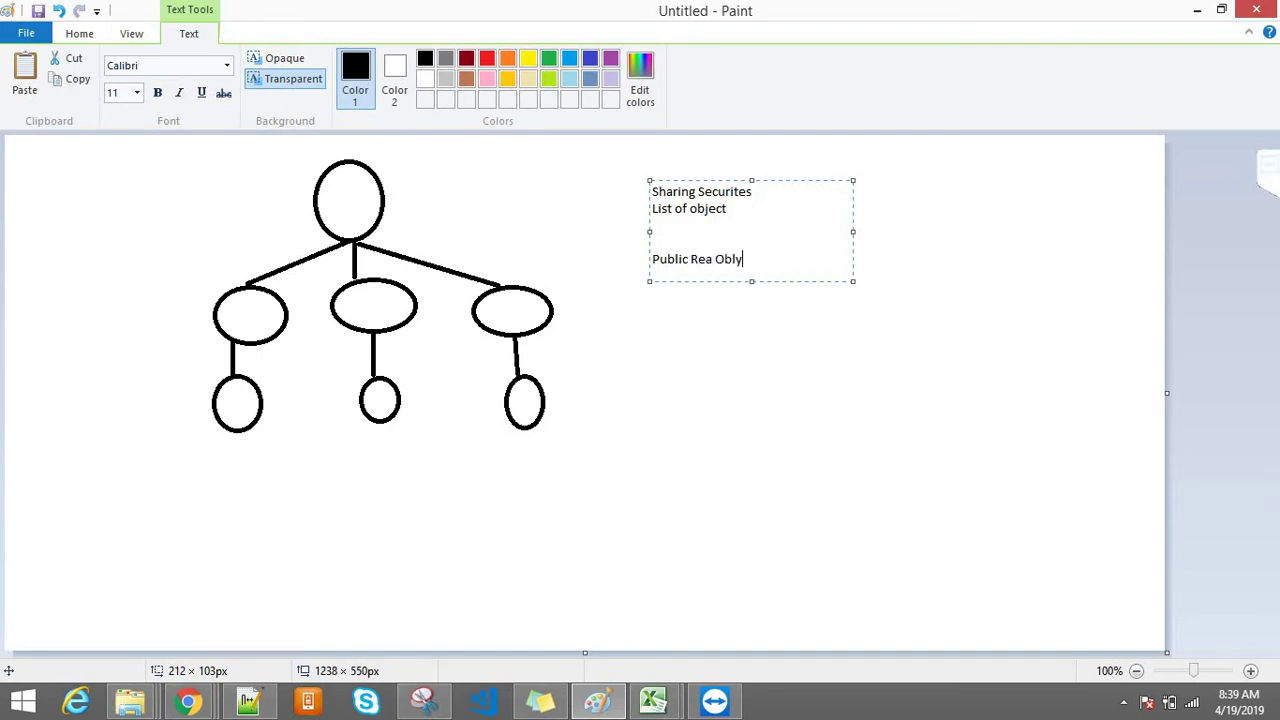
Step: List Public Rea Only, Public Read /Write, Private, Transfer and Controlle beneath the heading
key("BackSpace")
key("BackSpace")
type("nly")
key("Return")
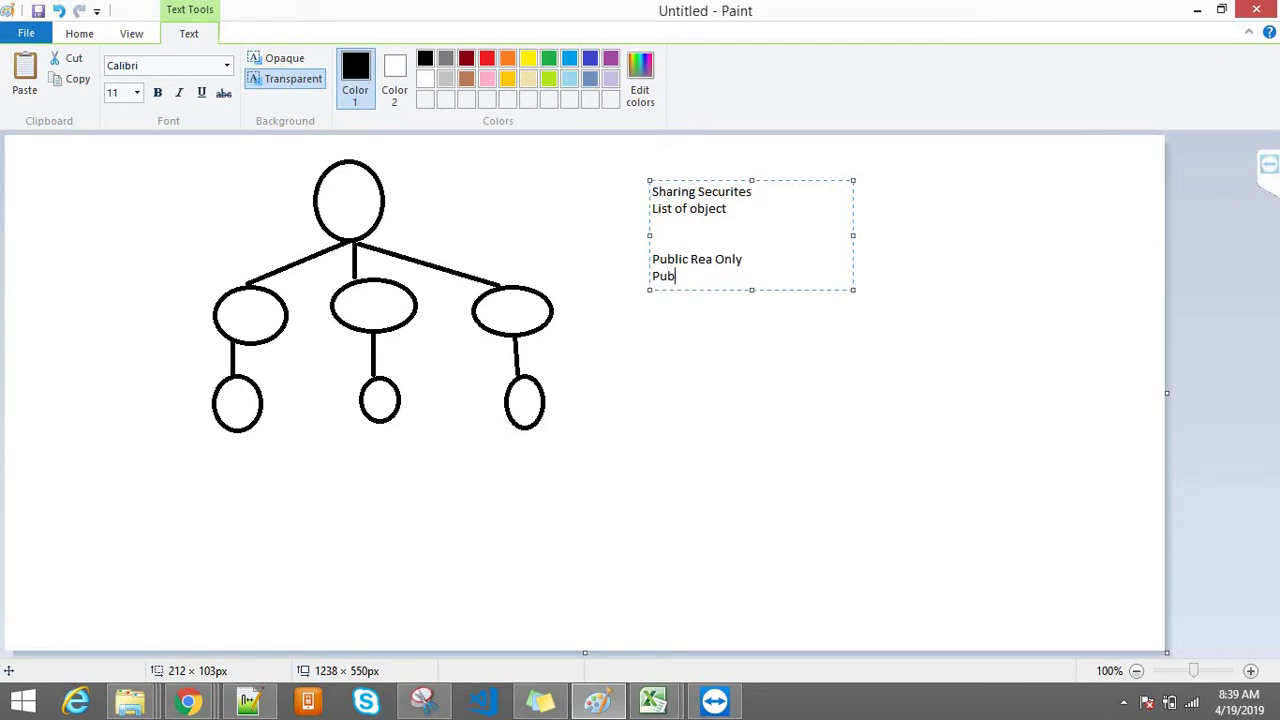
type("Public Read /Writ")
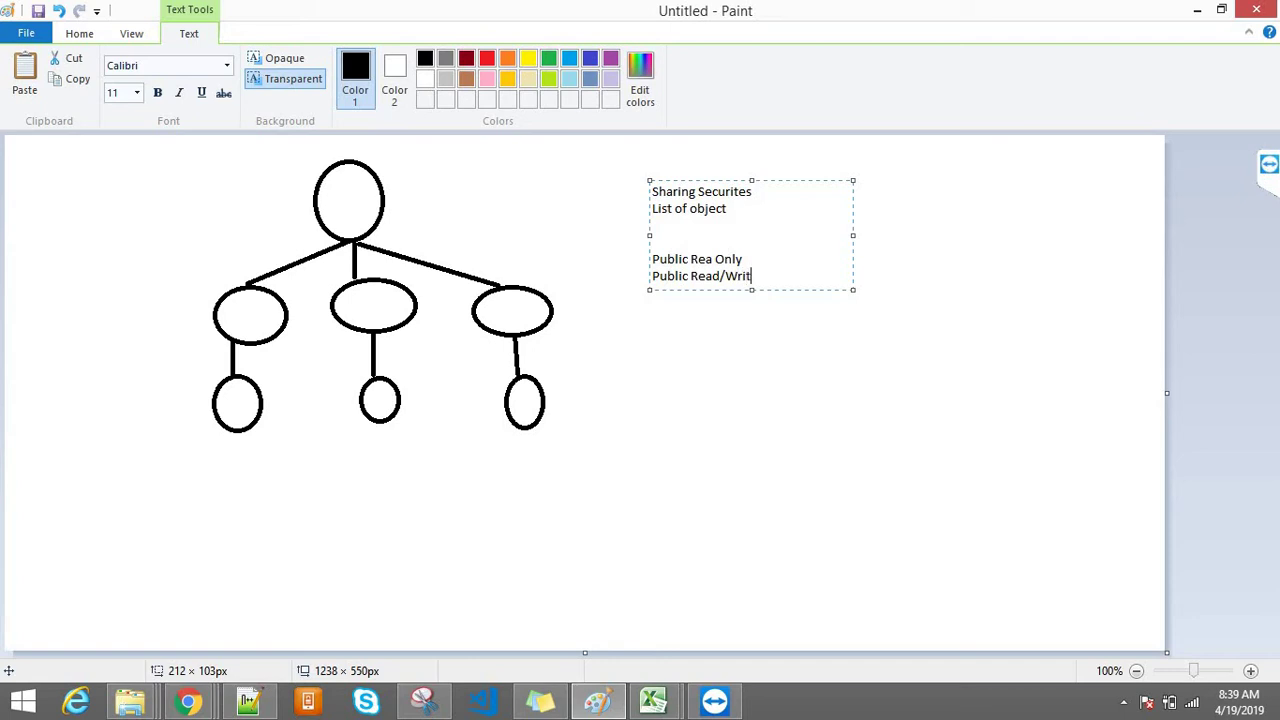
type("e")
key("Return")
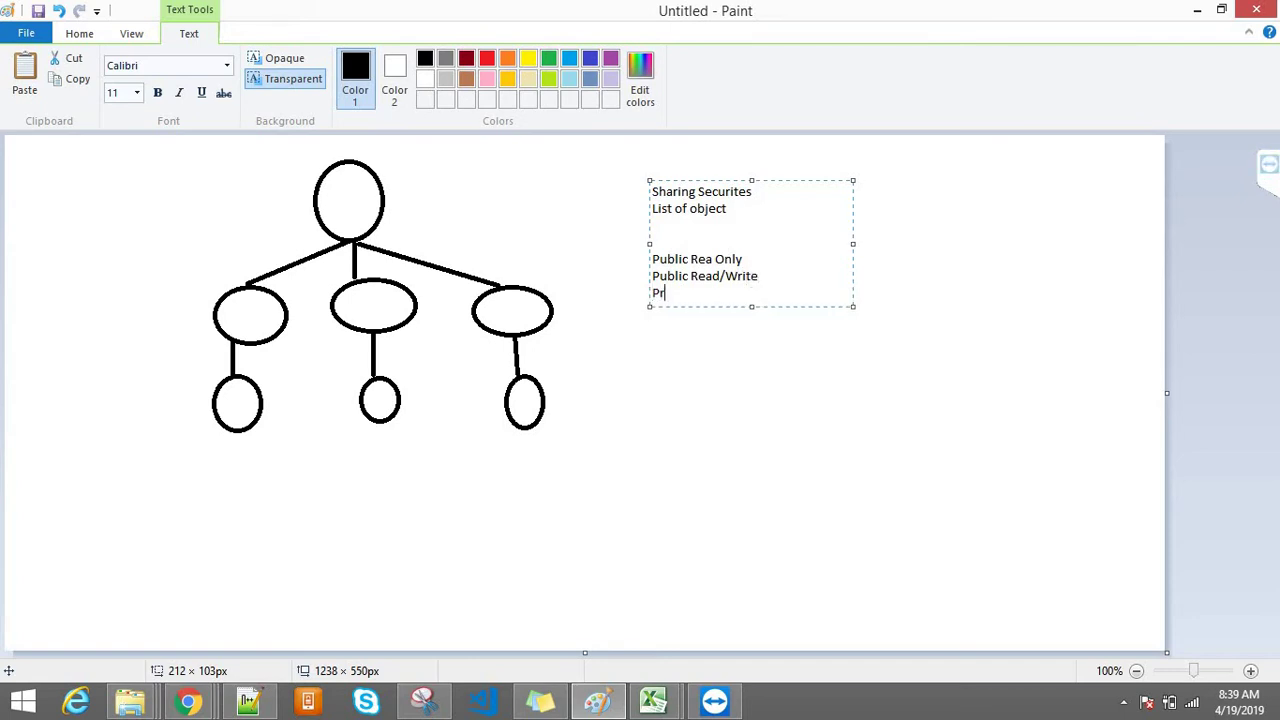
type("Private")
key("Return")
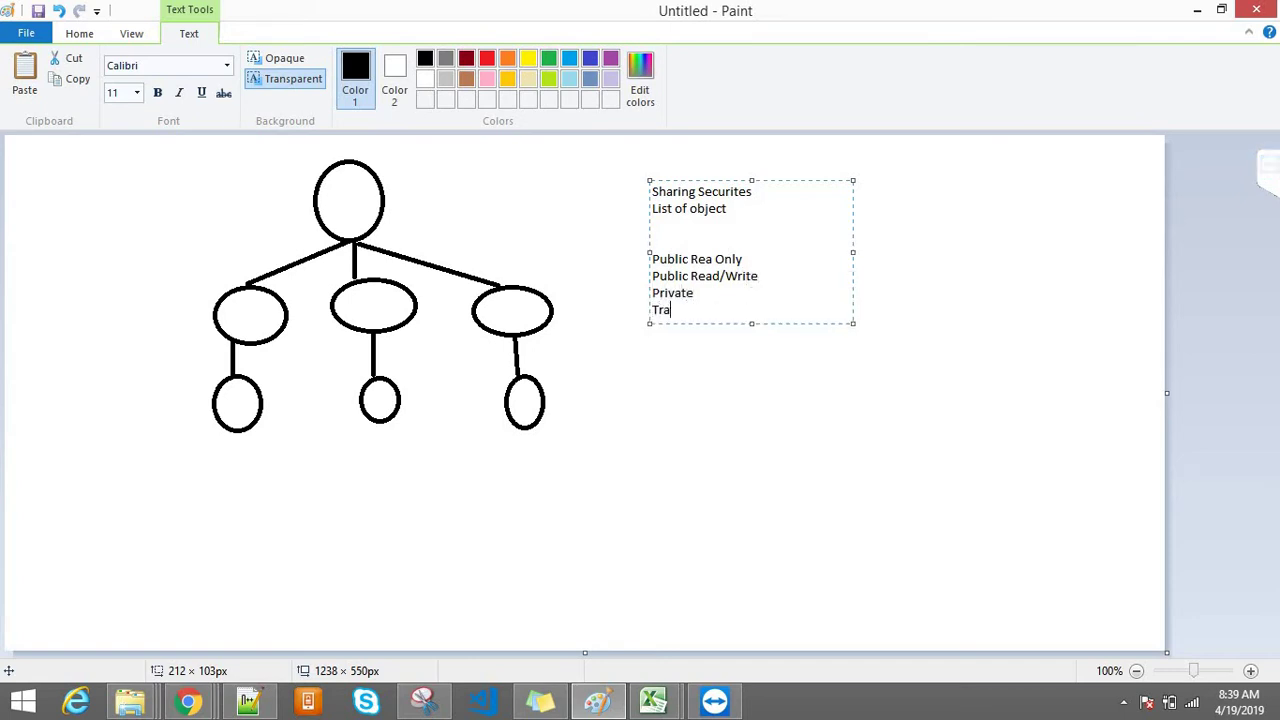
type("Transfer")
key("Return")
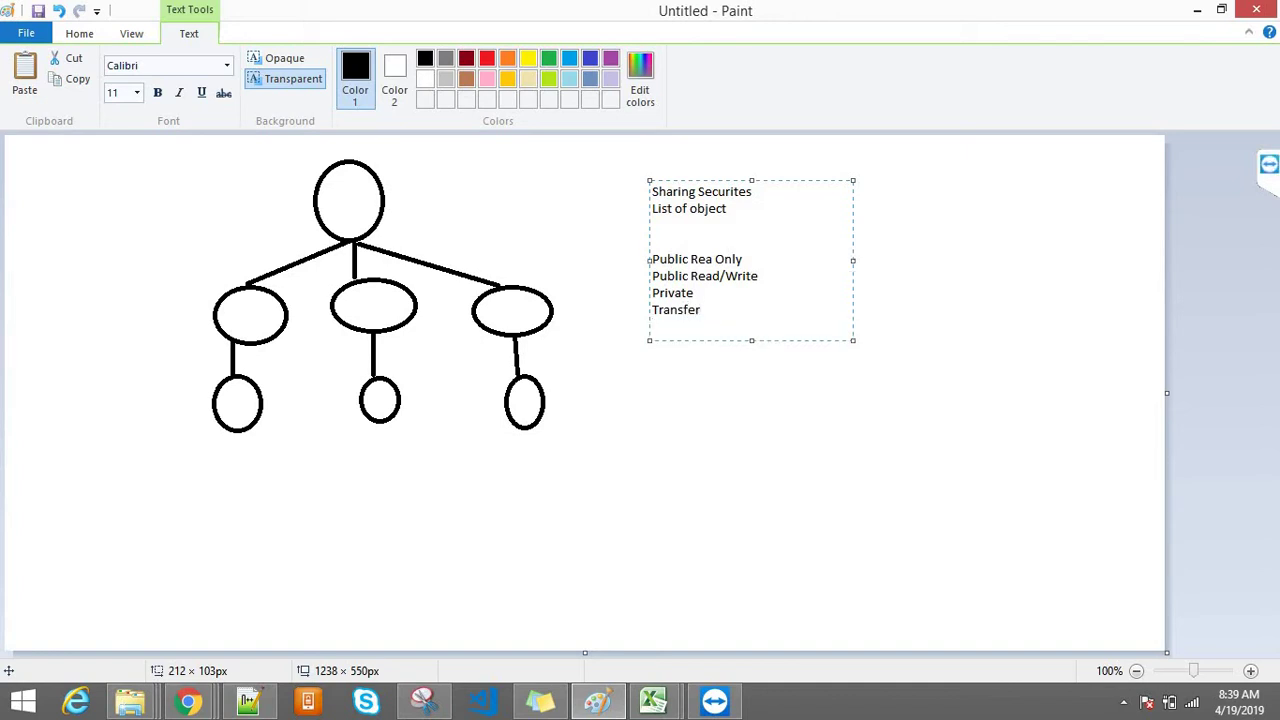
type("Controller by the parent")
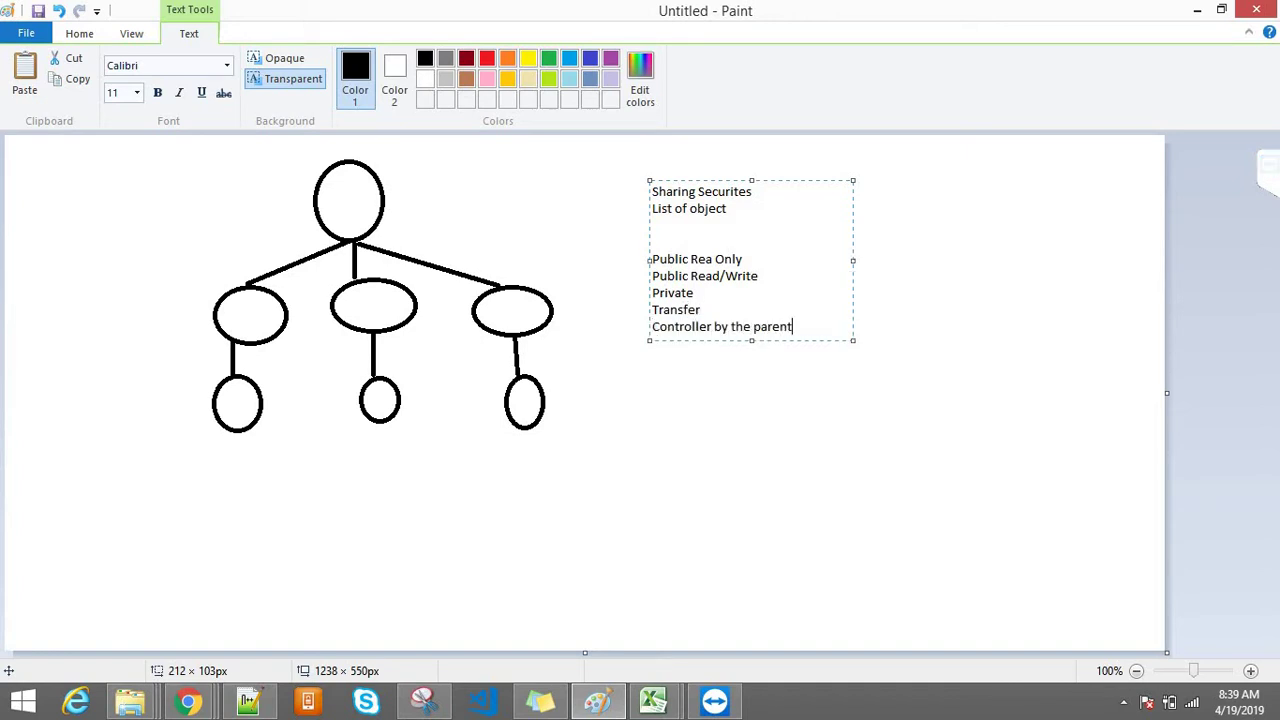
left_click_drag(751, 195, 628, 194)
left_click_drag(731, 209, 629, 206)
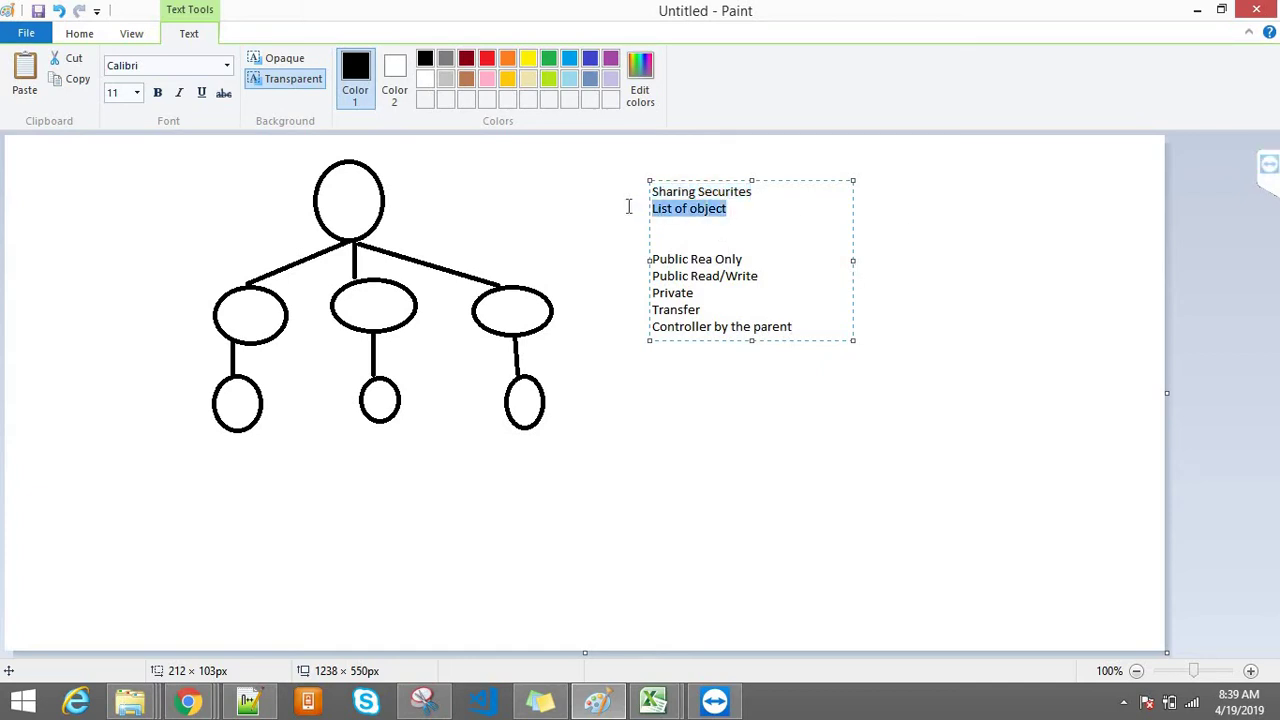
left_click_drag(754, 259, 645, 259)
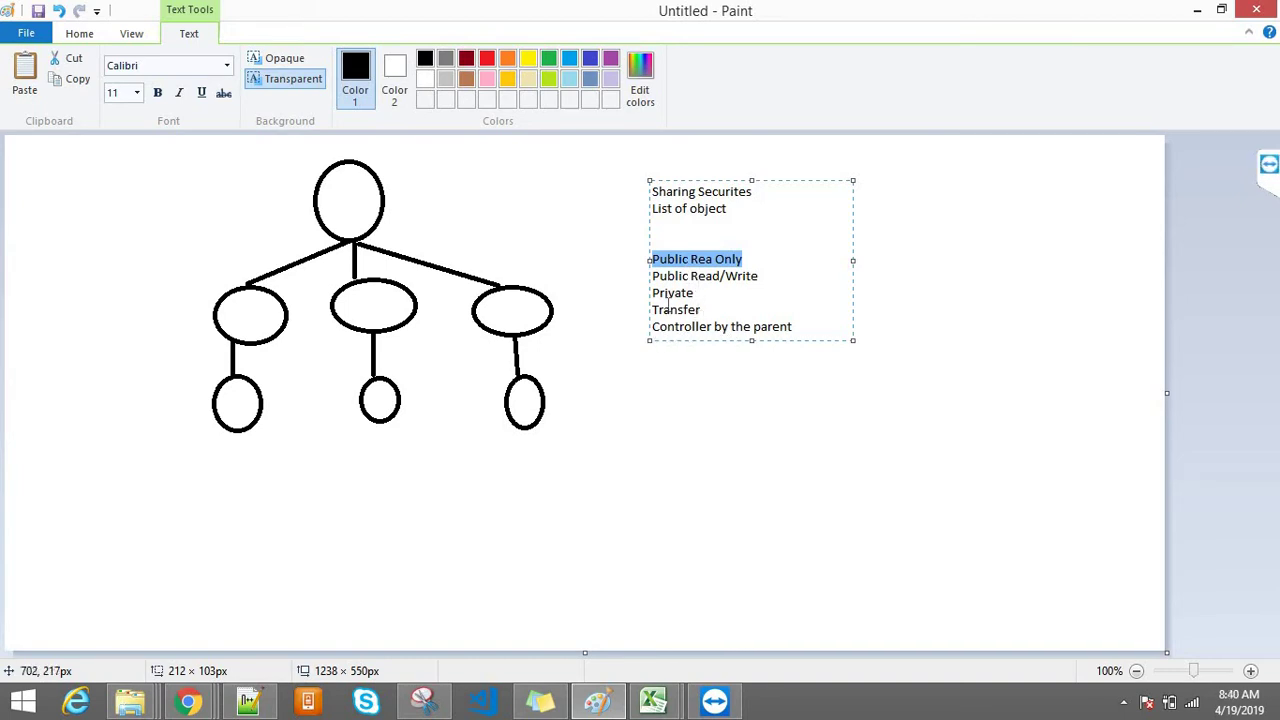
left_click(667, 309)
left_click_drag(708, 305, 643, 288)
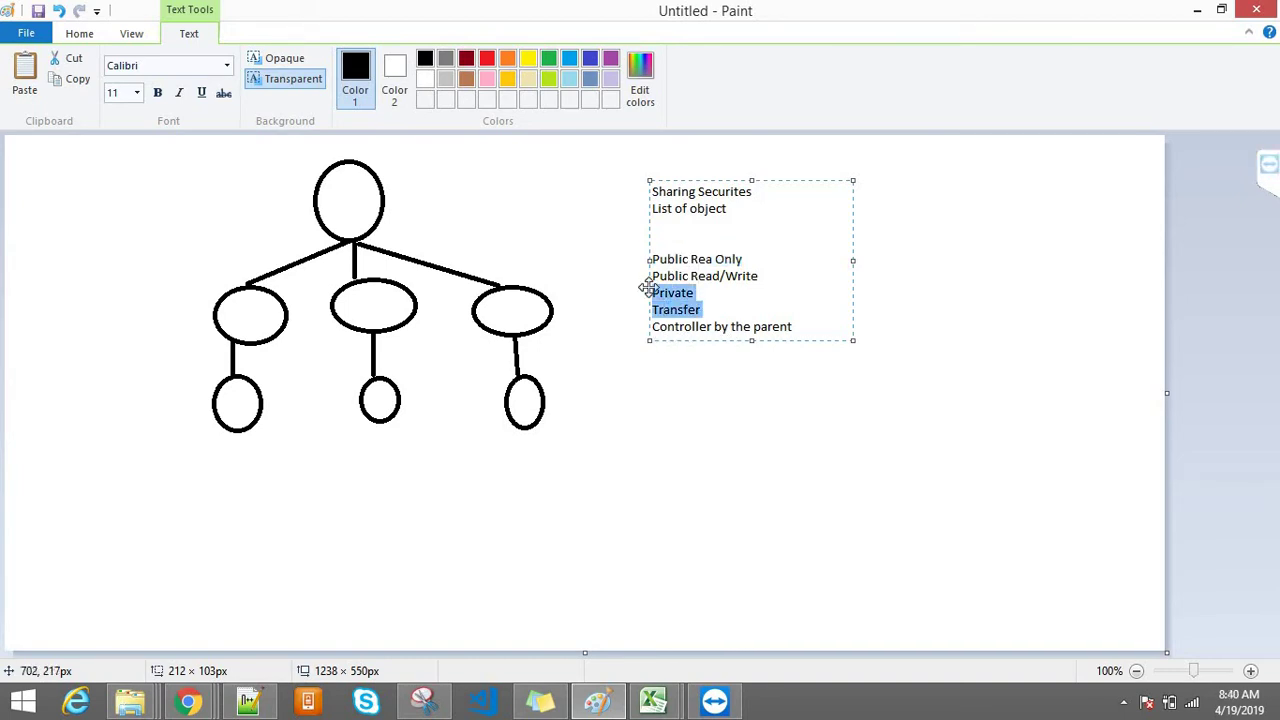
left_click(690, 294)
double_click(686, 294)
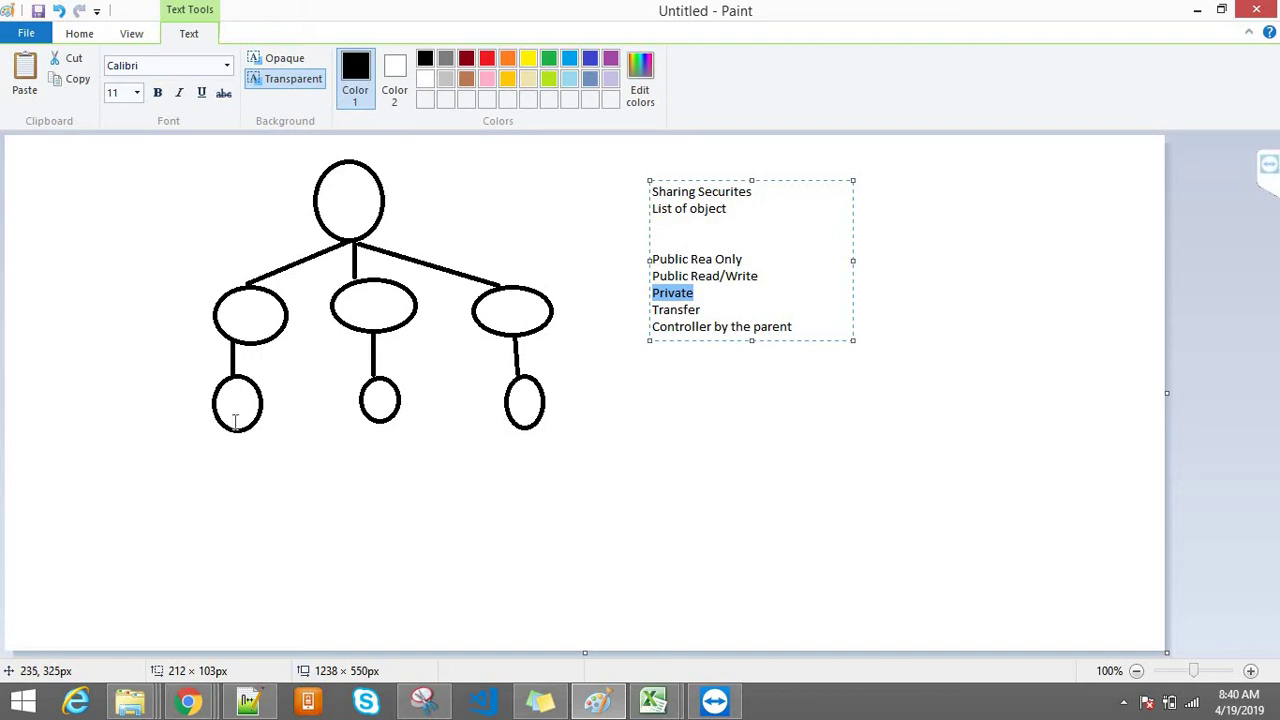
left_click_drag(190, 377, 592, 450)
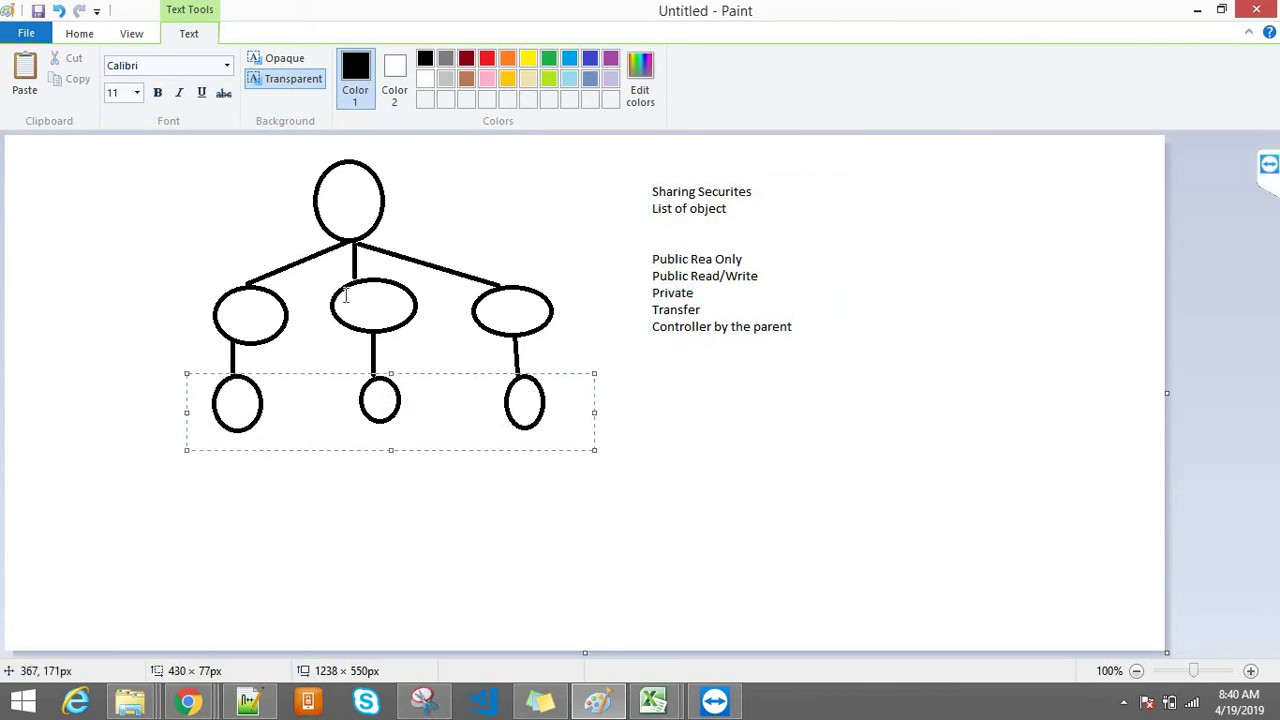
left_click_drag(186, 266, 591, 356)
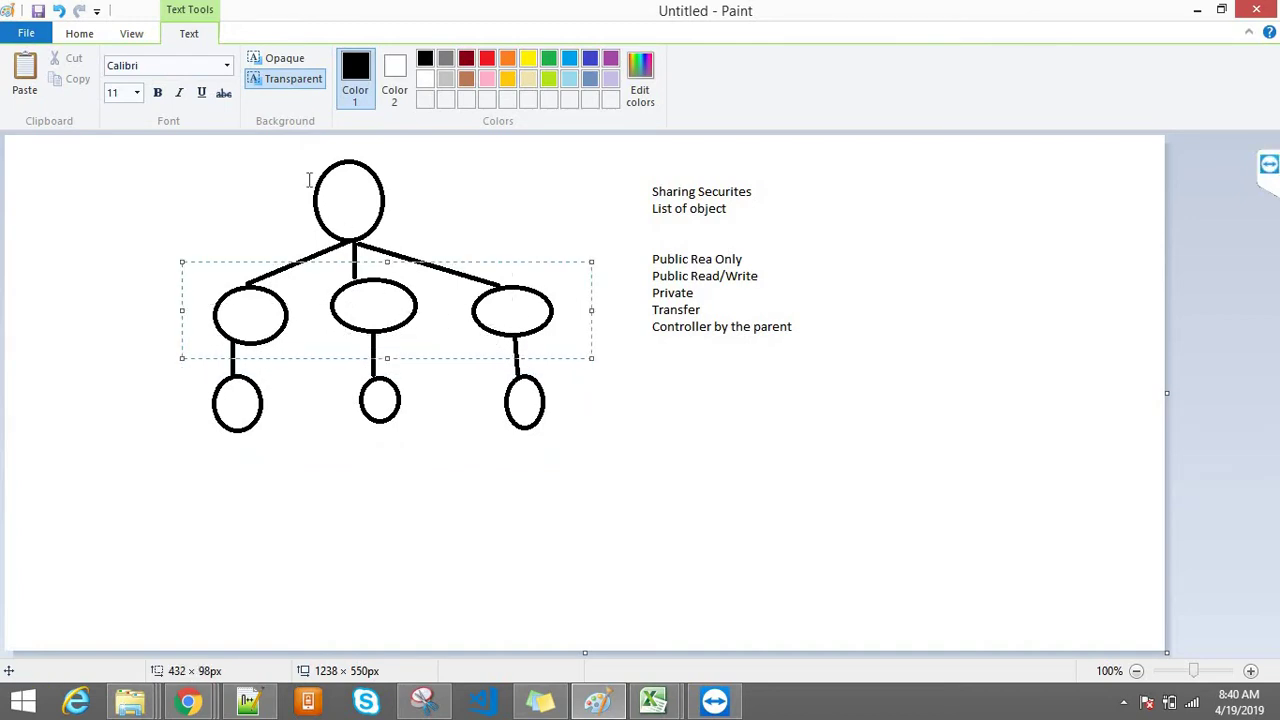
left_click_drag(226, 147, 506, 240)
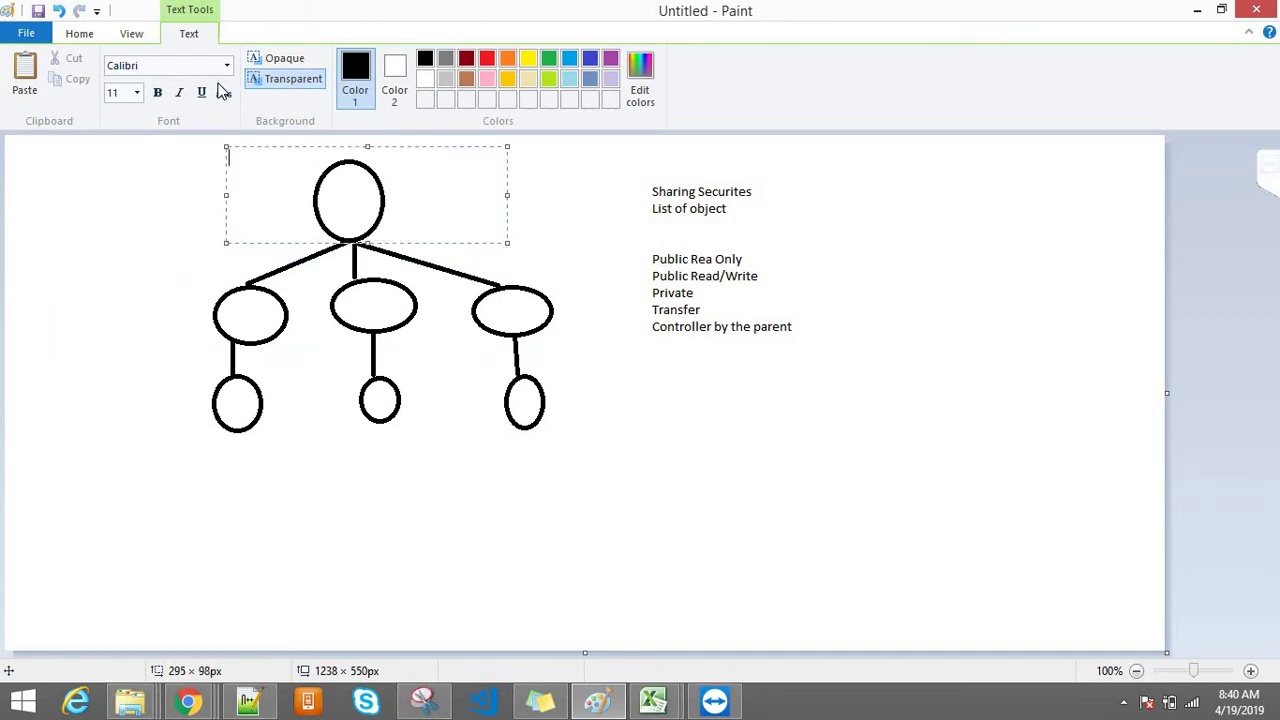
Step: Place a label area by the top oval and label the middle and bottom rows CFO and VP
left_click(177, 196)
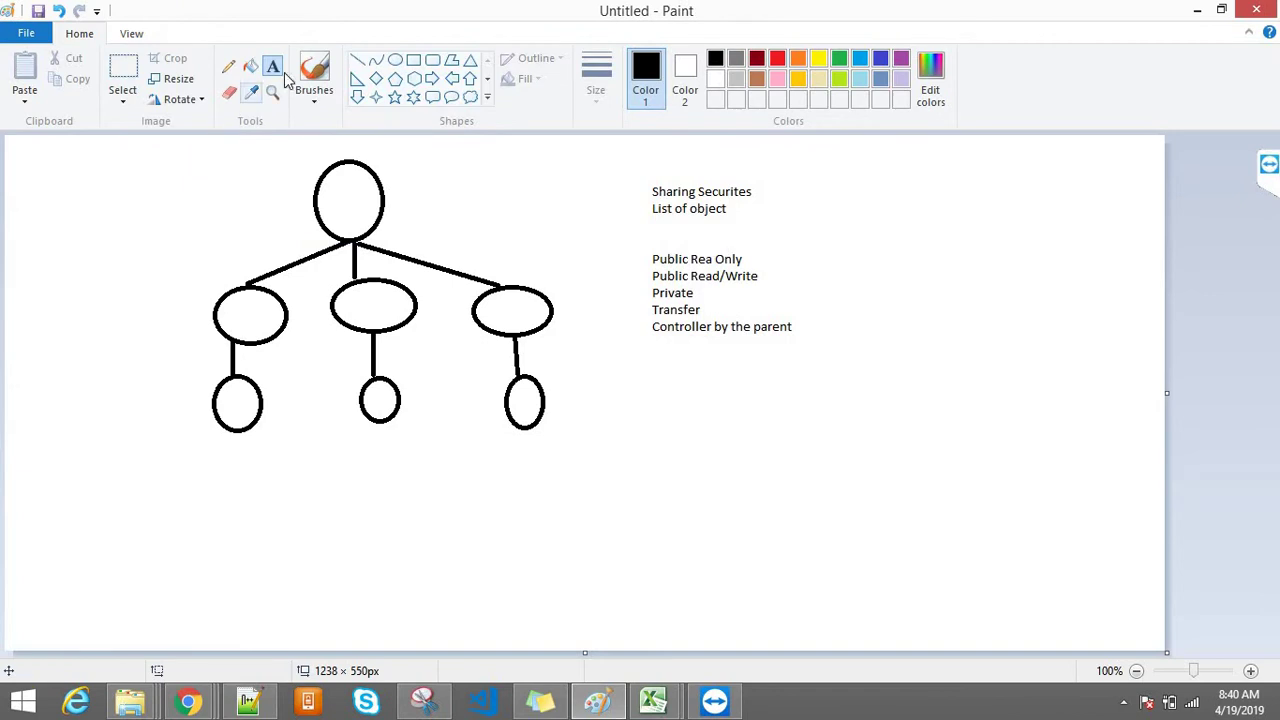
left_click_drag(234, 228, 73, 172)
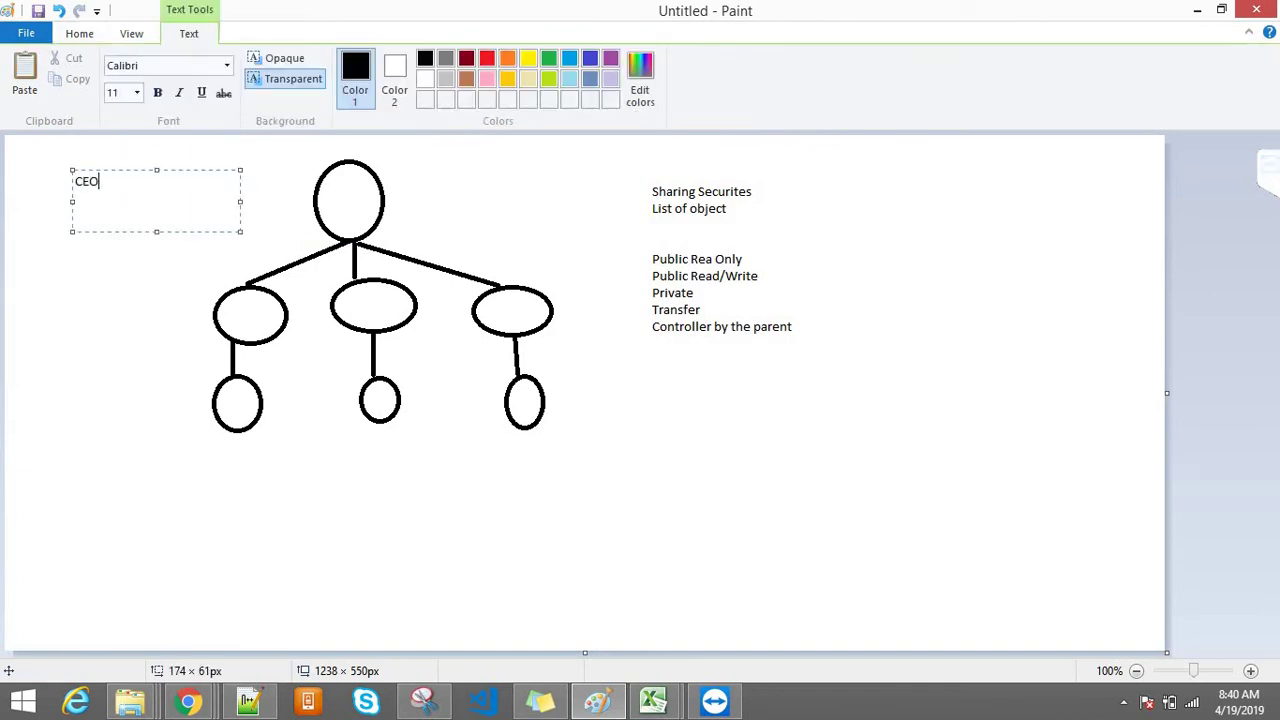
left_click_drag(61, 279, 195, 350)
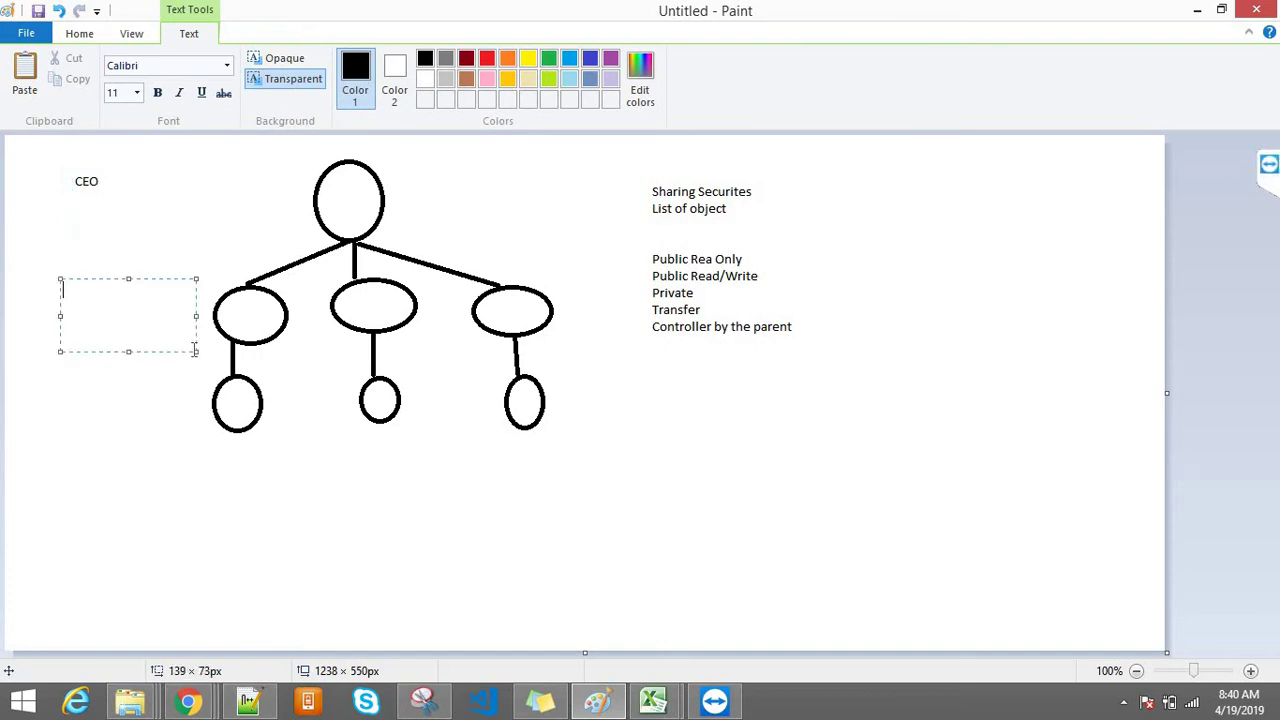
type("CFO")
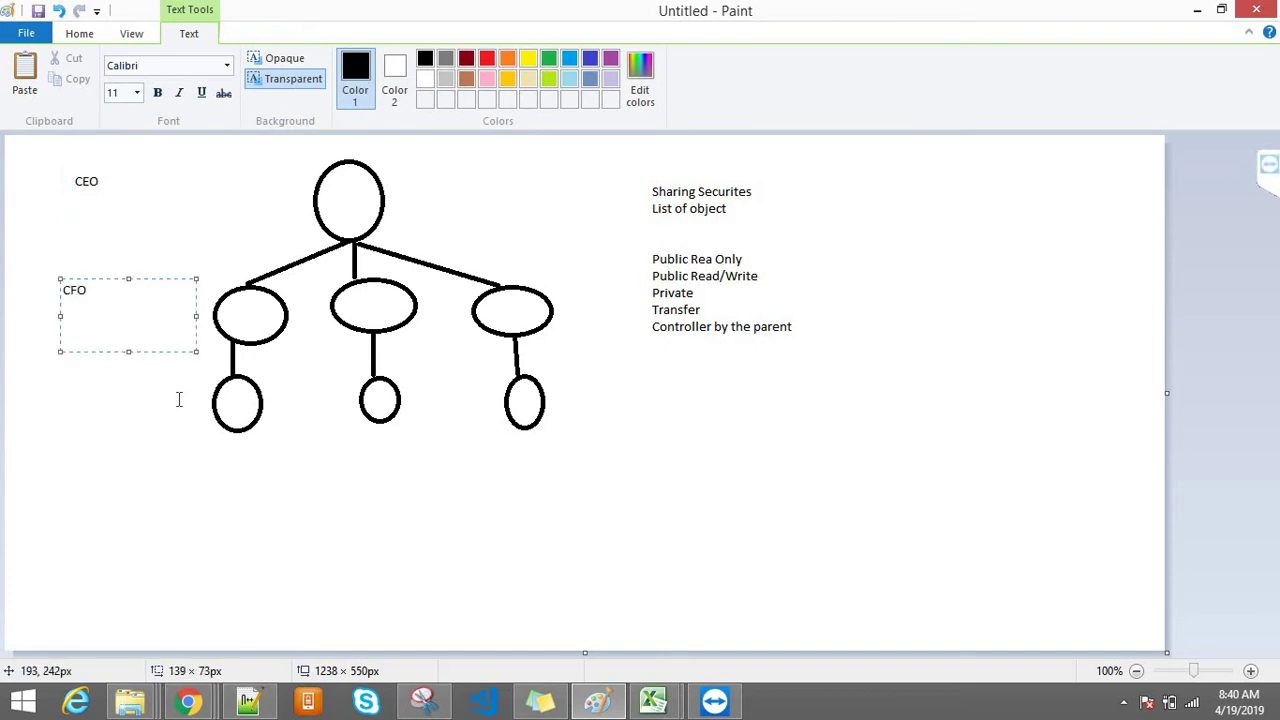
left_click_drag(63, 372, 151, 431)
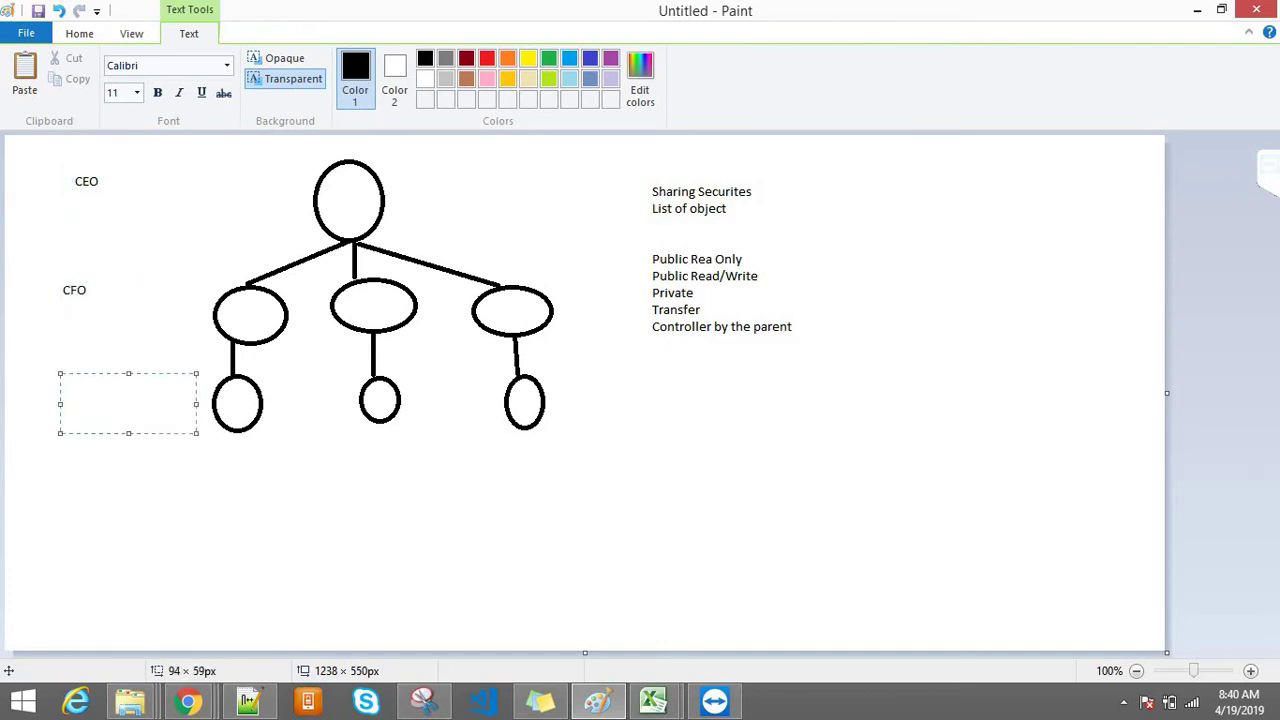
type("VP")
left_click(140, 539)
Step: Try text areas over the bottom, middle and top ovals, dismissing each empty one
left_click_drag(174, 374, 587, 435)
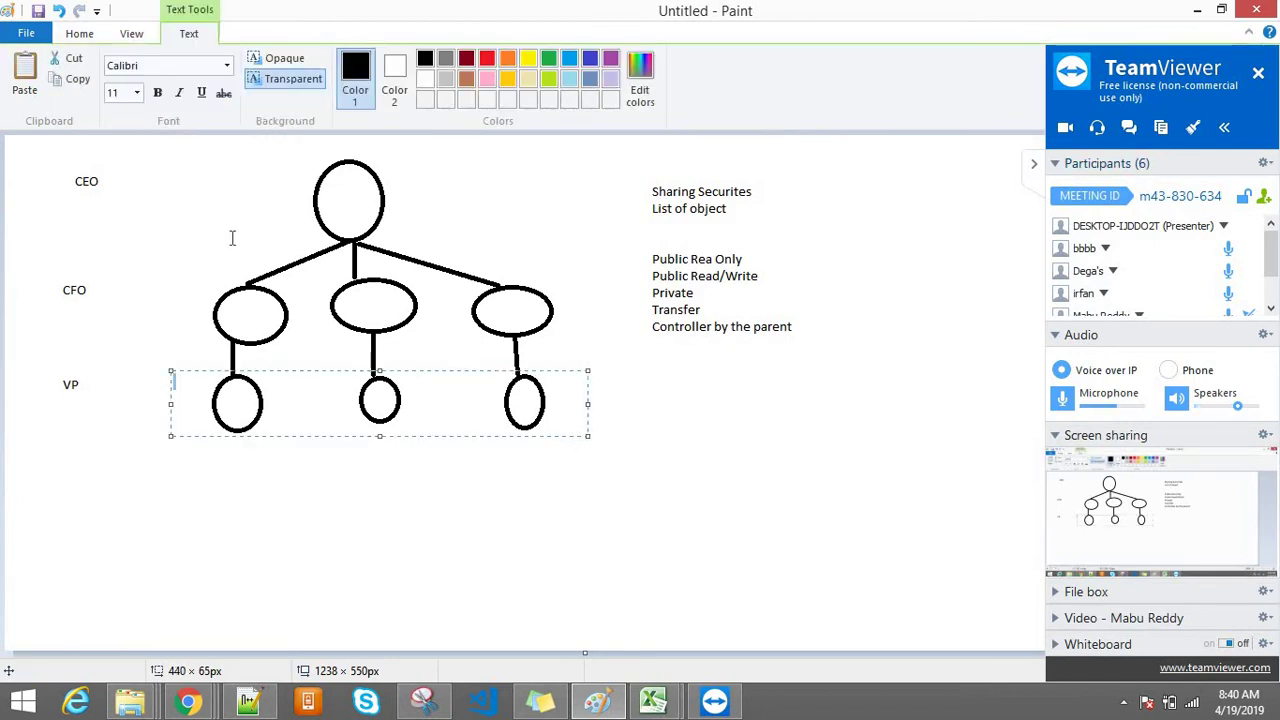
left_click(206, 262)
left_click_drag(196, 272, 591, 324)
left_click(199, 263)
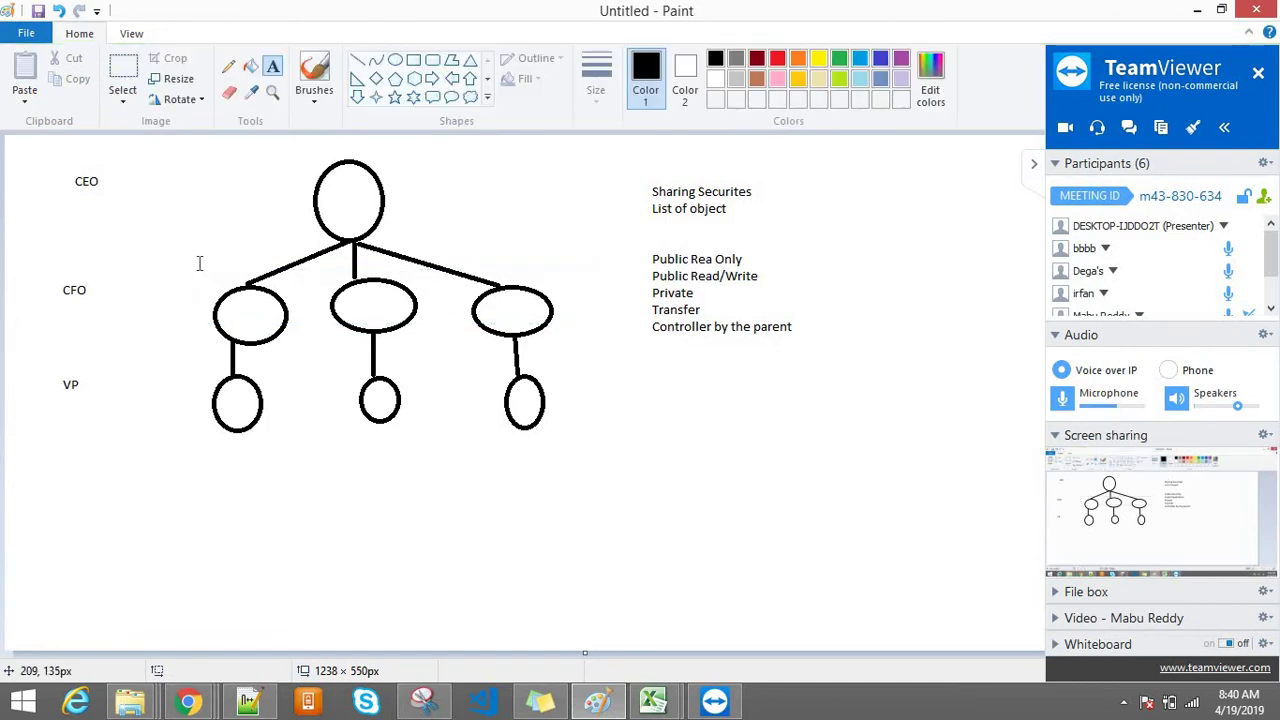
left_click_drag(199, 263, 668, 467)
left_click_drag(589, 476, 591, 477)
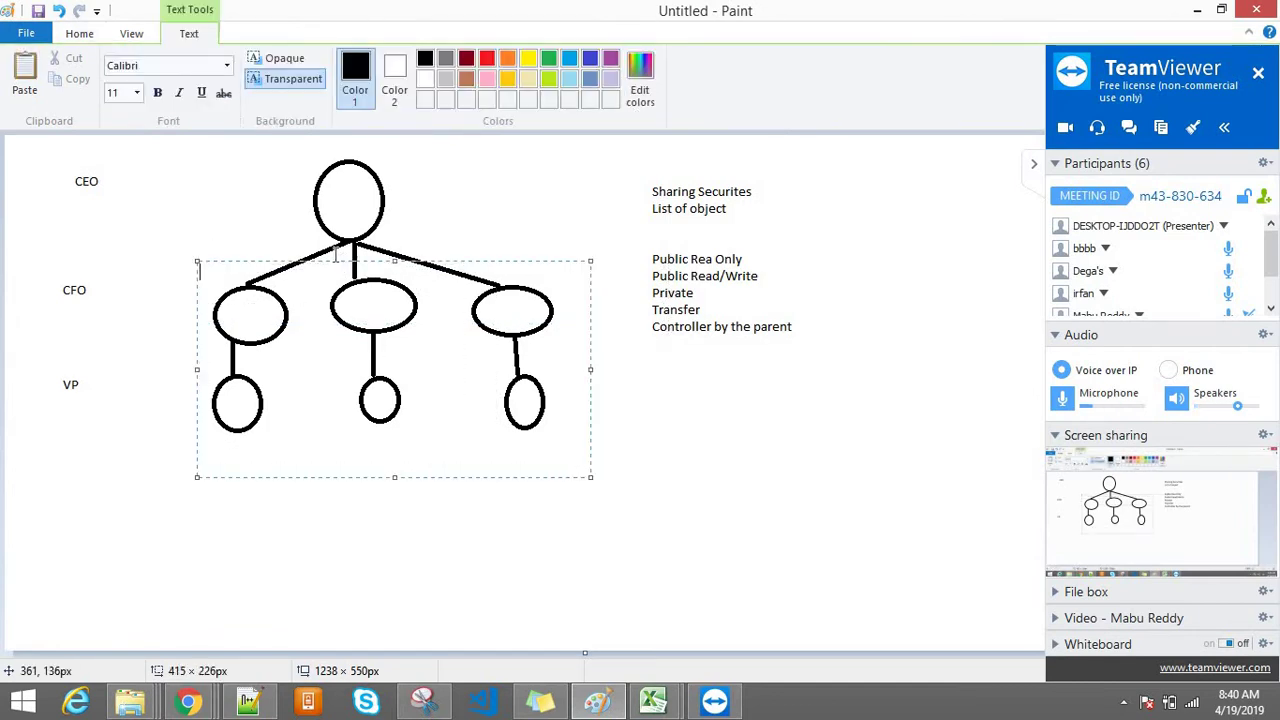
left_click_drag(274, 171, 438, 232)
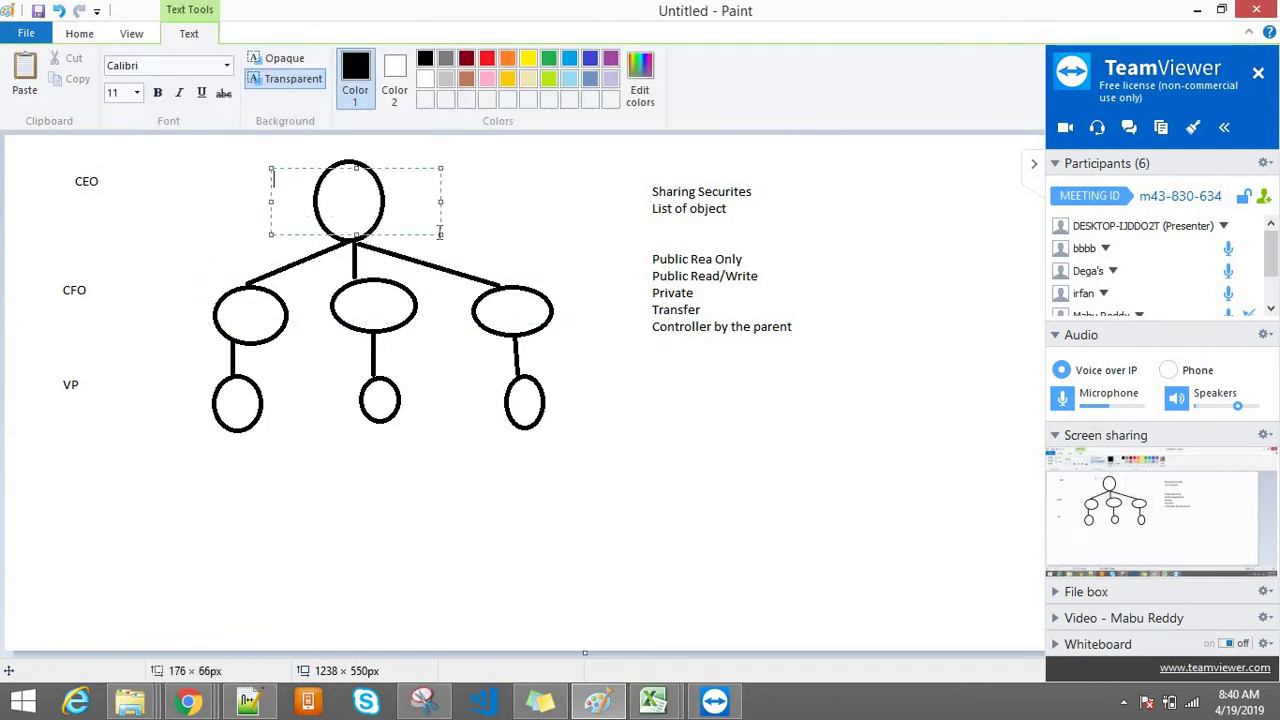
left_click(650, 424)
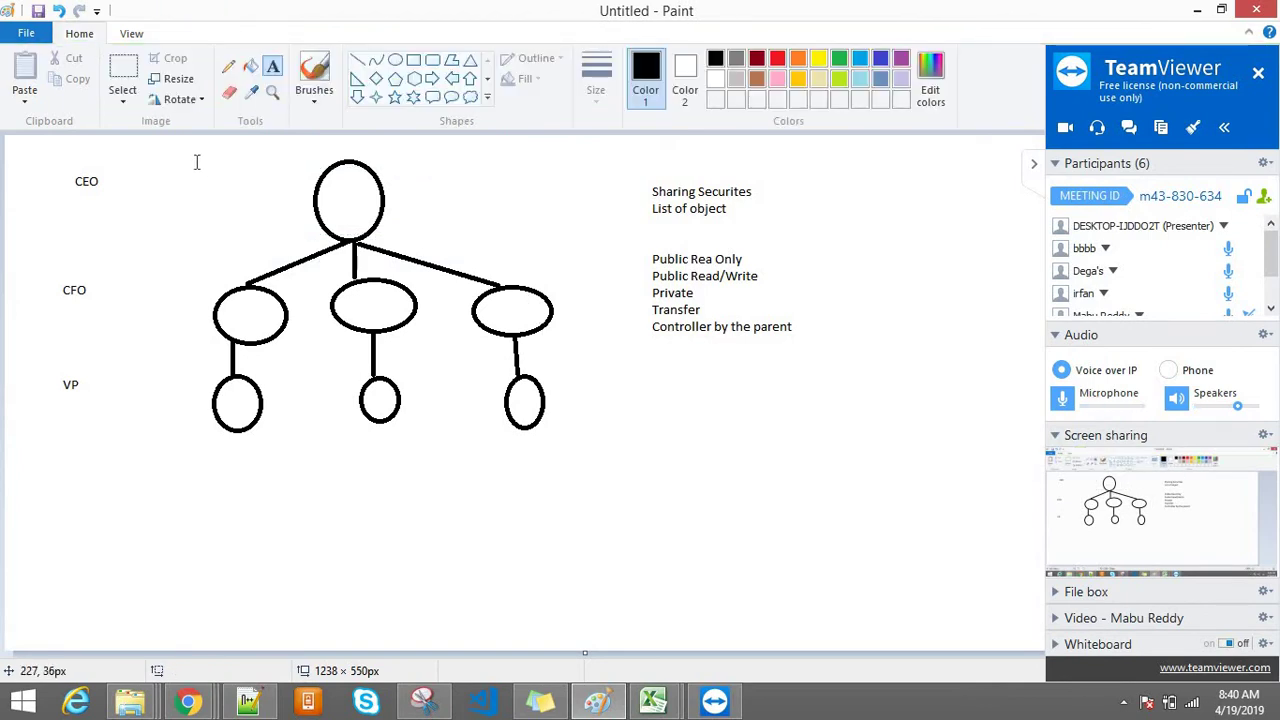
Step: Try more text areas around the top and middle circles and the CEO oval, leaving them empty
left_click_drag(185, 162, 518, 236)
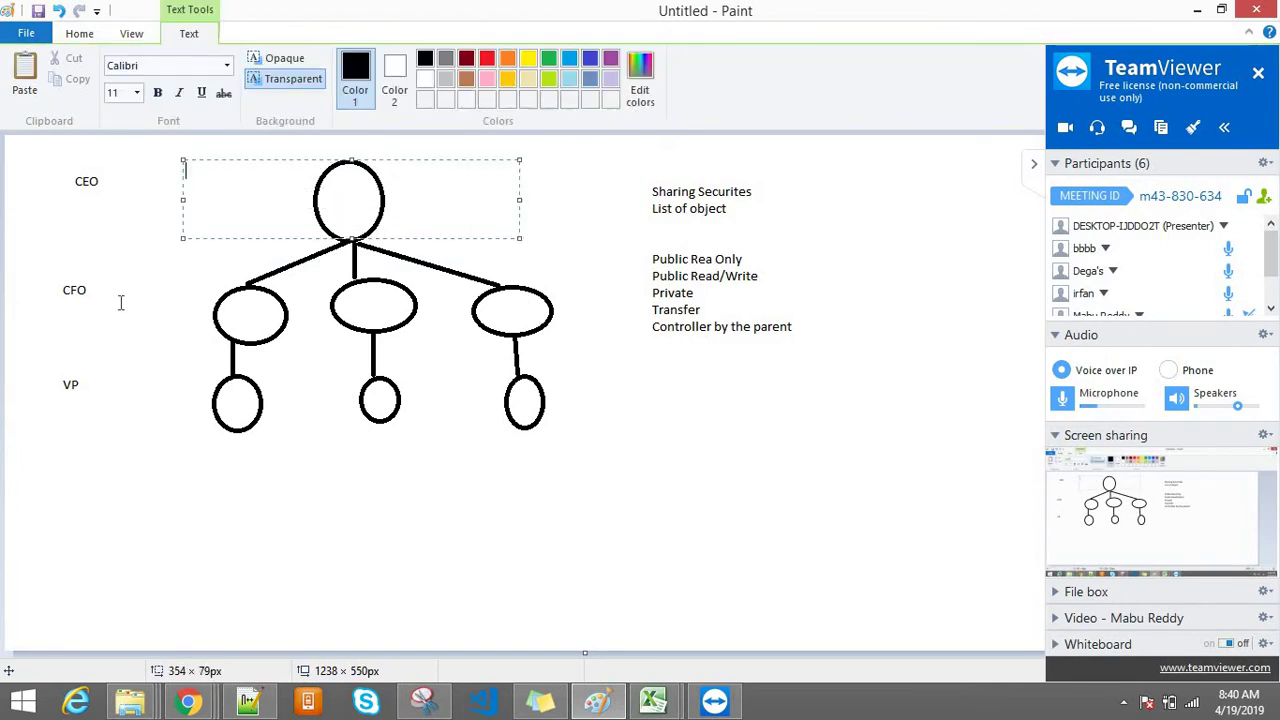
left_click_drag(144, 270, 576, 344)
left_click(205, 372)
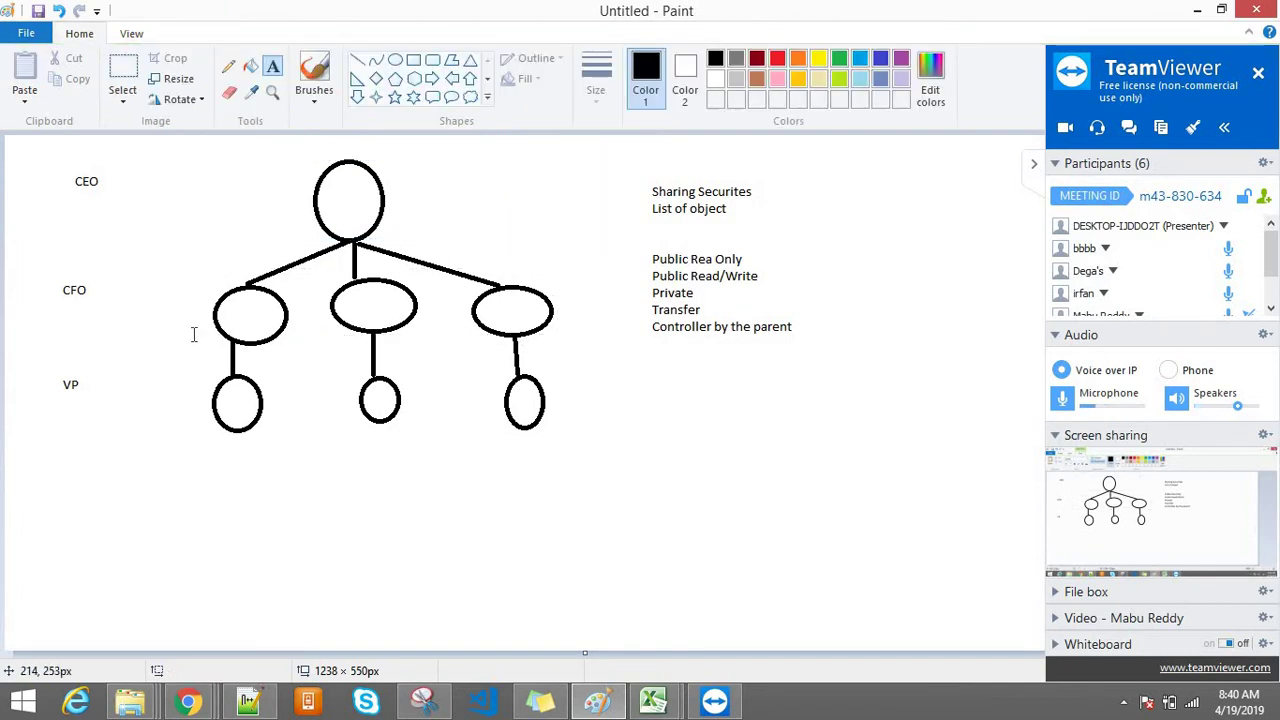
left_click_drag(188, 325, 591, 460)
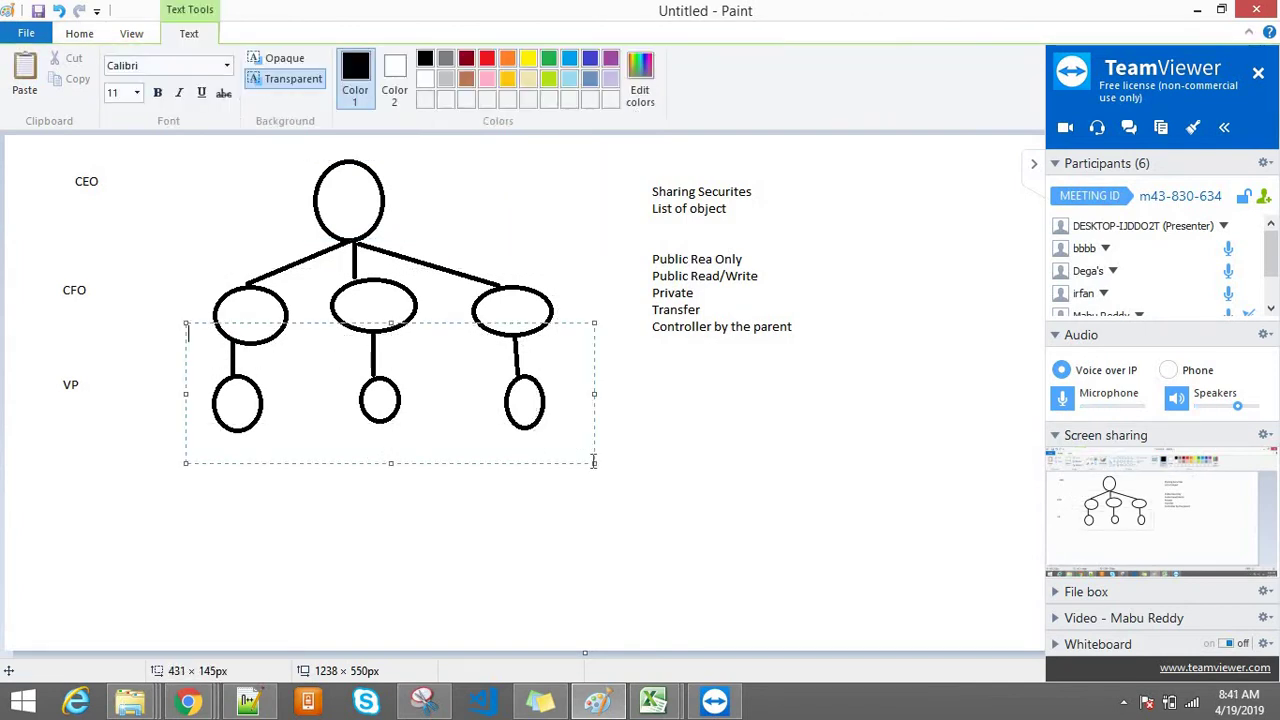
left_click(366, 420)
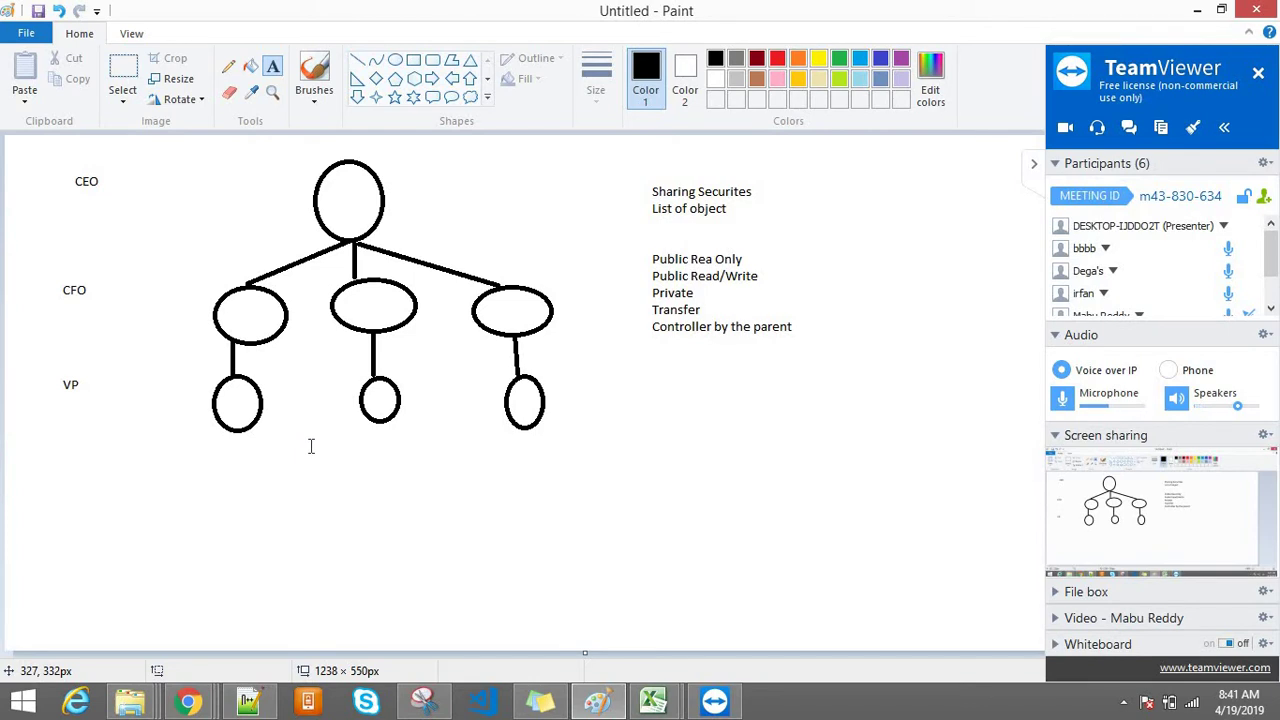
left_click(649, 184)
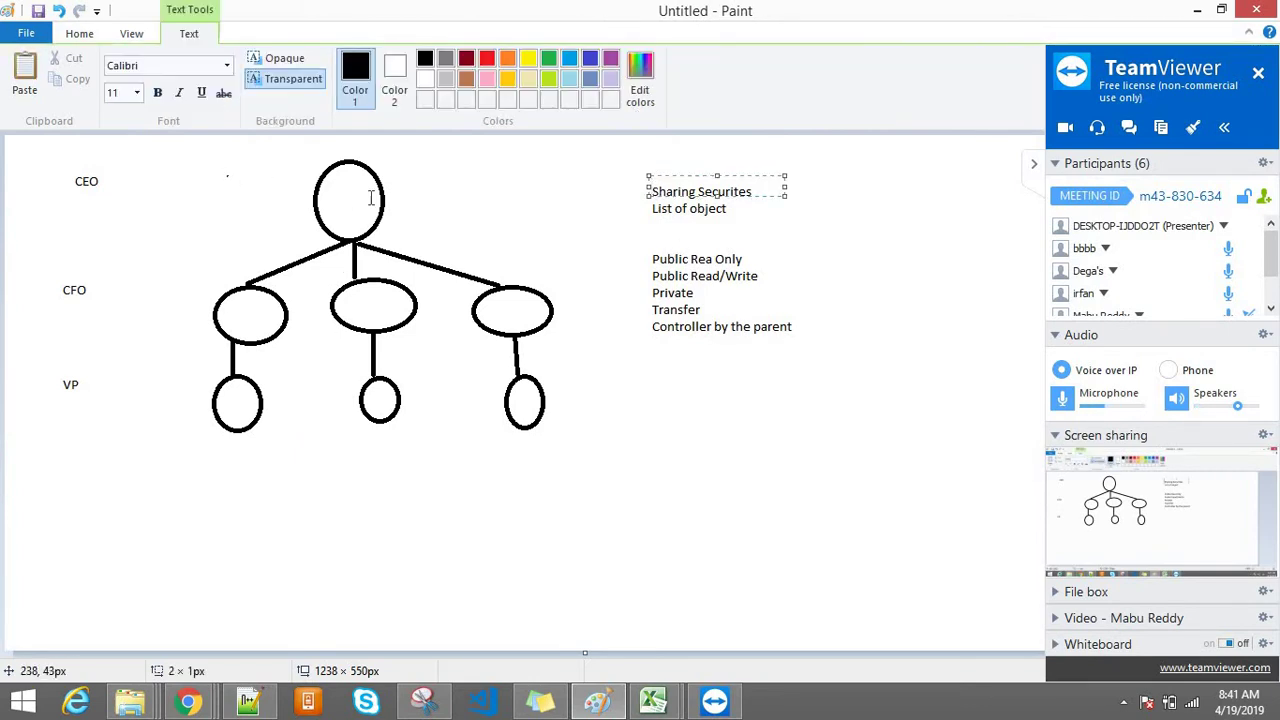
left_click_drag(229, 175, 459, 204)
left_click(200, 197)
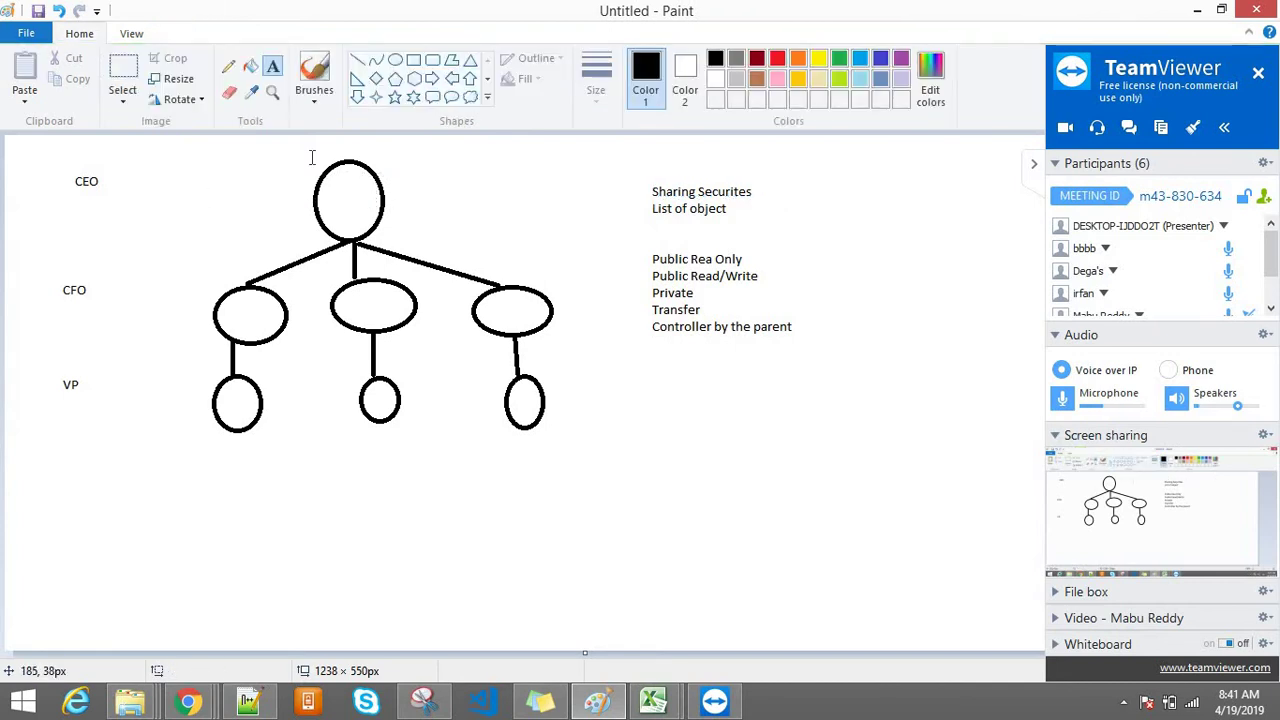
left_click_drag(178, 155, 394, 170)
left_click_drag(546, 267, 594, 437)
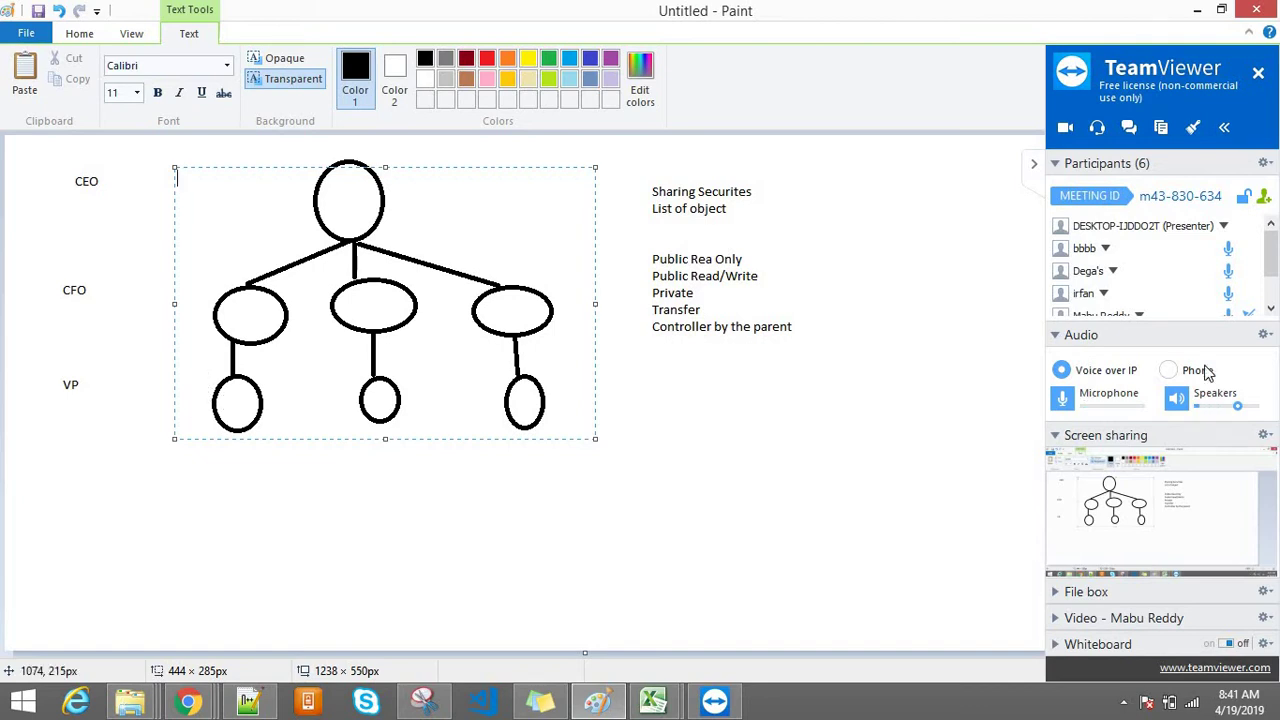
scroll(1271, 262, "down", 2)
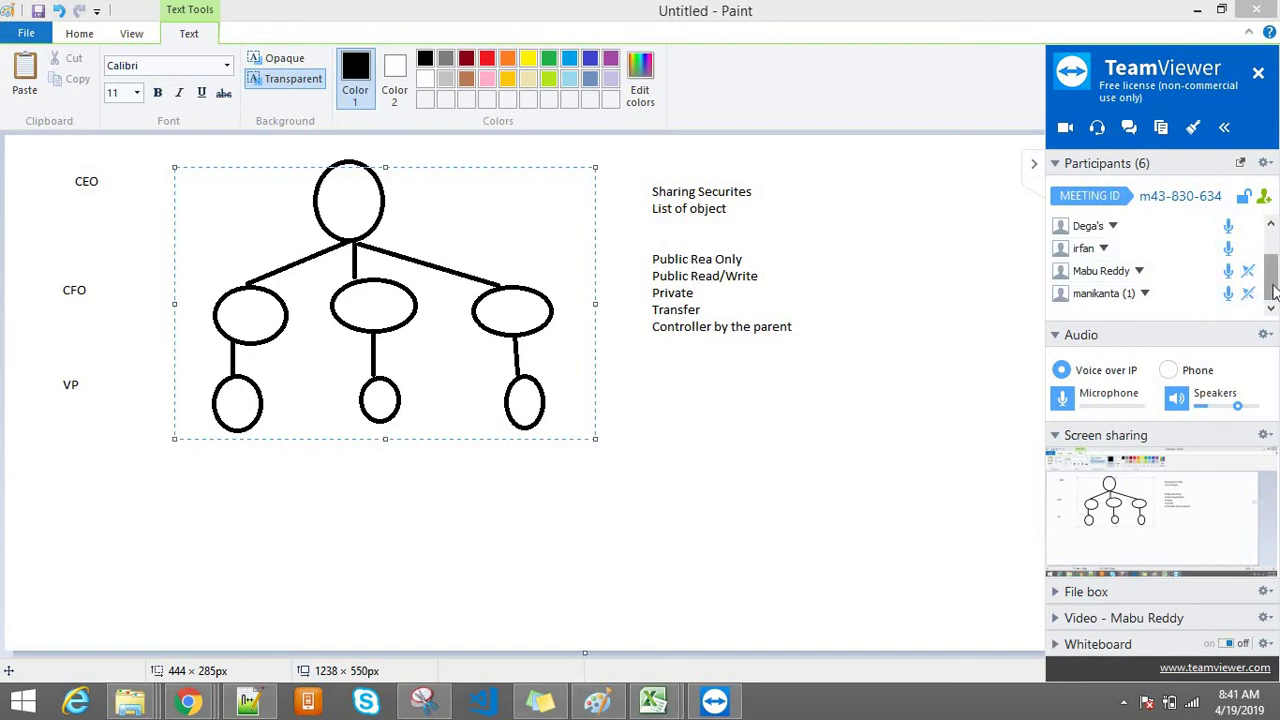
scroll(1228, 255, "up", 1)
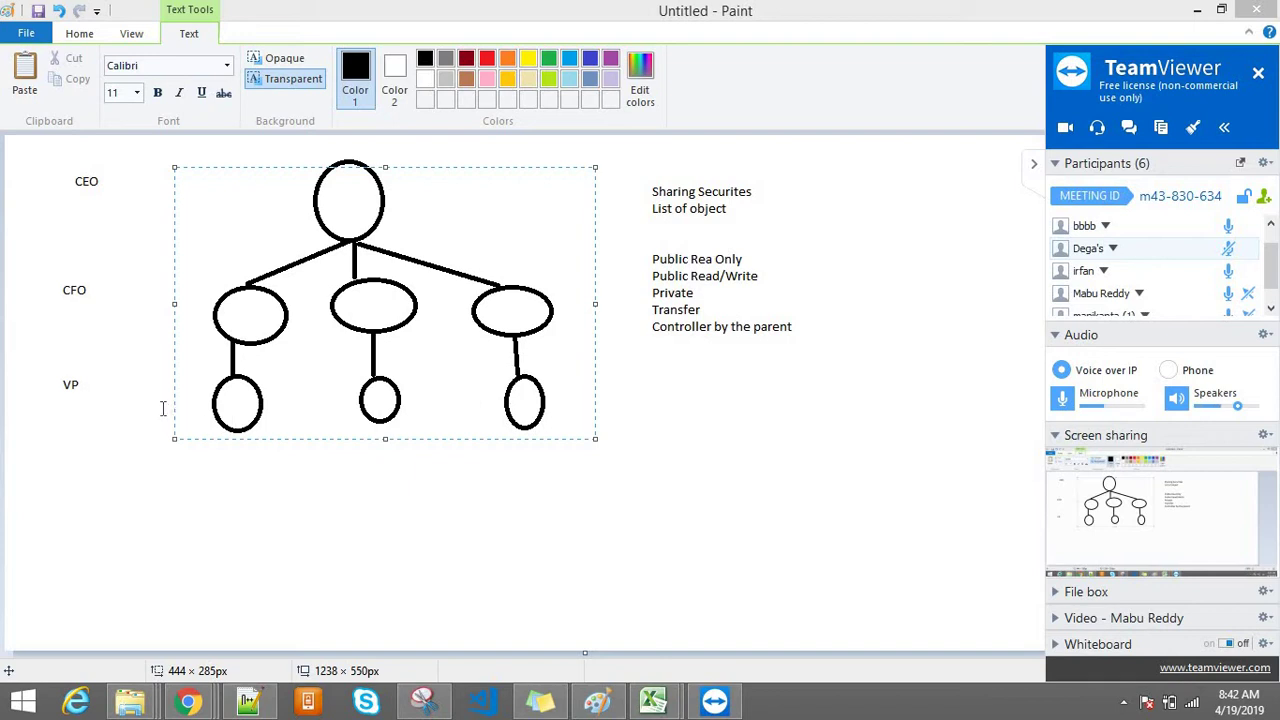
scroll(1273, 265, "down", 1)
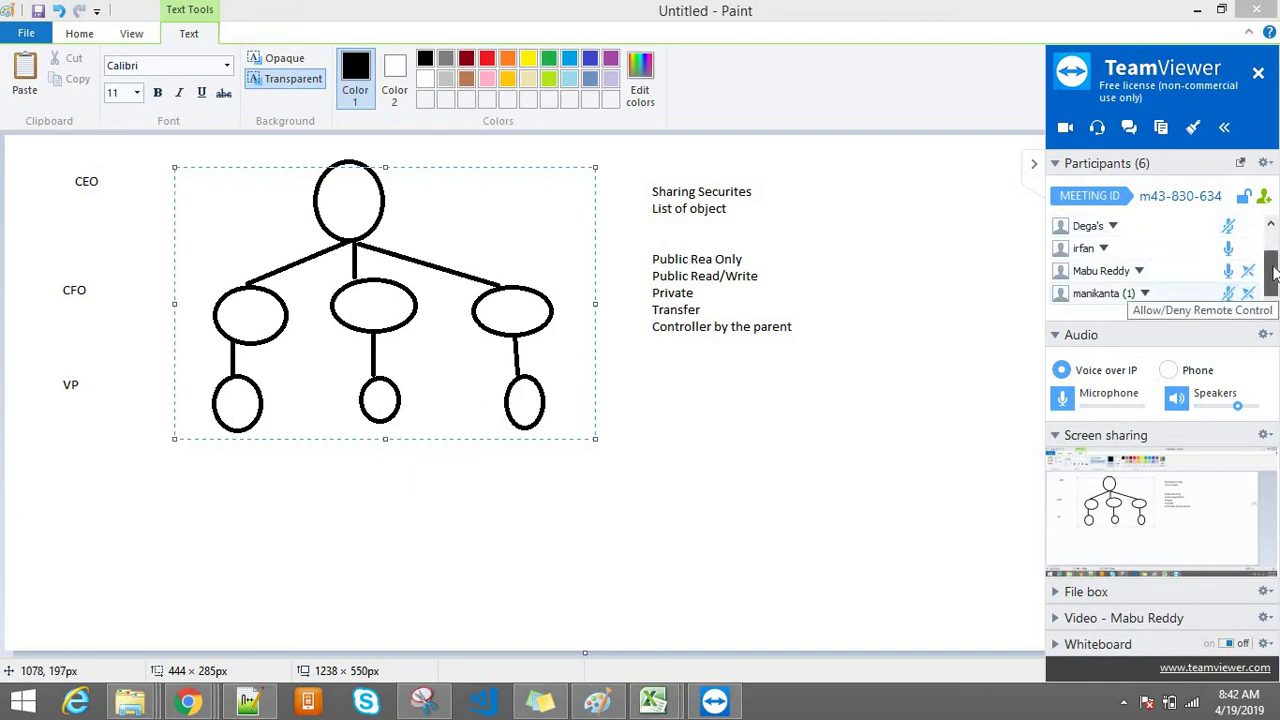
scroll(1273, 275, "up", 2)
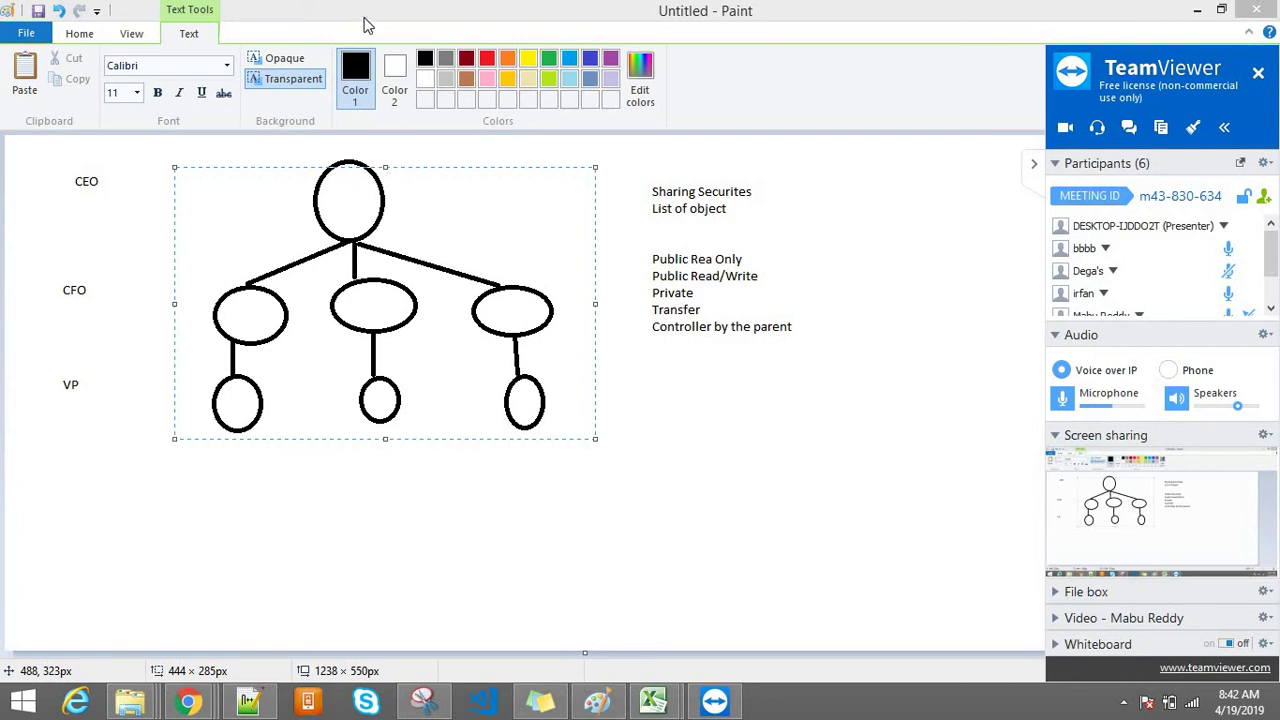
Step: Draw an additional oval to the right of the top circle
left_click(860, 286)
left_click(402, 66)
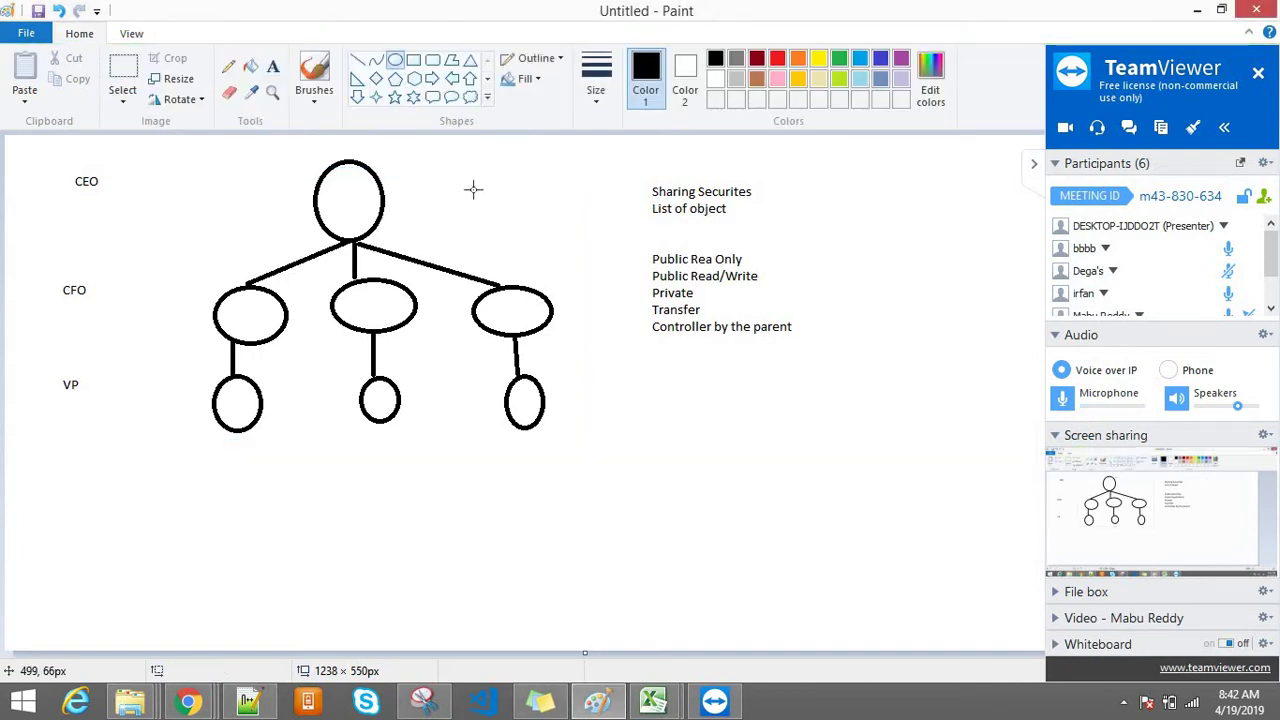
left_click_drag(464, 162, 545, 222)
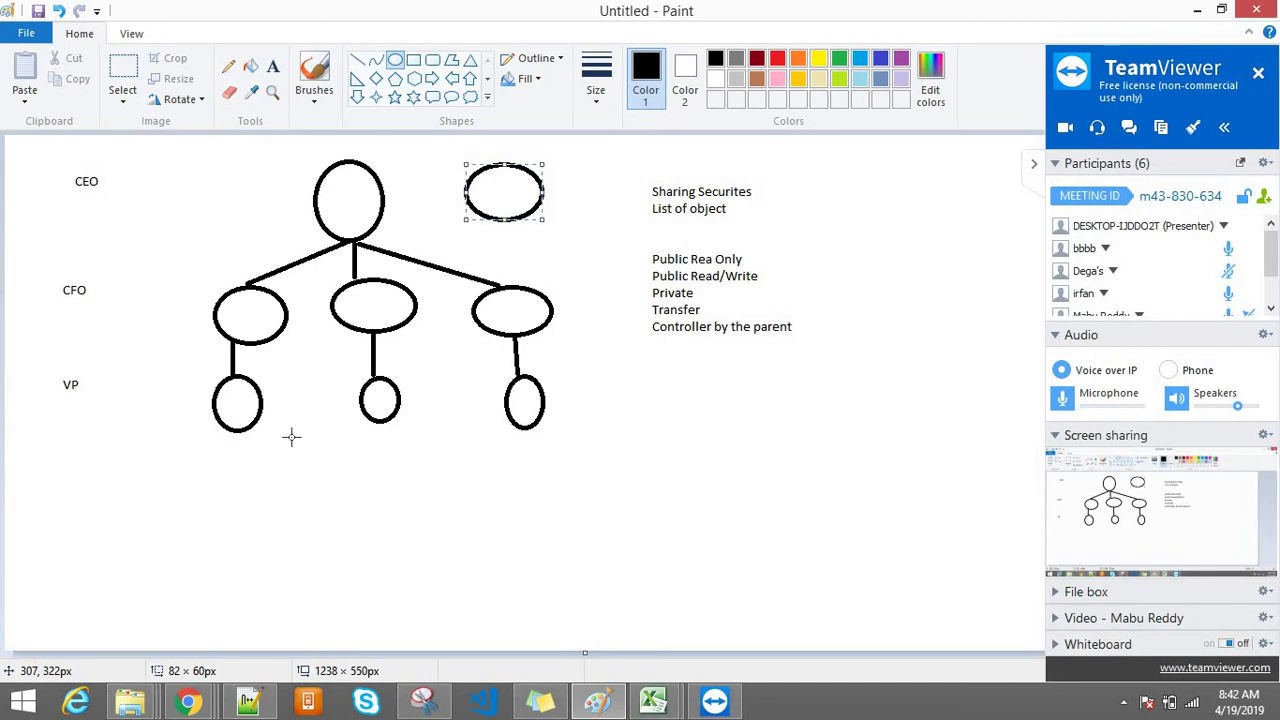
left_click(227, 450)
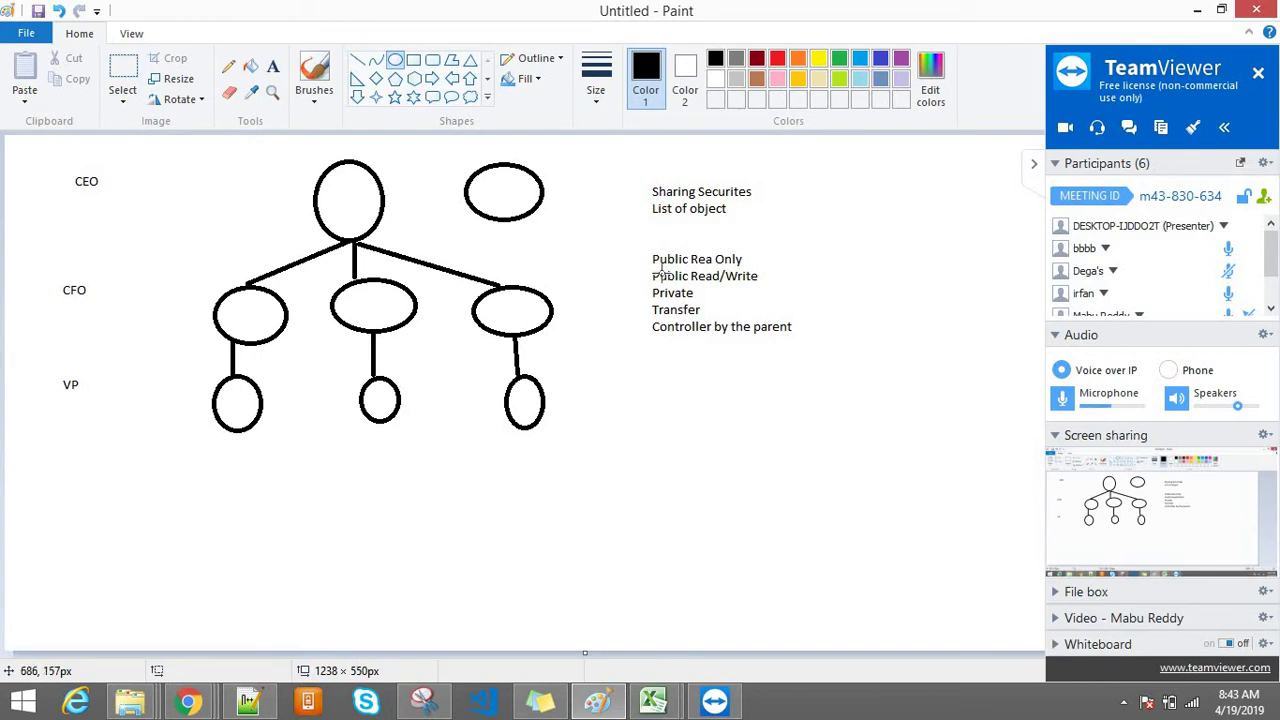
Step: Collapse the TeamViewer panel at the right edge of the screen
left_click_drag(653, 270, 653, 270)
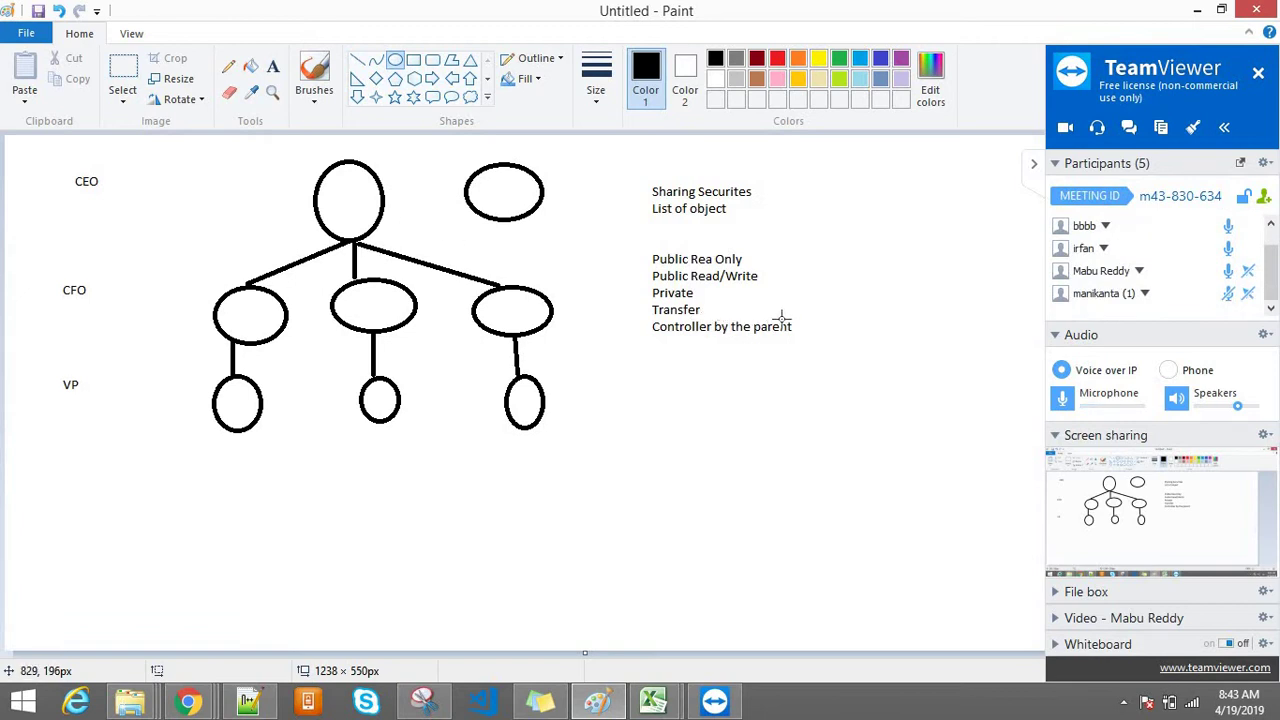
left_click(1272, 282)
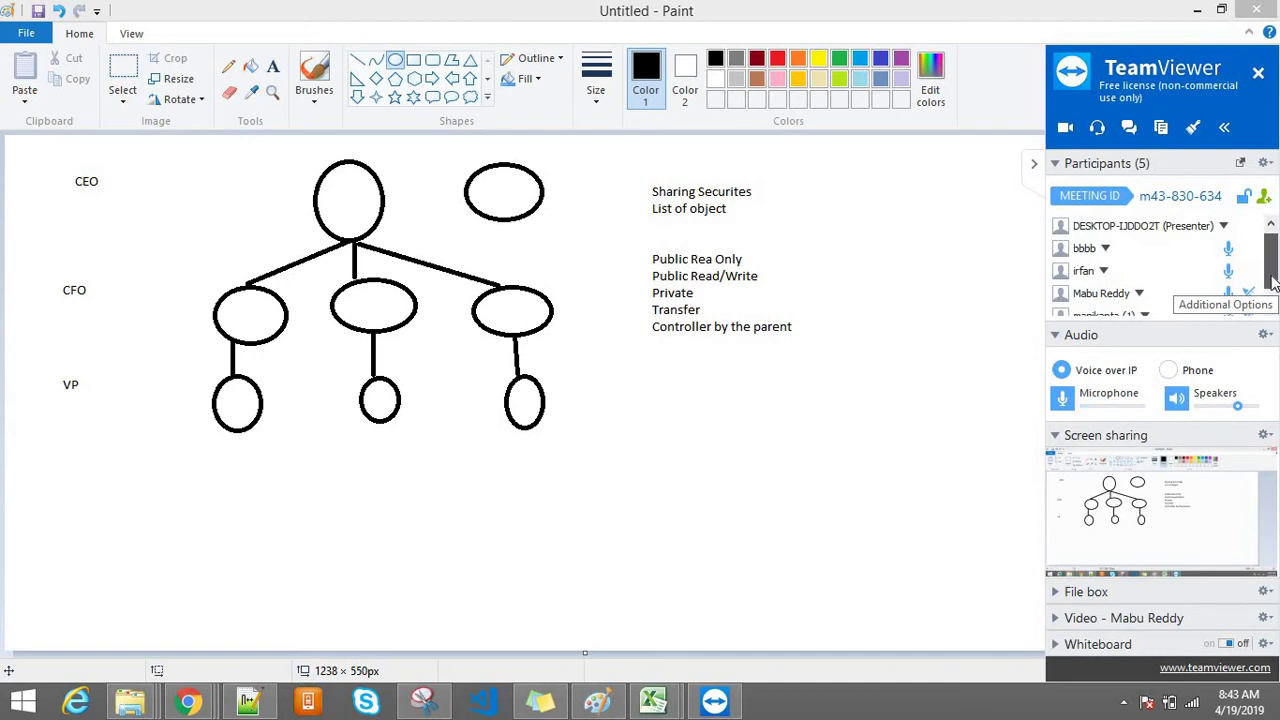
left_click(1272, 285)
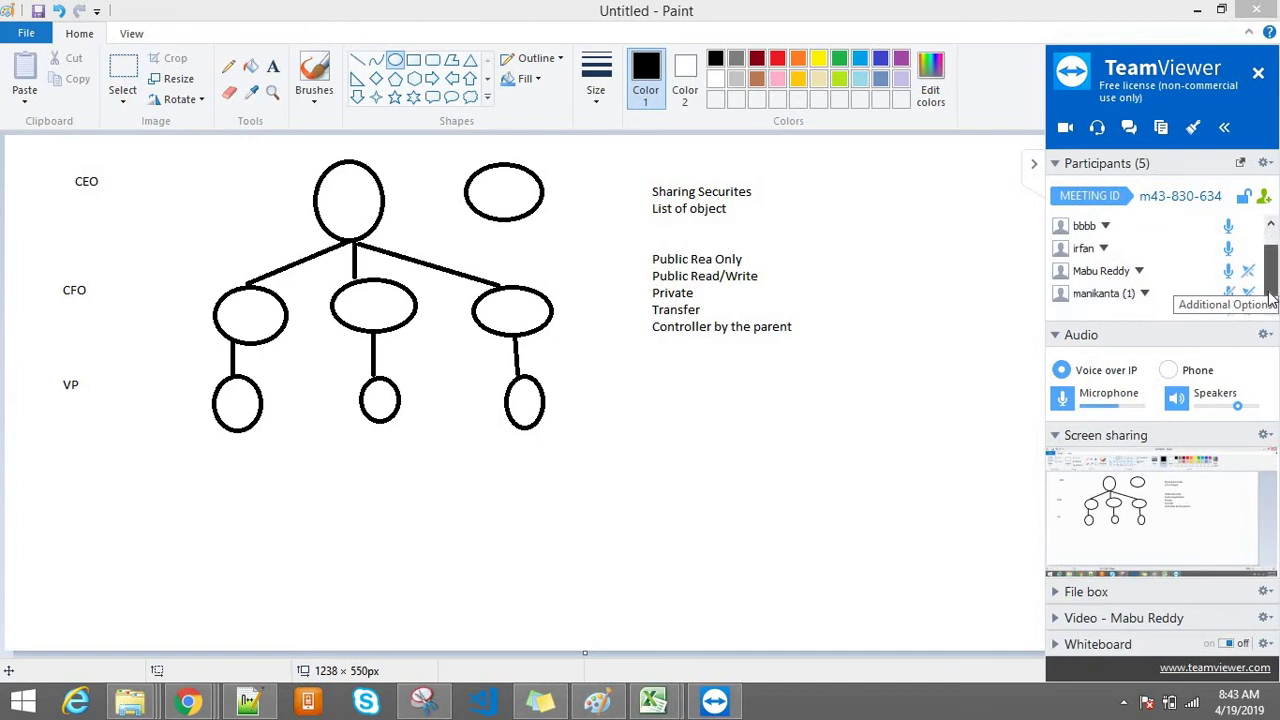
Step: Hide the screen-sharing panel and switch to the Chrome window showing transaction 00007
left_click(1034, 163)
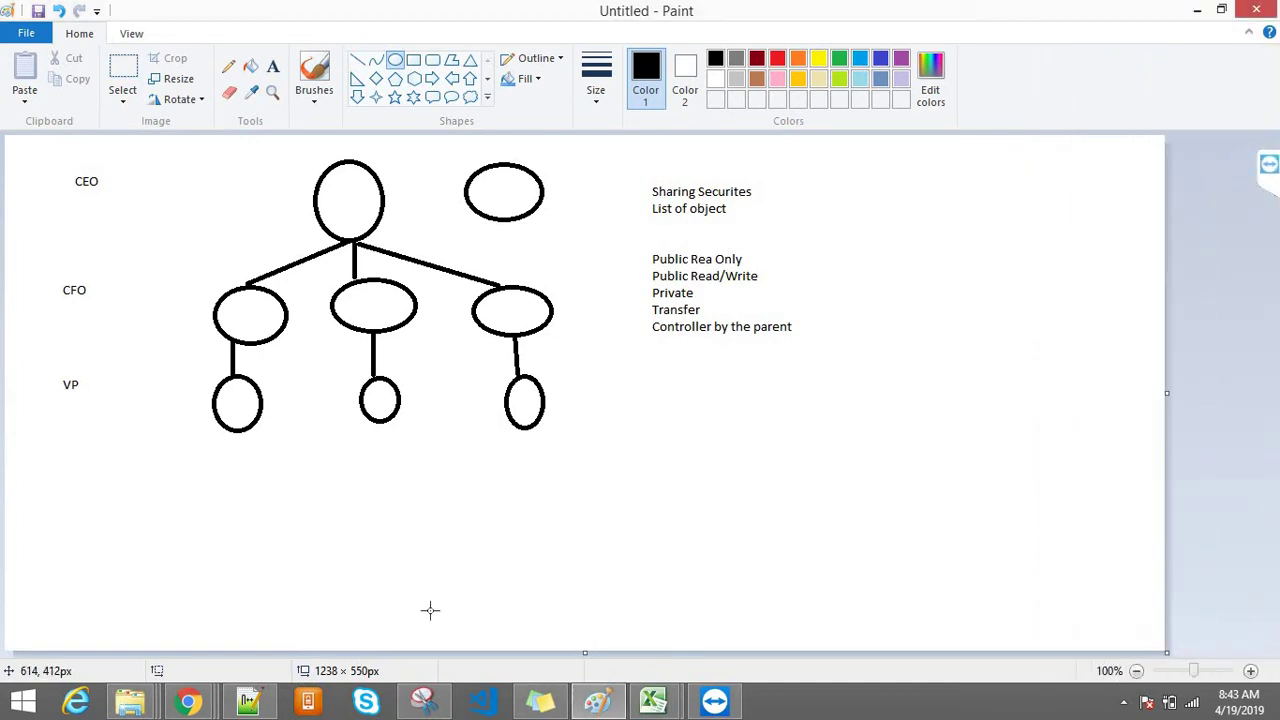
mouse_move(188, 703)
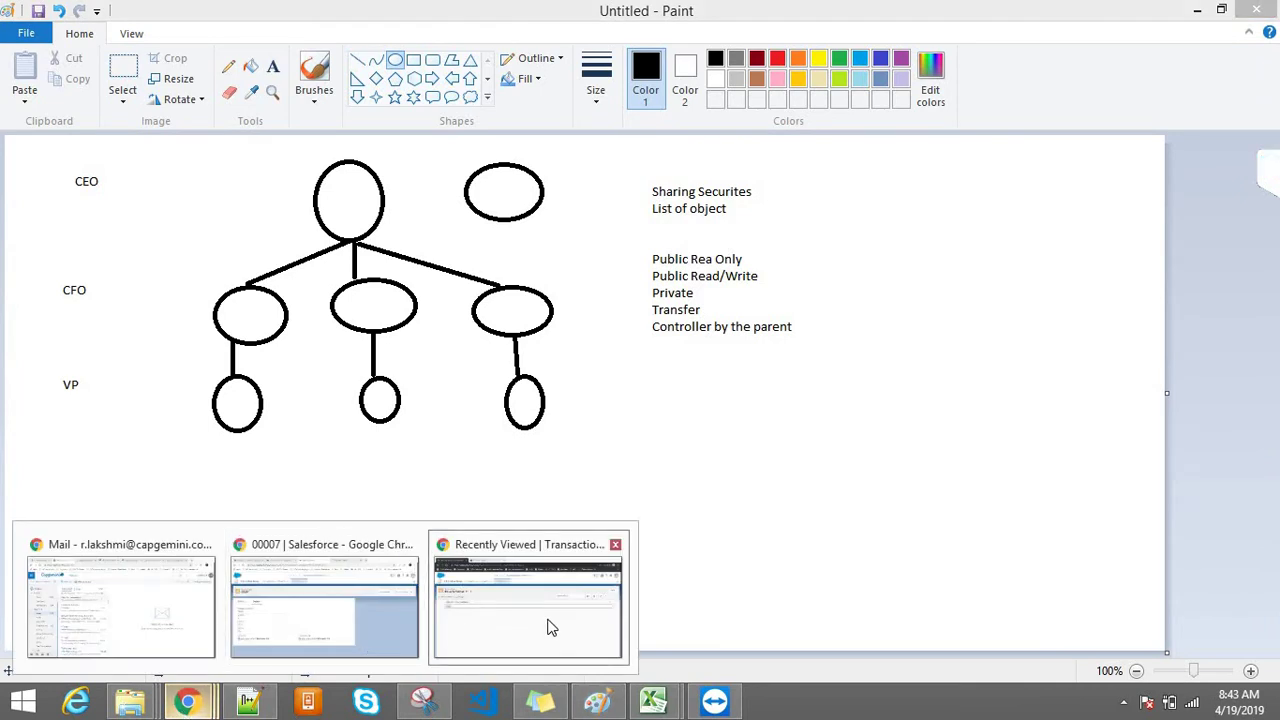
left_click(545, 627)
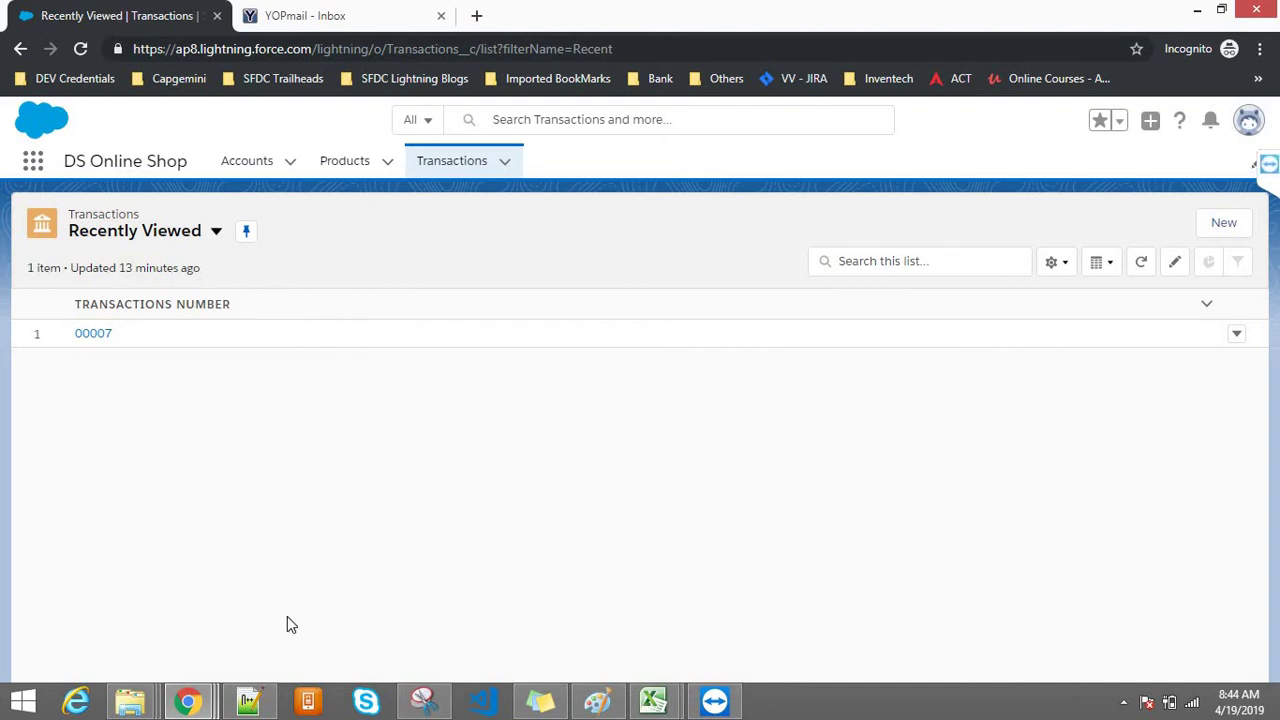
mouse_move(205, 695)
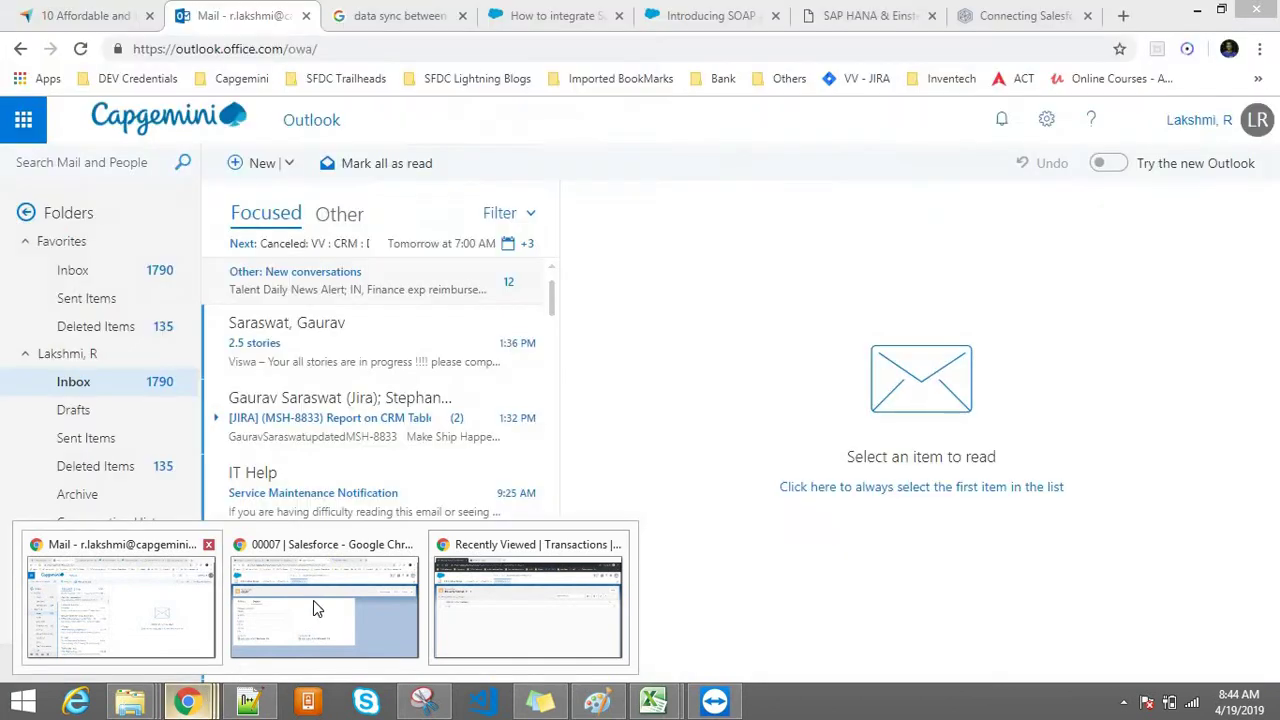
left_click(313, 604)
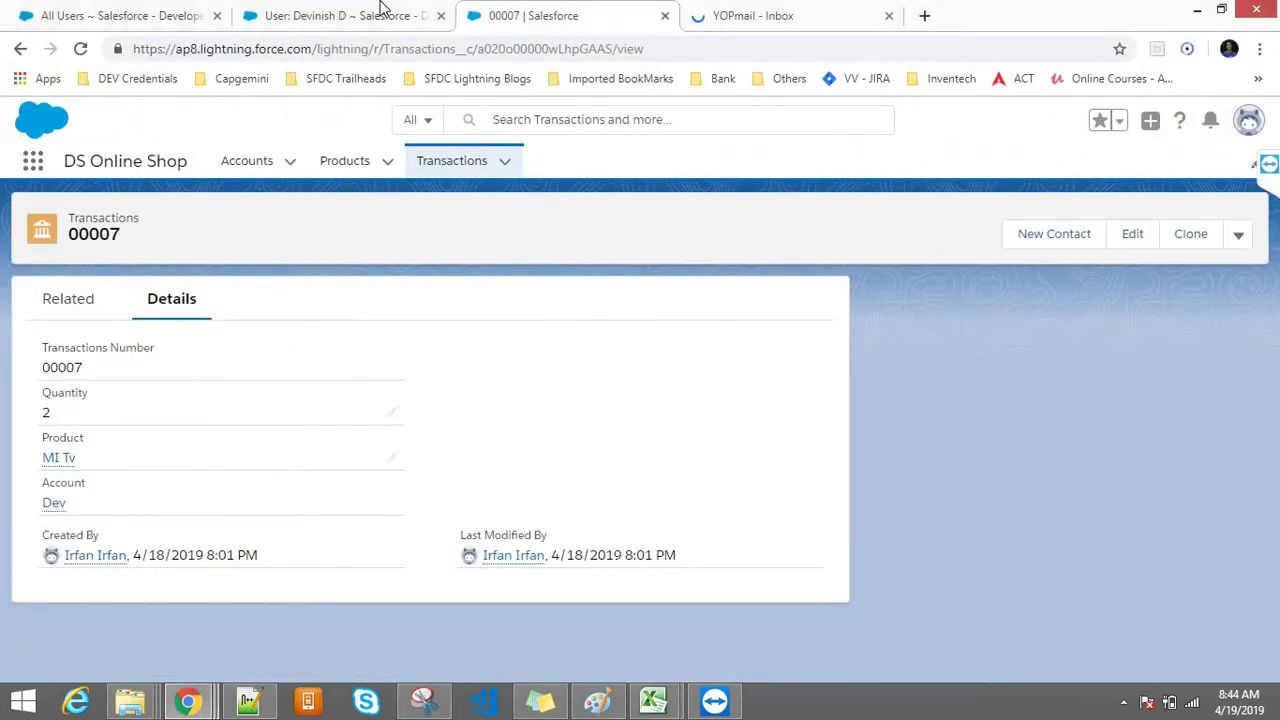
Step: Confirm the customer user has no role, then open Roles from Quick Find, hitting Insufficient Privileges
left_click(381, 12)
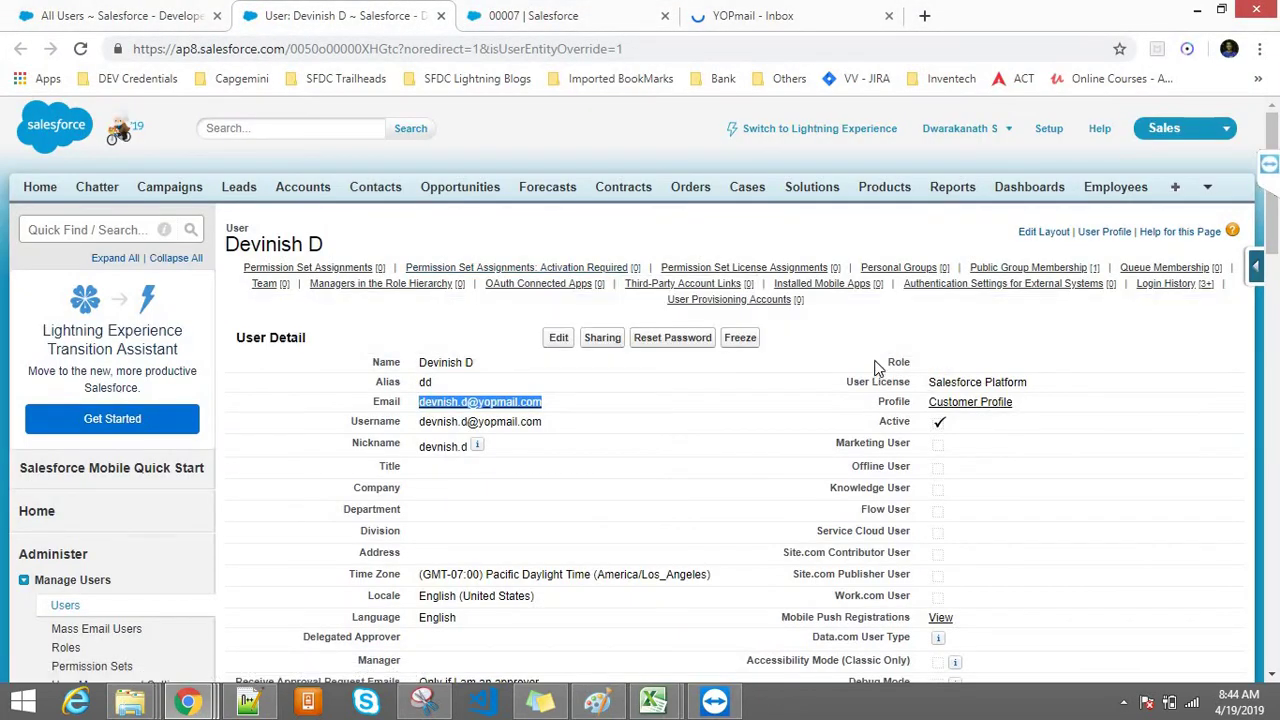
left_click(913, 368)
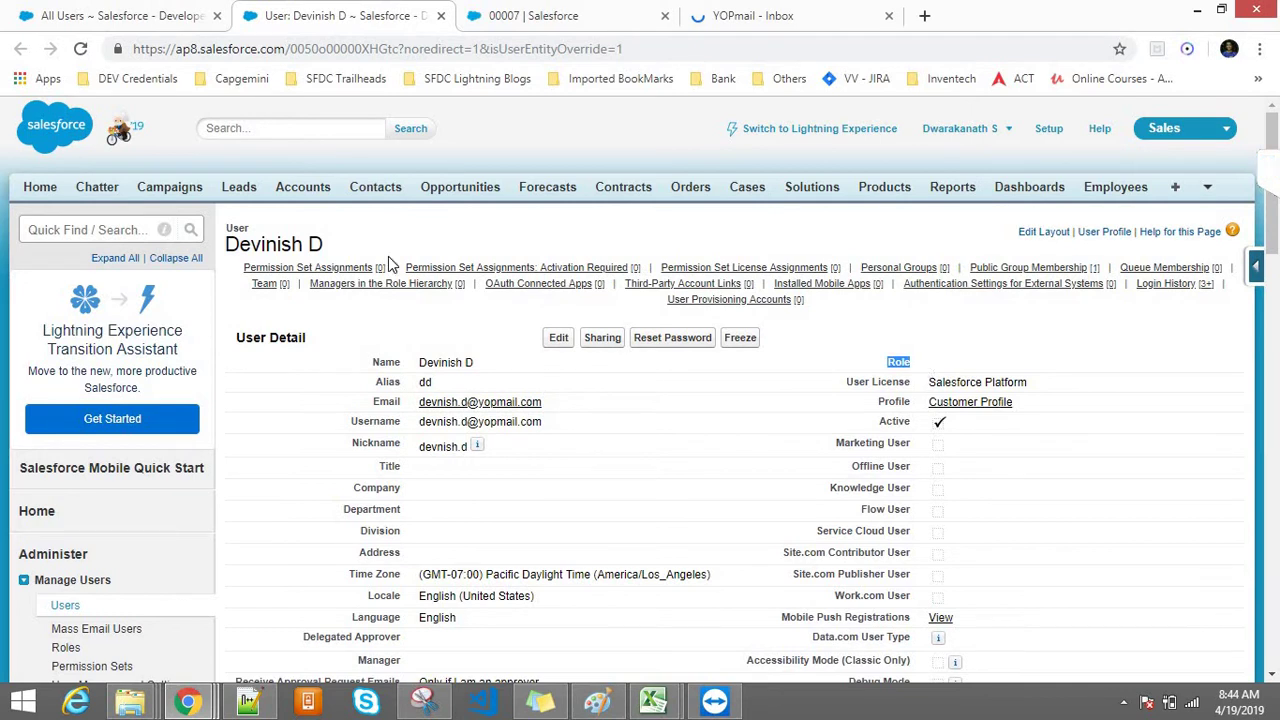
left_click(101, 225)
type("R")
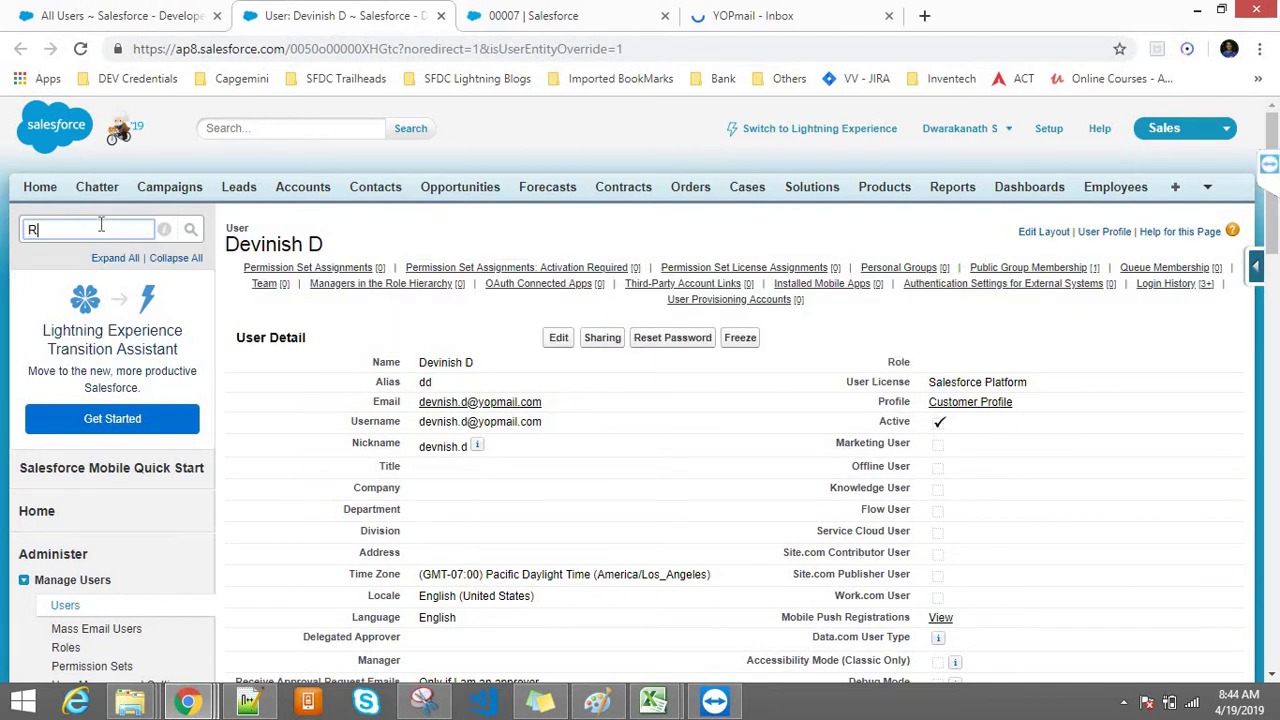
type("oels")
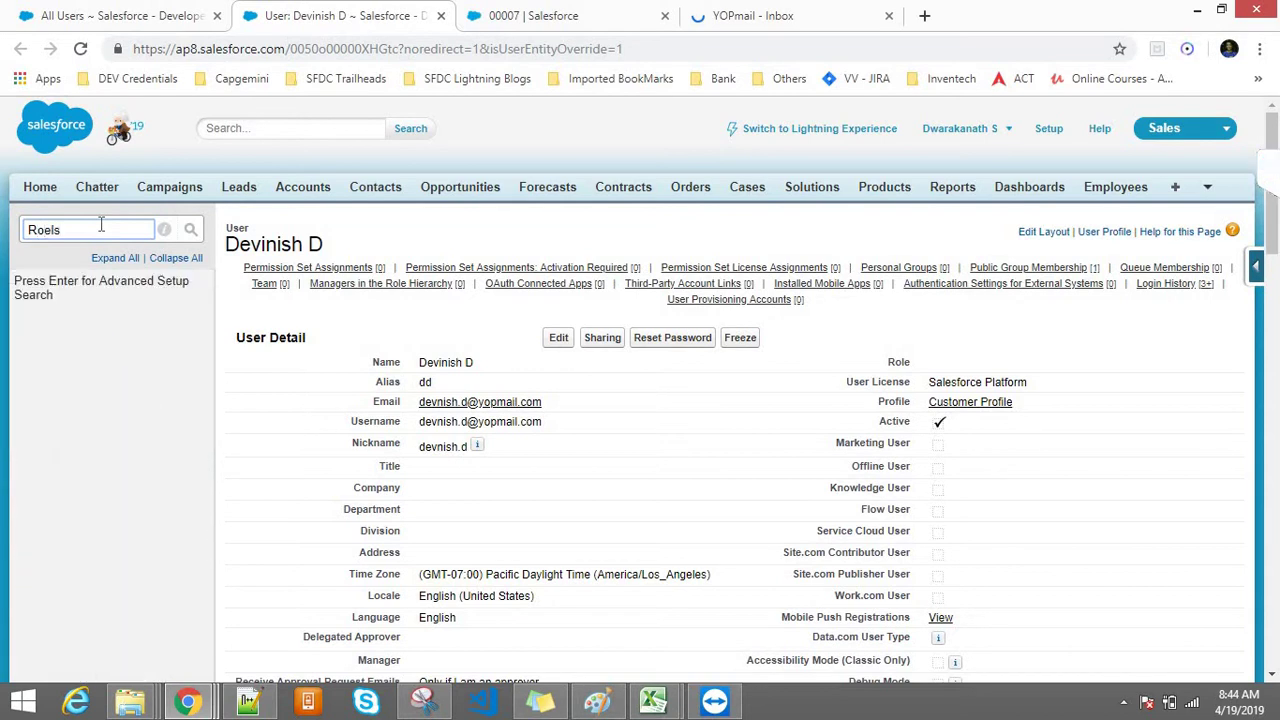
type("le")
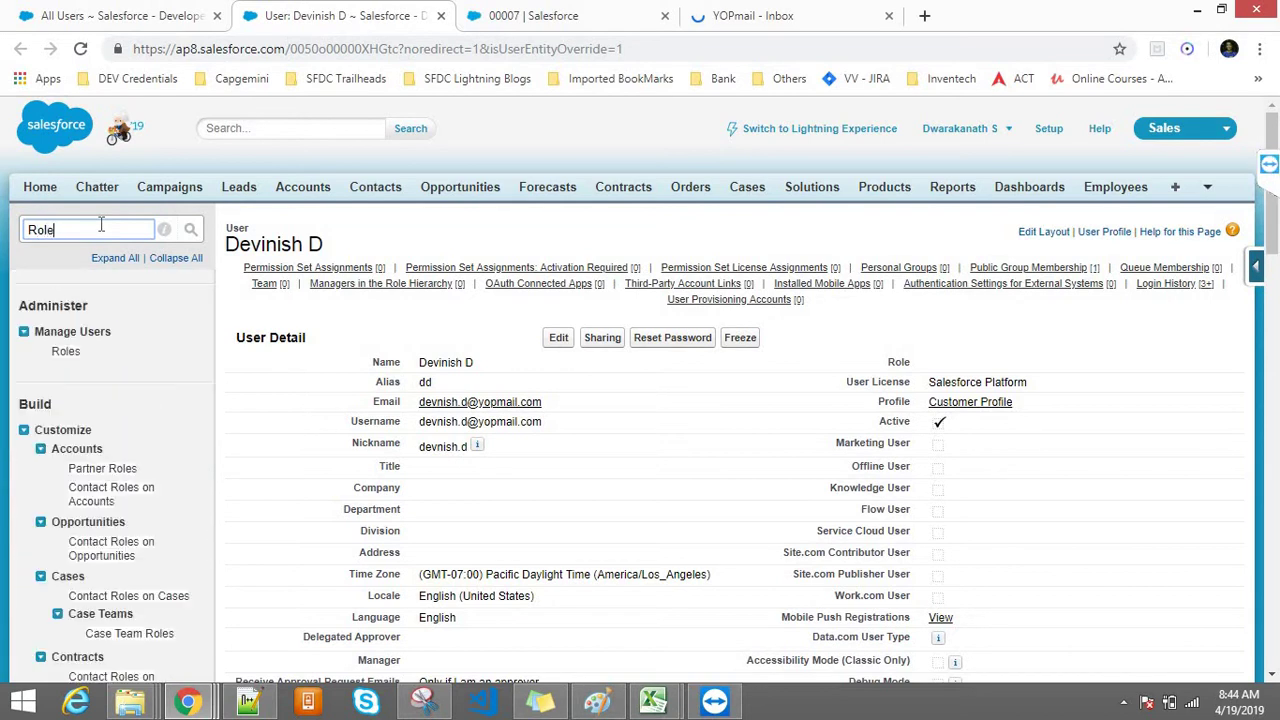
left_click(65, 354)
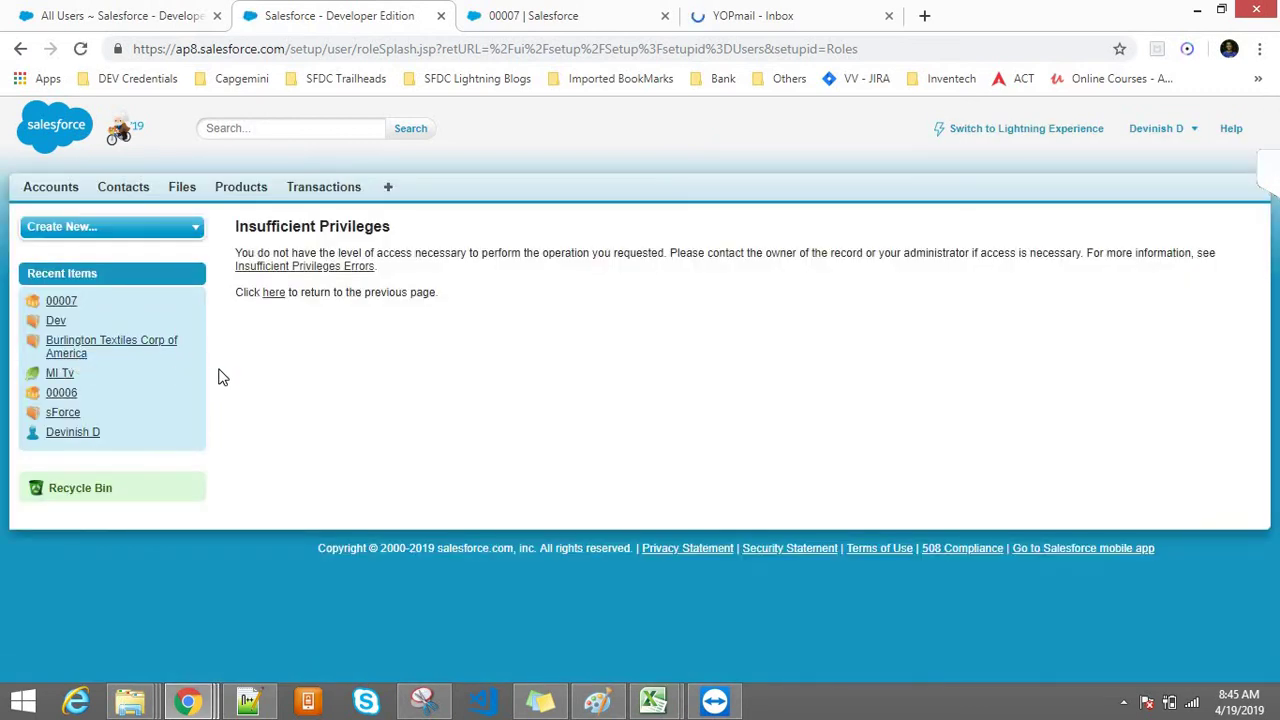
Step: Log out the customer user and sign in as admin via the Developer Editions bookmark
left_click(1170, 135)
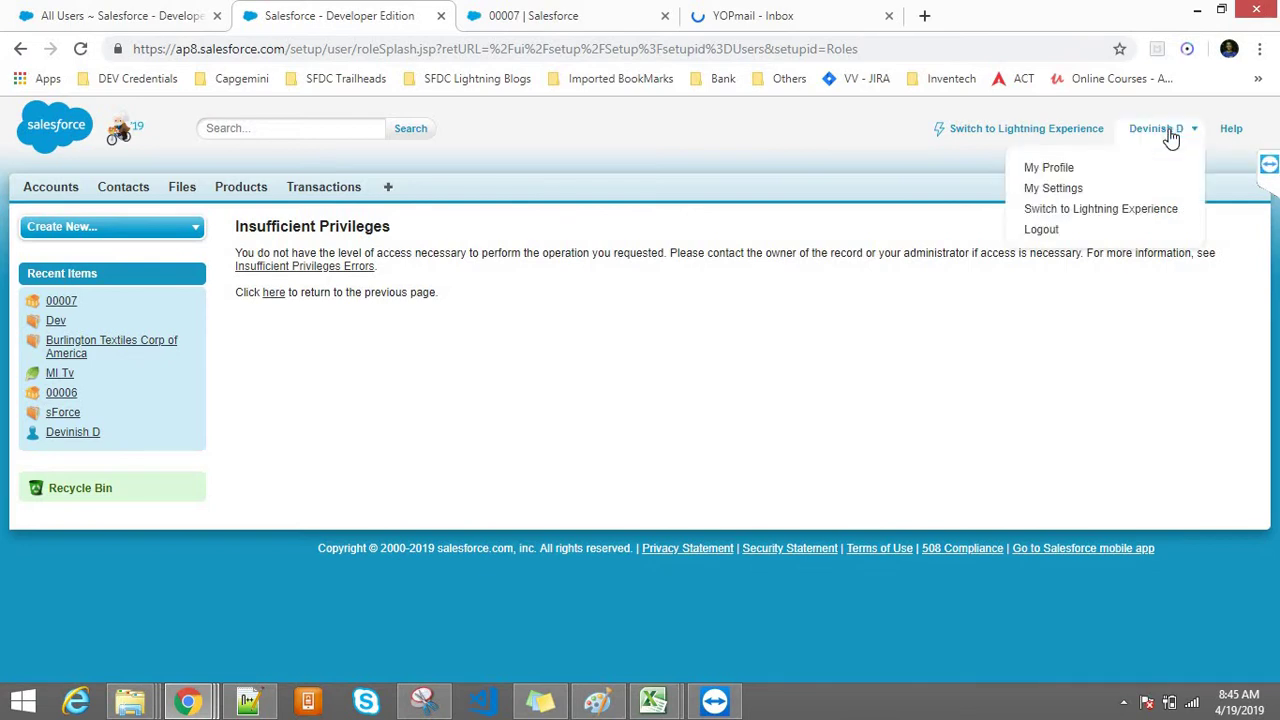
left_click(1036, 230)
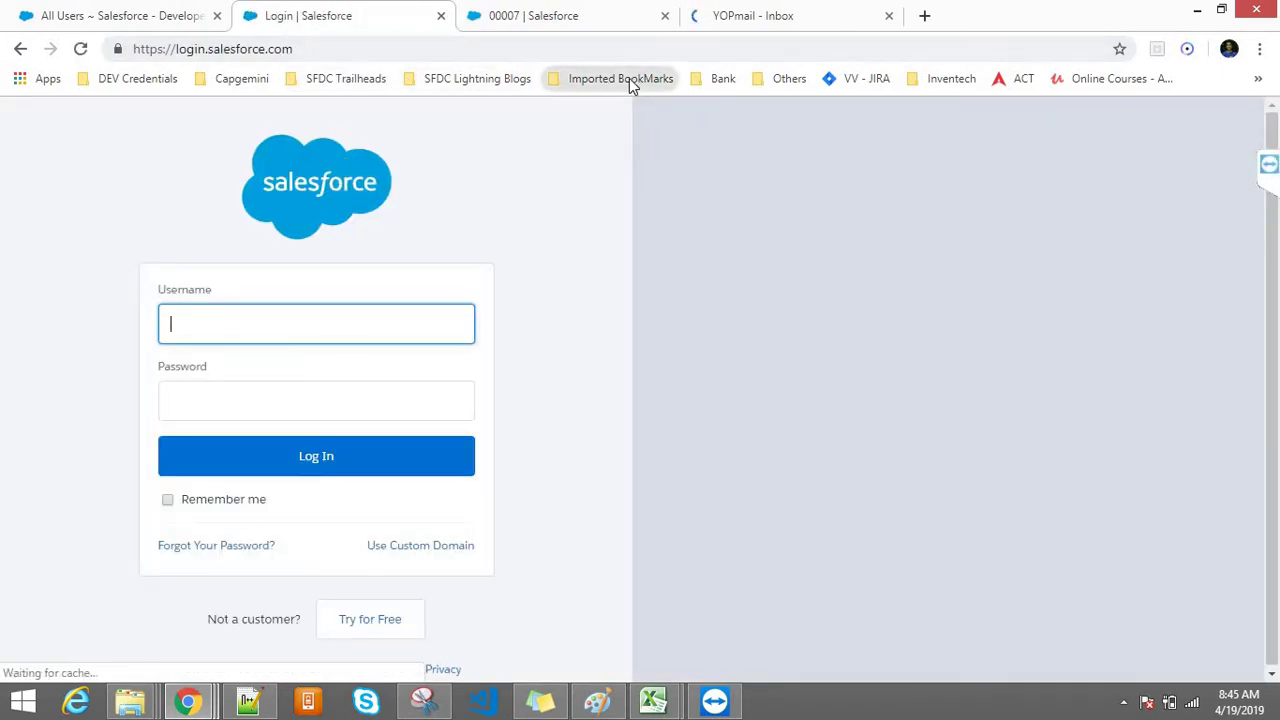
left_click(629, 78)
mouse_move(668, 242)
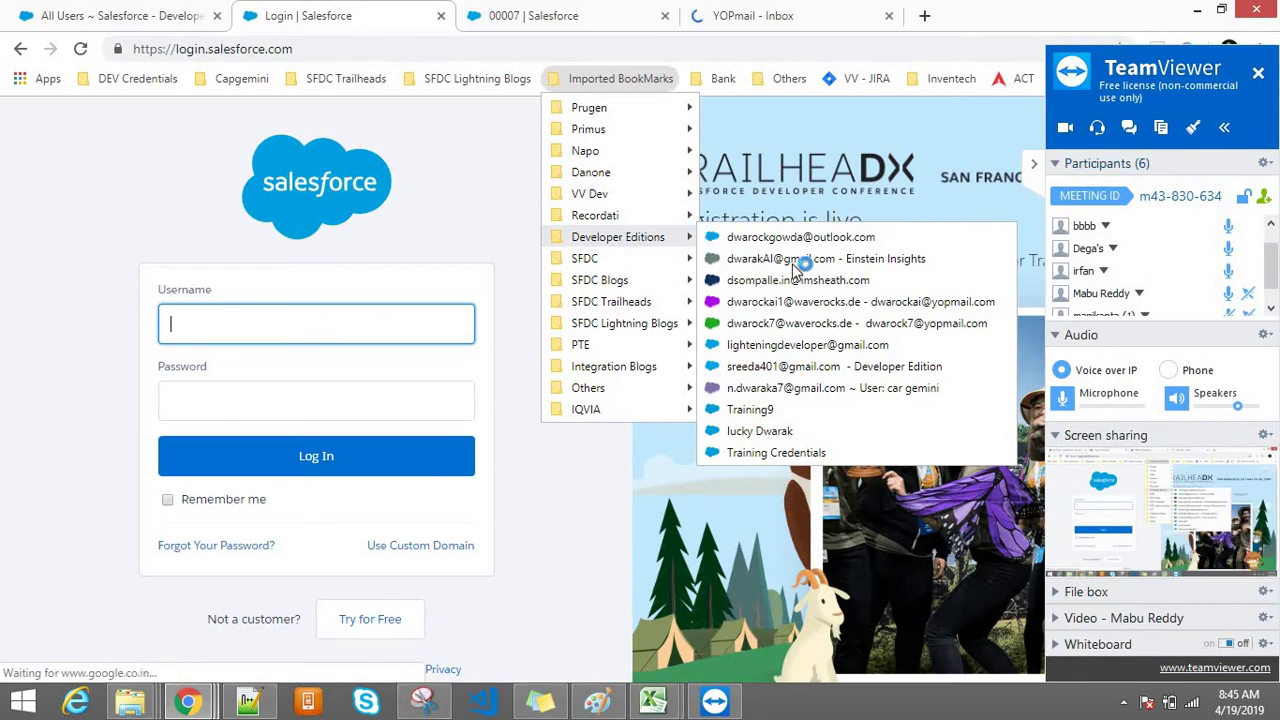
left_click(745, 409)
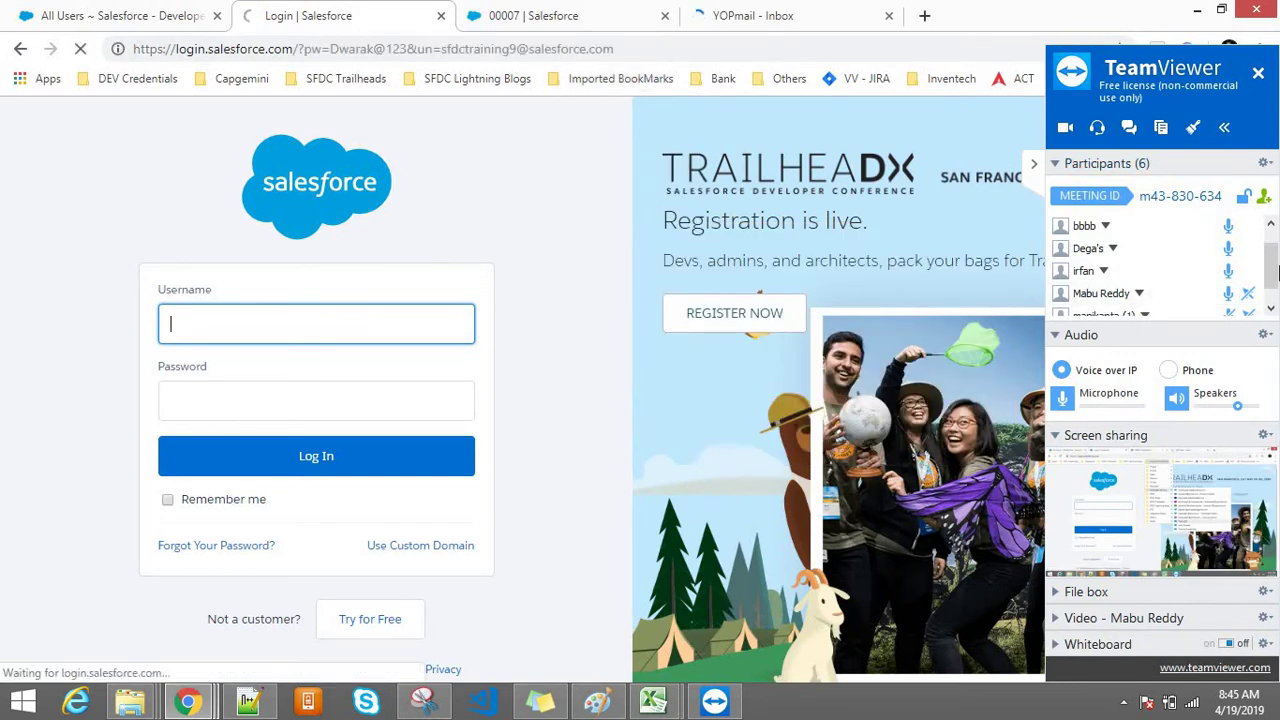
left_click_drag(1275, 277, 1272, 266)
left_click(1034, 164)
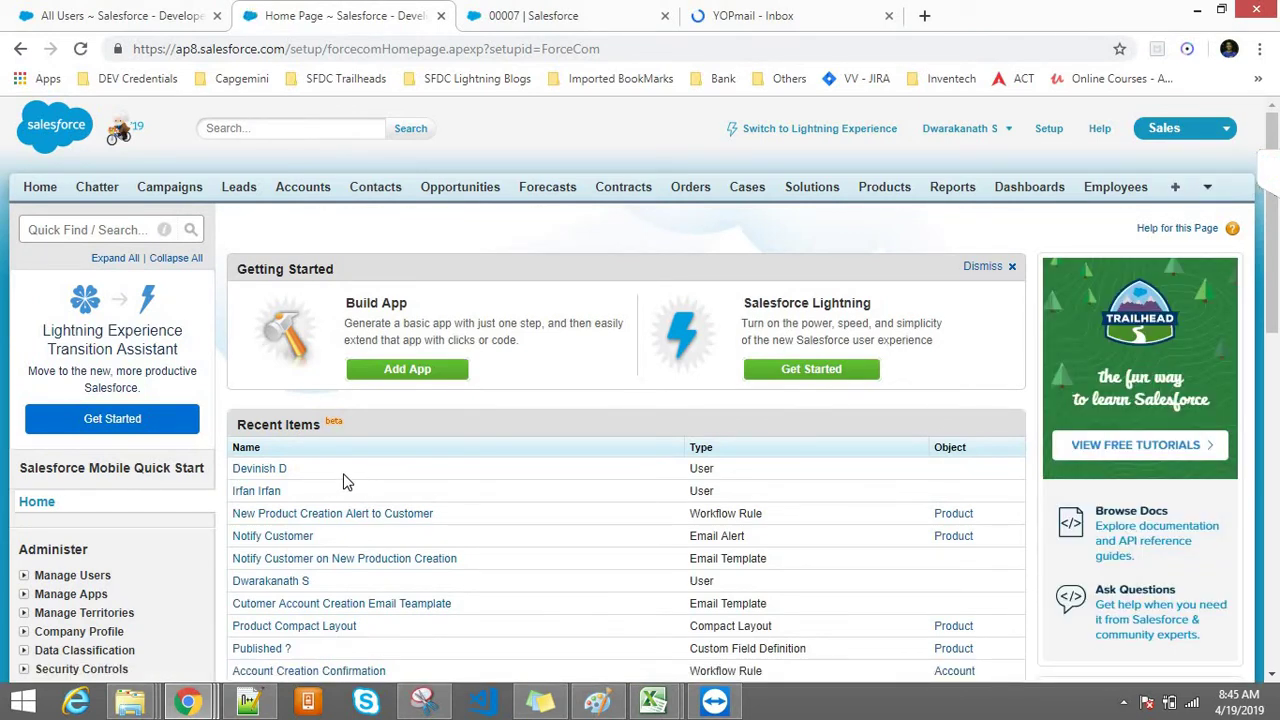
Step: Search 'roles' in Quick Find and open Manage Users > Roles
left_click(95, 229)
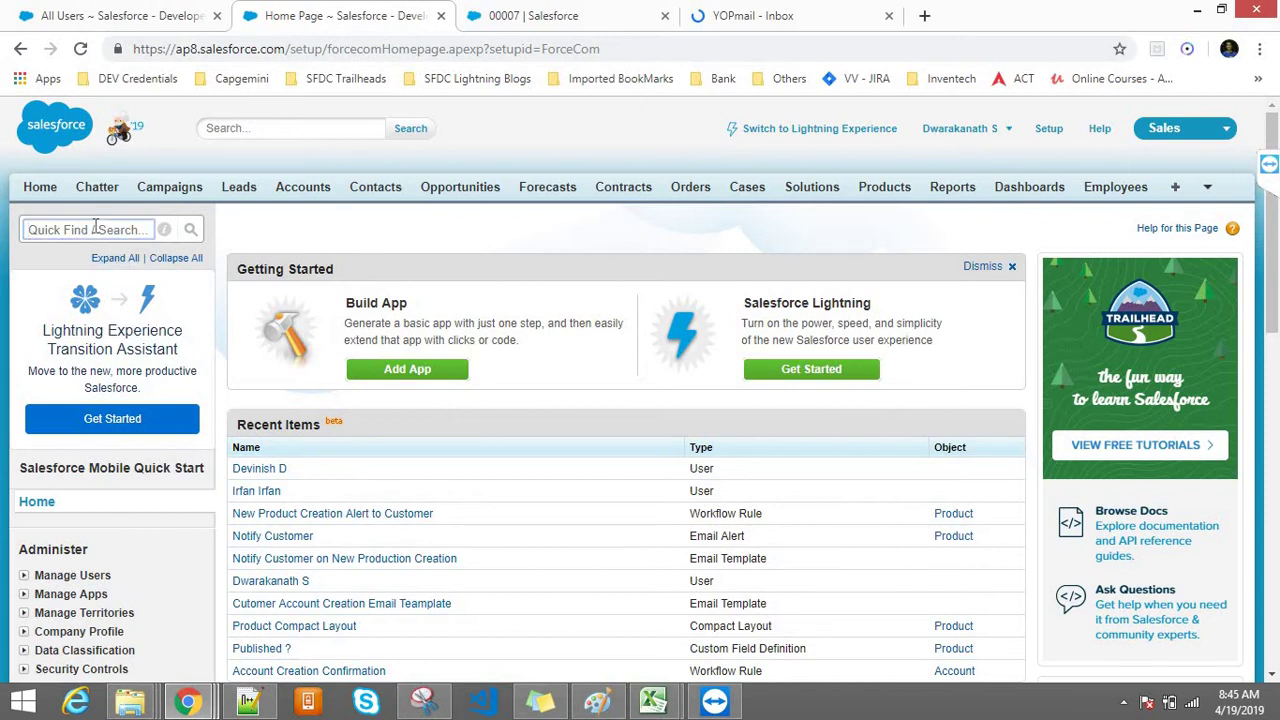
type("roles")
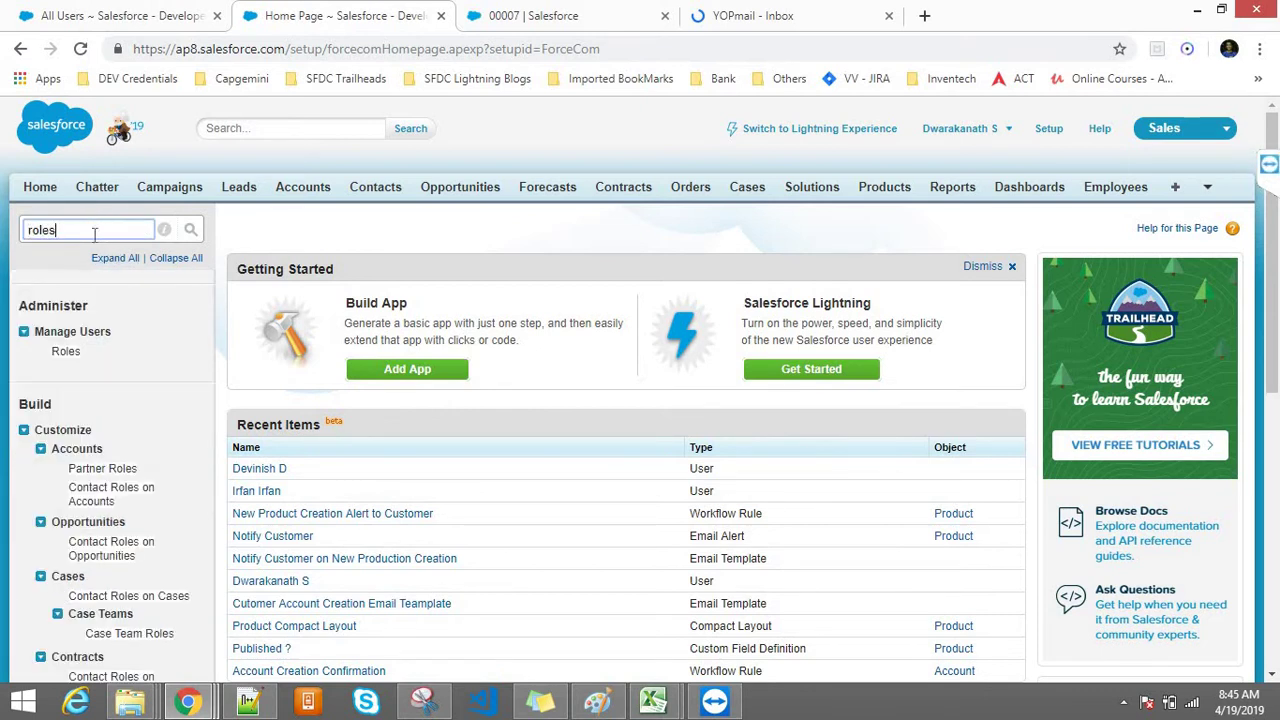
left_click(65, 352)
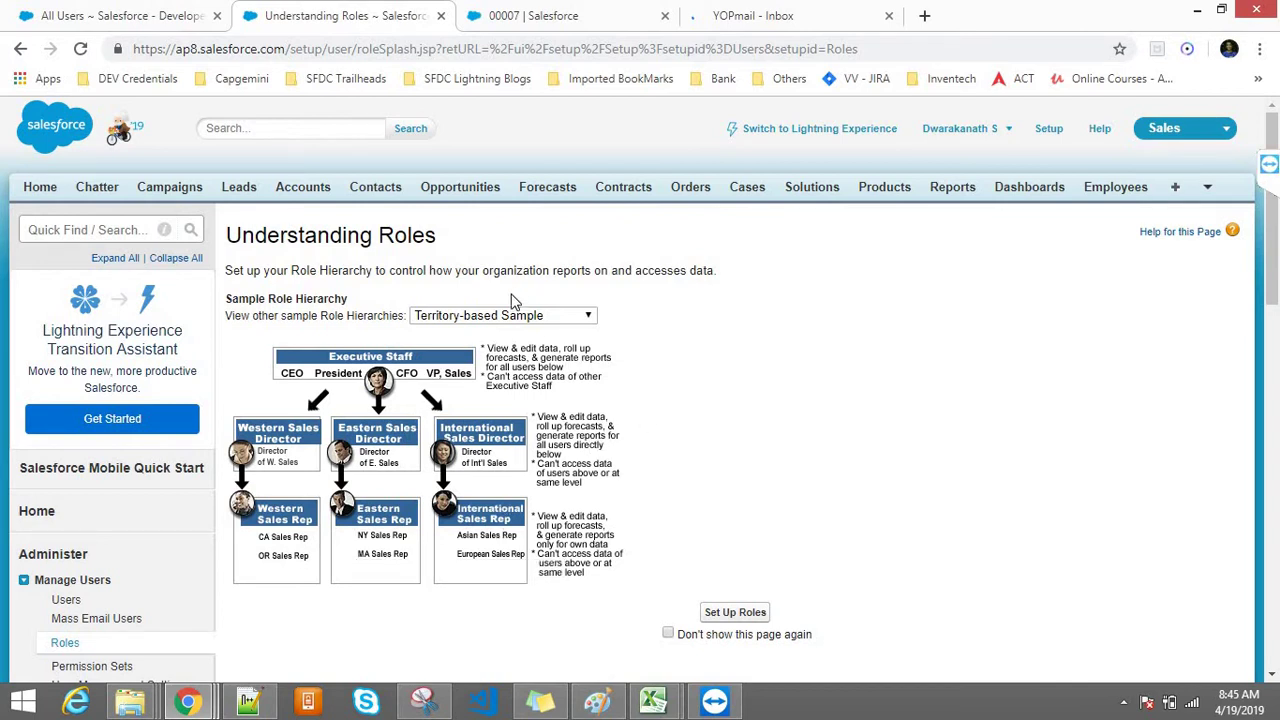
Step: Compare the Product-based and Company Size-based sample hierarchies, ending on Product-based
left_click(503, 318)
left_click(500, 346)
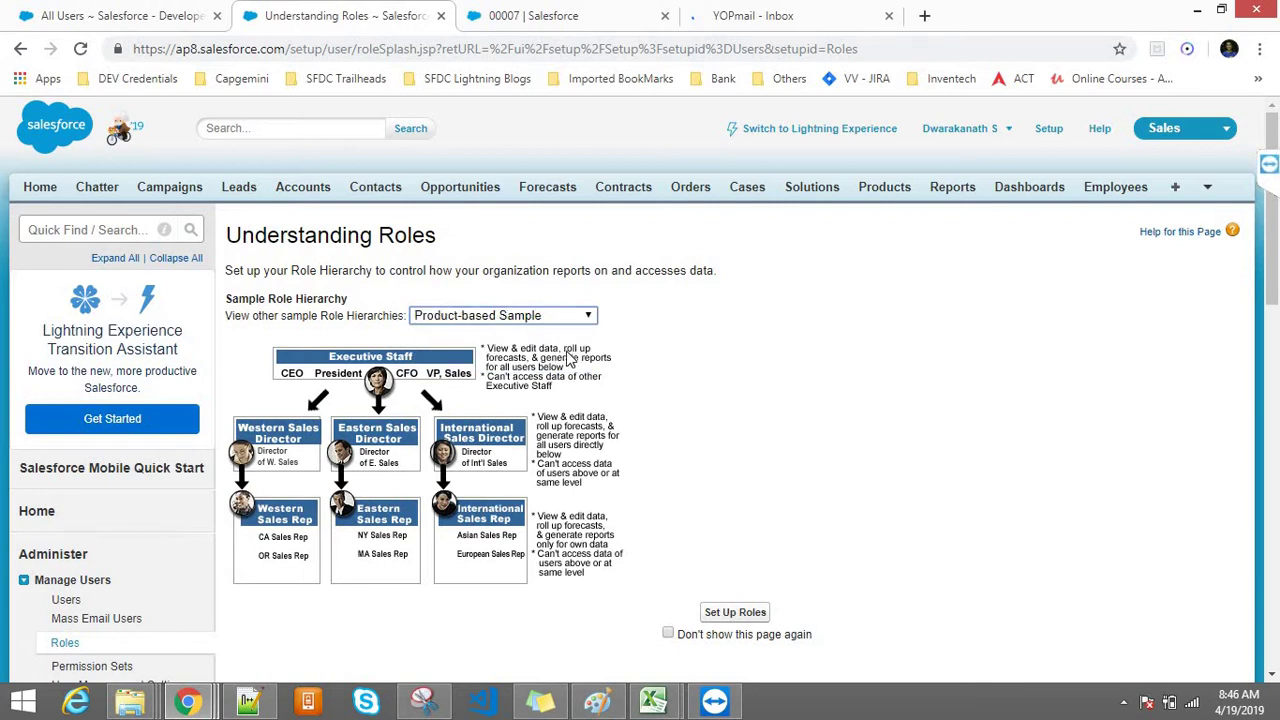
left_click(492, 316)
left_click(470, 364)
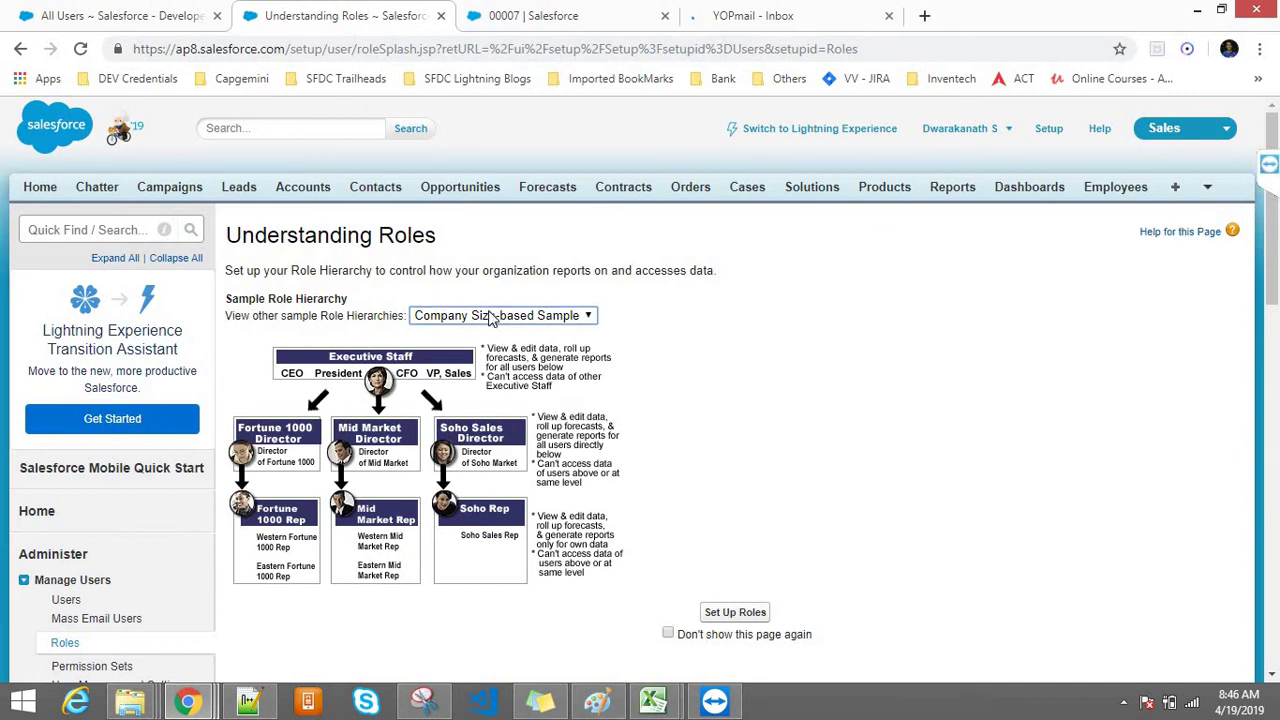
left_click(492, 316)
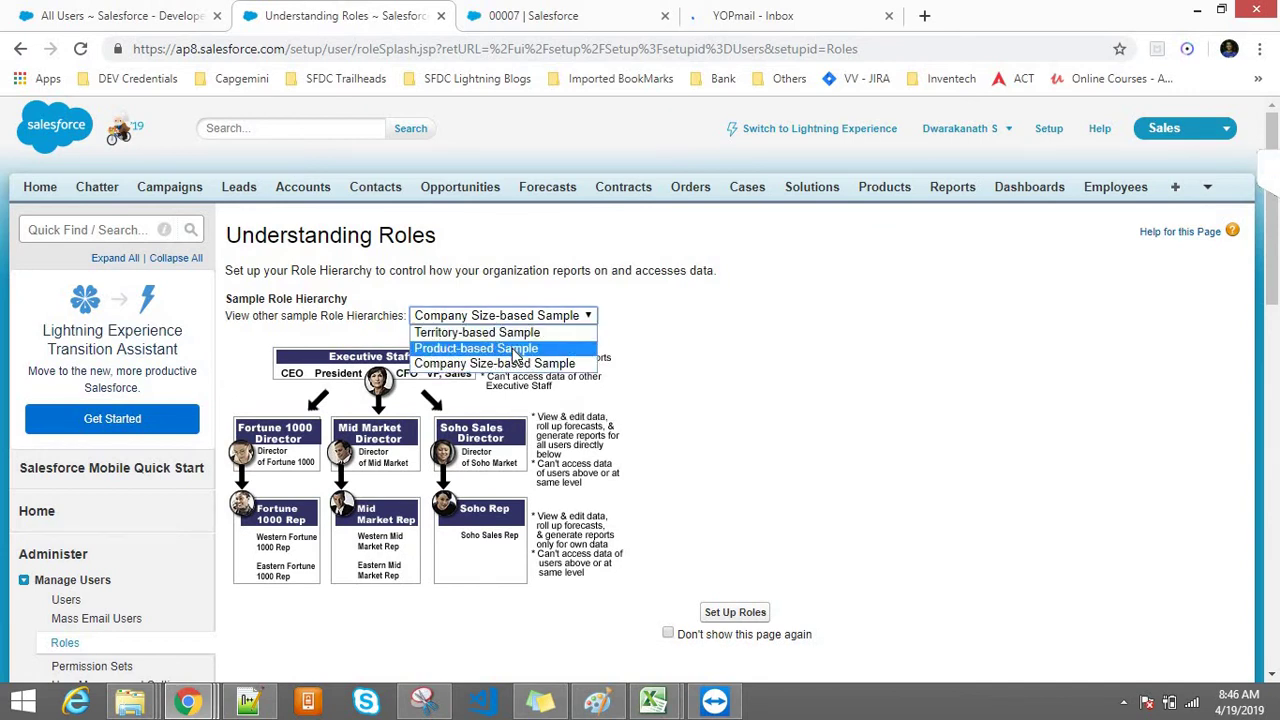
left_click(513, 350)
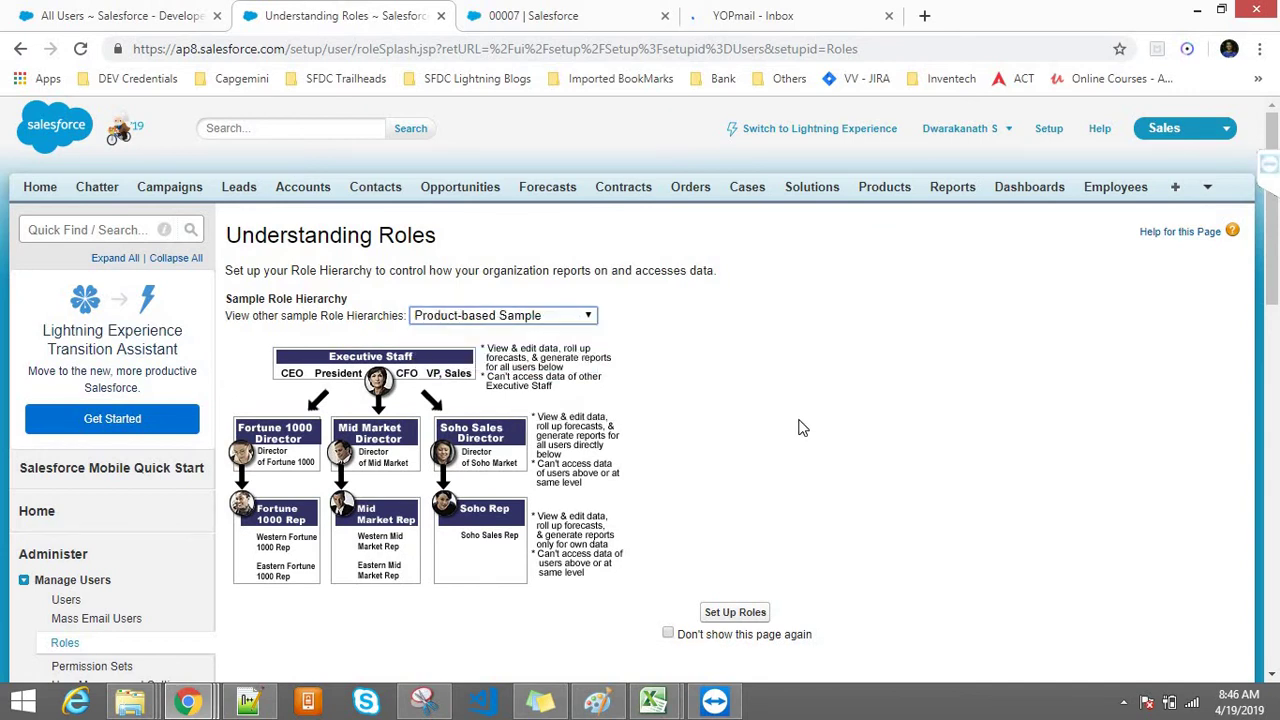
Step: Go on to set up the organisation's roles and expand CEO beneath DS
left_click(733, 612)
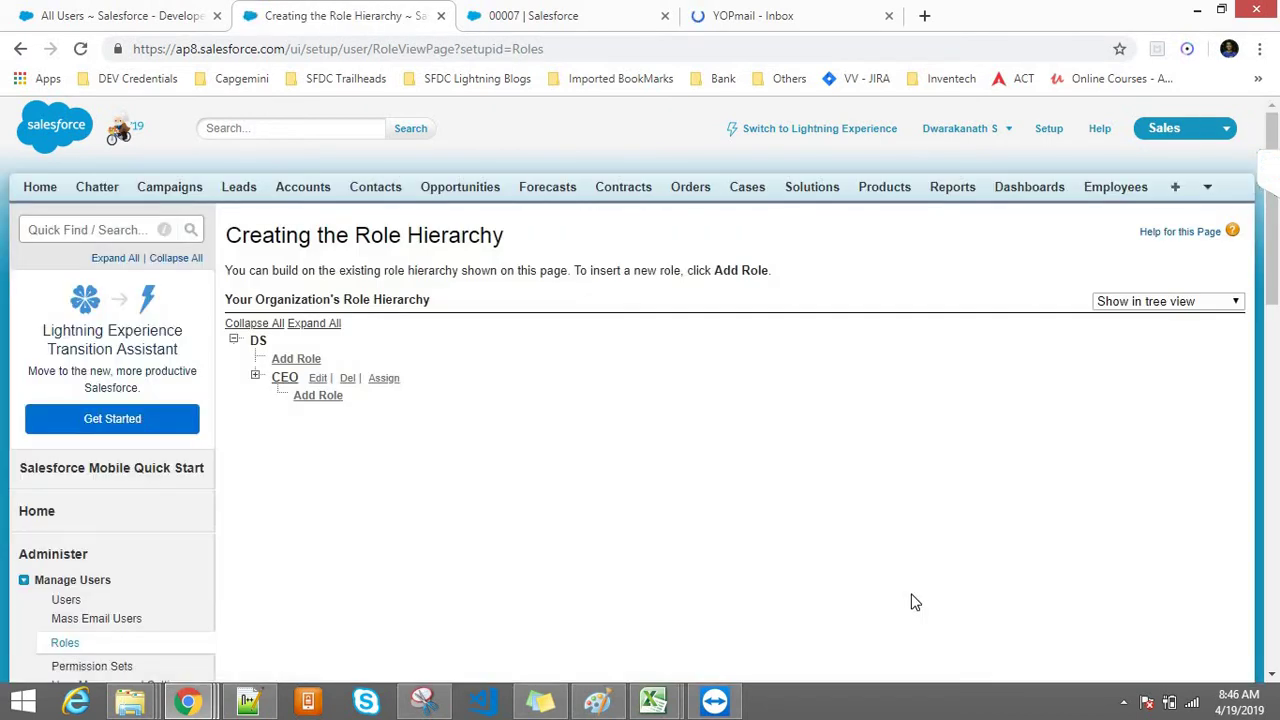
left_click_drag(270, 340, 246, 344)
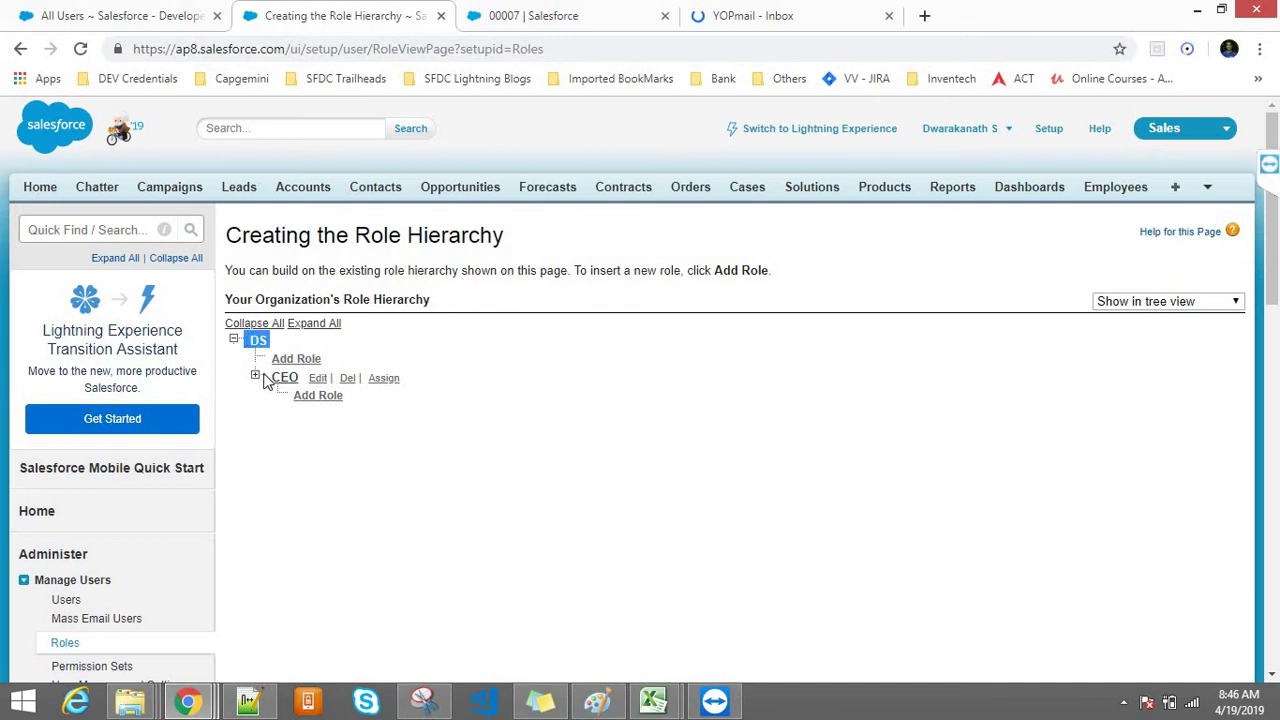
left_click(256, 378)
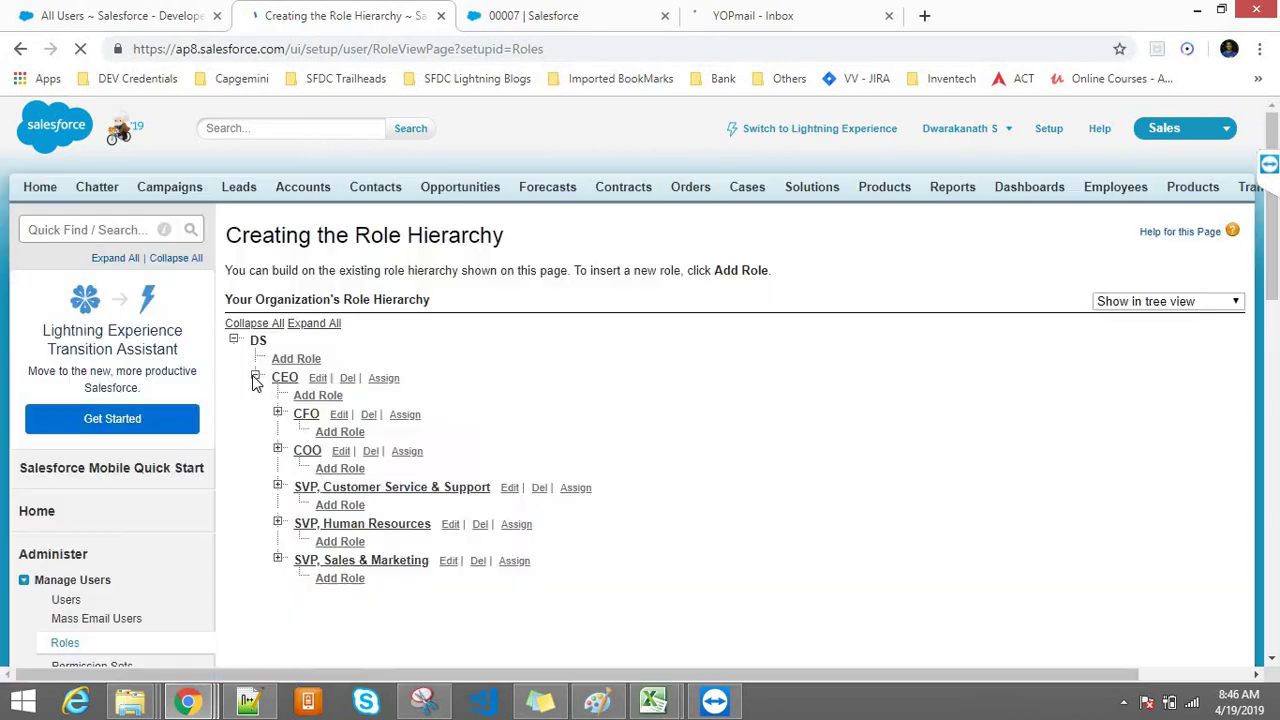
Step: Expand the CEO branch and scroll through its CFO, COO and SVP roles
left_click(255, 377)
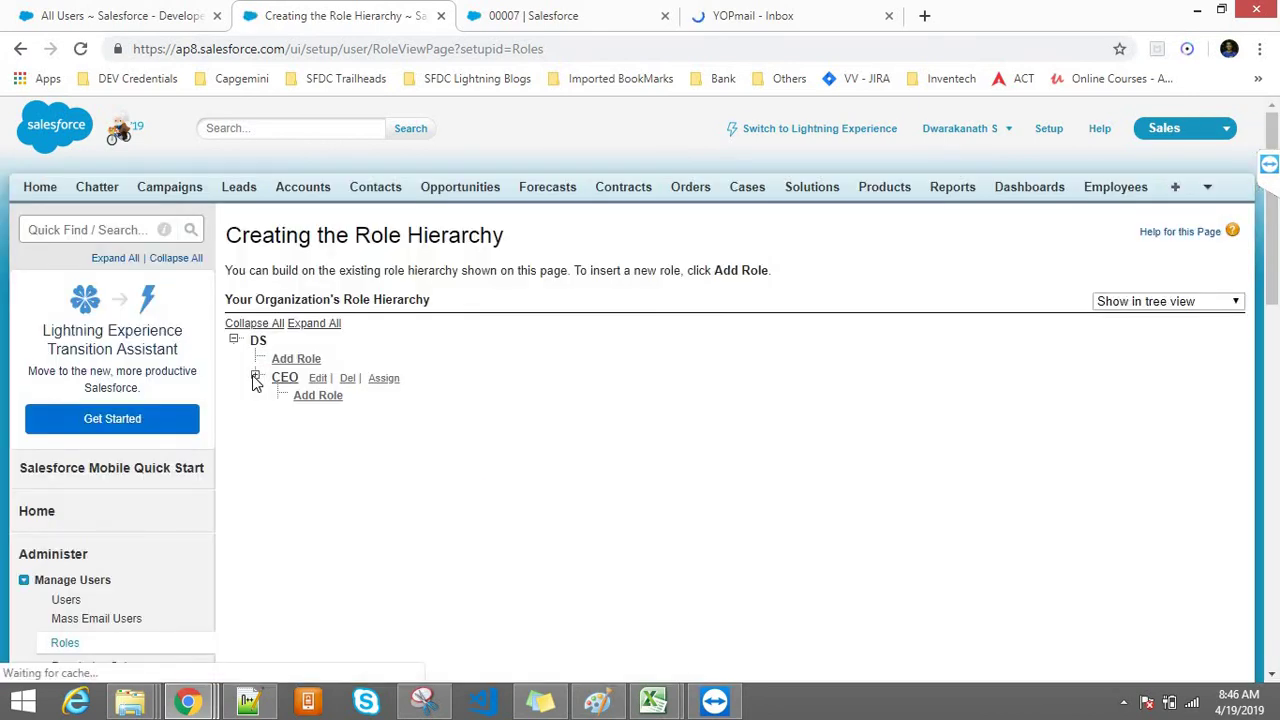
left_click(256, 378)
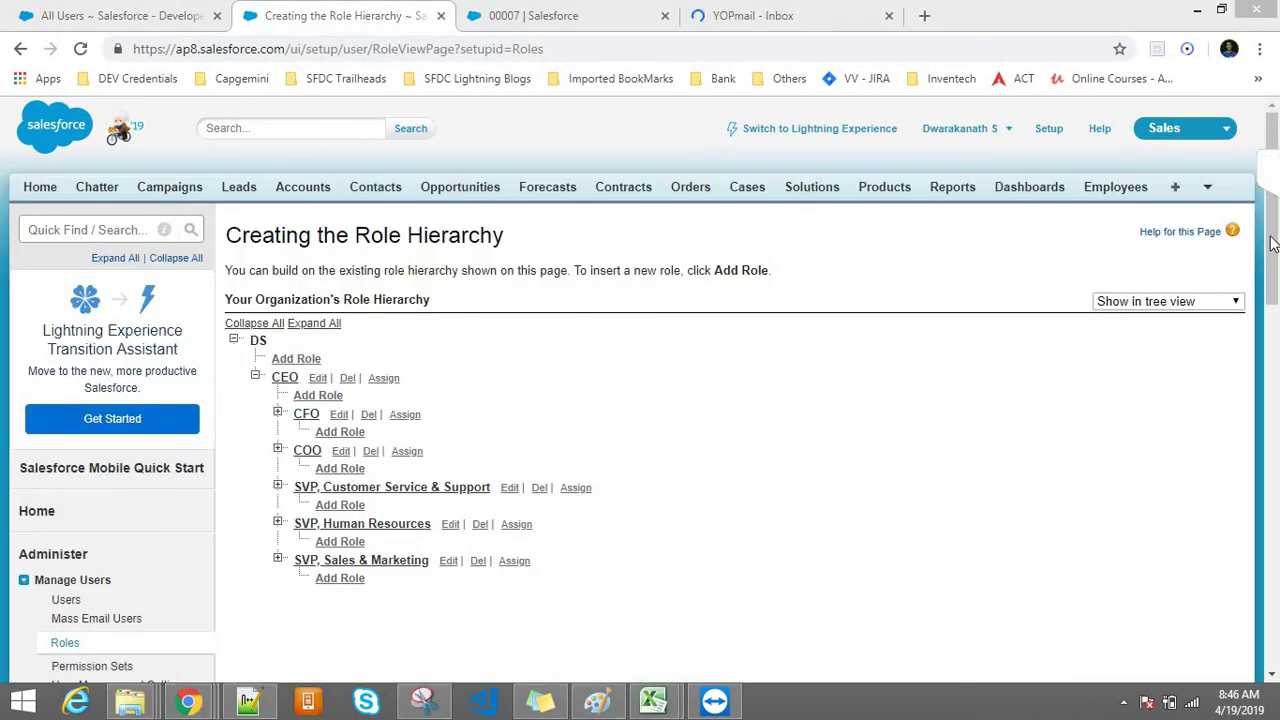
scroll(1270, 240, "down", 1)
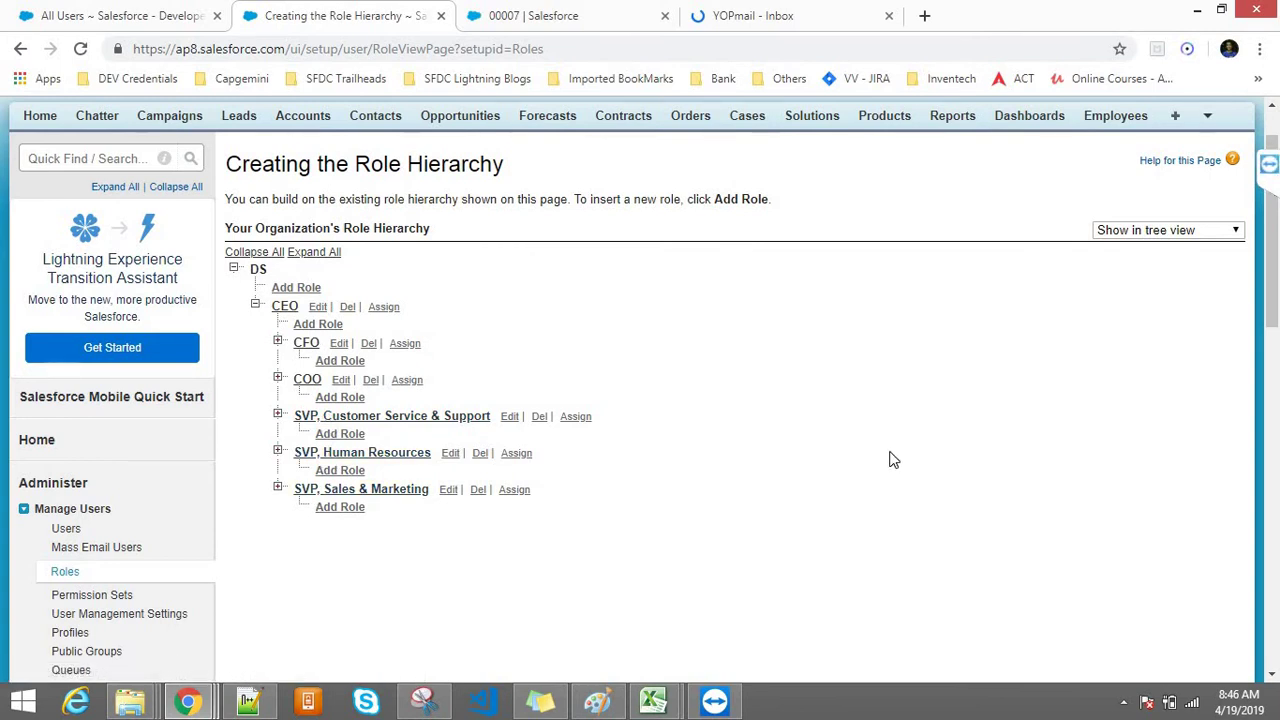
left_click_drag(1277, 335, 1270, 305)
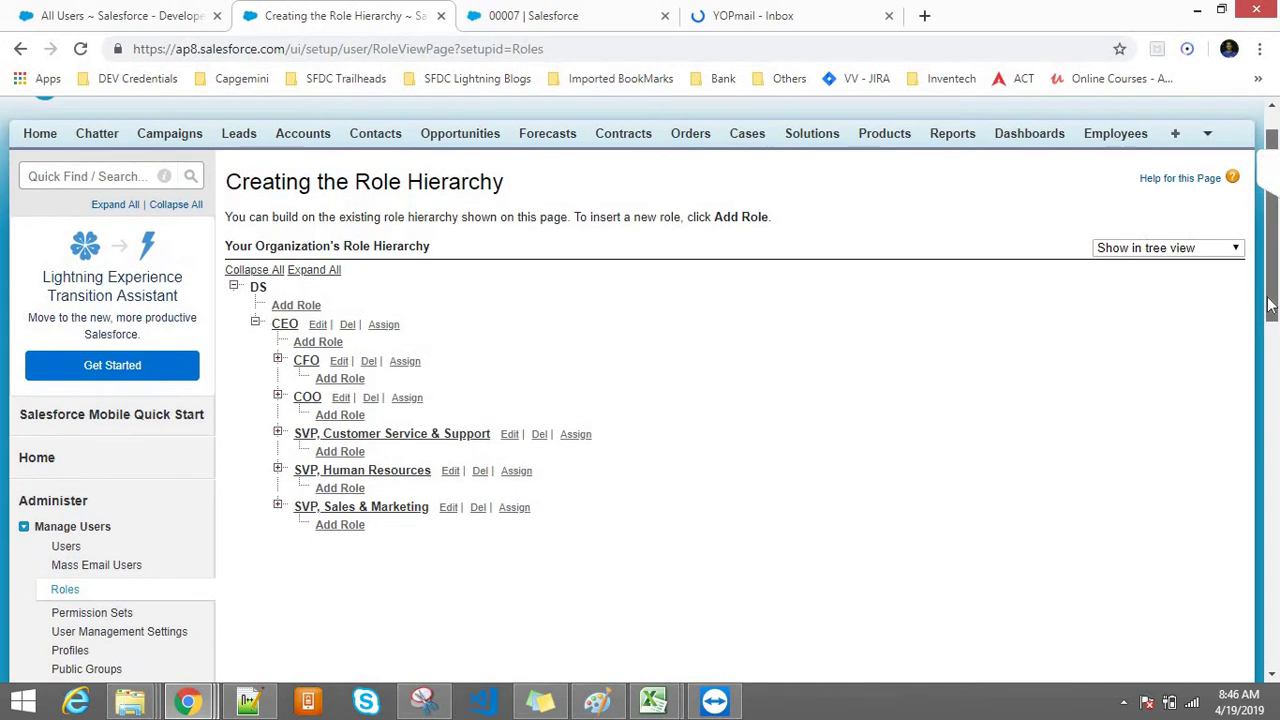
scroll(1240, 371, "down", 7)
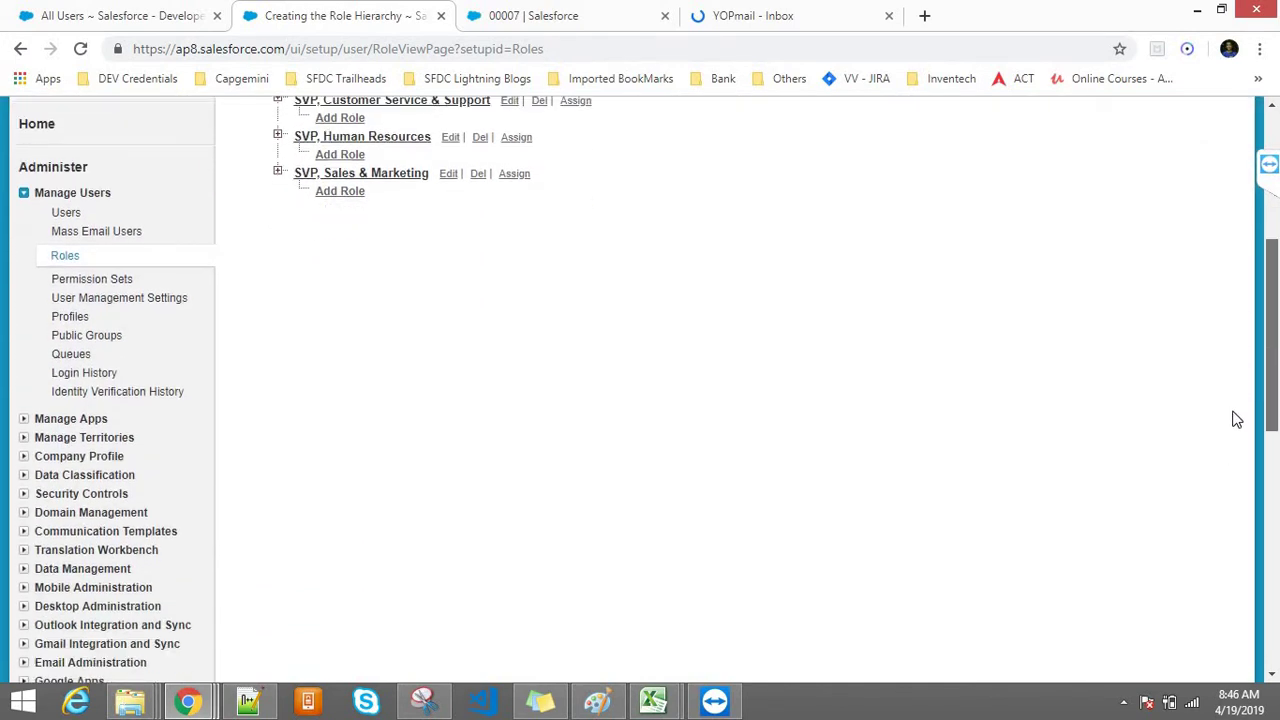
scroll(1240, 380, "up", 10)
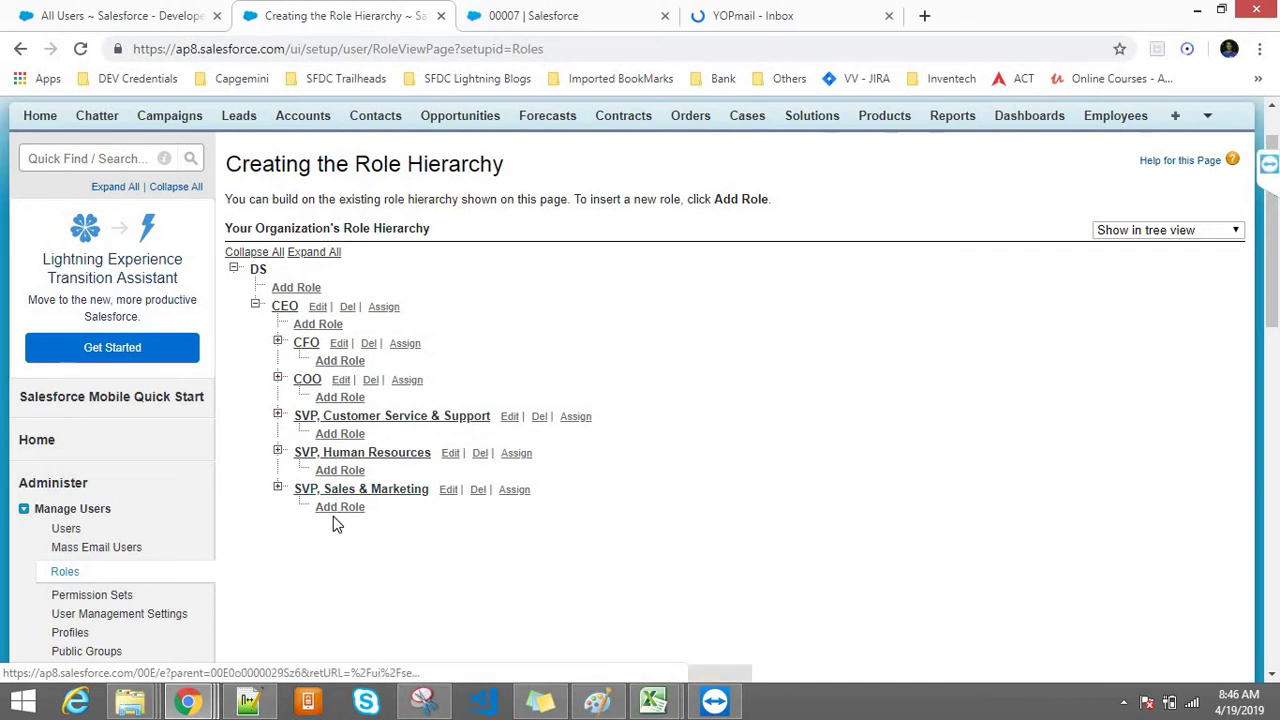
Step: Collapse the CEO branch and start a new role directly under DS
left_click(256, 305)
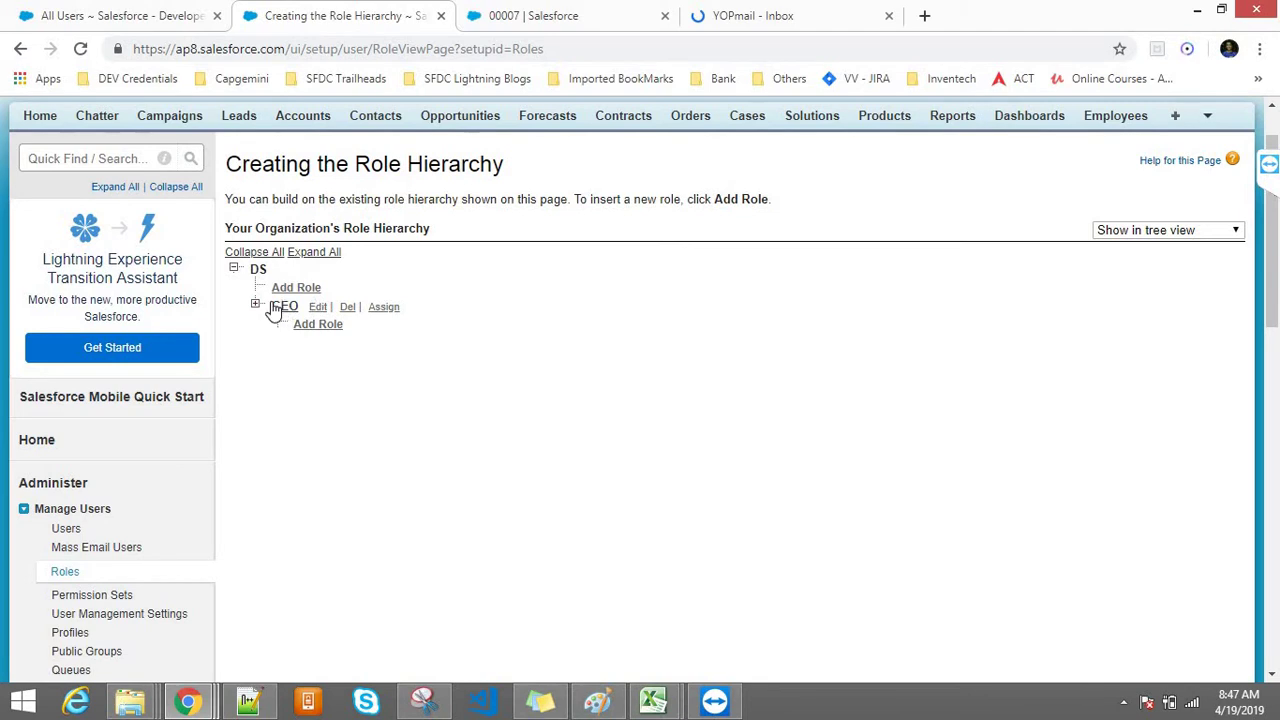
left_click(255, 306)
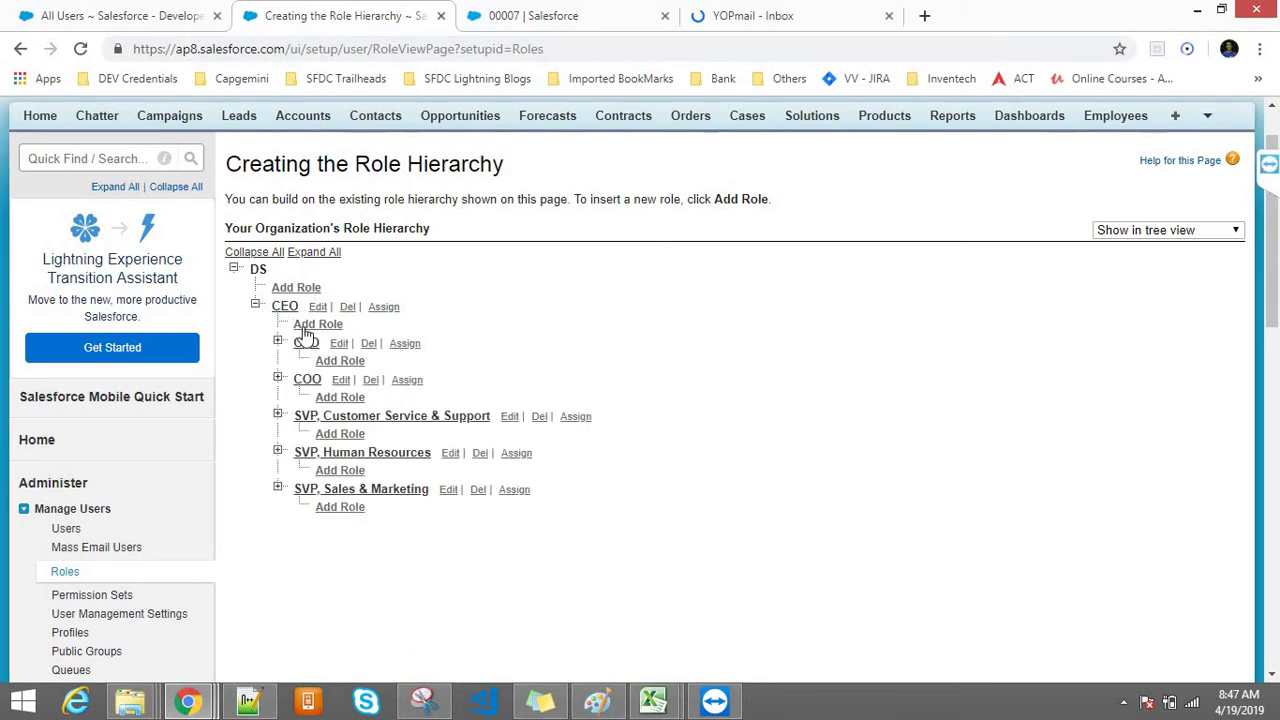
left_click(255, 306)
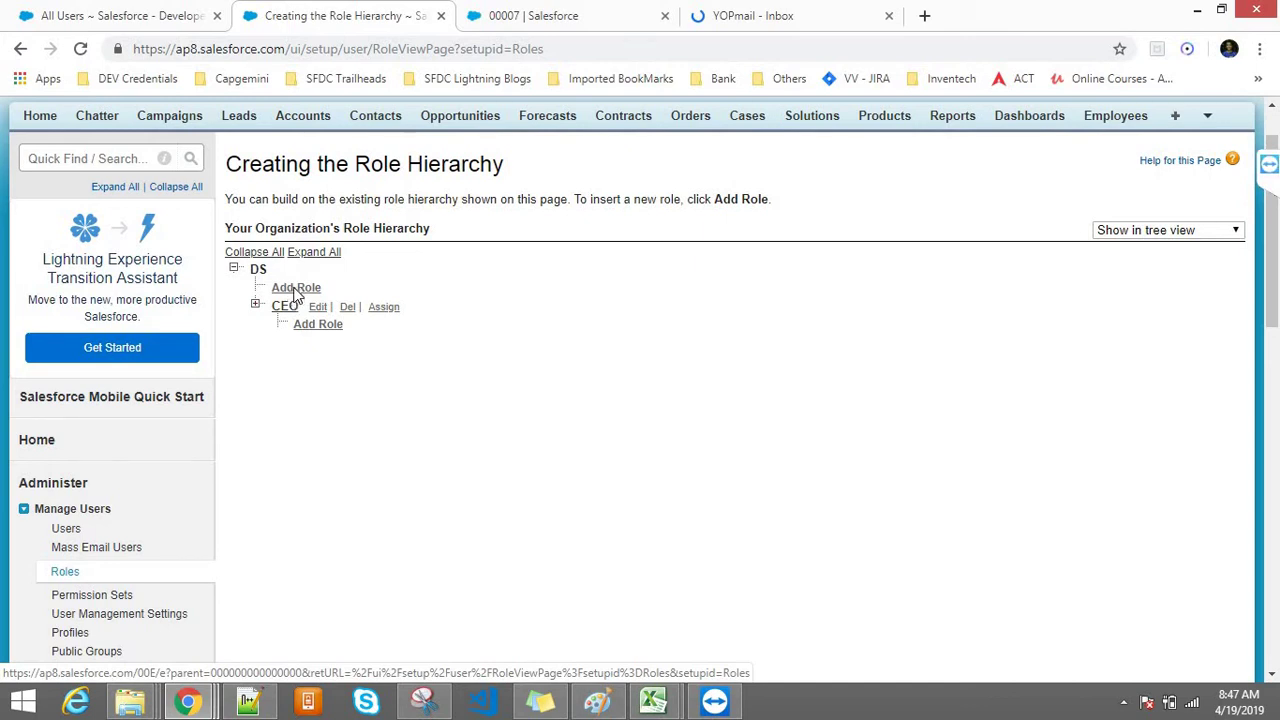
left_click(296, 289)
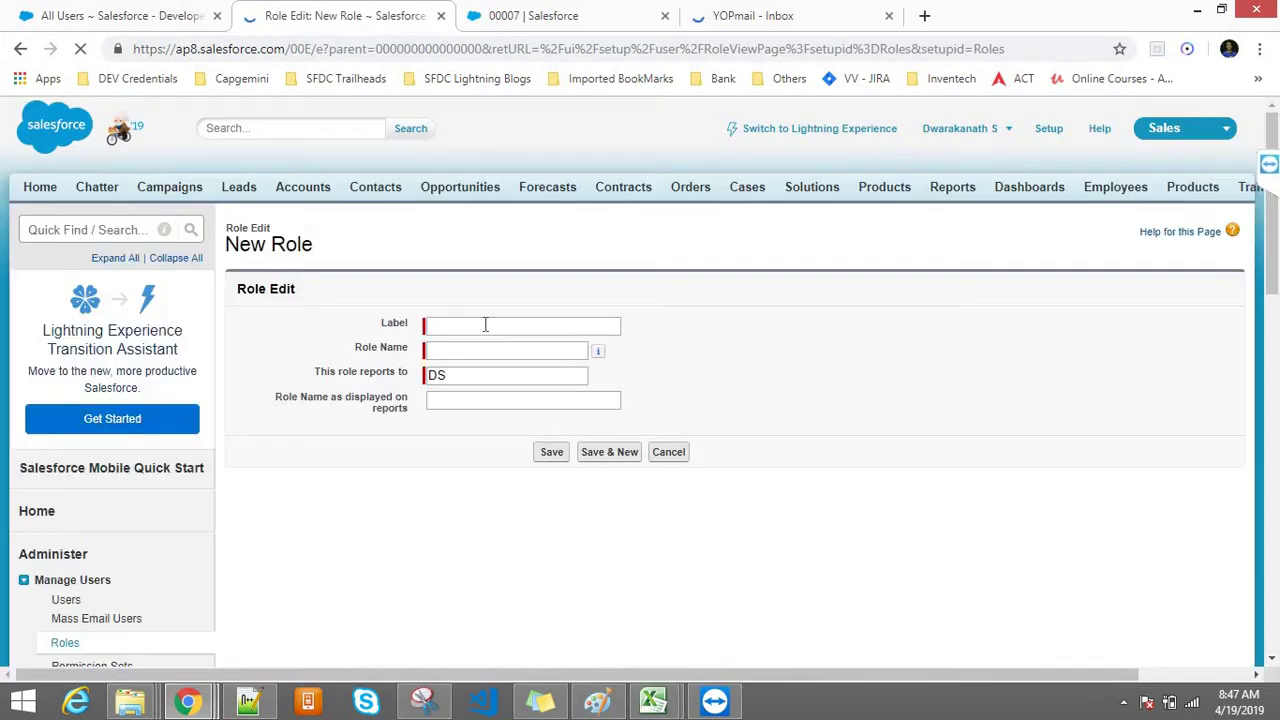
Step: Enter label 'DS Store Admin' so the role name fills as DS_Store_Admin, reporting to DS
left_click(486, 325)
type("DS")
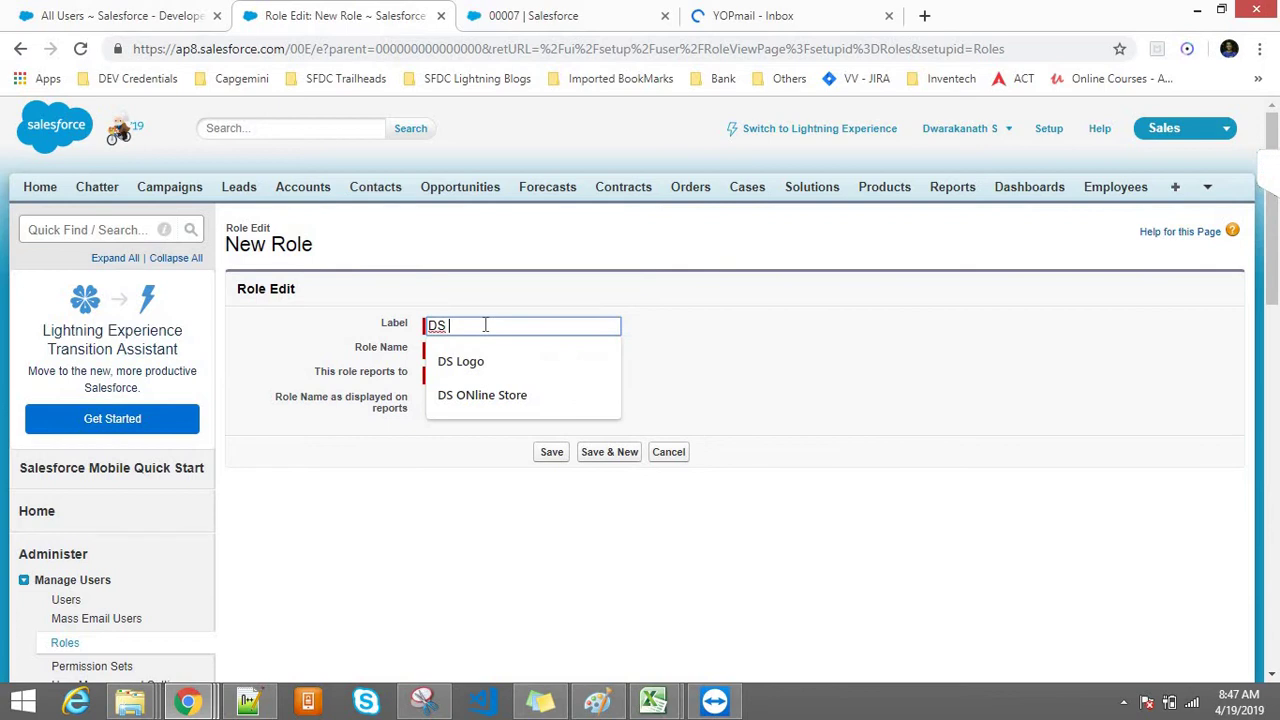
type(" Store A")
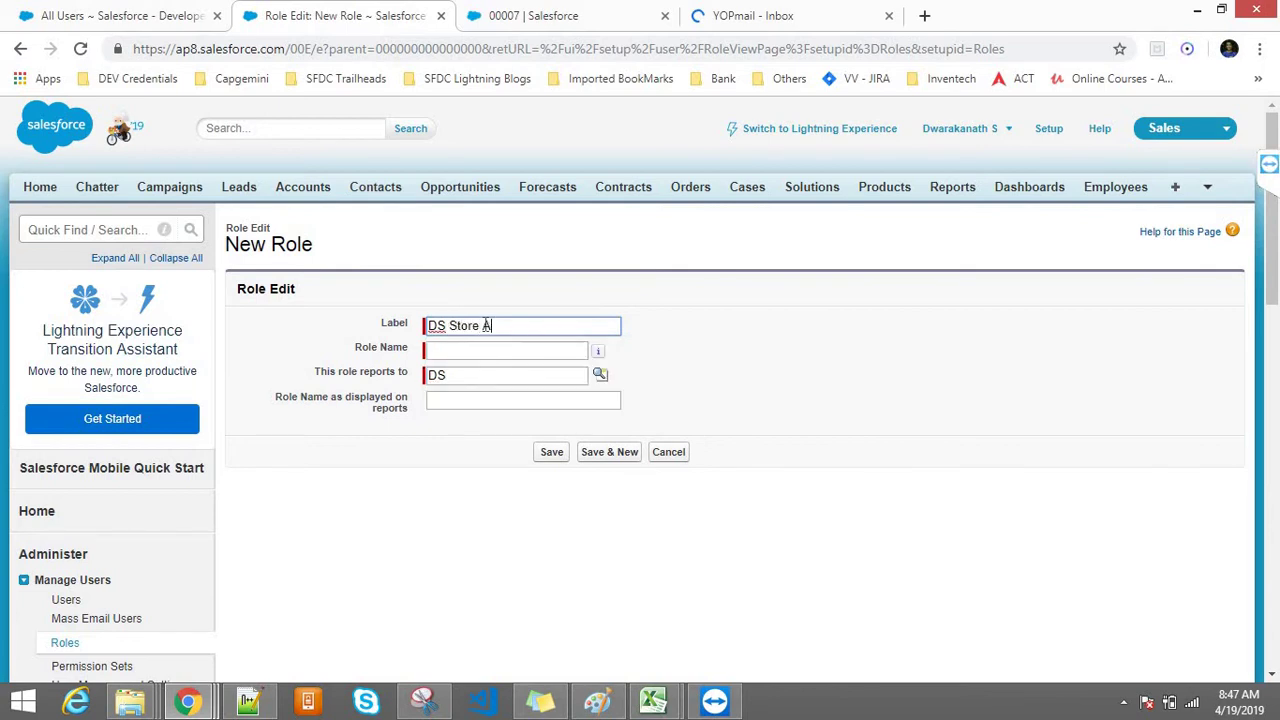
type("dmin")
key("Tab")
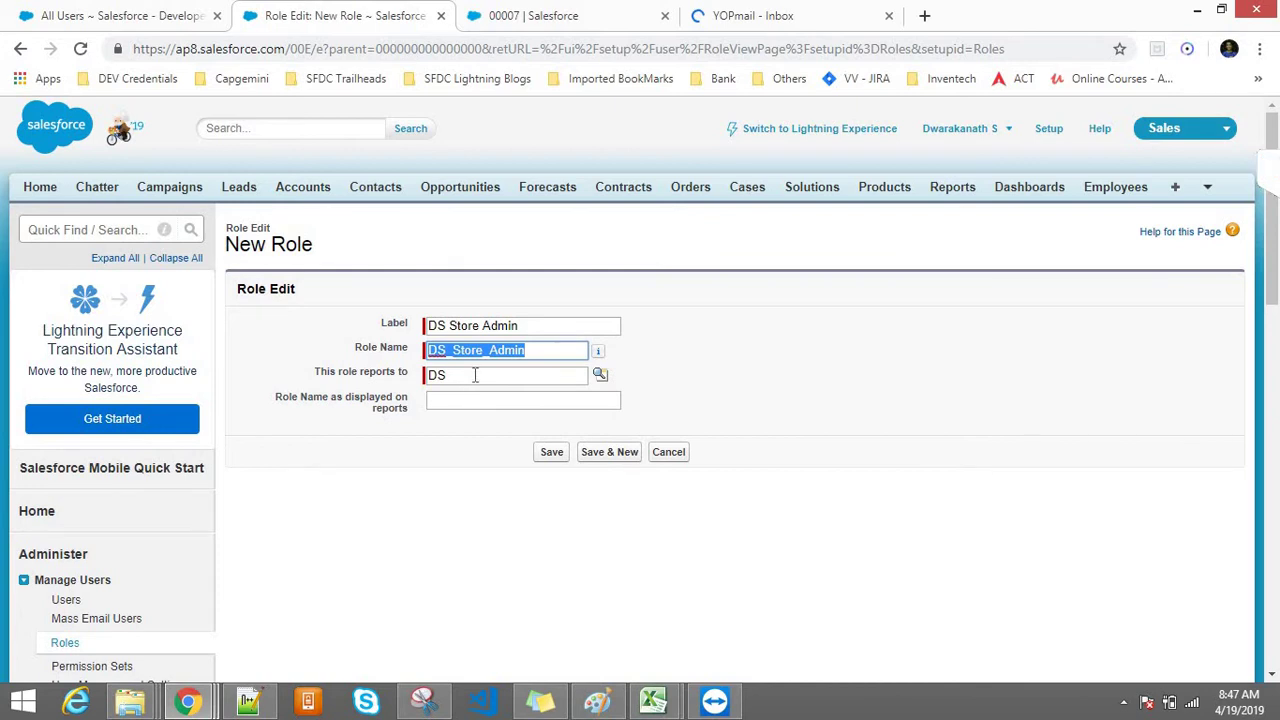
left_click(475, 375)
left_click(478, 400)
left_click_drag(313, 372, 410, 378)
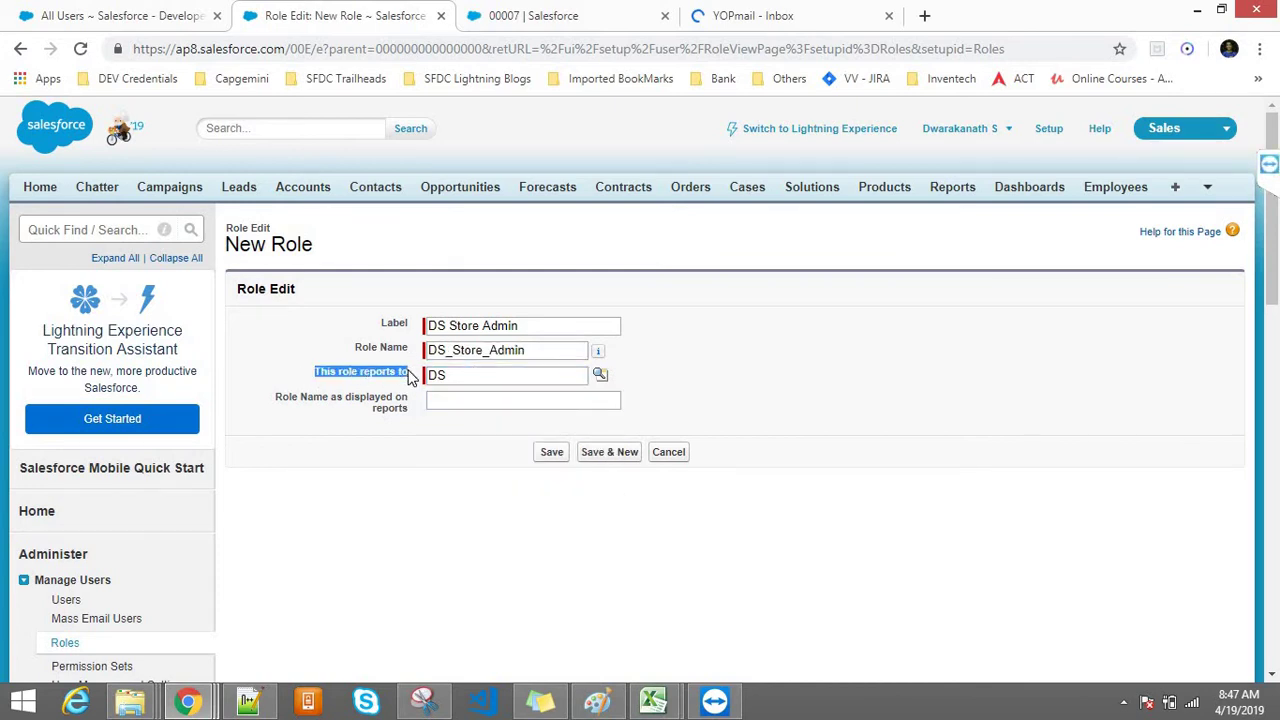
left_click(460, 375)
double_click(459, 376)
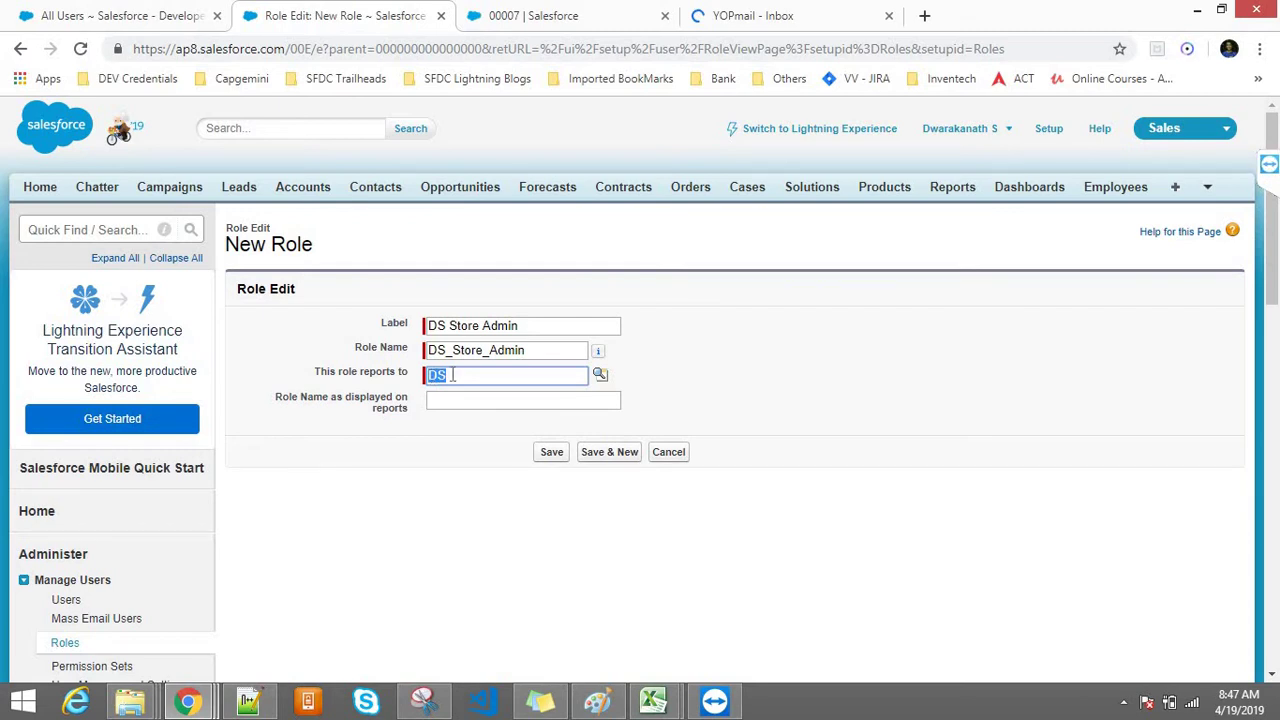
left_click(452, 374)
double_click(452, 374)
left_click_drag(313, 372, 424, 383)
double_click(458, 374)
Step: Fill the report display name with 'DS Store Admin' and save the role
left_click(452, 398)
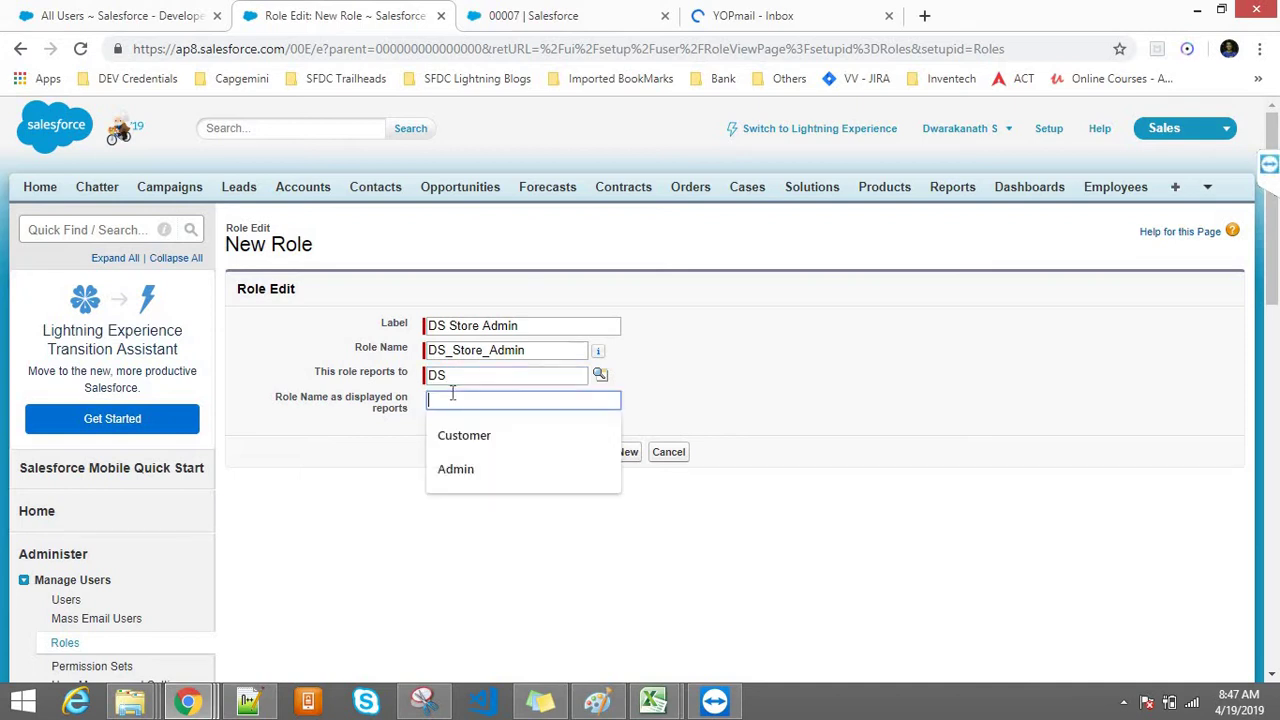
left_click(341, 439)
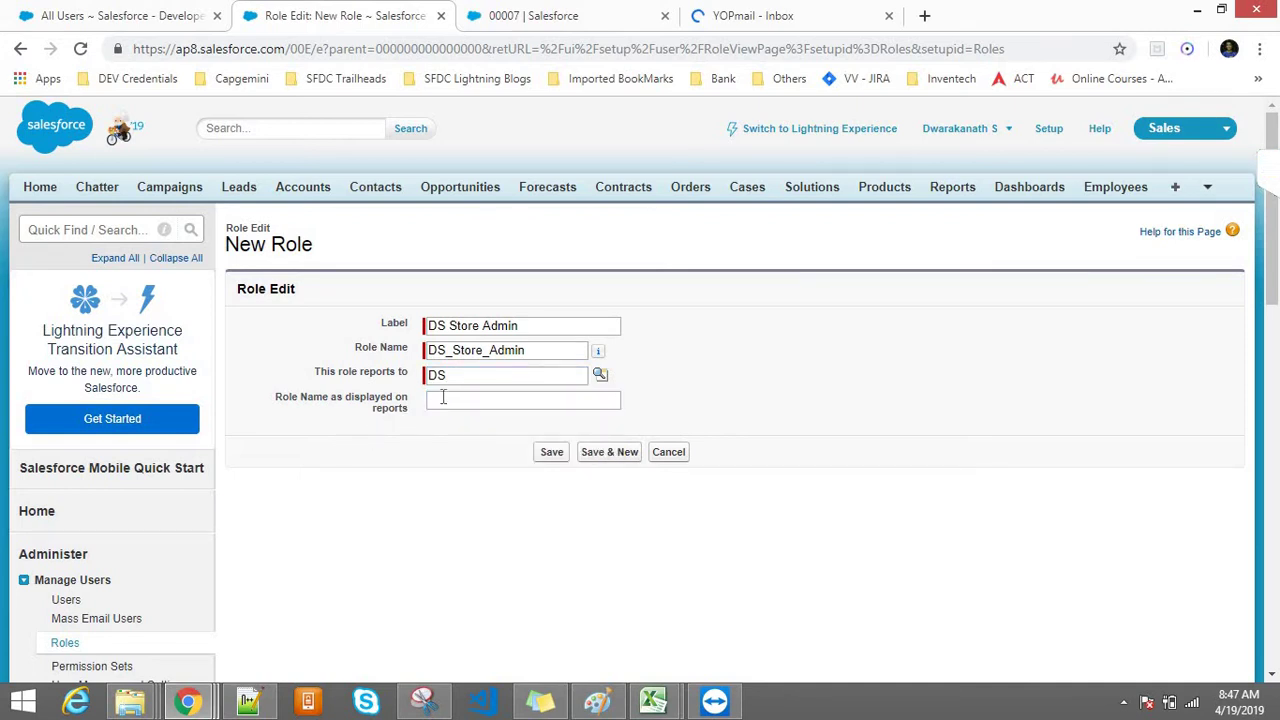
left_click(443, 398)
left_click(331, 455)
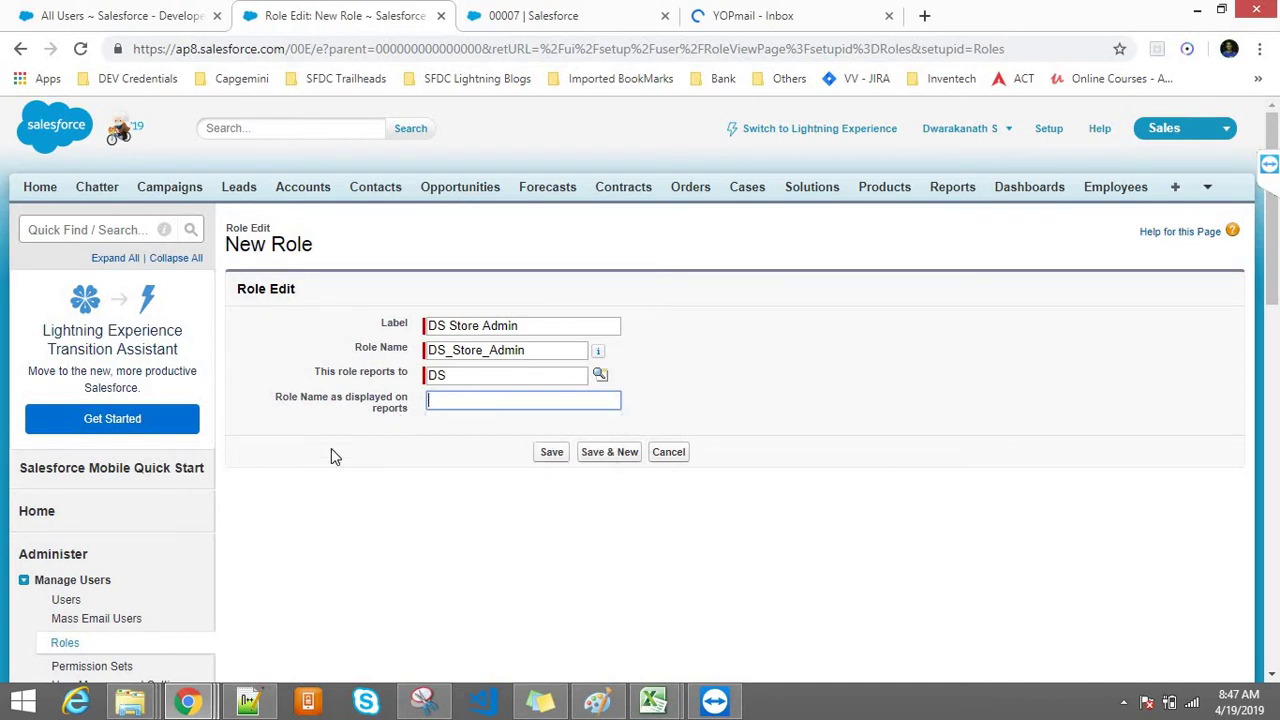
left_click(412, 414)
left_click_drag(414, 417, 265, 401)
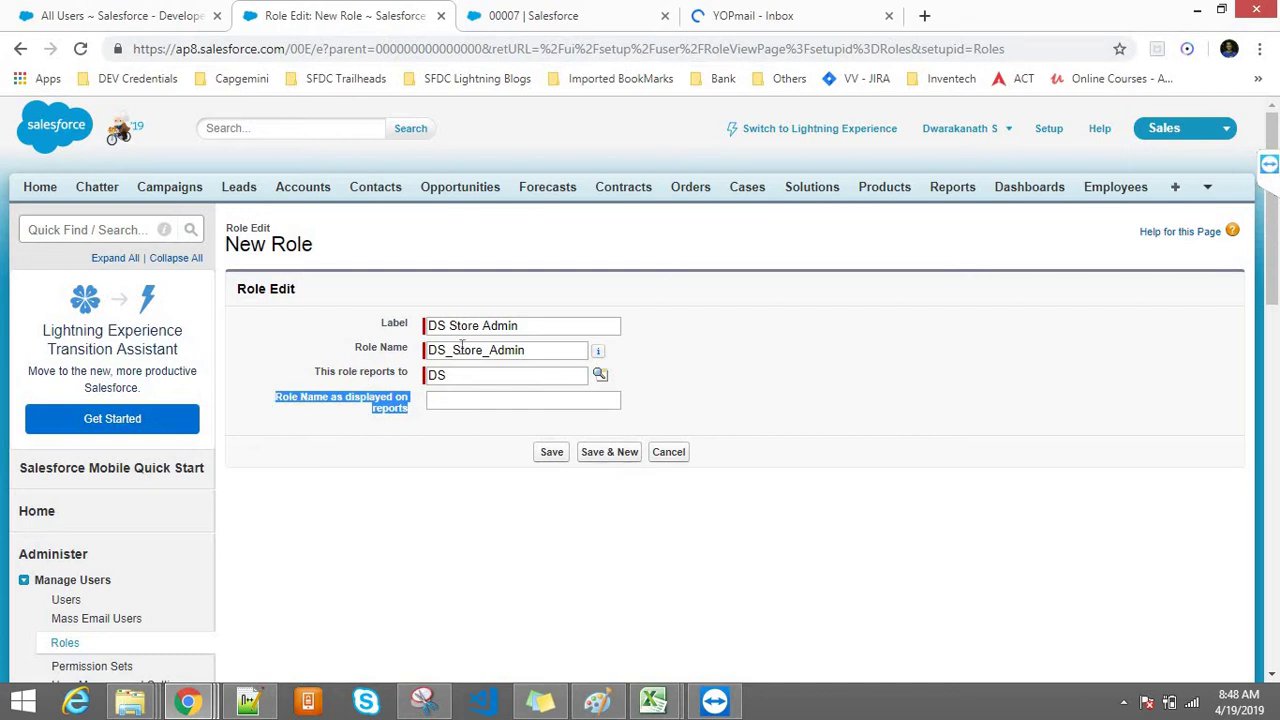
left_click(519, 333)
left_click_drag(519, 327, 432, 333)
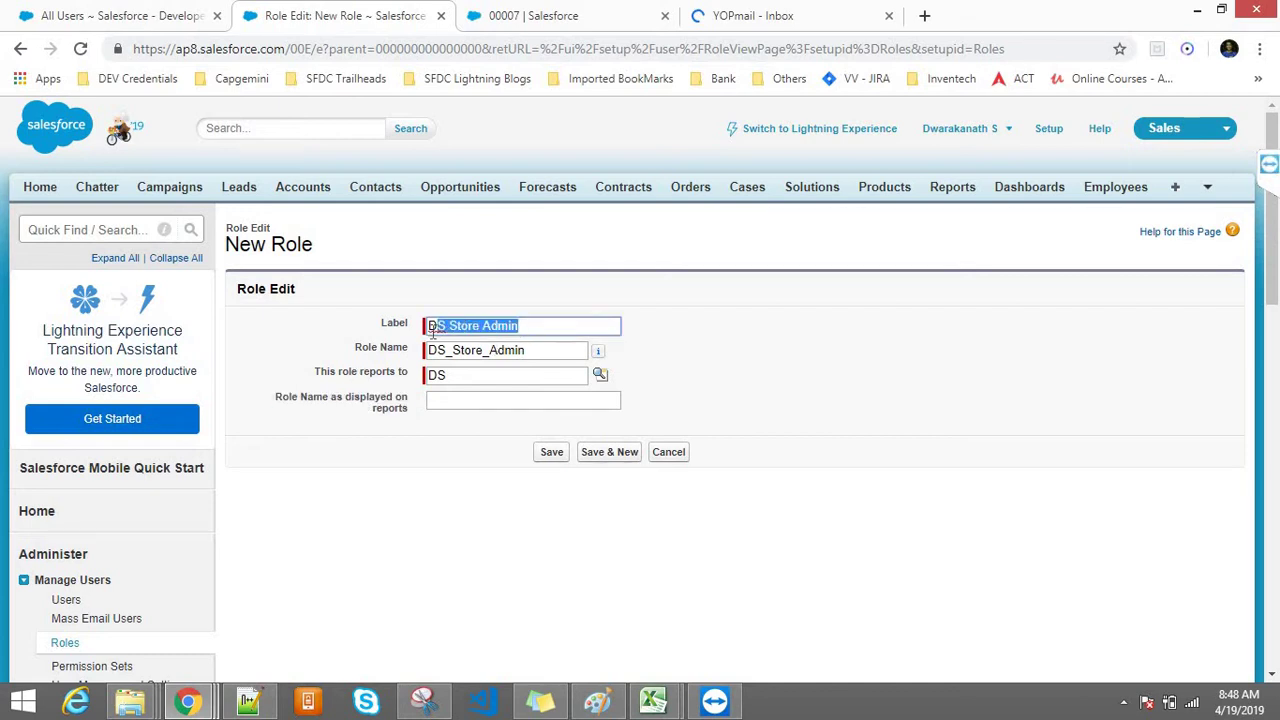
left_click(431, 333)
left_click(480, 398)
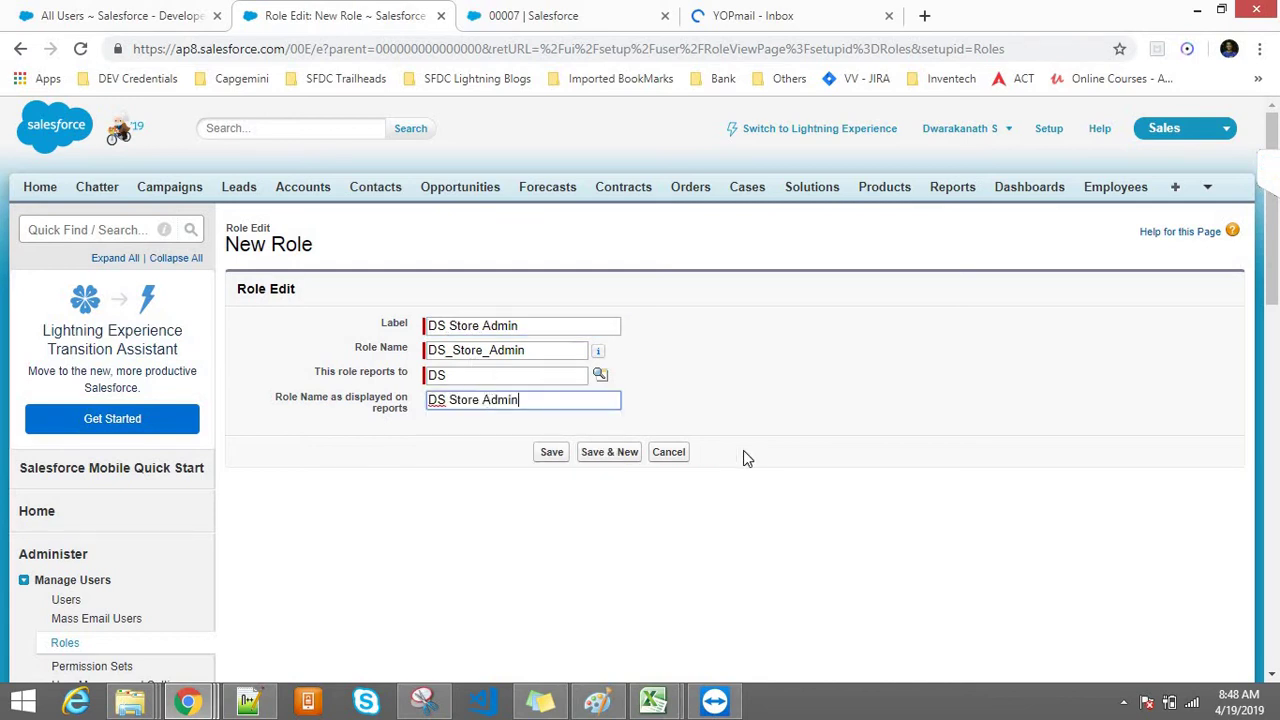
left_click(553, 452)
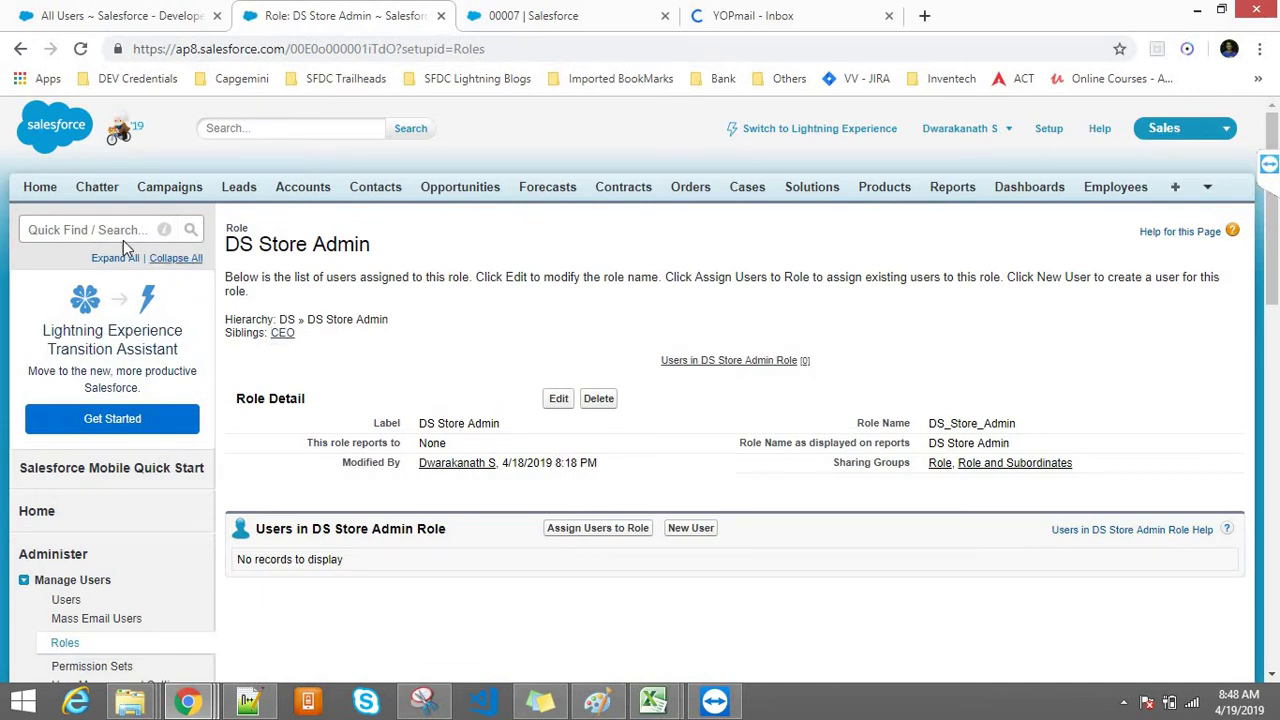
Step: Reopen the role hierarchy builder through Quick Find 'role' and the Roles page
left_click(72, 228)
type("roles")
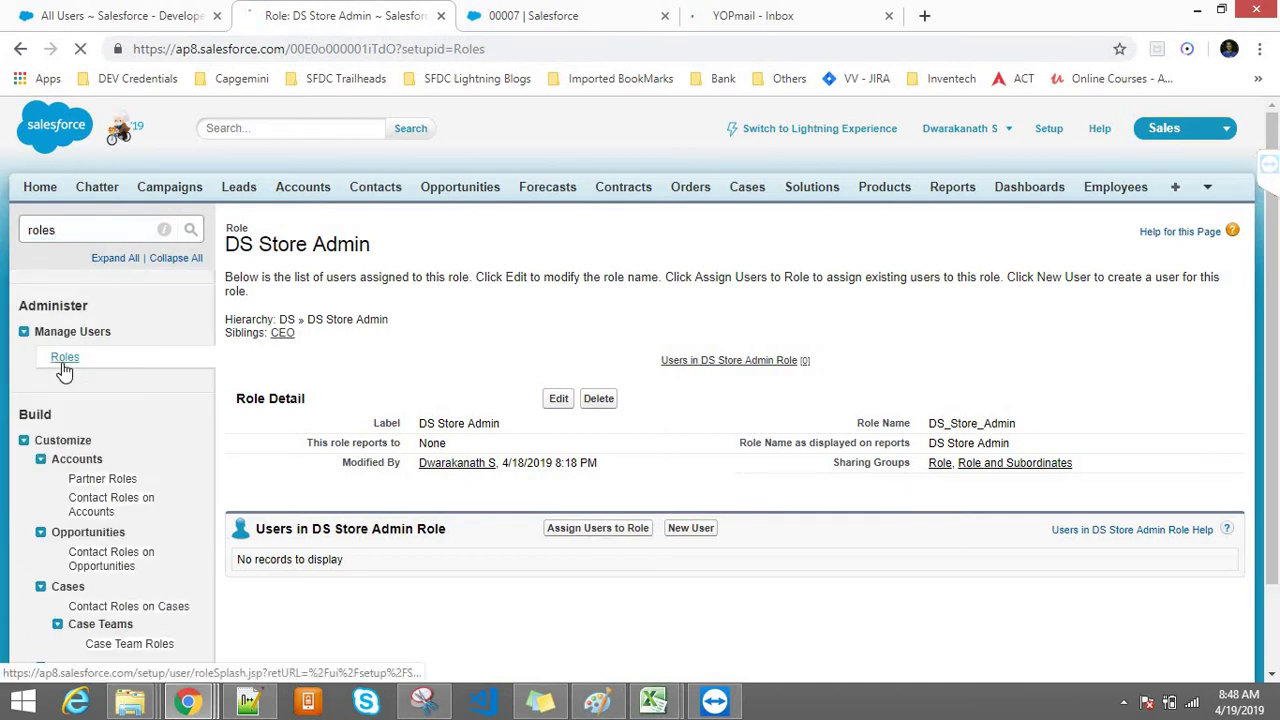
left_click(62, 356)
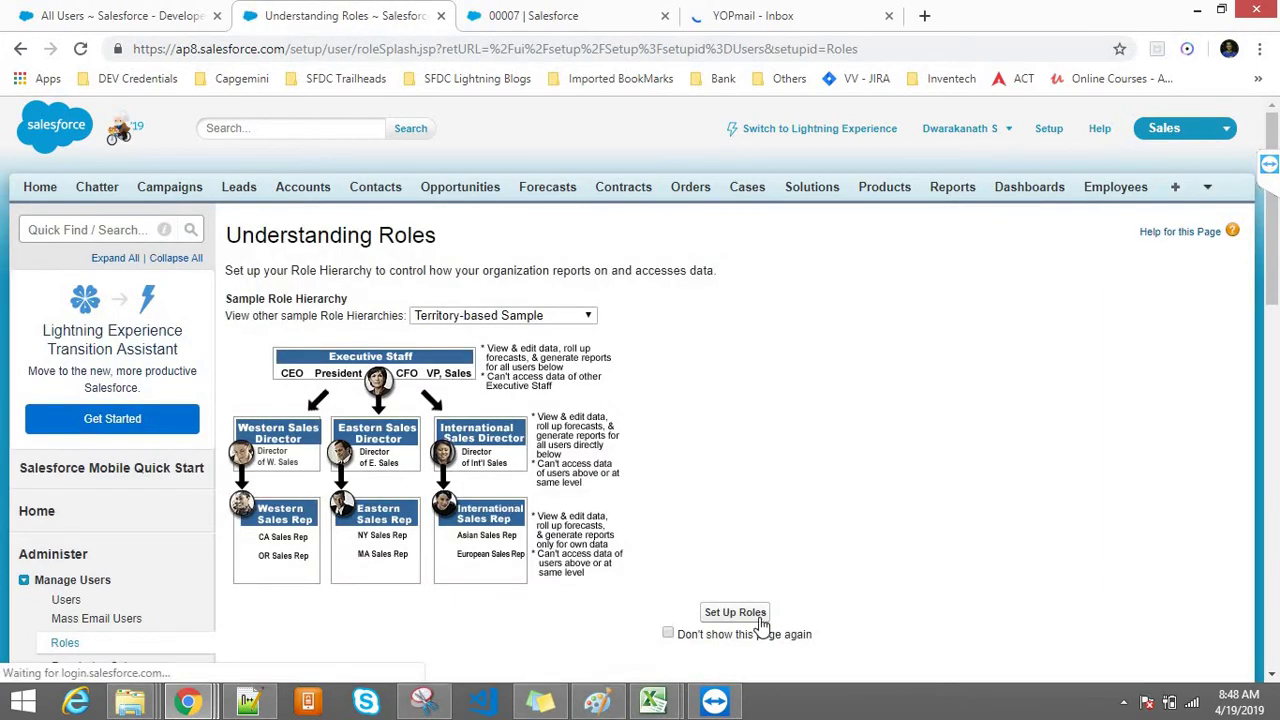
left_click(540, 317)
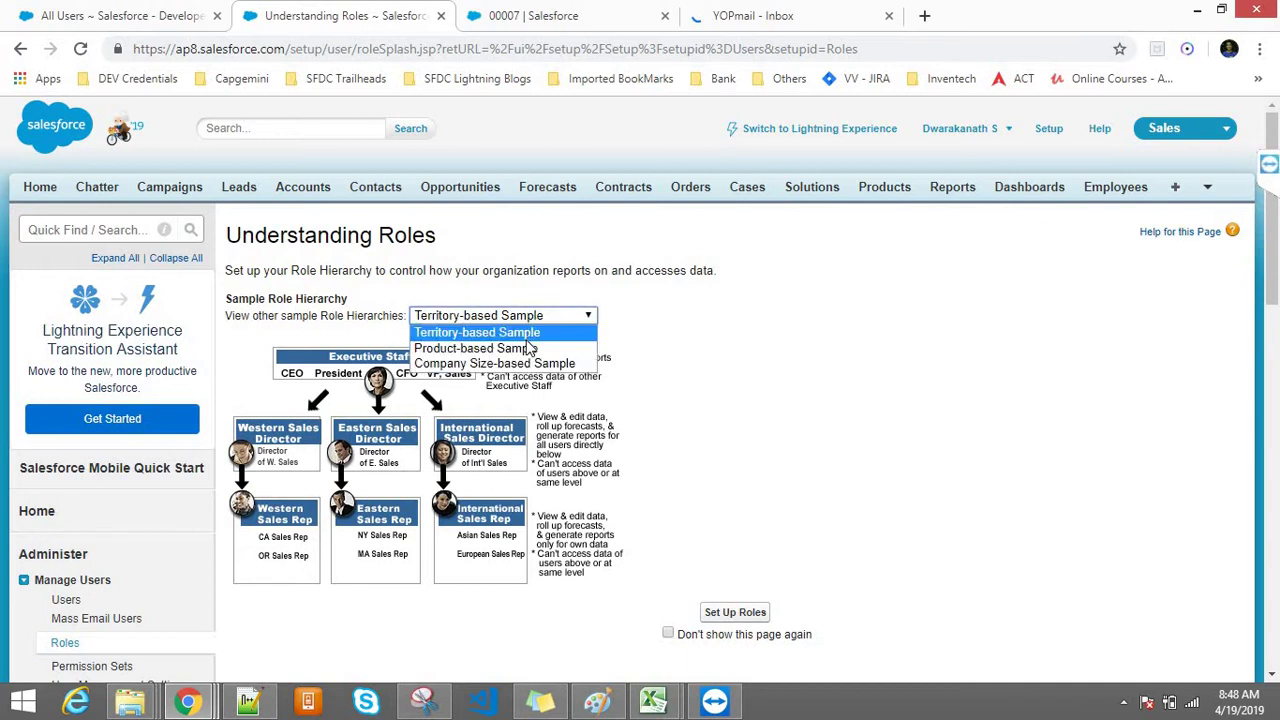
left_click(530, 332)
left_click(733, 614)
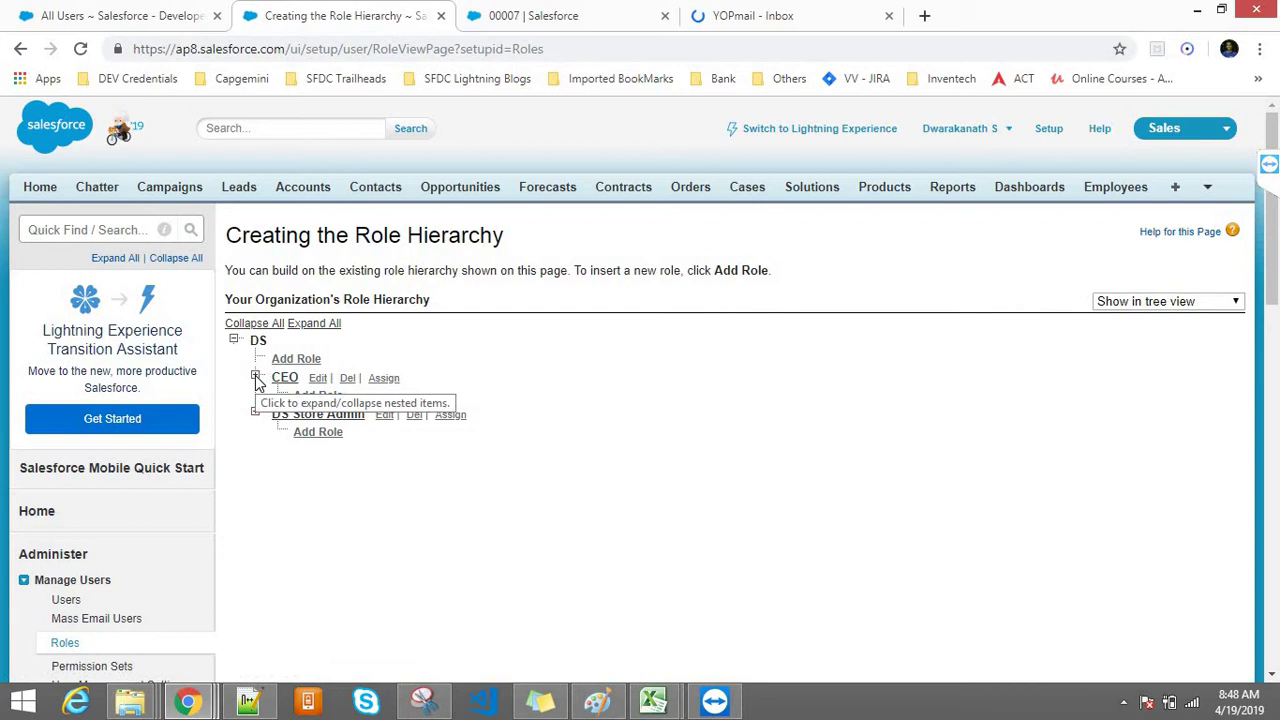
Step: Expand and collapse CEO, then add a new role under DS Store Admin
left_click(256, 378)
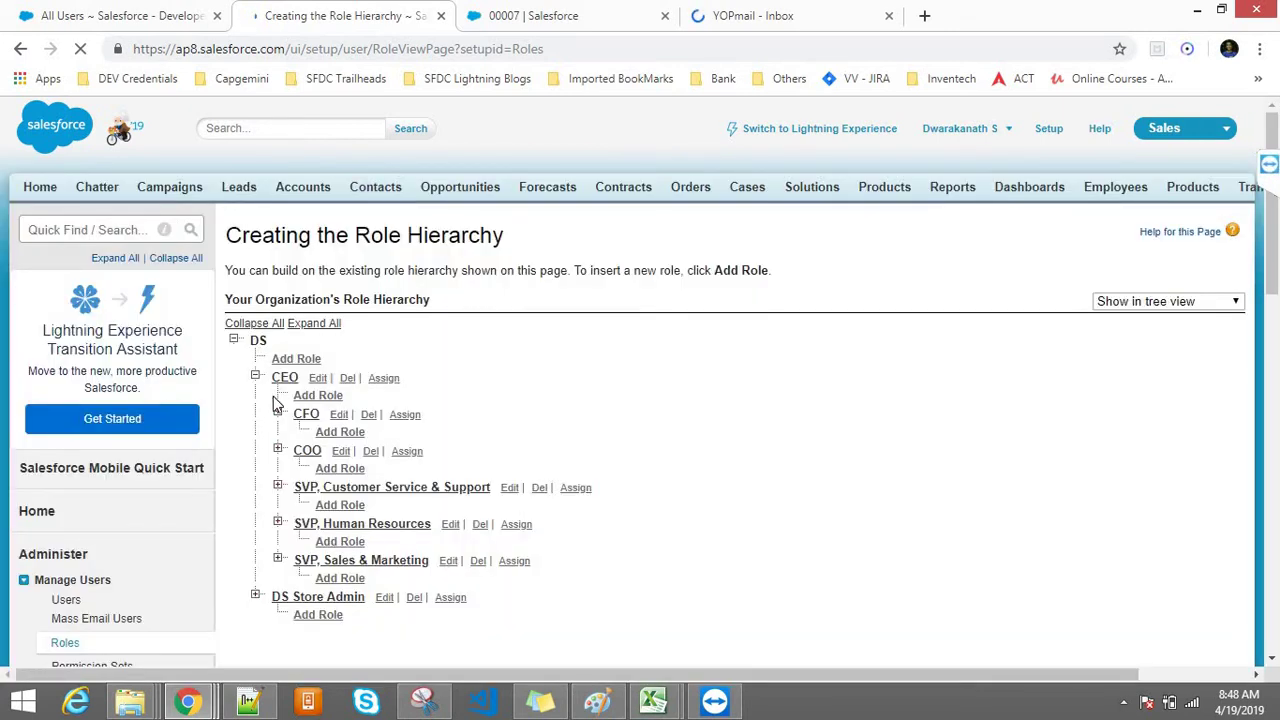
left_click(256, 378)
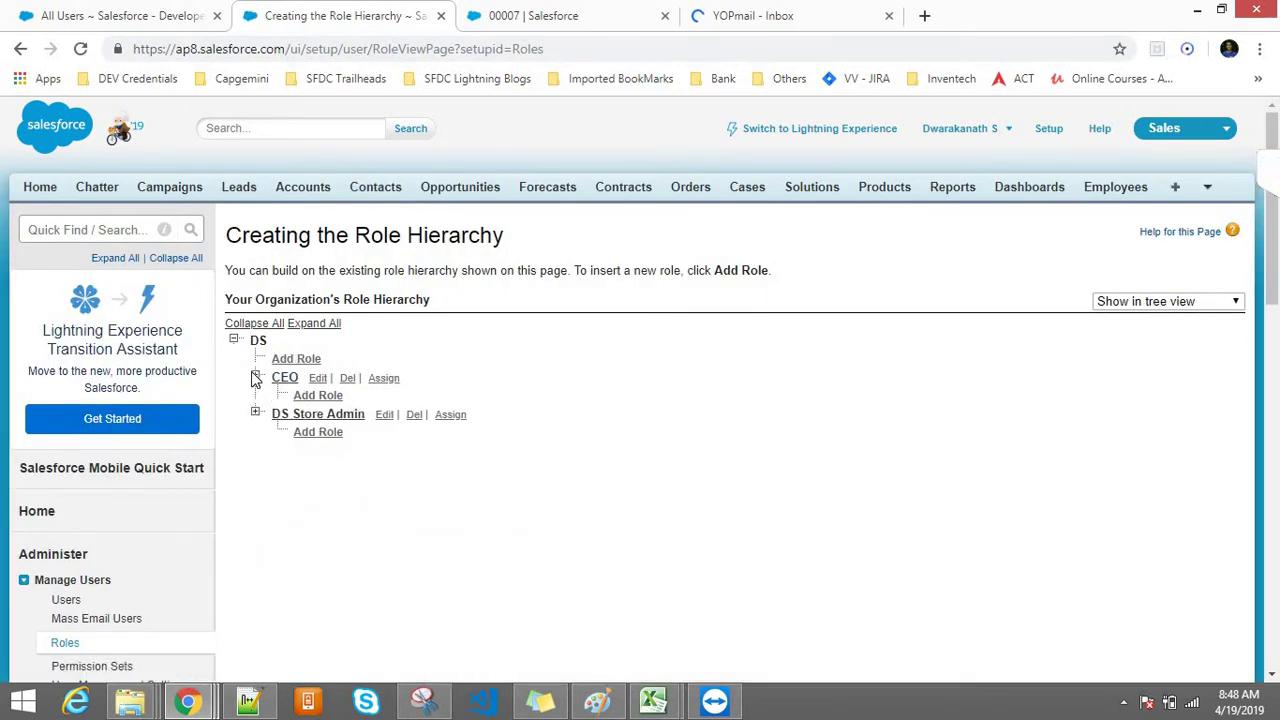
left_click(317, 432)
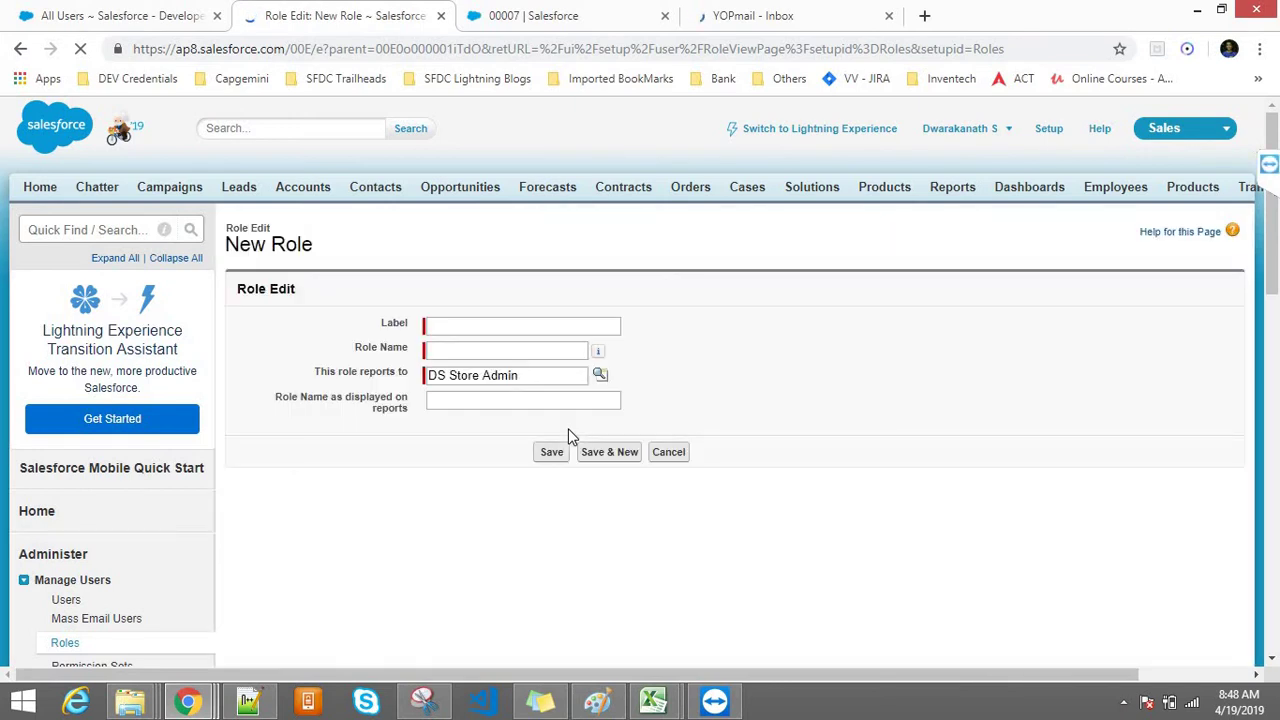
Step: Enter label 'Customer Agent' (role name Customer_Agent), paste it as the report name, and save
left_click(458, 324)
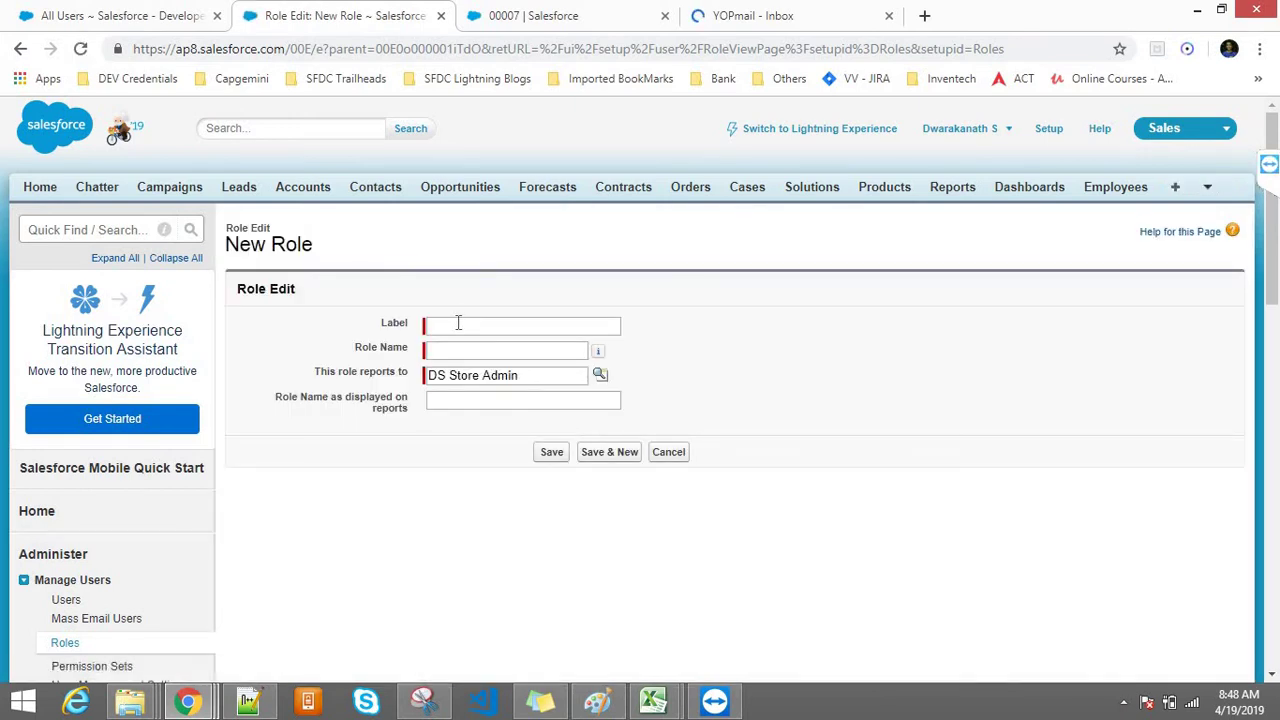
type("Customer ")
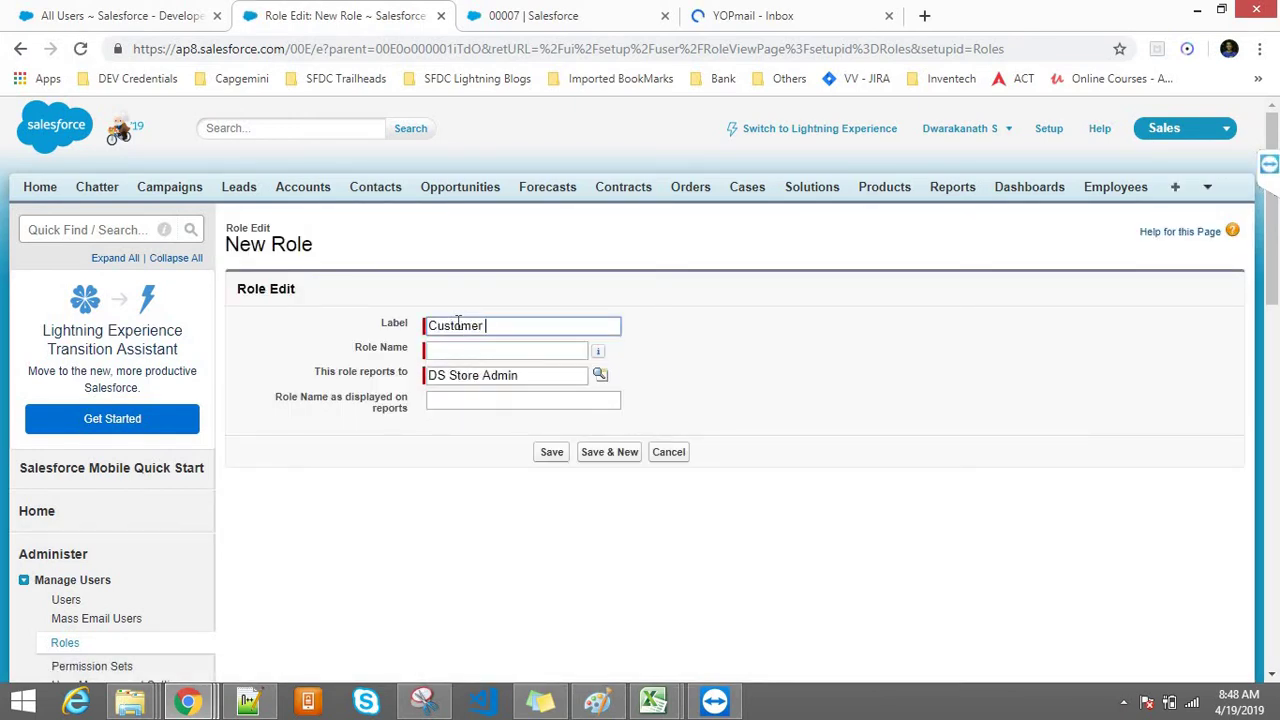
type("Agent")
key("Tab")
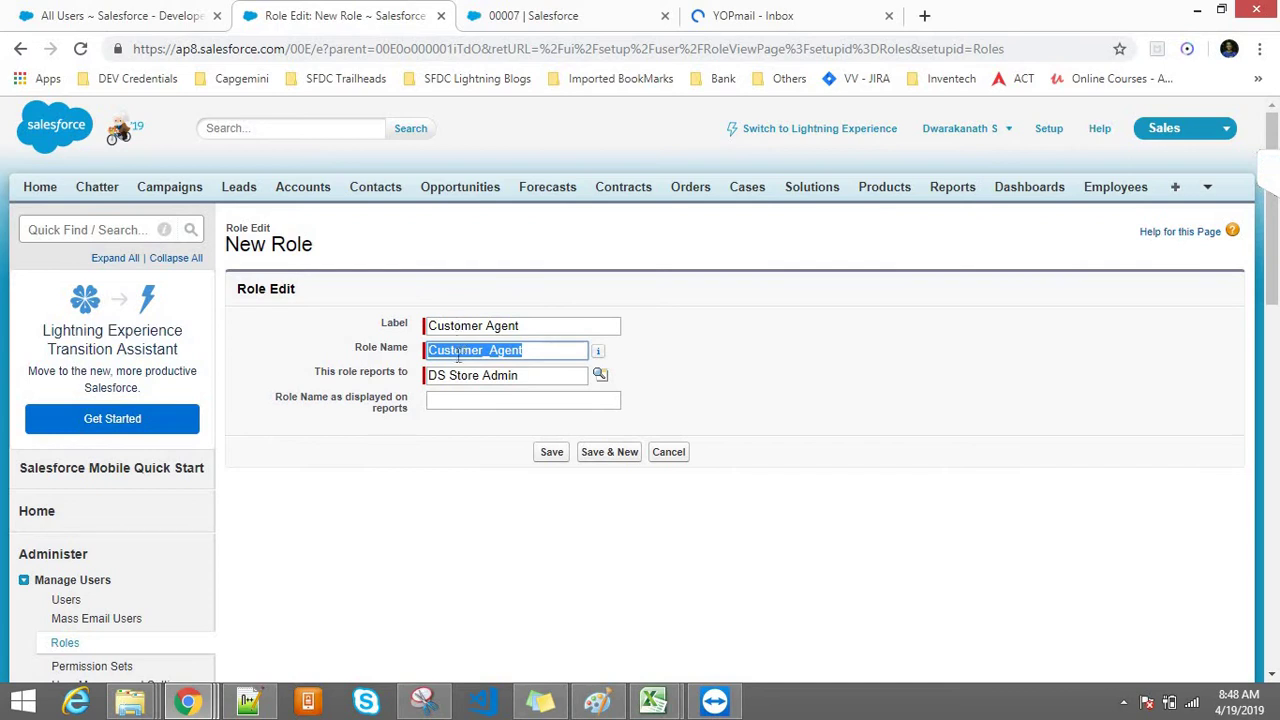
left_click(450, 409)
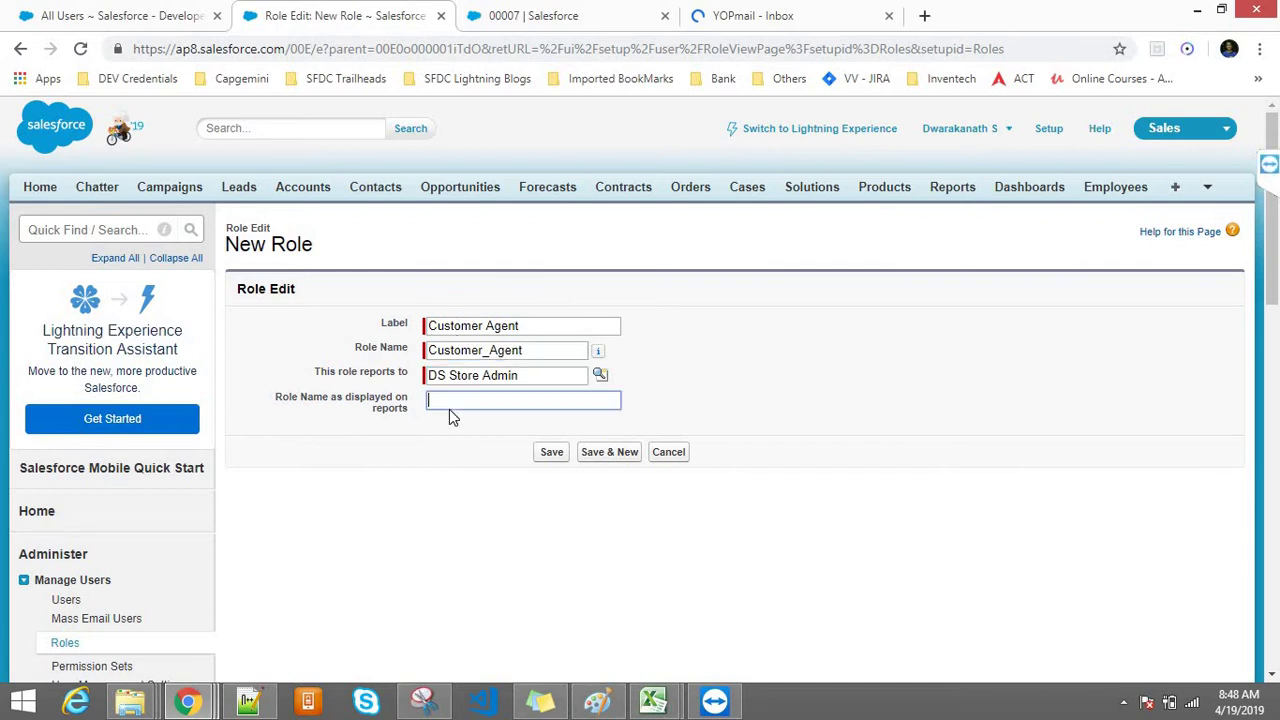
triple_click(462, 350)
triple_click(456, 330)
key("ctrl+c")
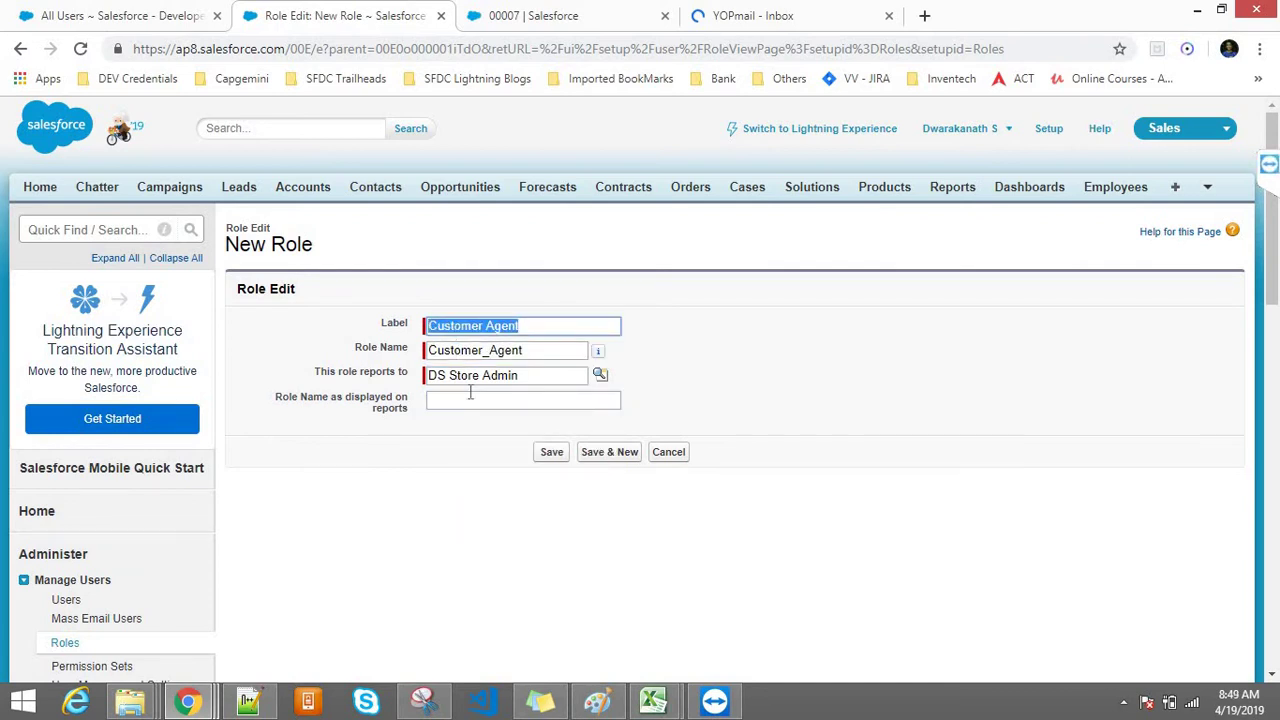
left_click(470, 399)
key("ctrl+v")
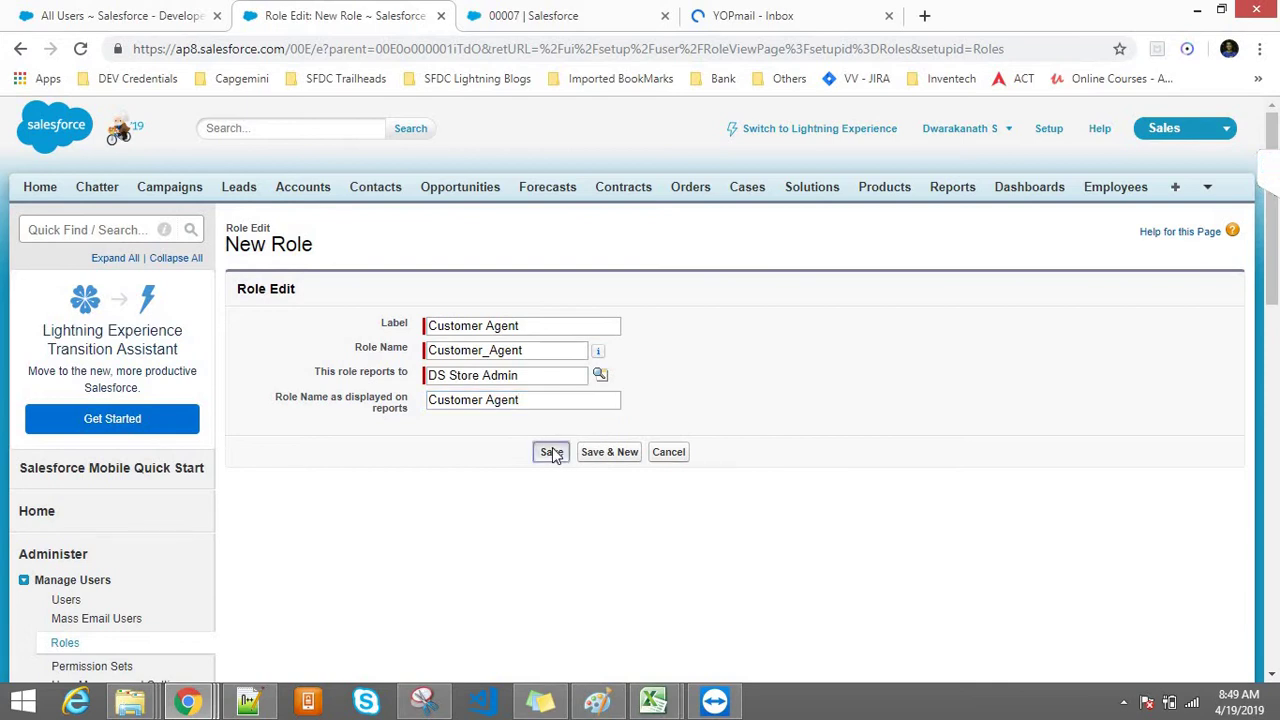
left_click(552, 452)
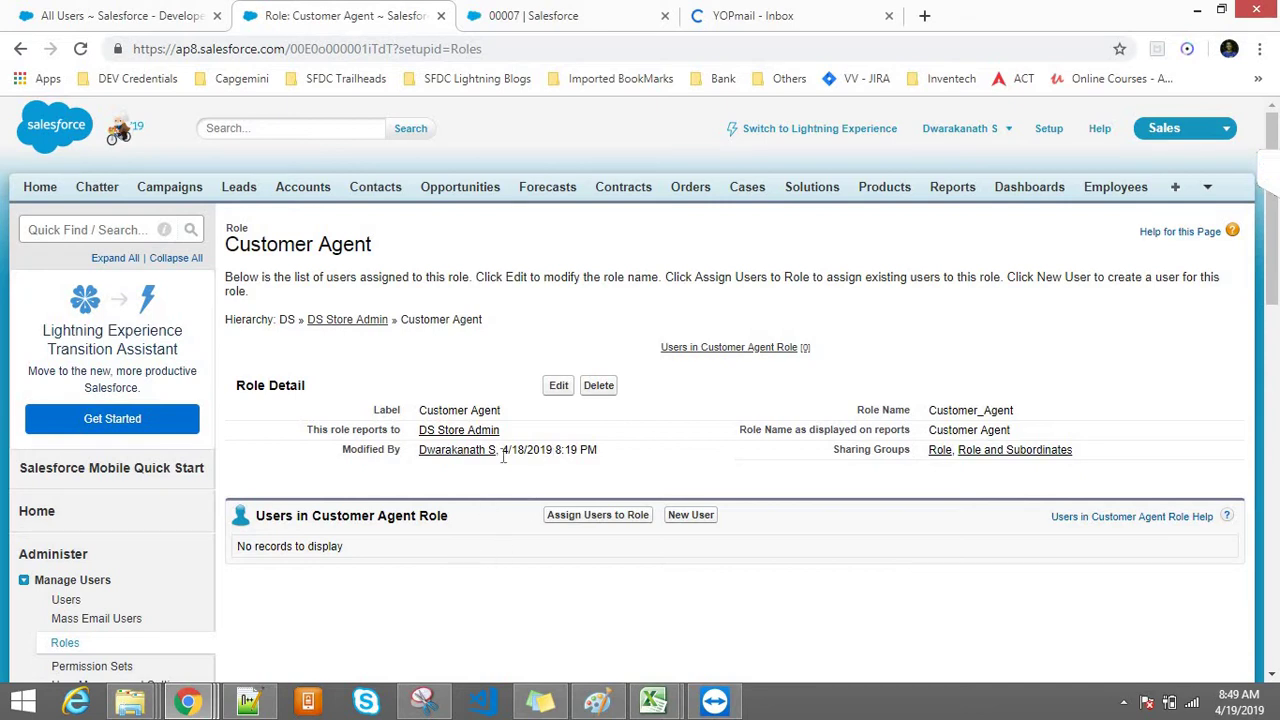
Step: Return to the role tree via Quick Find 'roles', expand DS Store Admin, and add a role under Customer Agent
left_click(322, 320)
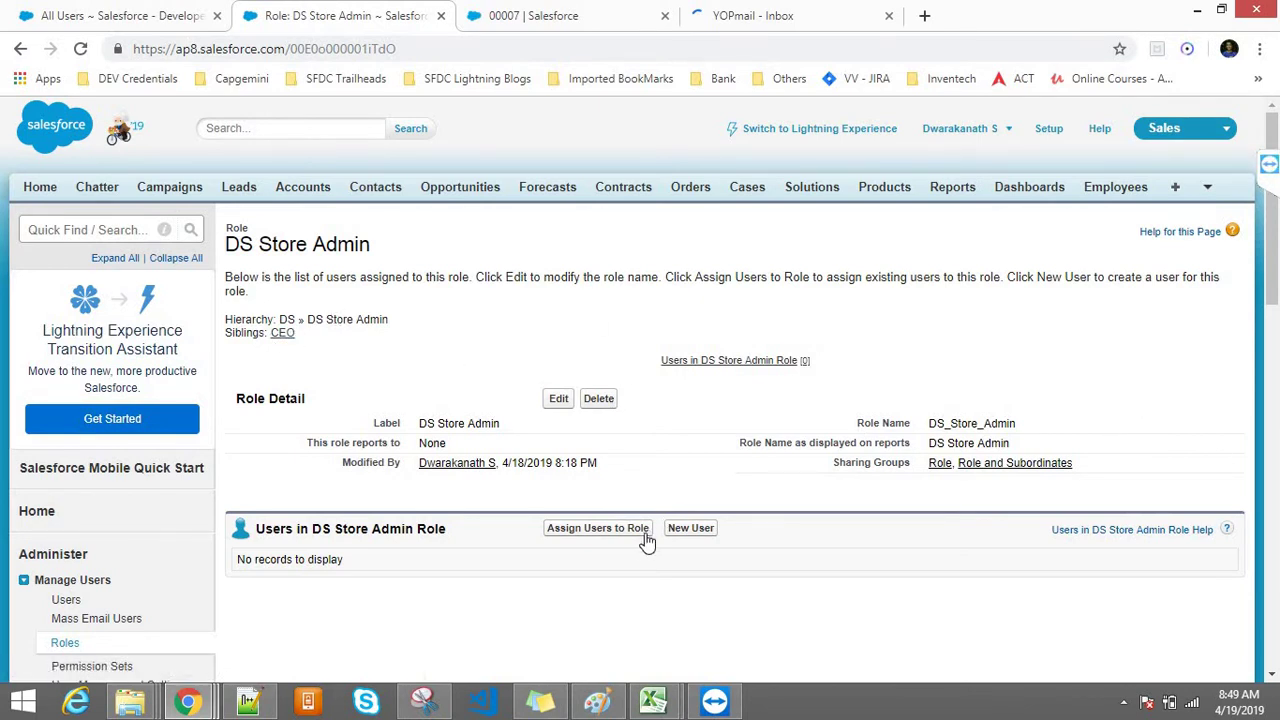
left_click(102, 229)
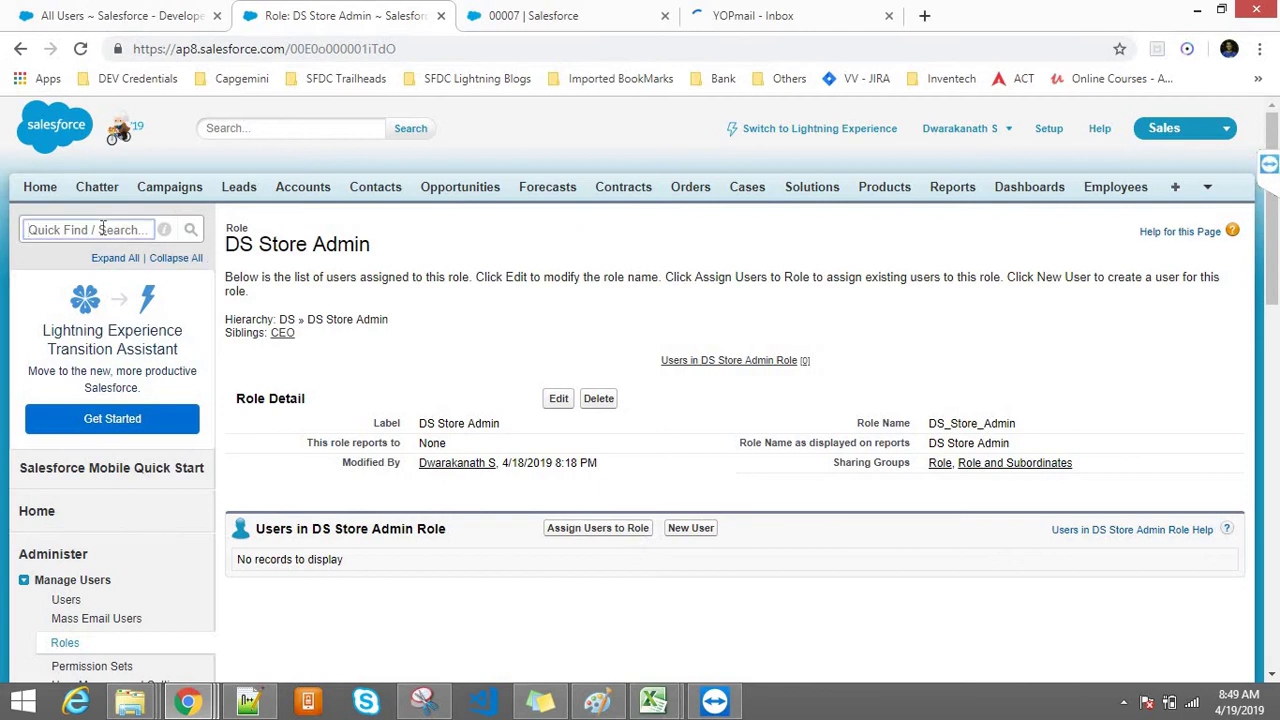
type("roles")
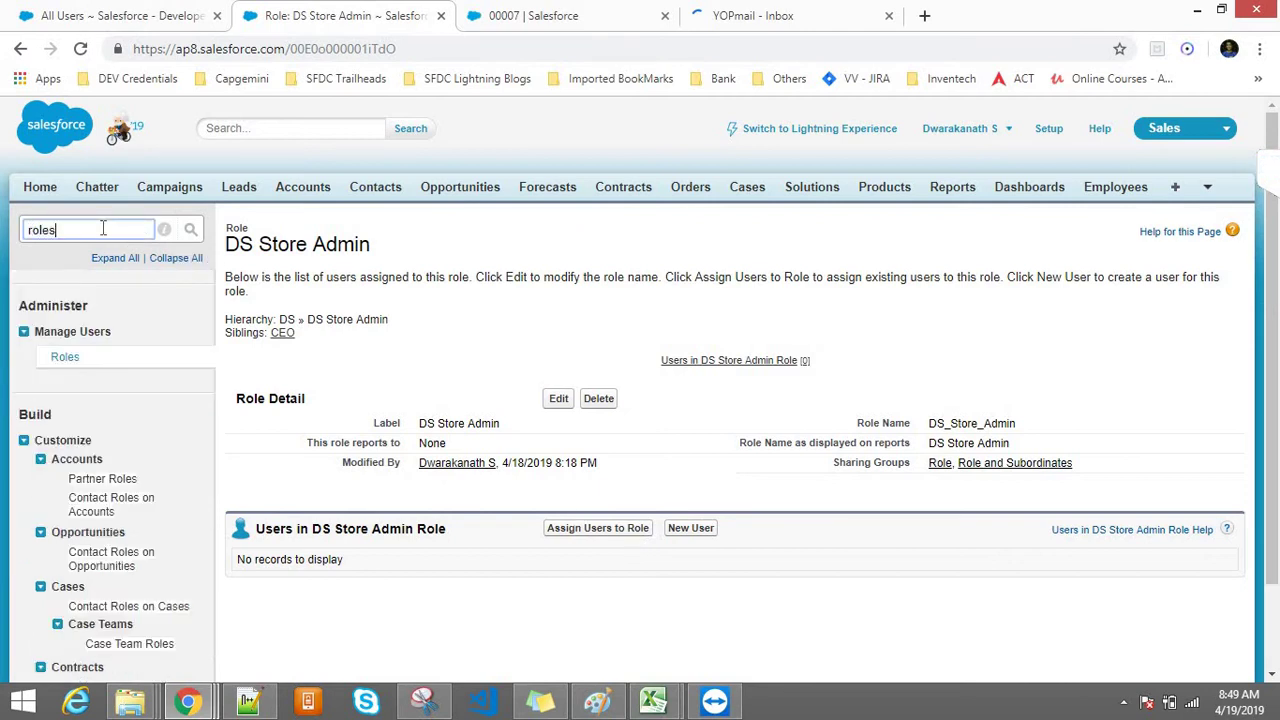
left_click(64, 357)
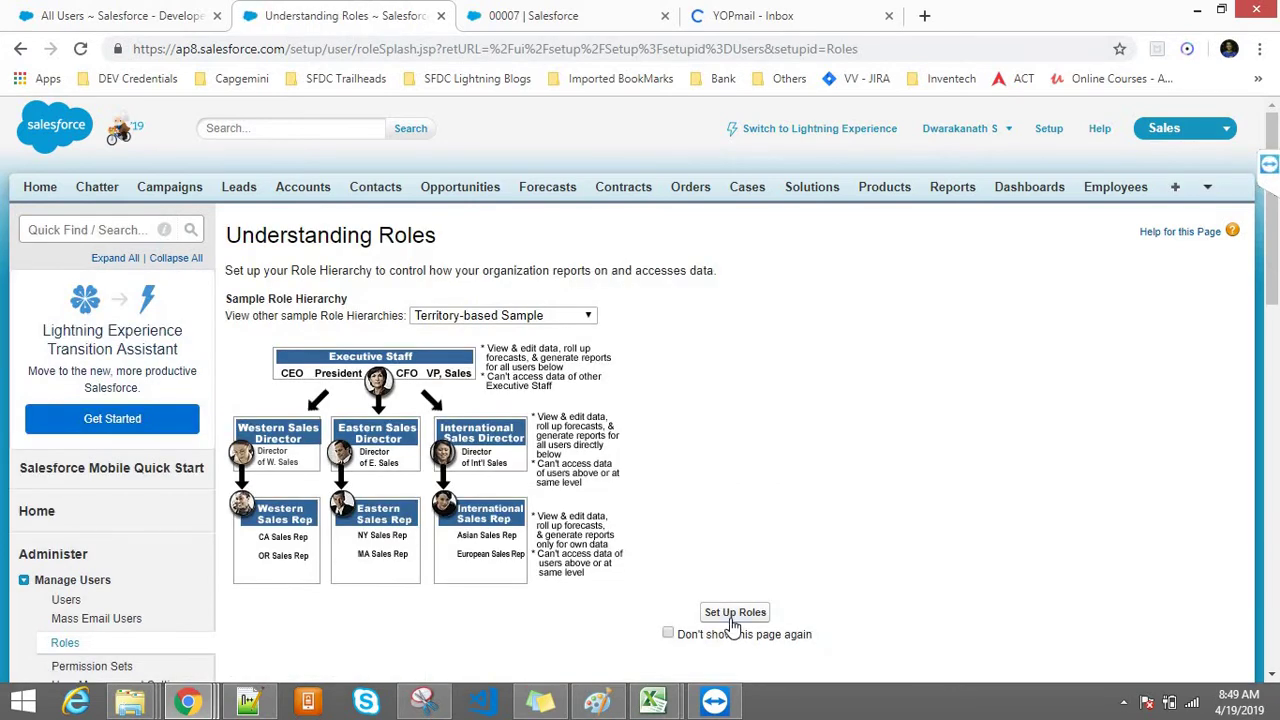
left_click(735, 613)
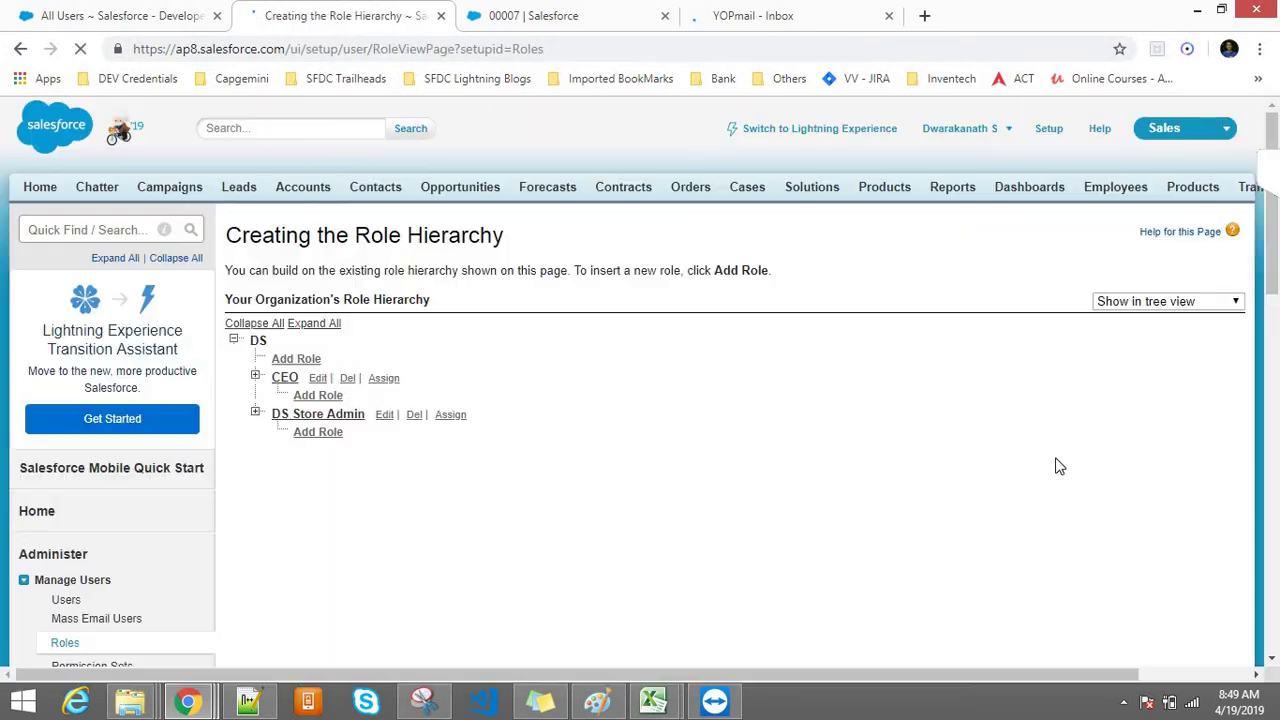
left_click(255, 413)
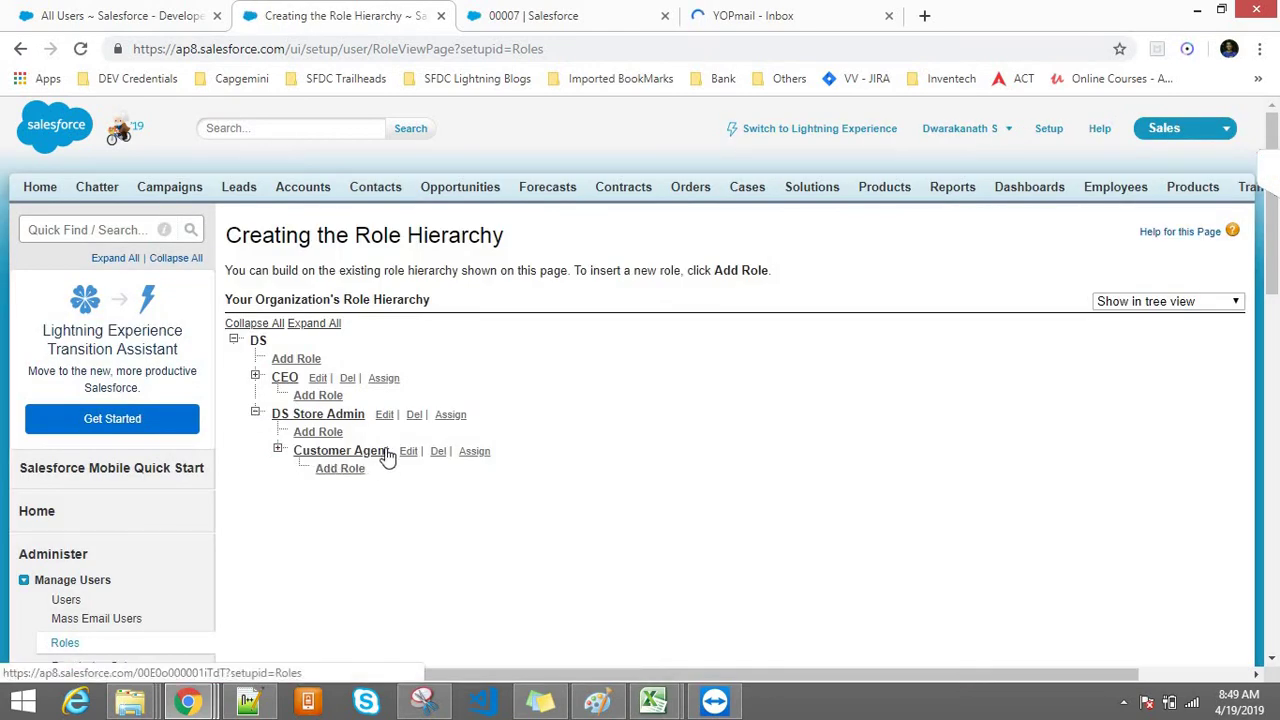
left_click(338, 470)
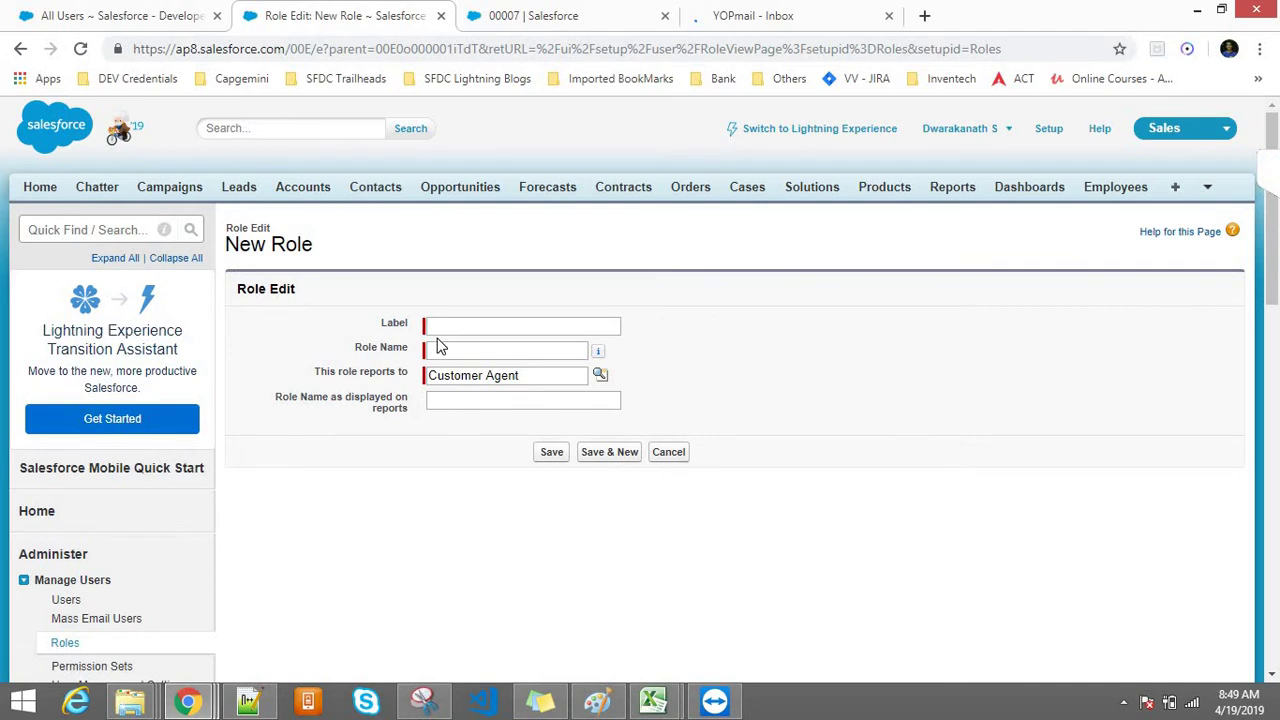
Step: Enter label and report display name 'Customer', save the role, then search Setup for 'roles'
left_click(439, 325)
type("Customer")
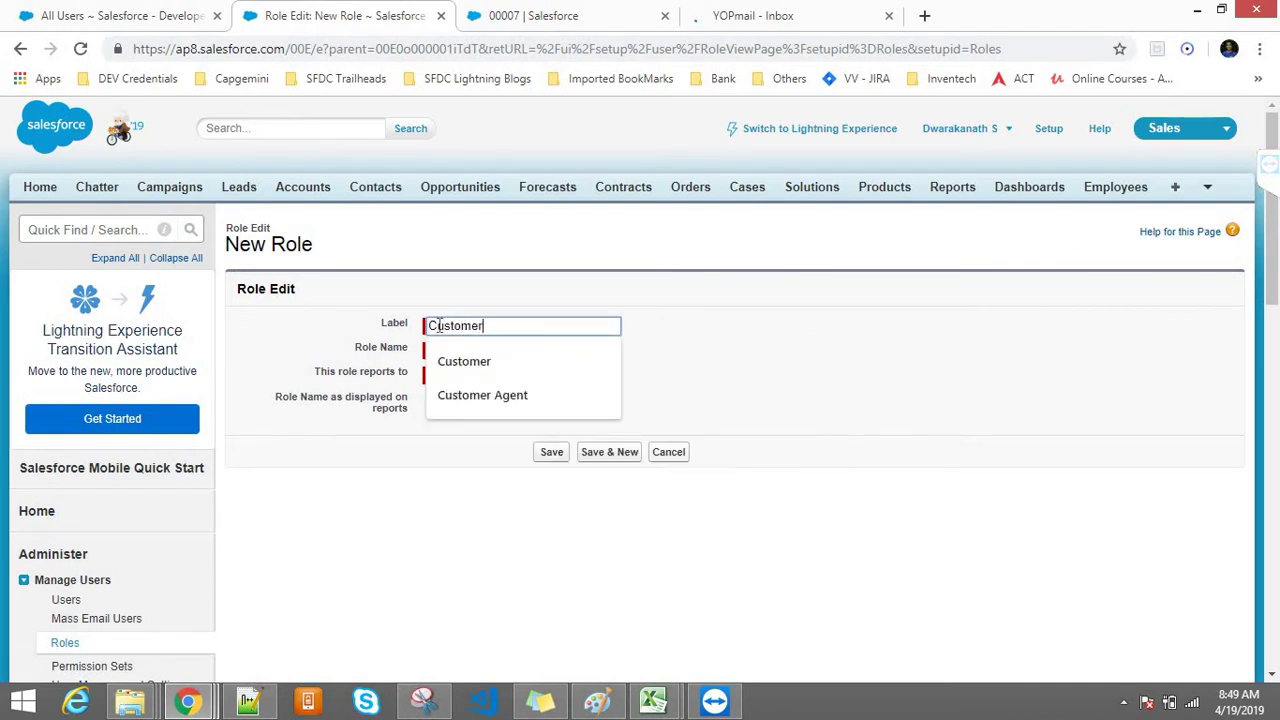
key("Tab")
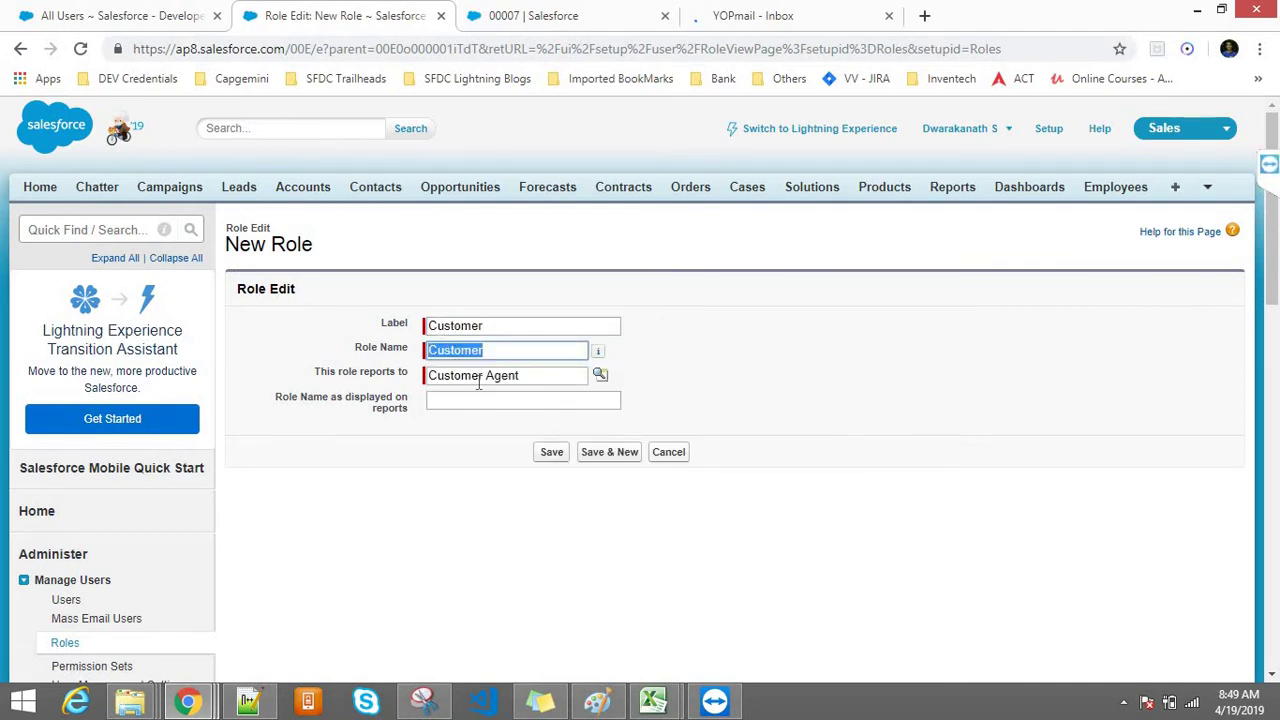
left_click(479, 383)
left_click(470, 327)
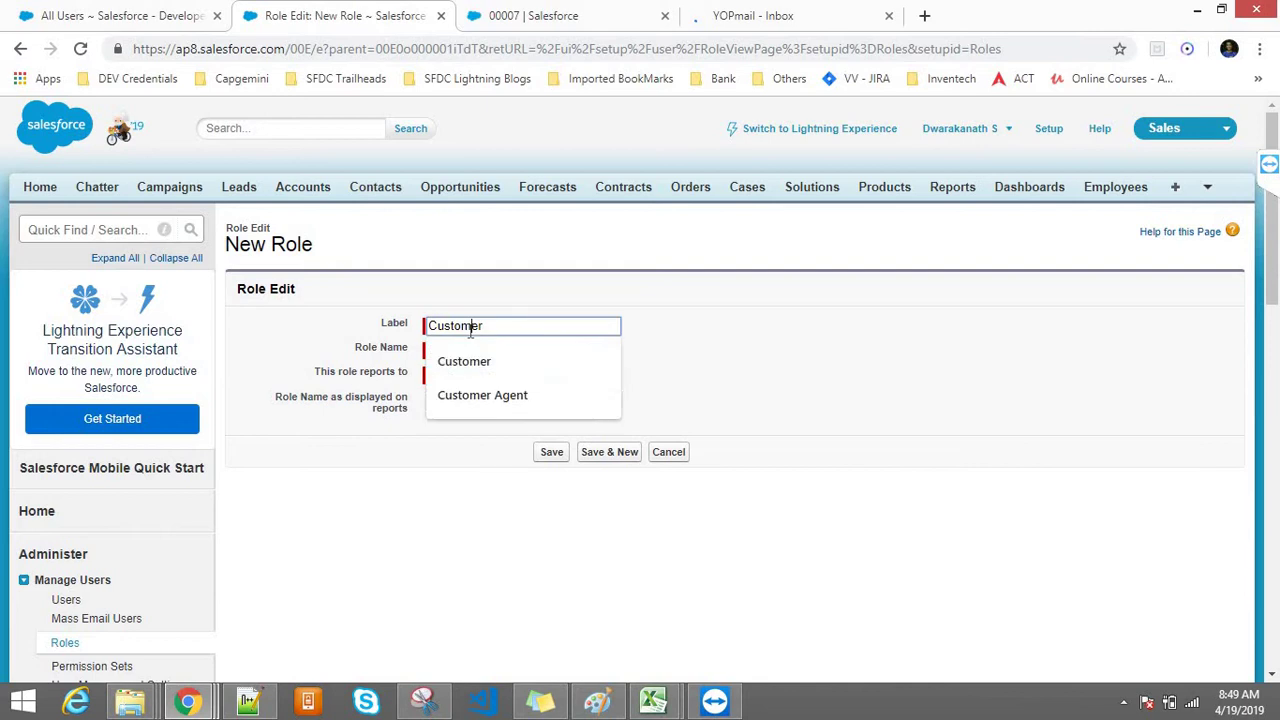
left_click(474, 480)
left_click(445, 400)
type("Customer")
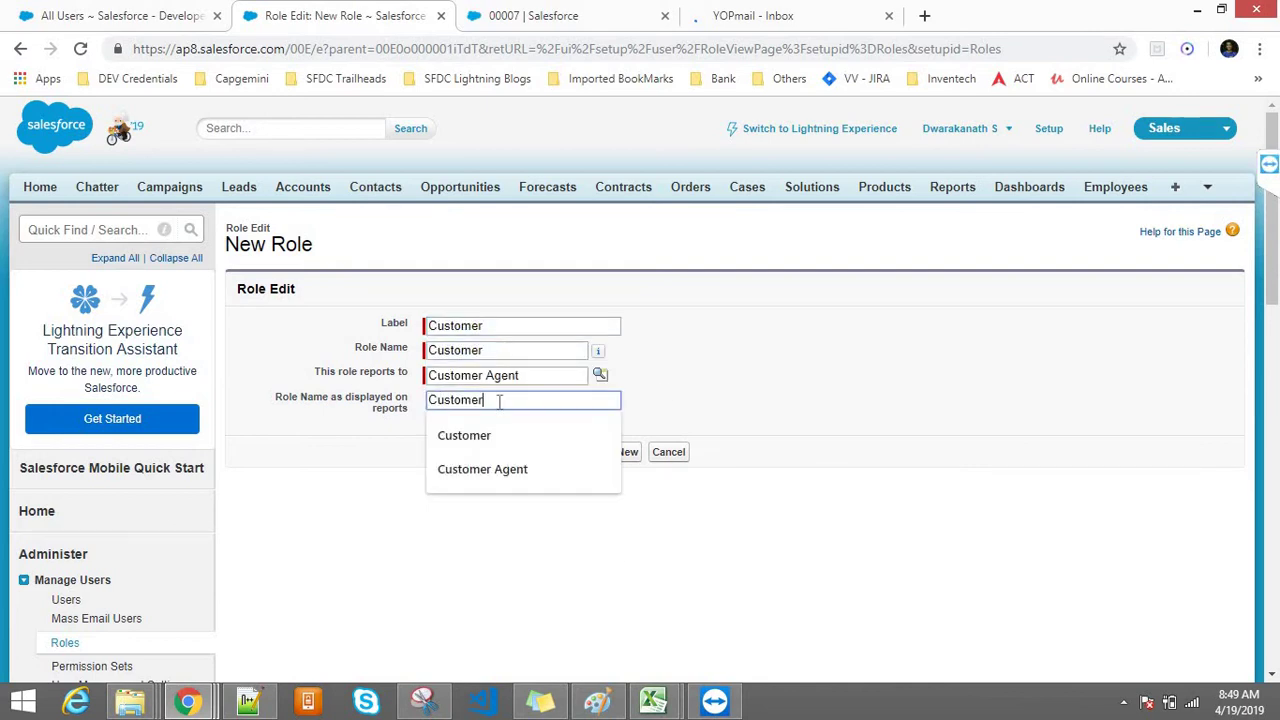
left_click(800, 383)
left_click(557, 452)
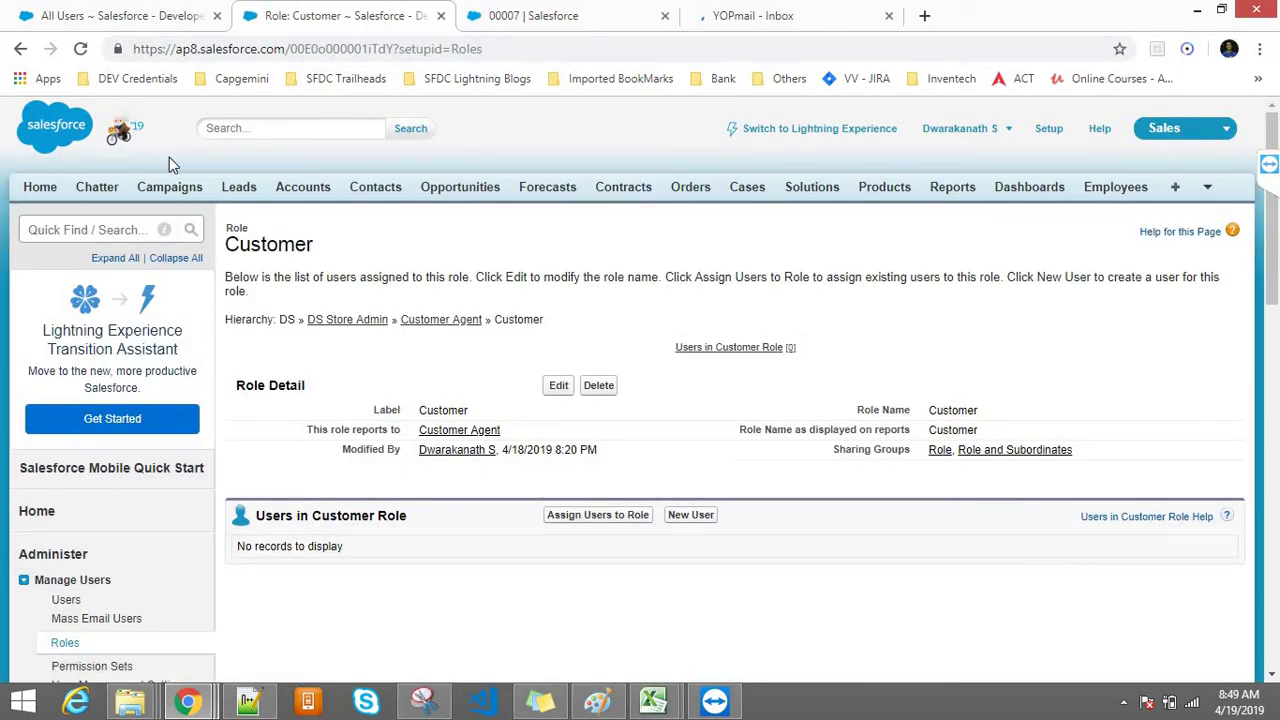
left_click(96, 231)
type("r")
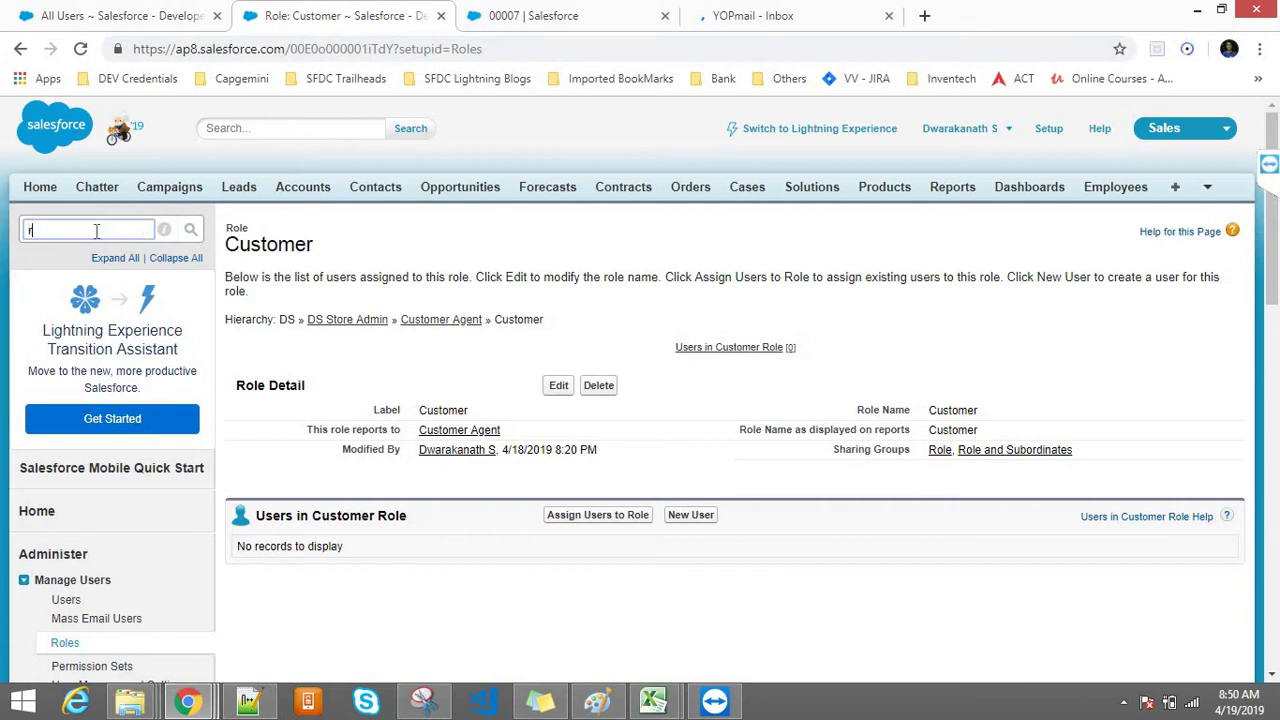
type("oles")
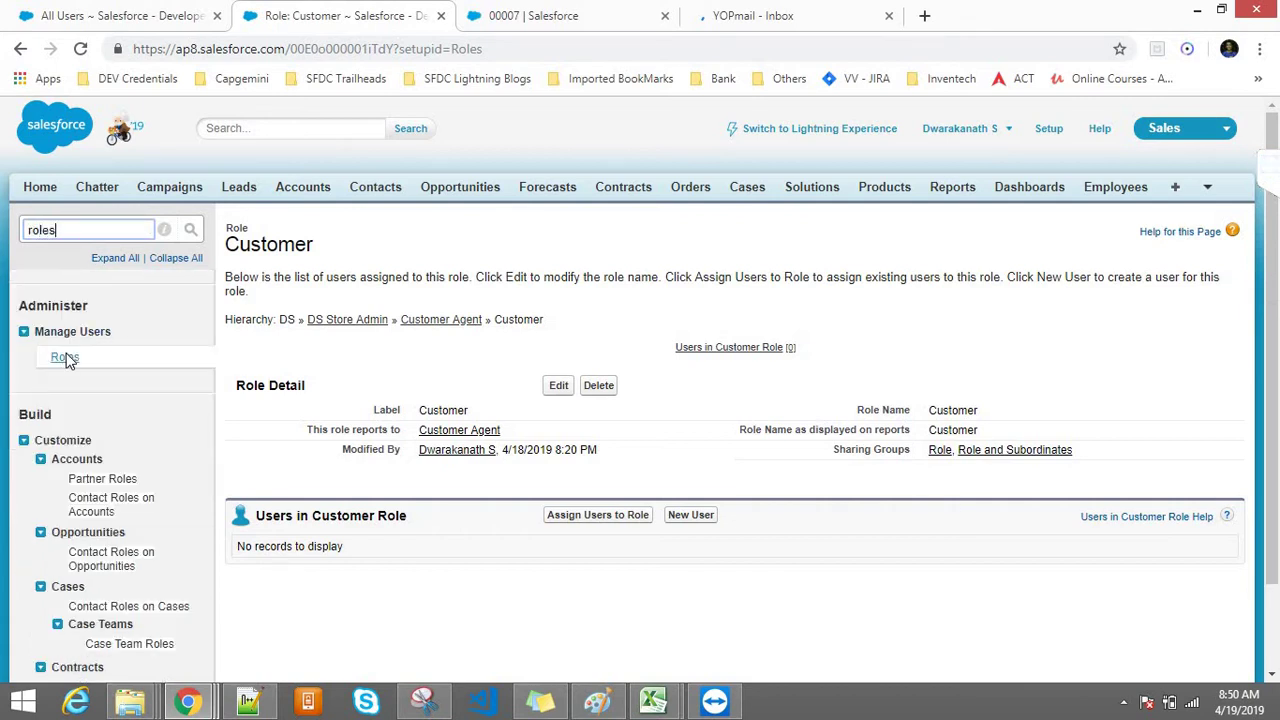
Step: Open Roles, go to the hierarchy setup, and expand Customer Agent to reveal Customer
left_click(64, 356)
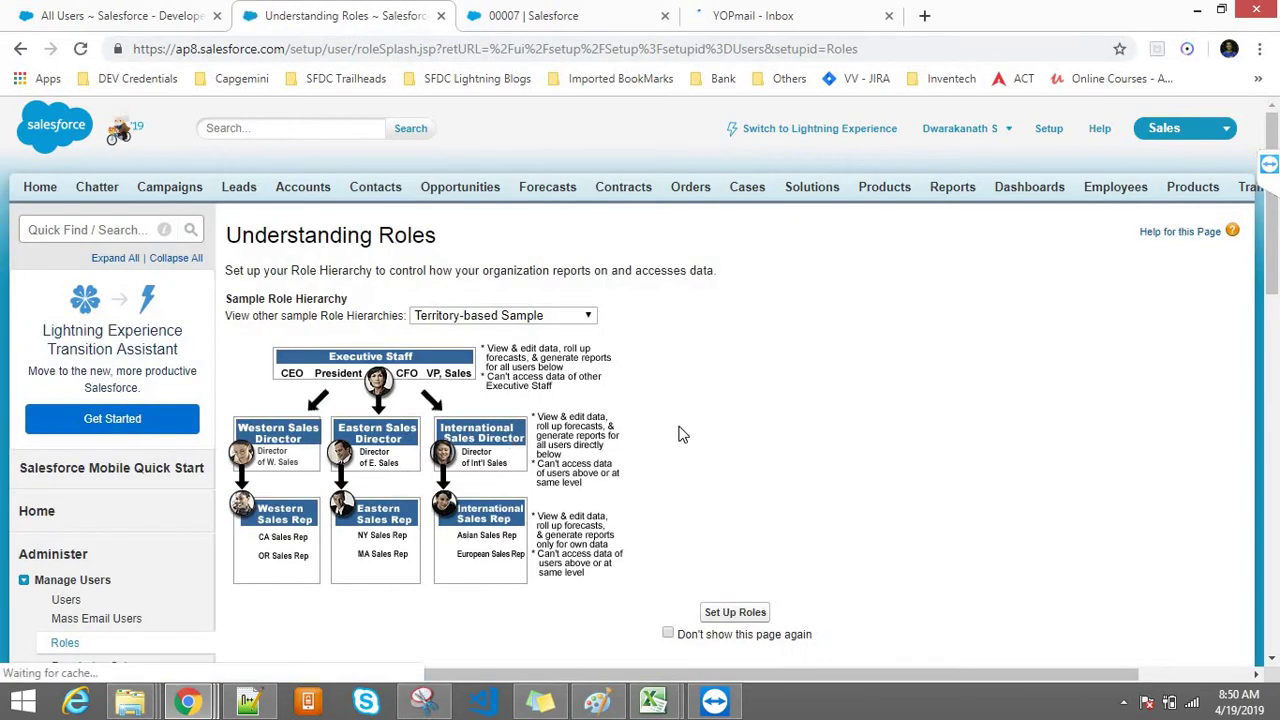
left_click(736, 614)
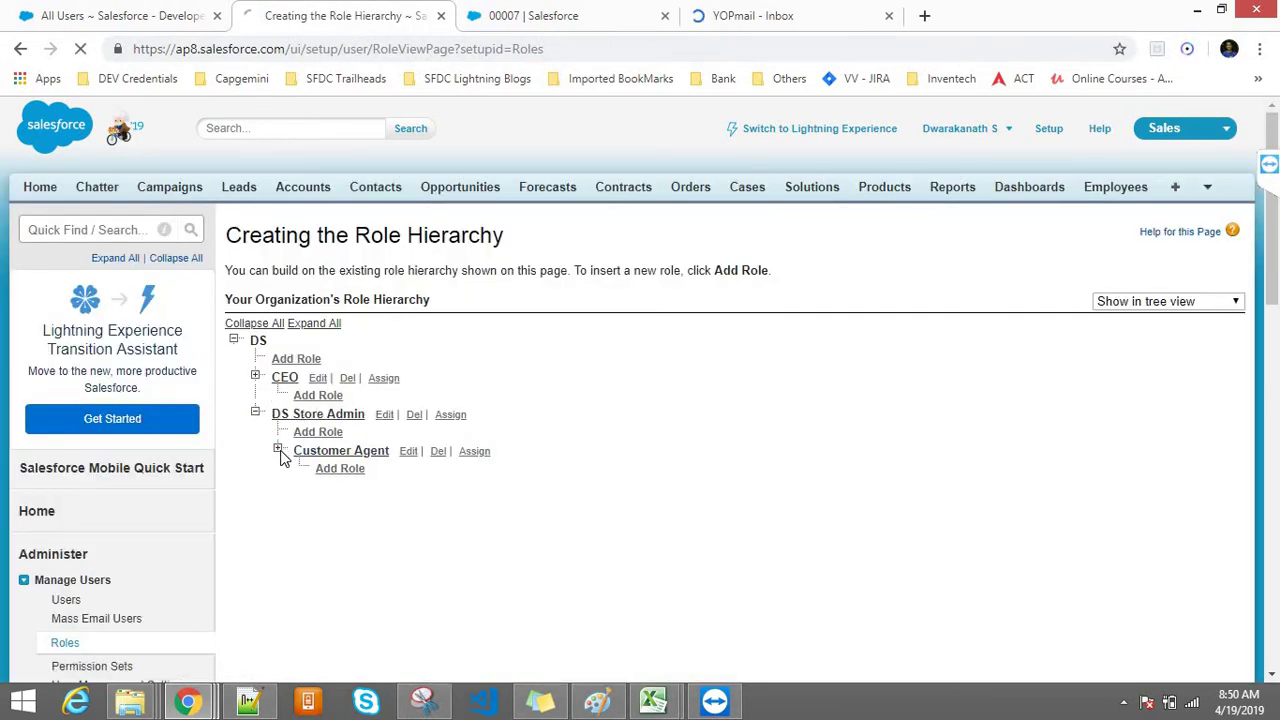
left_click(280, 452)
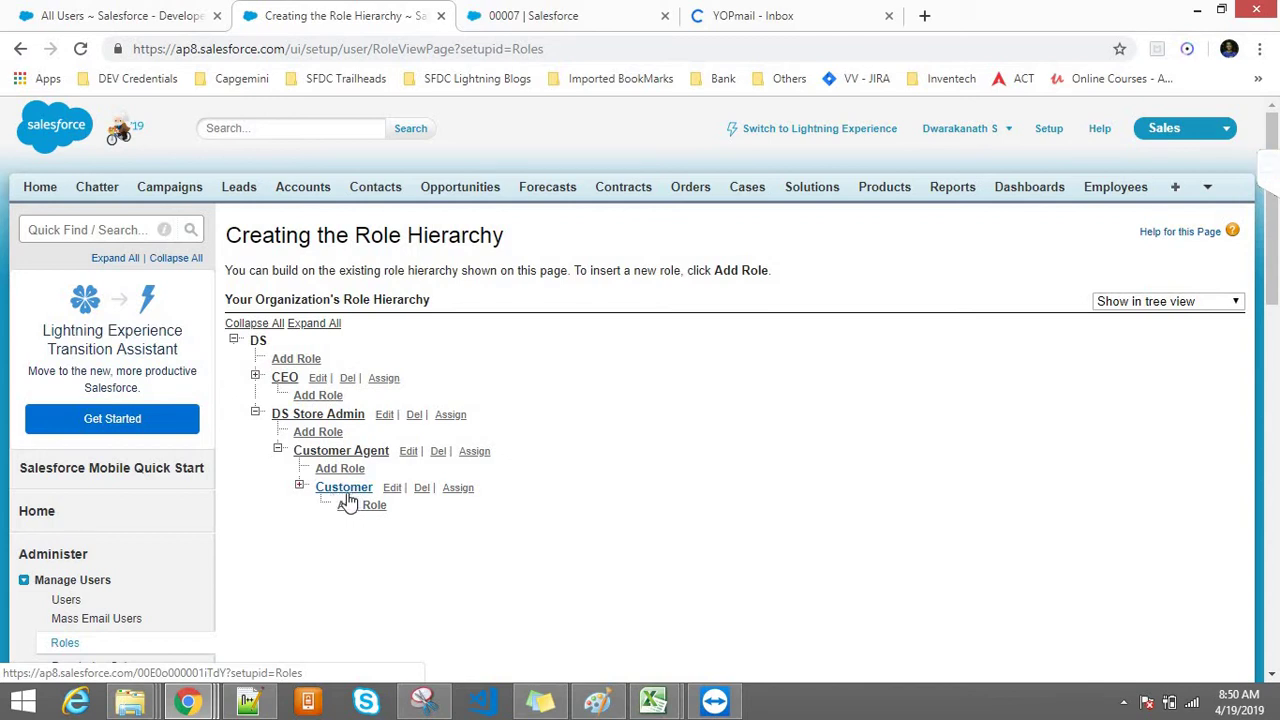
left_click(598, 700)
Step: Draw an oval inside each of the left, middle and right bottom circles
left_click_drag(197, 371, 279, 432)
left_click_drag(340, 377, 418, 436)
left_click(493, 374)
left_click_drag(493, 373, 557, 434)
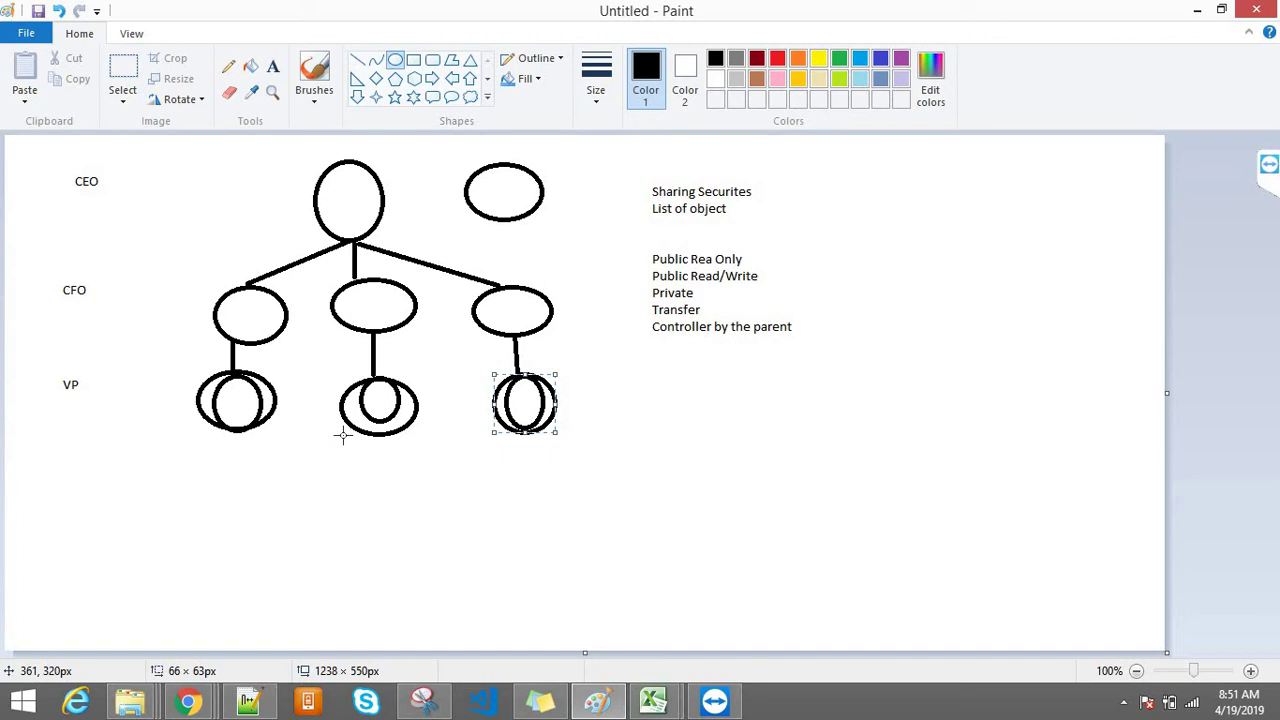
left_click(426, 538)
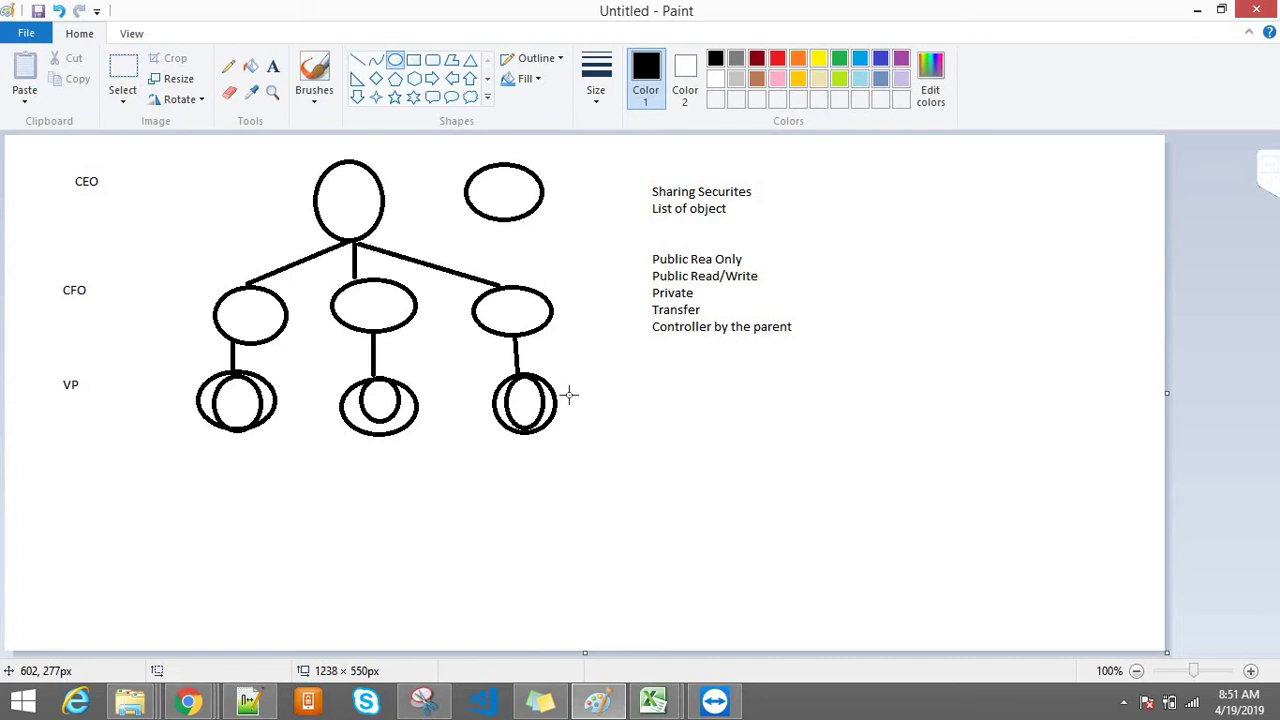
Step: Draw a vertical line down from each of the three bottom circles
left_click(357, 61)
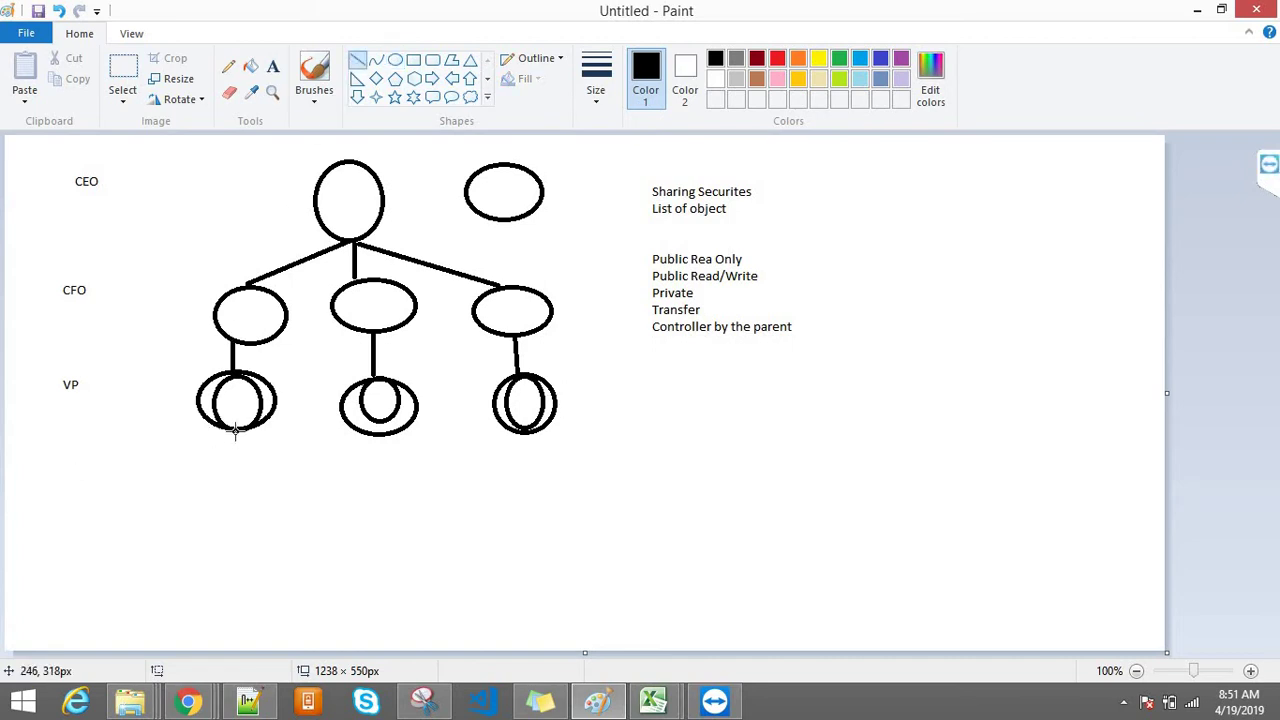
left_click_drag(236, 430, 229, 506)
left_click_drag(390, 430, 385, 506)
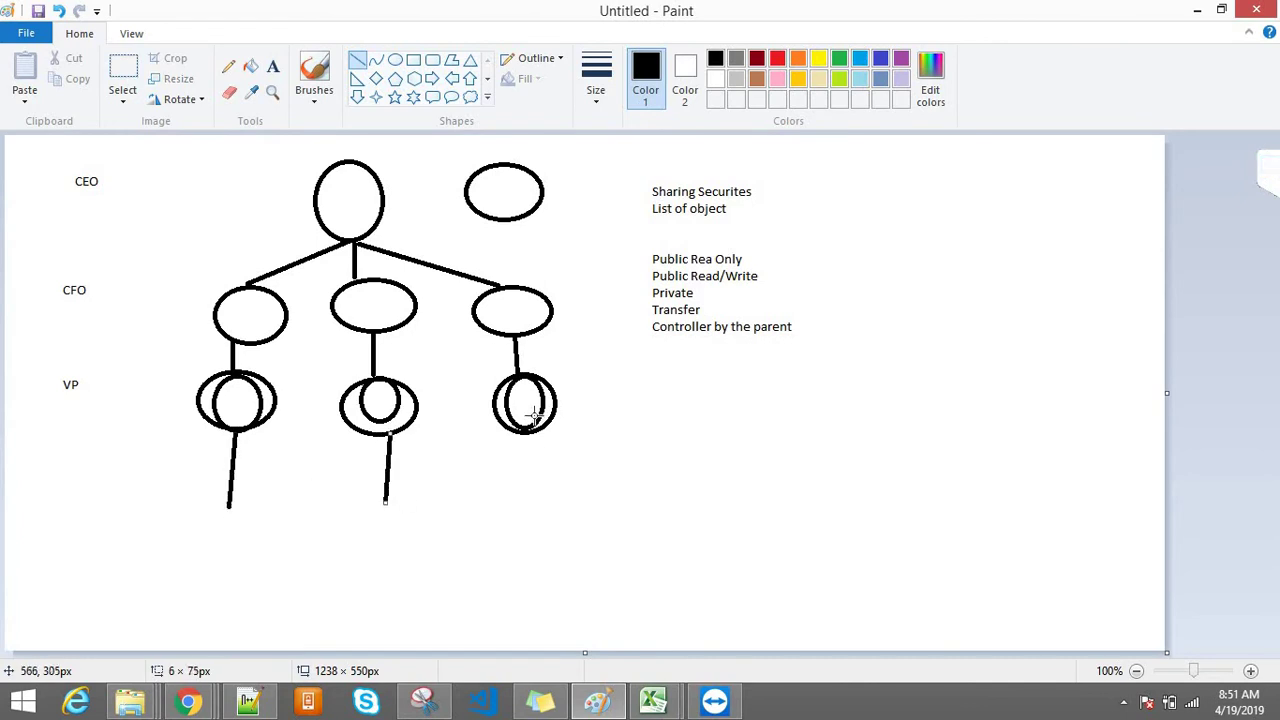
left_click_drag(533, 416, 533, 522)
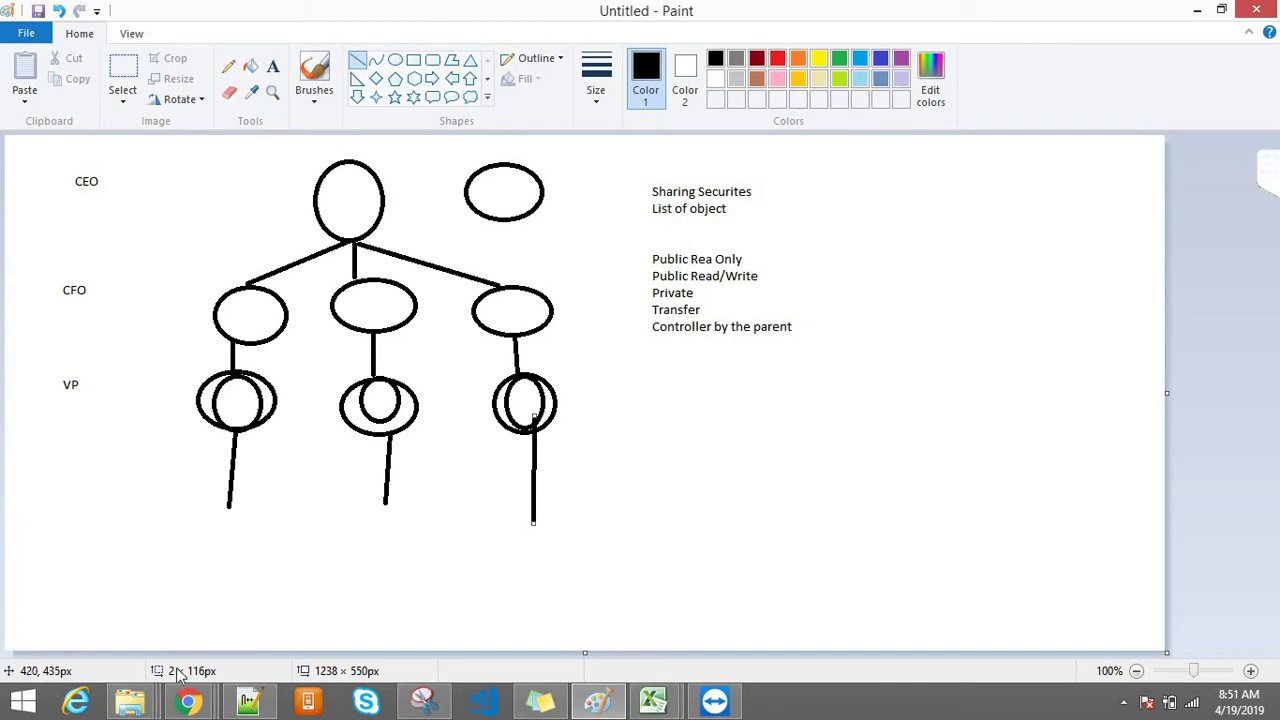
Step: Switch back to Chrome's Creating the Role Hierarchy tab via the taskbar preview
mouse_move(186, 702)
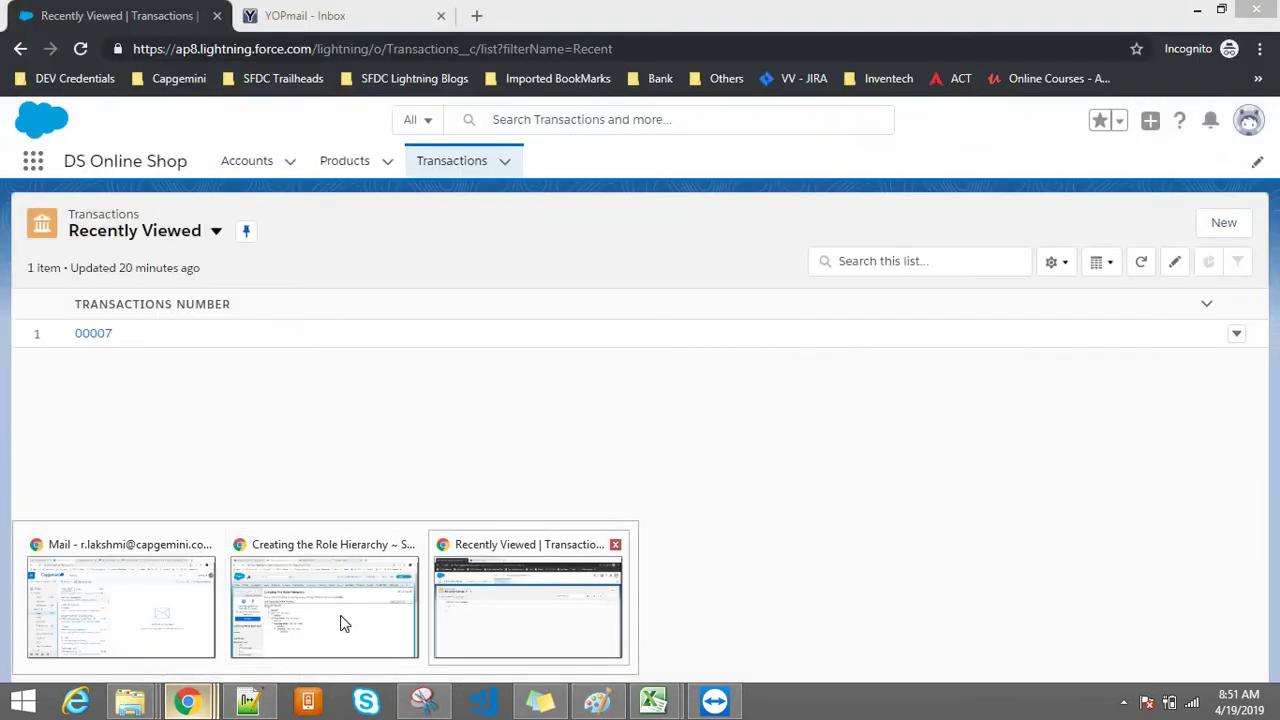
left_click(343, 620)
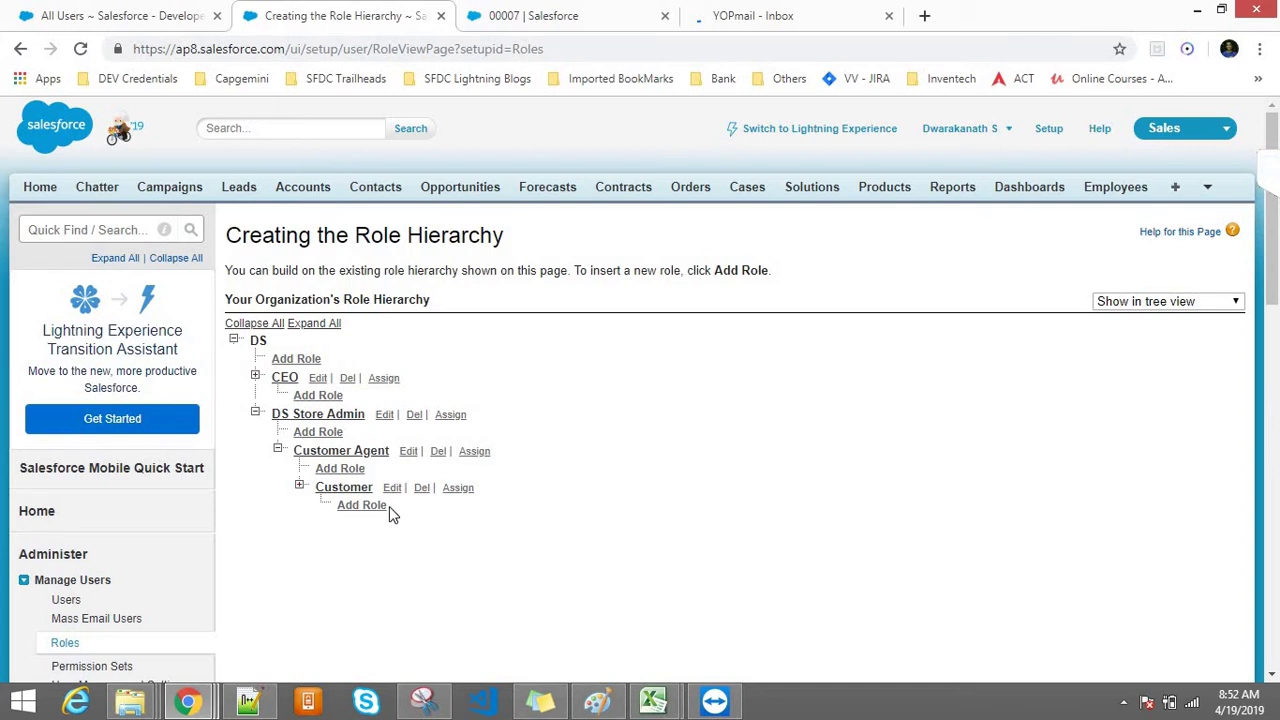
Step: Search Setup for 'users', open All Users, and open the third user in a new tab
left_click(40, 230)
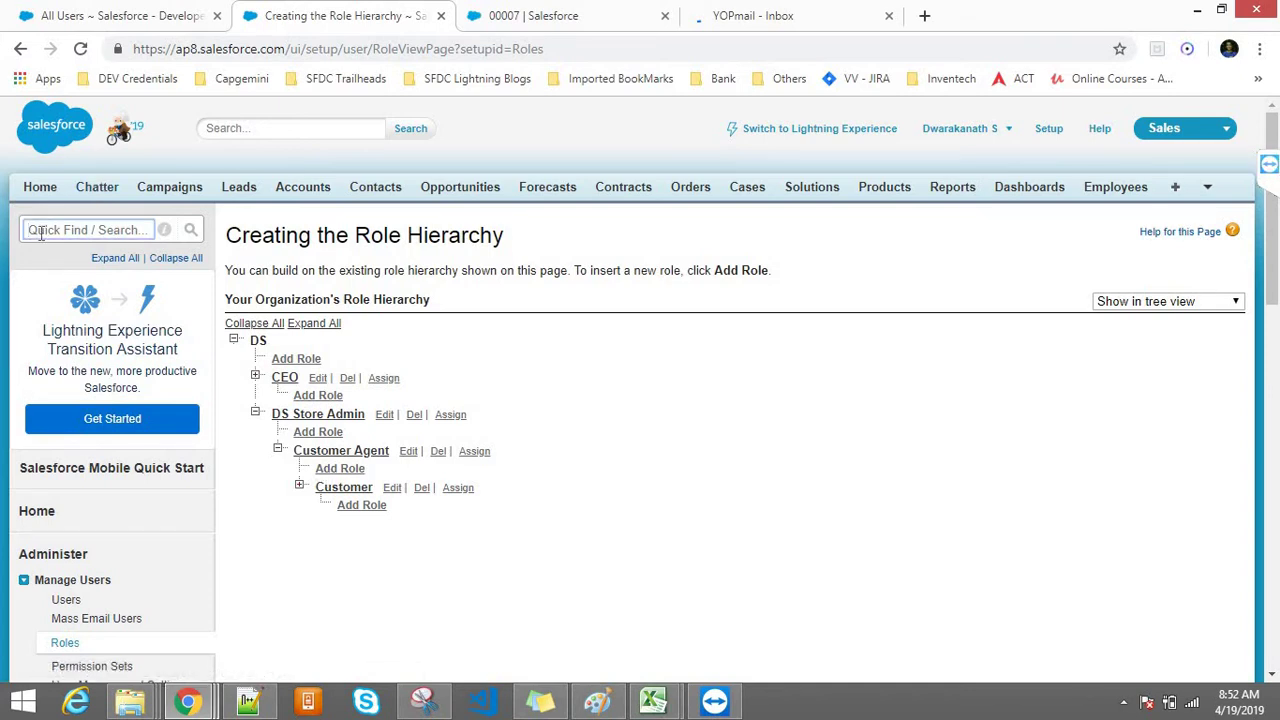
type("users")
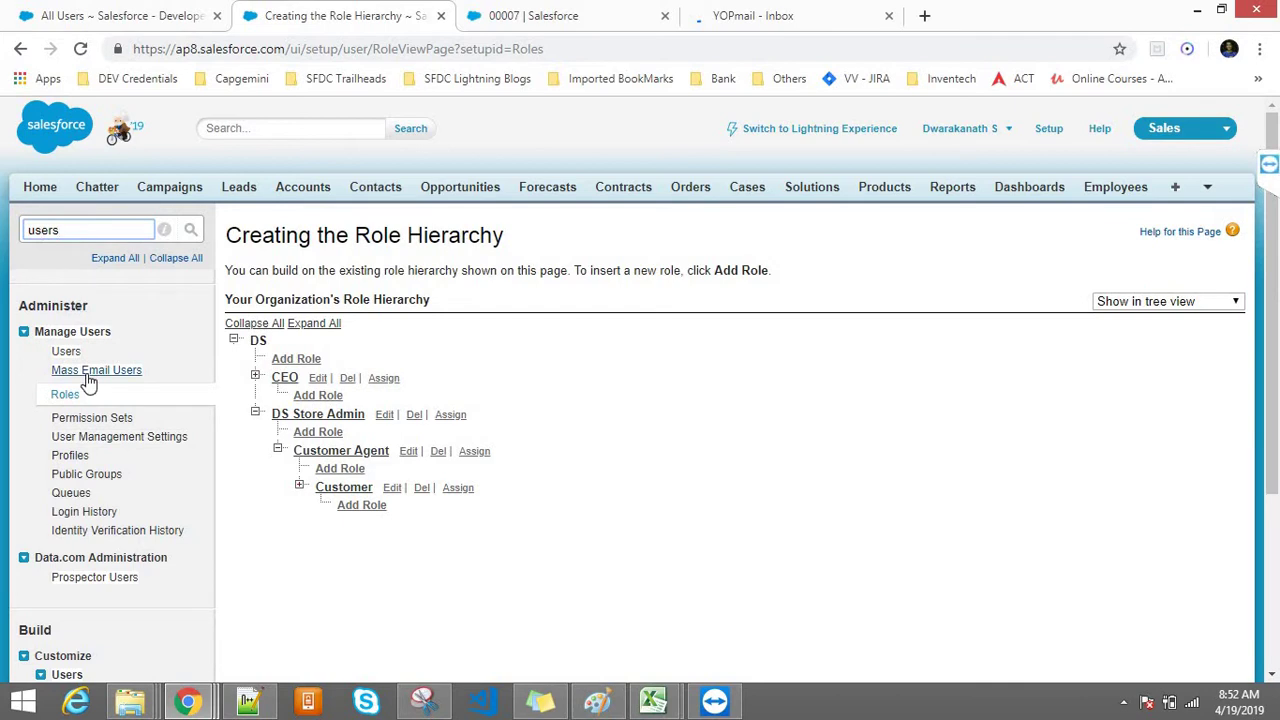
left_click(65, 351)
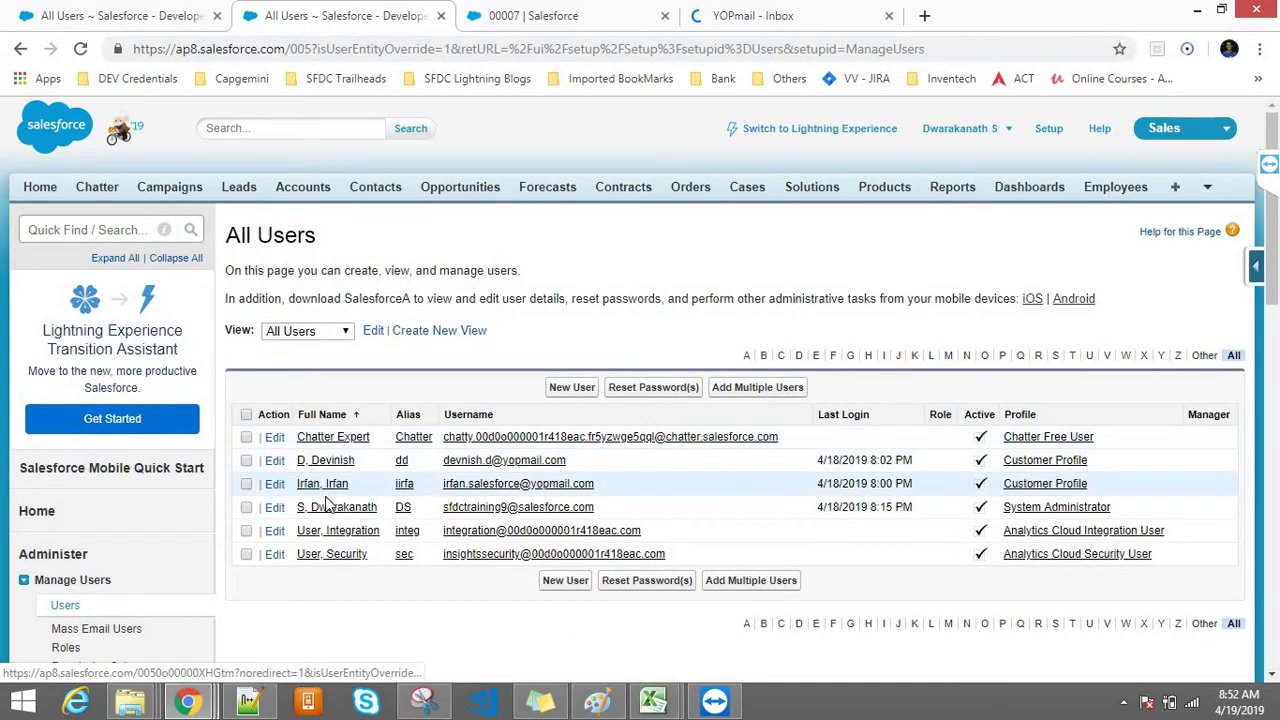
right_click(320, 488)
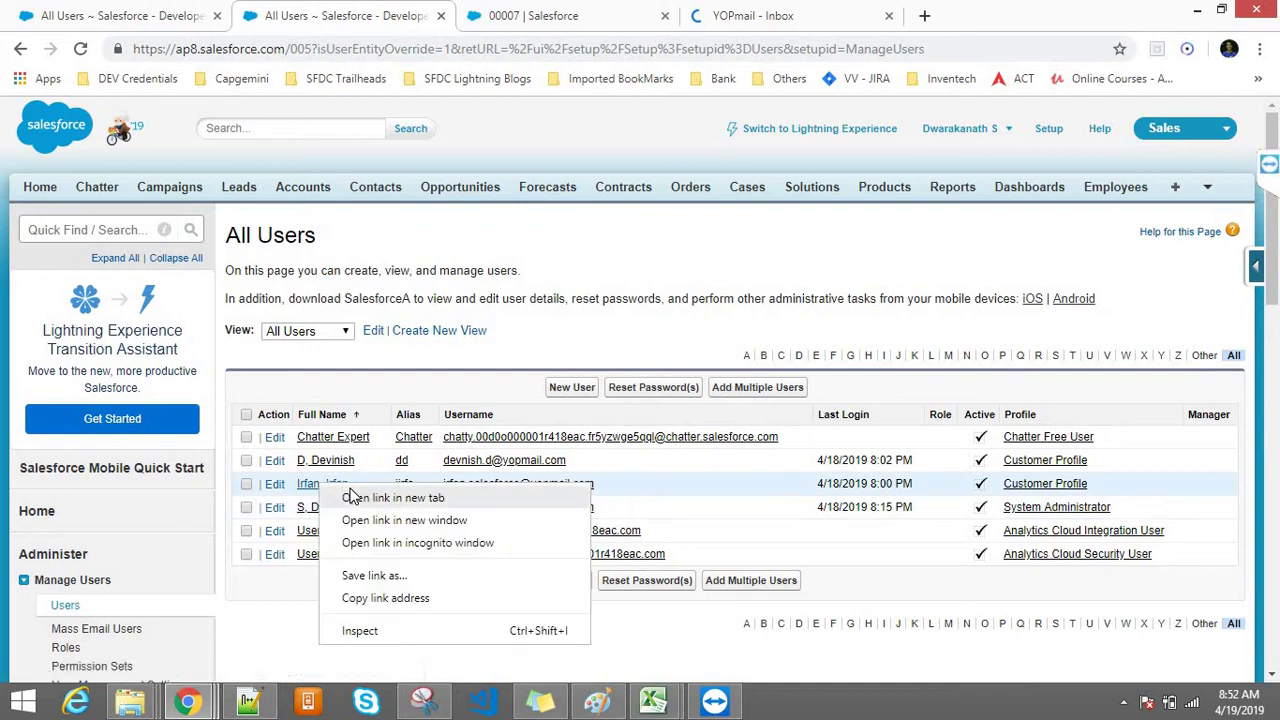
left_click(352, 494)
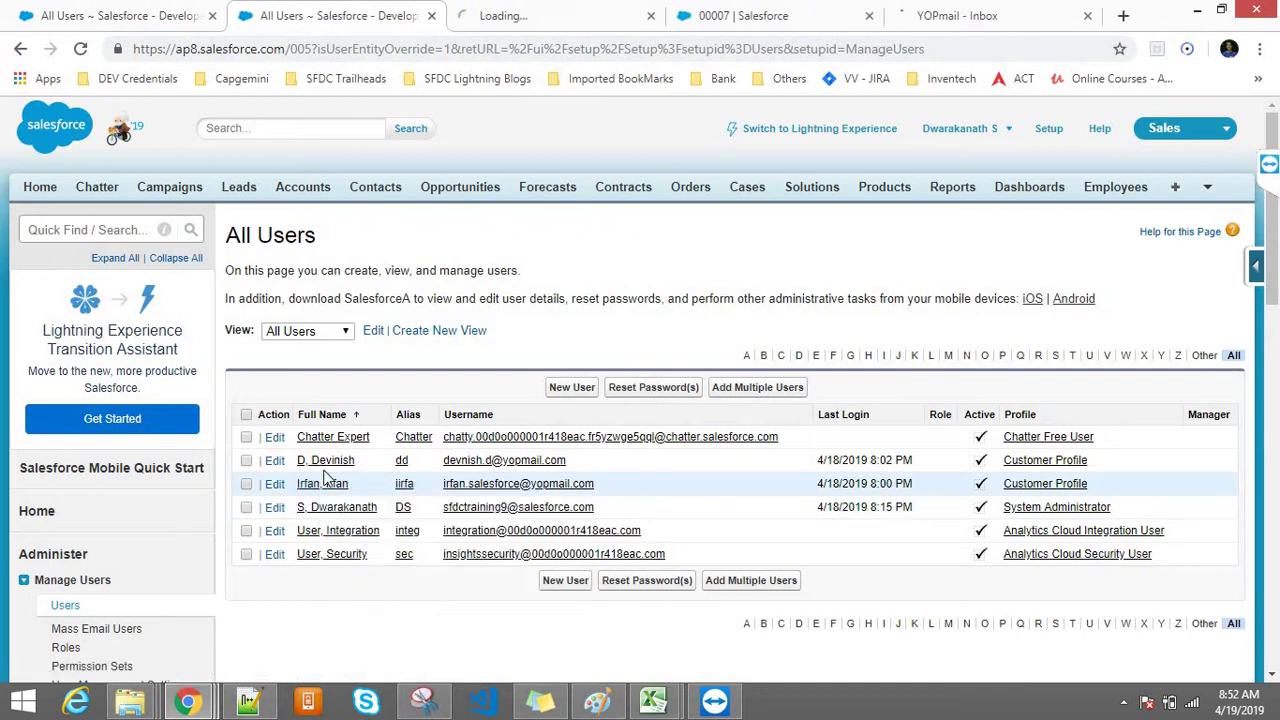
Step: Edit the second user, keep the profile, set Role to Customer, and save
left_click(274, 461)
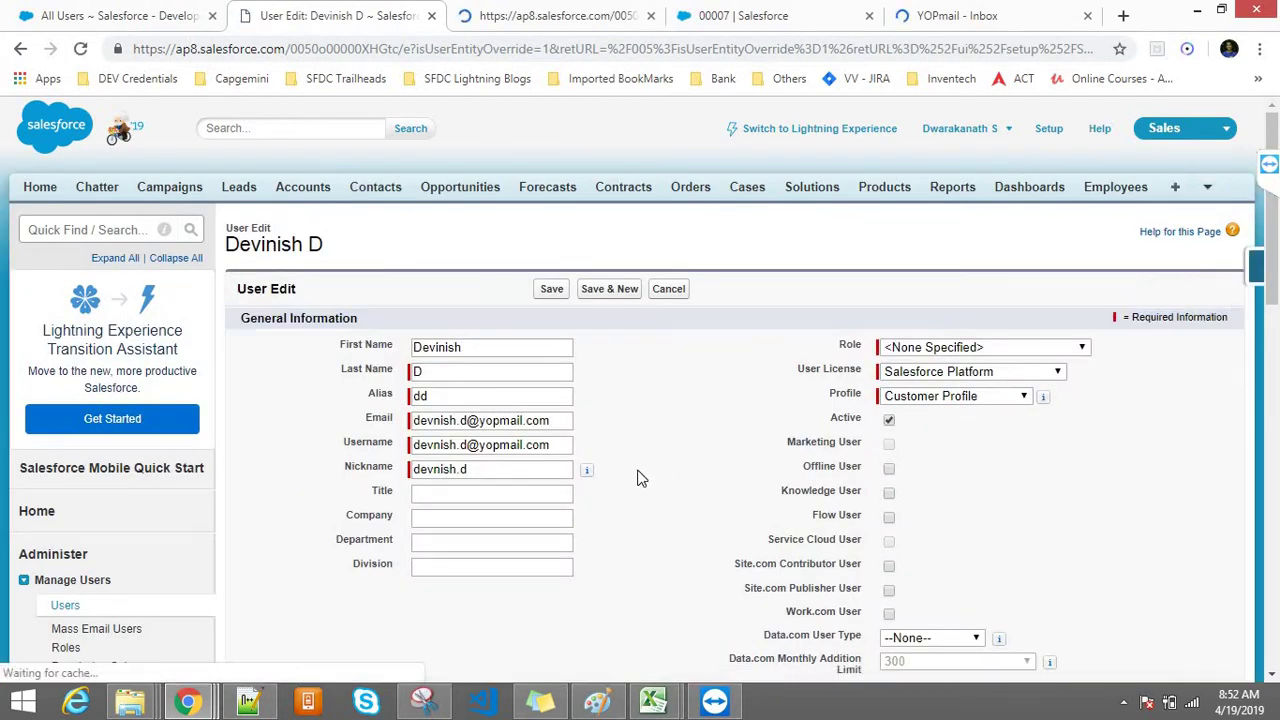
left_click(927, 397)
left_click(927, 399)
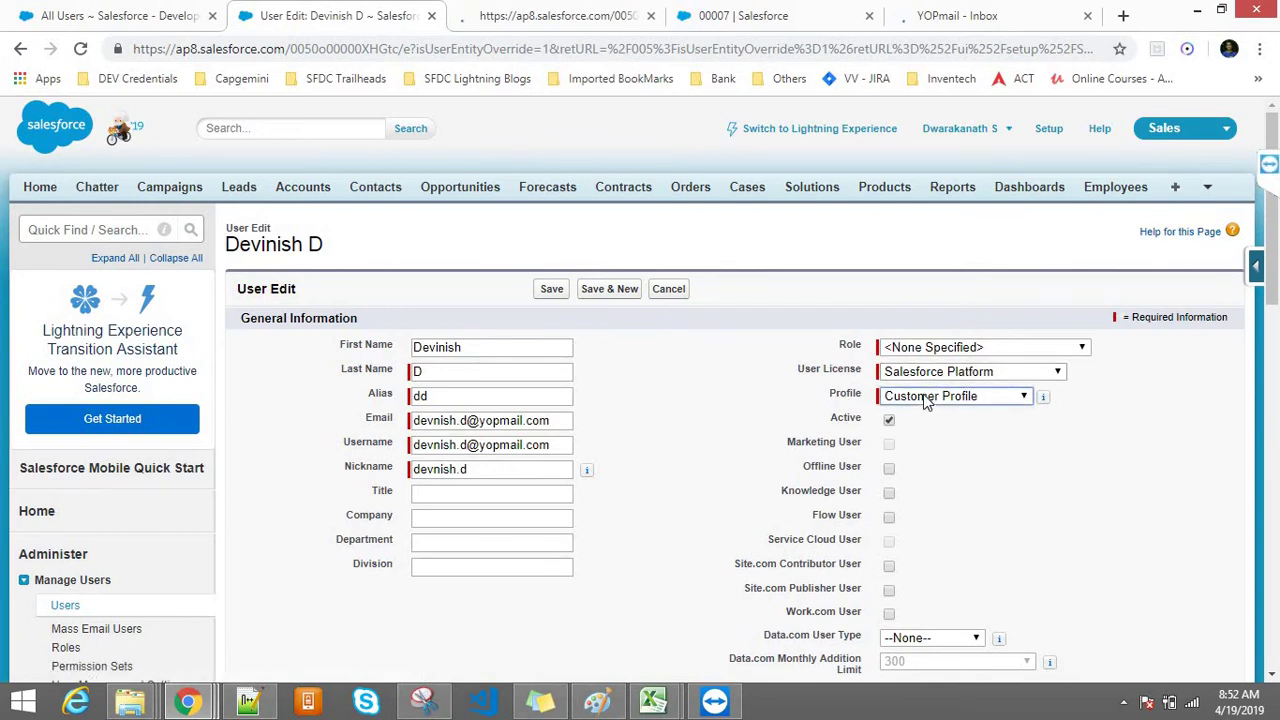
left_click(894, 352)
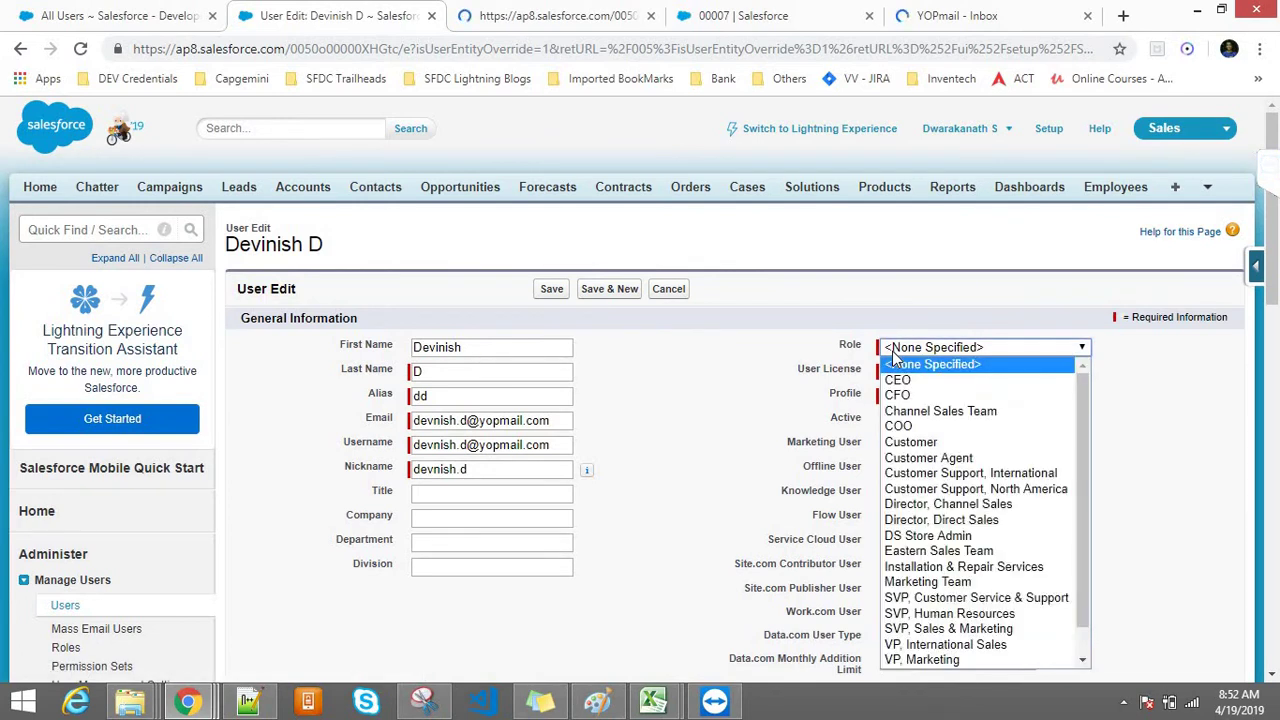
left_click(971, 442)
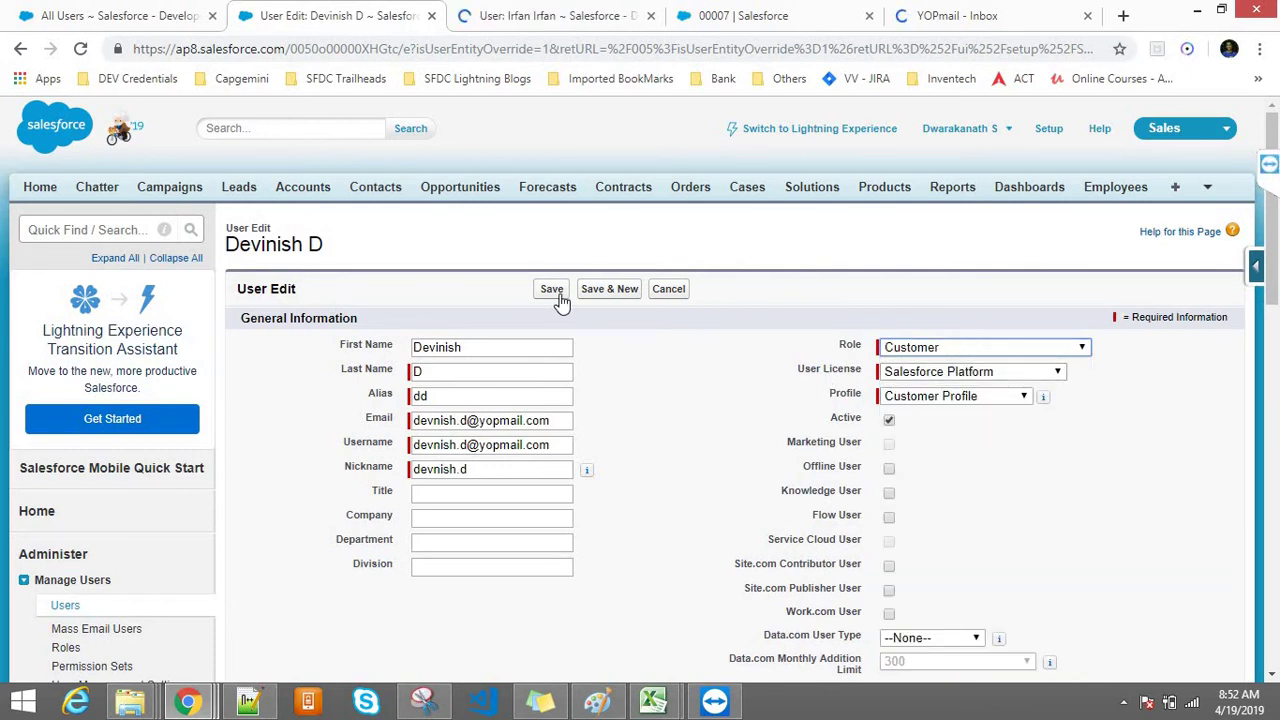
left_click(551, 288)
left_click(510, 12)
left_click(306, 12)
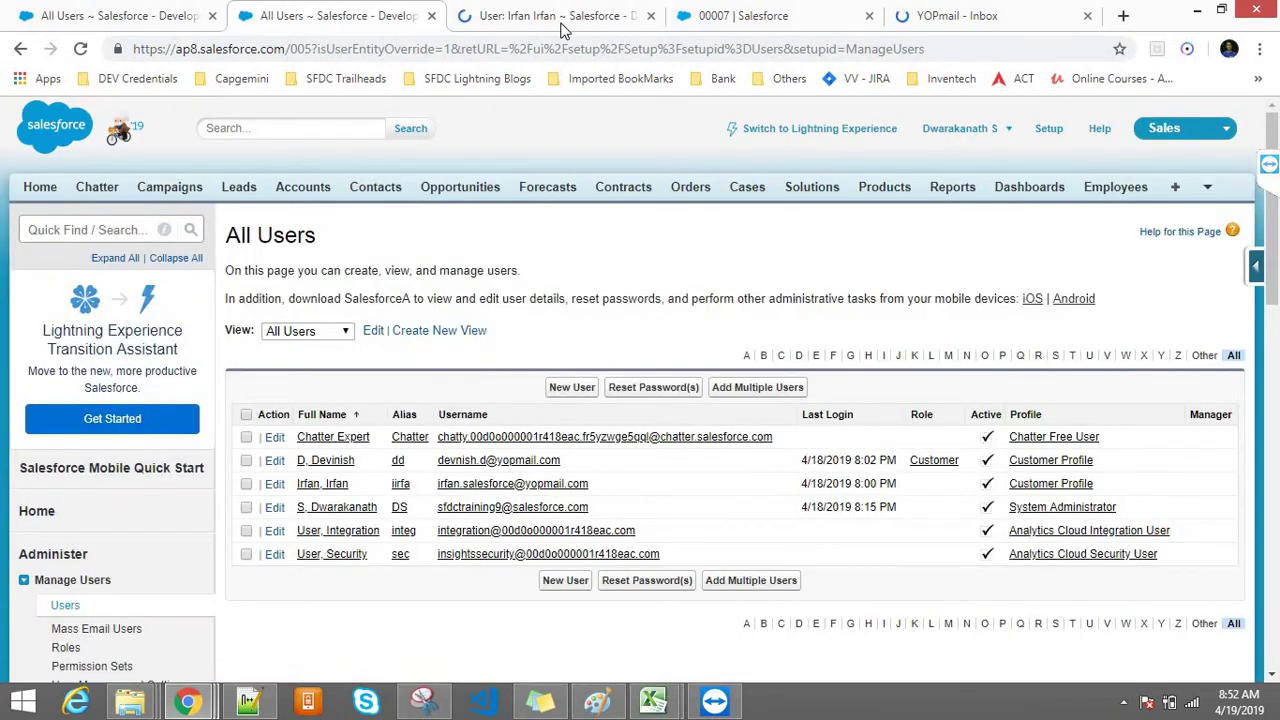
Step: Close the webmail tab, set the third user's Role to Customer, save, and return to All Users
left_click(555, 18)
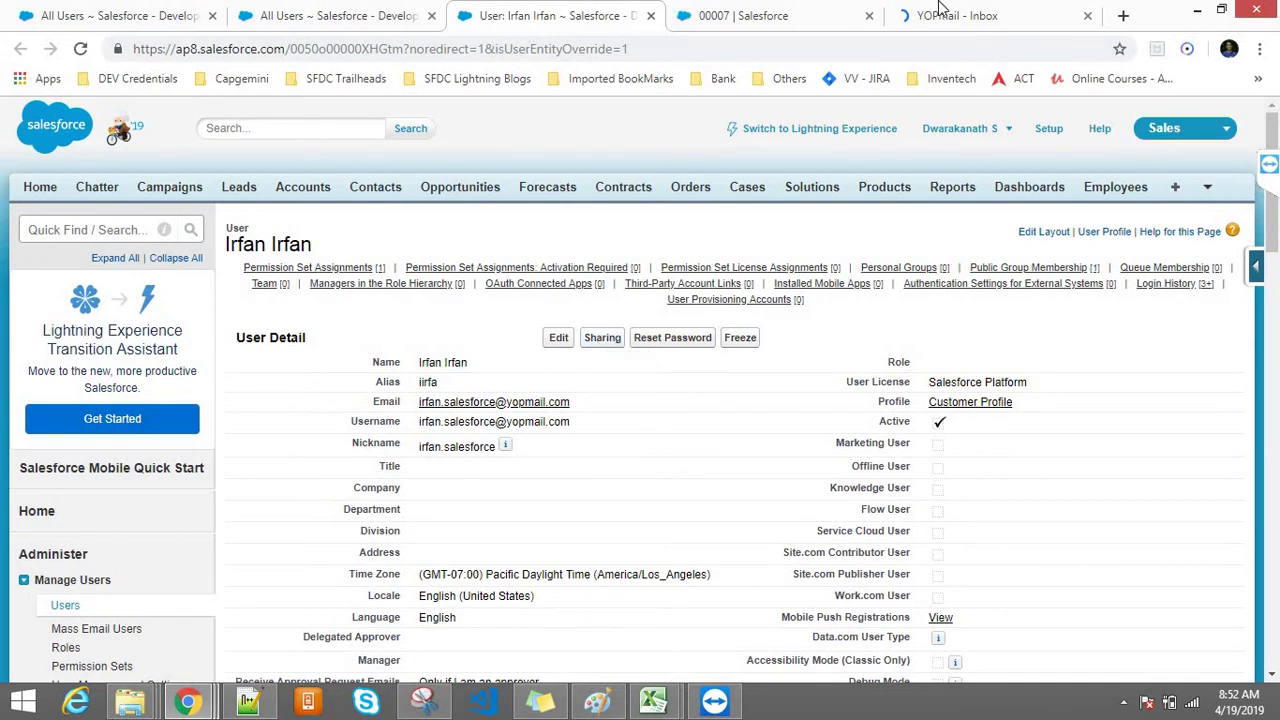
middle_click(977, 30)
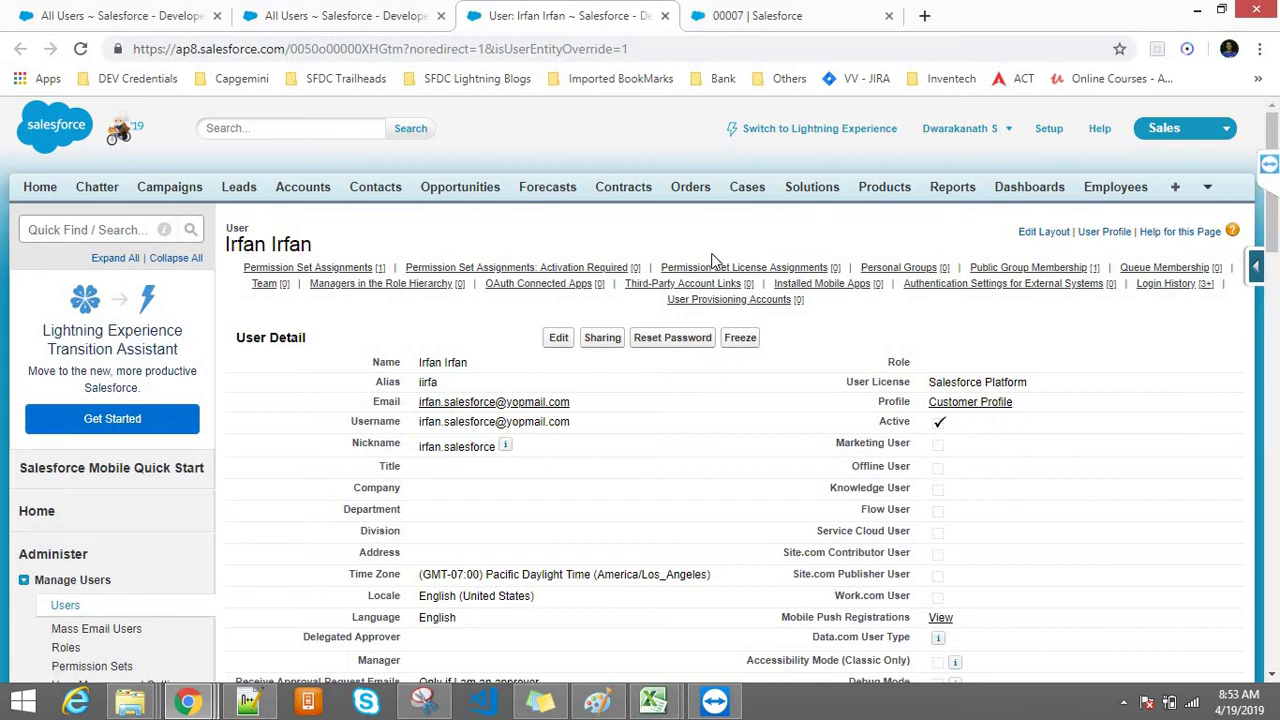
left_click(558, 340)
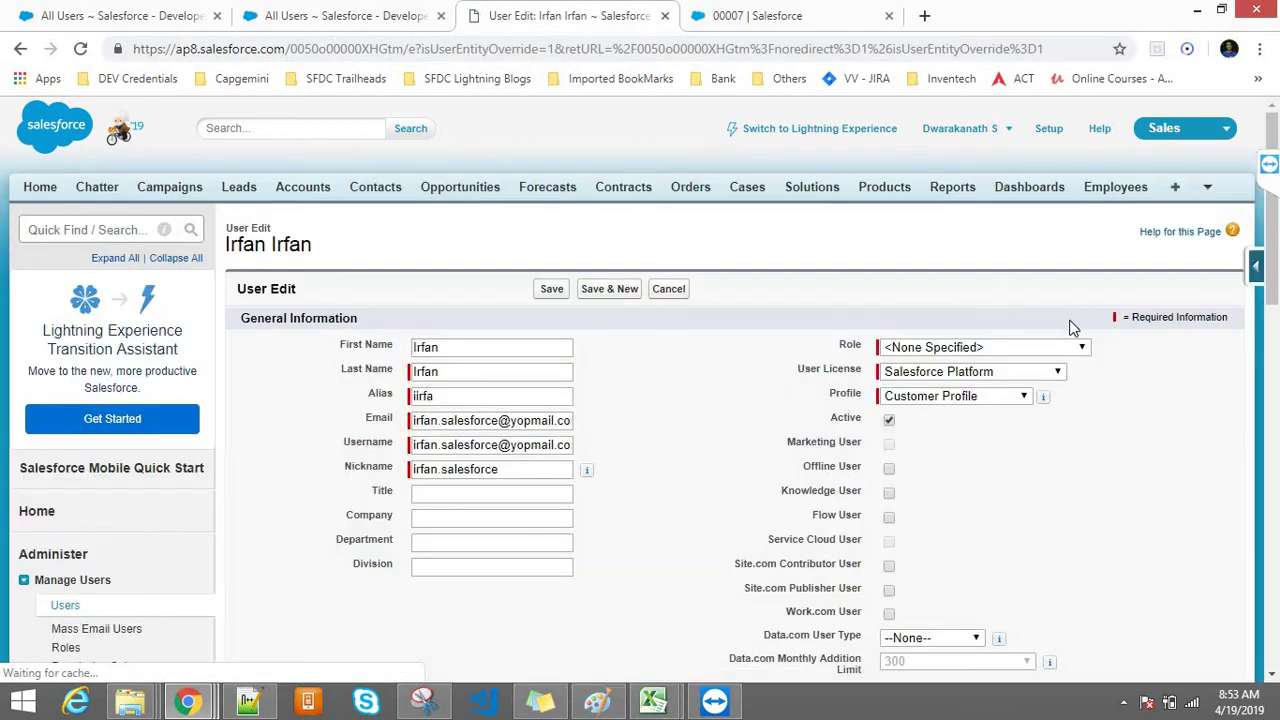
left_click(968, 348)
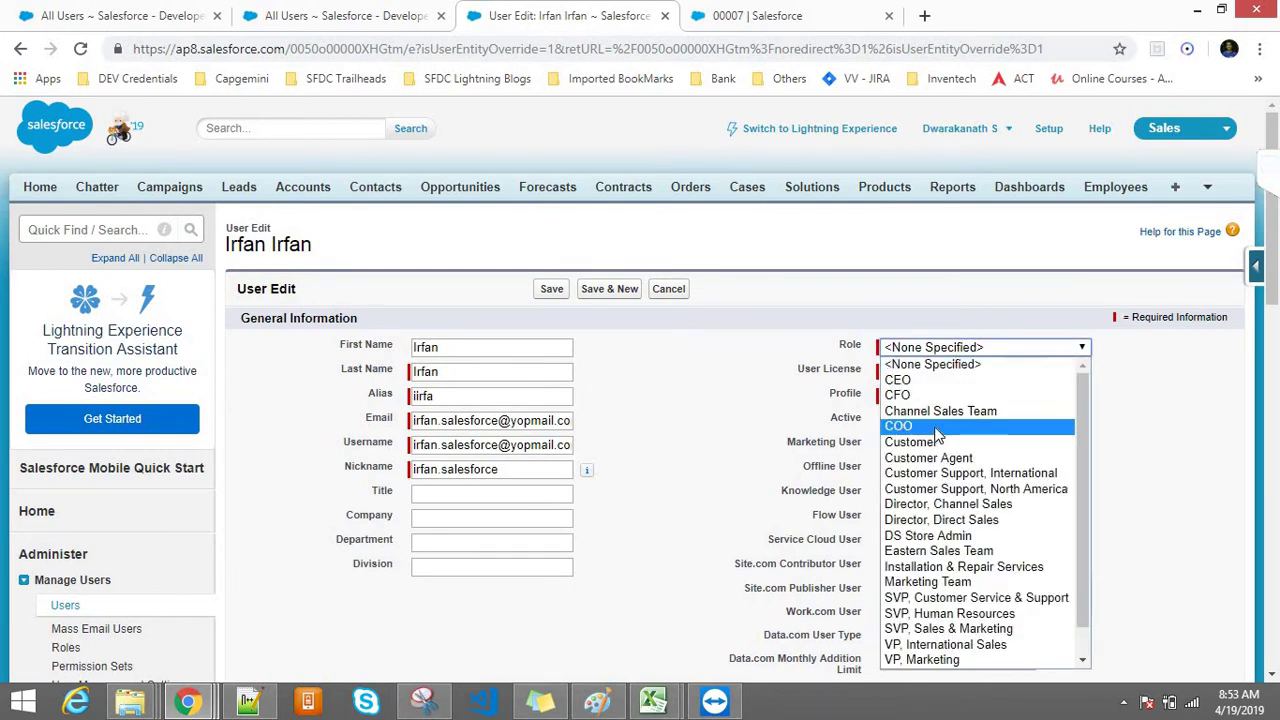
left_click(935, 443)
left_click(543, 290)
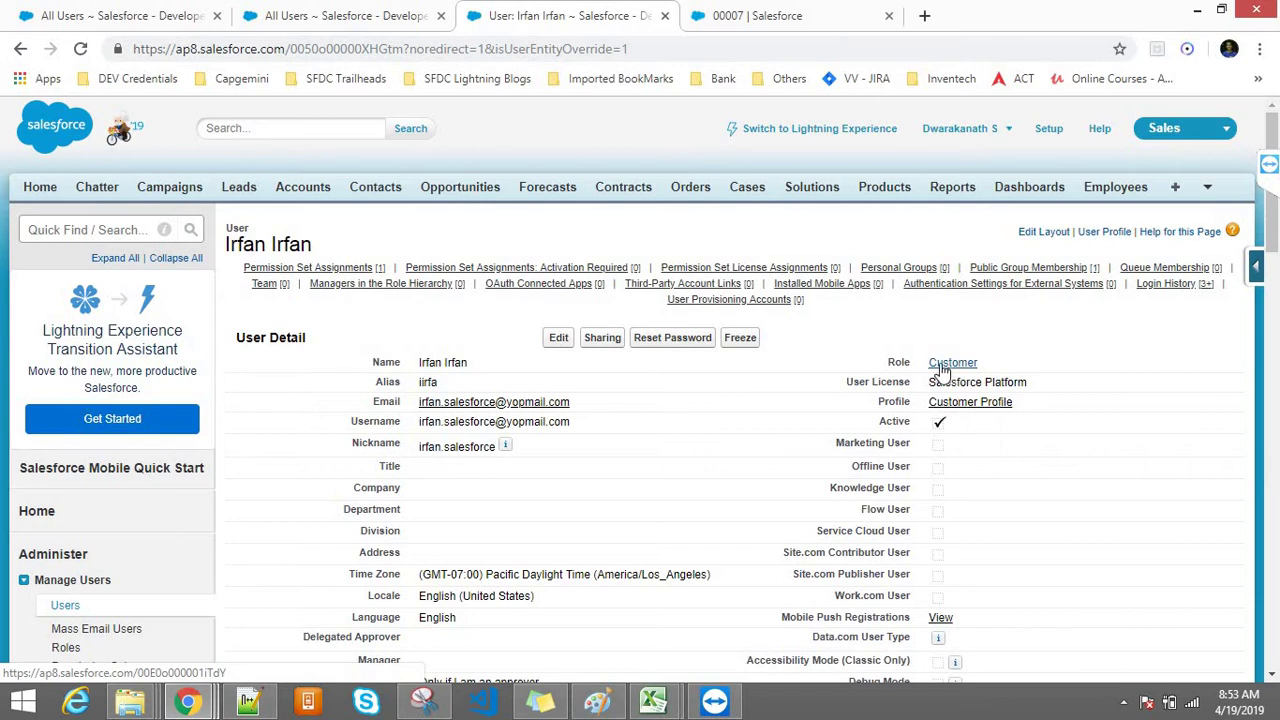
left_click(330, 14)
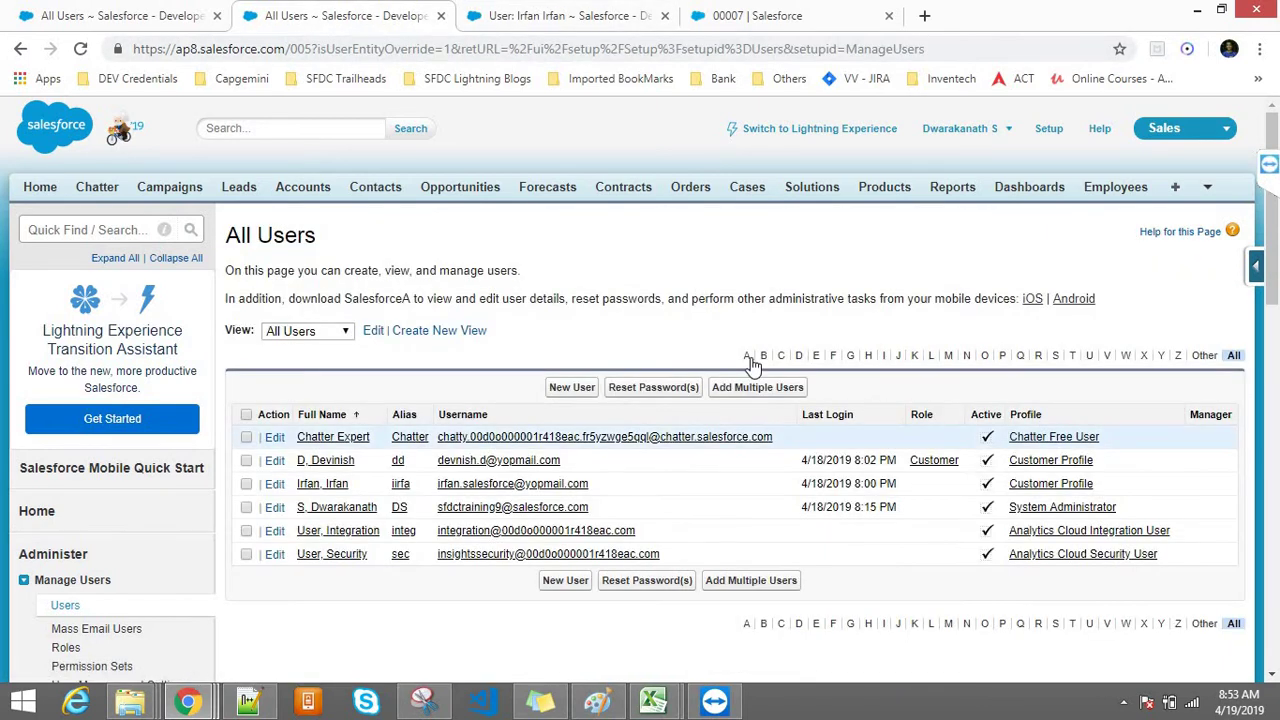
Step: Open the second user's and the administrator's records in background tabs
middle_click(338, 462)
middle_click(338, 508)
left_click_drag(866, 10, 420, 10)
Step: Close the duplicate All Users tab and filter Setup Quick Find to 'sharing'
left_click(345, 14)
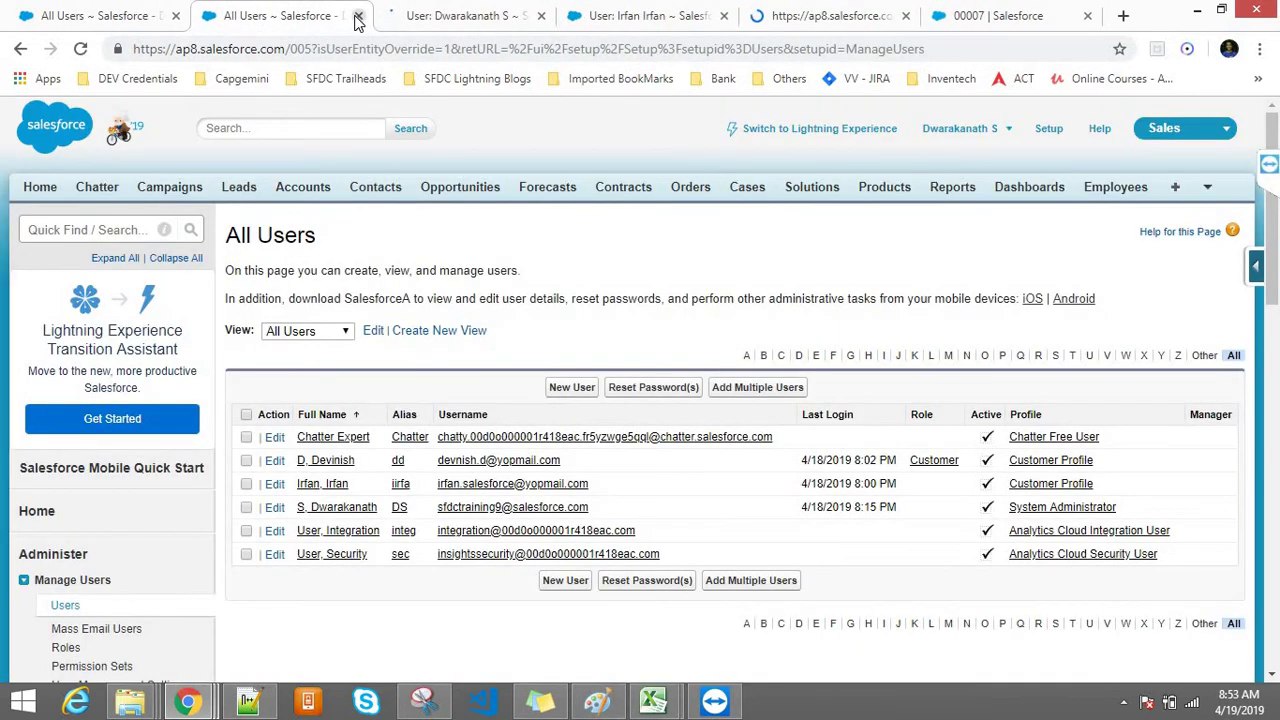
left_click(357, 16)
left_click(408, 10)
left_click_drag(635, 8, 480, 12)
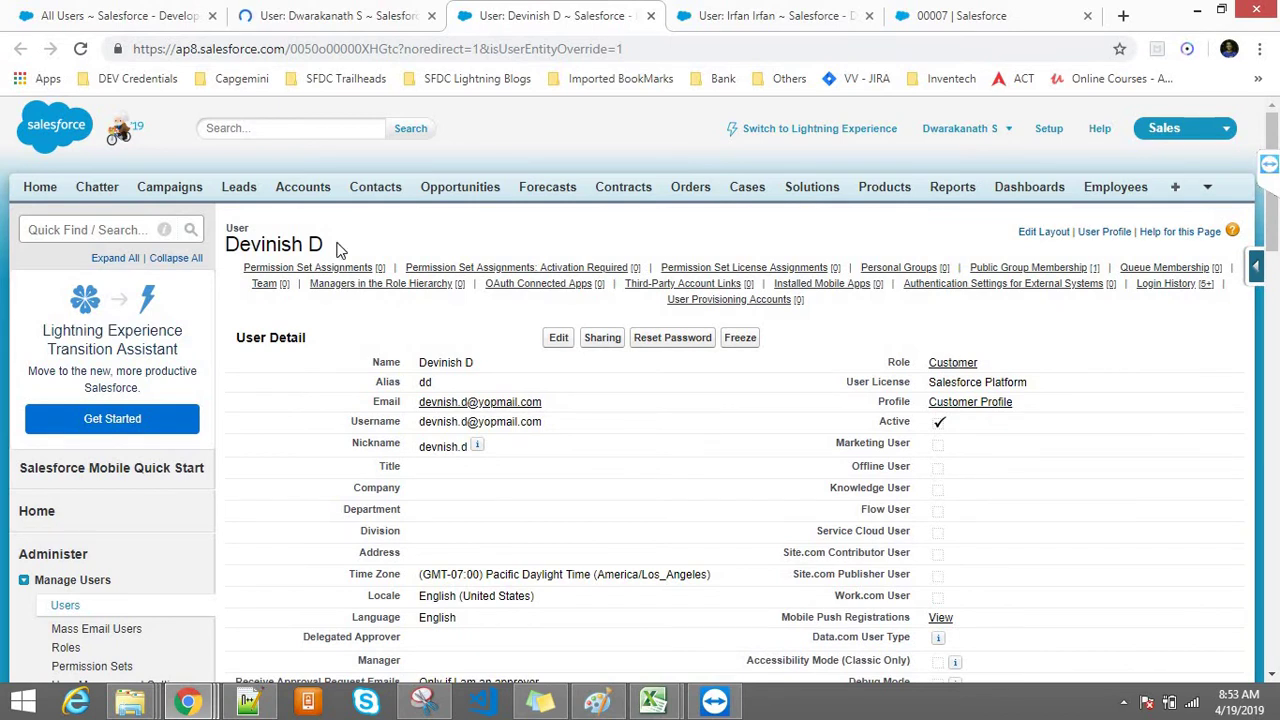
left_click(47, 226)
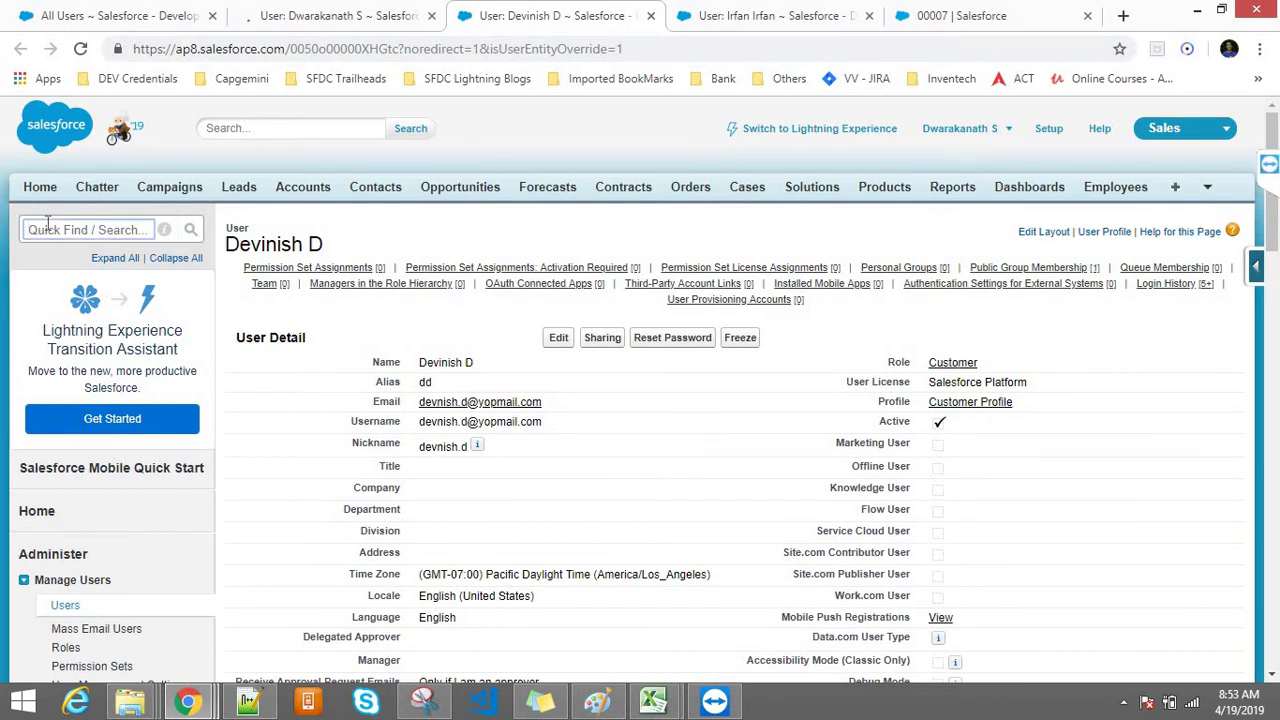
type("sharing")
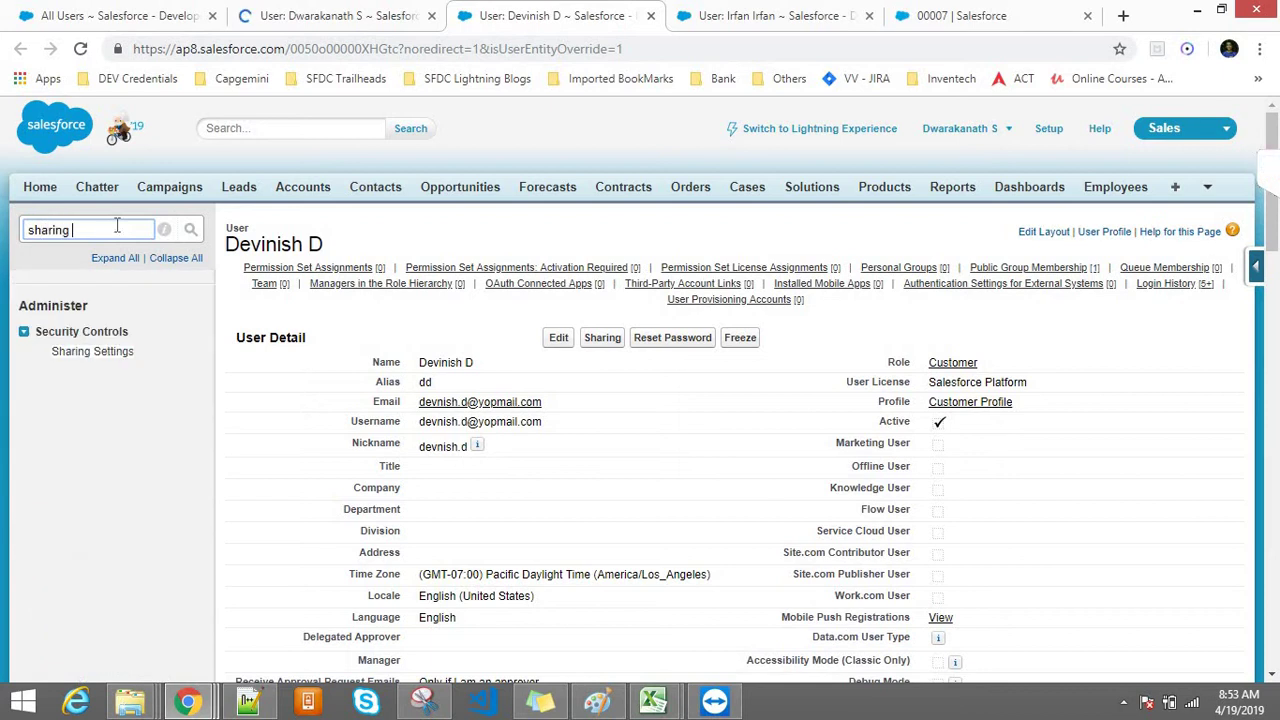
Step: Open Sharing Settings in its own new tab
right_click(89, 355)
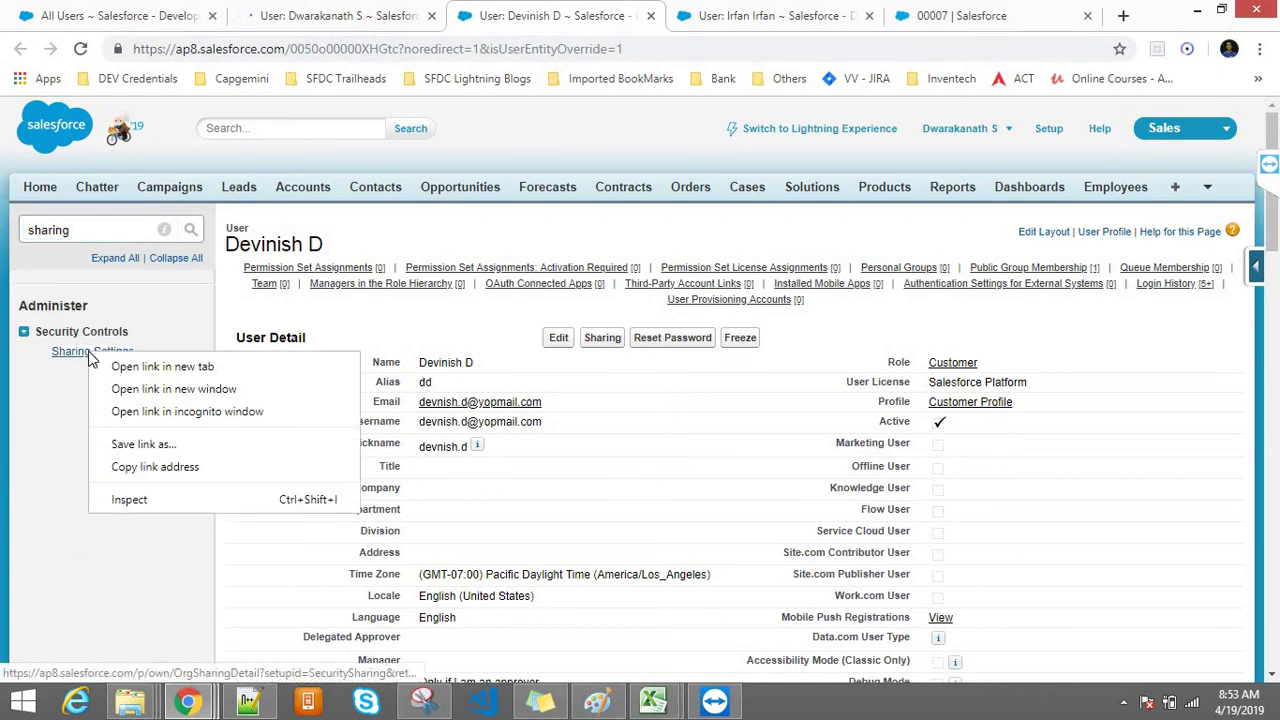
left_click(125, 366)
left_click(674, 10)
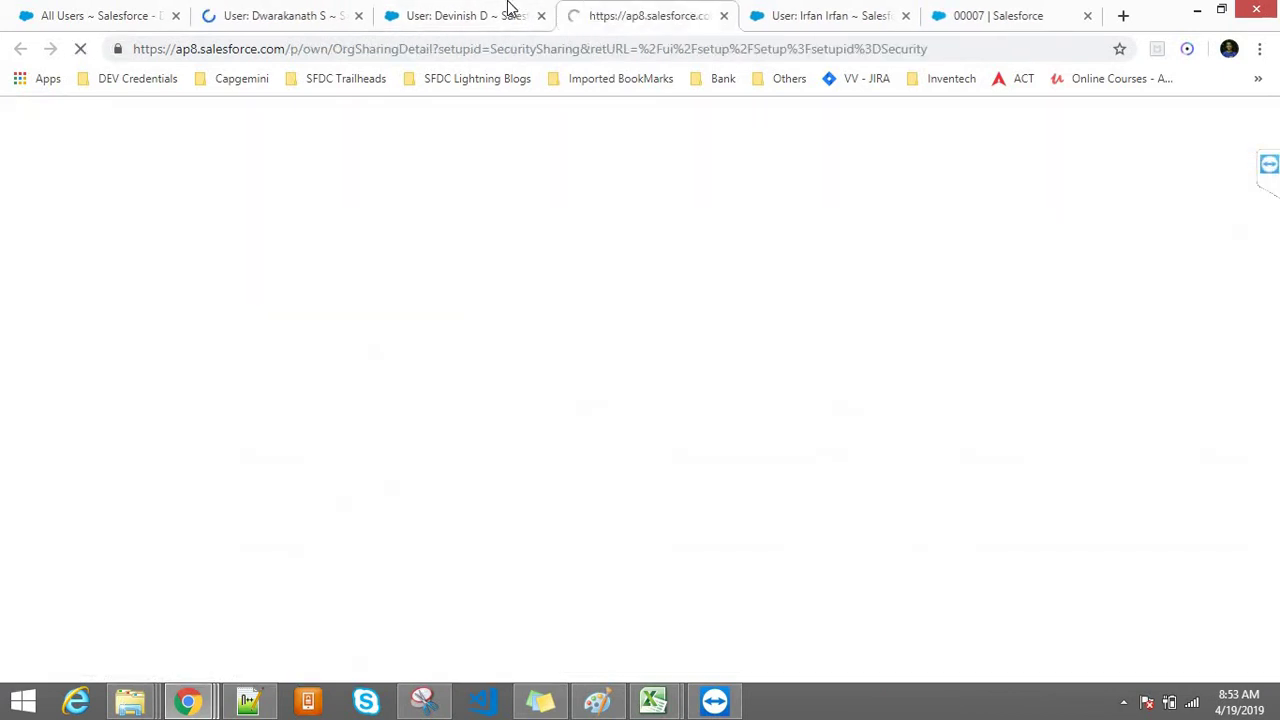
left_click_drag(508, 5, 508, 11)
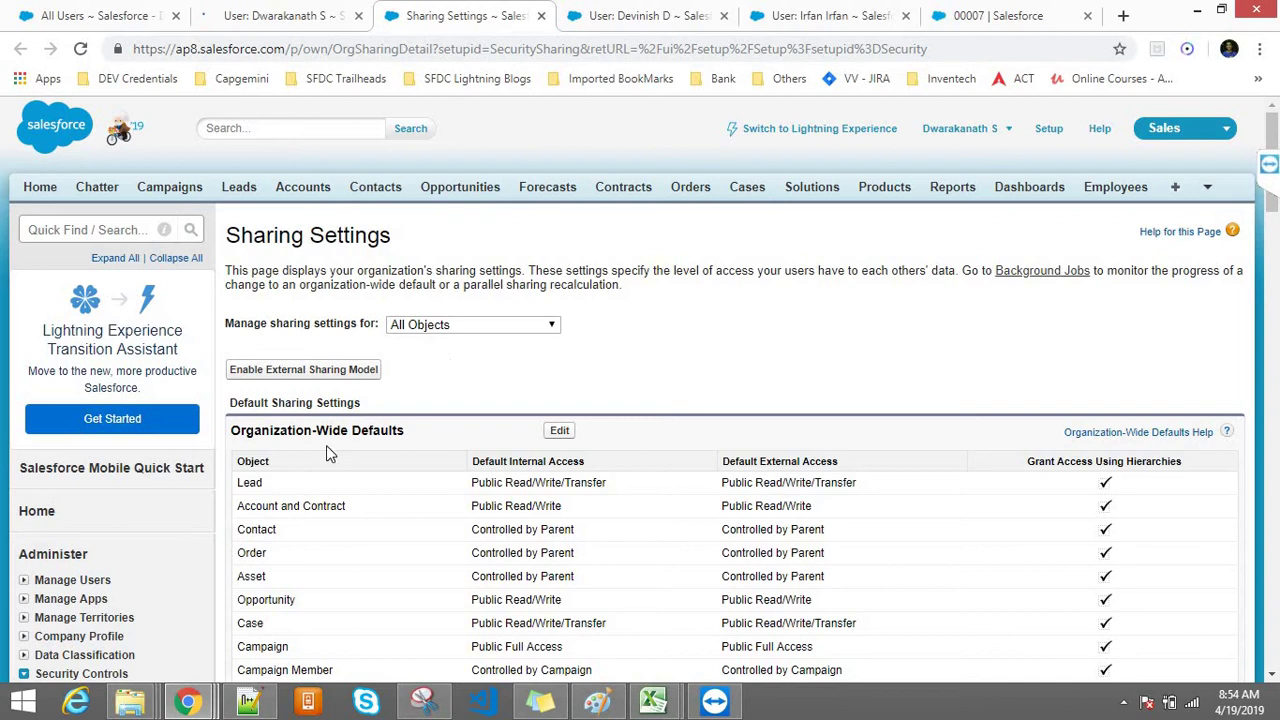
Step: Highlight the Organization-Wide Defaults for Lead, Account and Contract, and Contact
left_click_drag(280, 438, 400, 432)
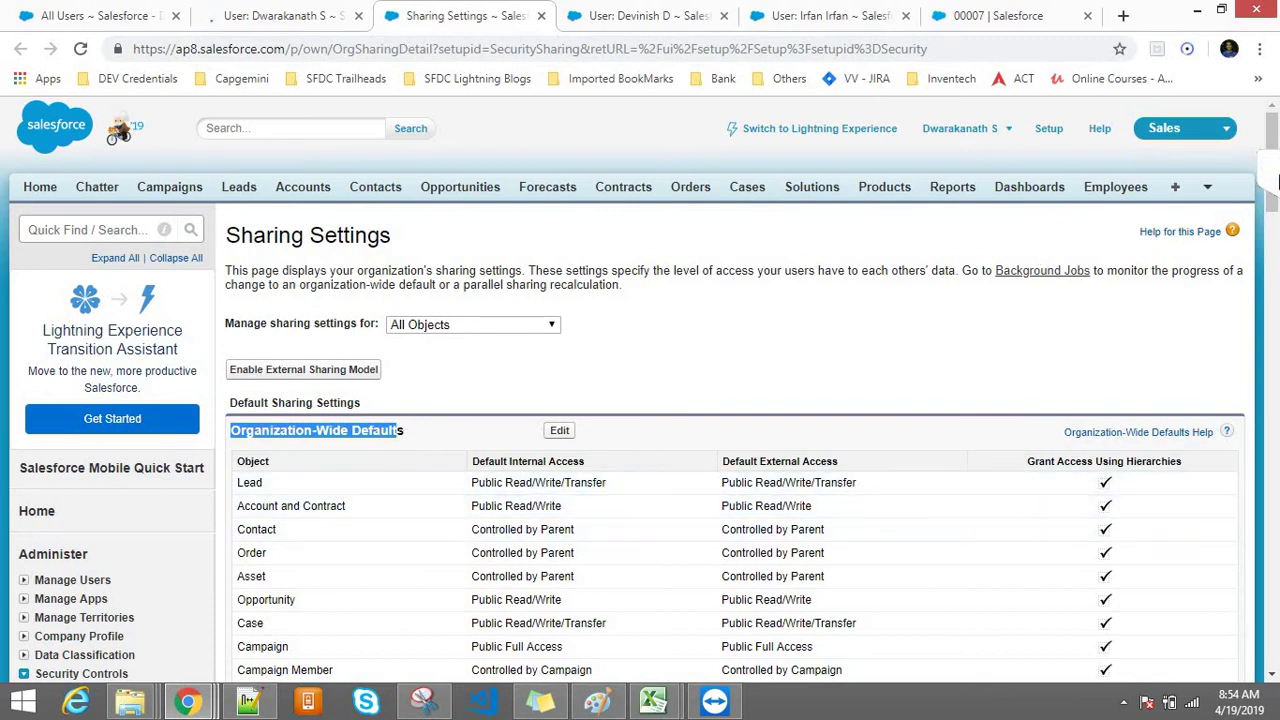
scroll(1275, 135, "down", 2)
mouse_move(1275, 133)
left_mouse_down()
mouse_move(1275, 318)
mouse_move(1275, 133)
left_mouse_up()
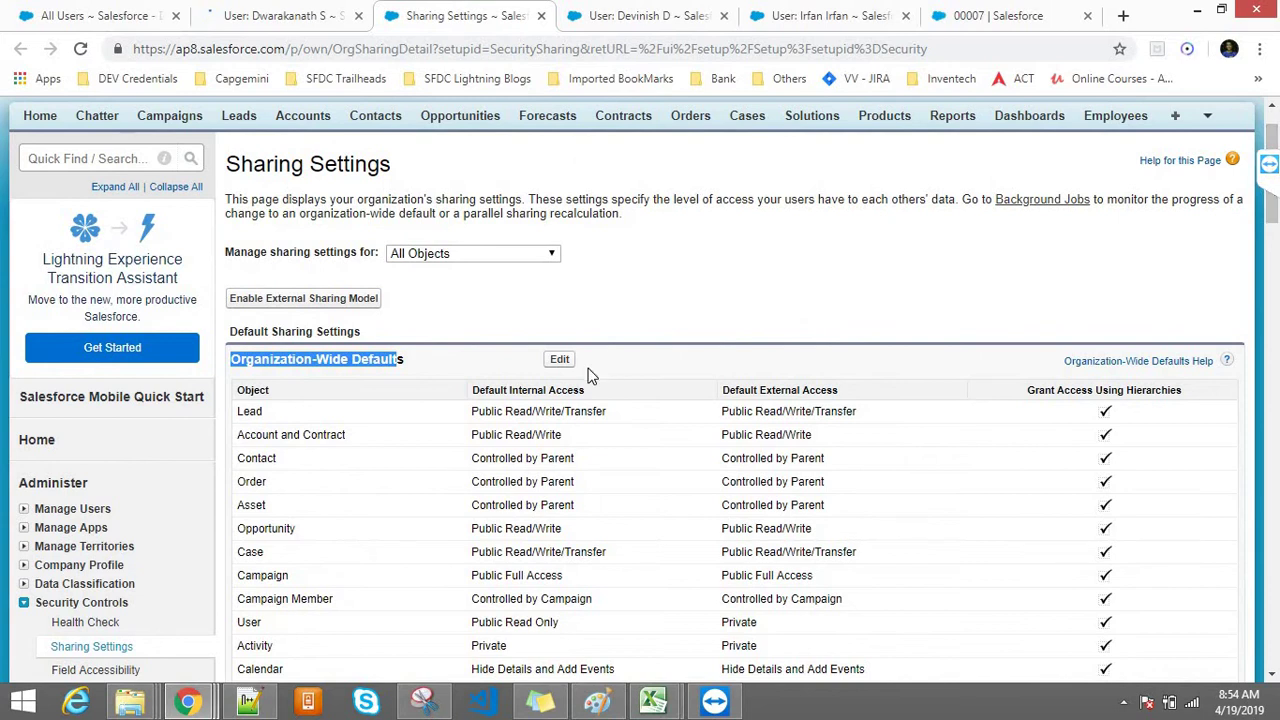
left_click_drag(476, 411, 612, 407)
mouse_move(722, 411)
left_mouse_down()
mouse_move(870, 420)
mouse_move(722, 411)
left_mouse_up()
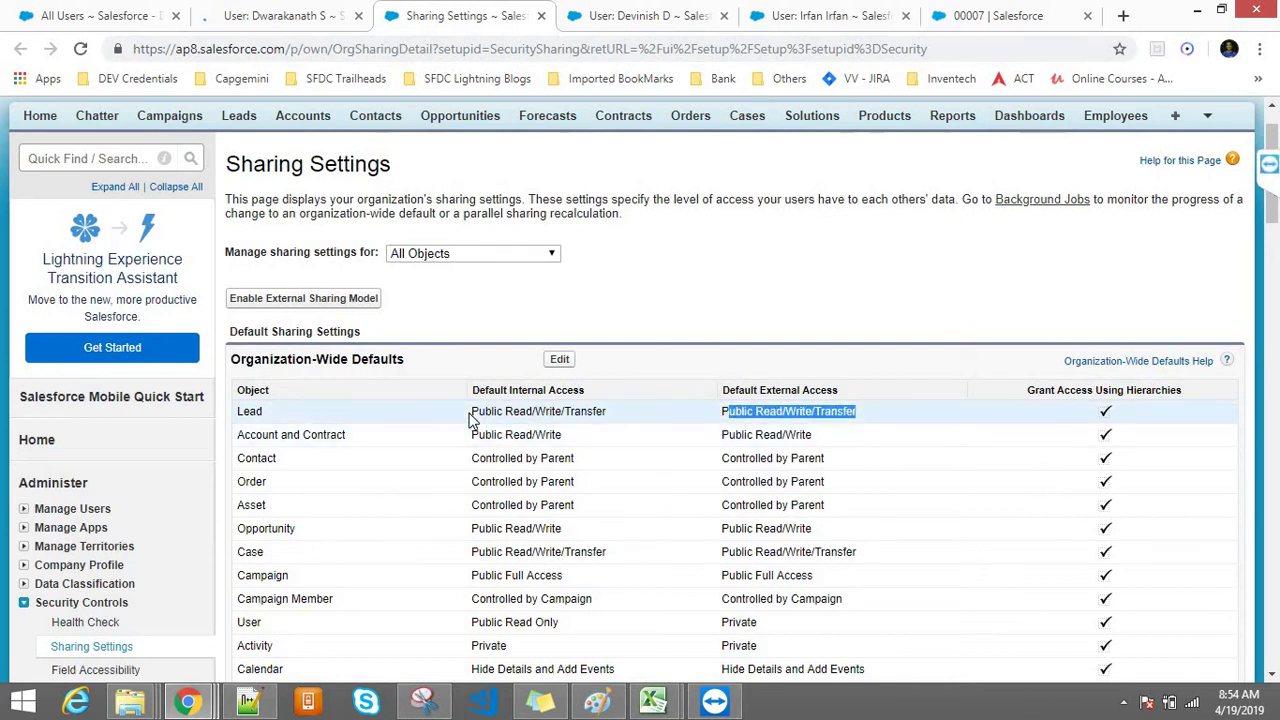
left_click_drag(472, 411, 629, 411)
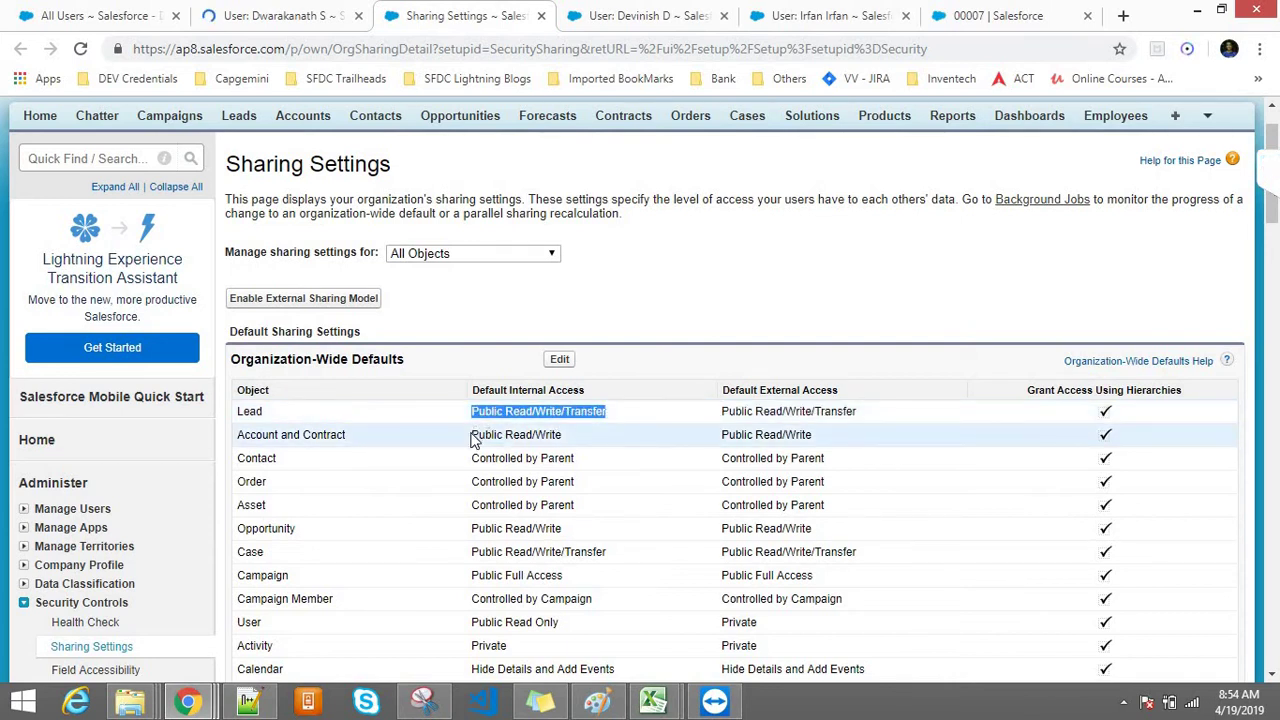
left_click_drag(472, 435, 541, 437)
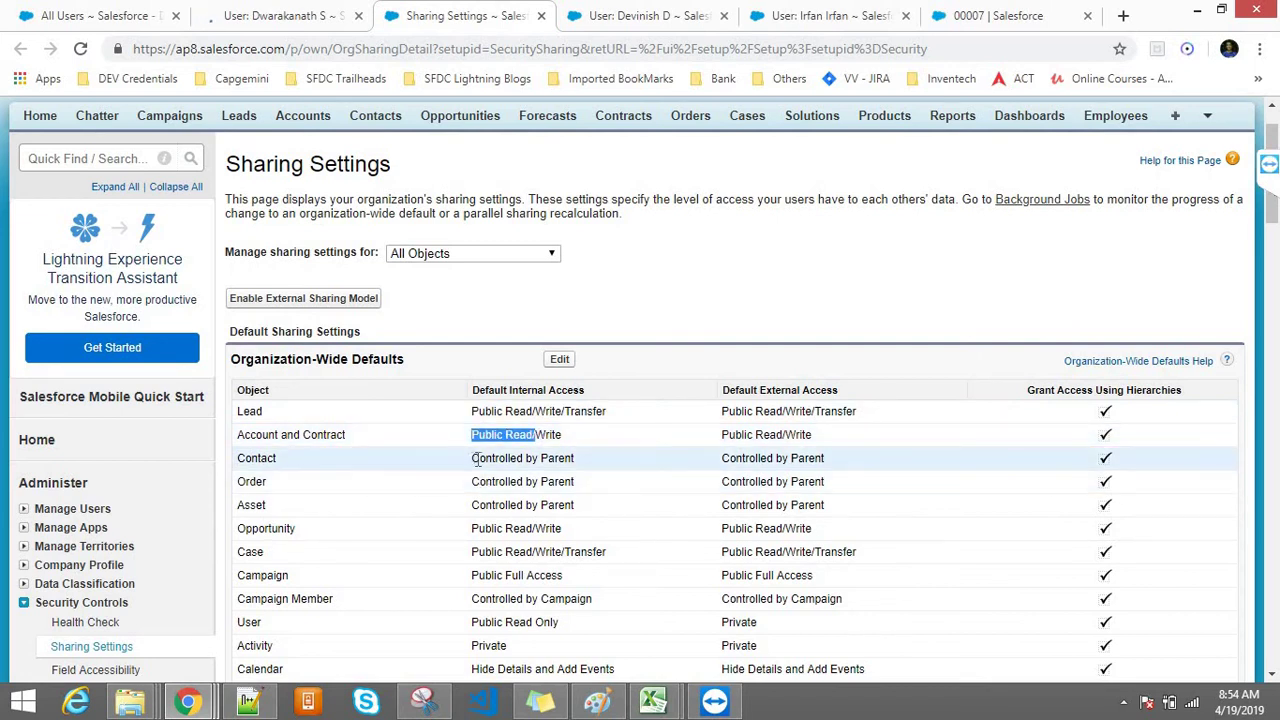
left_click_drag(472, 458, 540, 458)
left_click_drag(722, 411, 866, 420)
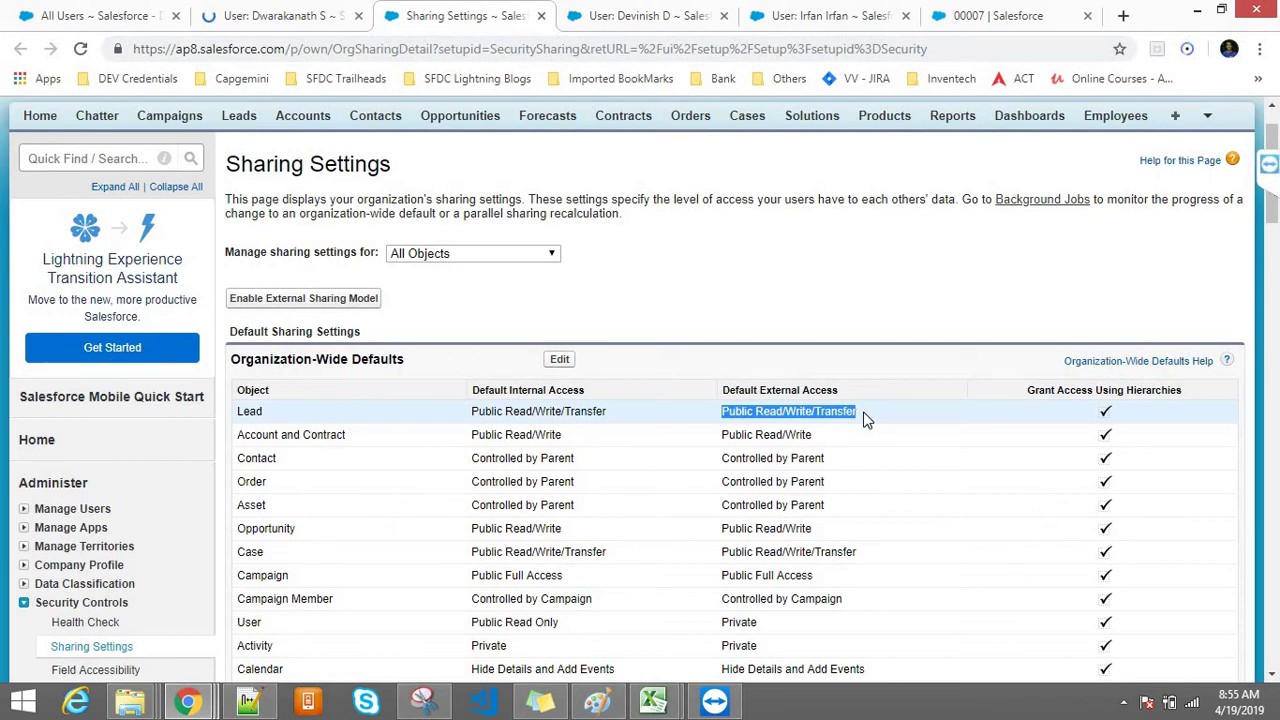
Step: Review the Lead and Account internal access levels, then open the organization-wide defaults for editing
left_click(808, 420)
left_click_drag(481, 411, 470, 411)
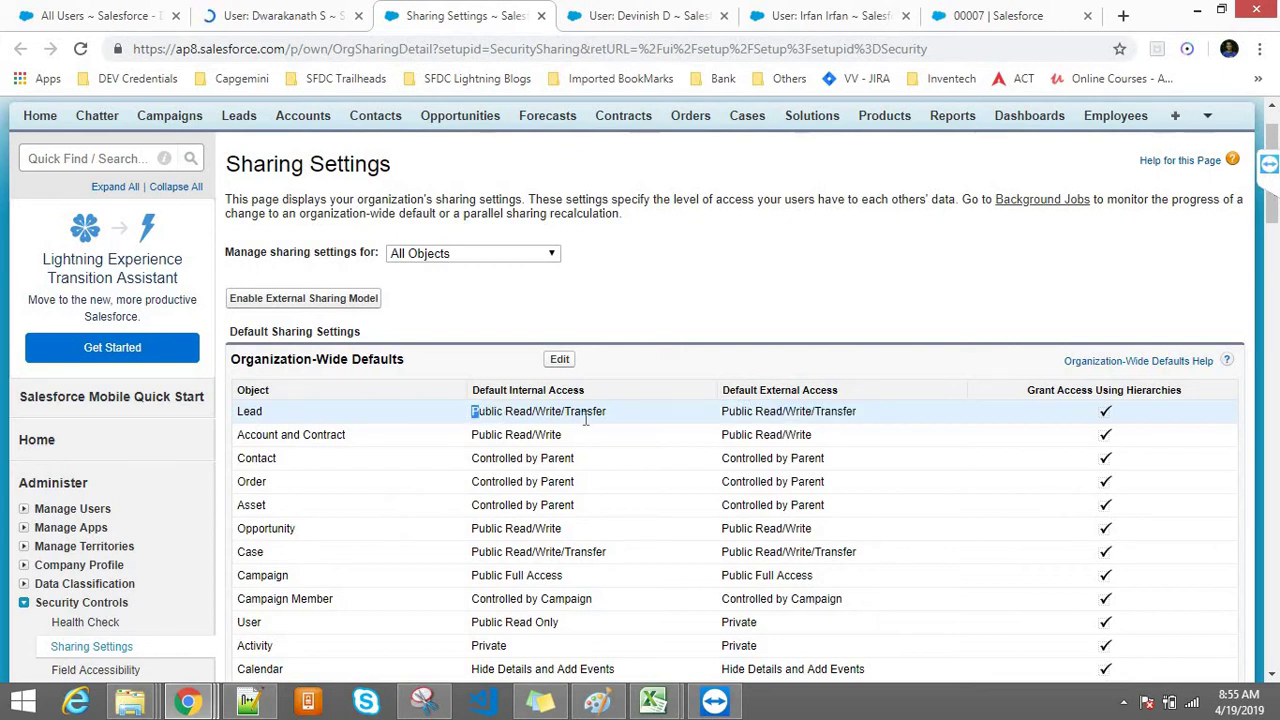
left_click_drag(586, 420, 594, 421)
left_click_drag(474, 446, 568, 441)
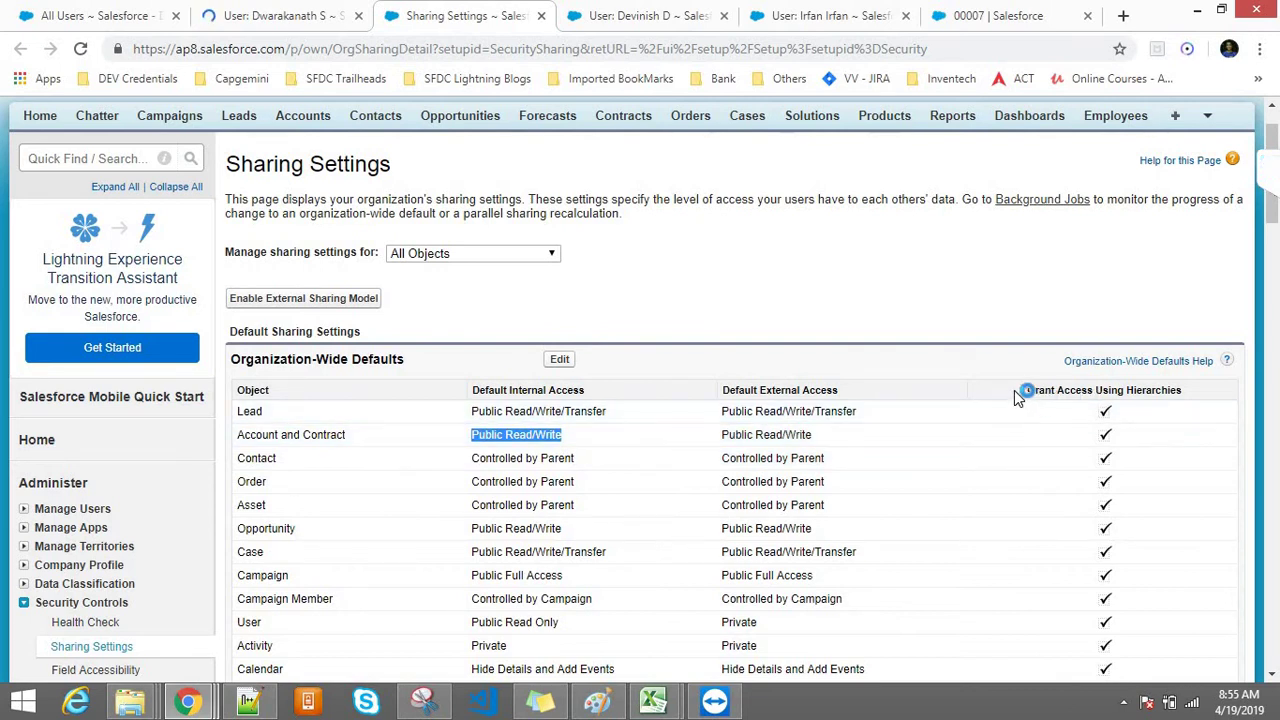
left_click_drag(1018, 391, 1211, 392)
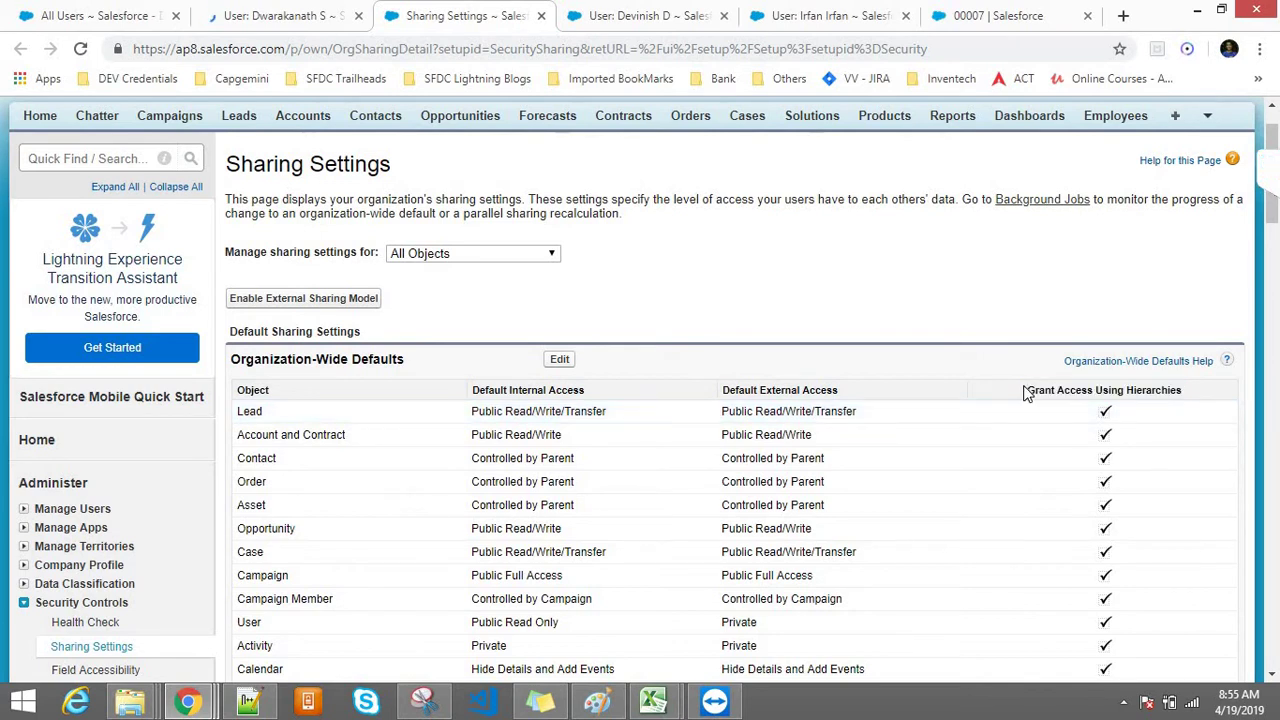
left_click_drag(1027, 390, 1205, 407)
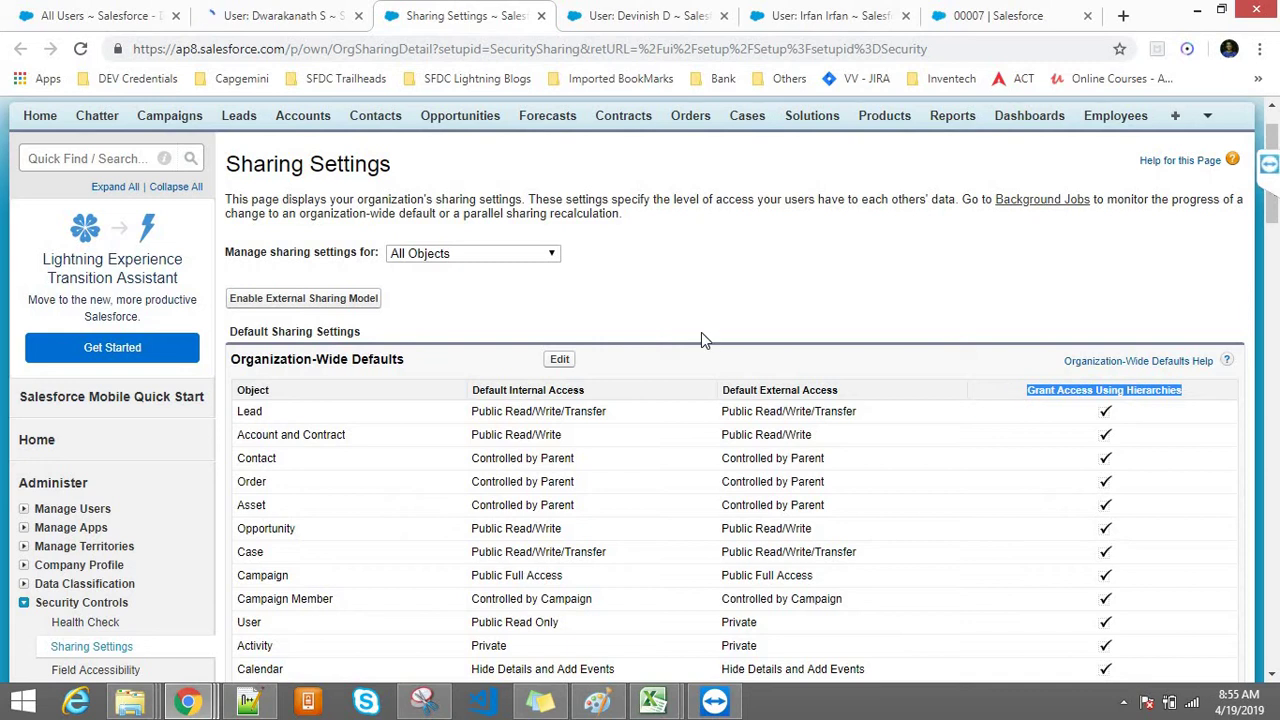
left_click(557, 360)
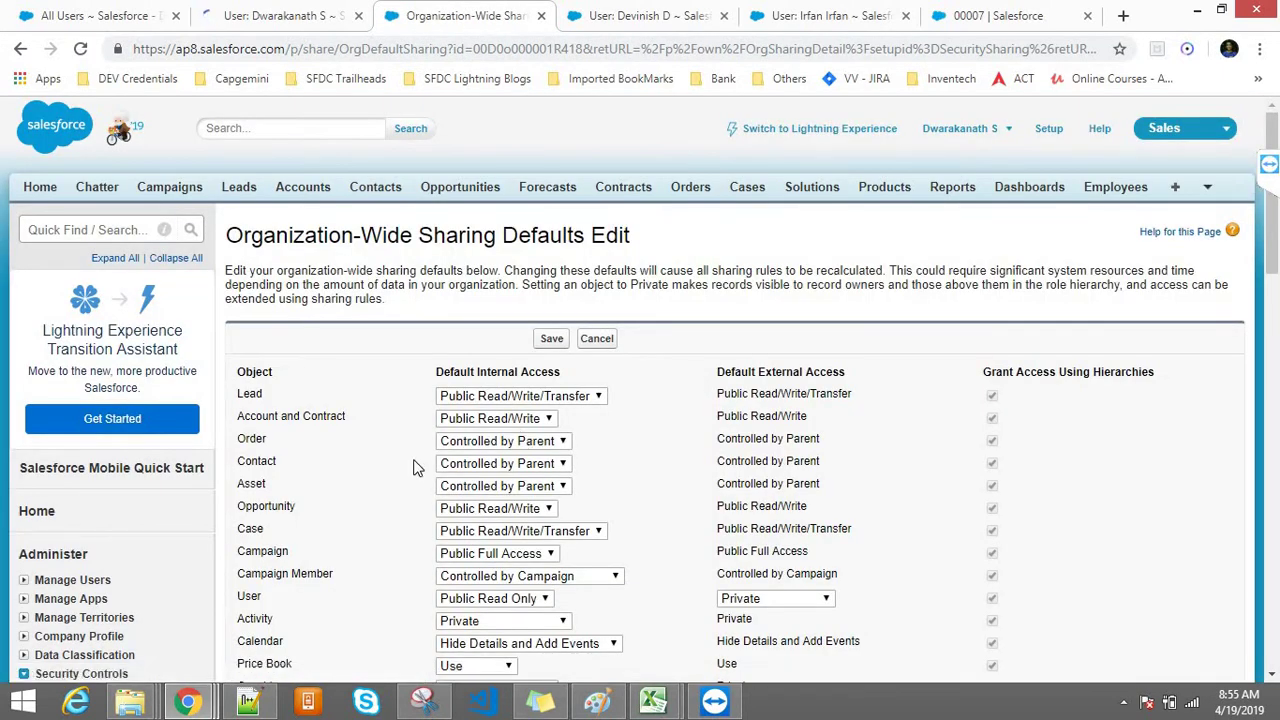
Step: Scroll through the editable sharing defaults, then switch to the Class9.txt notes in Notepad++
left_click_drag(1274, 280, 1236, 405)
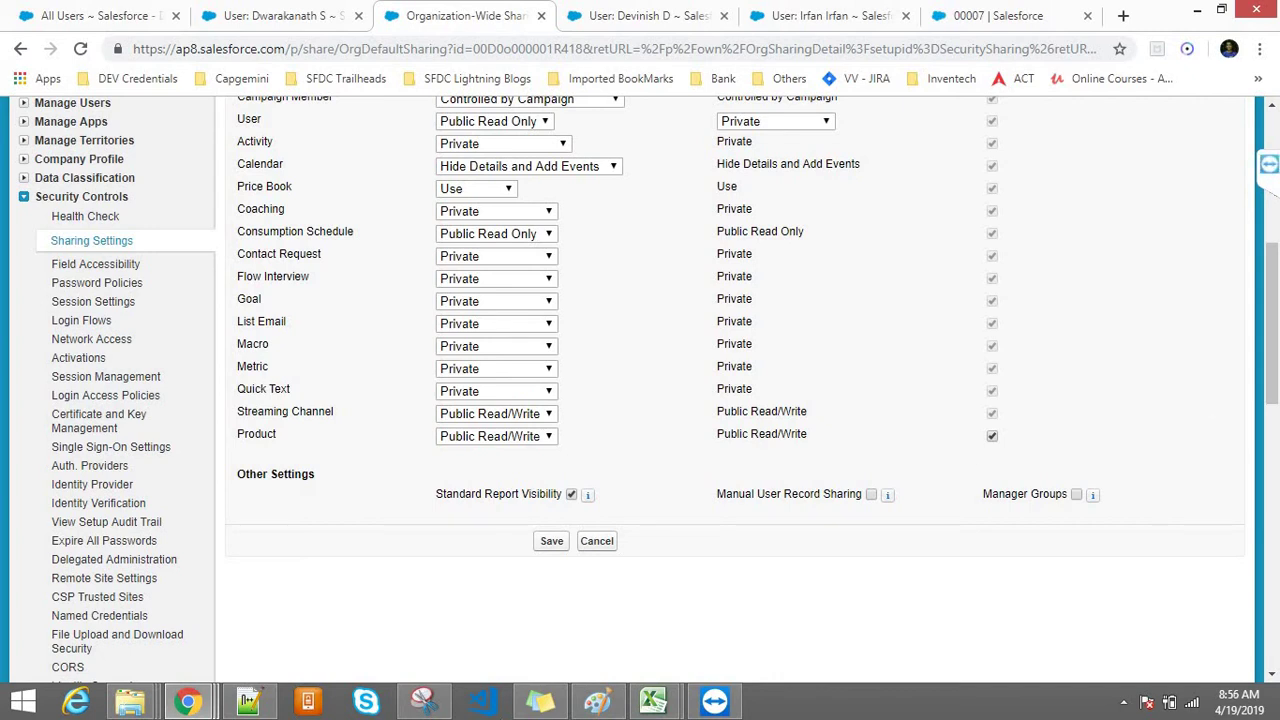
left_click(249, 700)
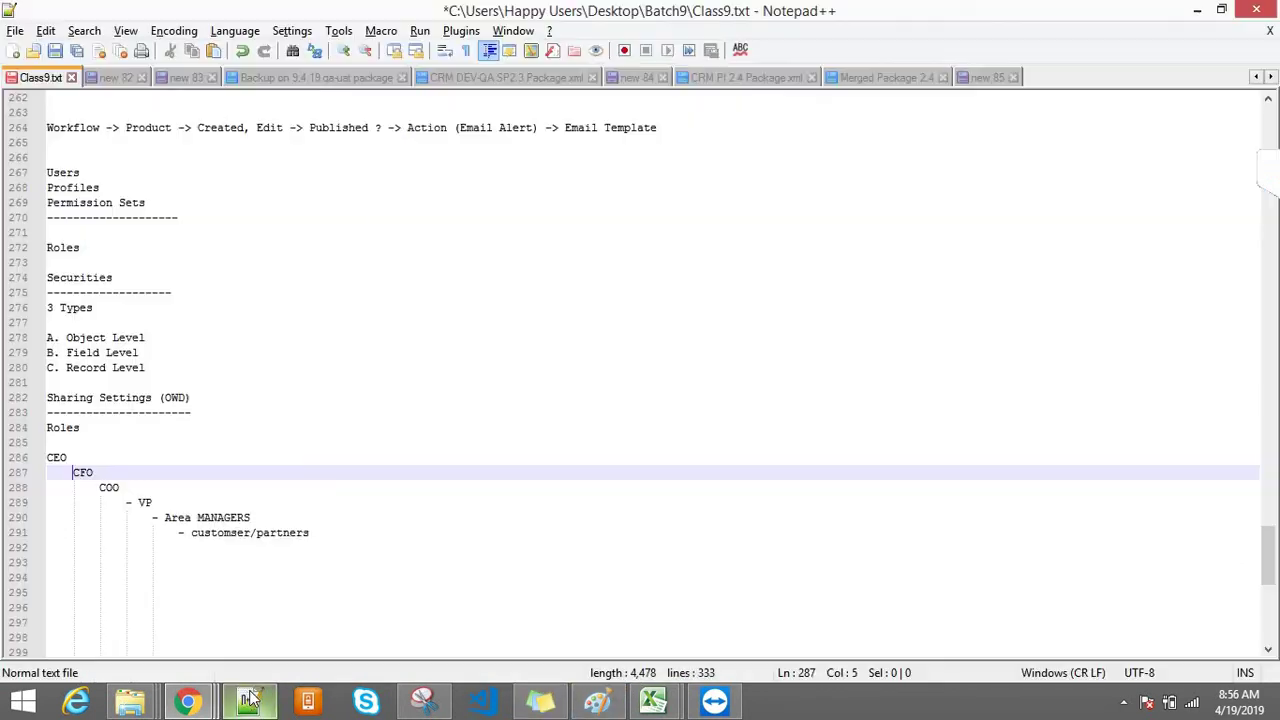
Step: Add a 'Realtionships' heading and an 'M-D' subheading, each underlined with dashes
left_click(388, 543)
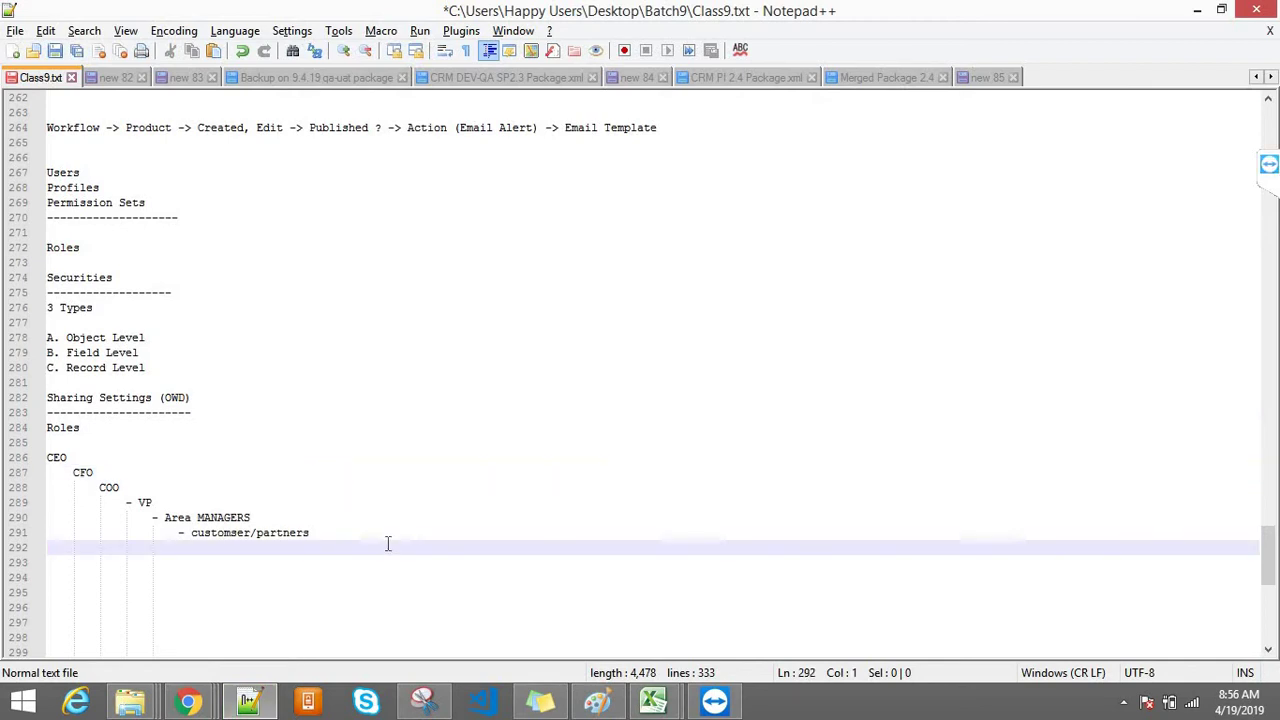
key("Return")
key("Return")
key("Return")
type("Realtion")
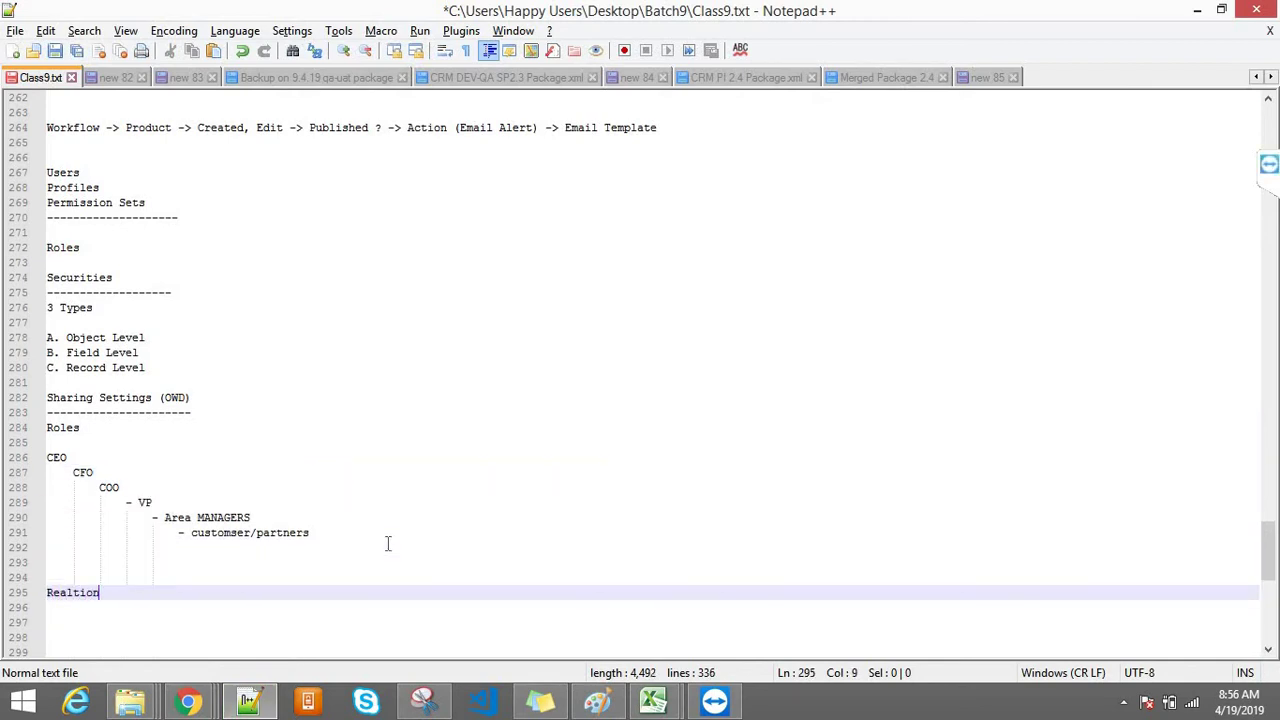
type("ships")
key("Return")
type("-------------------------------")
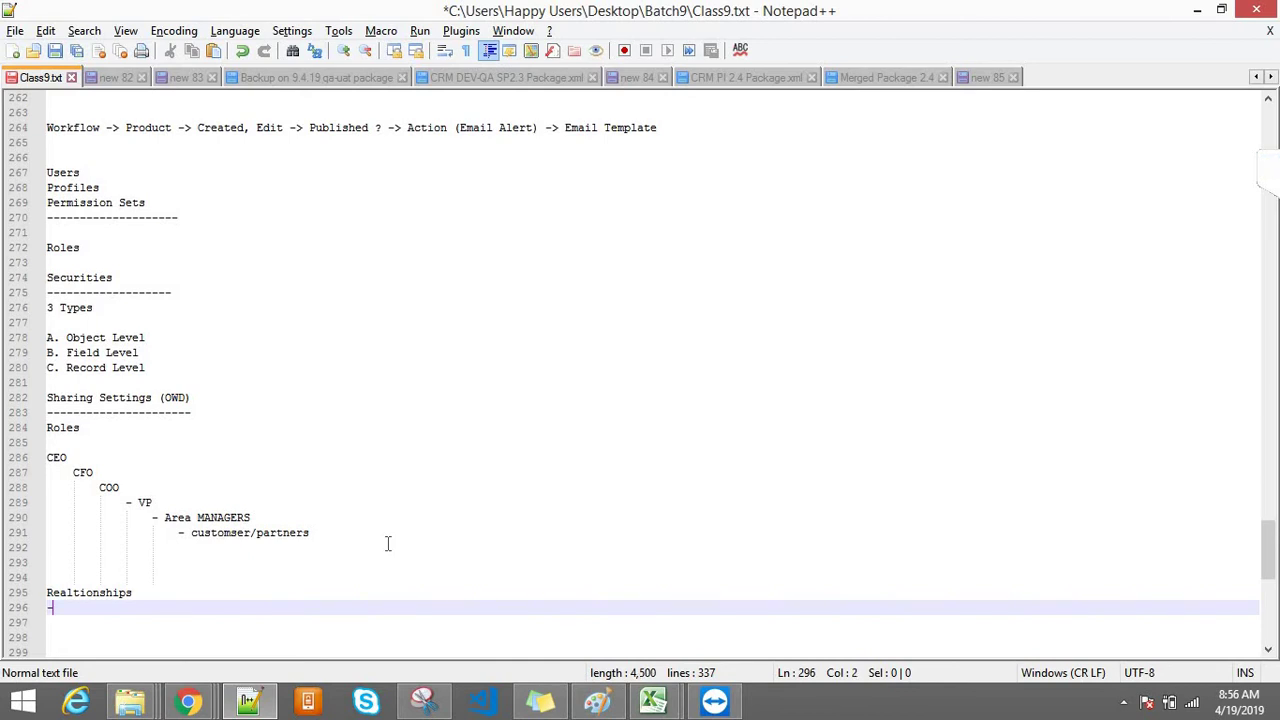
key("Return")
key("Return")
key("Return")
key("Return")
key("Return")
key("Return")
key("Return")
key("Return")
key("Return")
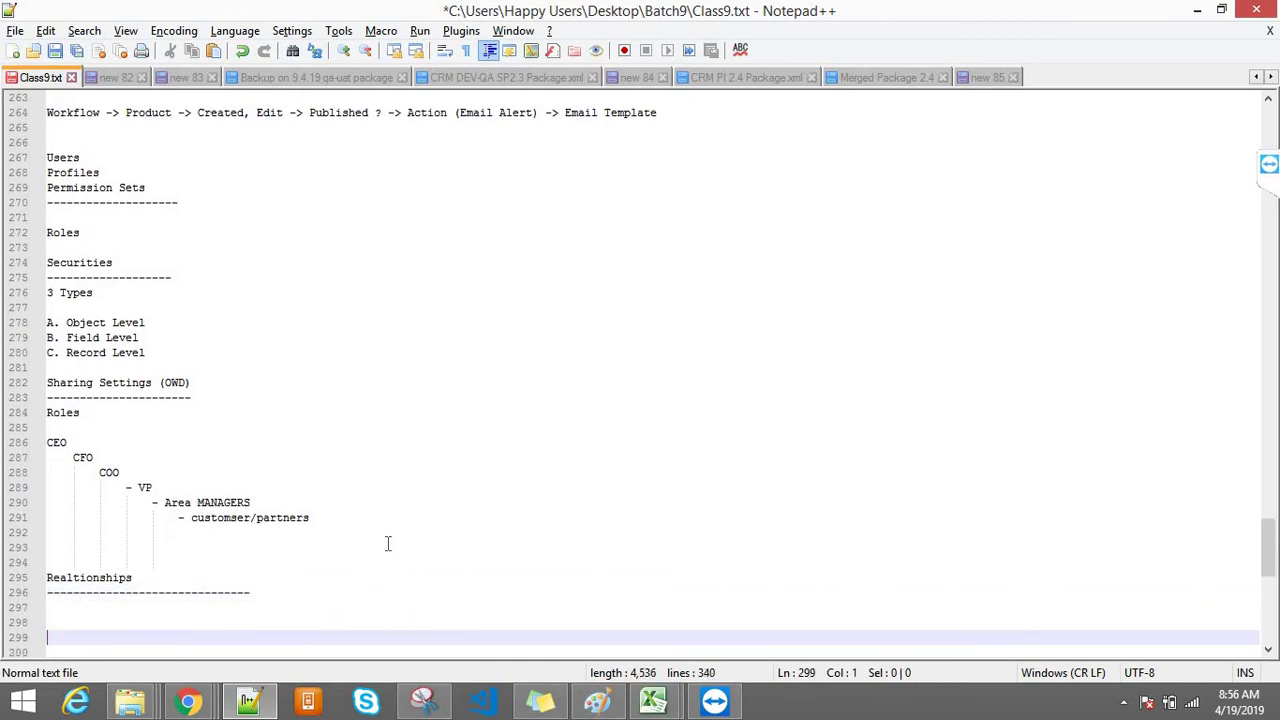
key("Up")
key("Up")
key("Up")
key("Up")
key("Up")
key("Up")
key("Up")
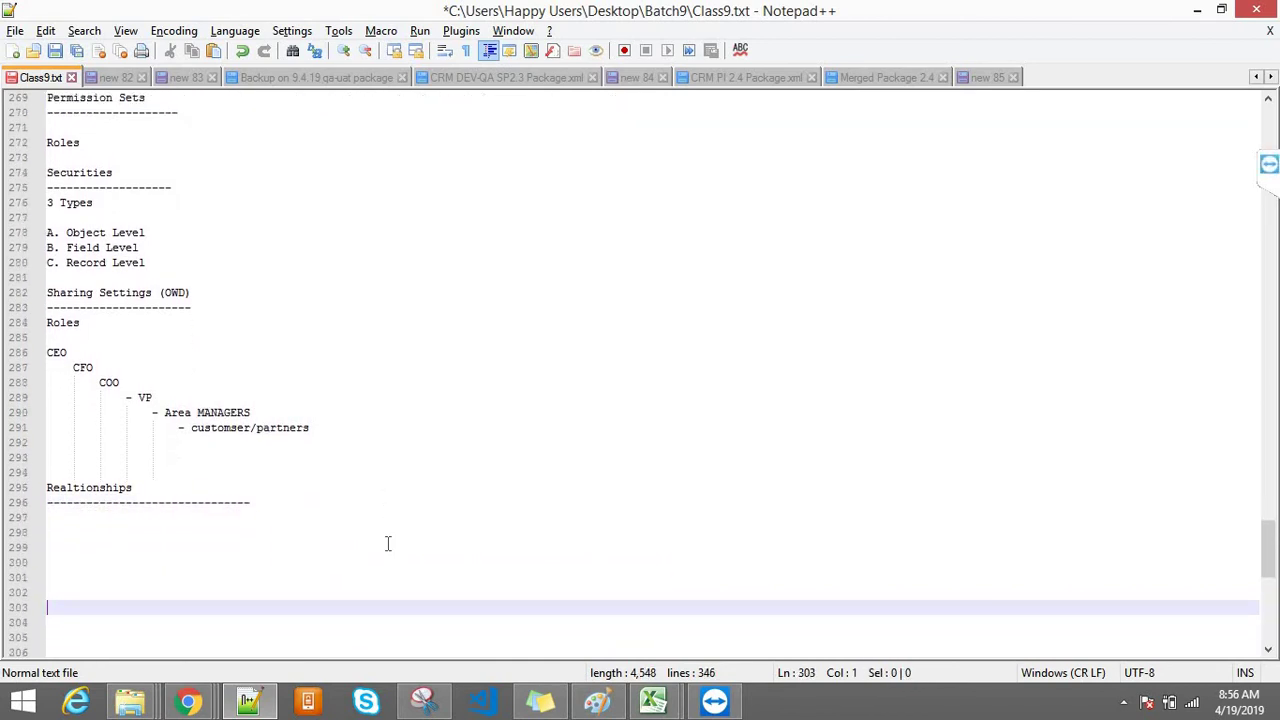
type("M")
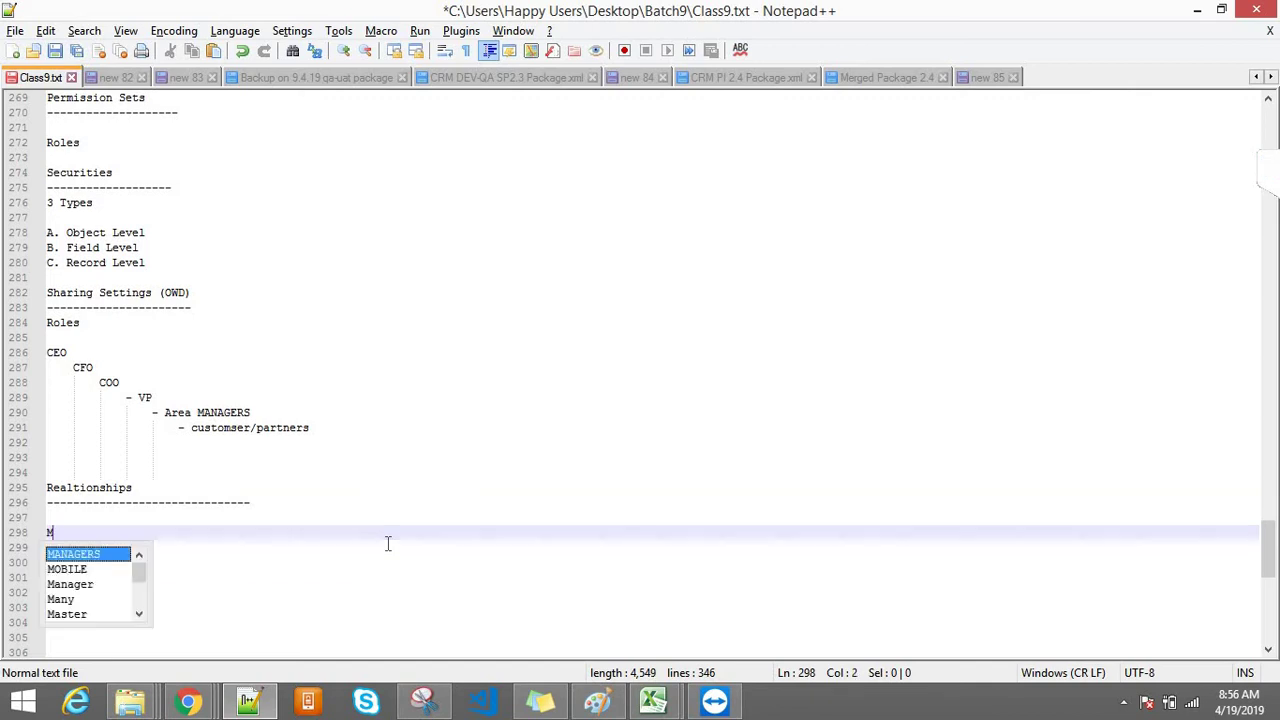
type("-D")
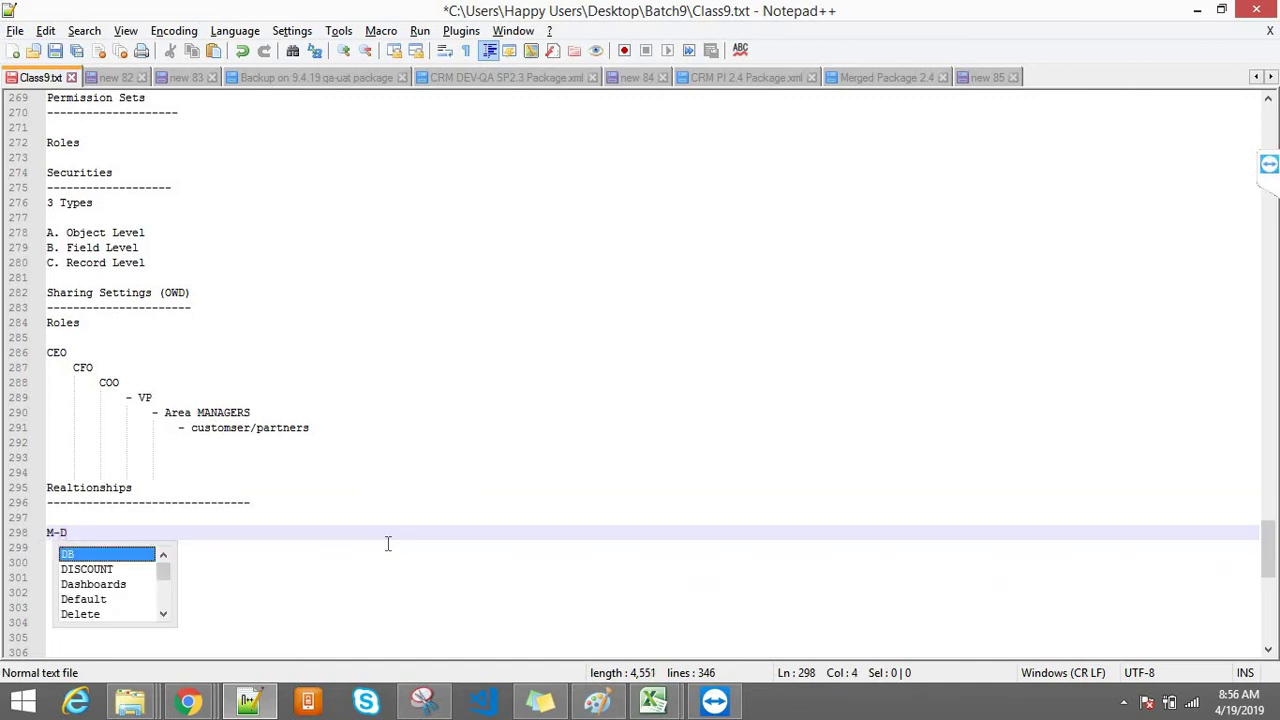
type("B-")
key("BackSpace")
key("BackSpace")
key("BackSpace")
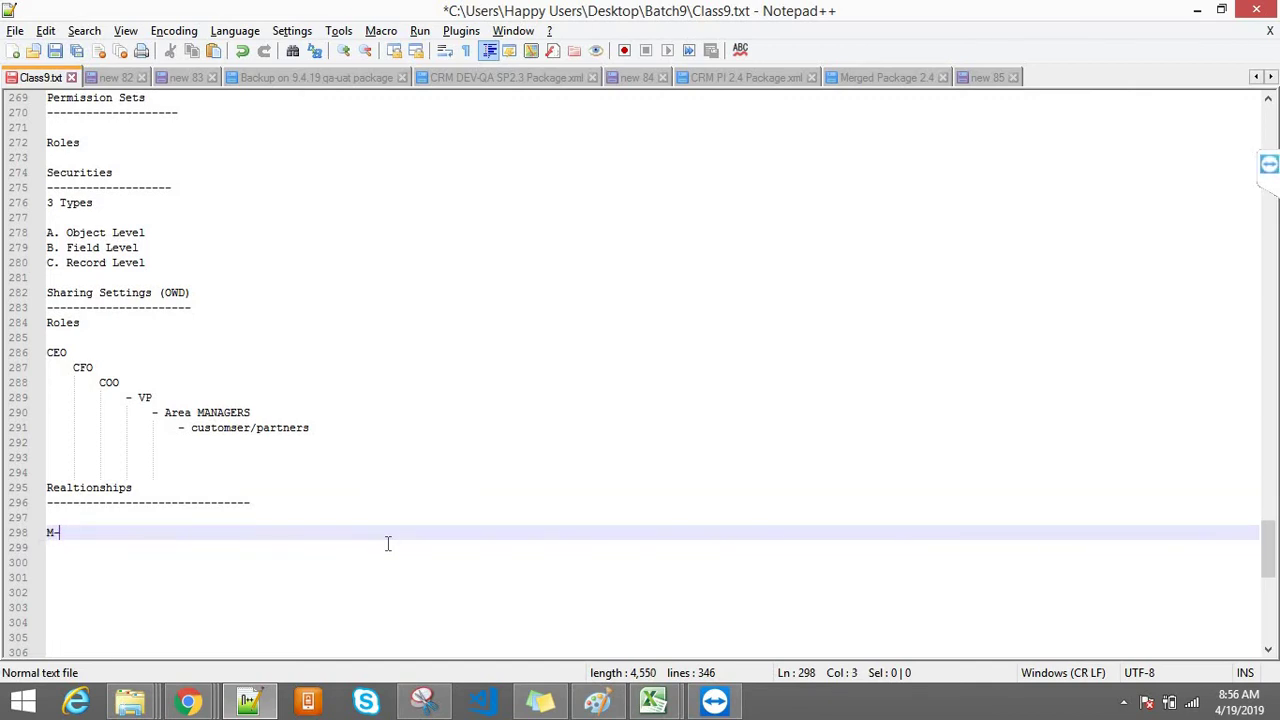
type("D")
key("Return")
key("BackSpace")
key("Return")
type("------------")
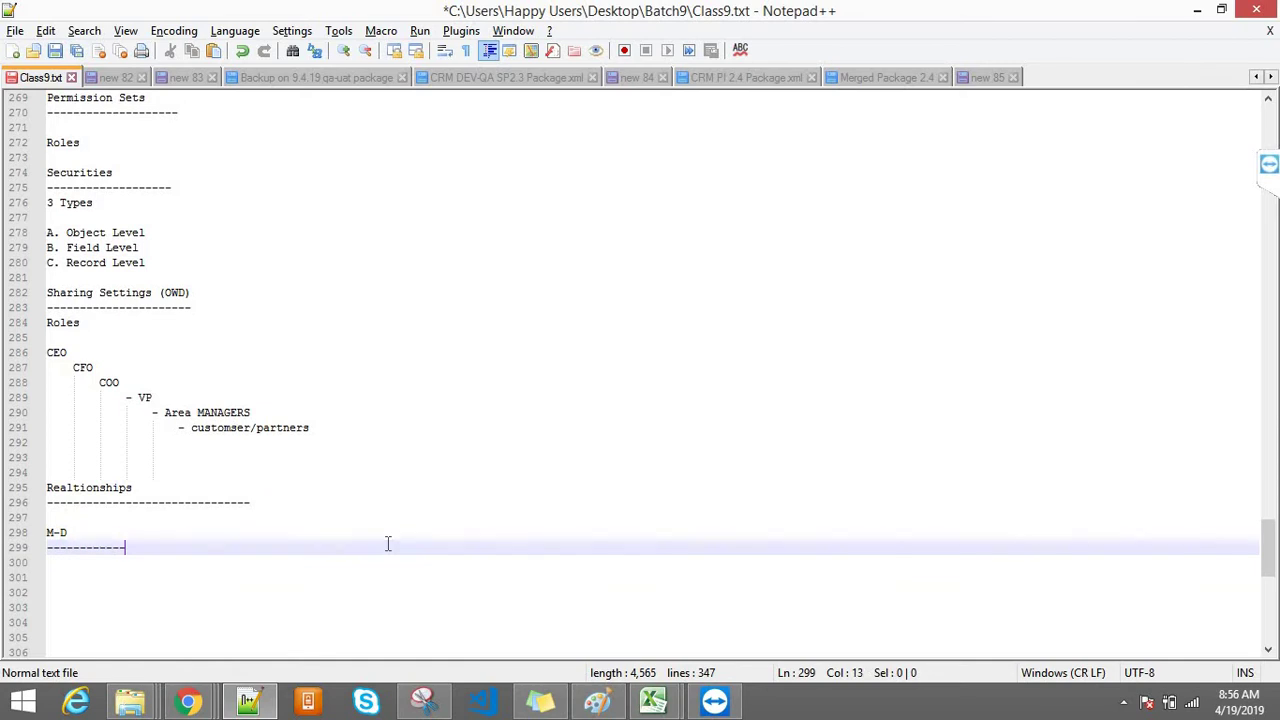
key("Return")
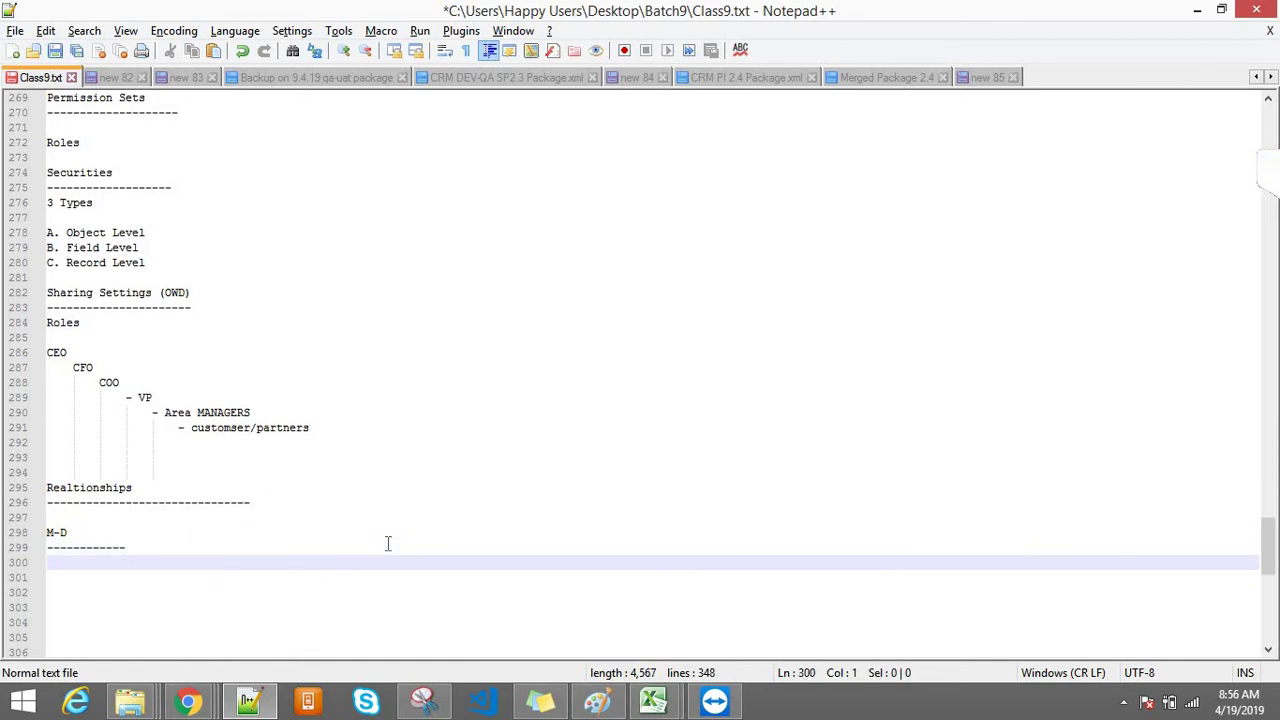
Step: Write two numbered points: child record ownership and sharing settings are managed by the parent
type("Sa")
key("BackSpace")
key("BackSpace")
type("1. Ownership")
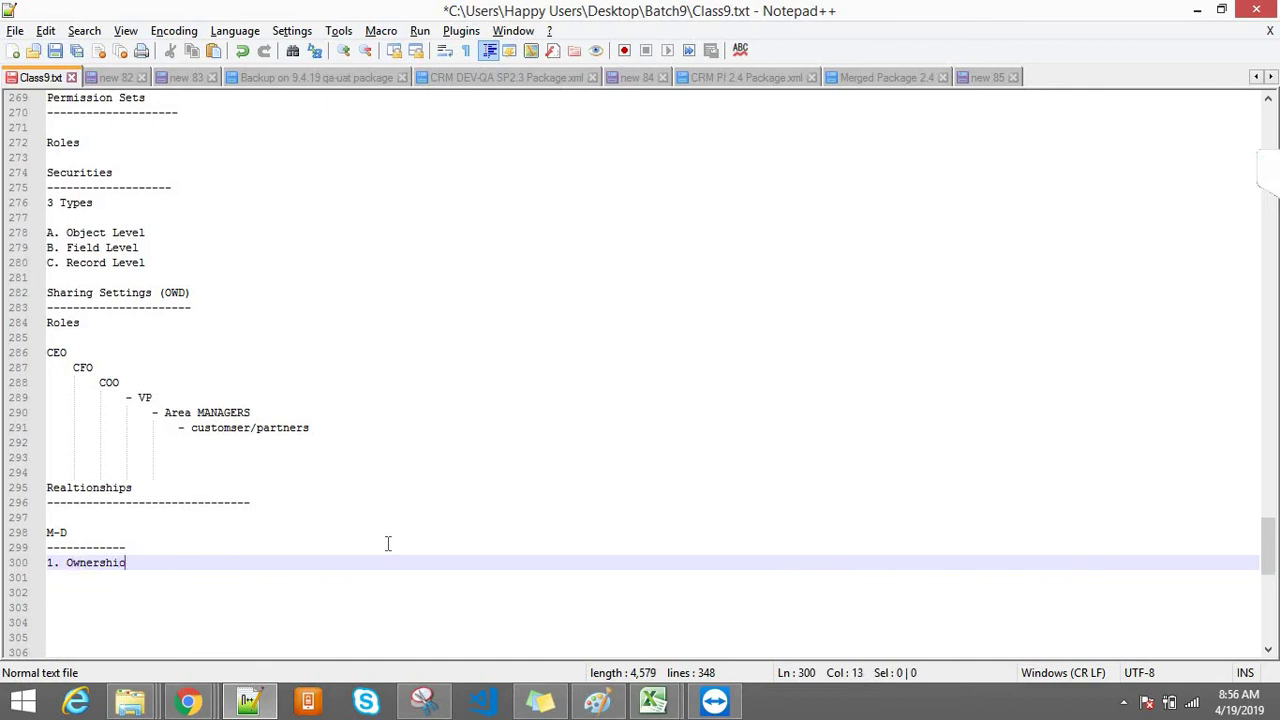
type(" of child i")
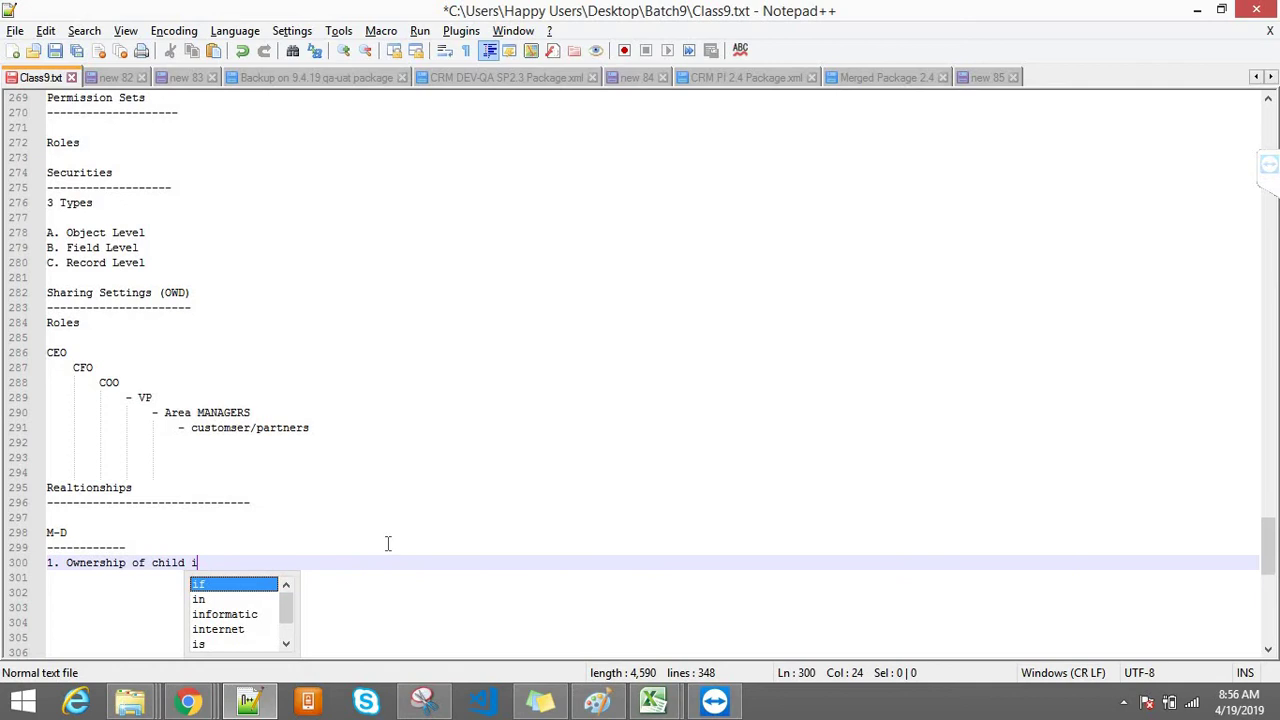
key("BackSpace")
type("record is ")
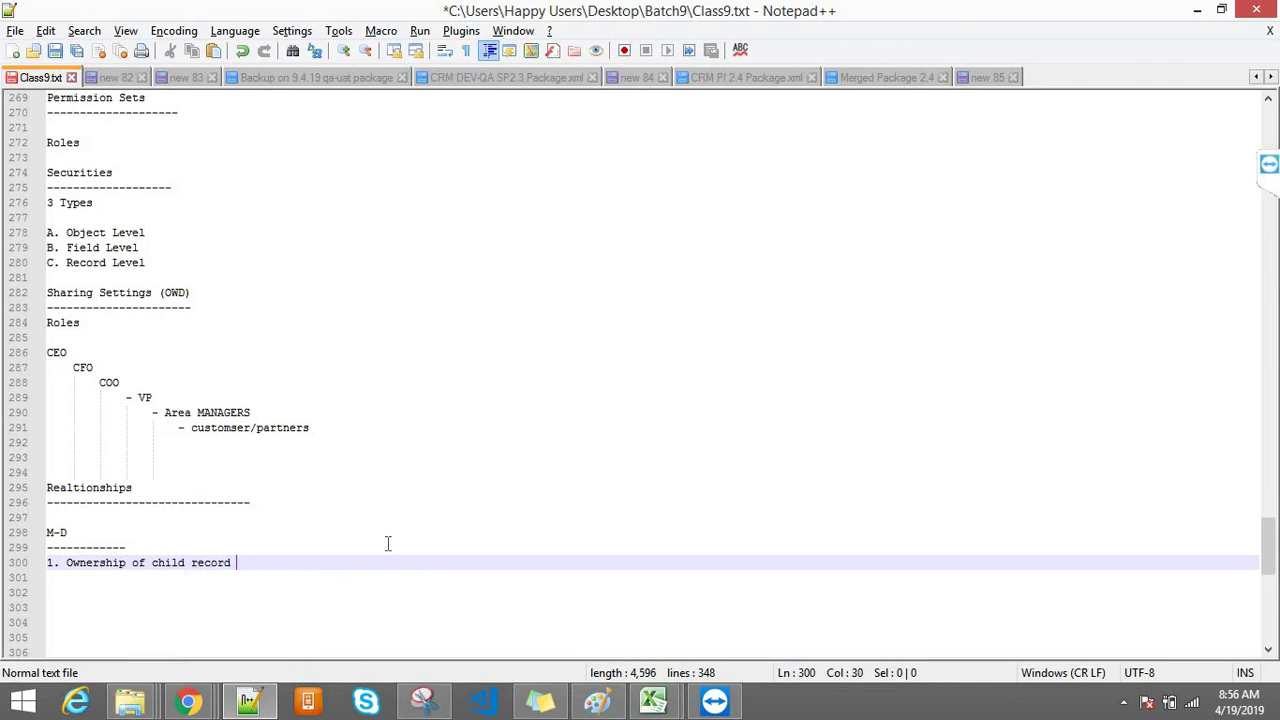
type("based ")
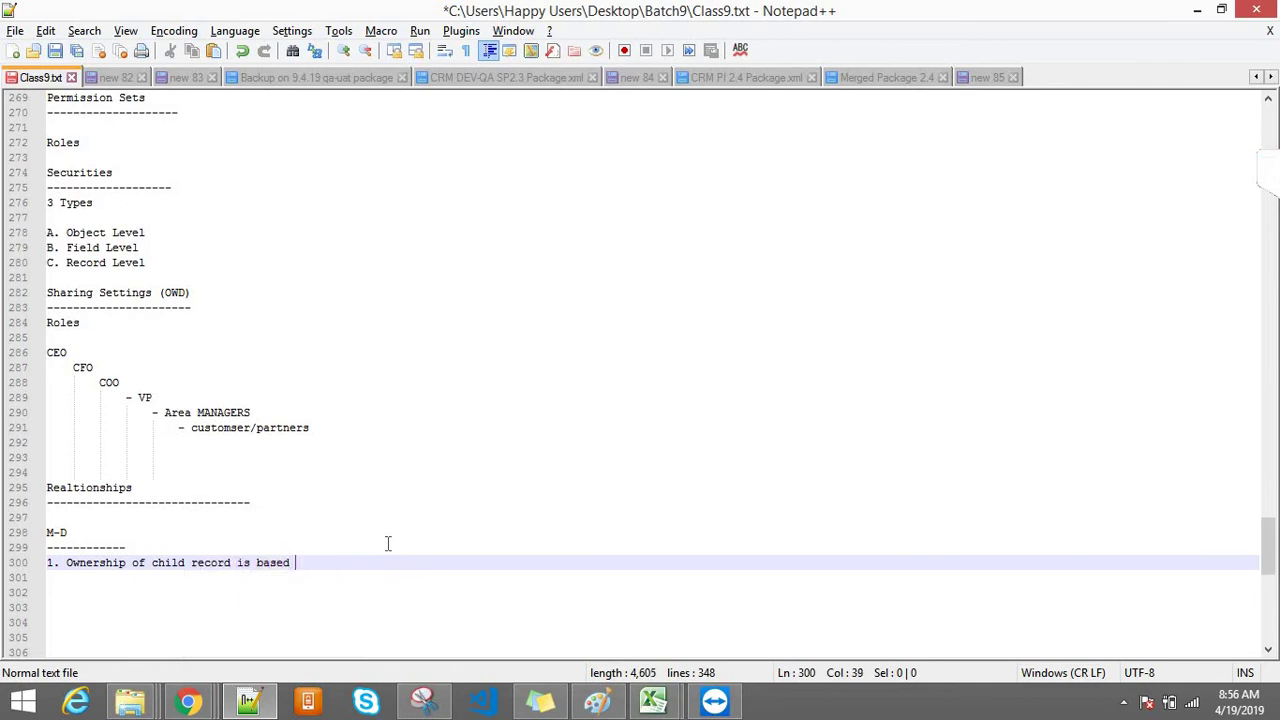
type("on the parent")
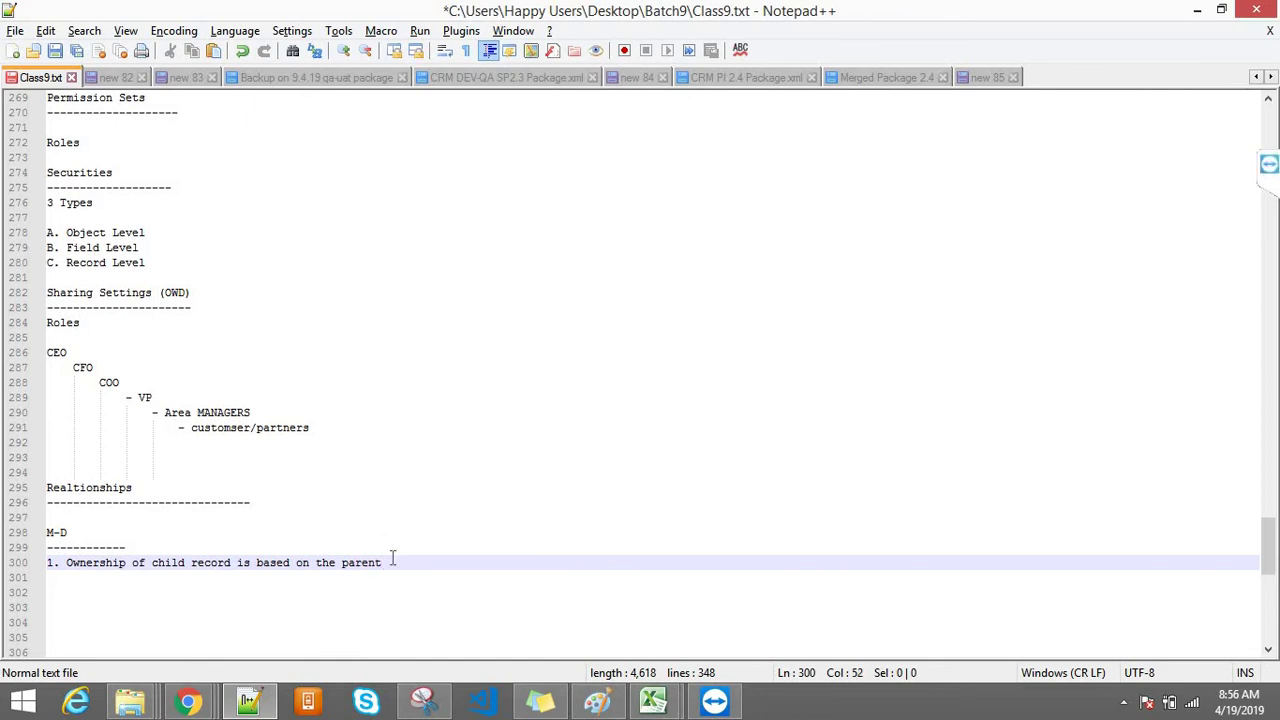
key("Return")
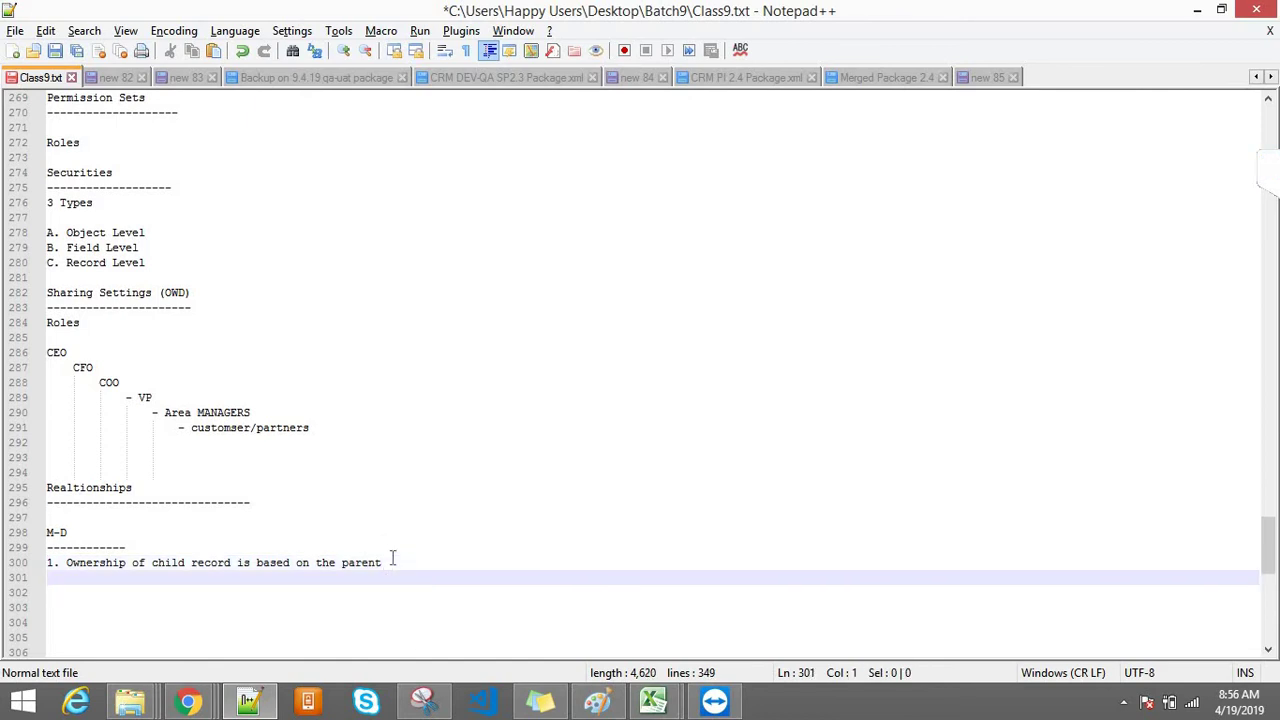
type("2. SHarin")
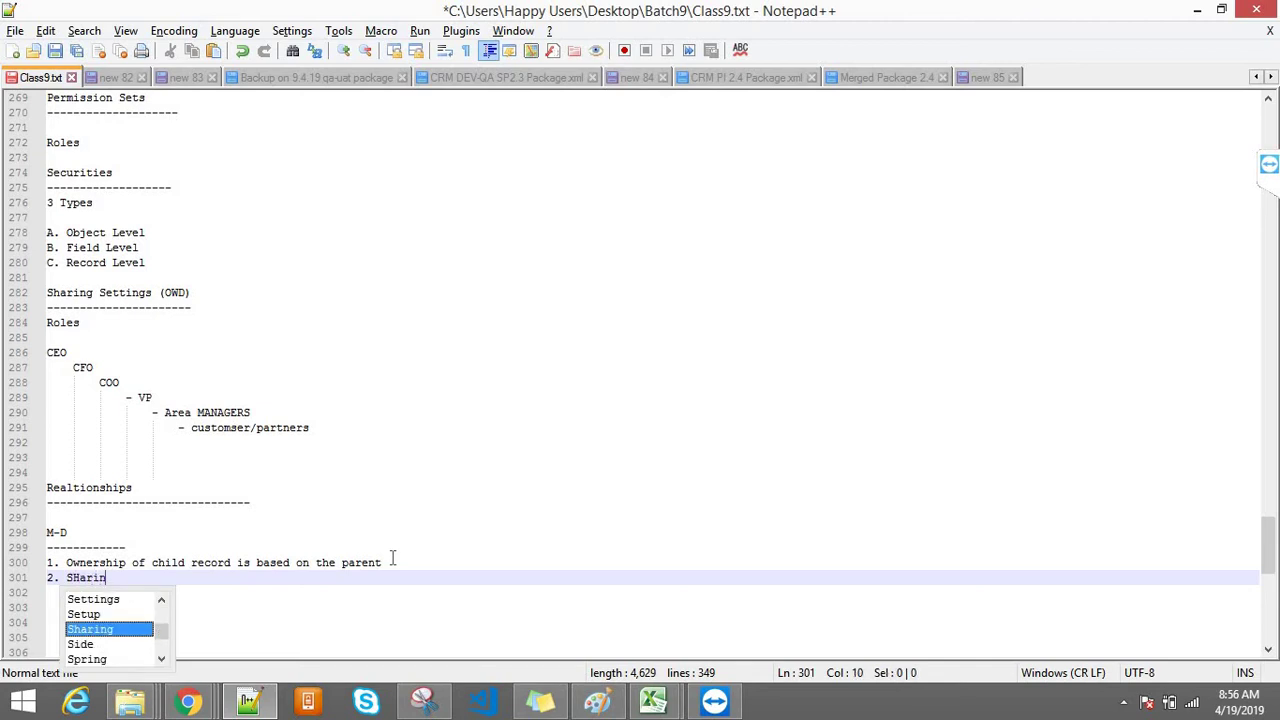
key("BackSpace")
key("BackSpace")
key("BackSpace")
key("BackSpace")
key("BackSpace")
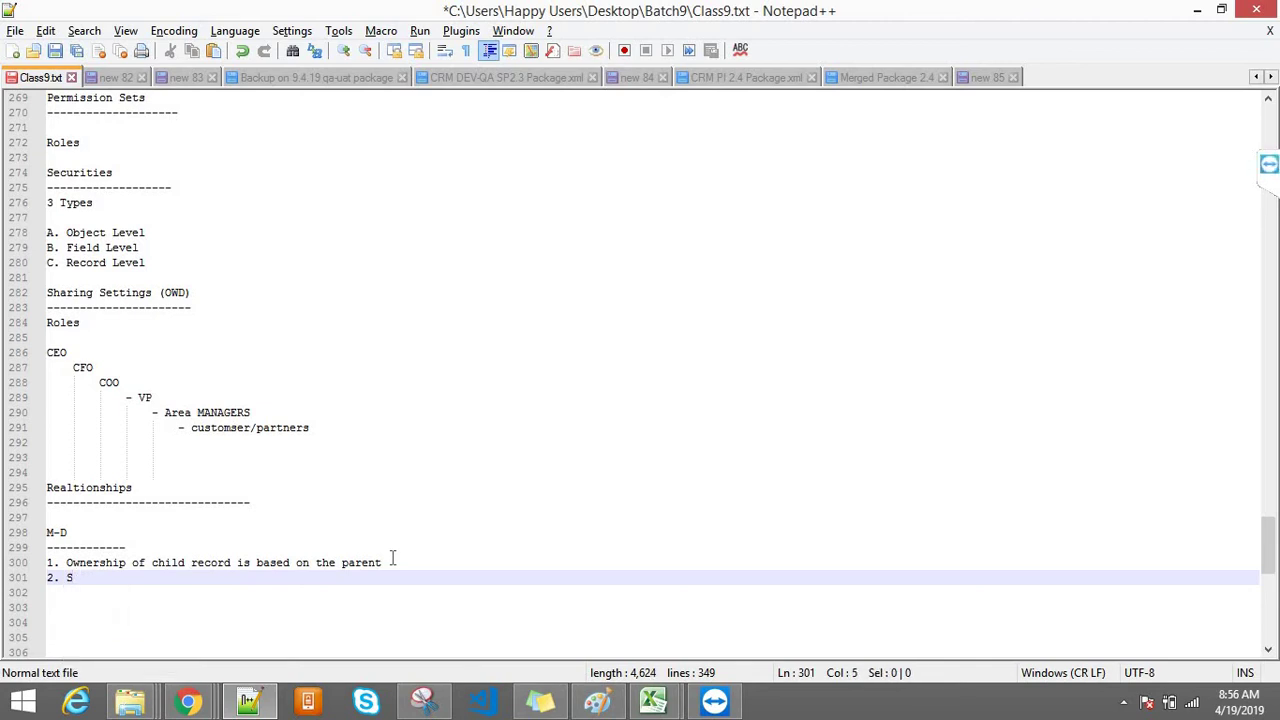
type("haring s")
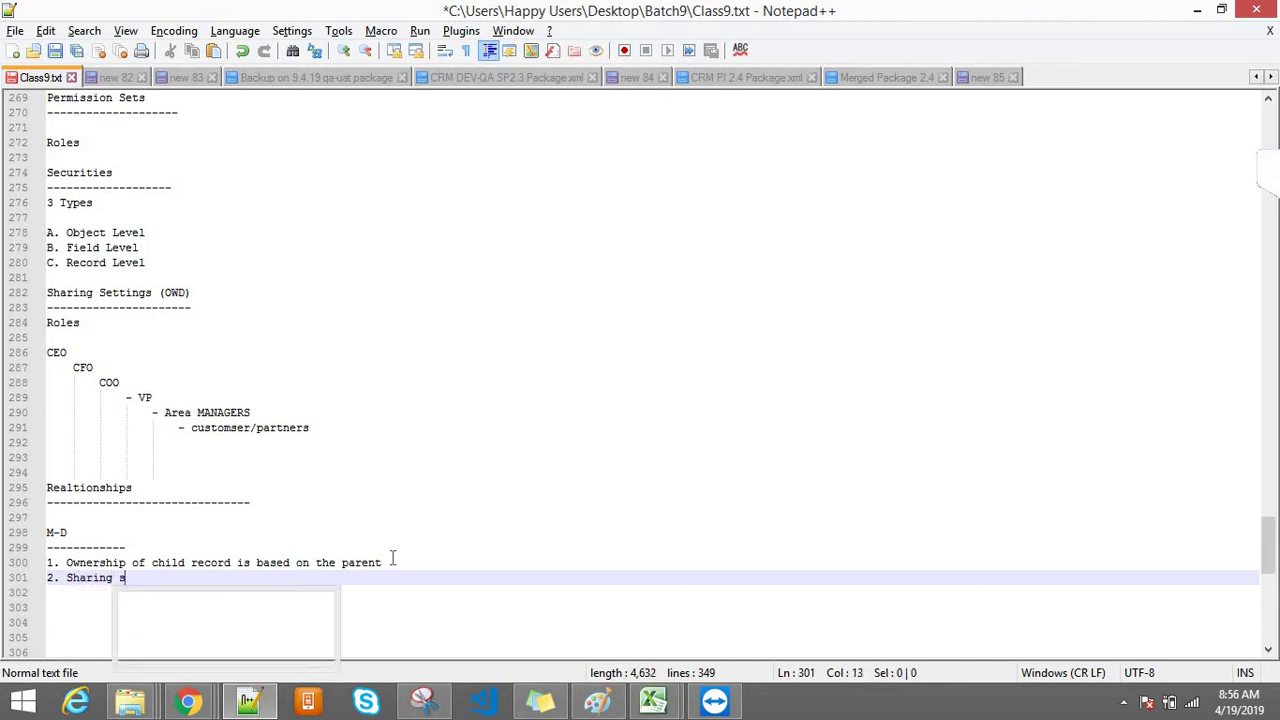
type("etting ccan")
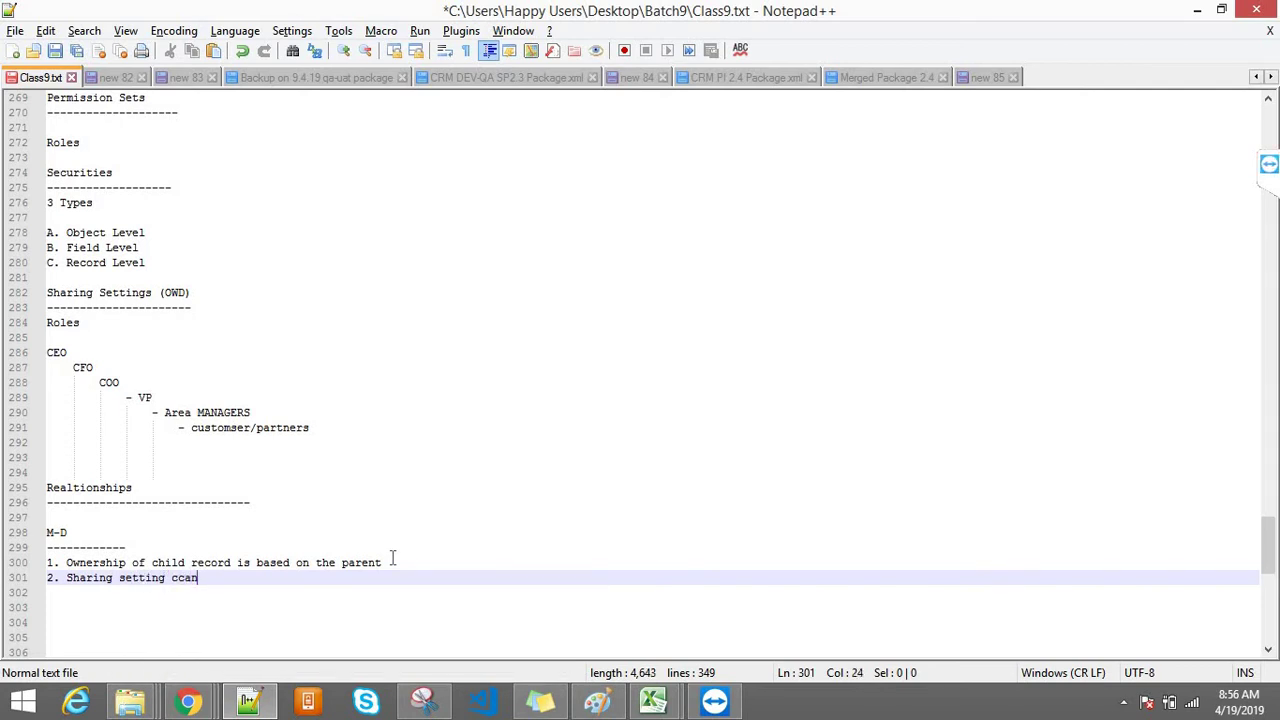
key("BackSpace")
key("BackSpace")
key("BackSpace")
type("an be")
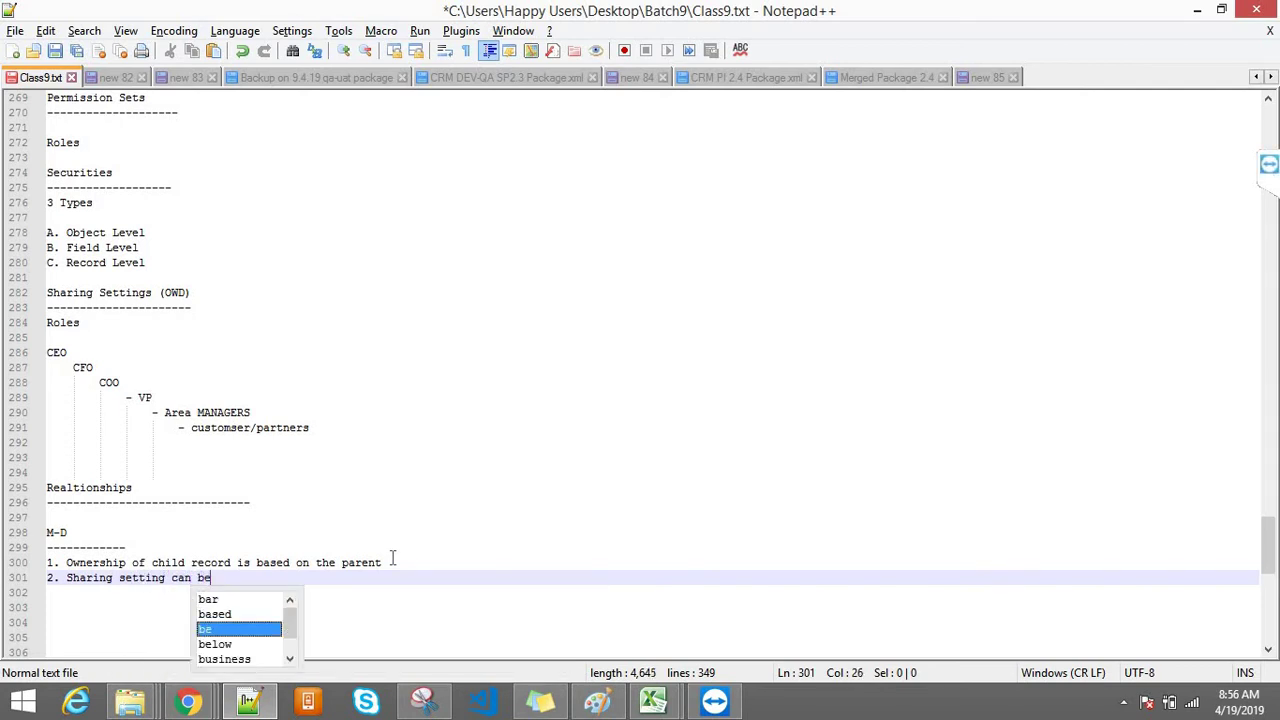
type(" managed")
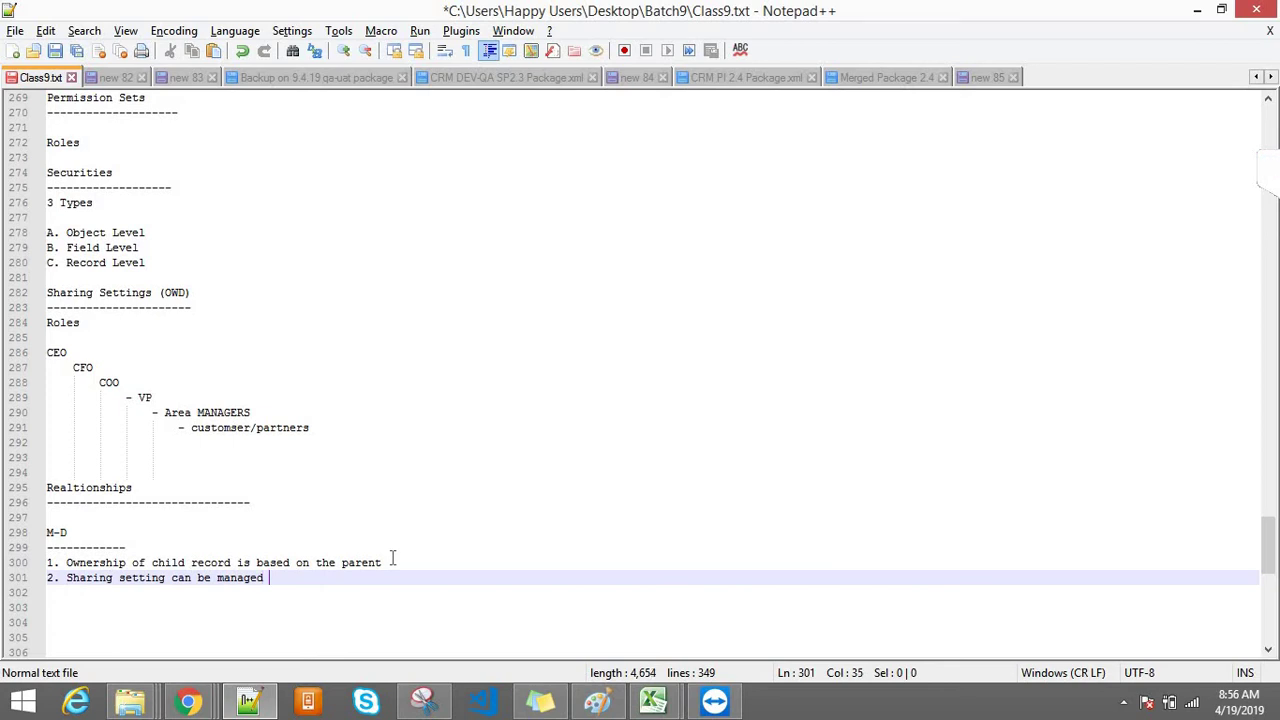
type(" by the pa")
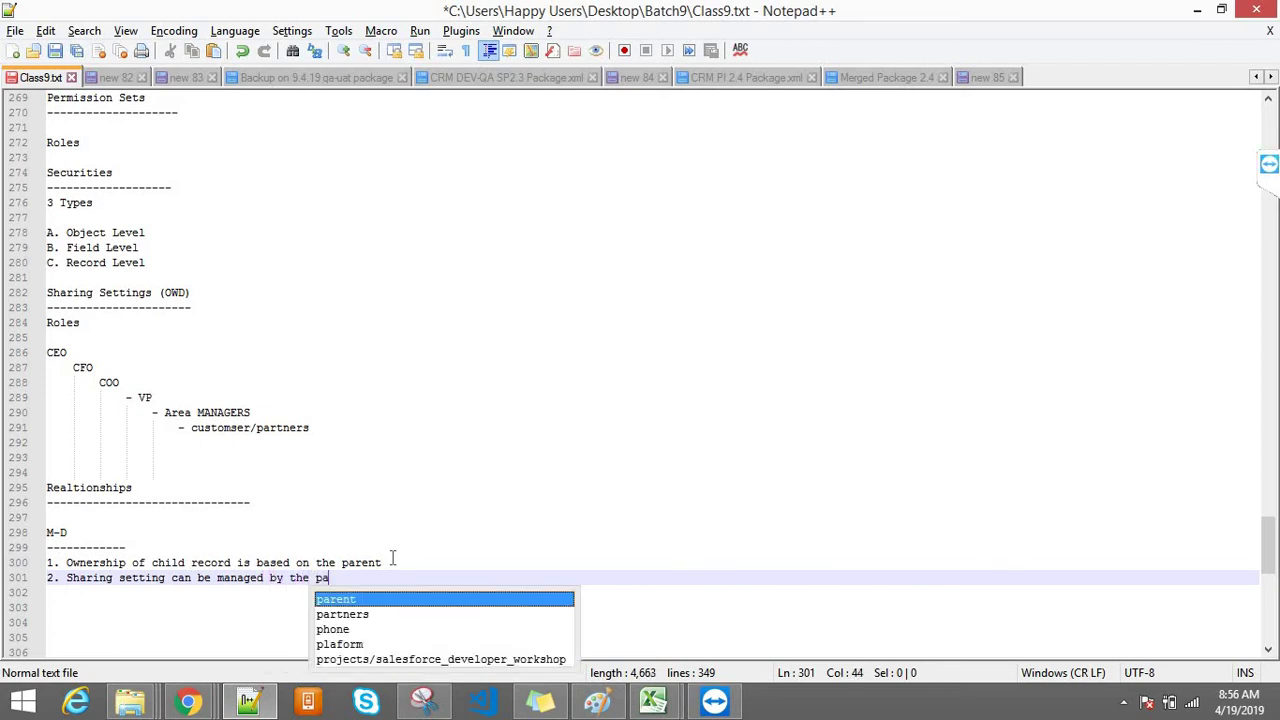
type("rent")
left_click(150, 534)
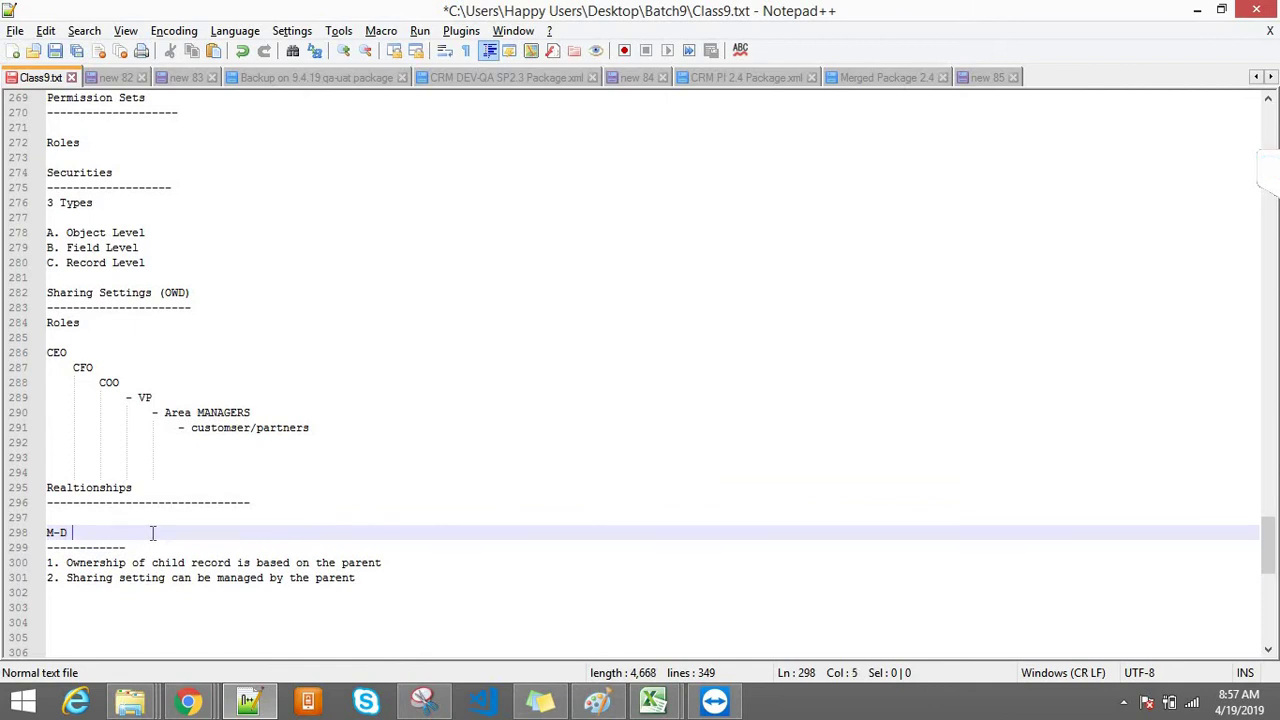
Step: Append '(Account - Transaction)' after M-D and highlight the Account and Transaction words
type("(")
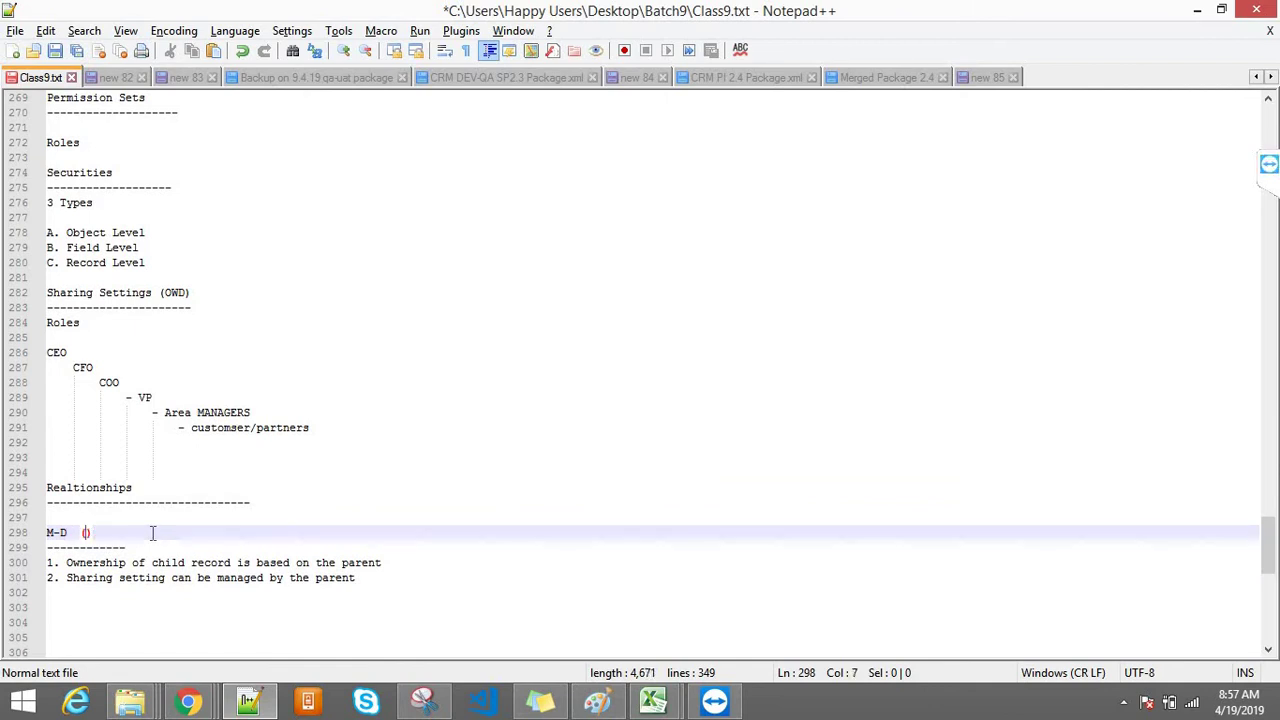
type("Account - ")
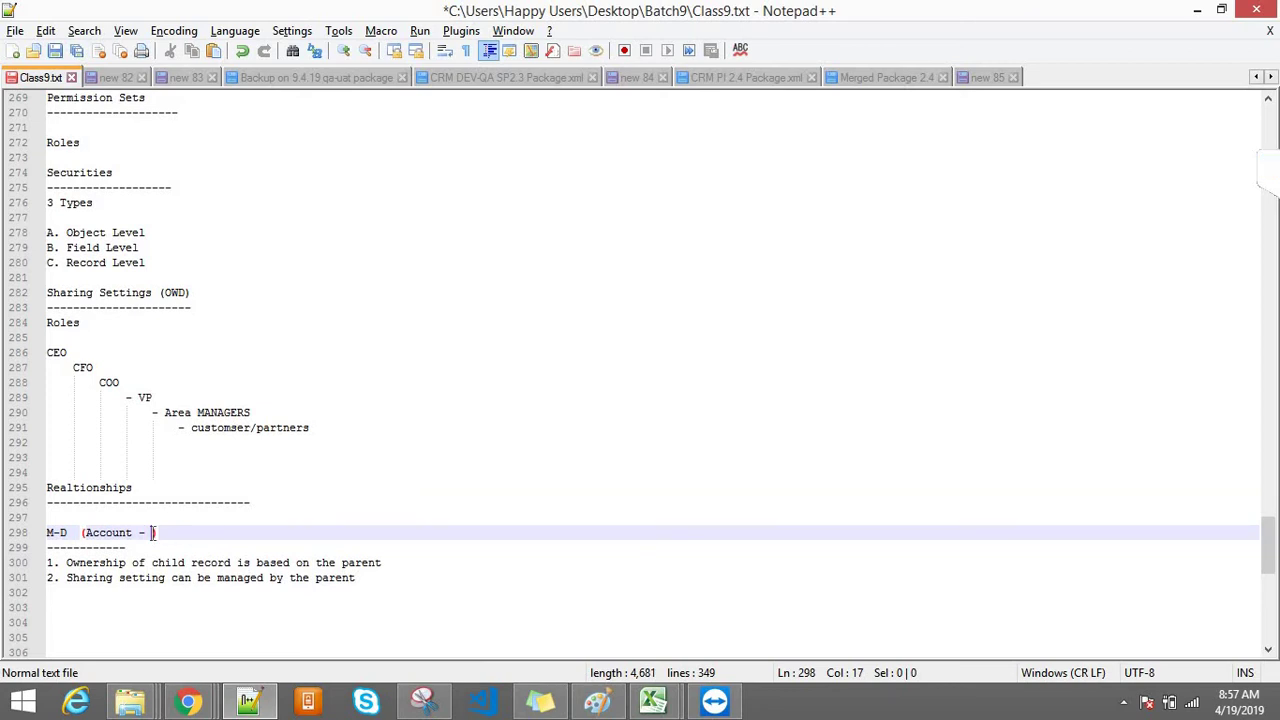
type("Transaction")
left_click(106, 533)
double_click(122, 535)
left_click(166, 535)
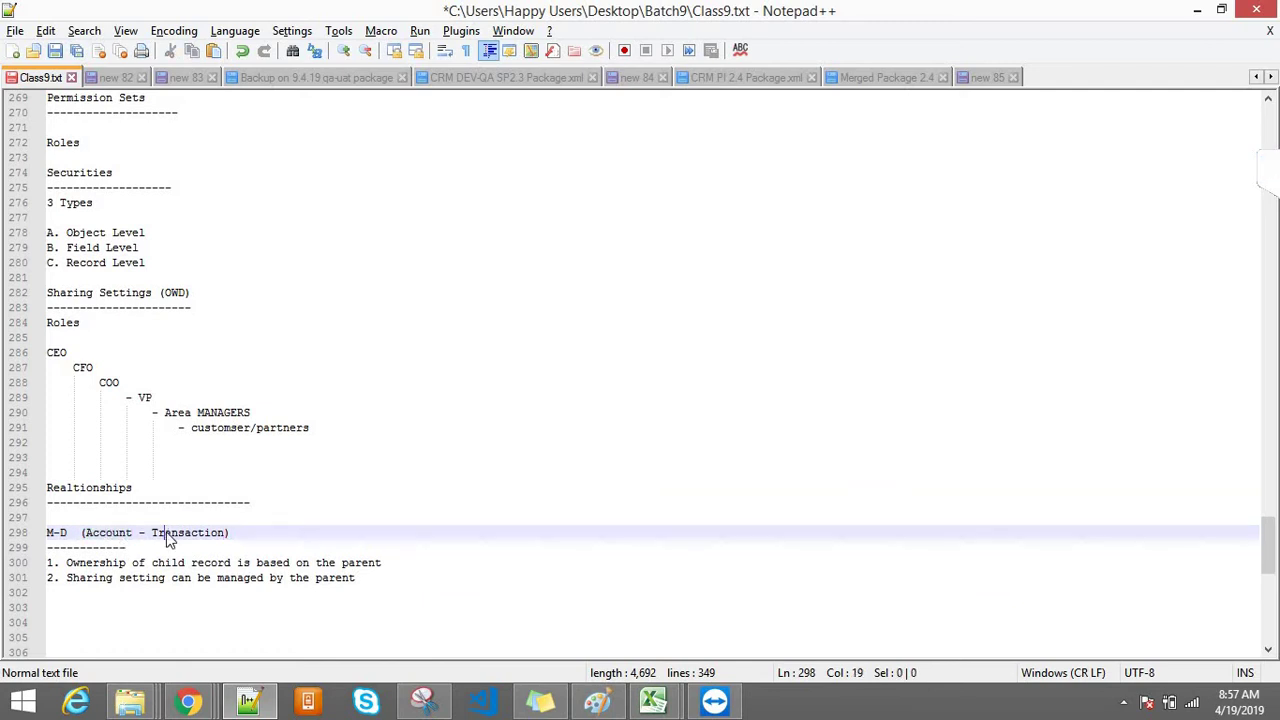
double_click(168, 535)
left_click(66, 565)
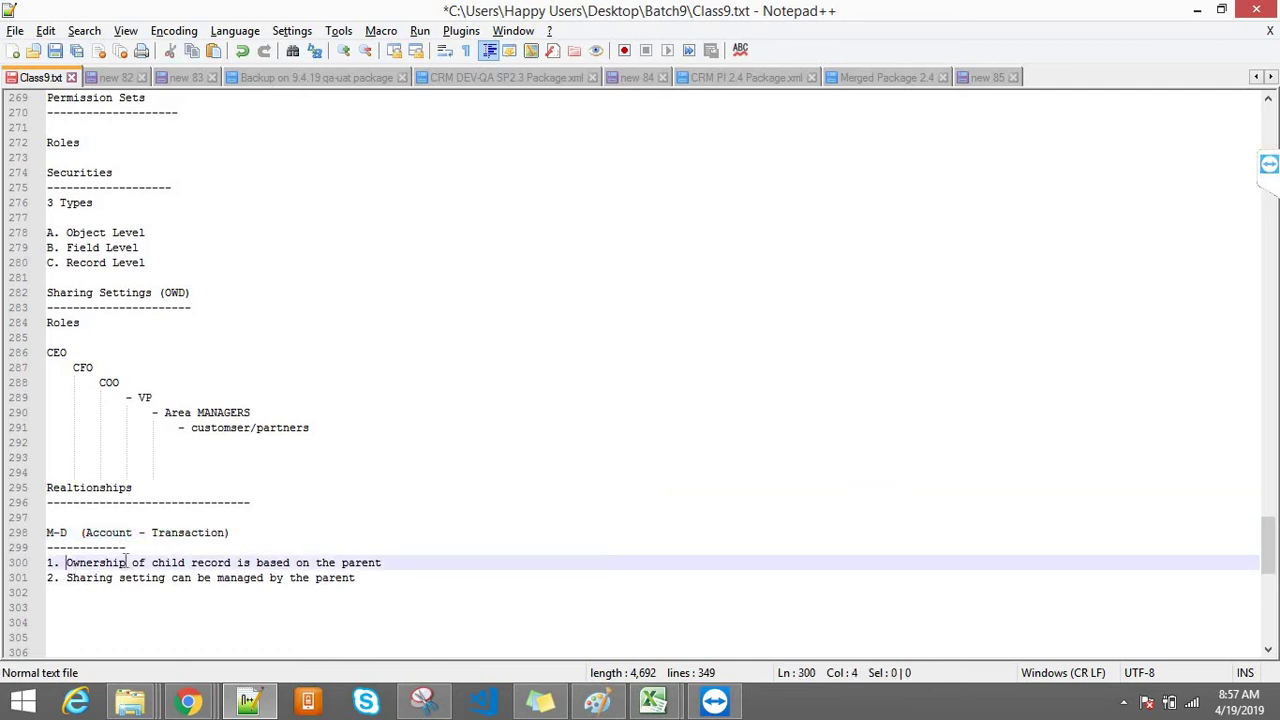
Step: Highlight the master-detail rule lines, then return to the Organization-Wide Sharing Defaults page
left_click_drag(127, 562, 283, 578)
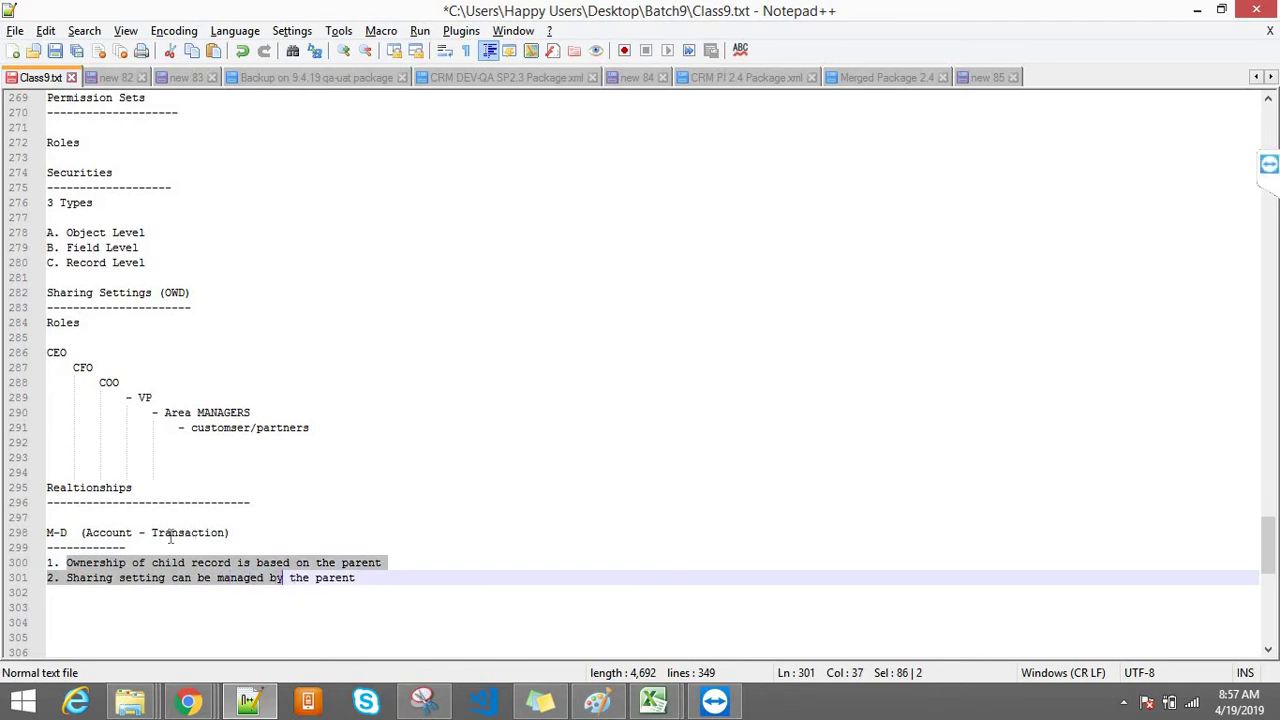
left_click(102, 538)
double_click(104, 535)
double_click(198, 536)
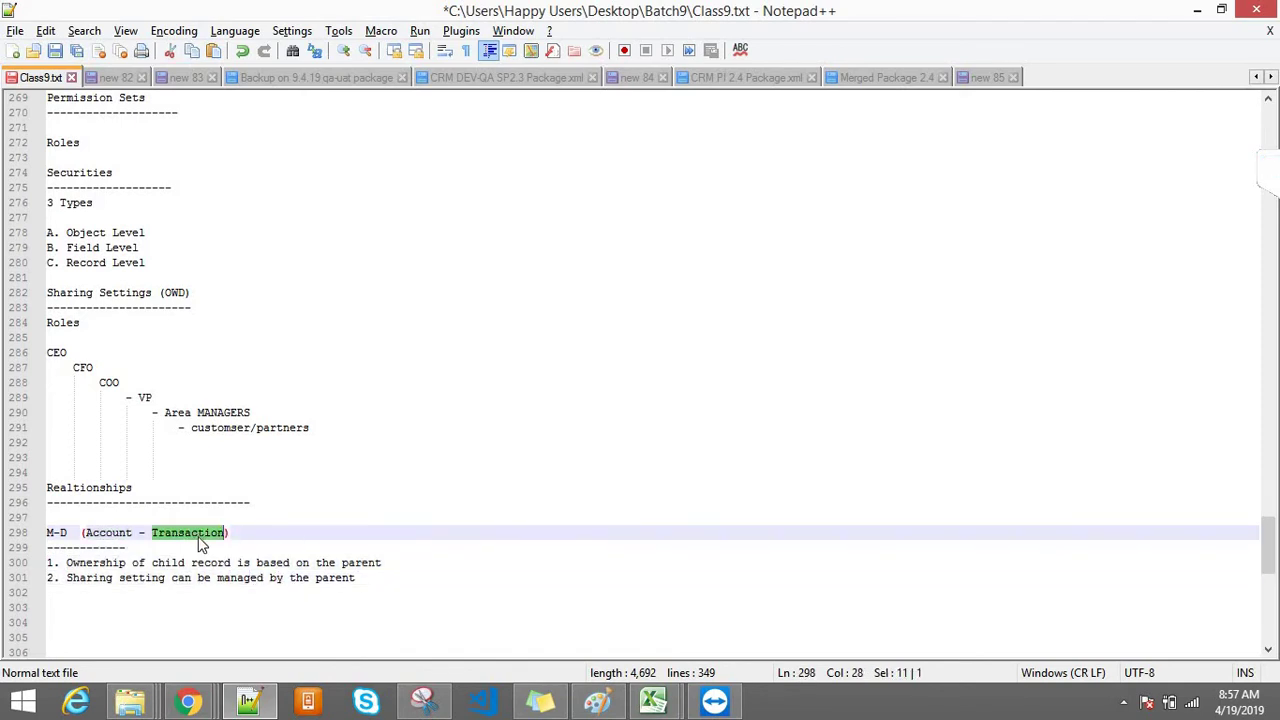
mouse_move(187, 703)
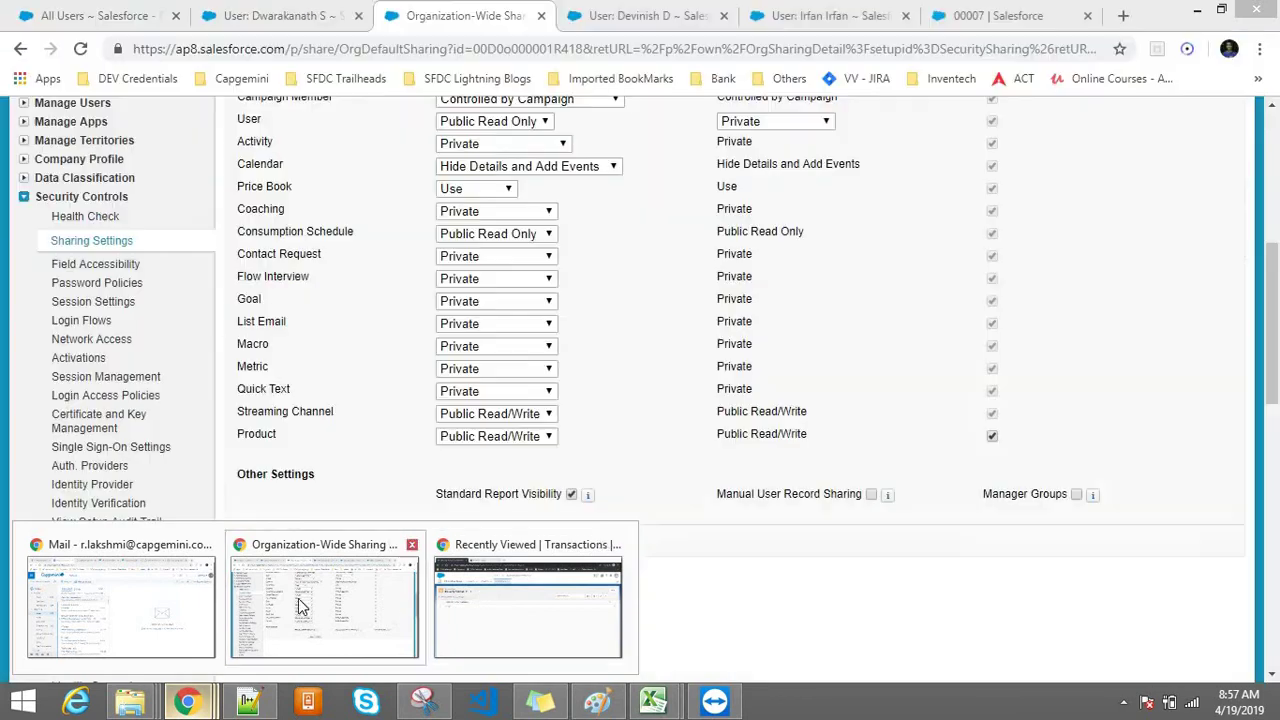
left_click(300, 603)
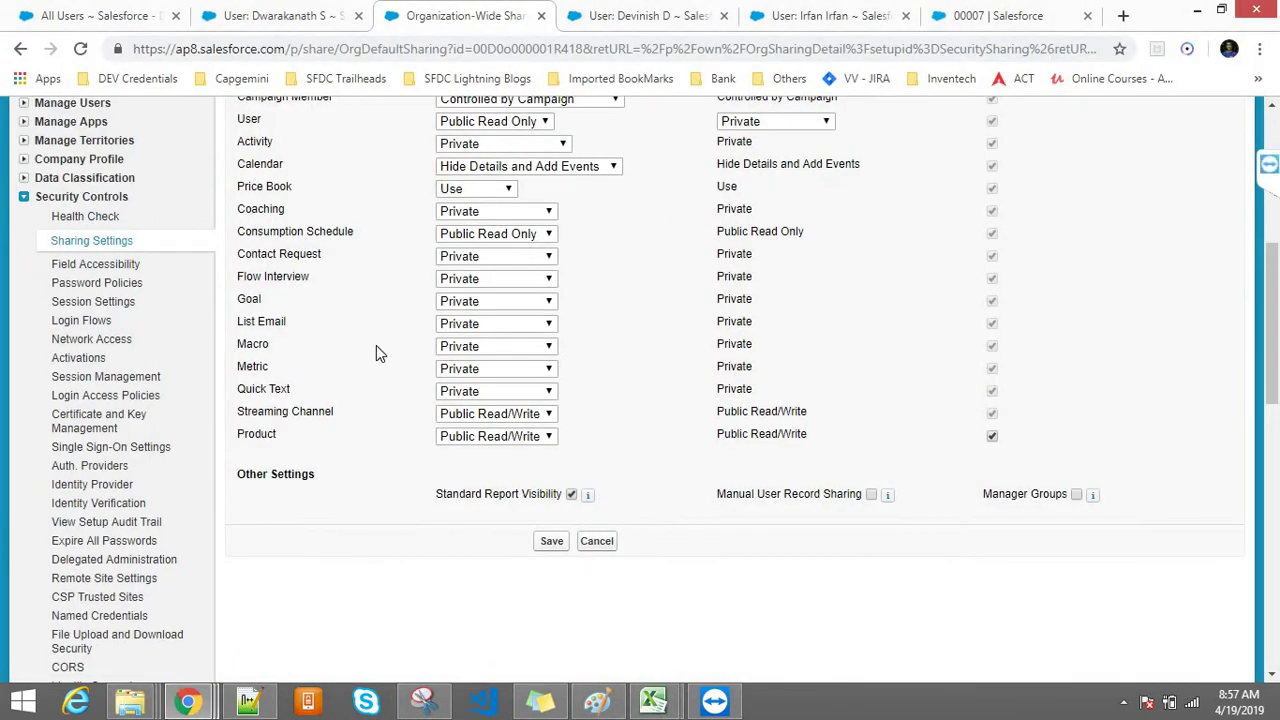
Step: Search the sharing defaults page for 'Tran' to locate the Transaction object row
key("ctrl+f")
type("Trans")
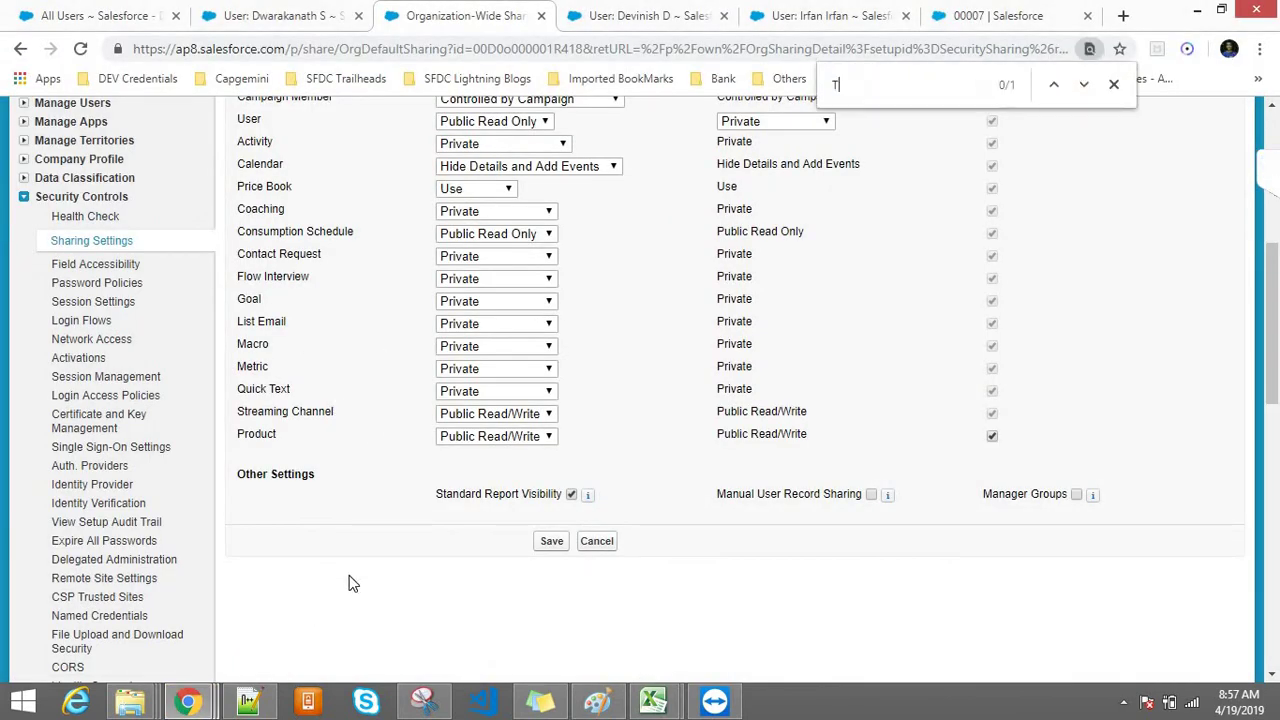
type("ion")
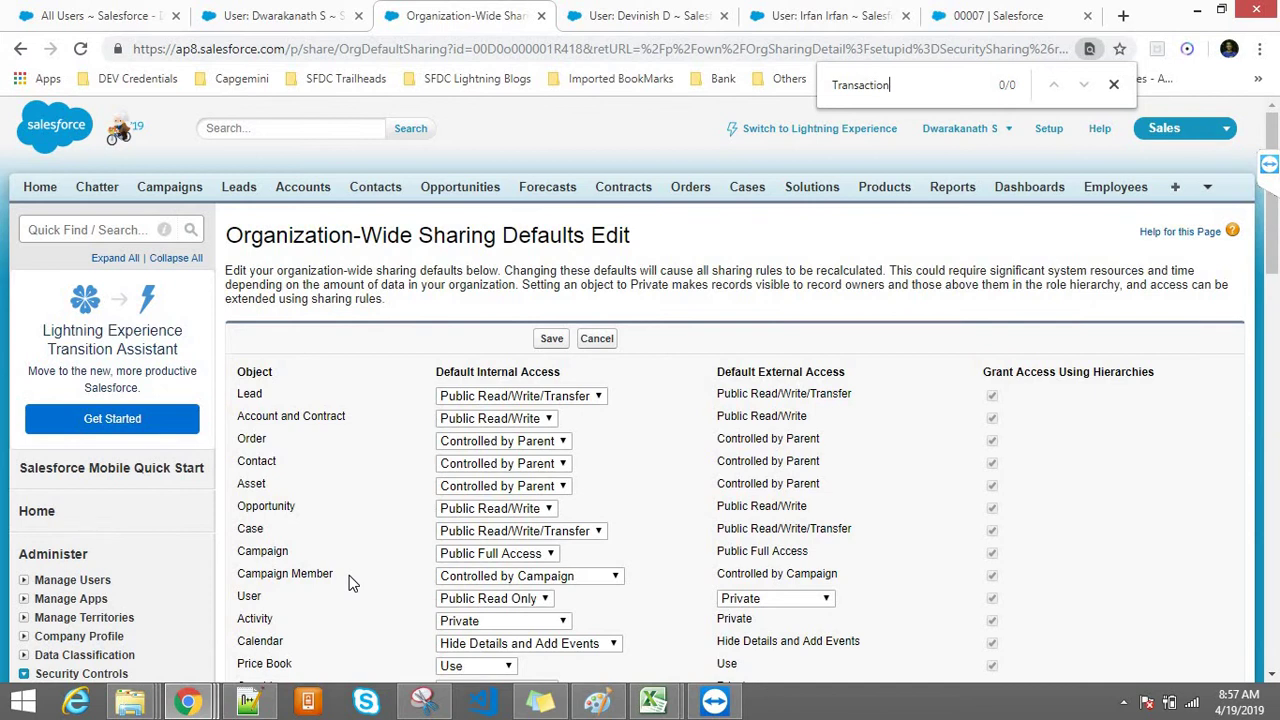
key("BackSpace")
key("BackSpace")
key("BackSpace")
key("BackSpace")
key("BackSpace")
key("BackSpace")
key("BackSpace")
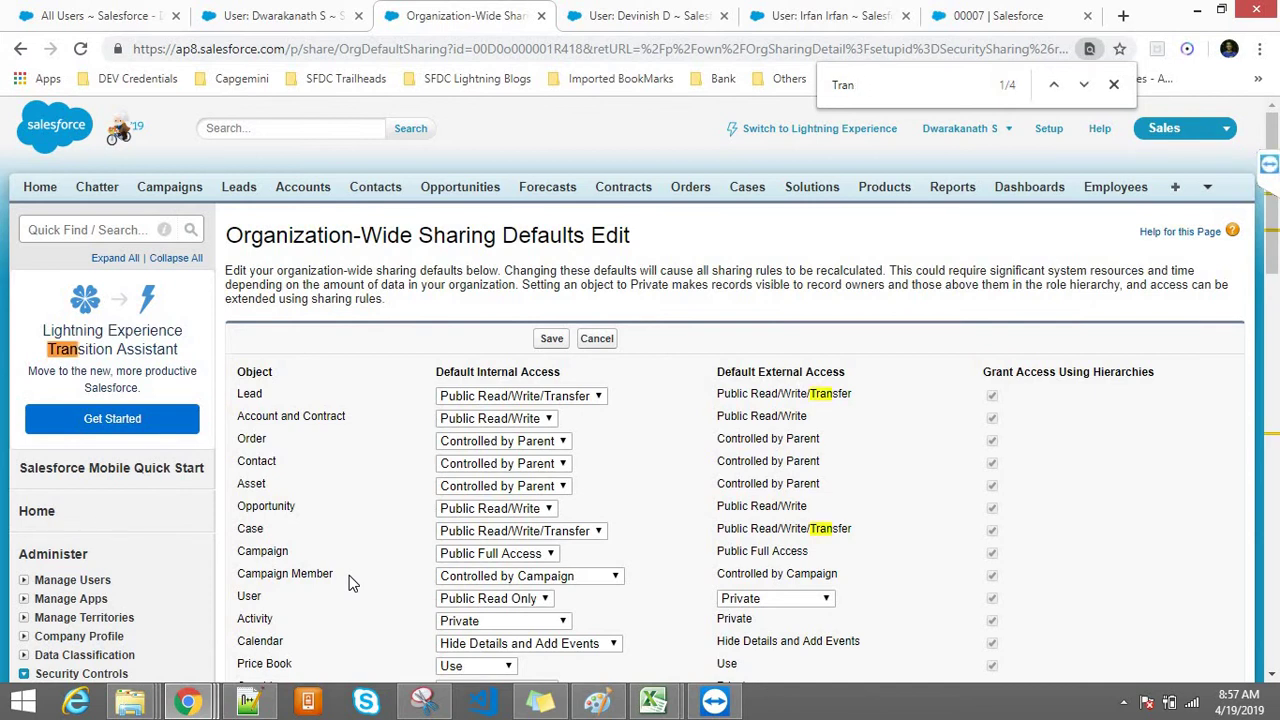
key("Return")
key("Return")
key("Return")
key("Return")
key("Return")
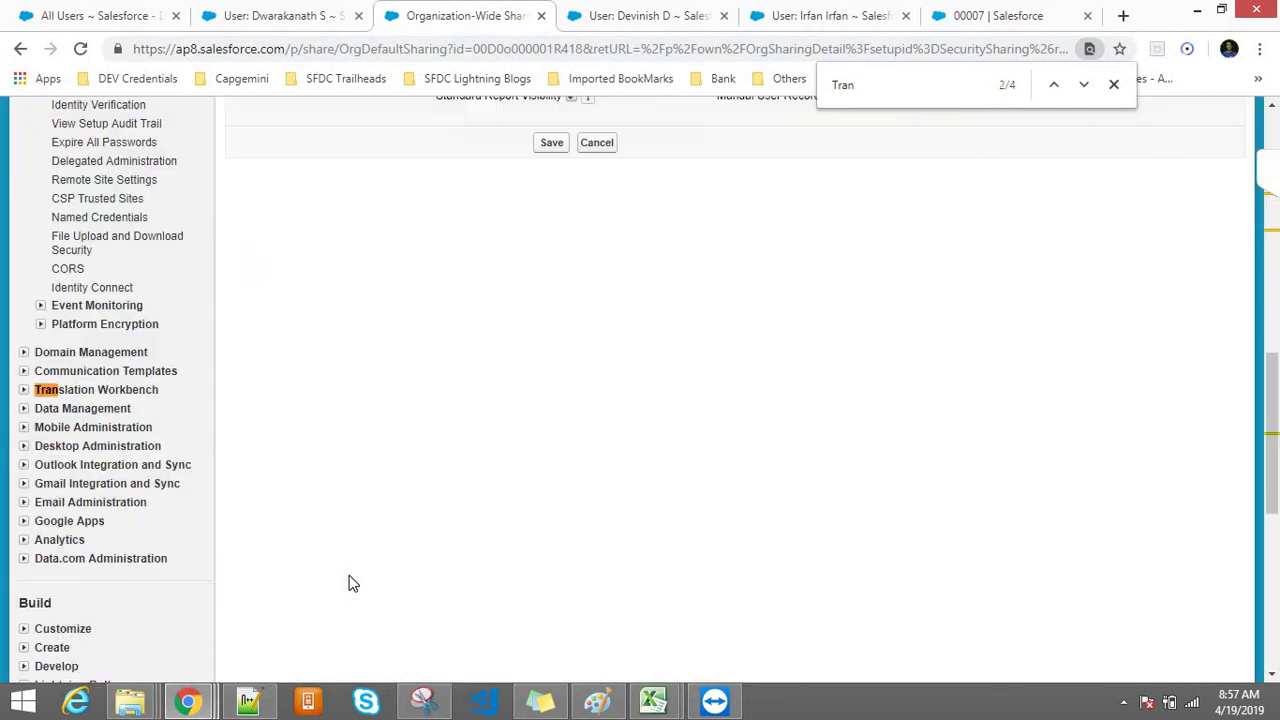
left_click_drag(1268, 435, 1268, 296)
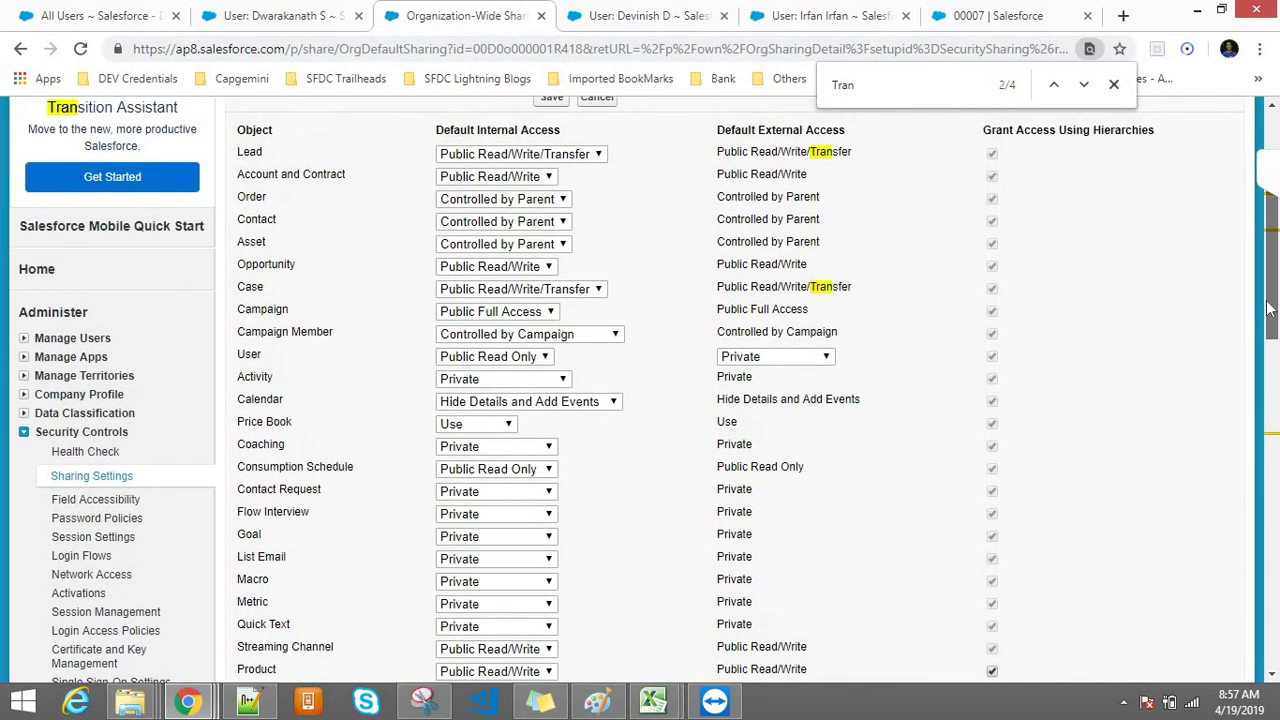
Step: Set the Account and Contract default internal access to Private
left_click_drag(269, 189, 245, 176)
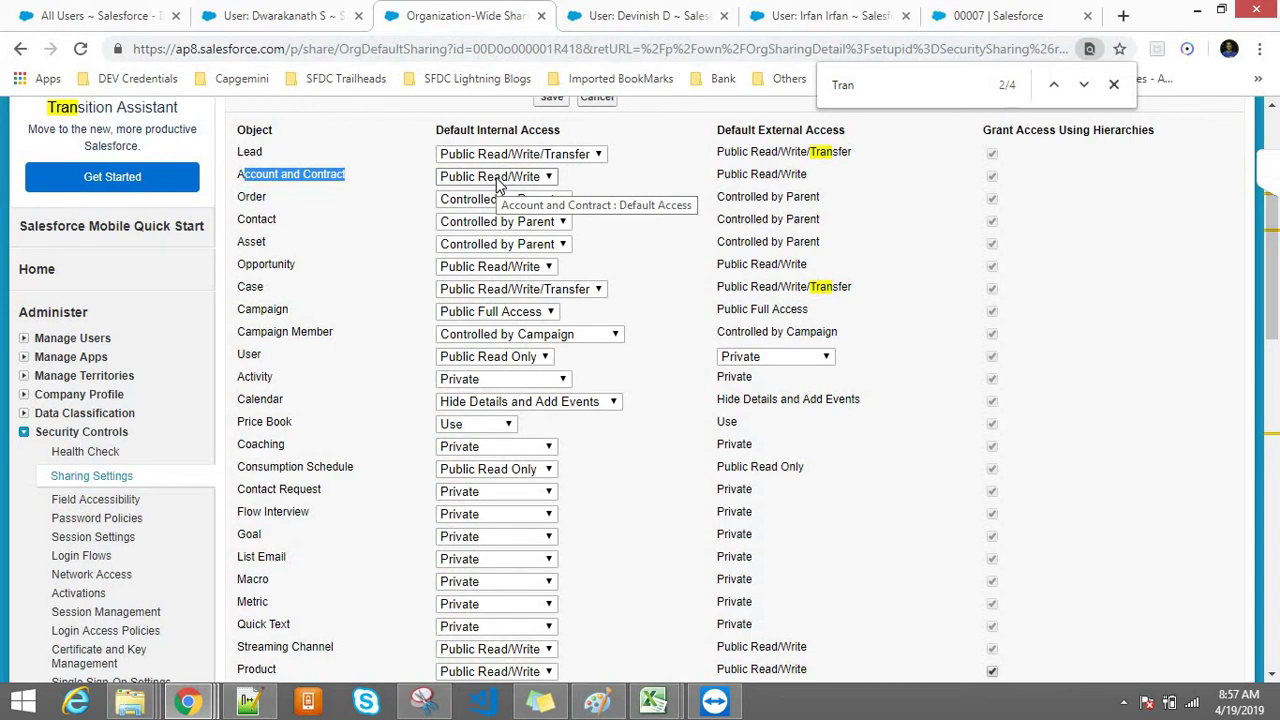
left_click(241, 183)
double_click(262, 177)
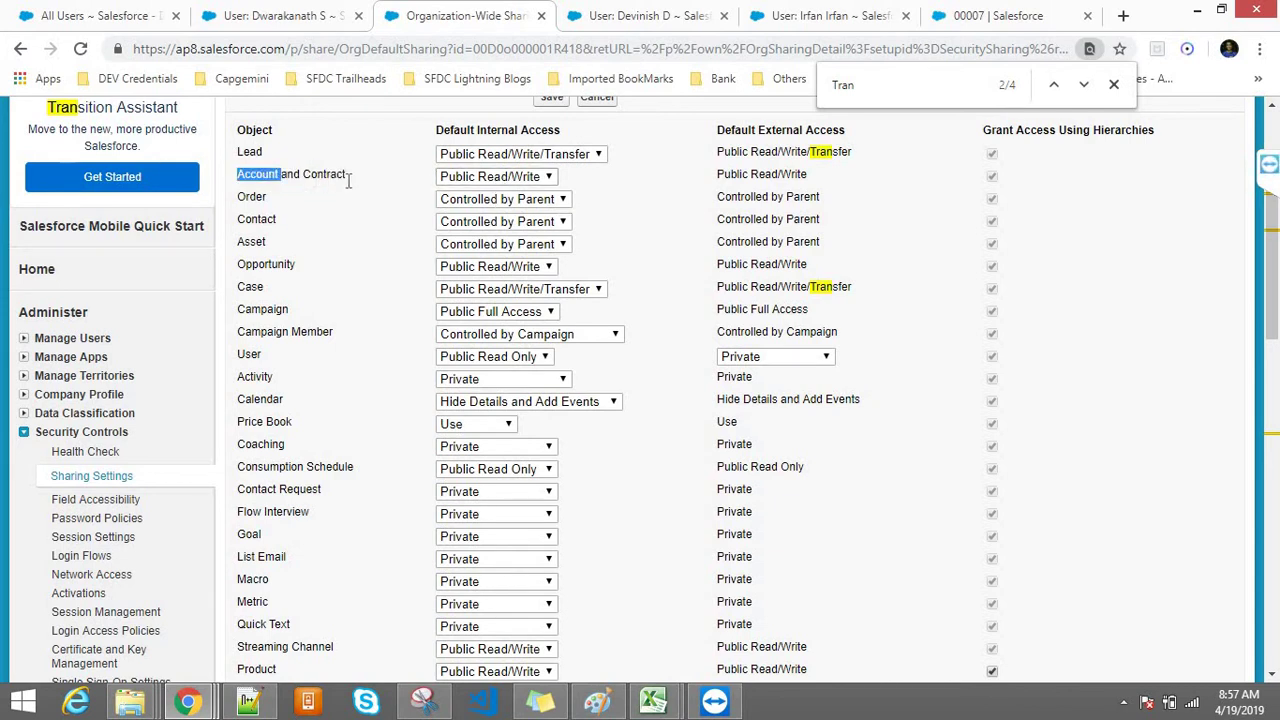
left_click(465, 186)
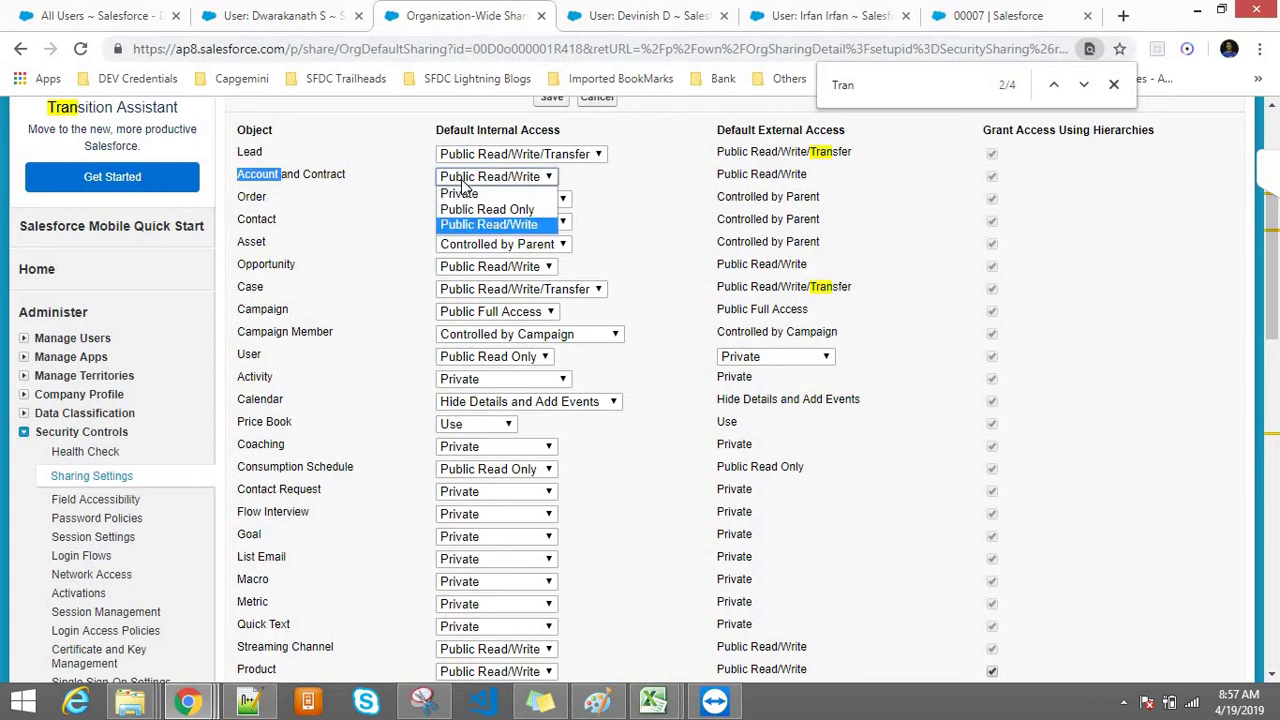
left_click(472, 197)
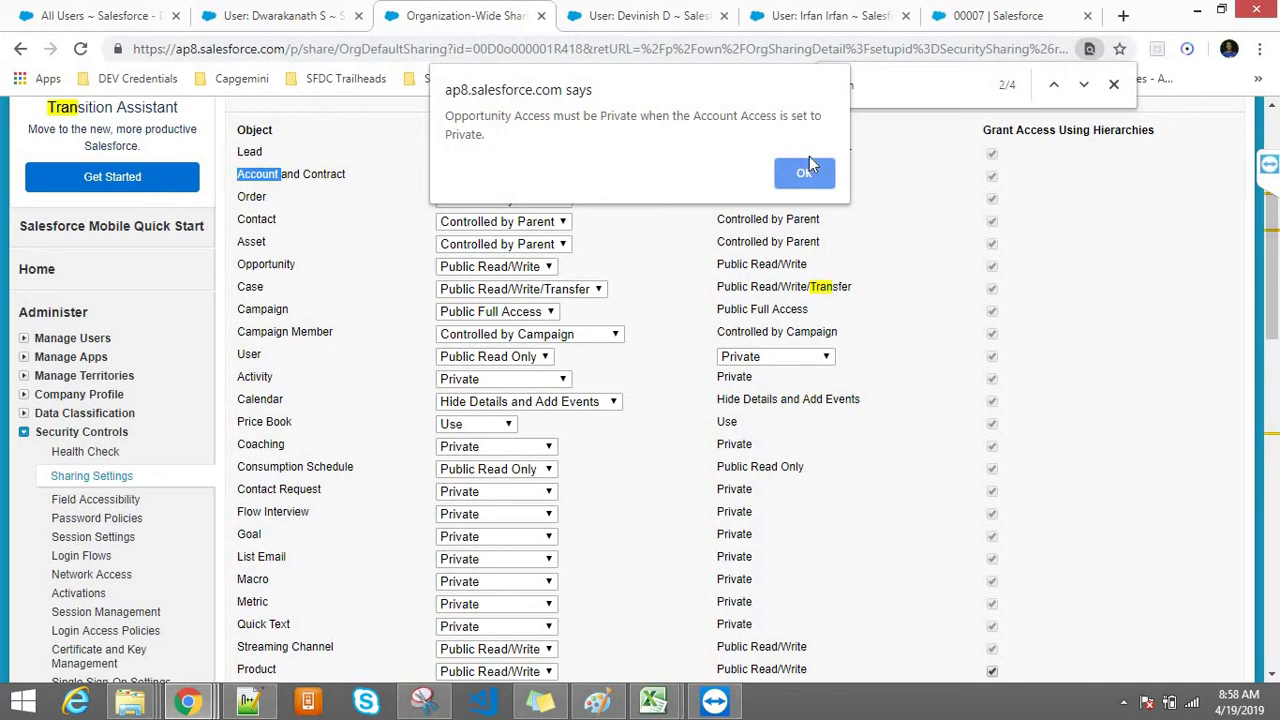
Step: Dismiss the alerts that Opportunity and Case must also be Private
left_click(800, 176)
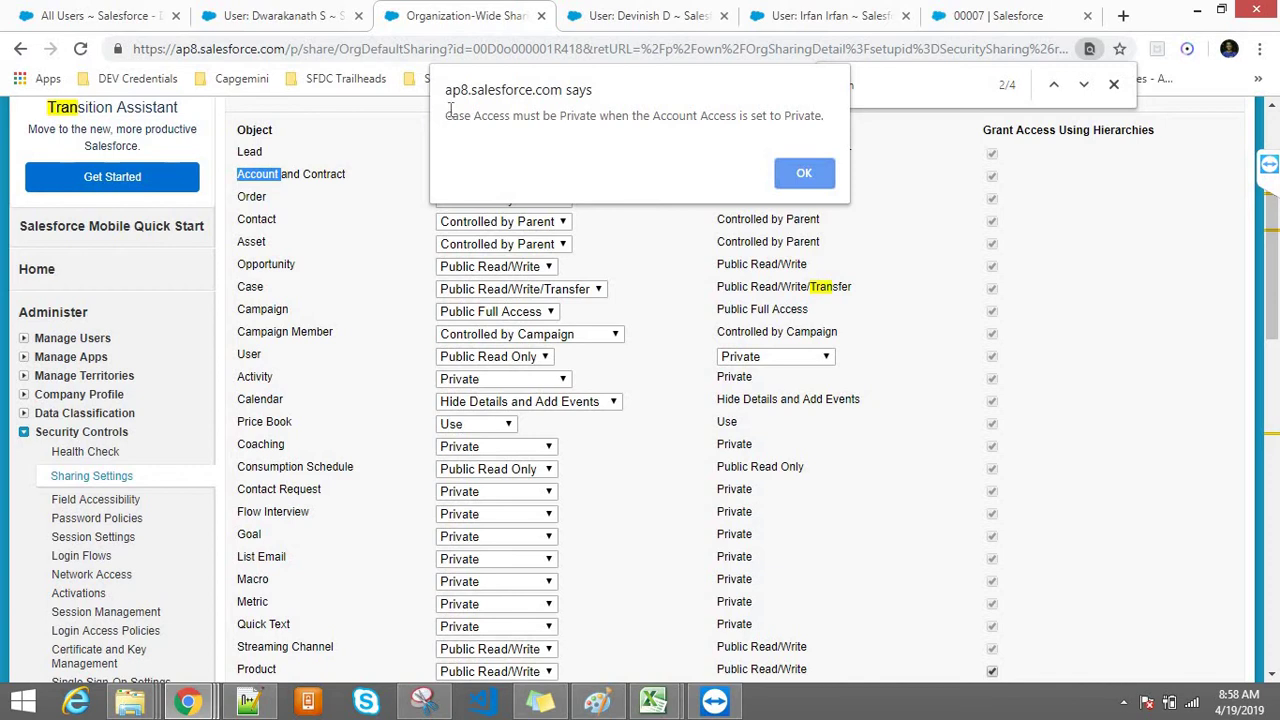
left_click(800, 173)
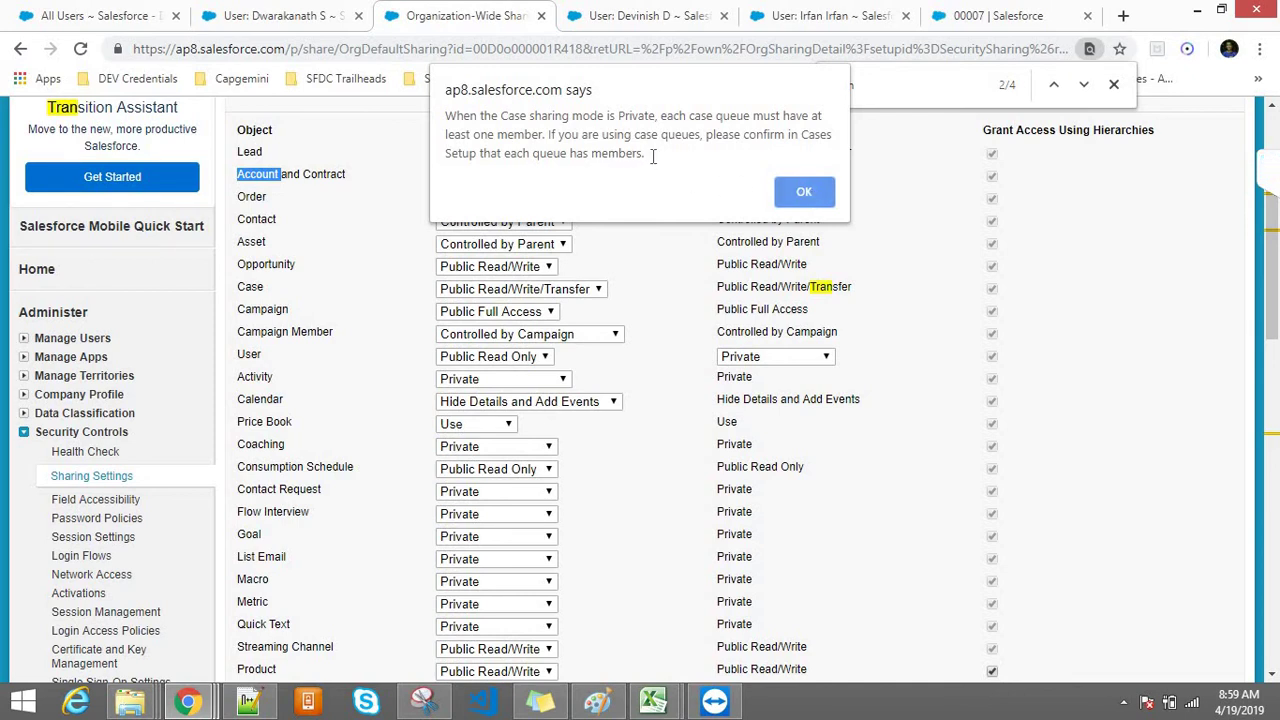
Step: Highlight the warning that Private case sharing requires every case queue to have a member
left_click_drag(652, 155, 445, 118)
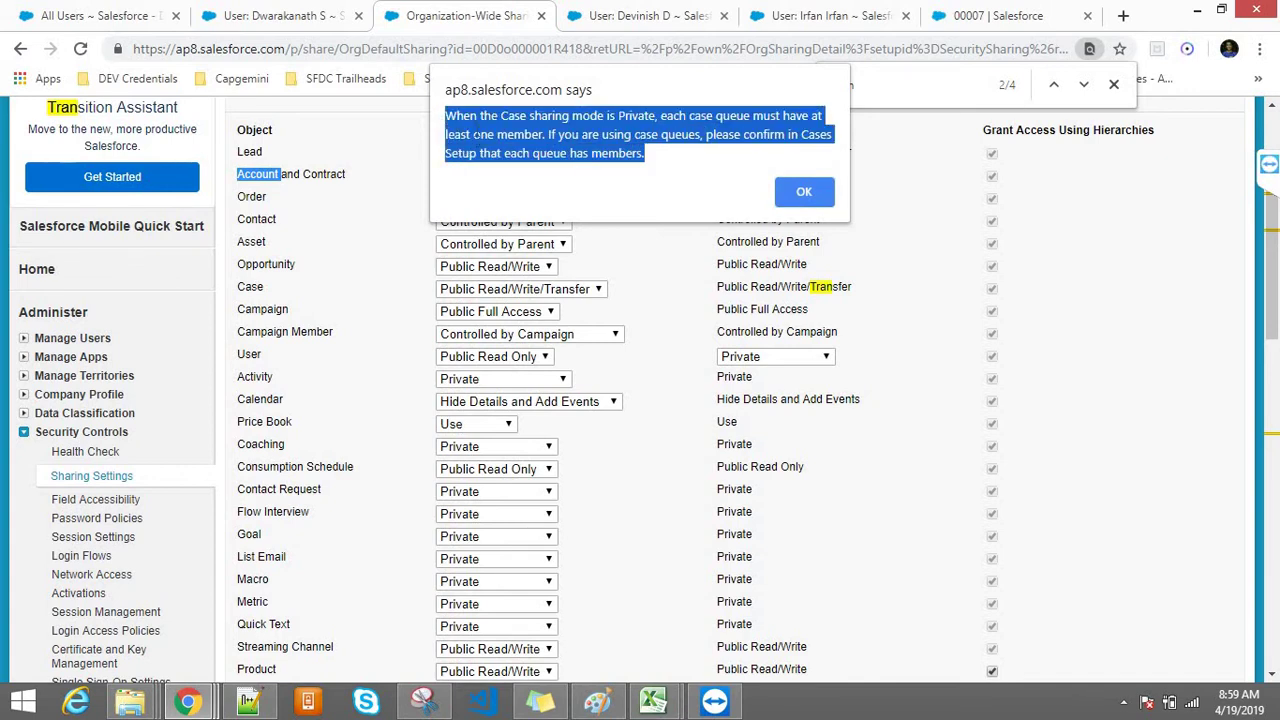
left_click(478, 131)
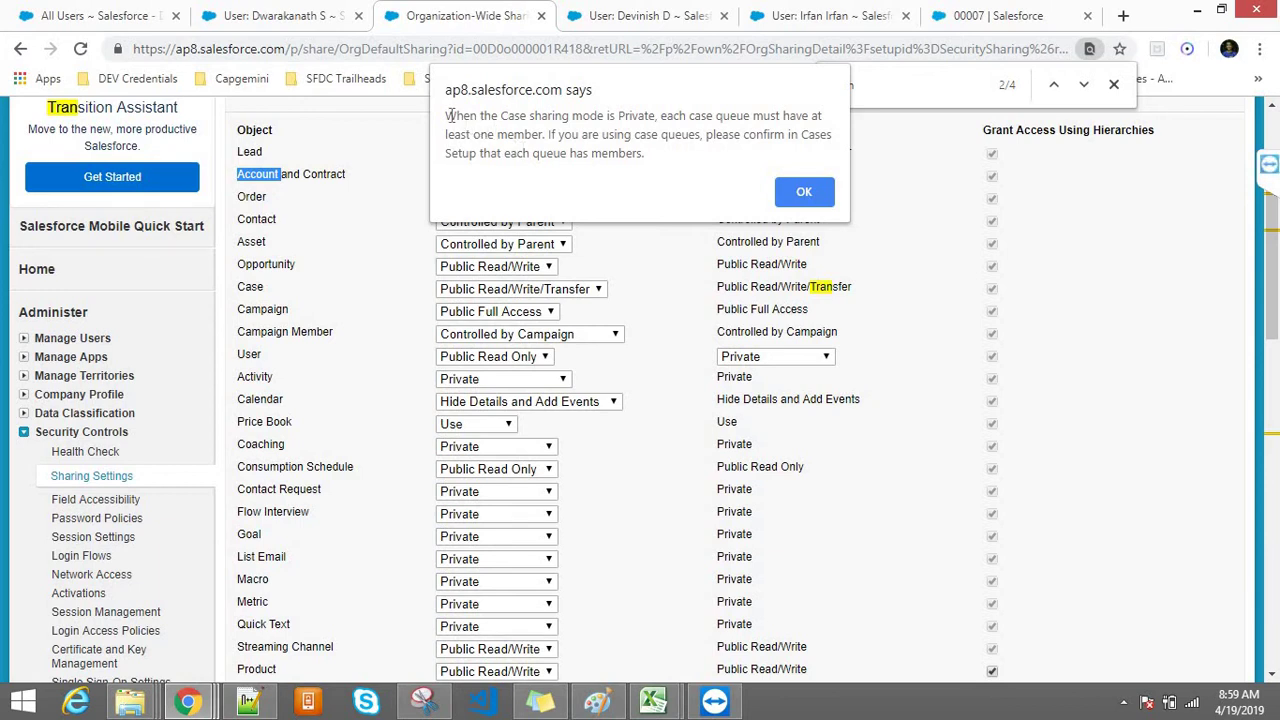
left_click_drag(446, 114, 656, 112)
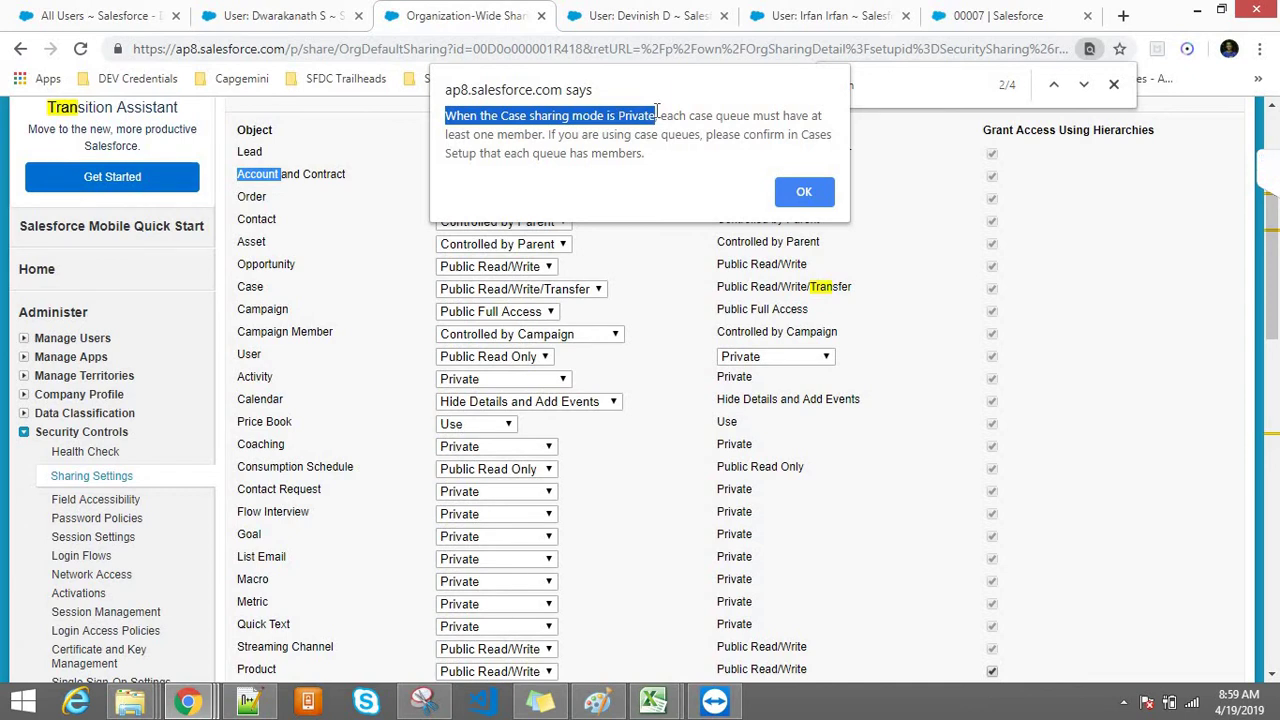
double_click(513, 115)
left_click(585, 115)
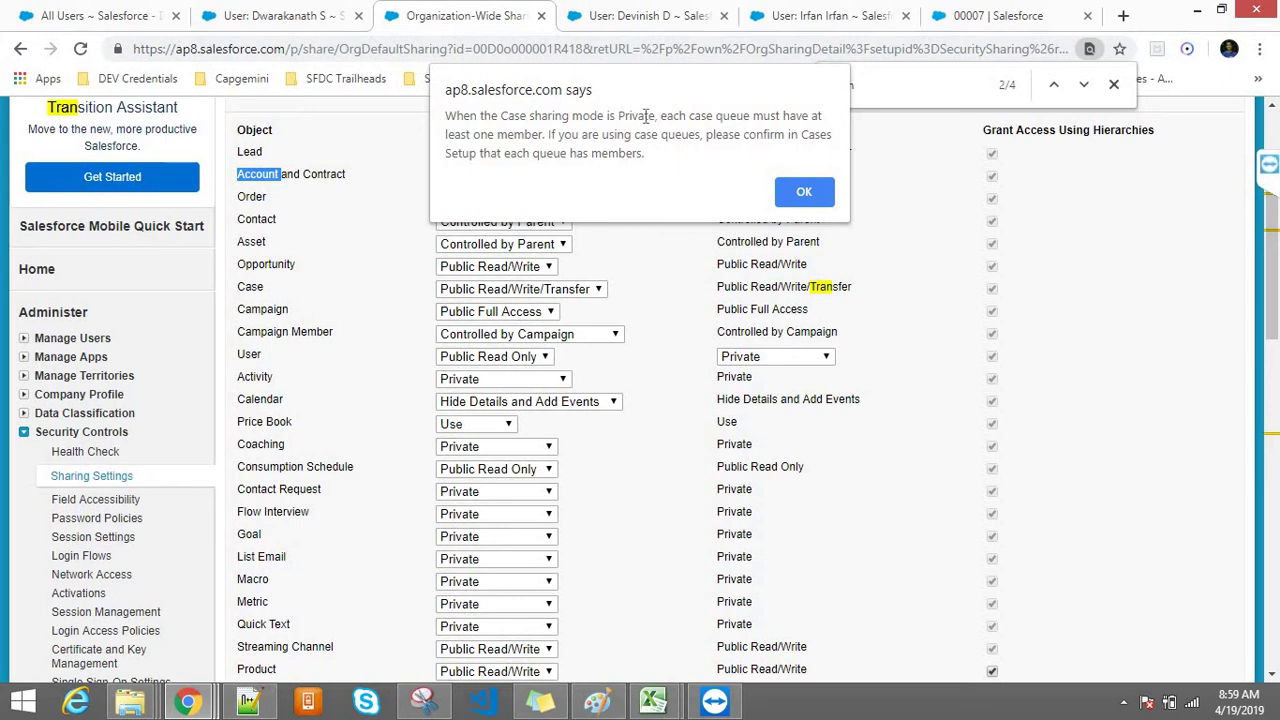
left_click_drag(657, 116, 461, 118)
left_click(665, 118)
left_click_drag(545, 134, 657, 104)
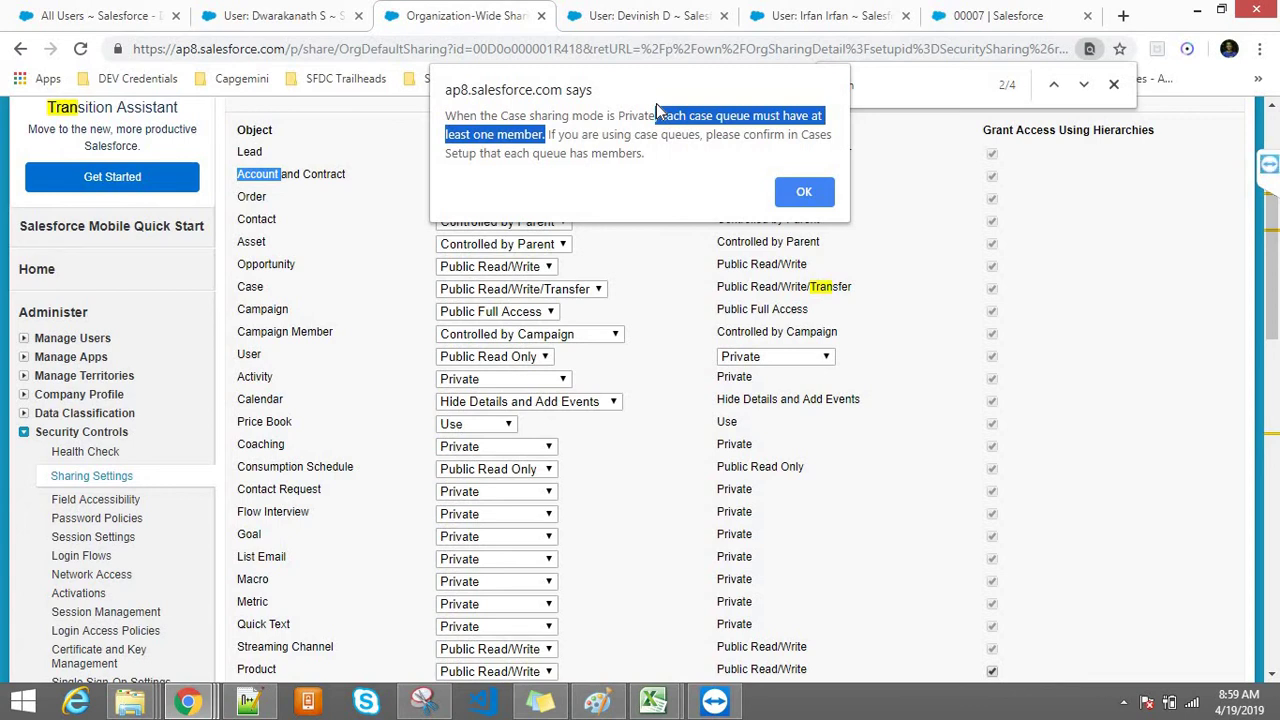
left_click(648, 116)
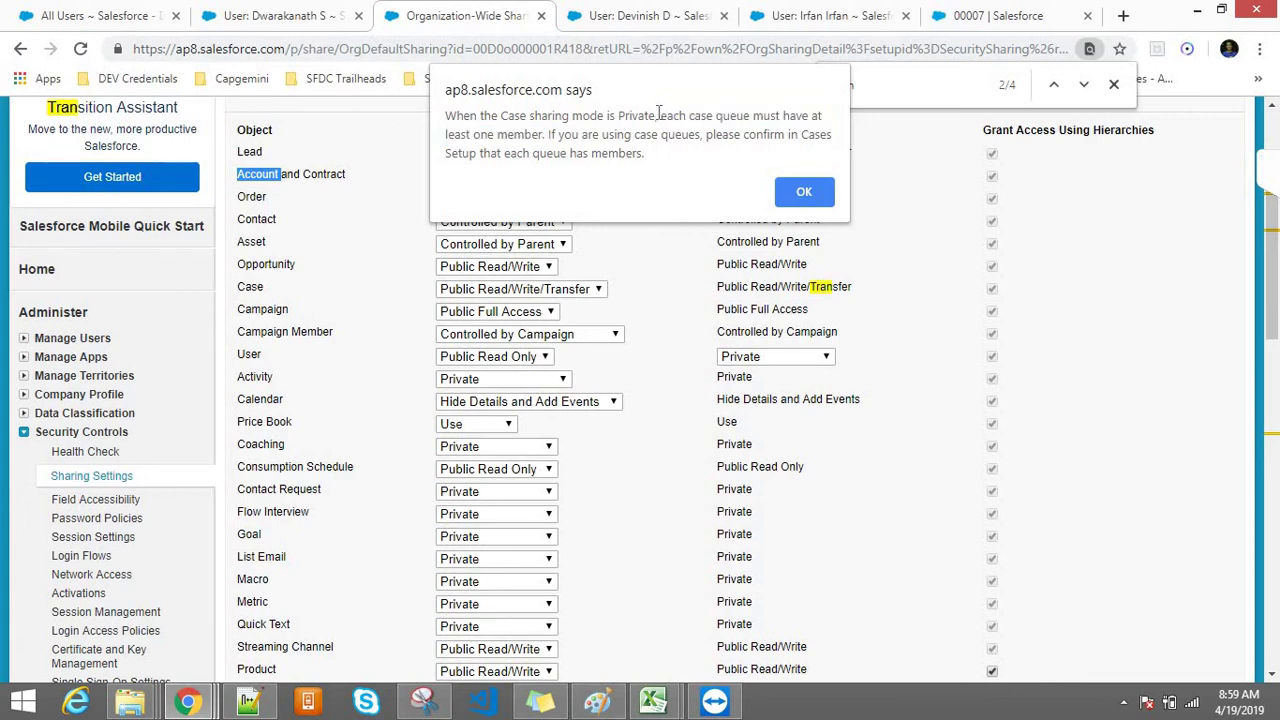
Step: Highlight the case queue advice, then accept the notice to apply the Private defaults
left_click_drag(659, 116, 546, 134)
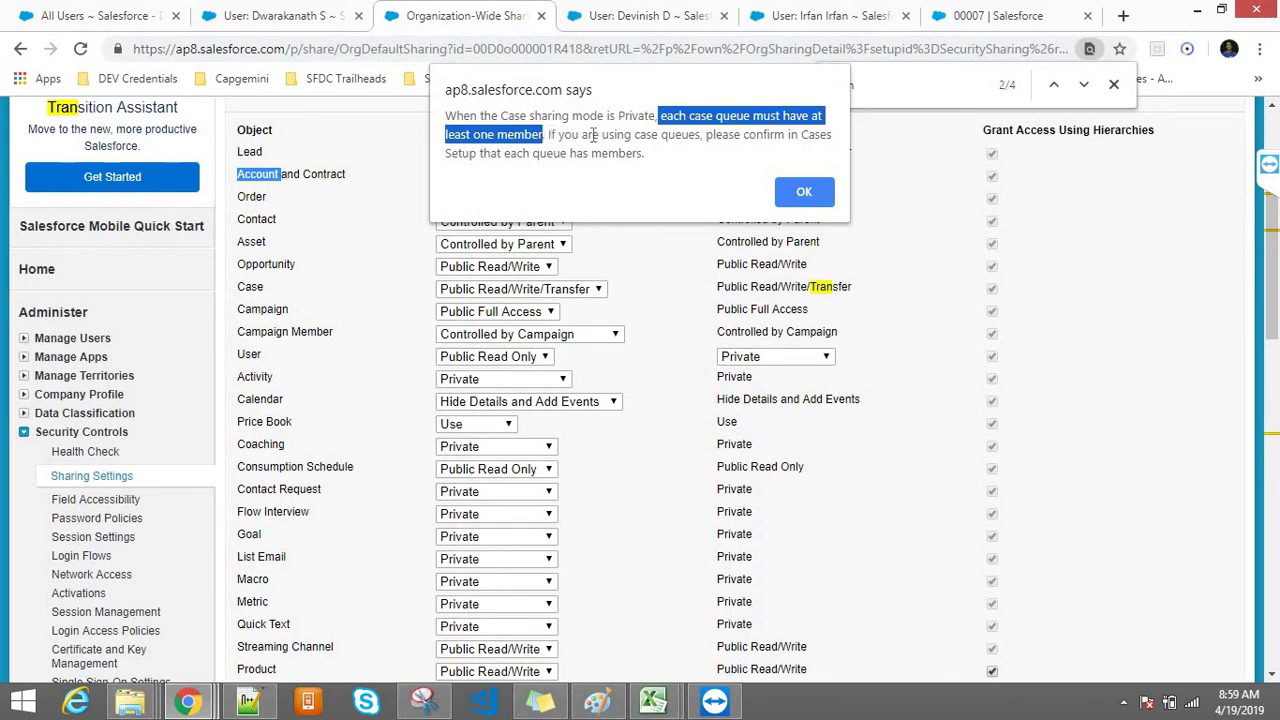
left_click(594, 135)
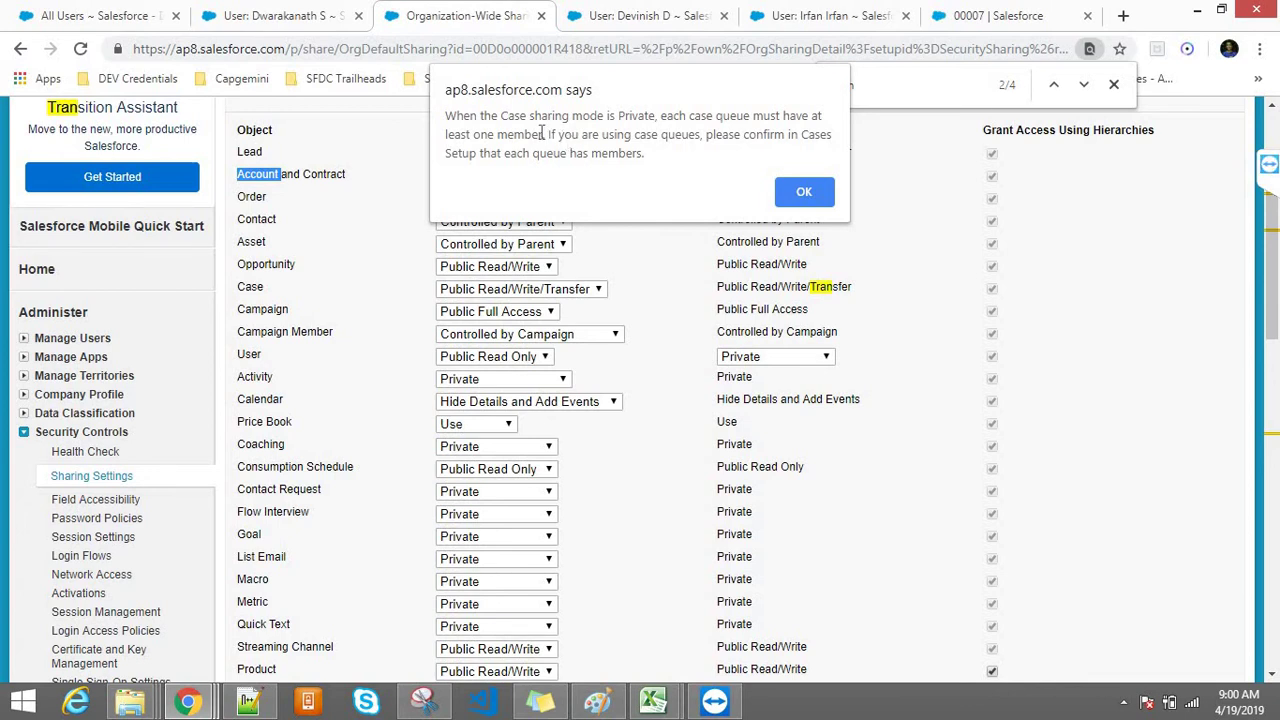
left_click_drag(541, 135, 527, 116)
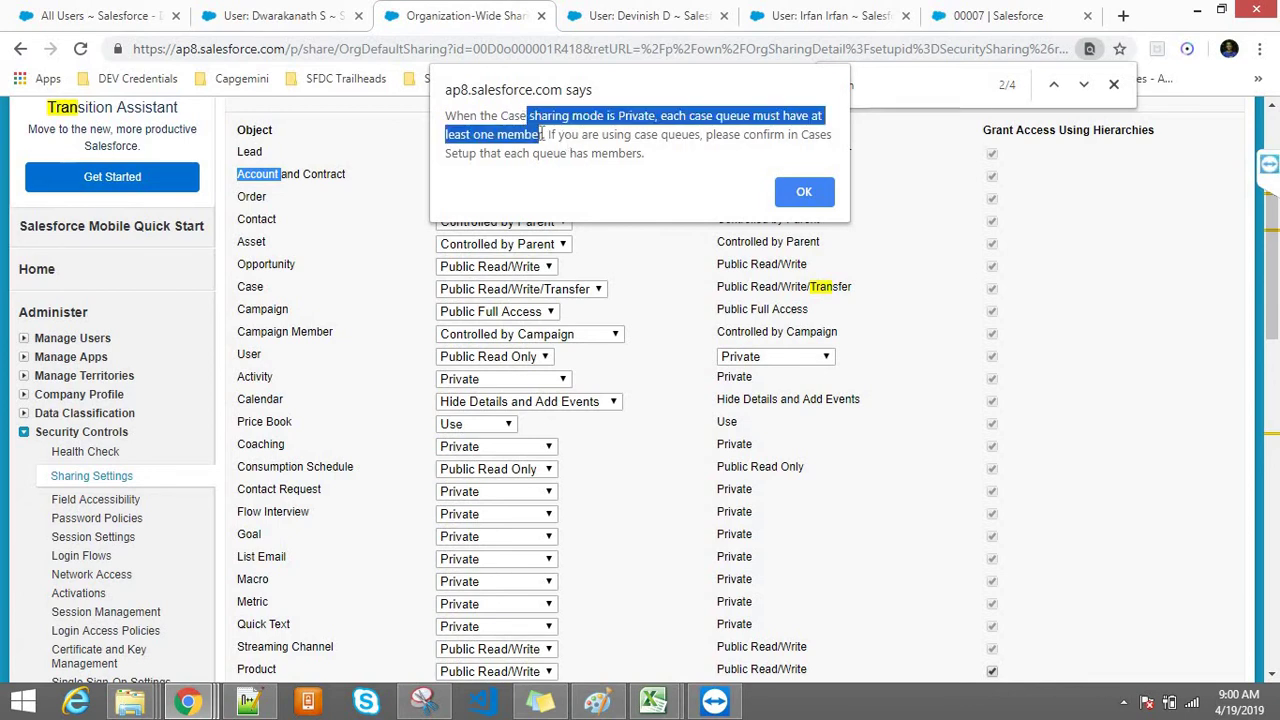
left_click(541, 133)
left_click_drag(544, 135, 714, 162)
left_click(716, 165)
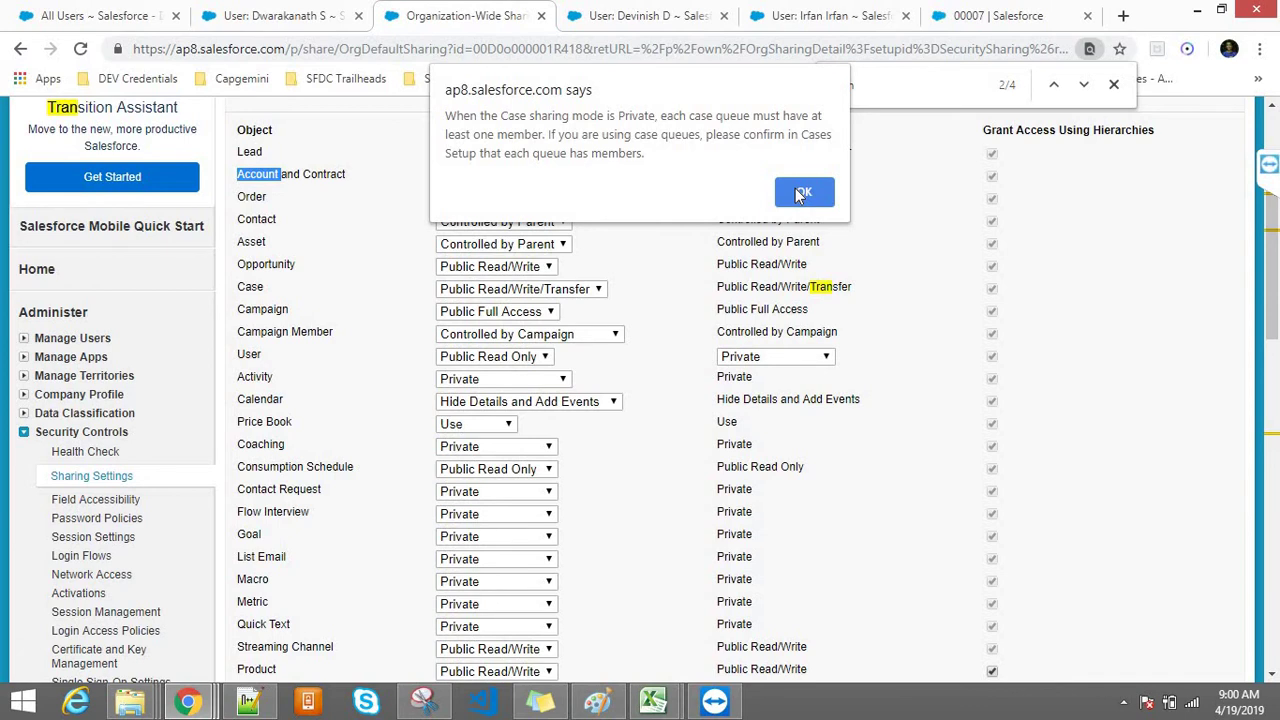
left_click(803, 193)
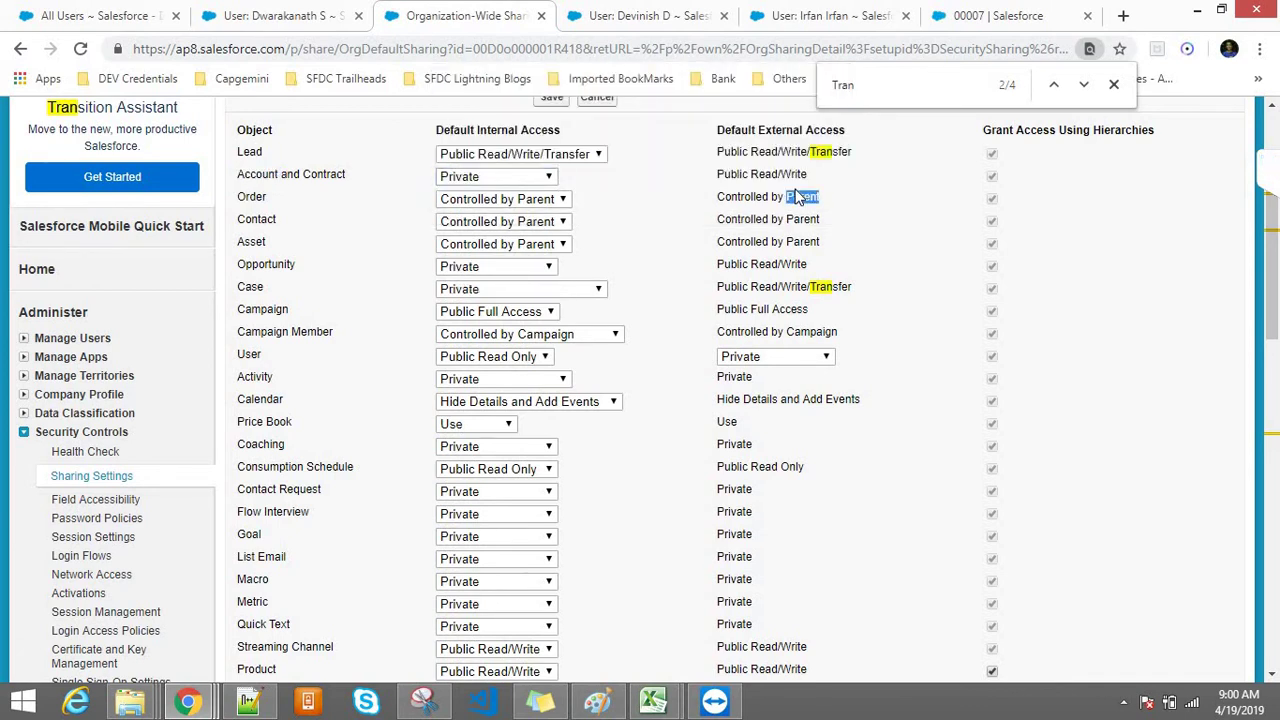
Step: Save the changed organization-wide defaults and confirm the sharing recalculation
left_click(1114, 84)
left_click_drag(334, 180, 237, 175)
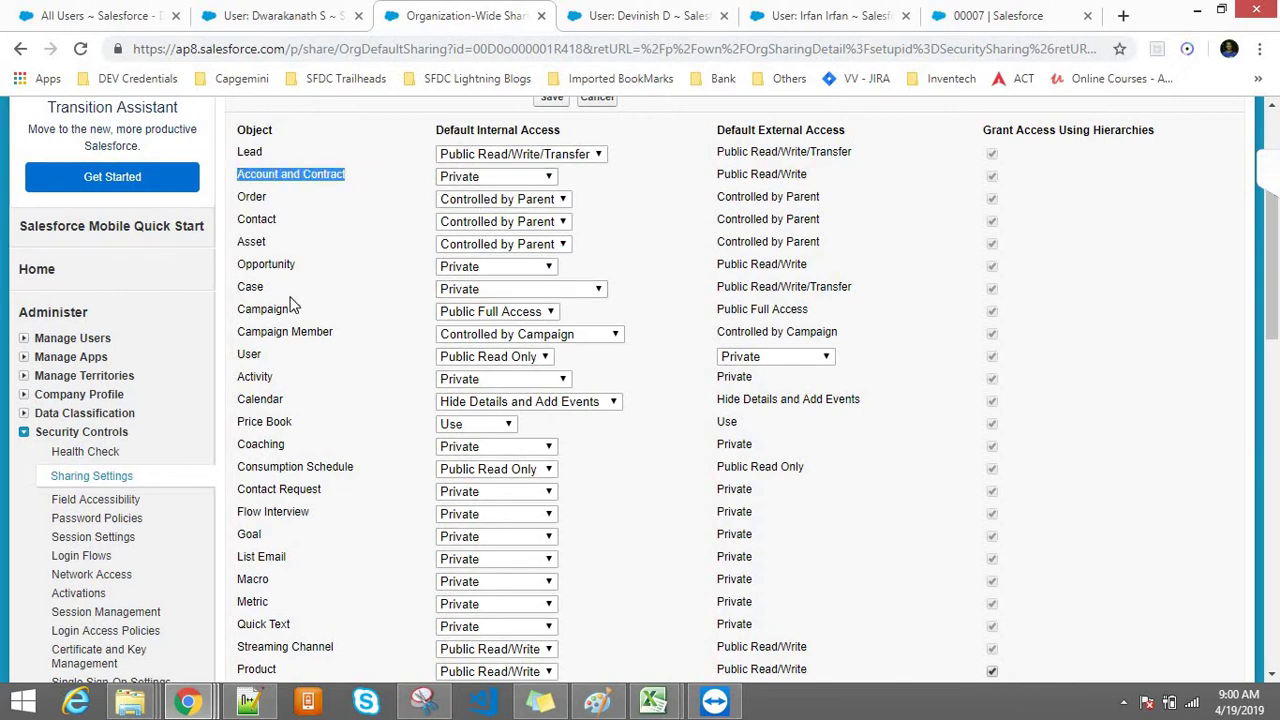
left_click_drag(240, 290, 510, 288)
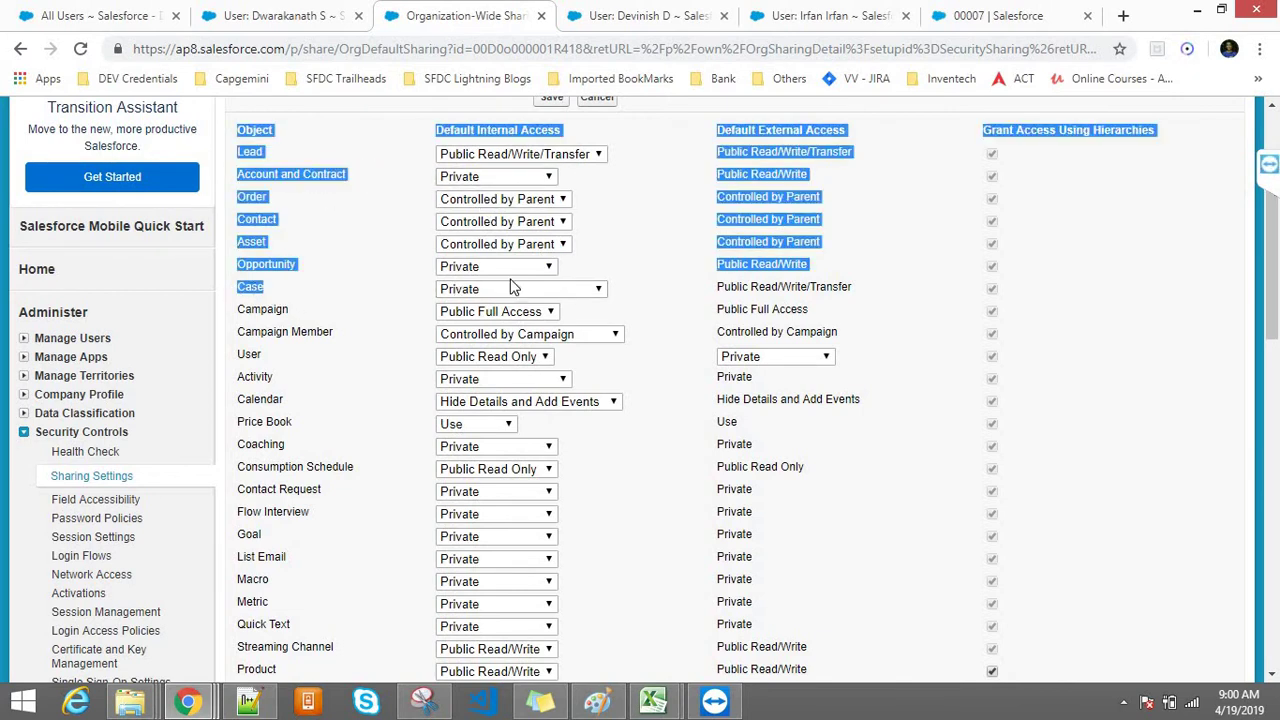
left_click(1052, 322)
left_click_drag(1275, 285, 1275, 378)
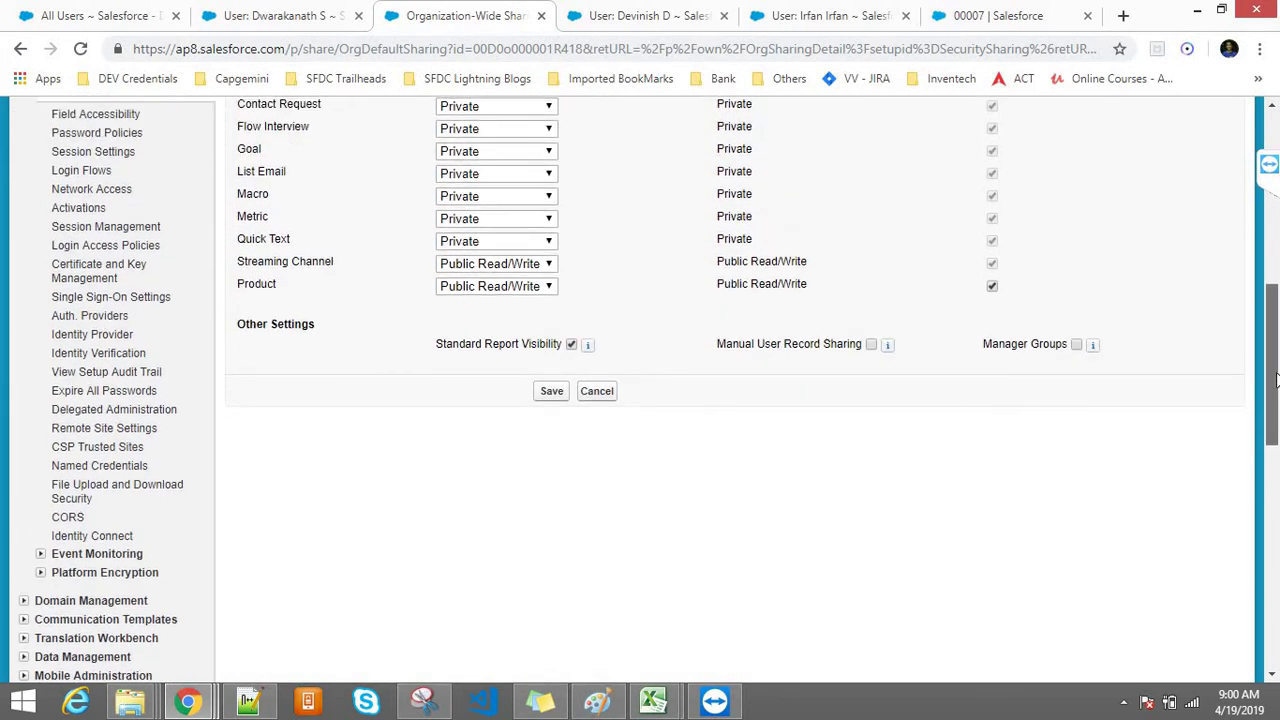
left_click(563, 395)
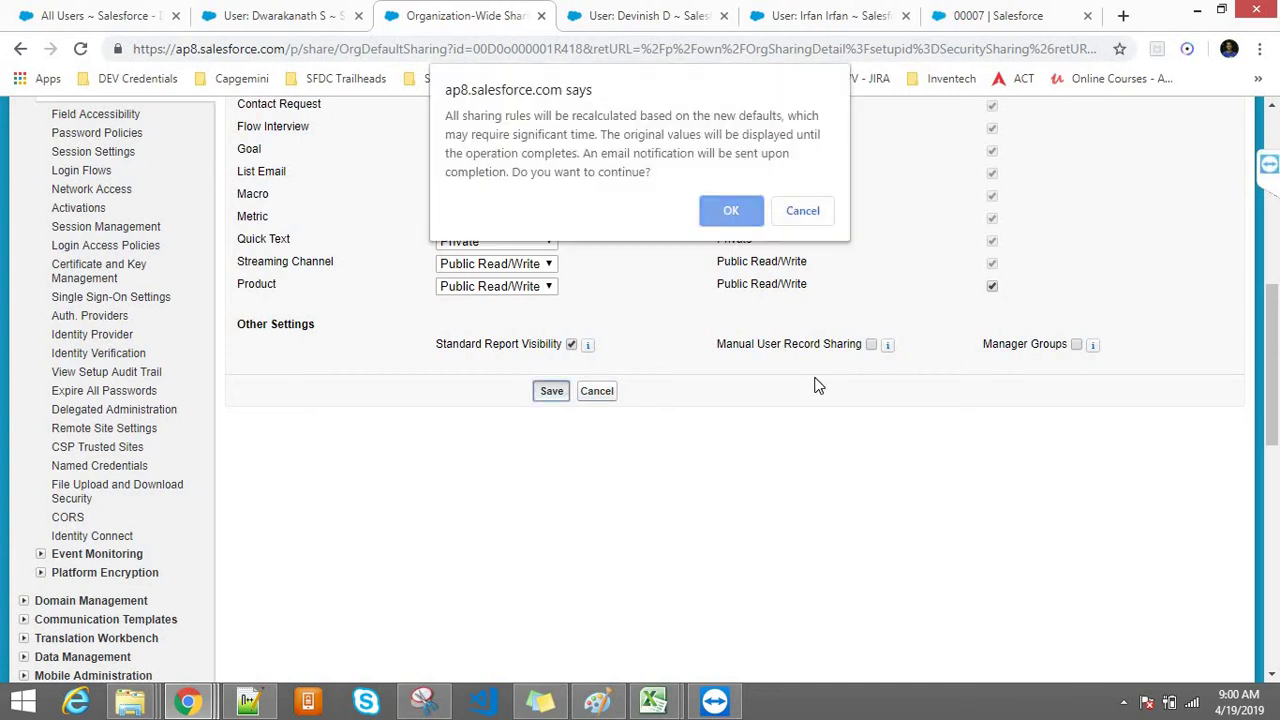
key("Return")
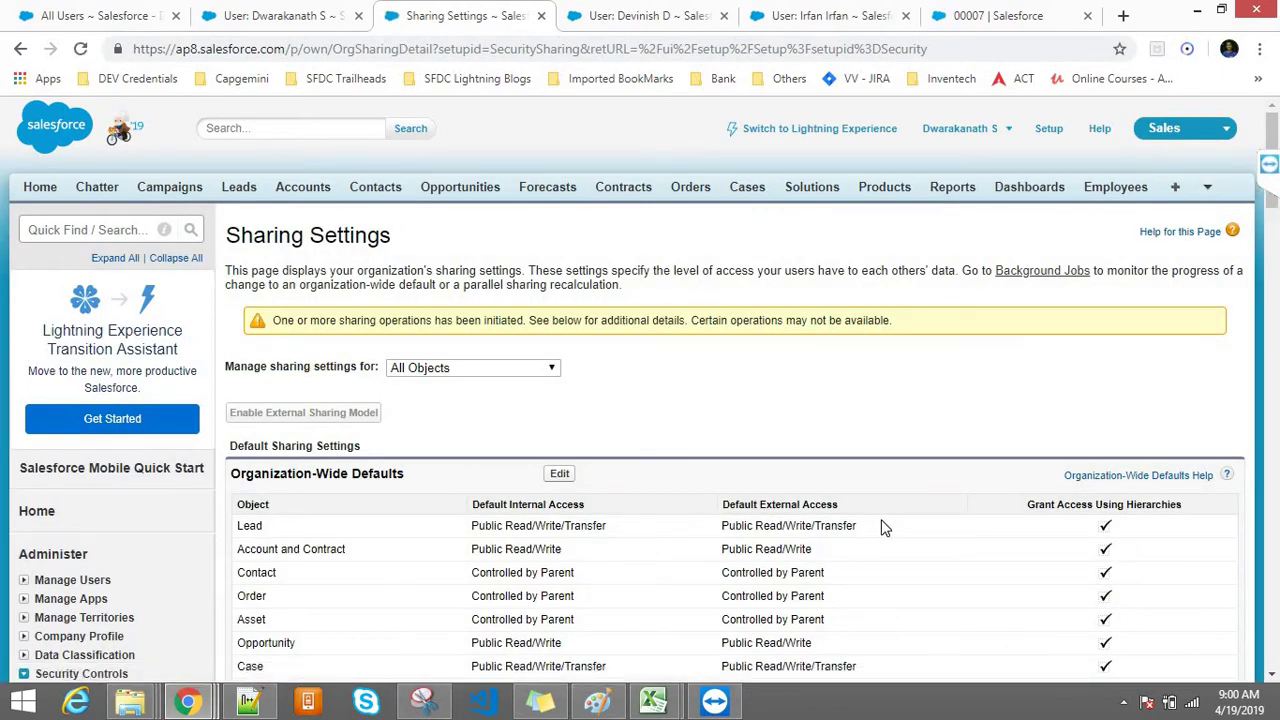
Step: Find the Transactions row and check that its internal access is Controlled by Parent
key("ctrl+f")
key("Return")
key("Return")
key("Return")
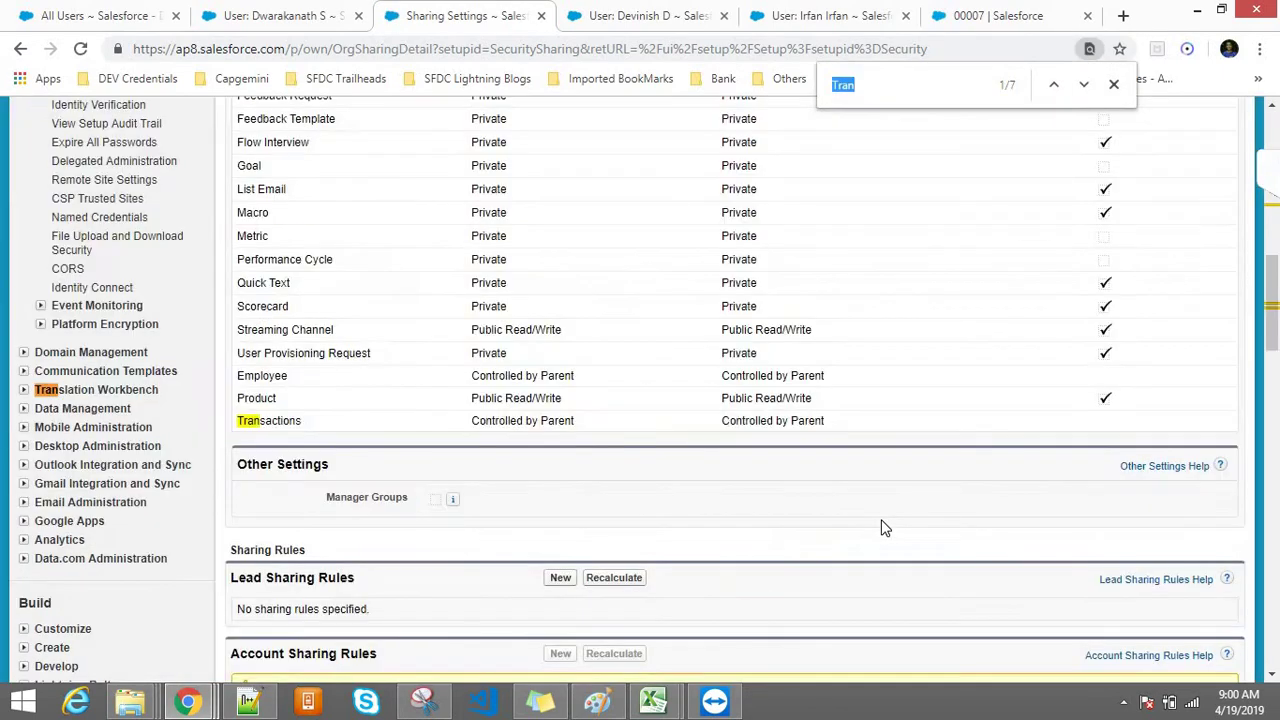
key("Return")
key("Return")
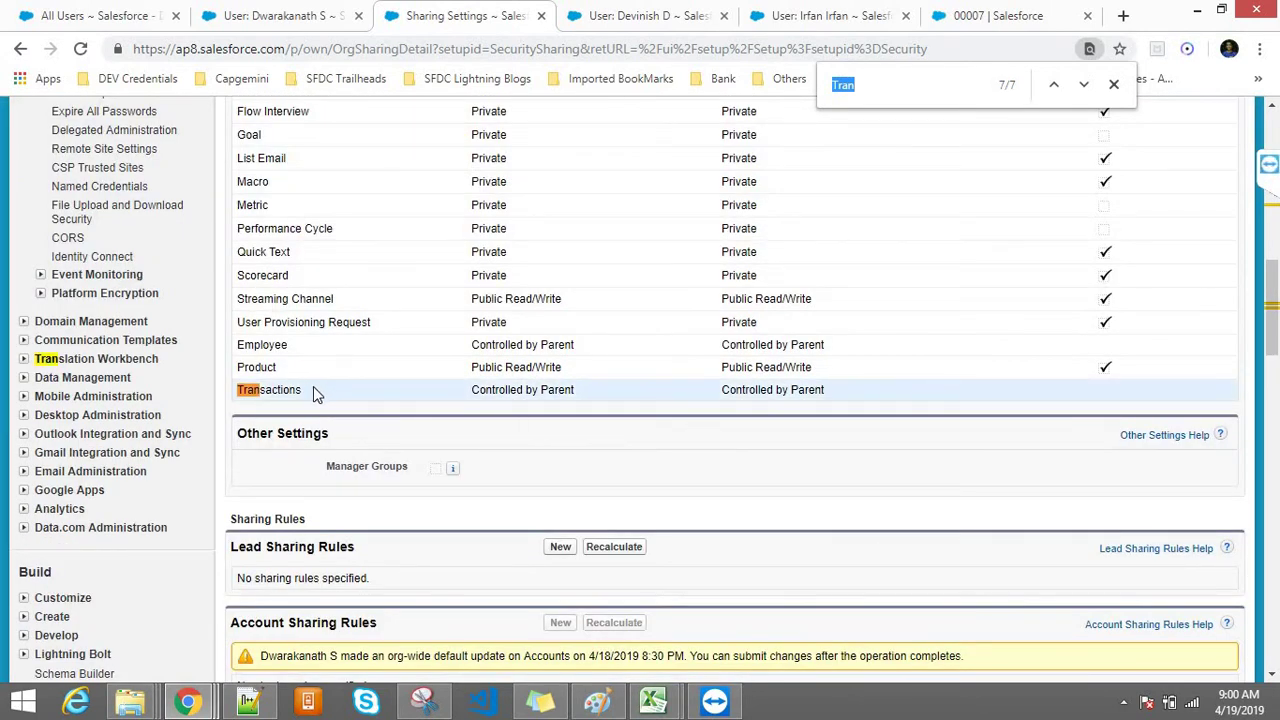
left_click_drag(314, 393, 237, 397)
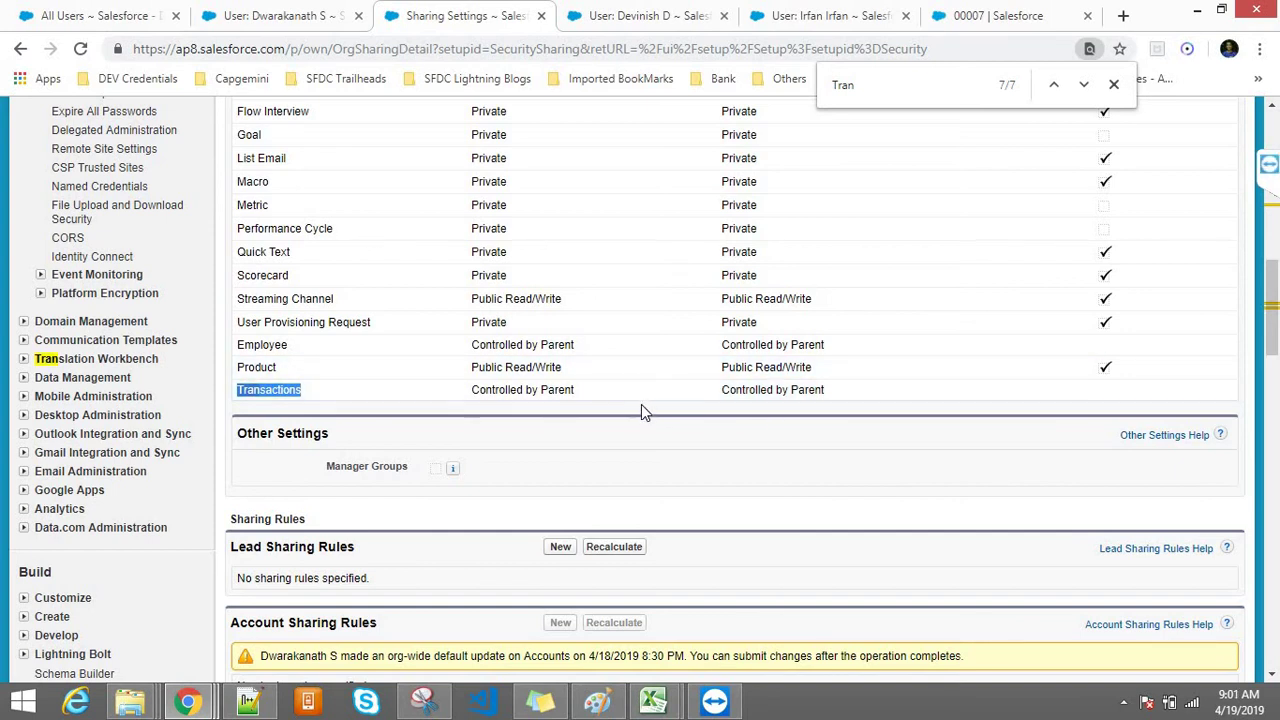
left_click_drag(471, 391, 590, 393)
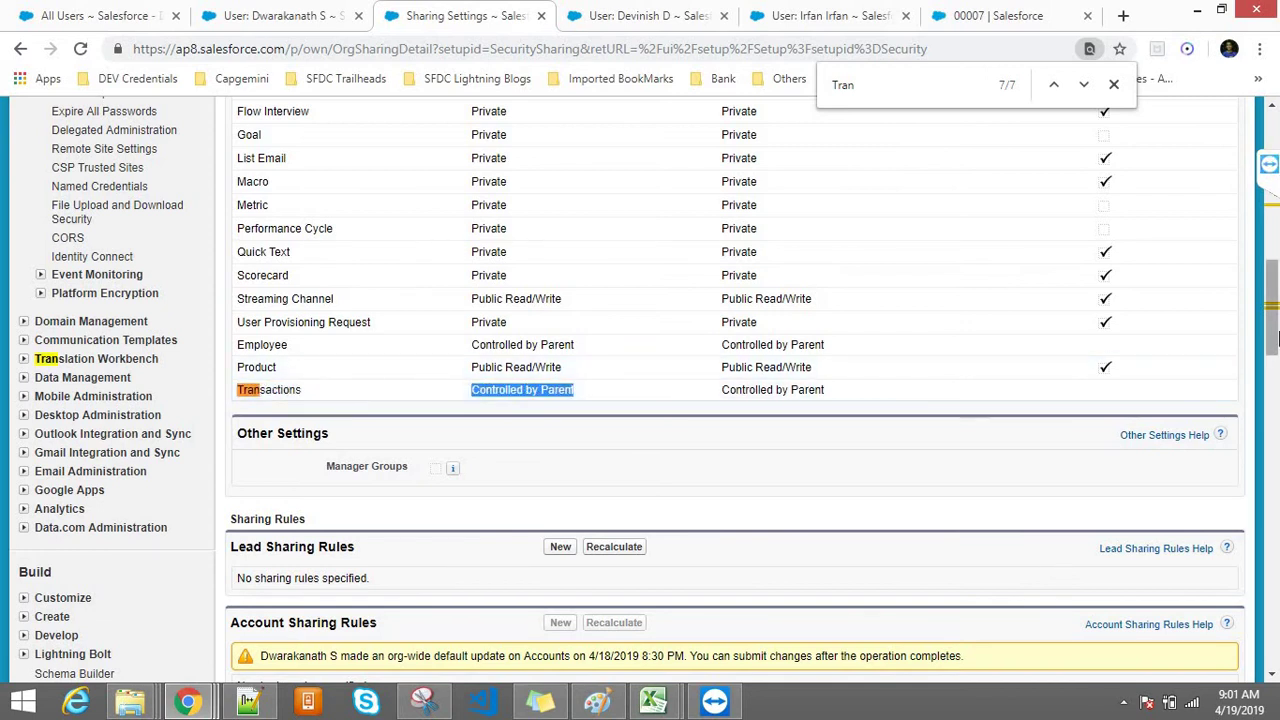
Step: Scroll through the defaults table, then switch to the user's detail page
left_click_drag(1268, 292, 1268, 220)
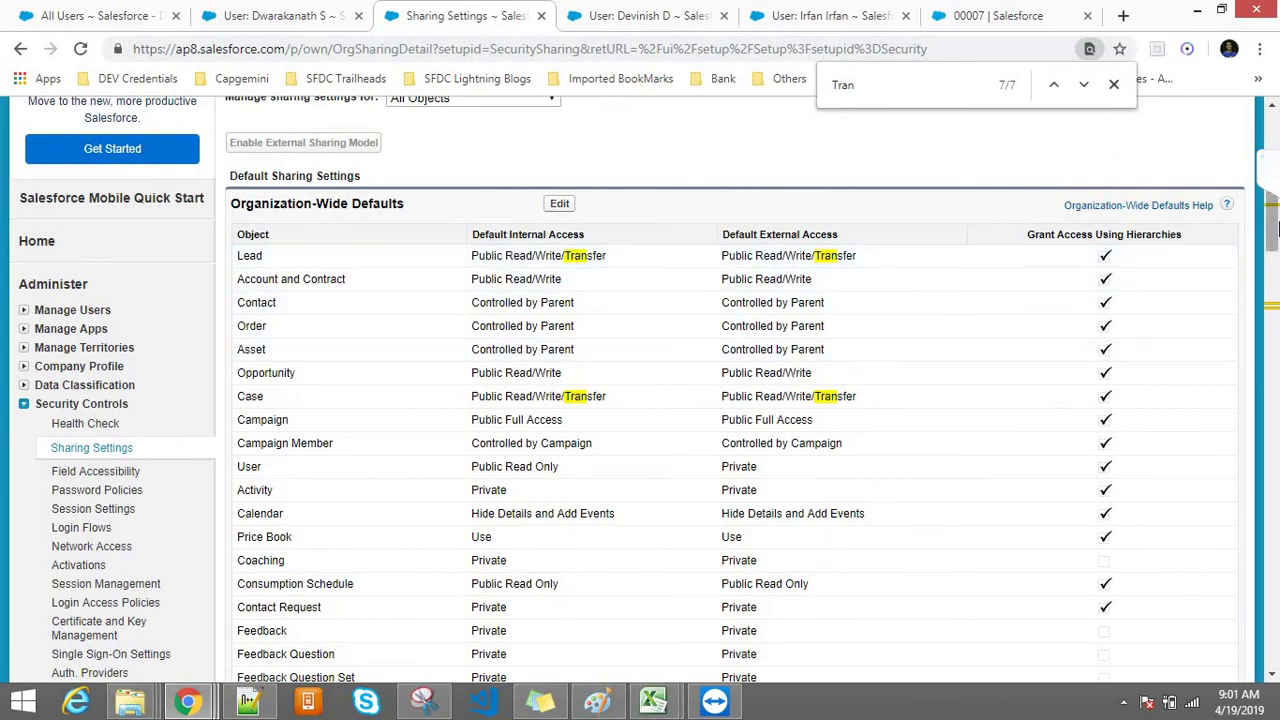
left_click_drag(1274, 232, 1268, 338)
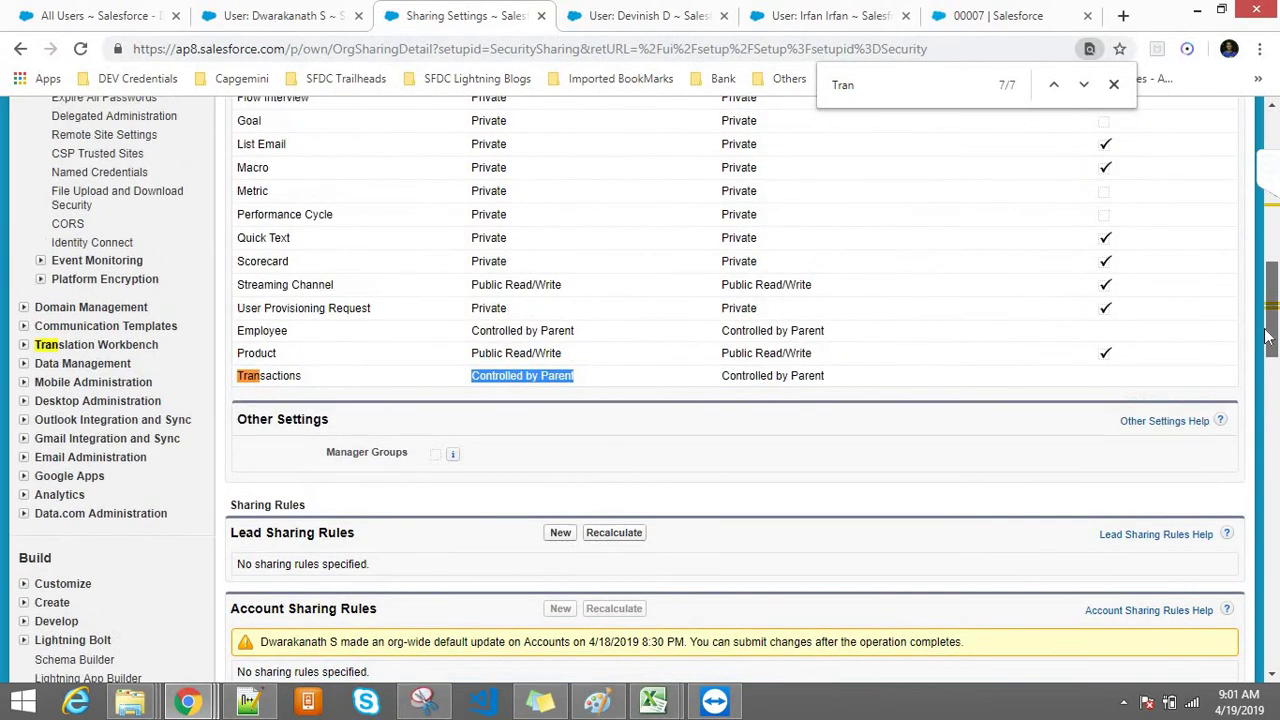
left_click(1101, 387)
left_click_drag(1274, 345, 1270, 152)
left_click(664, 12)
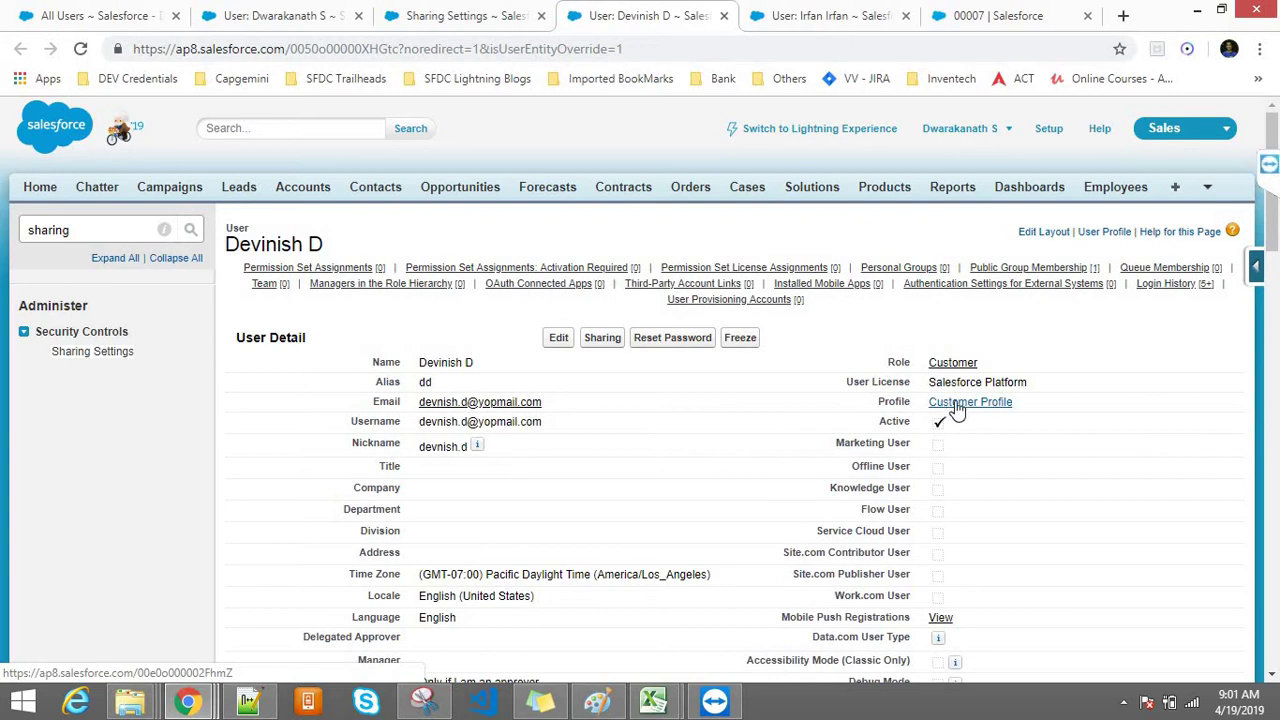
Step: Open the Customer Profile in a new tab and check that no Login IP Ranges are set
middle_click(963, 412)
left_click(705, 15)
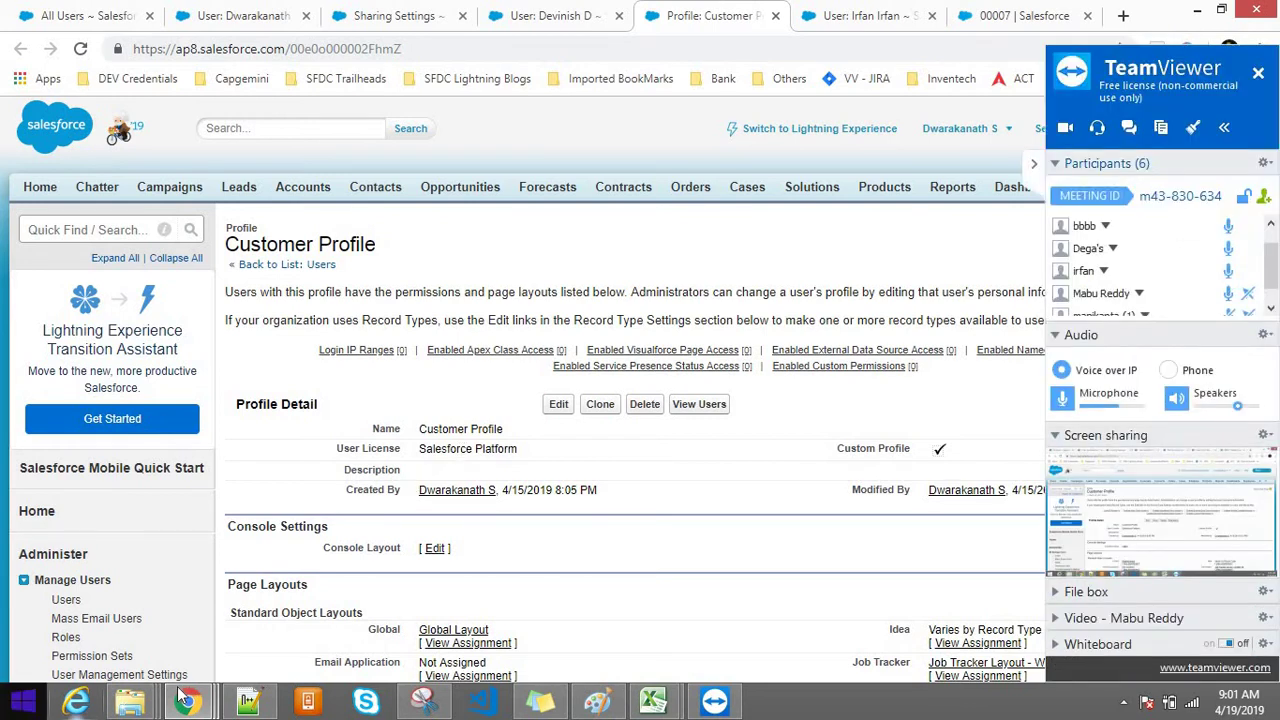
mouse_move(186, 700)
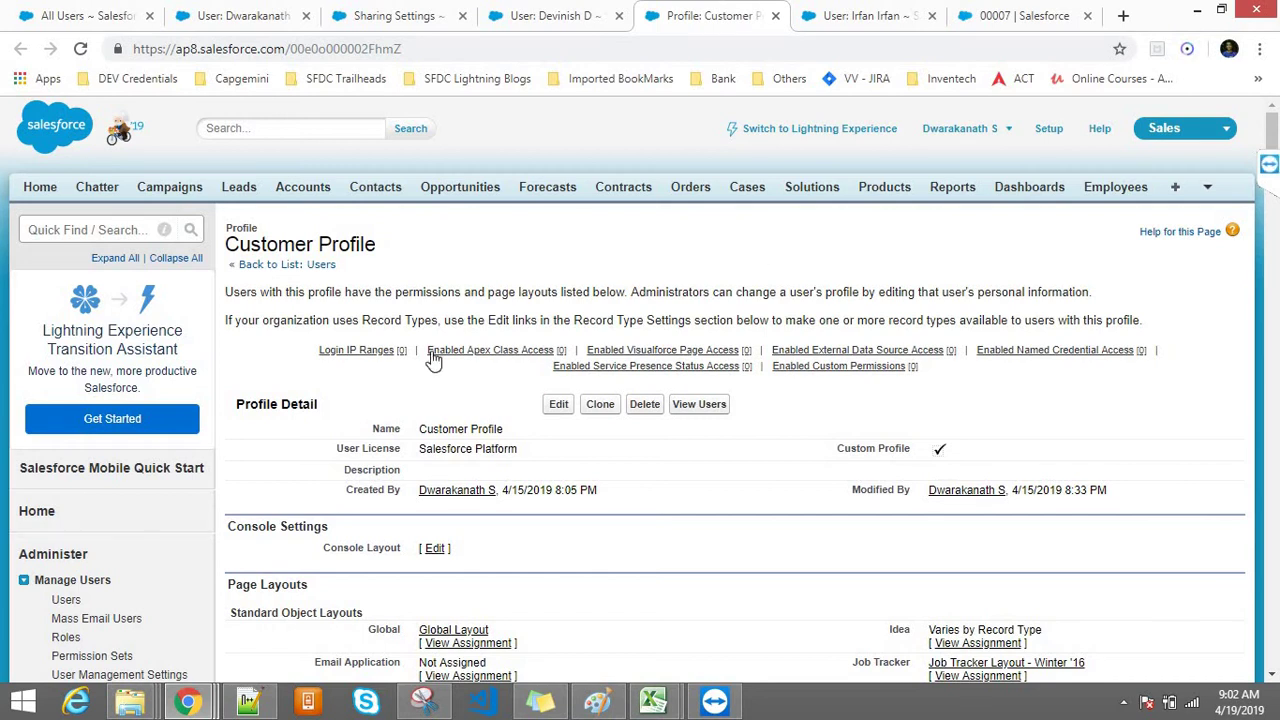
mouse_move(387, 353)
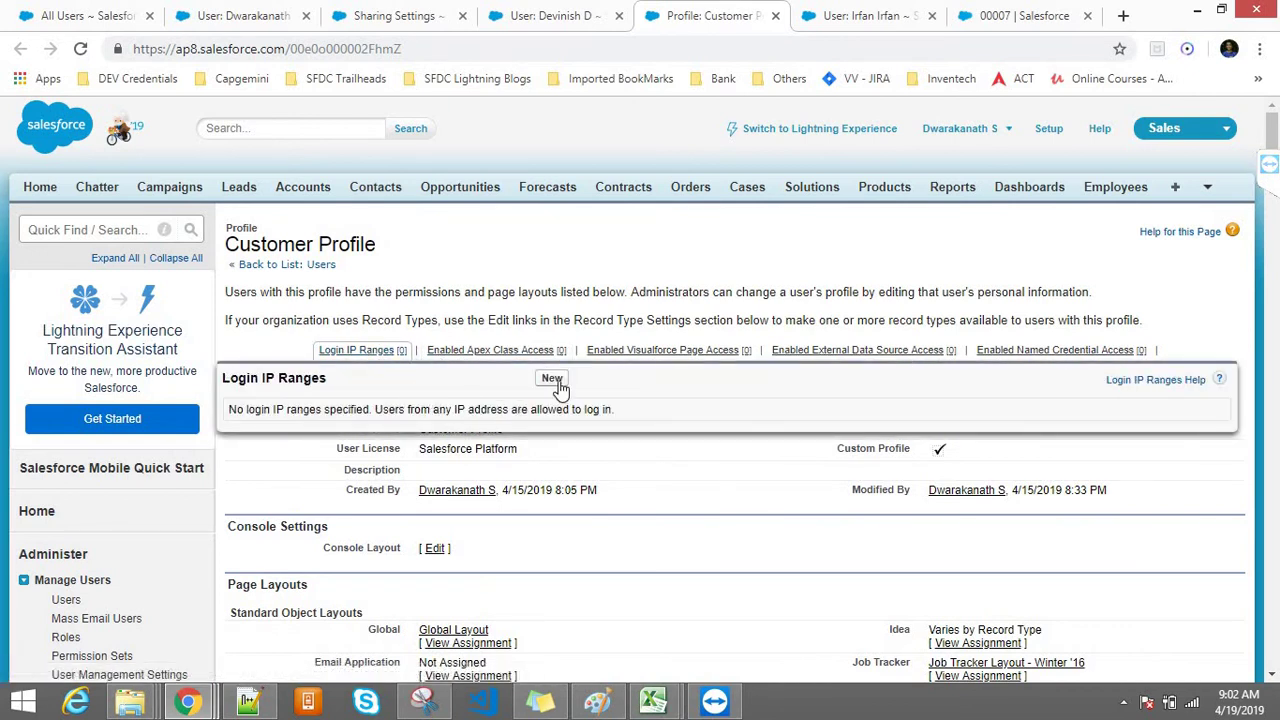
Step: Add a new login IP range with start 0.0.0.0 and end 255.255.255.255
left_click(558, 382)
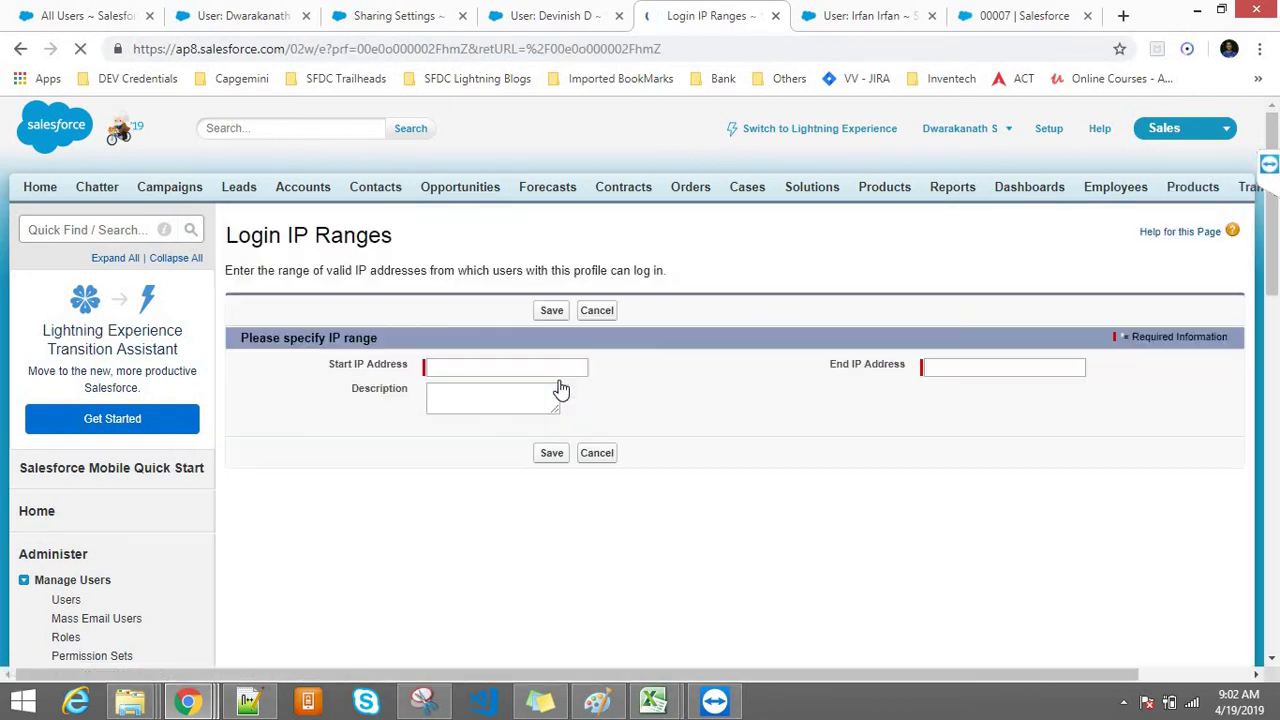
left_click(485, 368)
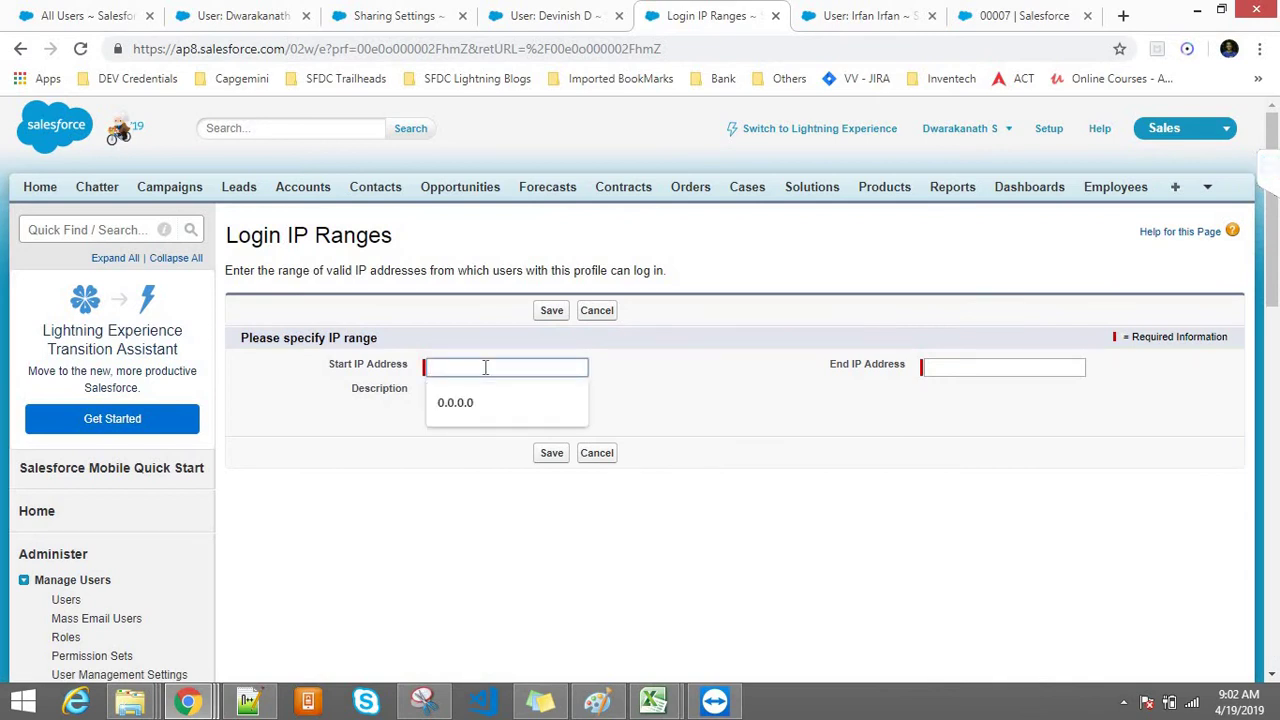
left_click(478, 400)
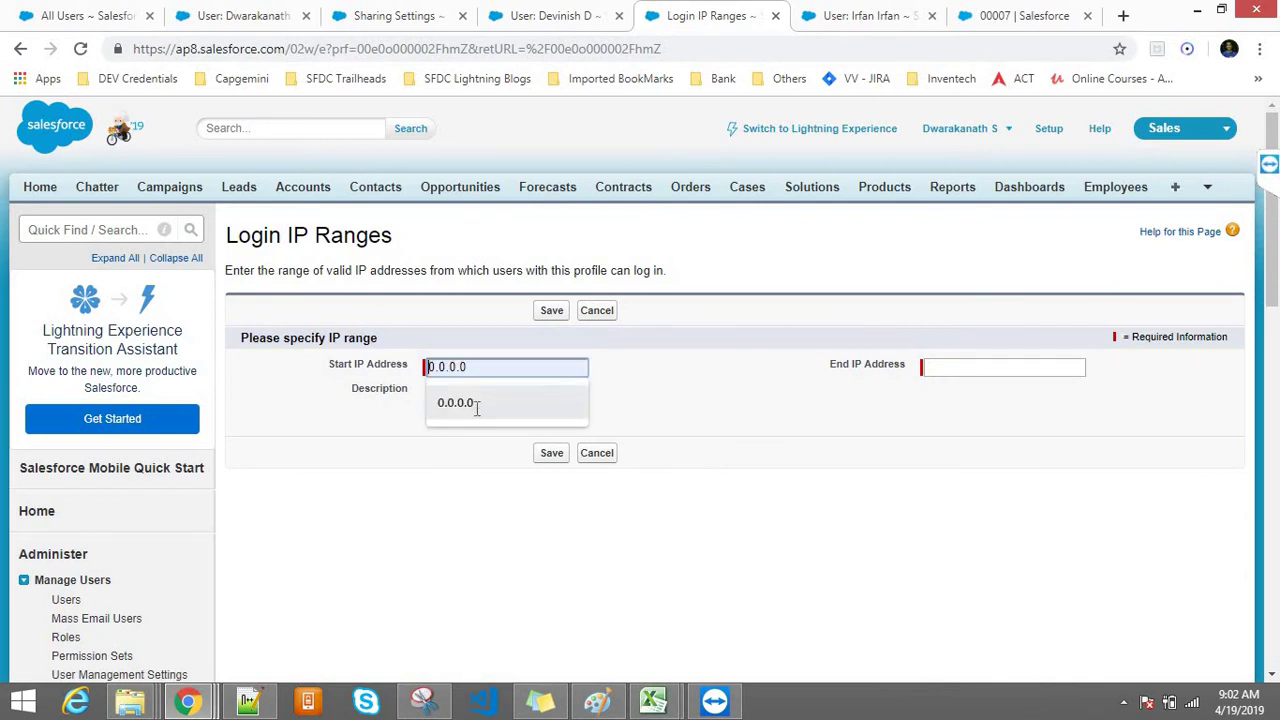
left_click(940, 368)
left_click(956, 404)
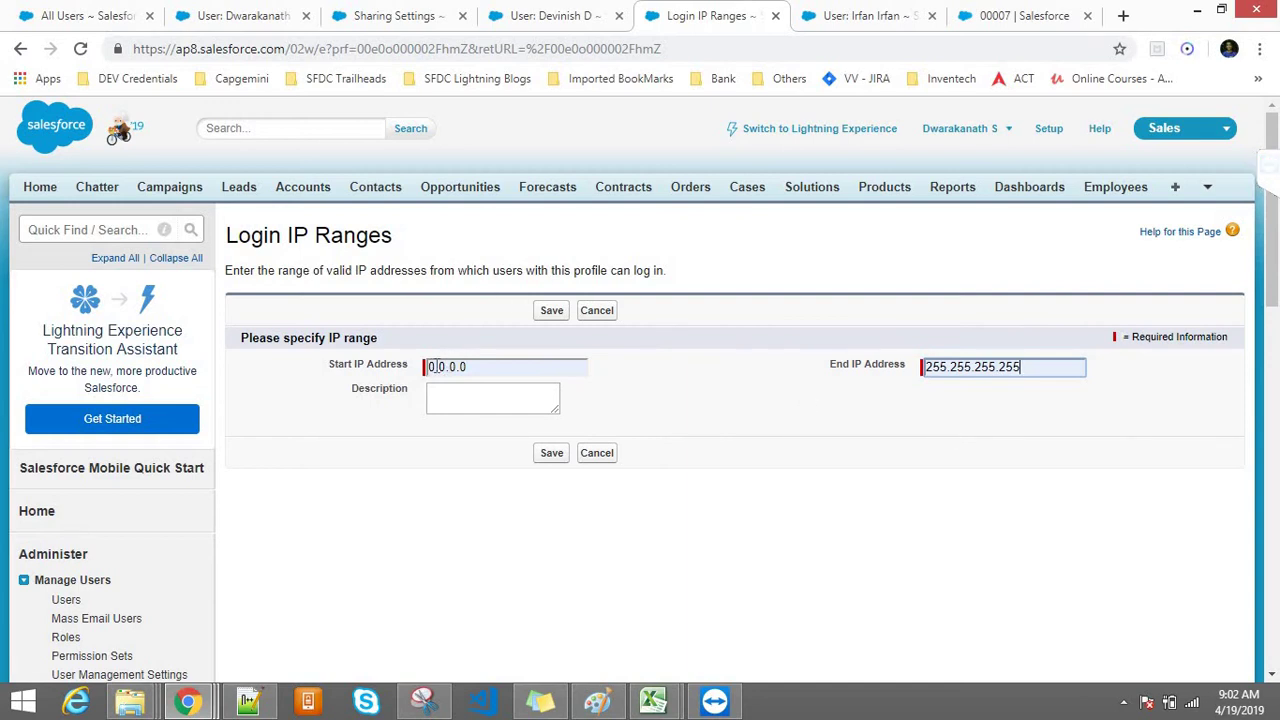
Step: Edit the start IP address, then restore it to 0.0.0.0
left_click(431, 367)
key("Delete")
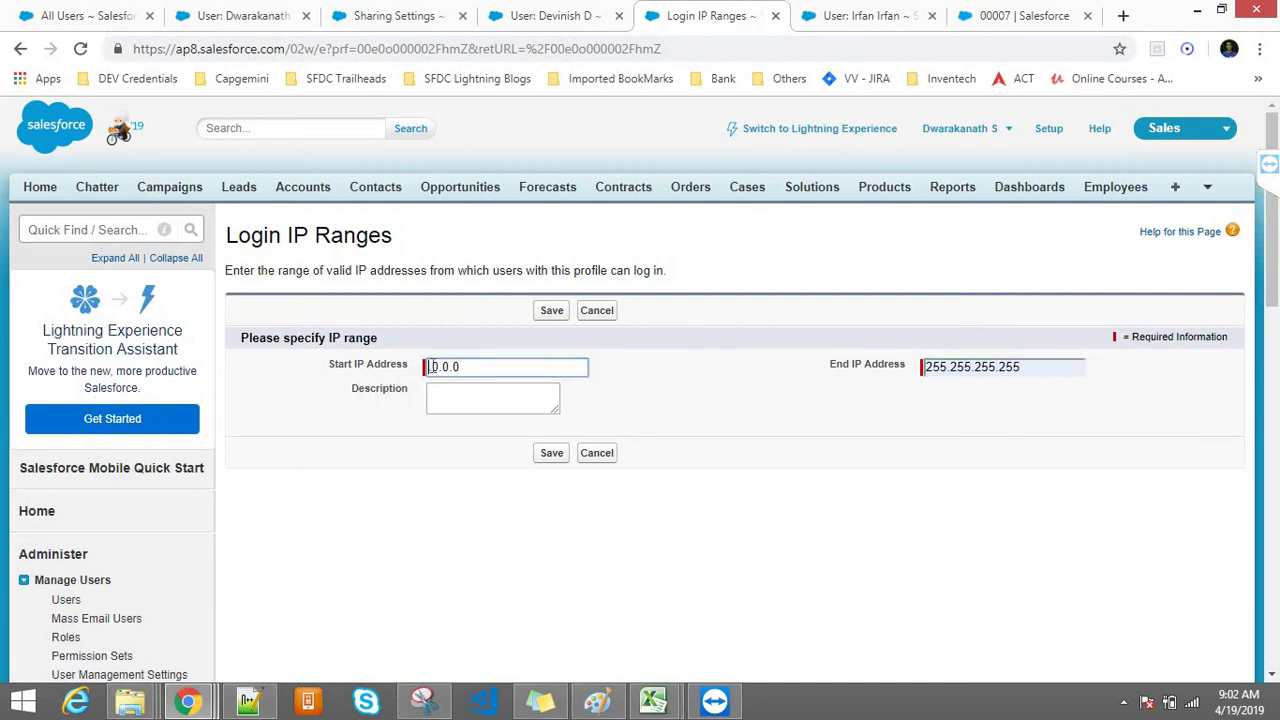
type("124")
left_click(471, 367)
key("BackSpace")
key("BackSpace")
type("674.")
key("ctrl+a")
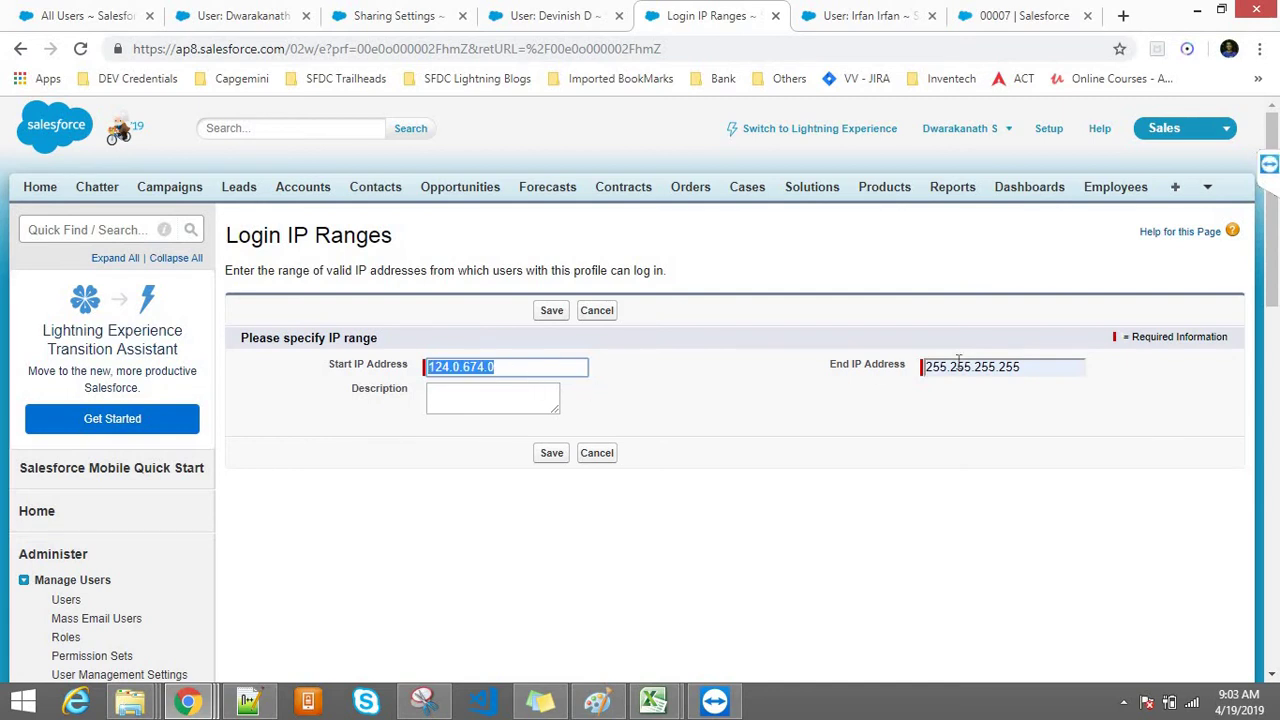
key("Tab")
left_click(531, 370)
key("ctrl+a")
key("BackSpace")
type("0")
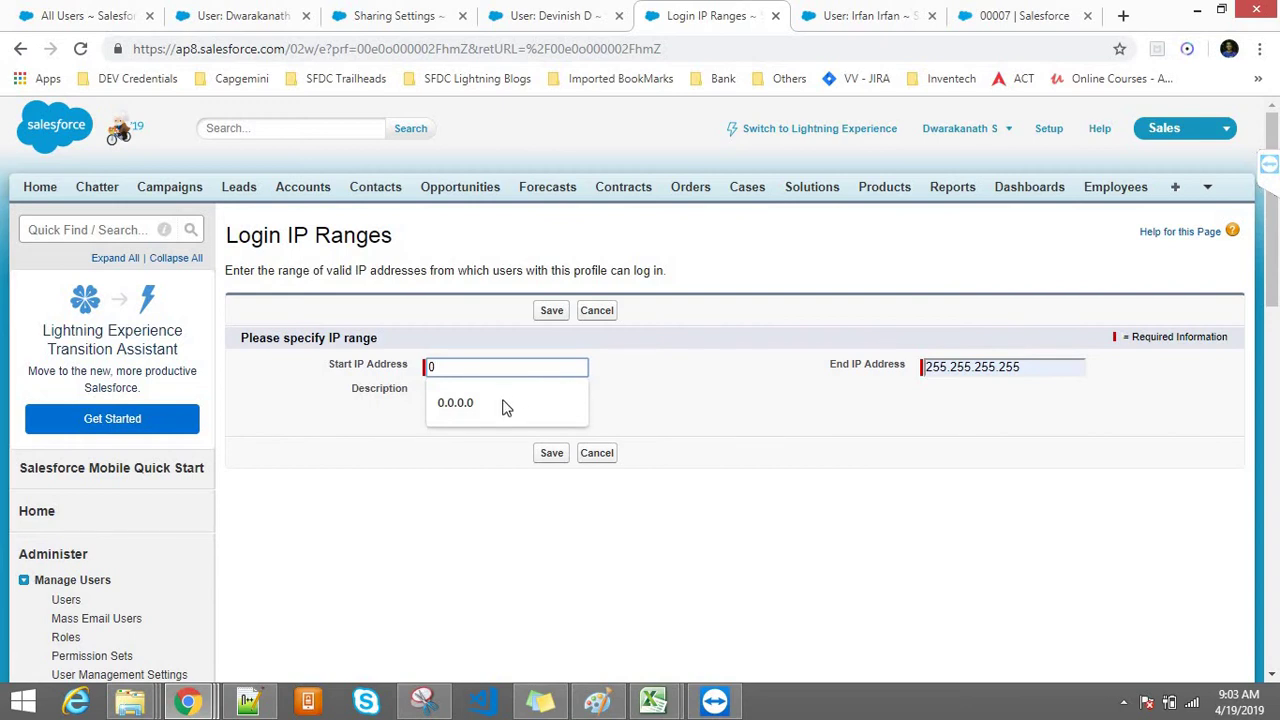
left_click(504, 404)
left_click(686, 410)
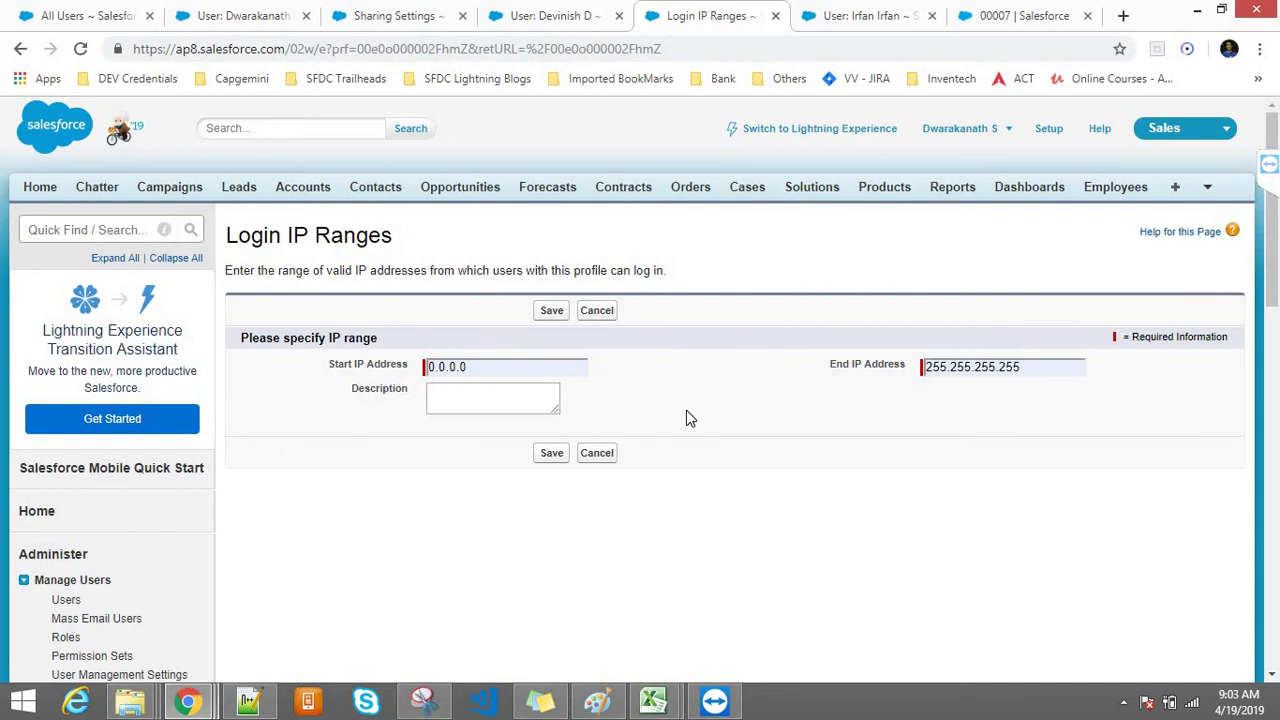
Step: Check both addresses and save the 0.0.0.0 to 255.255.255.255 login IP range
left_click(478, 366)
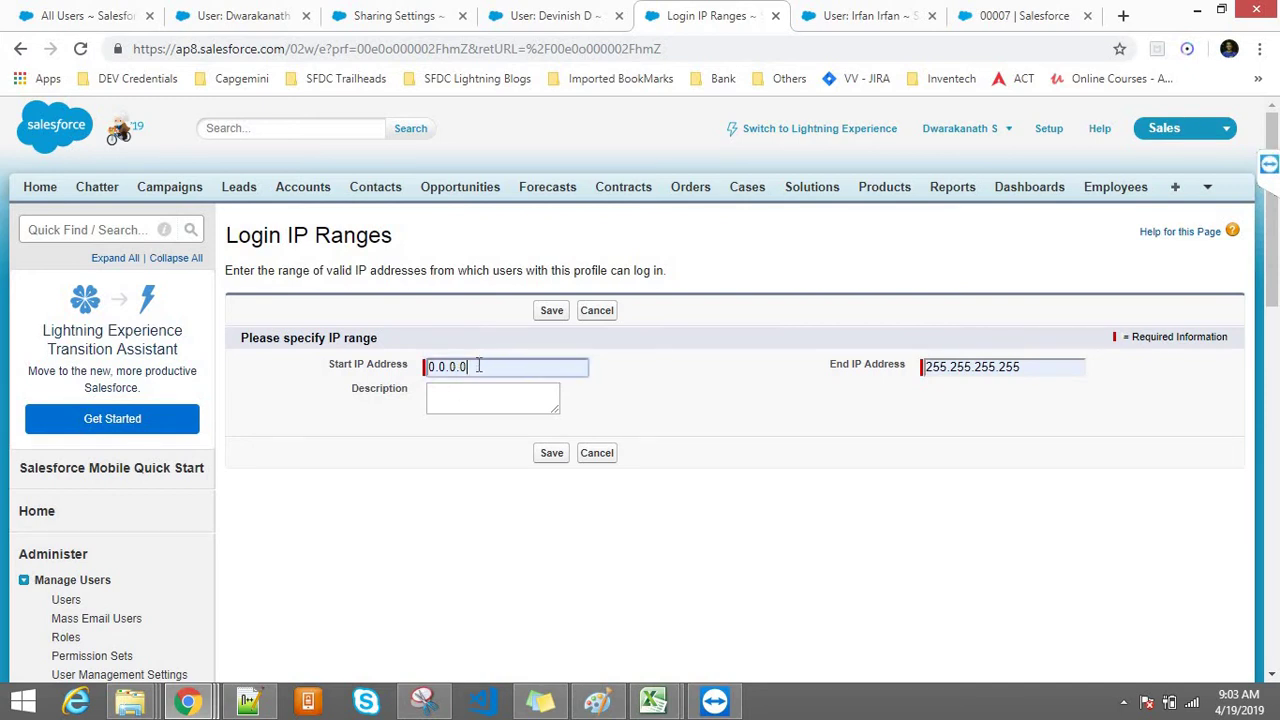
double_click(444, 366)
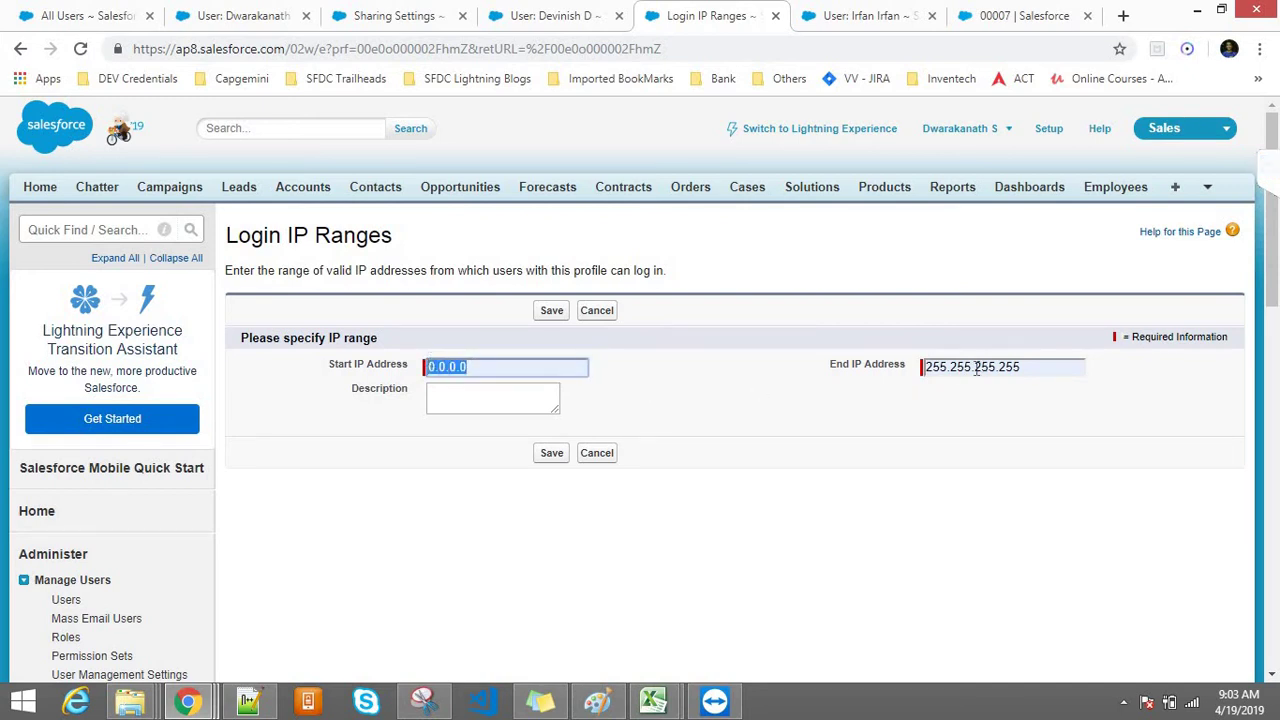
left_click_drag(1027, 368, 891, 342)
left_click(868, 404)
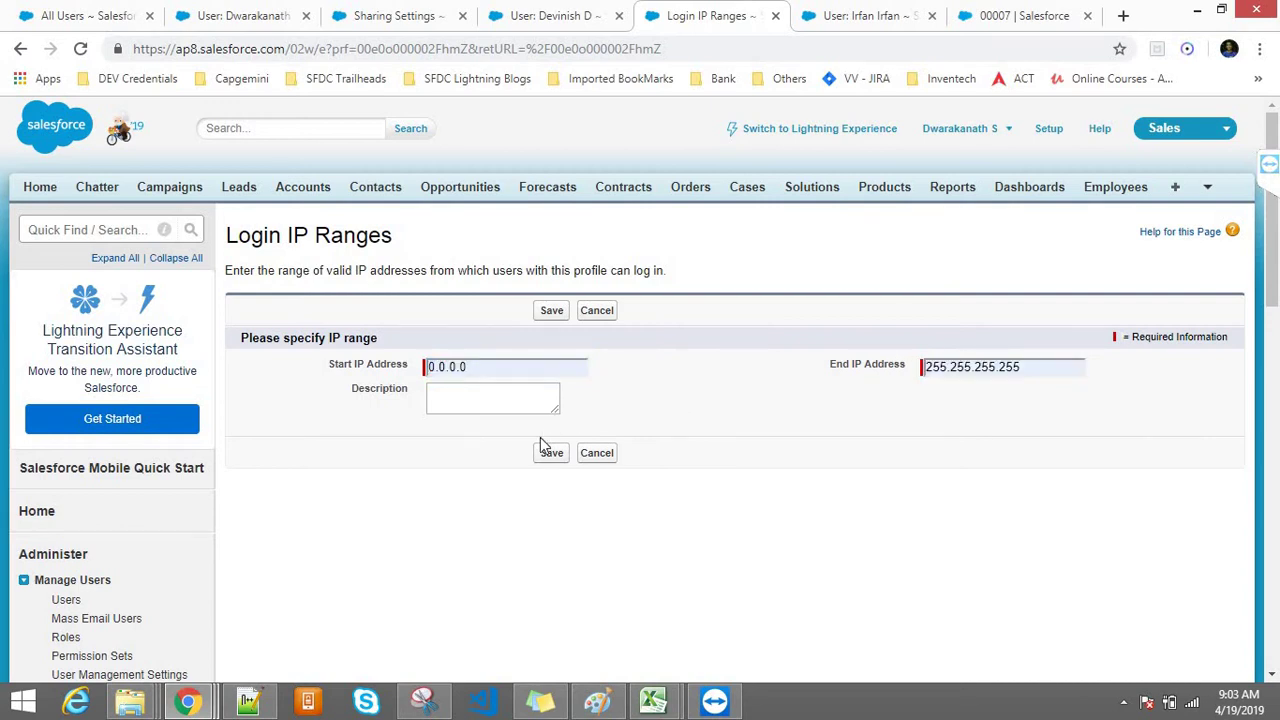
left_click(551, 455)
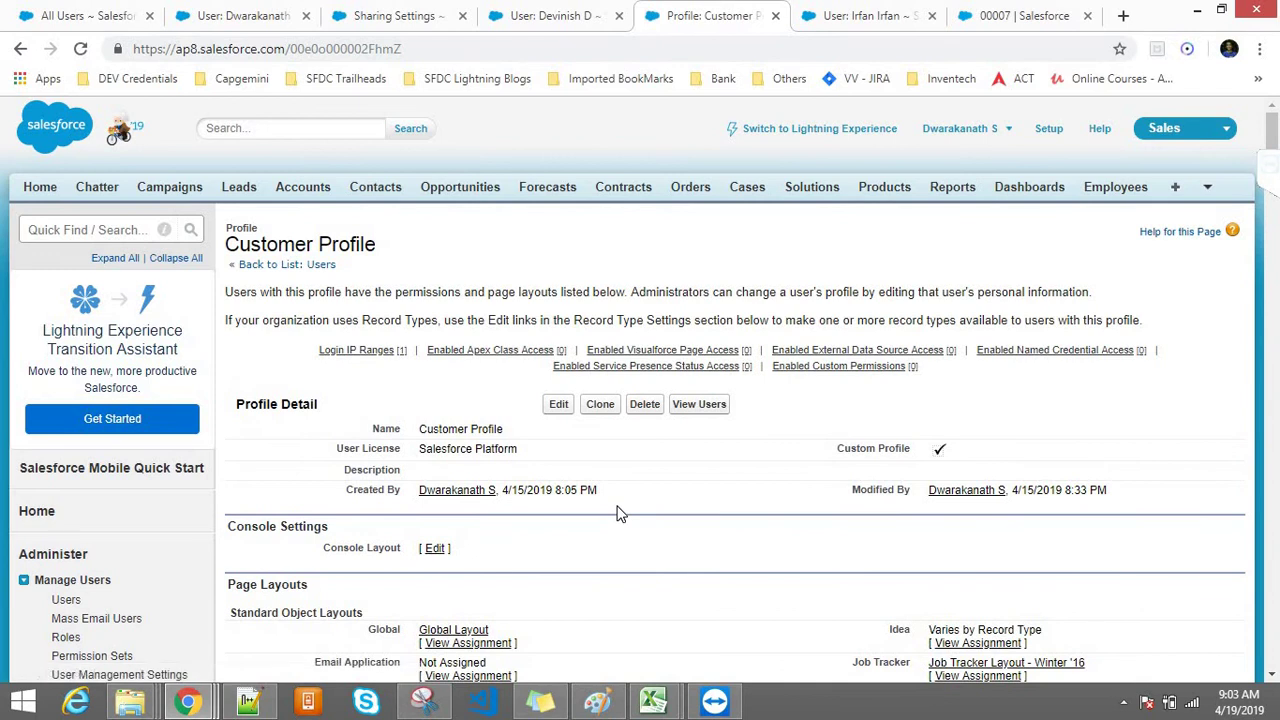
left_click(697, 405)
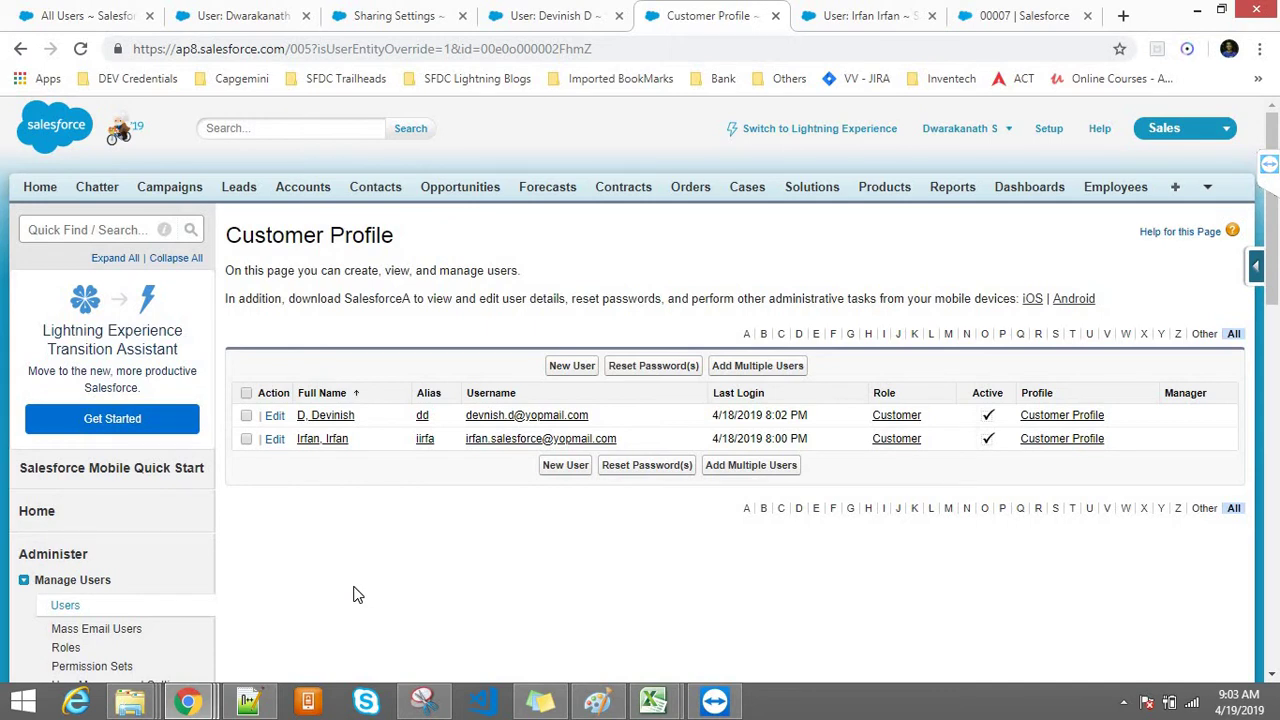
left_click(775, 16)
left_click(425, 14)
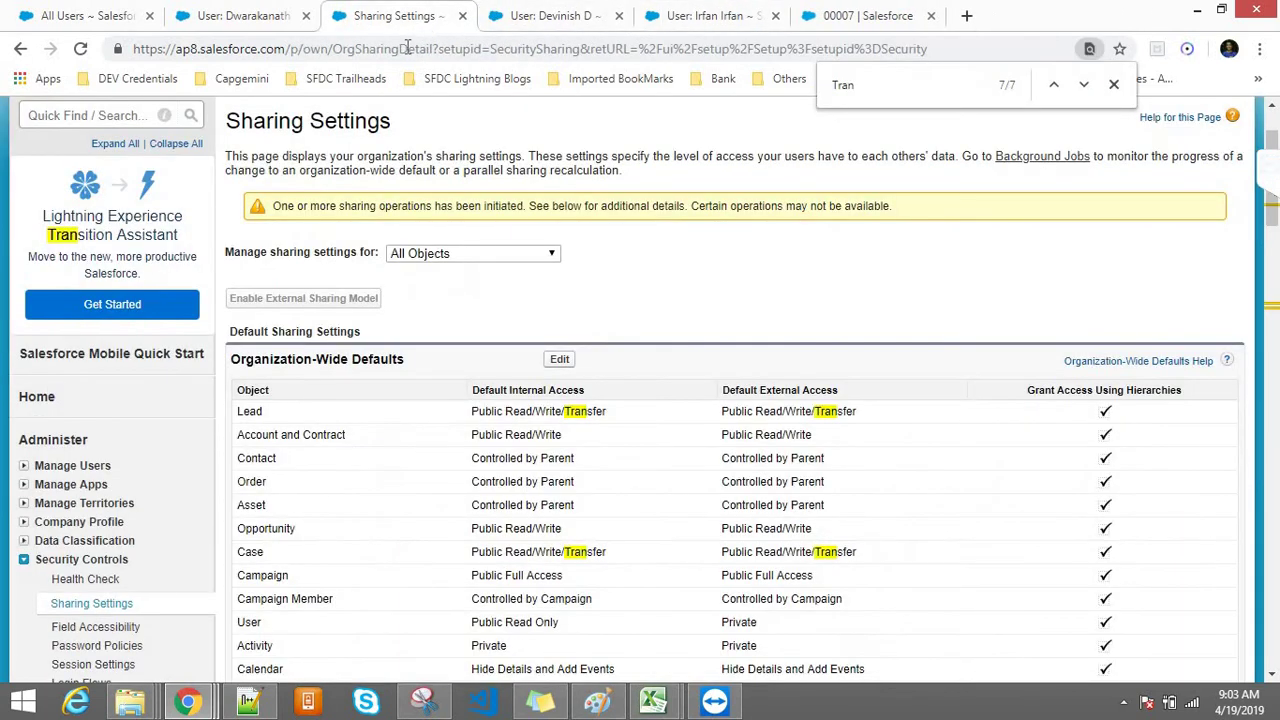
left_click(408, 50)
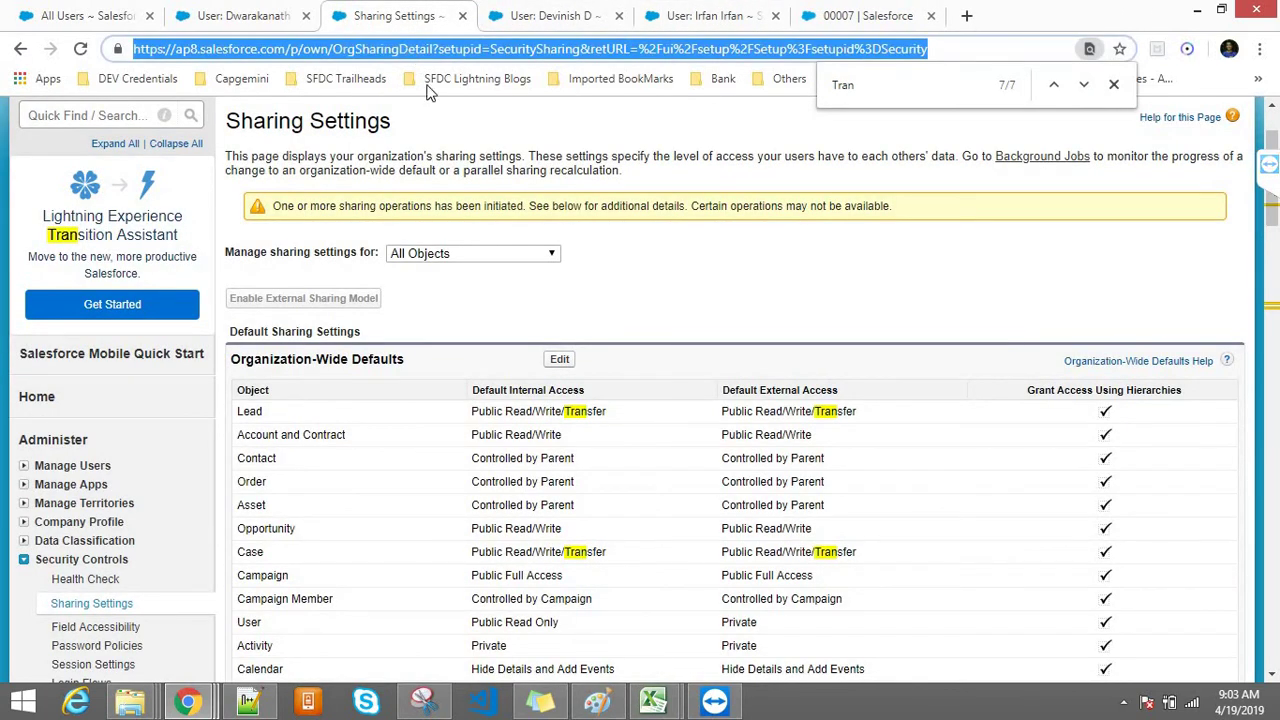
left_click(275, 208)
left_click_drag(392, 205, 918, 212)
left_click(453, 50)
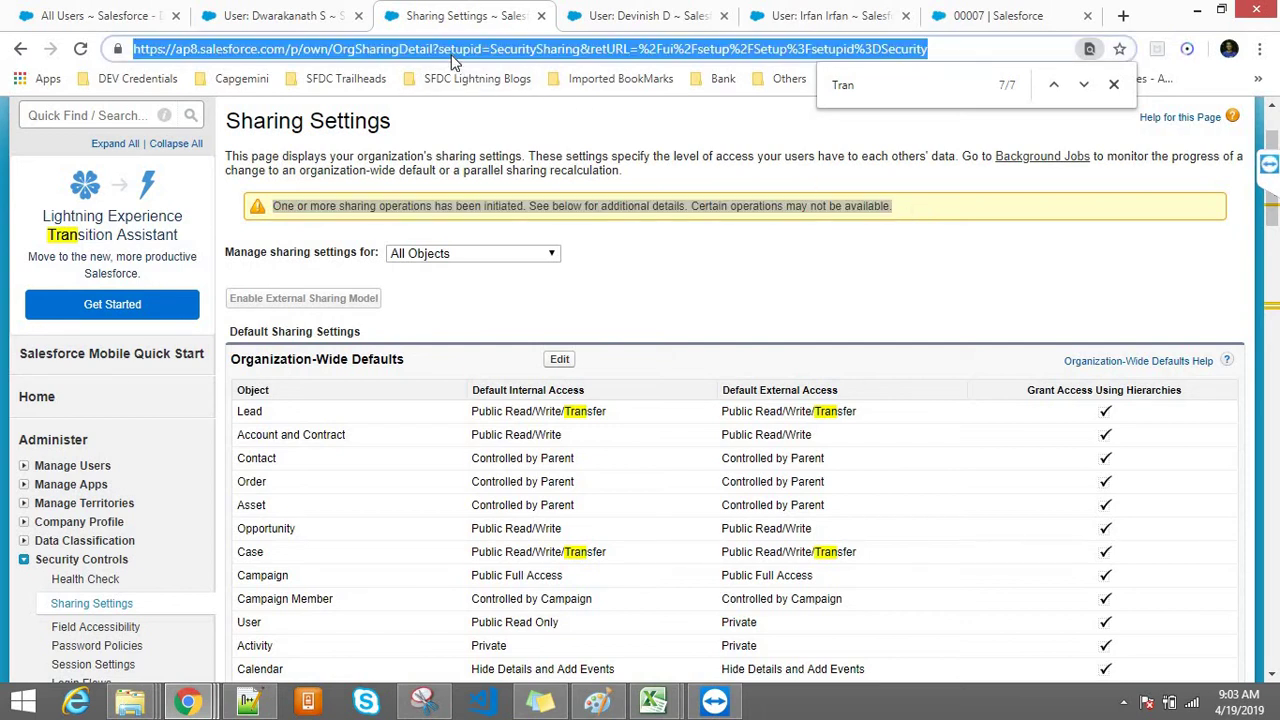
key("Return")
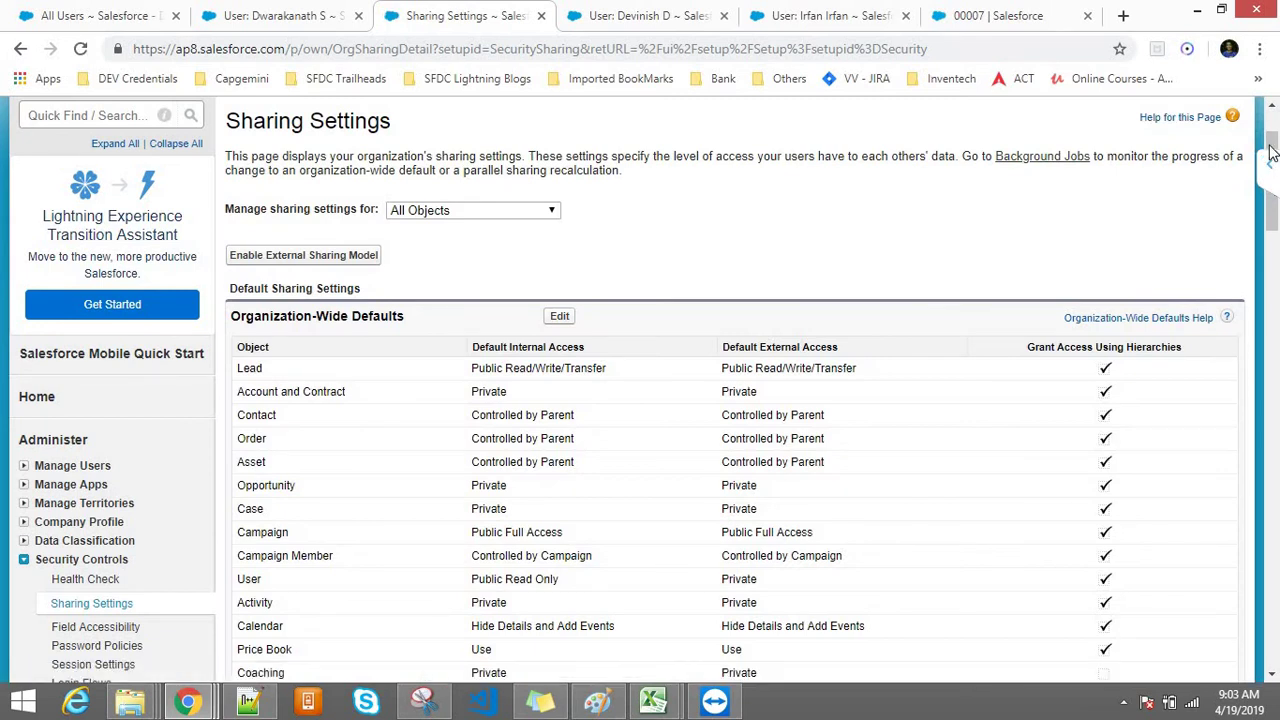
scroll(700, 300, "up", 2)
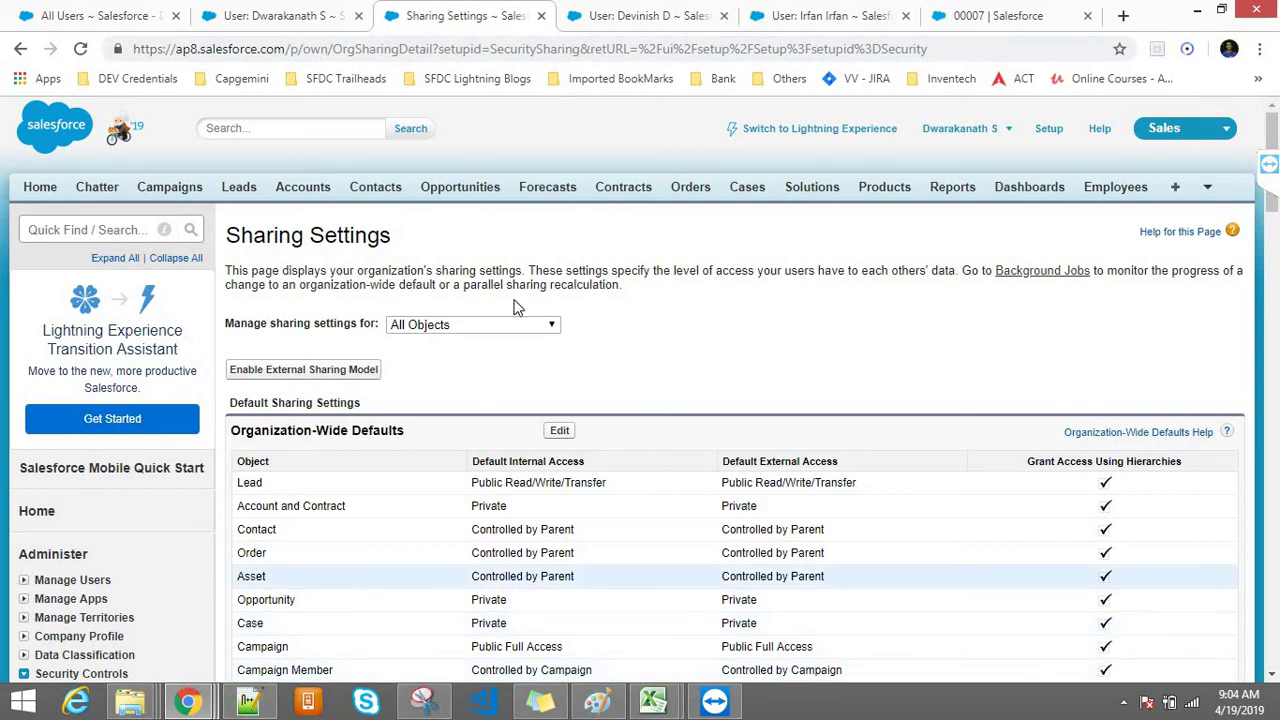
left_click_drag(1268, 153, 1270, 310)
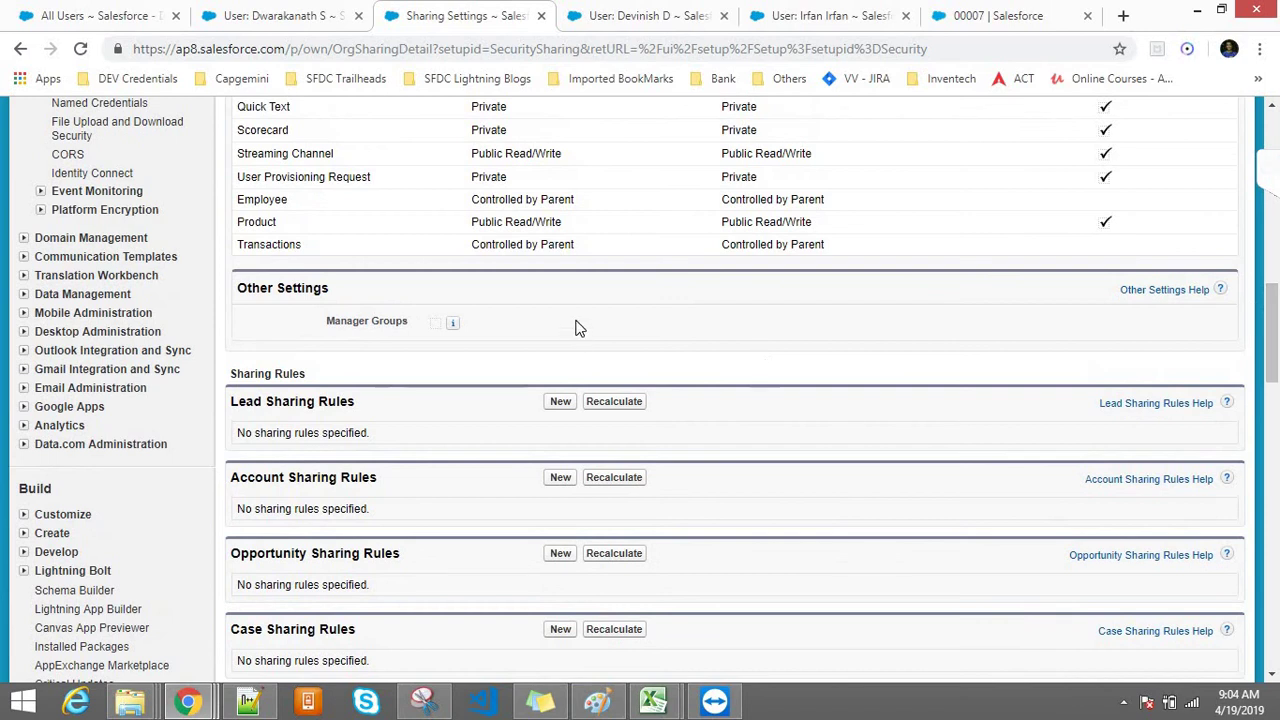
left_click_drag(597, 243, 490, 252)
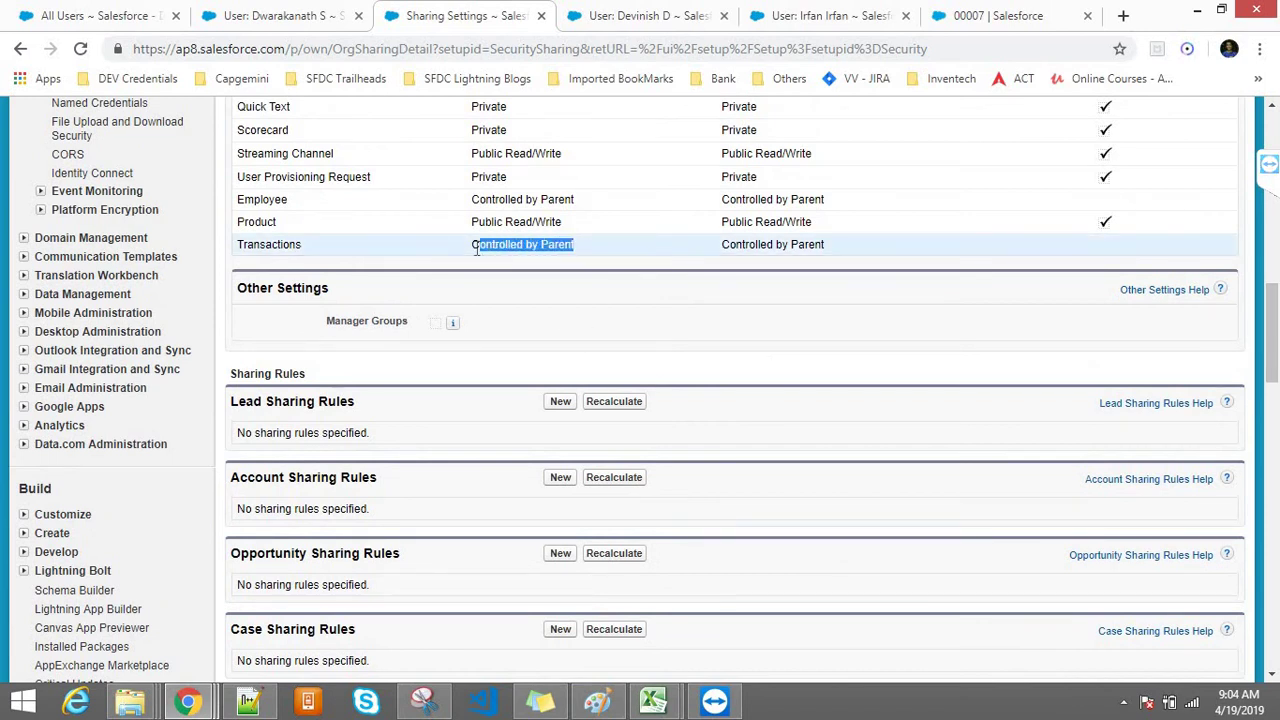
left_click_drag(1268, 283, 1268, 204)
left_click_drag(349, 292, 236, 292)
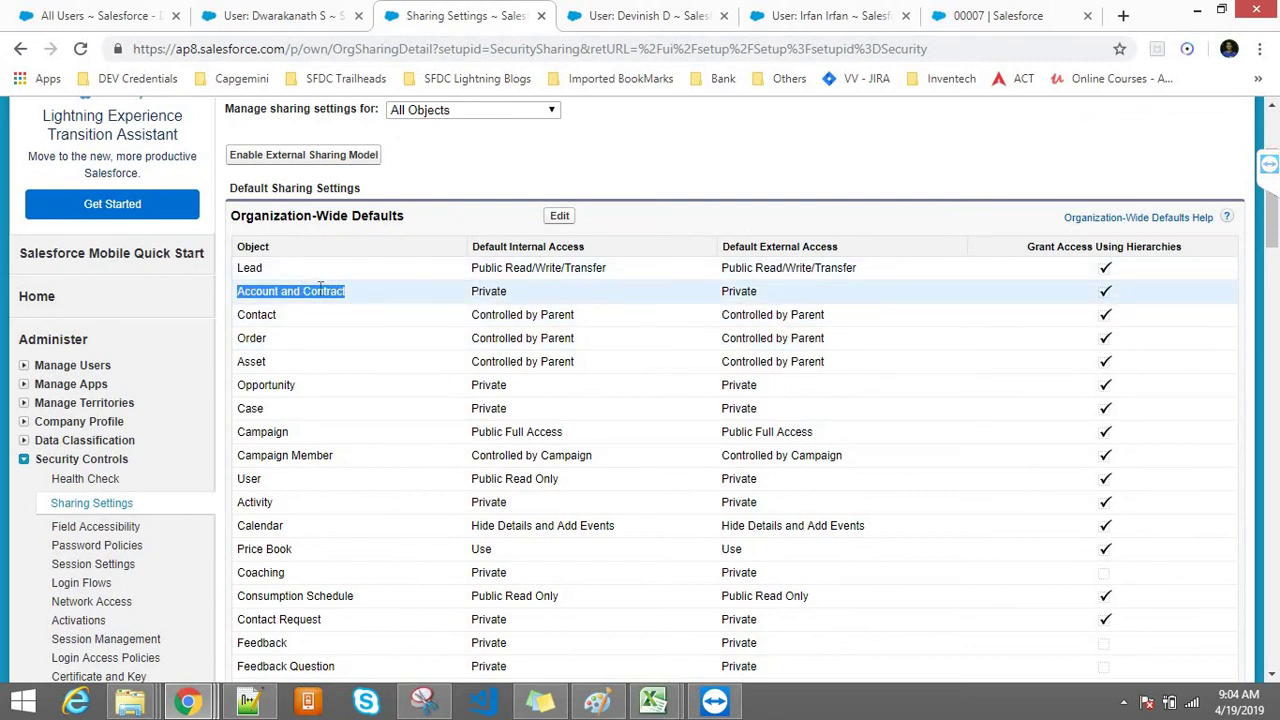
double_click(257, 292)
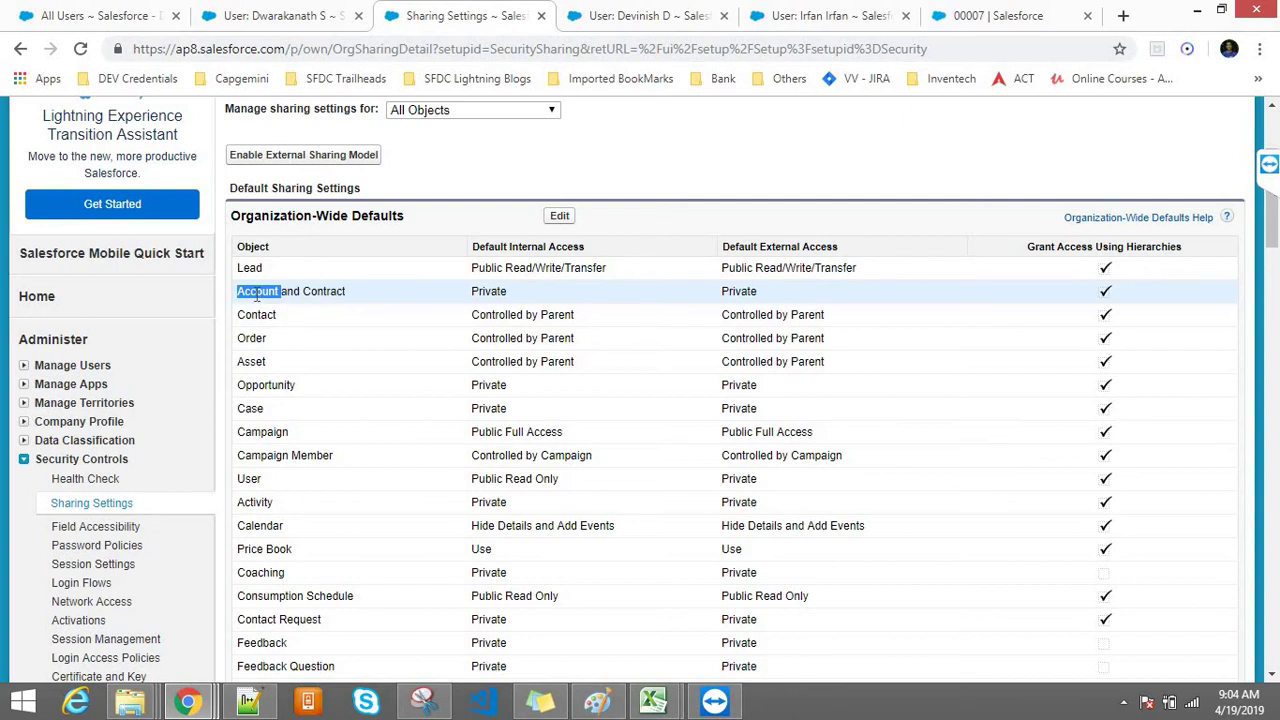
double_click(489, 291)
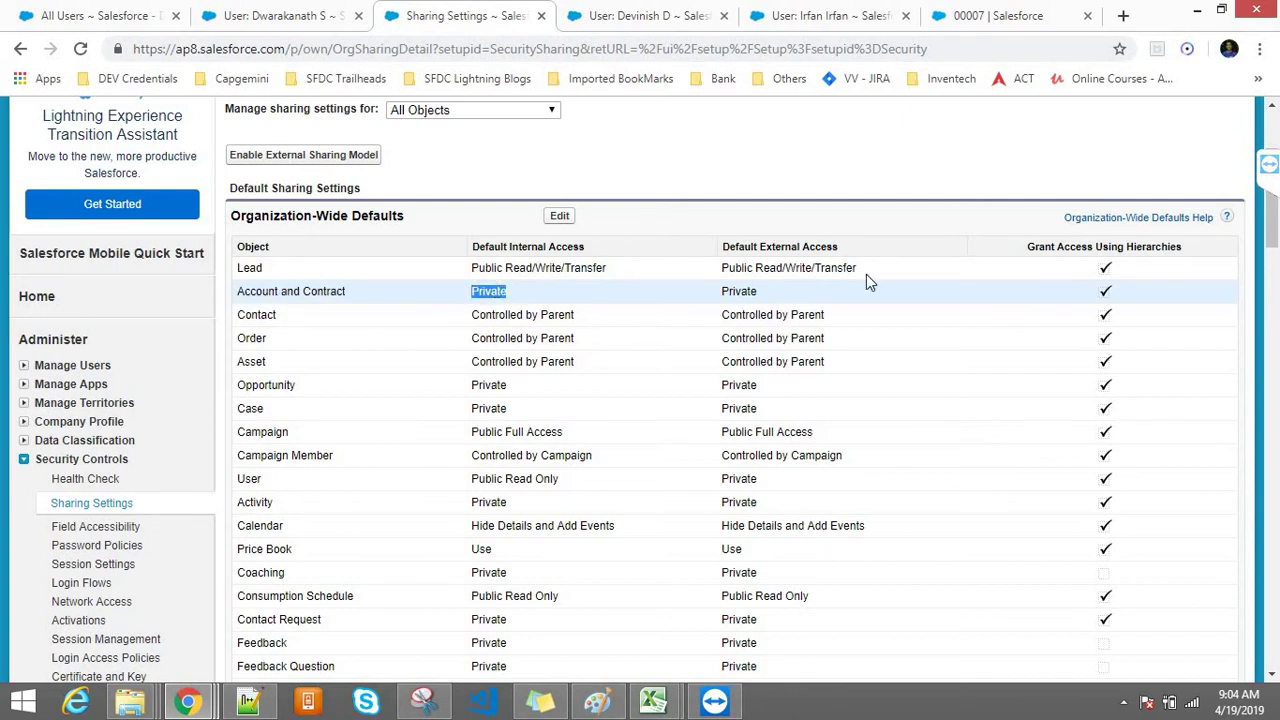
left_click_drag(1270, 235, 1270, 378)
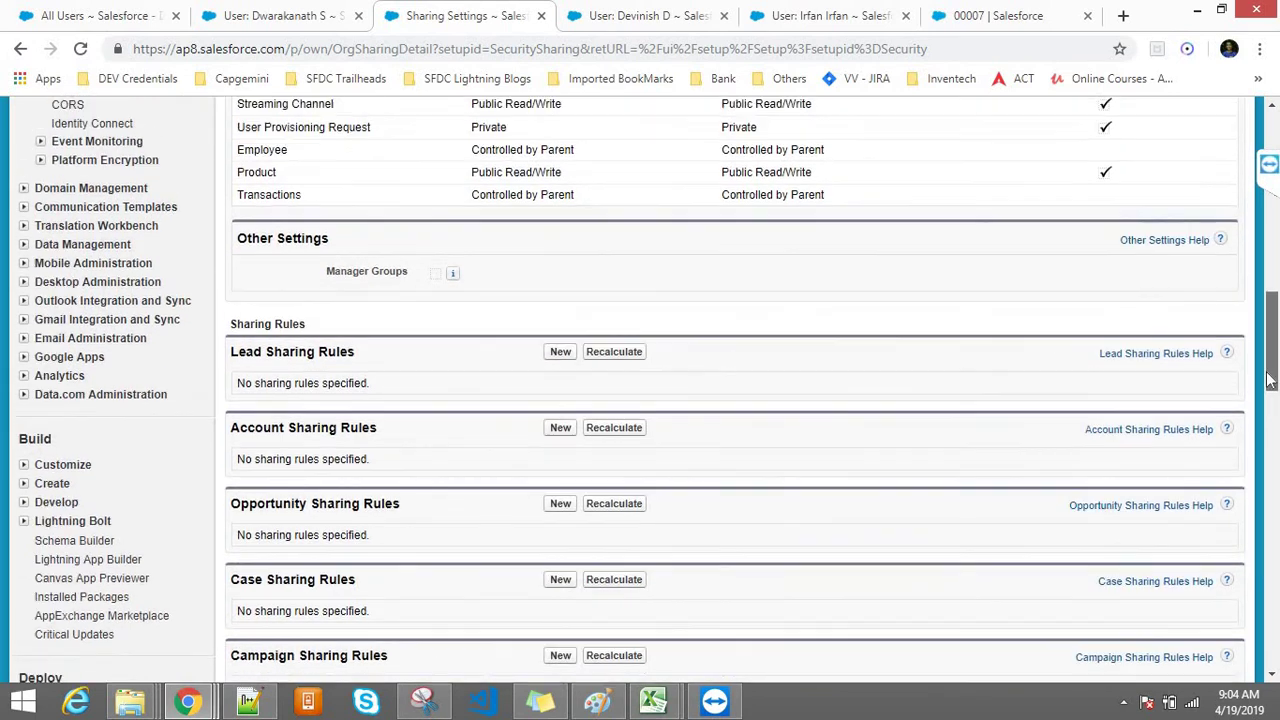
scroll(1270, 378, "up", 1)
left_click(233, 265, "shift")
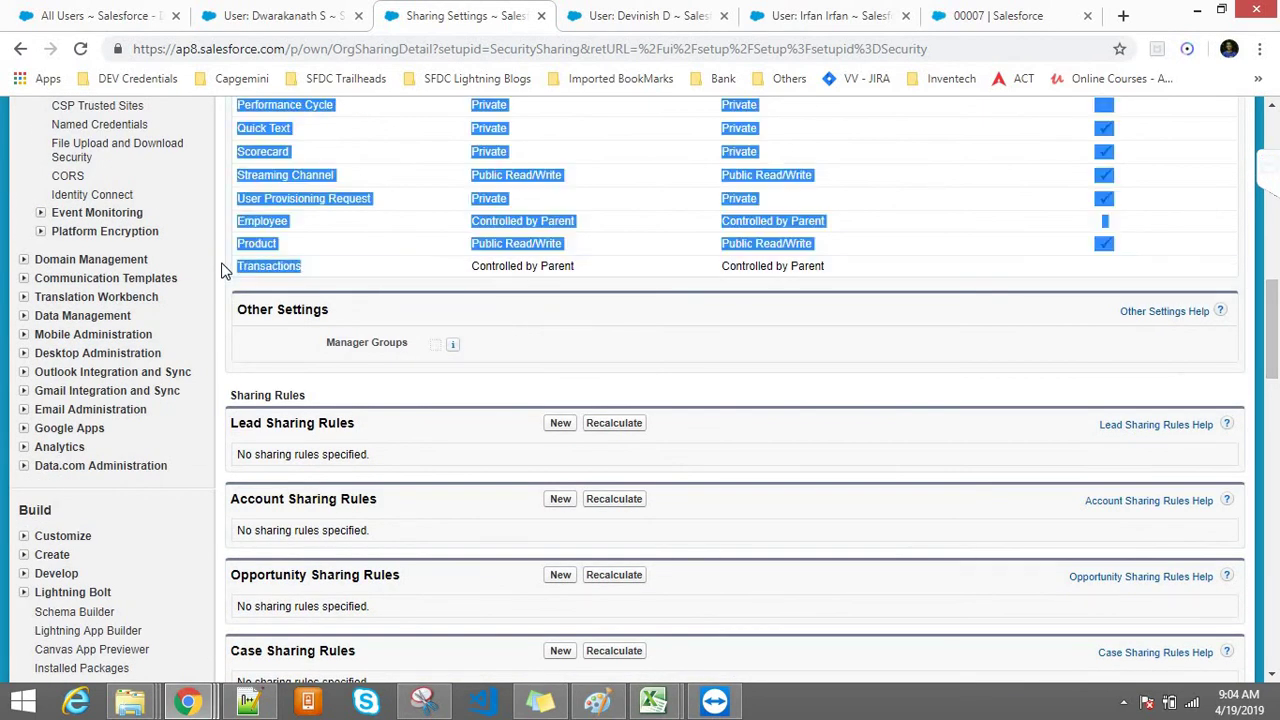
left_click(397, 266)
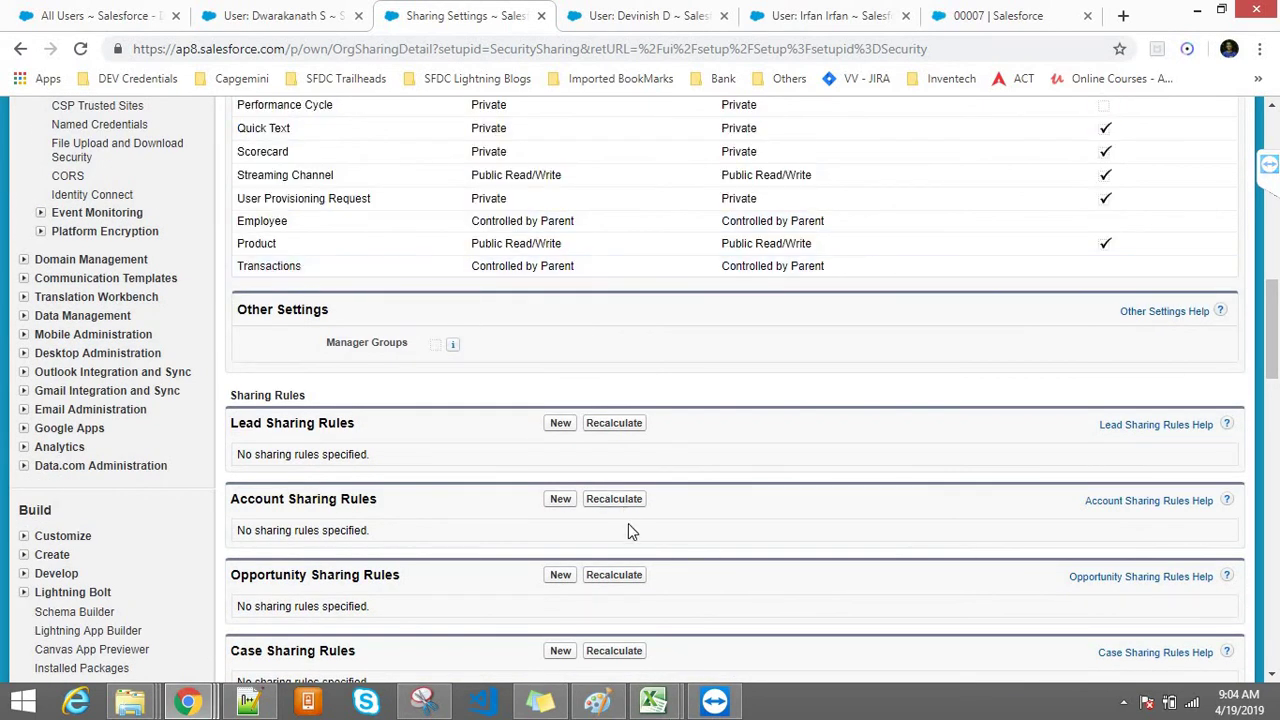
left_click(597, 701)
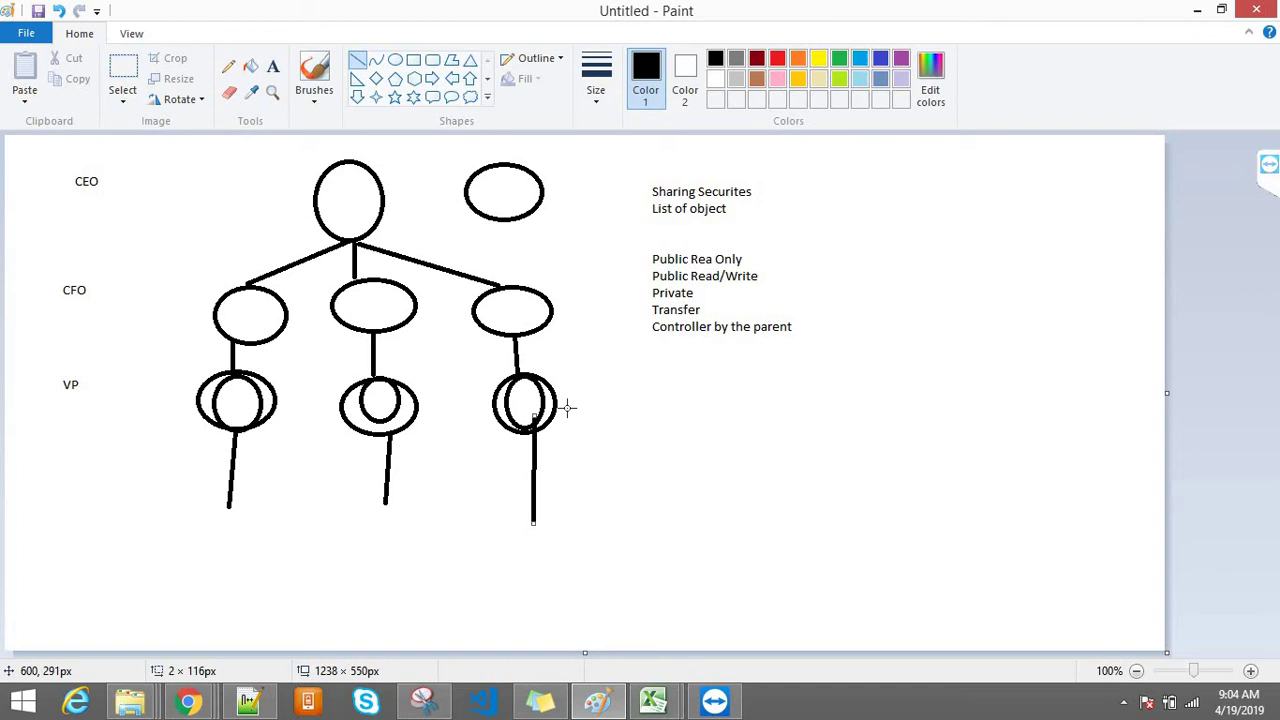
Step: Briefly show and hide the Class9.txt notes, then switch to the Transactions browser window
left_click(240, 703)
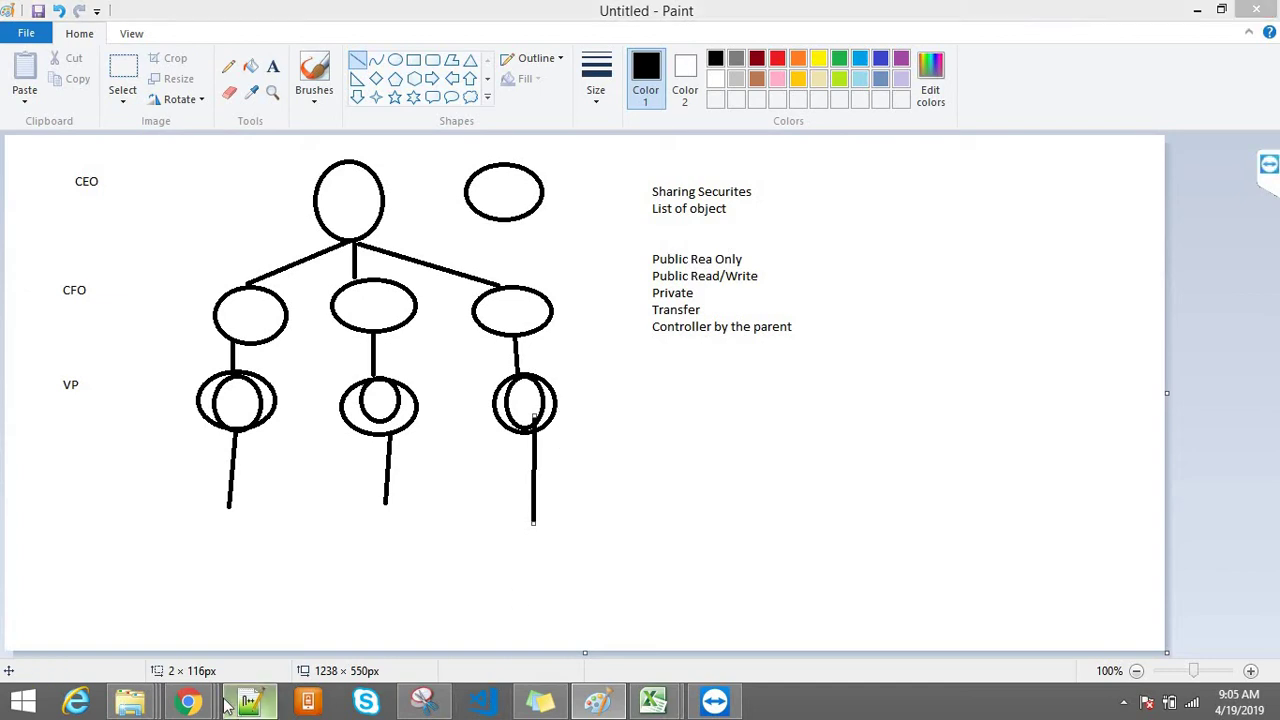
left_click(240, 703)
mouse_move(187, 700)
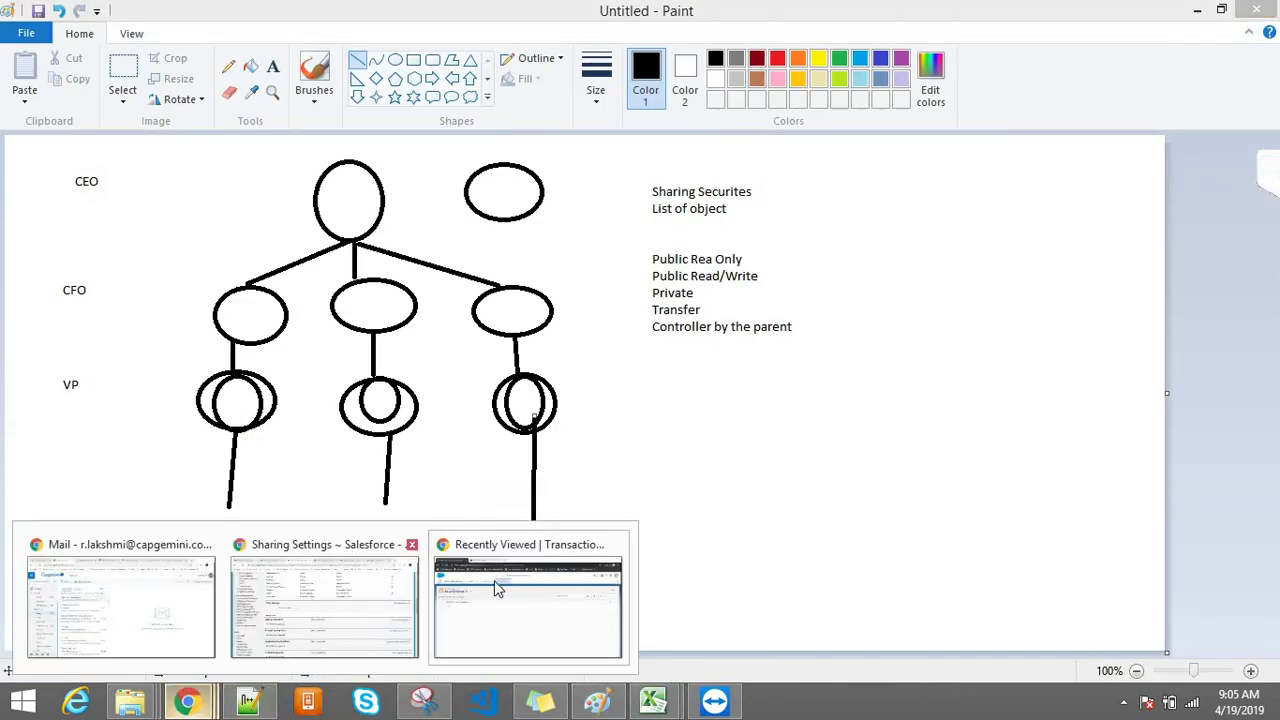
left_click(499, 589)
Step: Reload the Transactions list, check the logged-in user, and switch the list view to All
left_click(307, 55)
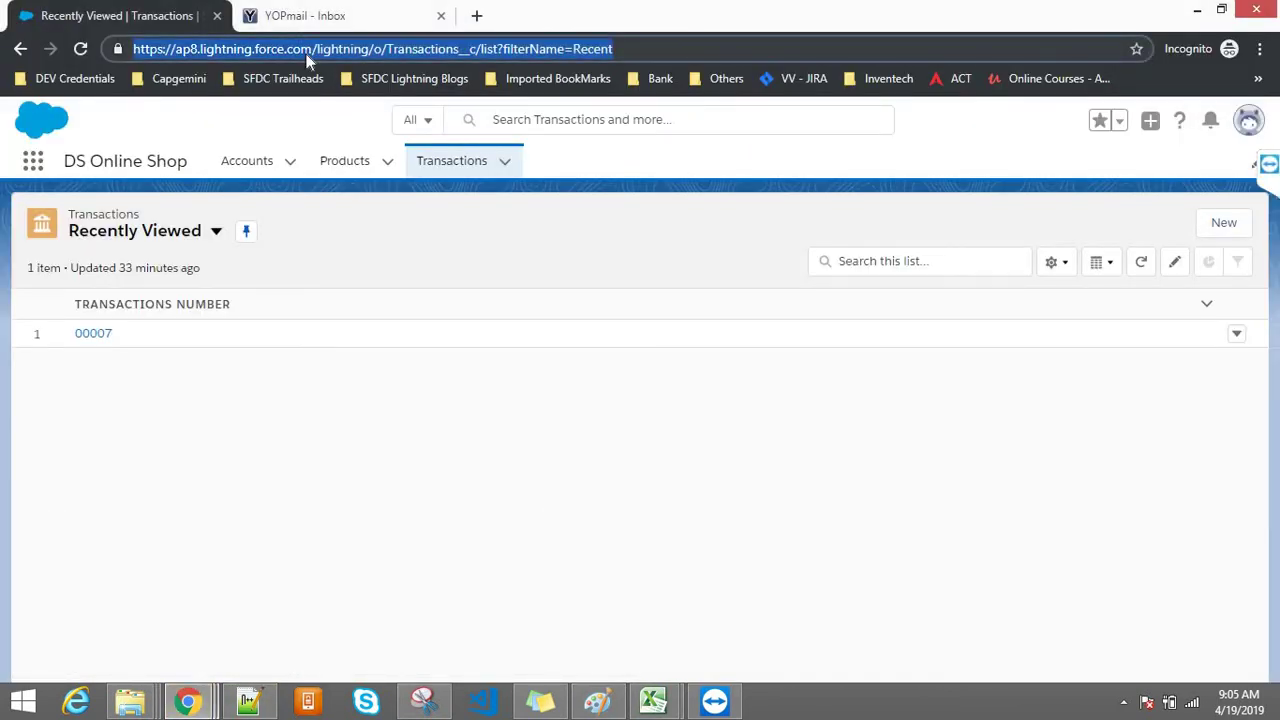
left_click(445, 175)
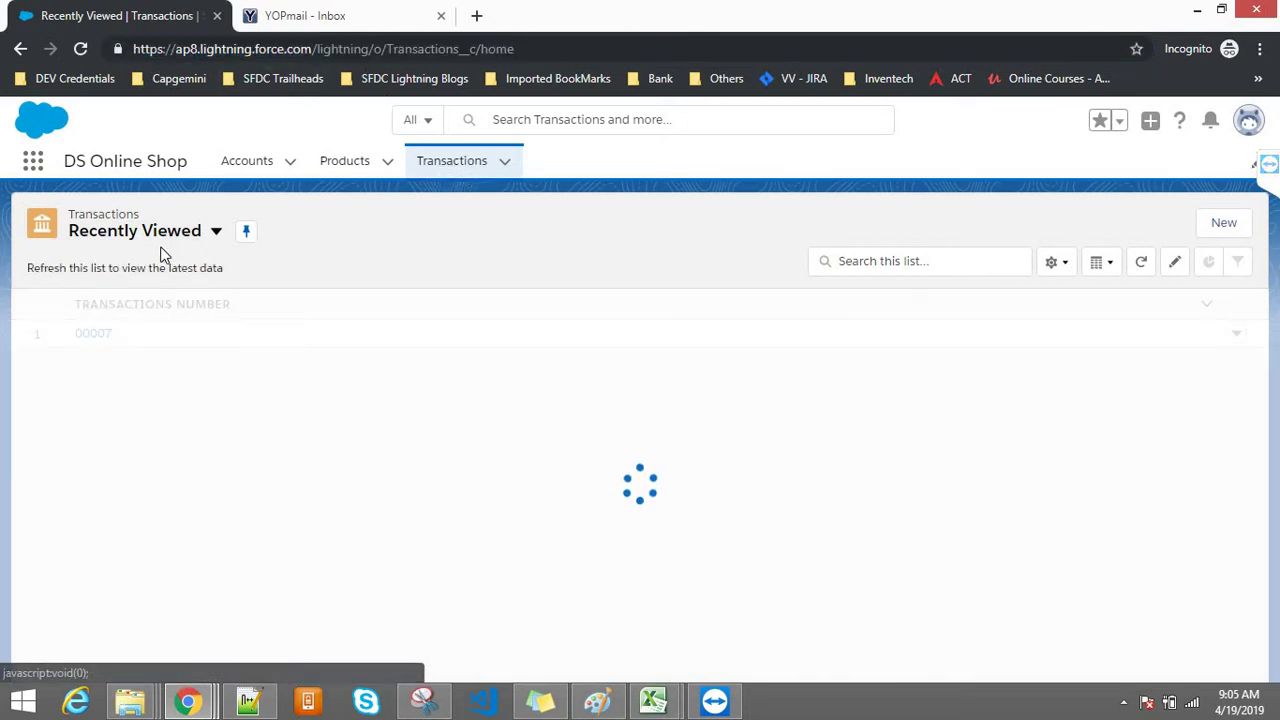
left_click(1247, 122)
left_click(580, 289)
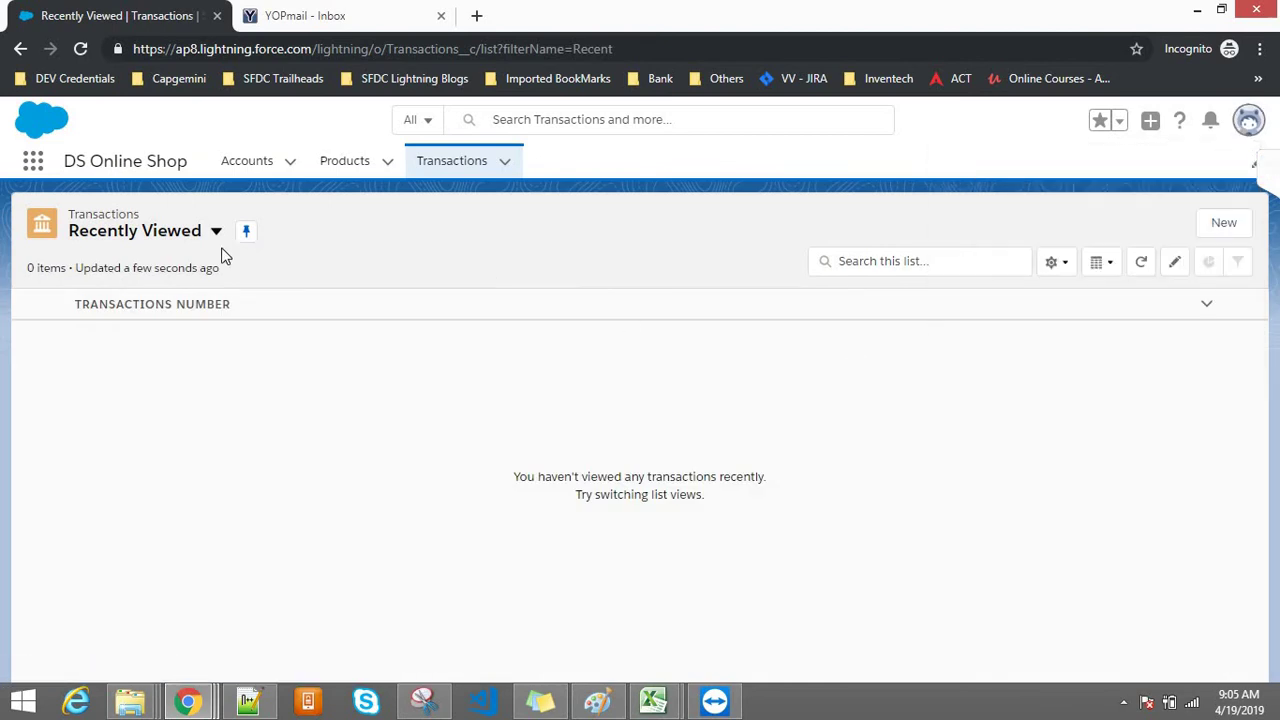
left_click(152, 240)
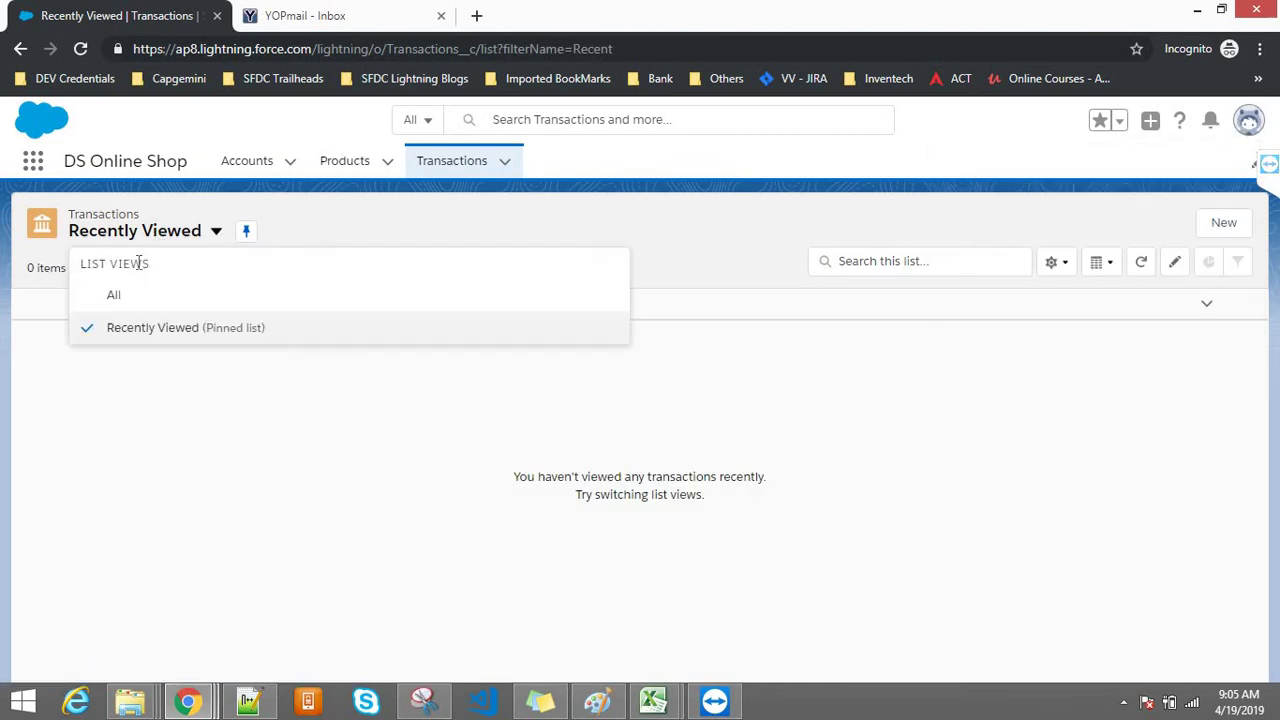
key("Return")
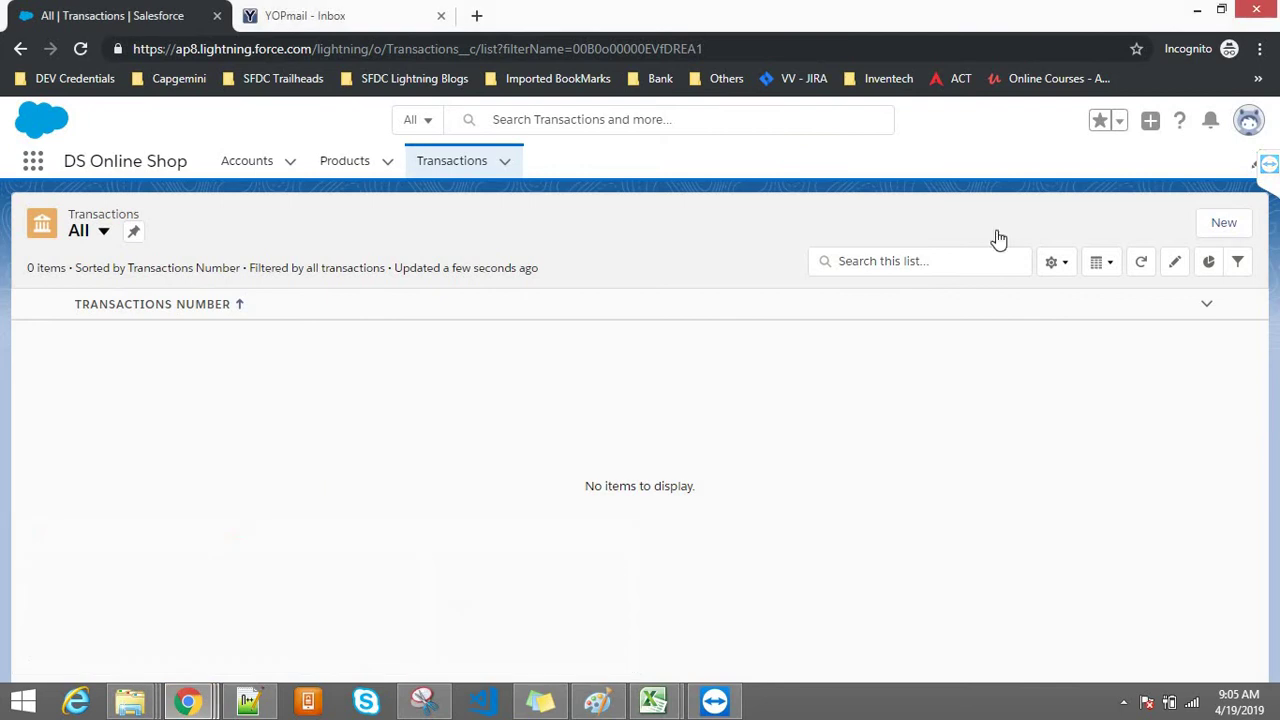
left_click(1253, 124)
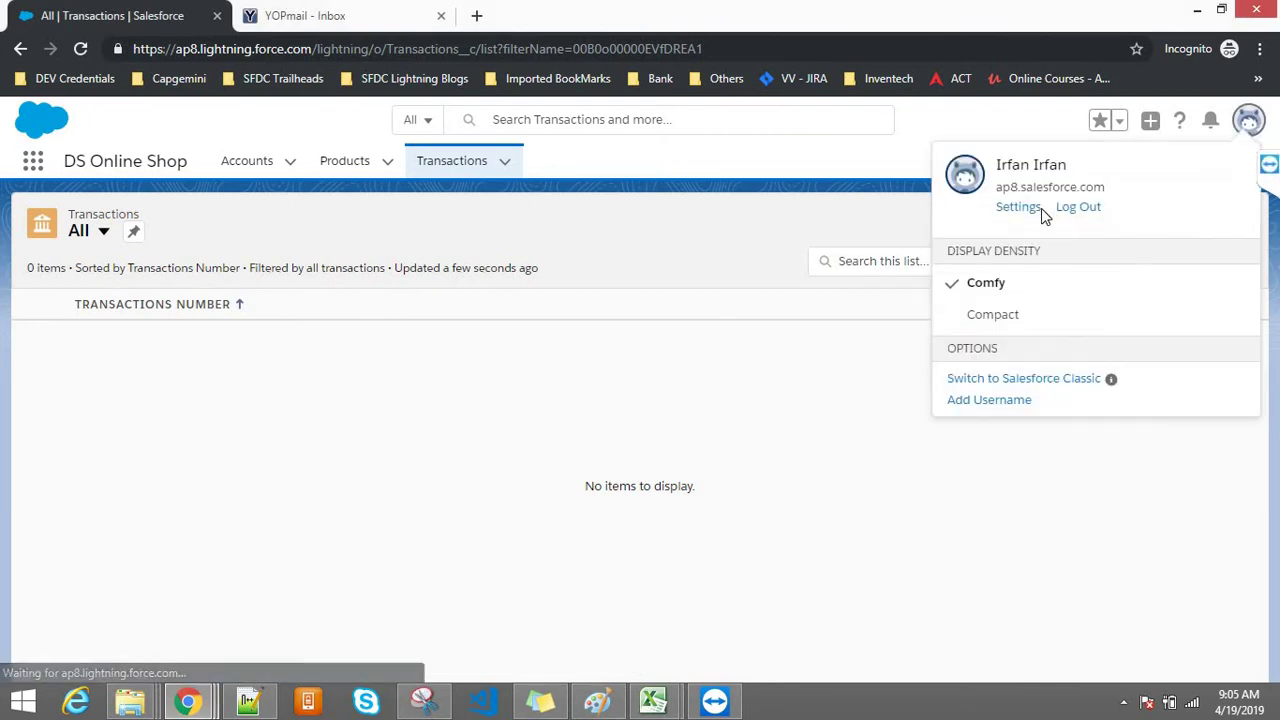
left_click(562, 442)
Step: Copy the test user's login username from their detail page for a new login tab
mouse_move(187, 700)
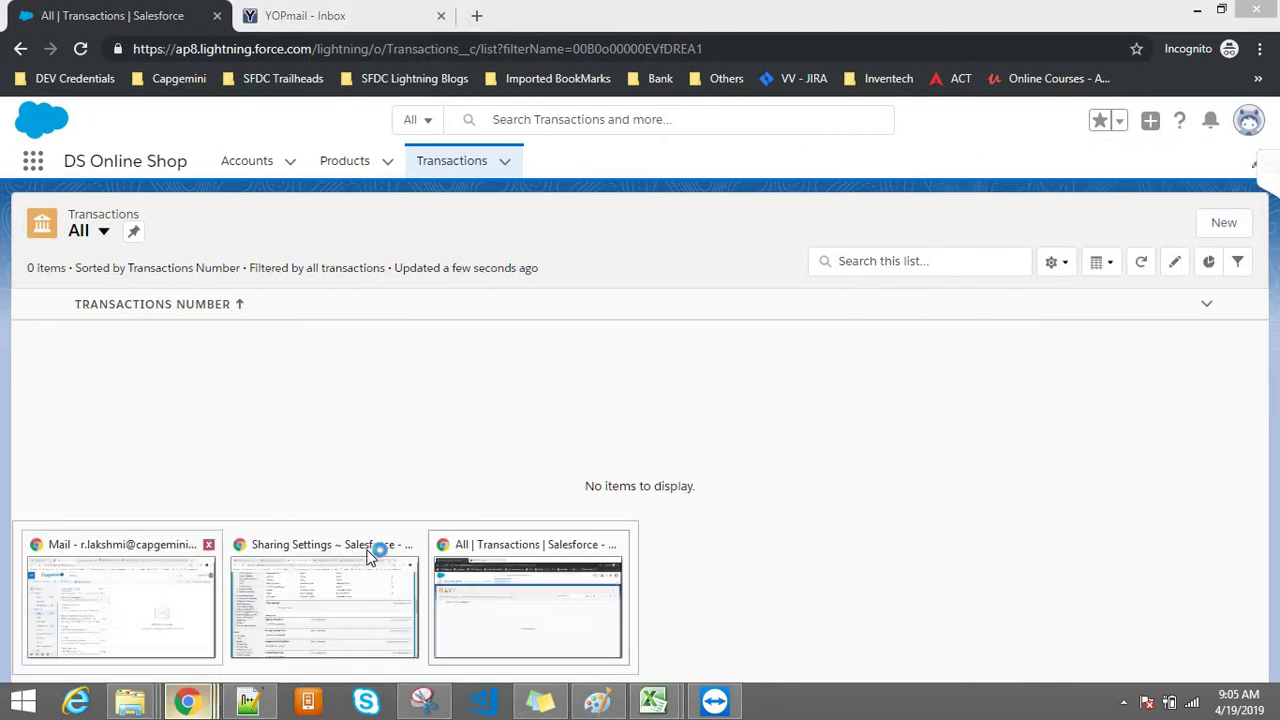
left_click(371, 560)
left_click(676, 12)
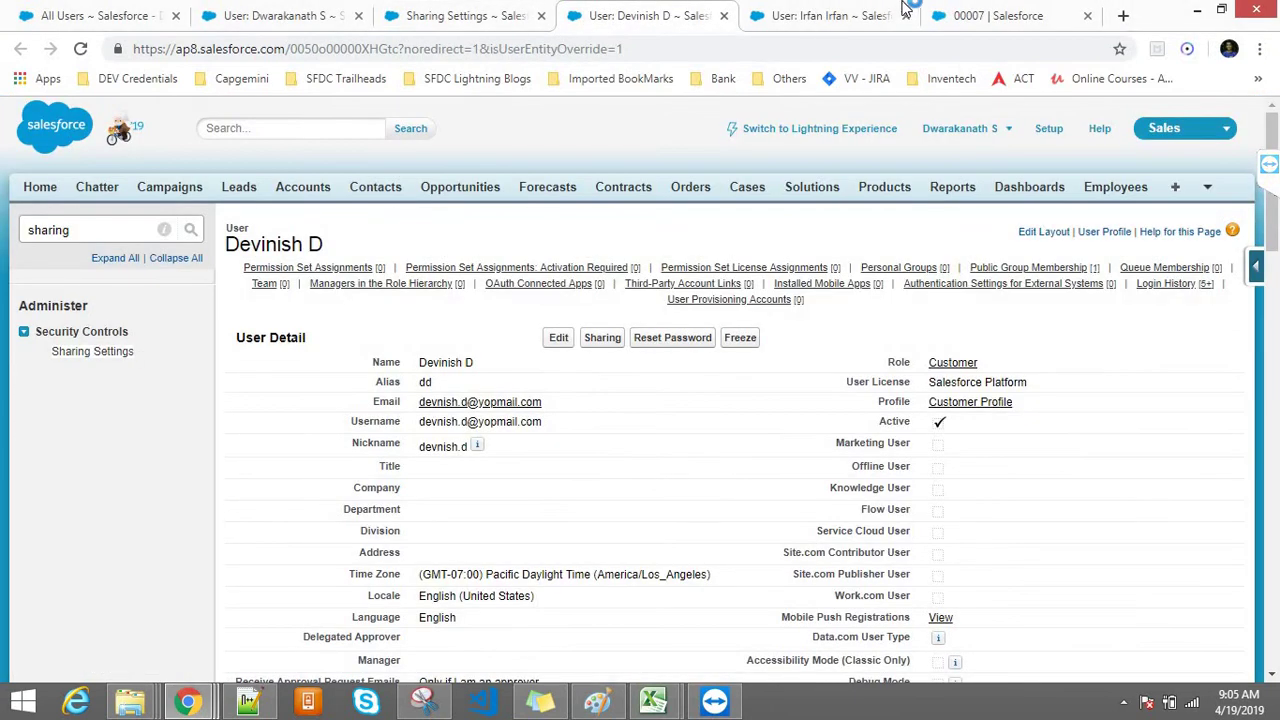
left_click(1018, 12)
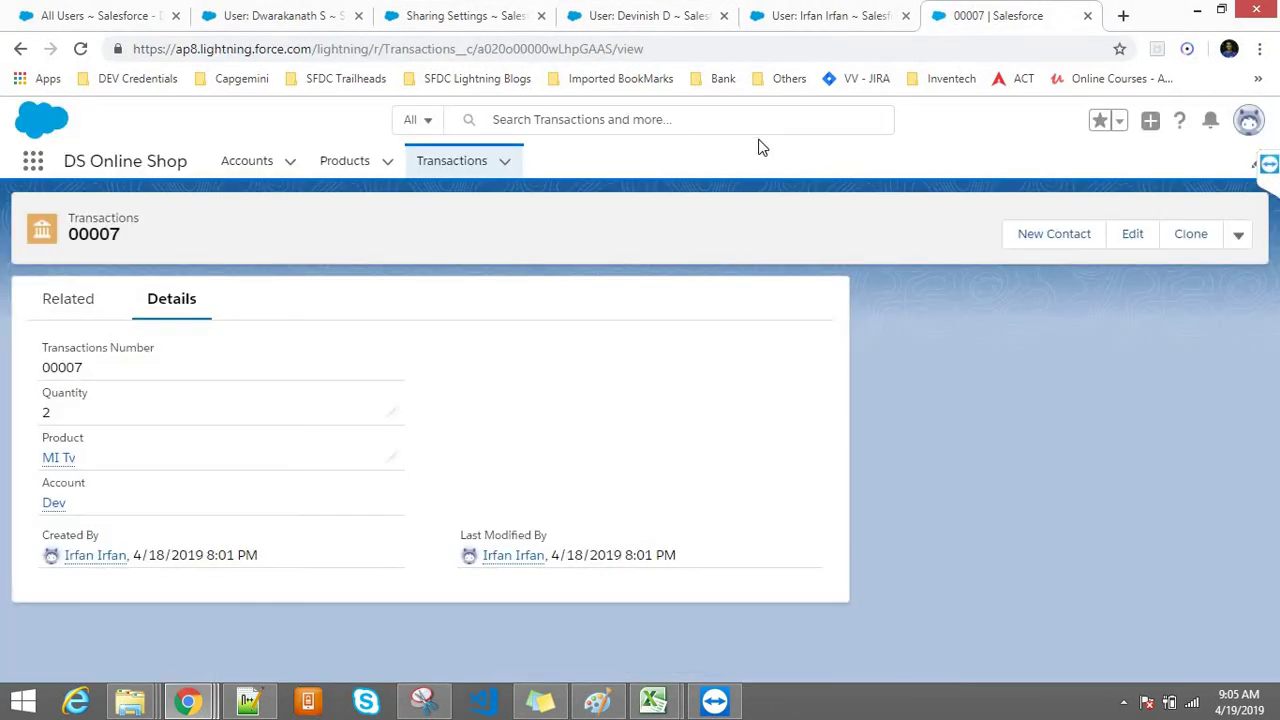
left_click(1124, 17)
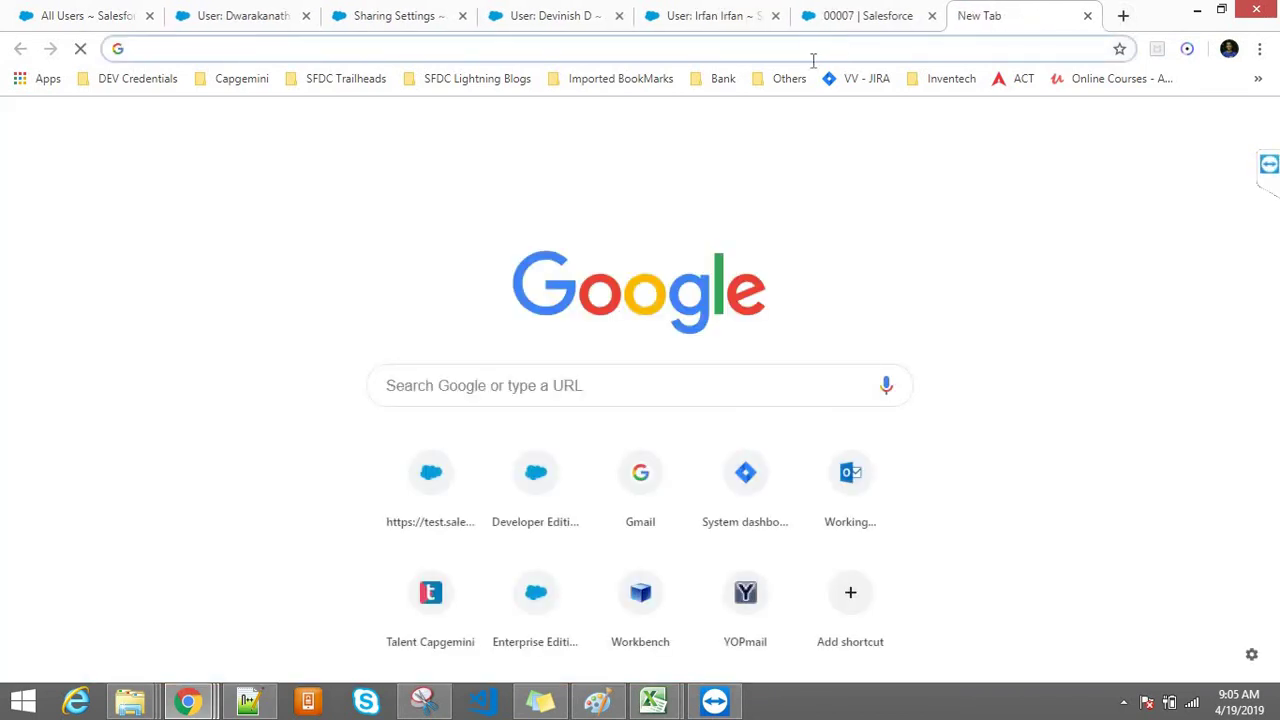
left_click(566, 14)
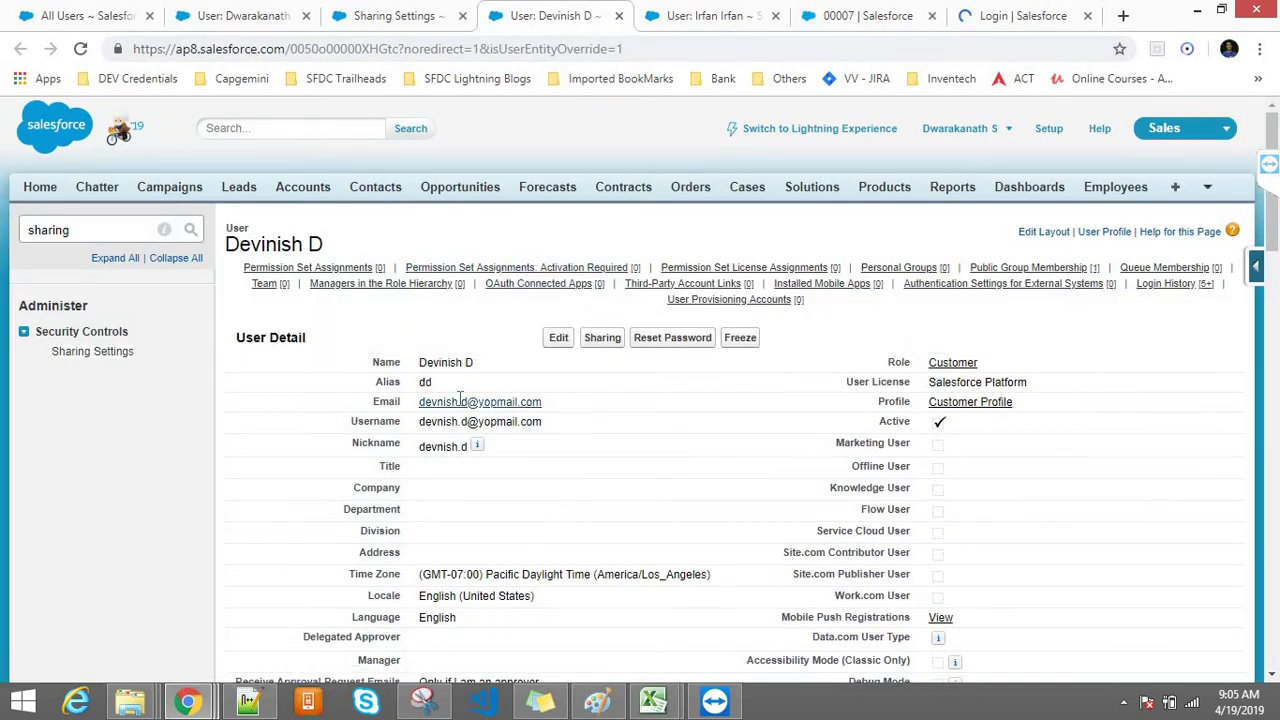
left_click_drag(543, 402, 418, 401)
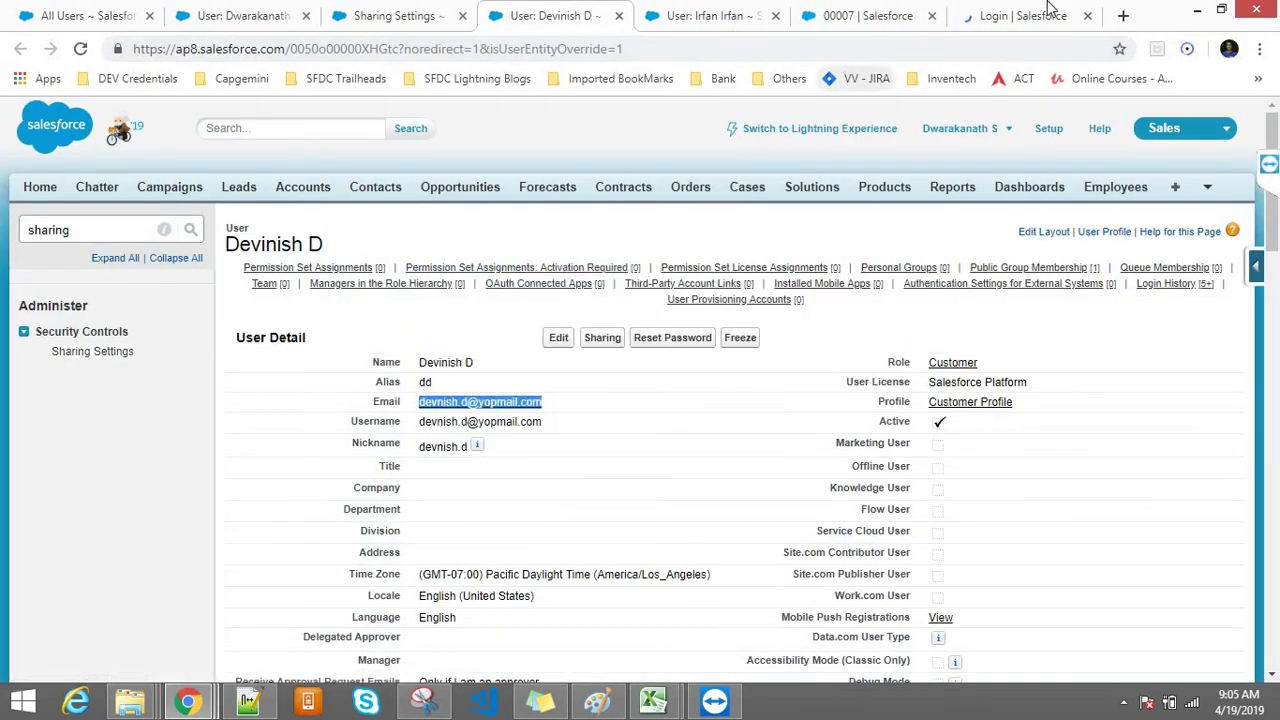
left_click(966, 14)
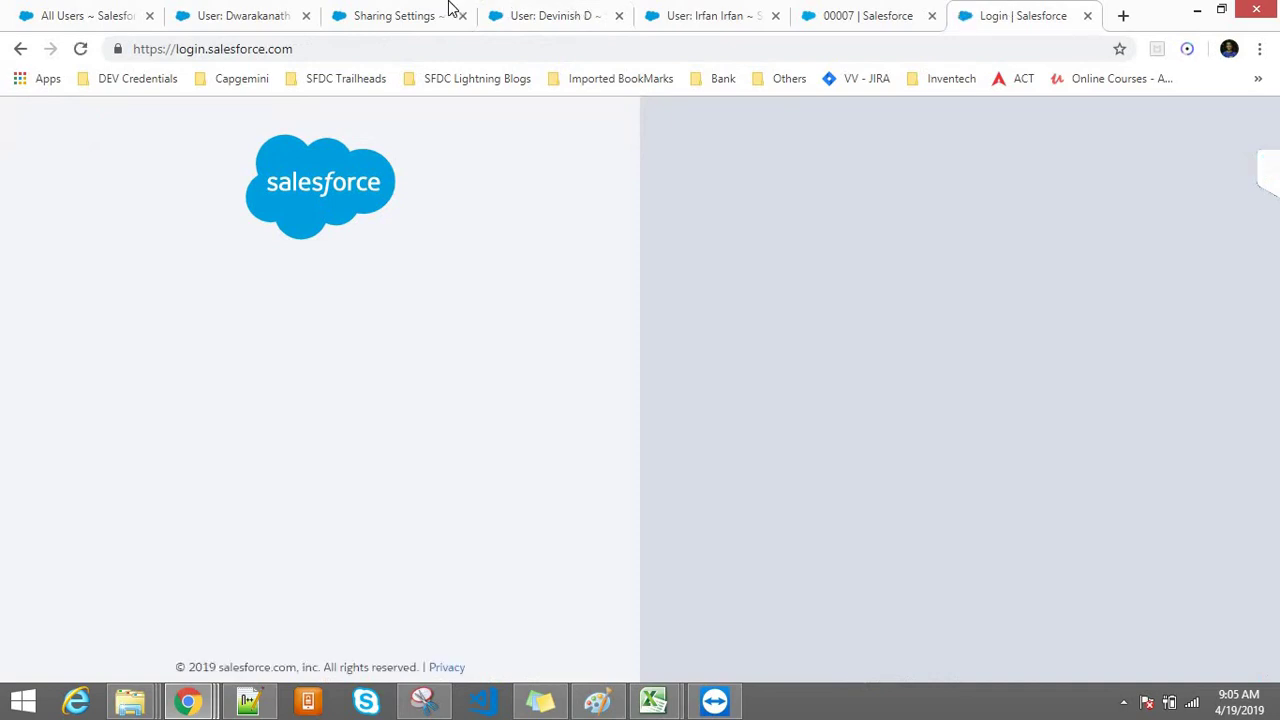
left_click(545, 10)
left_click_drag(548, 420, 412, 428)
key("ctrl+c")
left_click(978, 12)
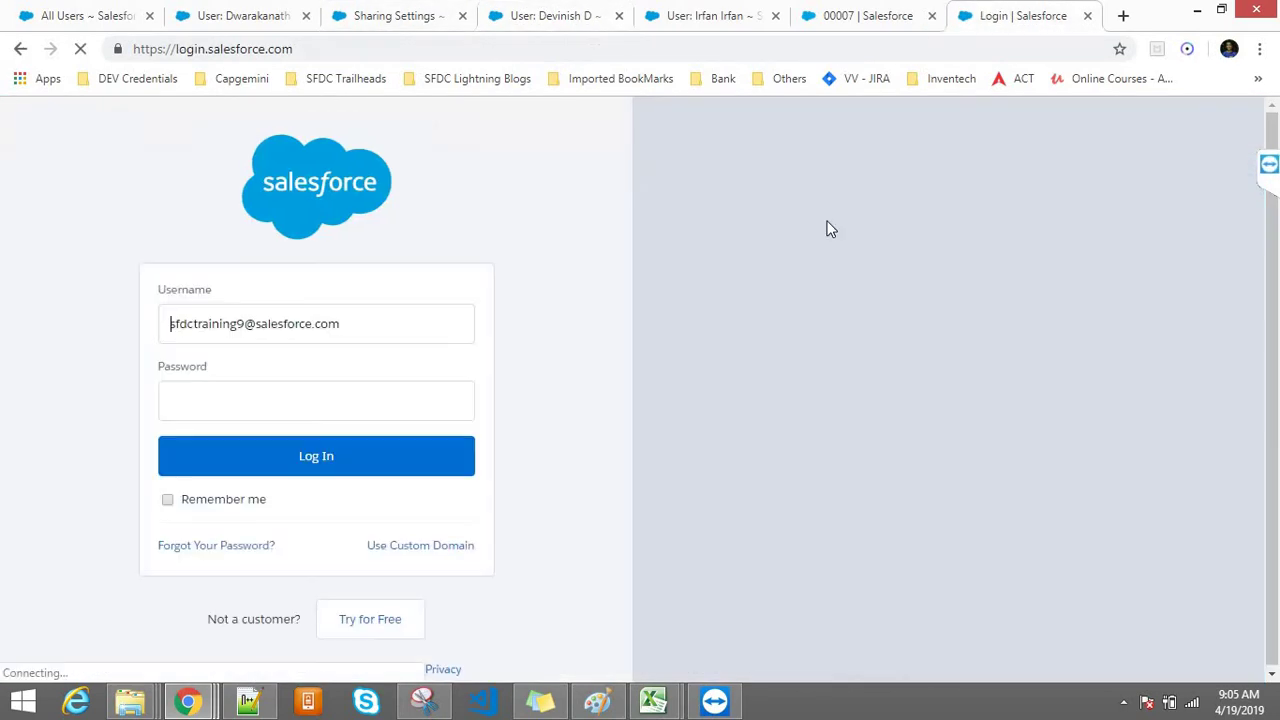
Step: Log in with the test user's username and password, skipping mobile phone registration
triple_click(445, 329)
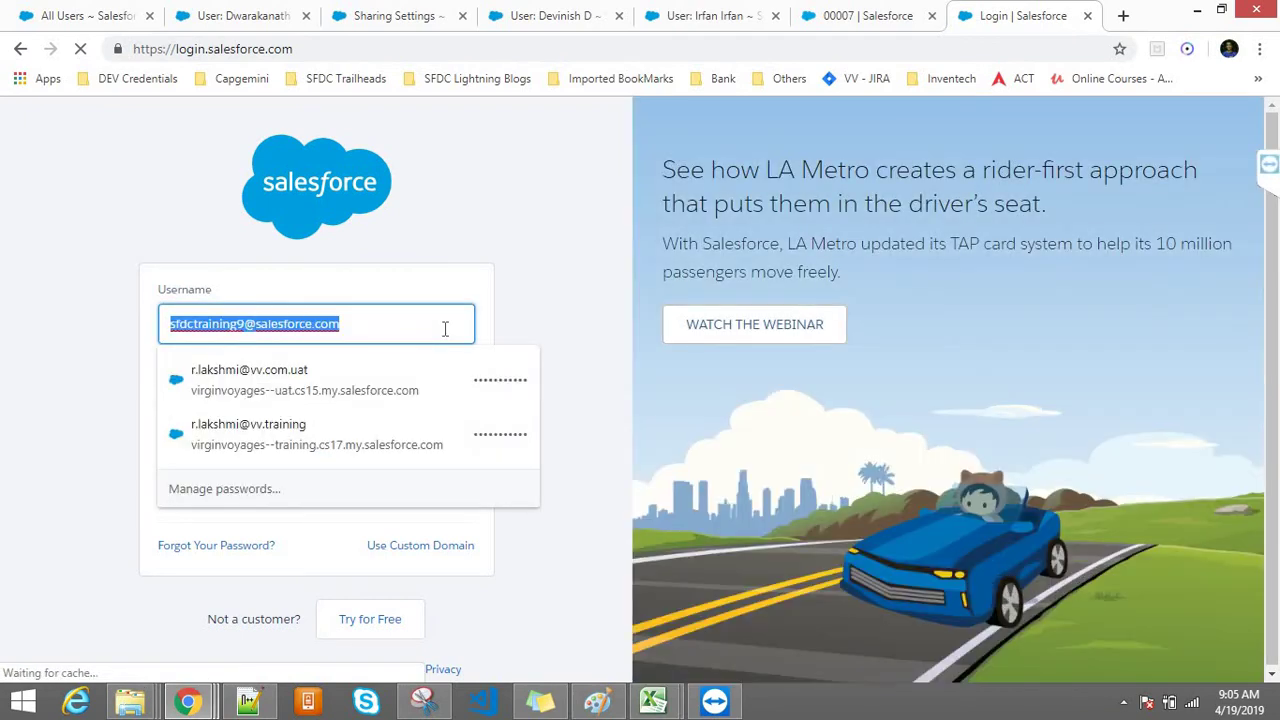
key("ctrl+v")
left_click(291, 401)
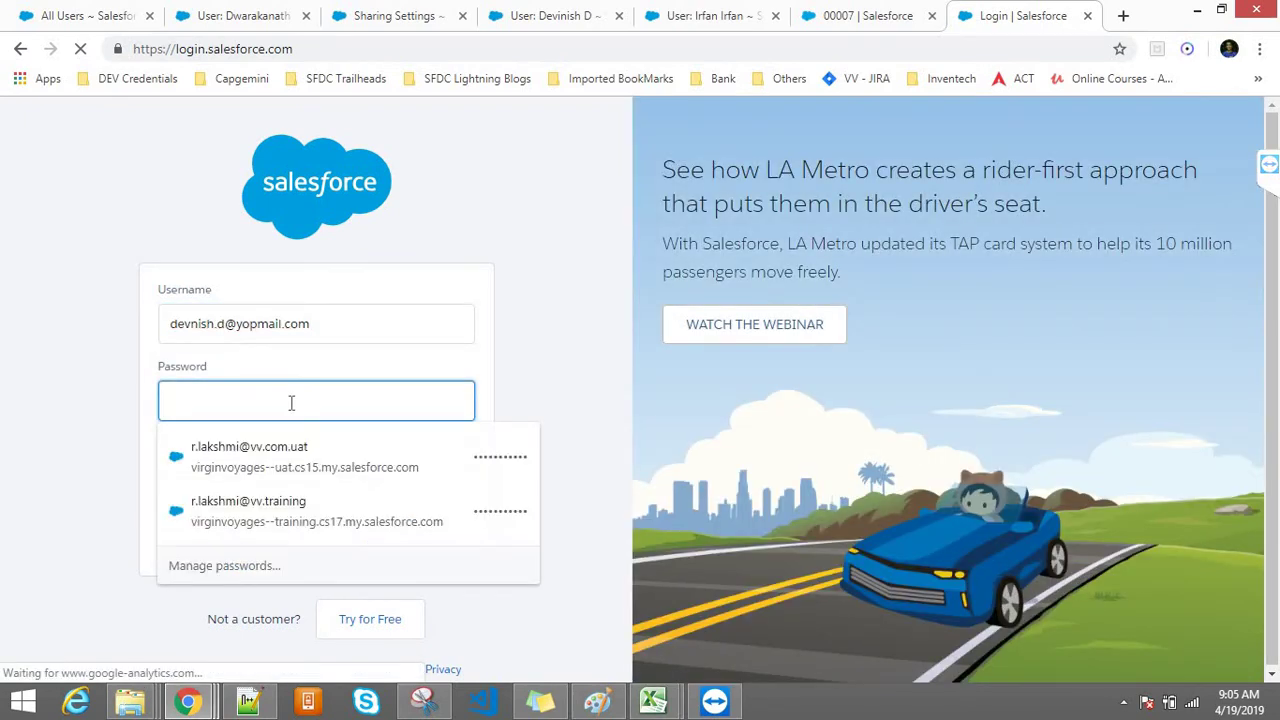
type("test1234")
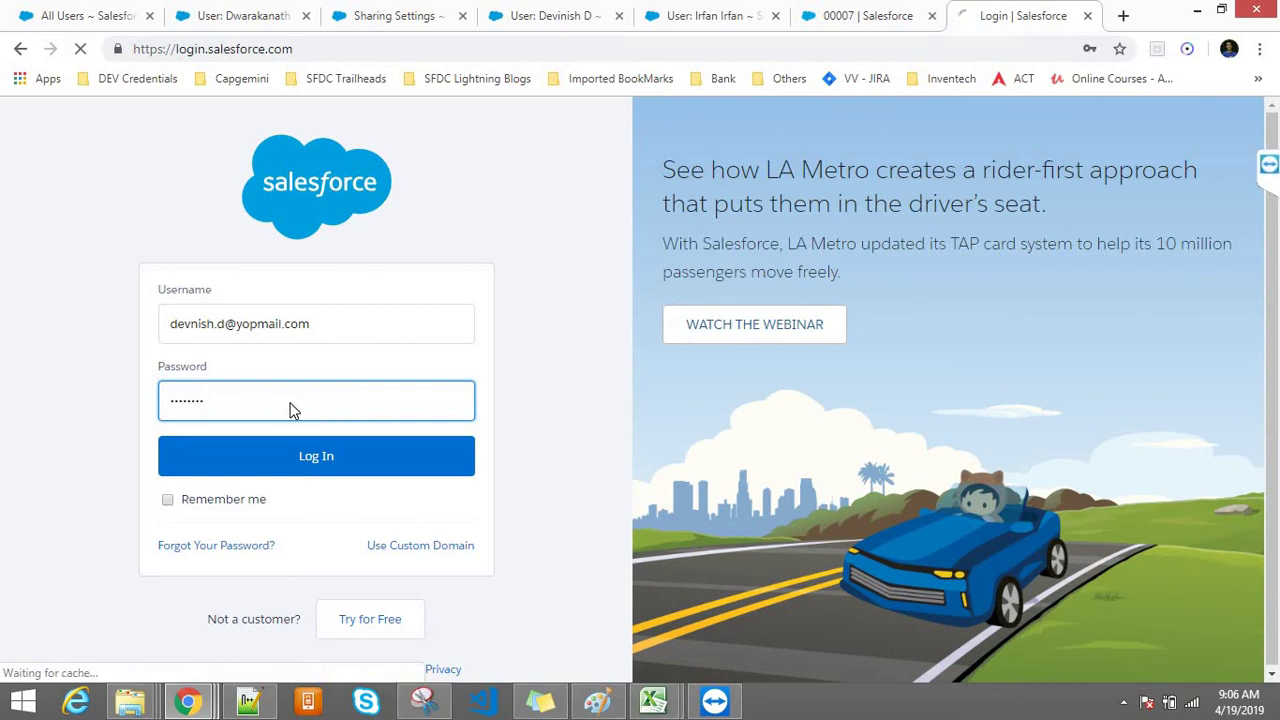
key("Return")
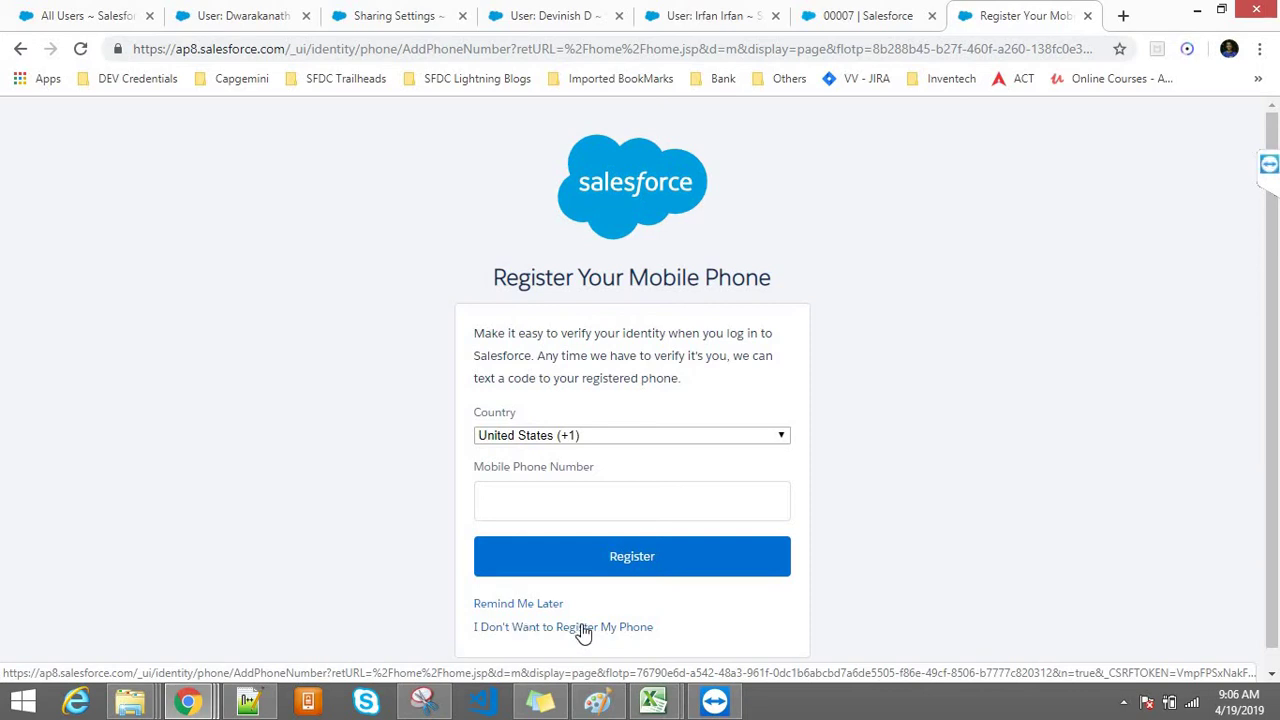
left_click(557, 631)
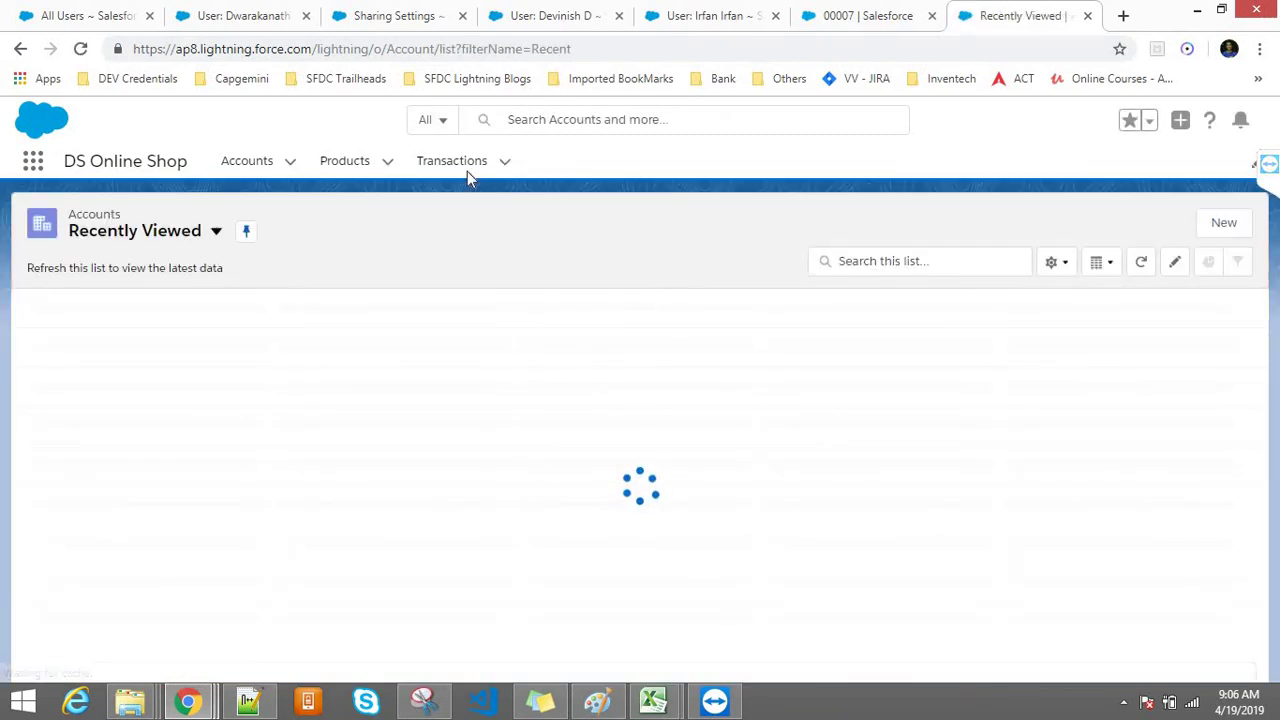
Step: Open Transactions, check the signed-in user's name, then switch to the incognito Transactions window
left_click(457, 165)
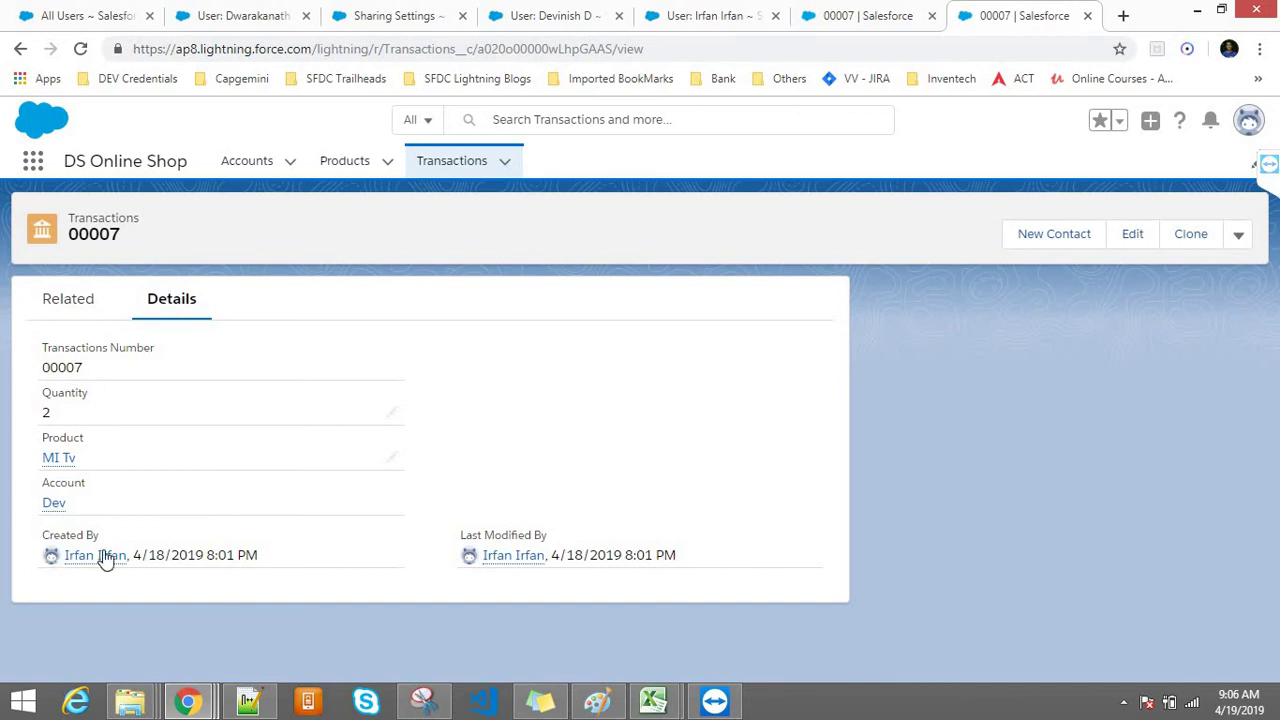
mouse_move(100, 556)
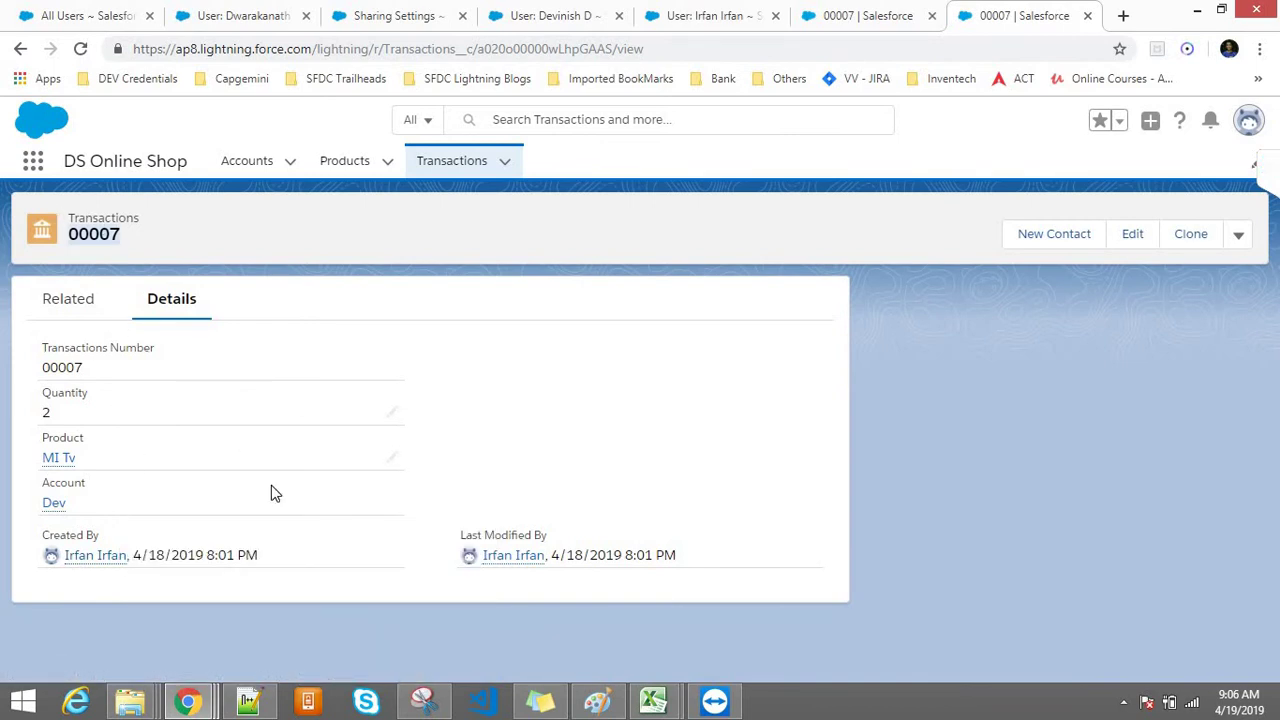
left_click(1250, 120)
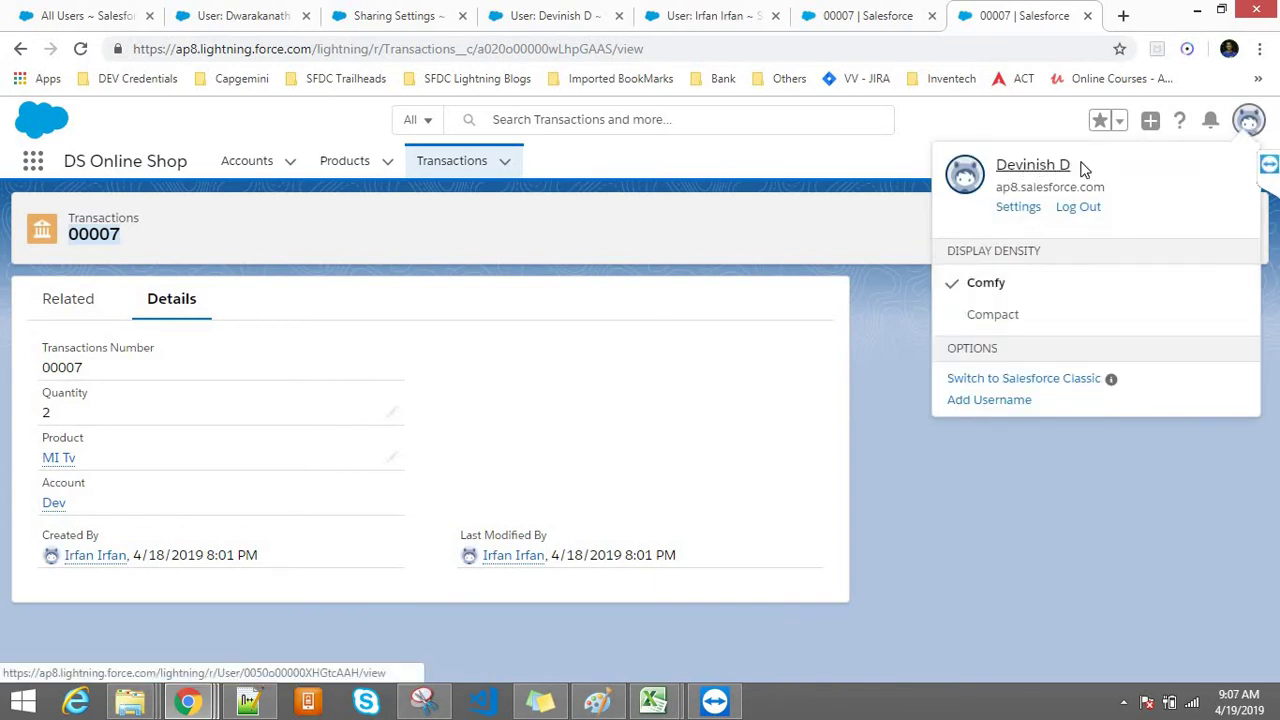
triple_click(1009, 165)
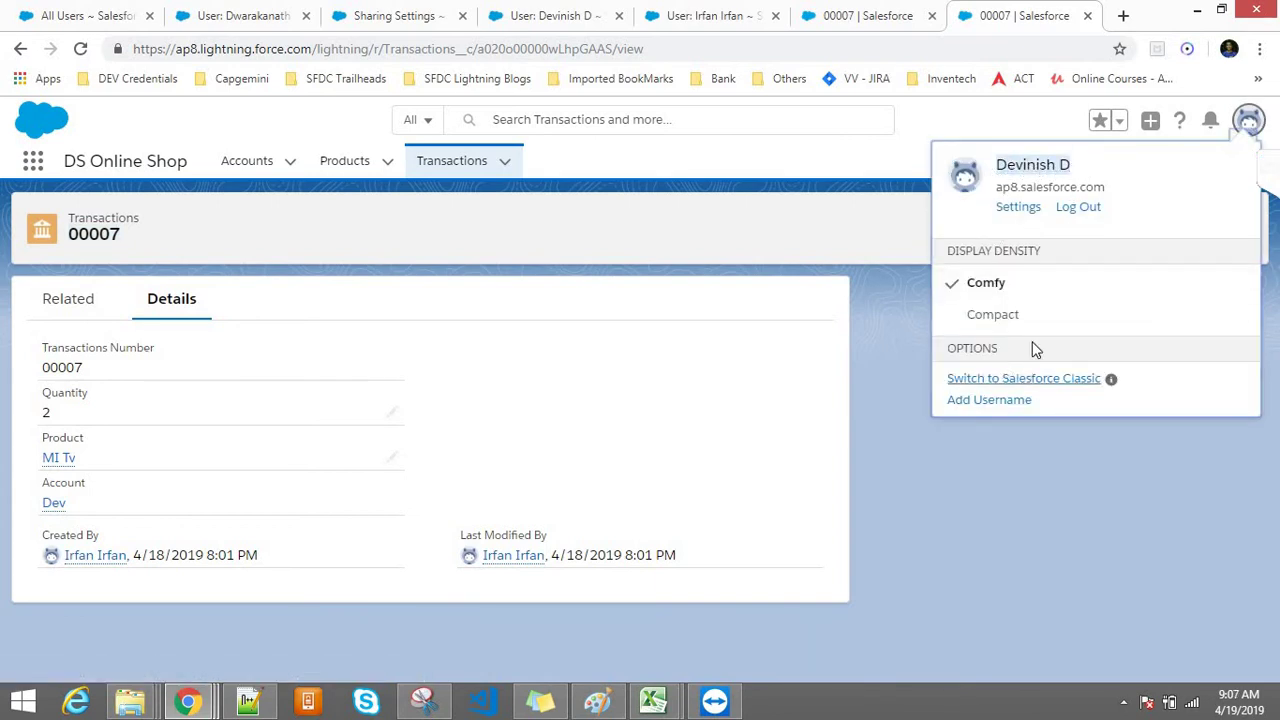
left_click(884, 335)
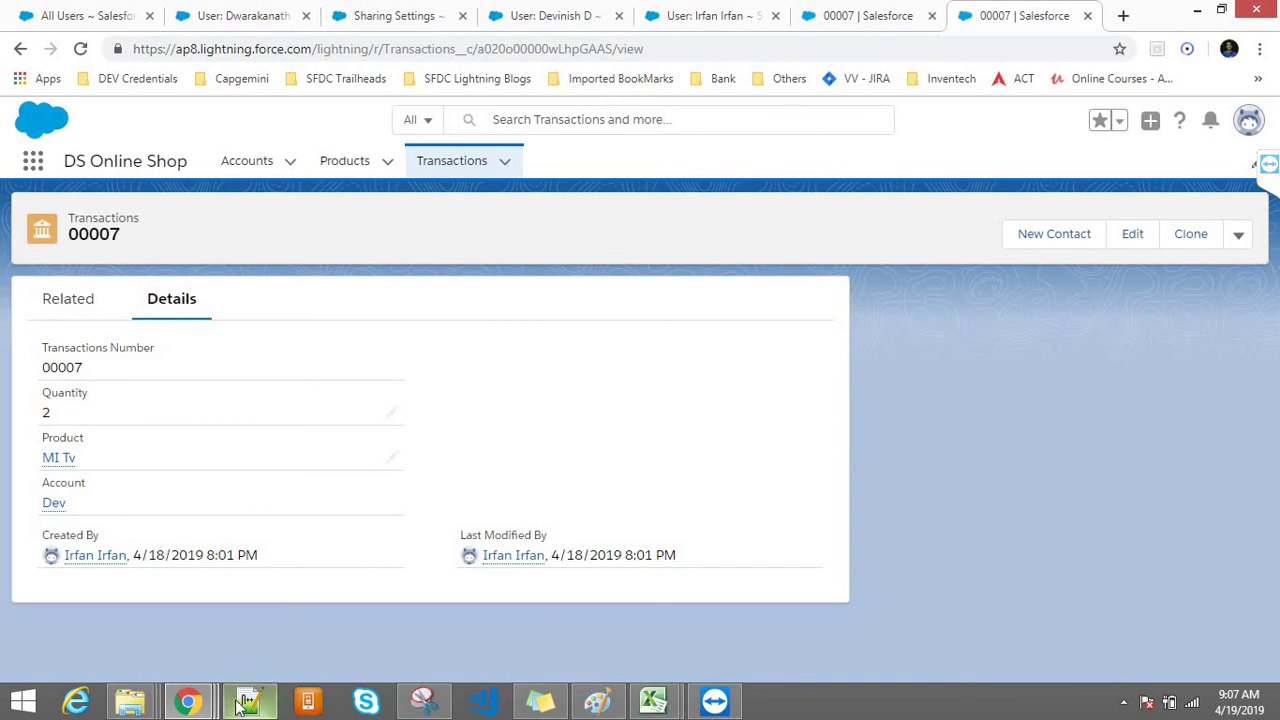
mouse_move(187, 700)
left_click(530, 566)
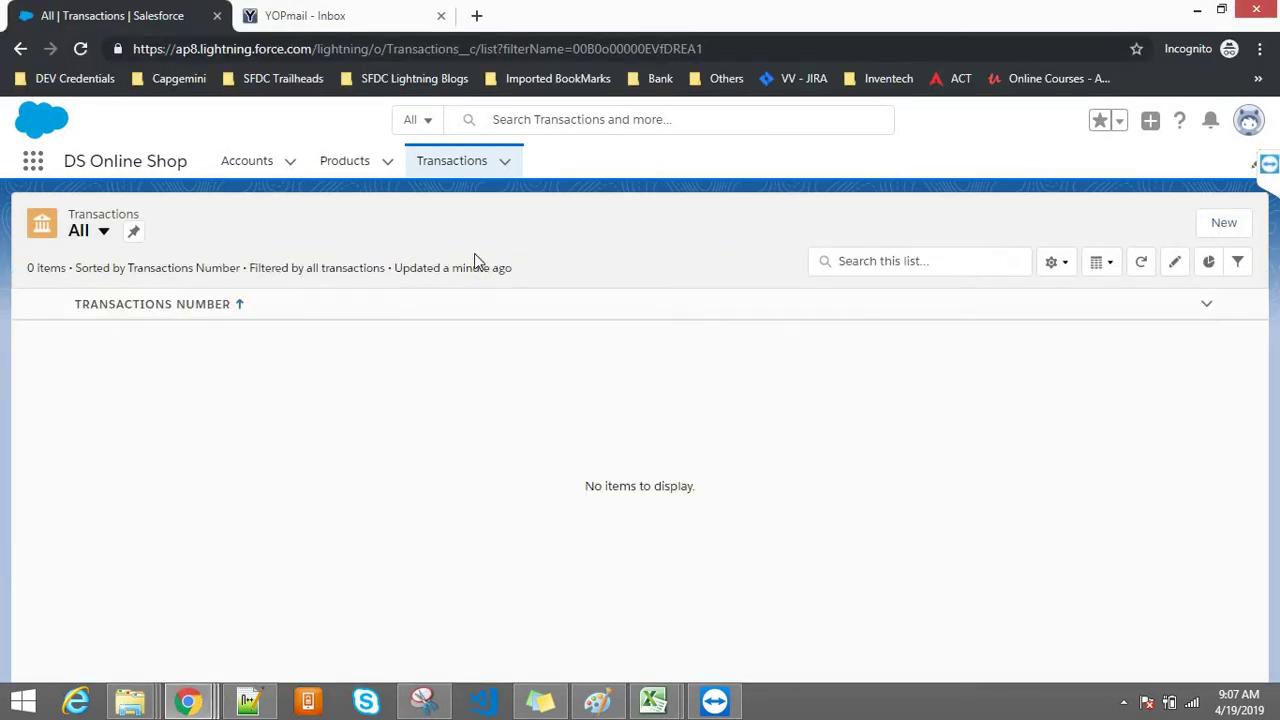
left_click(437, 175)
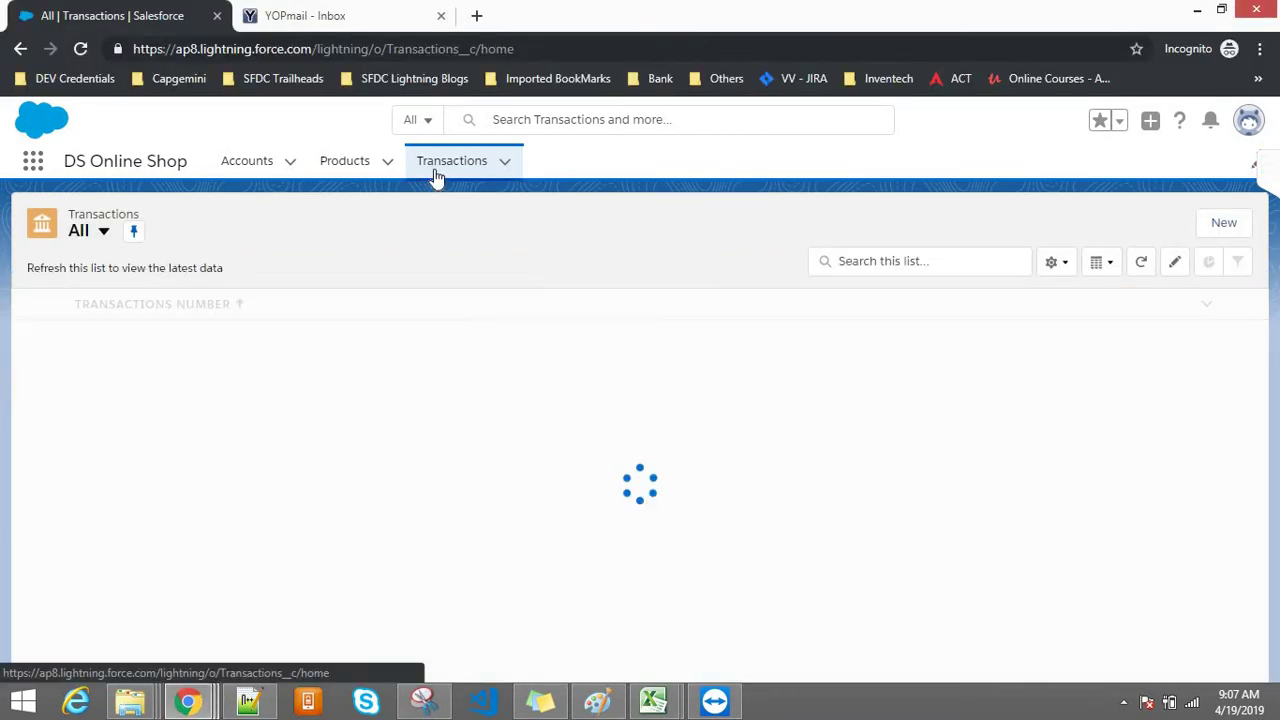
left_click(162, 250)
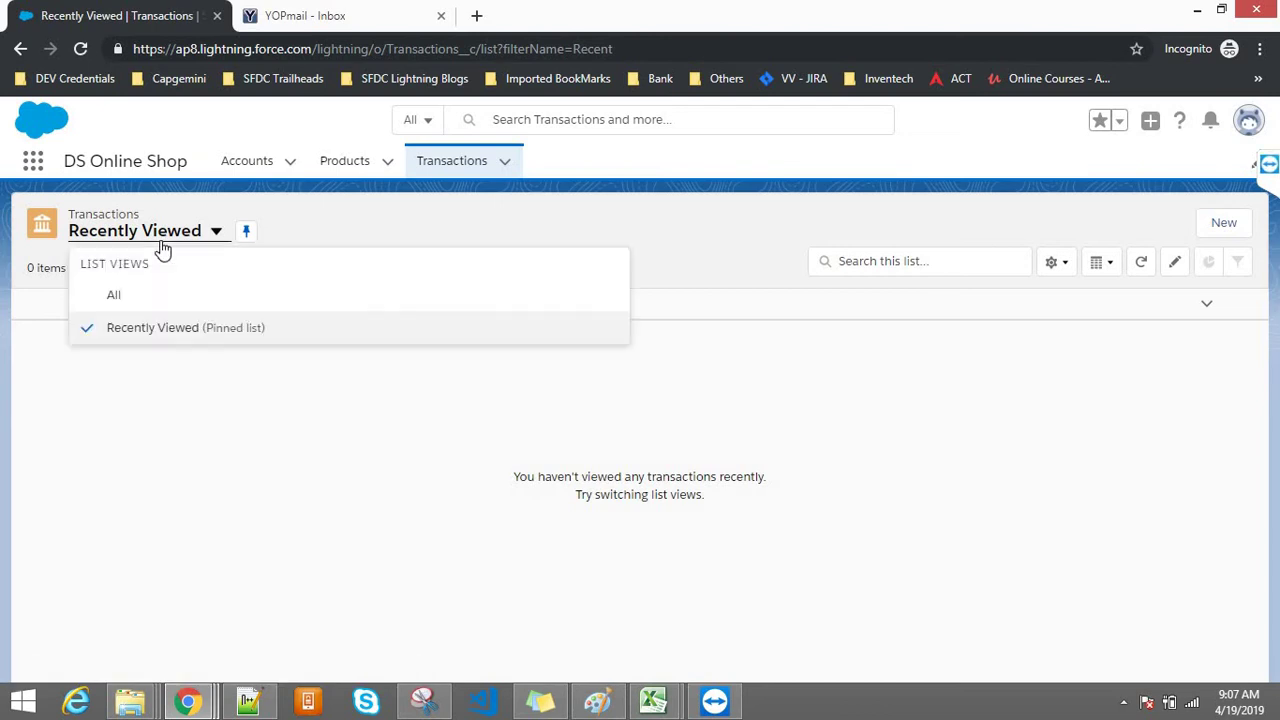
left_click(114, 295)
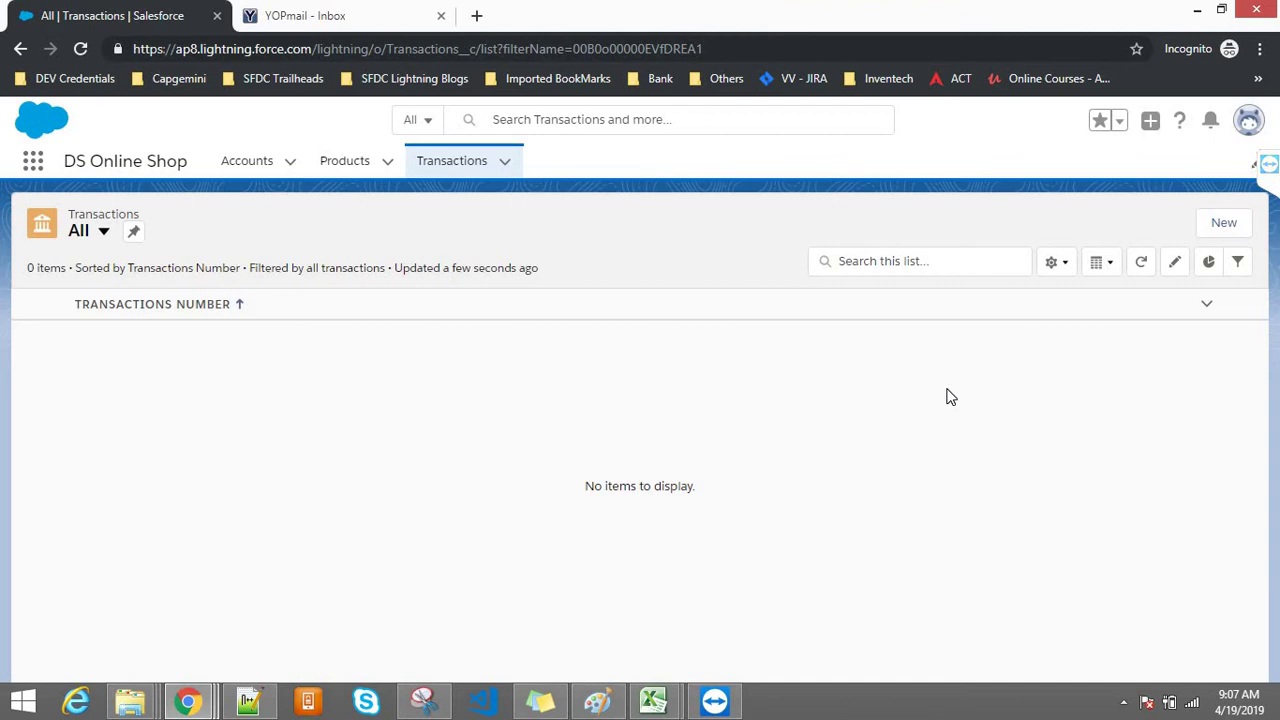
Step: Start a new transaction, search the Account lookup for 'dev', and close the results unselected
left_click(1220, 225)
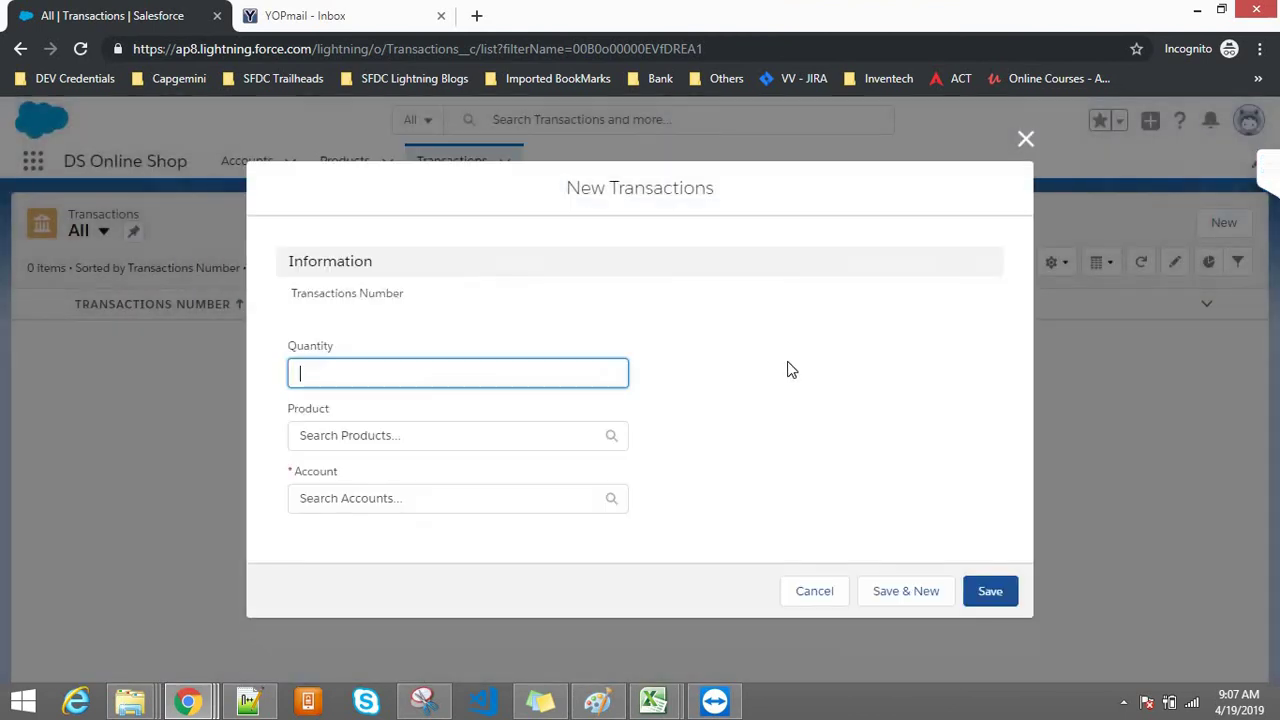
left_click(307, 496)
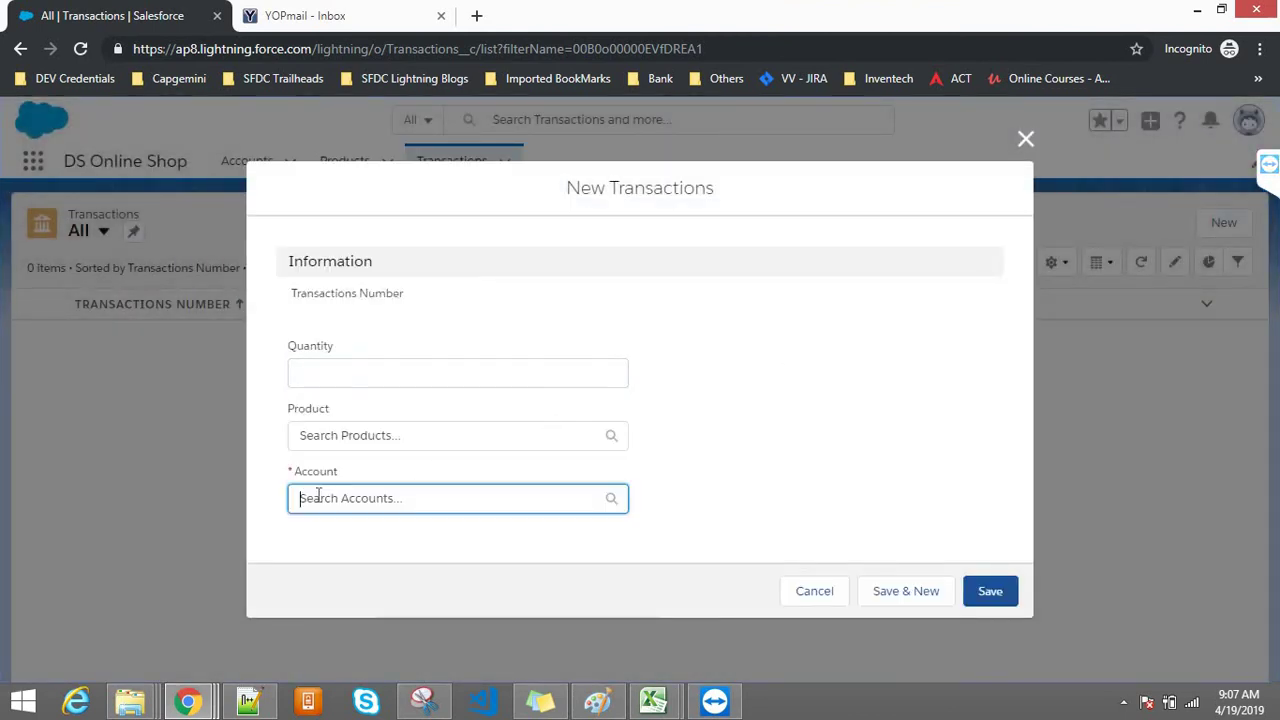
type("dev")
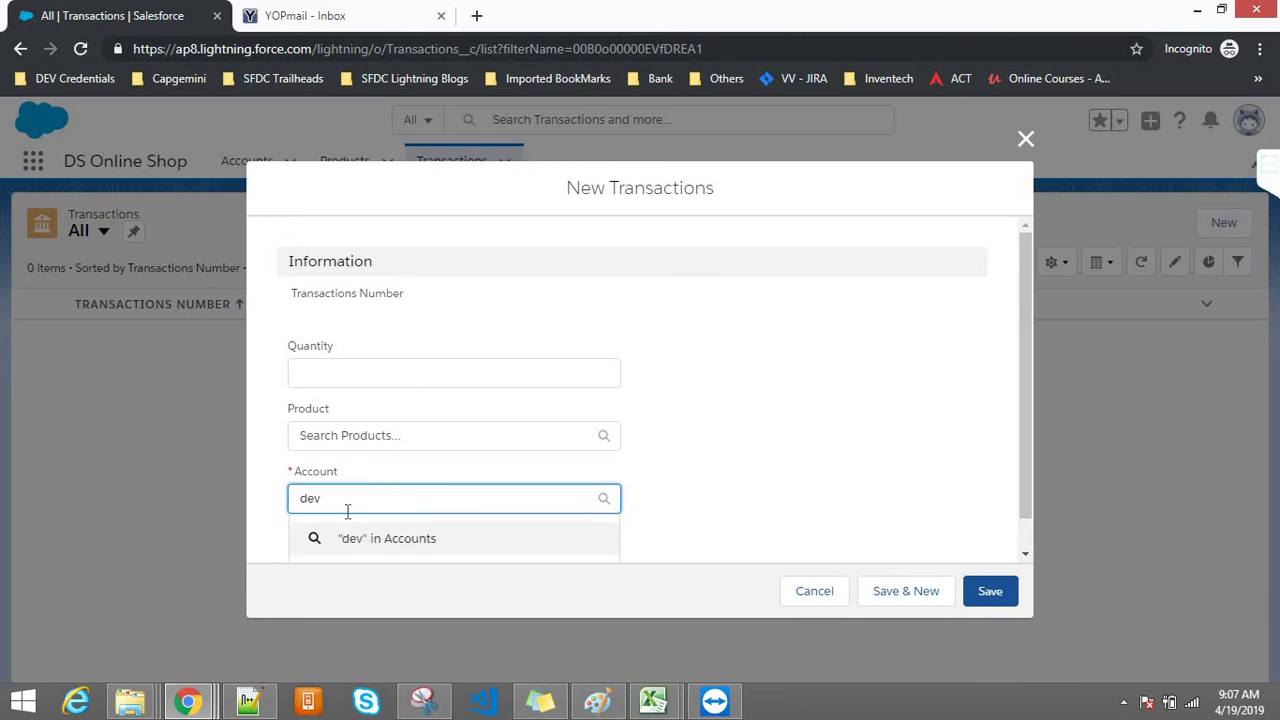
key("Return")
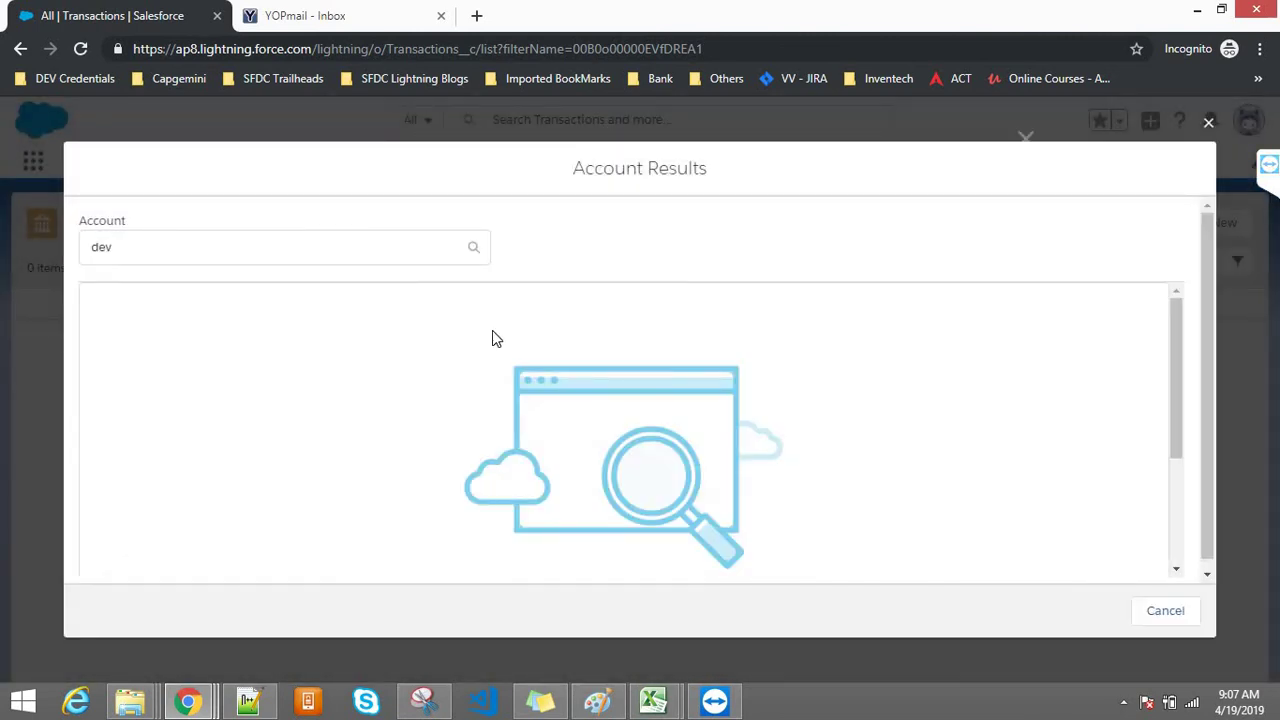
left_click(1208, 122)
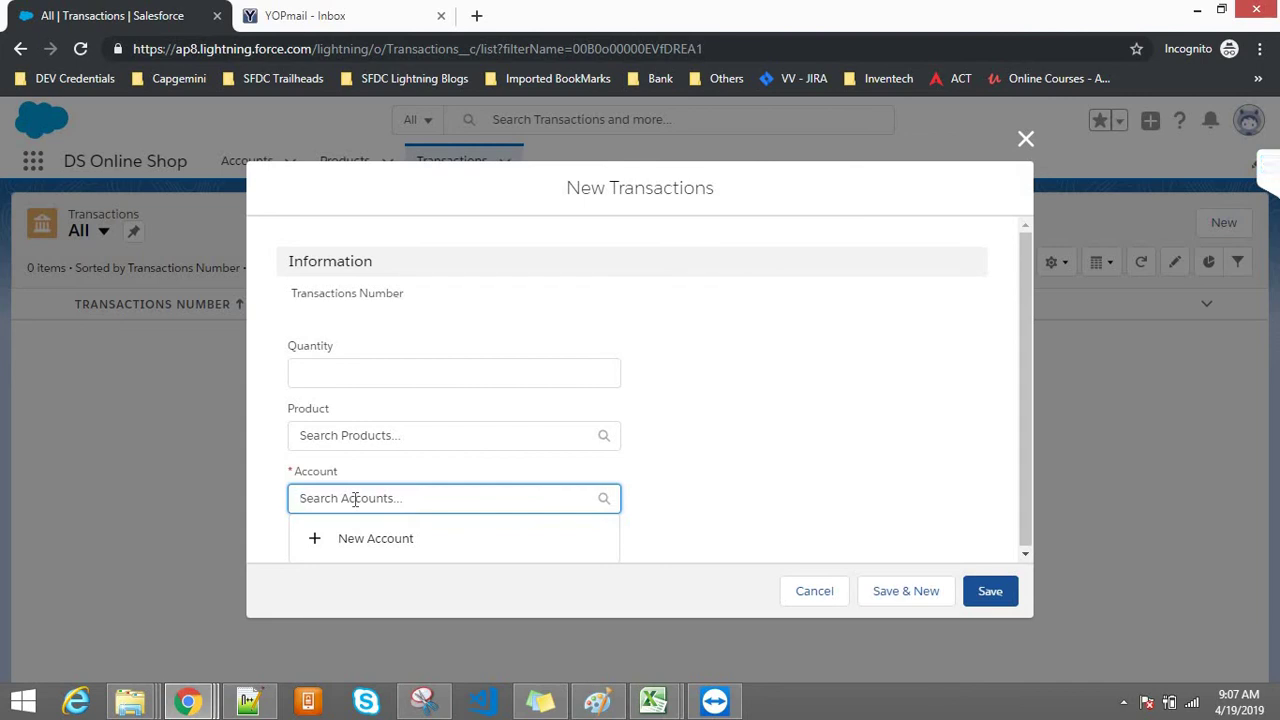
Step: Switch to the transaction 00007 window and preview its linked Dev account
left_click(187, 701)
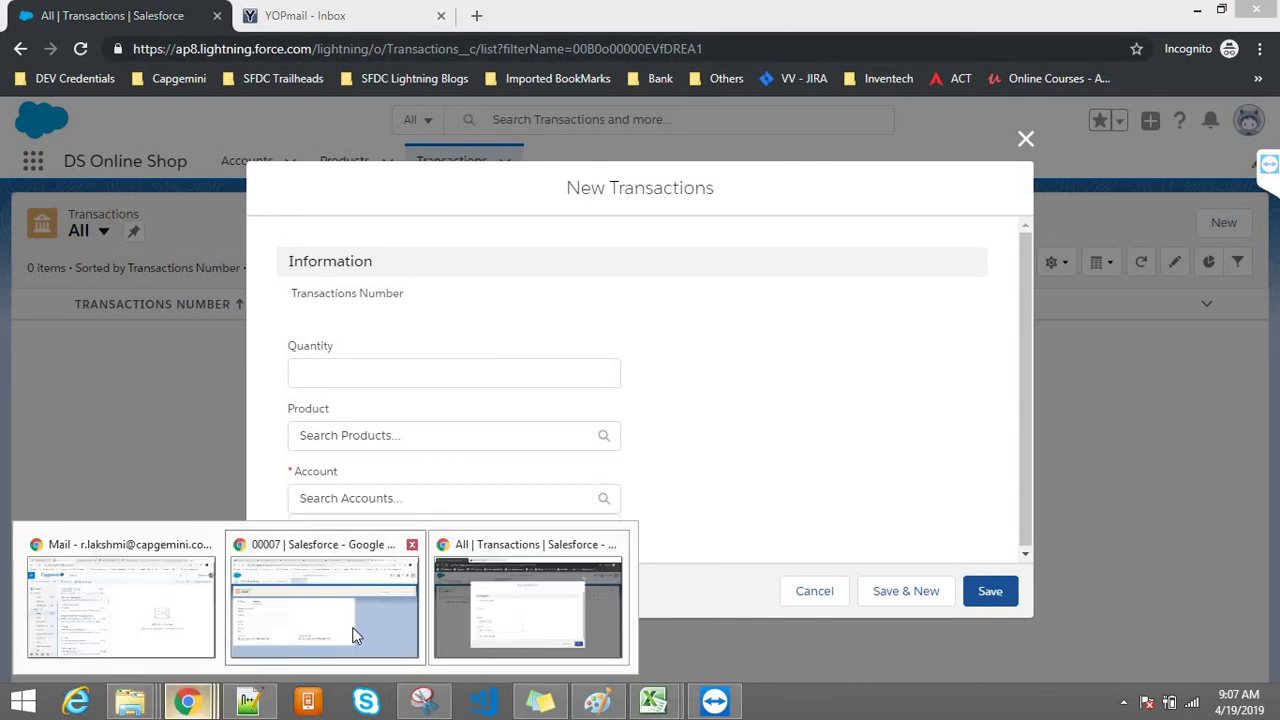
left_click(355, 635)
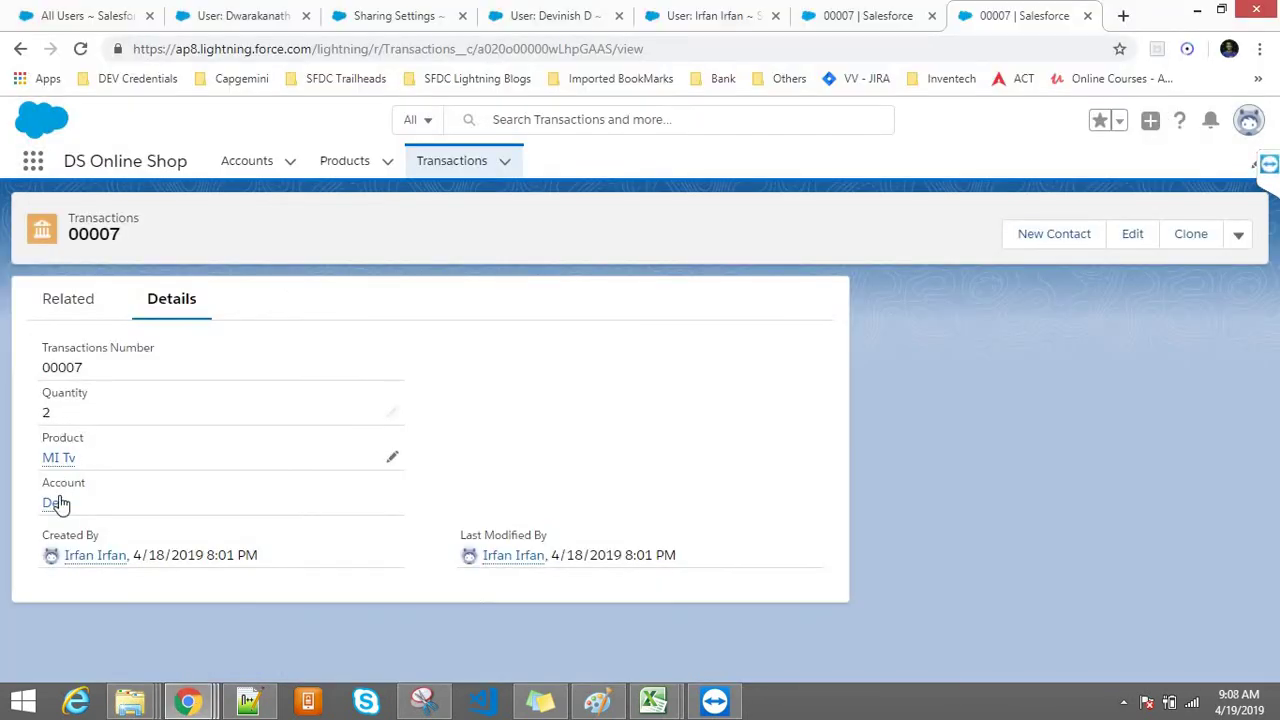
mouse_move(56, 510)
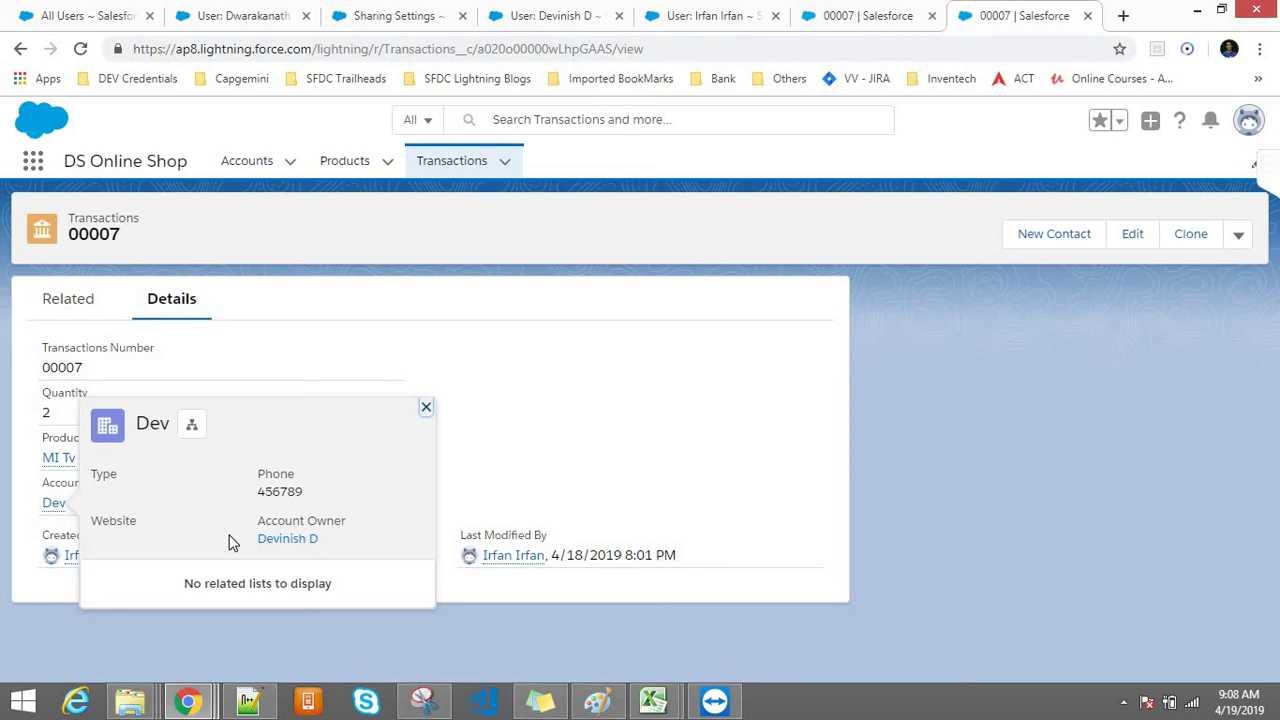
Step: Discard the old Paint drawing without saving to get a blank canvas
left_click(600, 700)
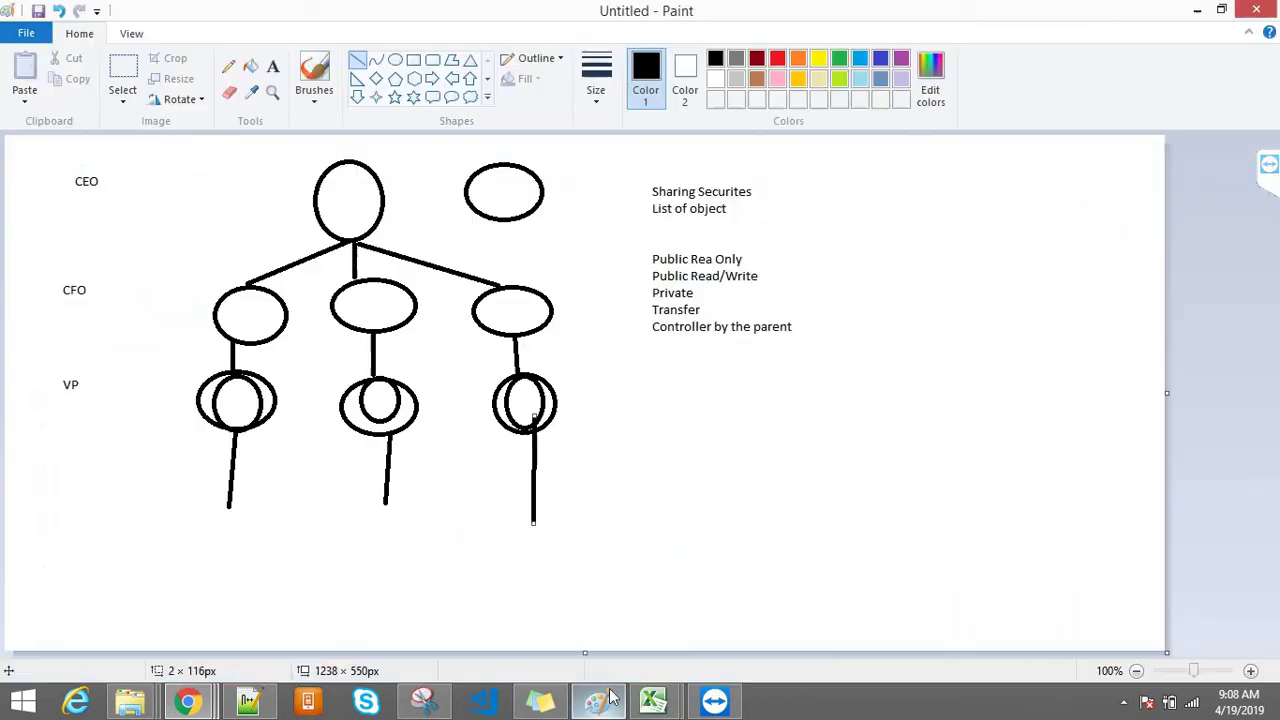
key("alt+F4")
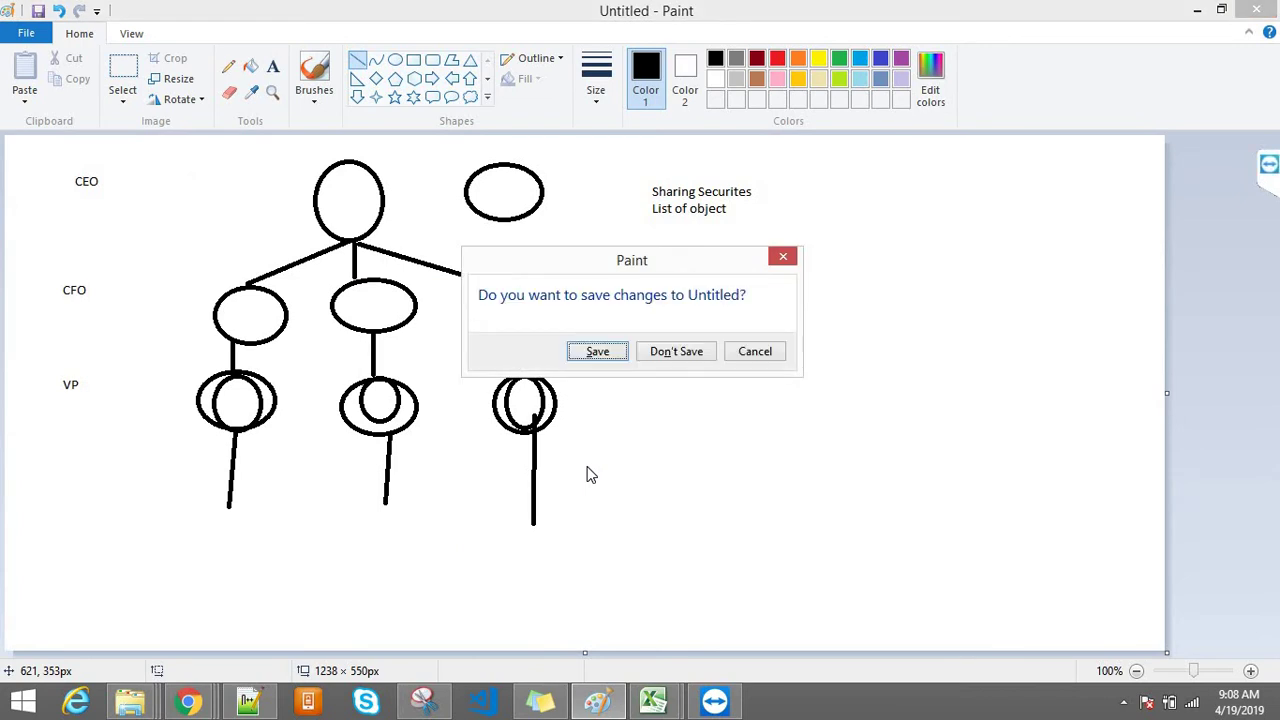
key("Tab")
key("Return")
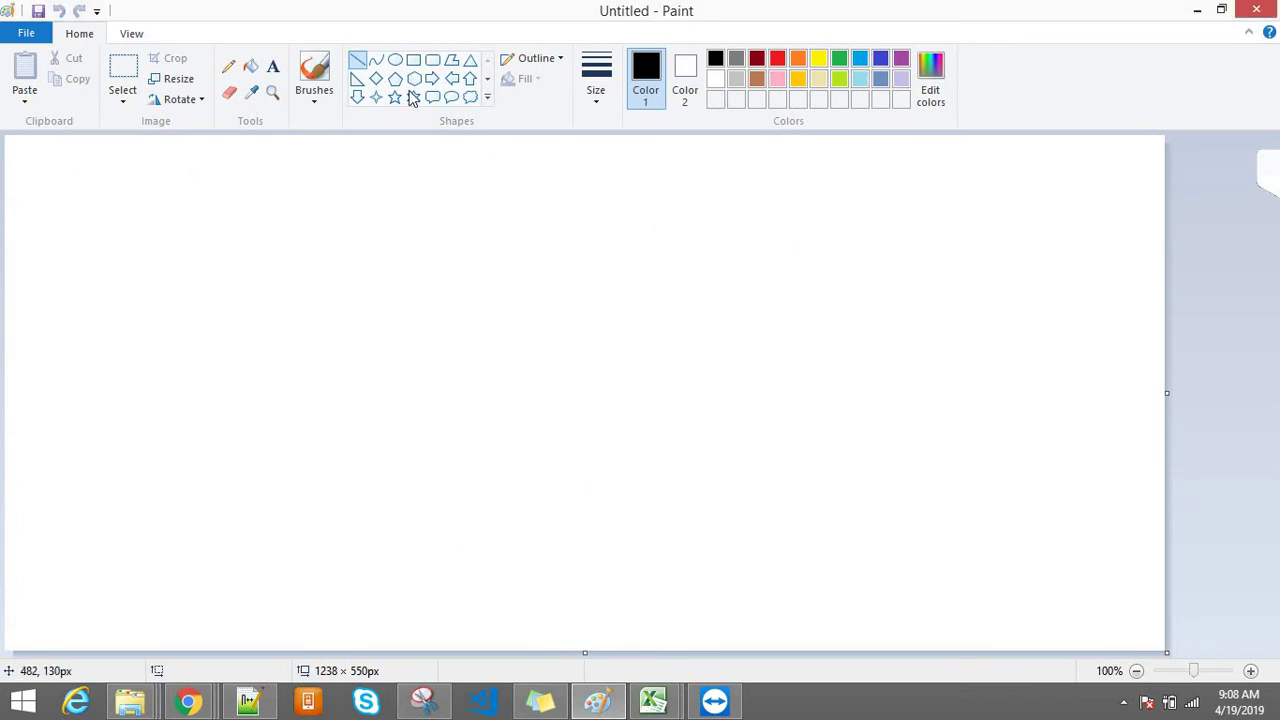
Step: Add text labels 'Tranaction', the second user's name, and the first user's name with 'Account : Dev'
left_click(273, 66)
left_click_drag(673, 270, 843, 341)
type("Trana")
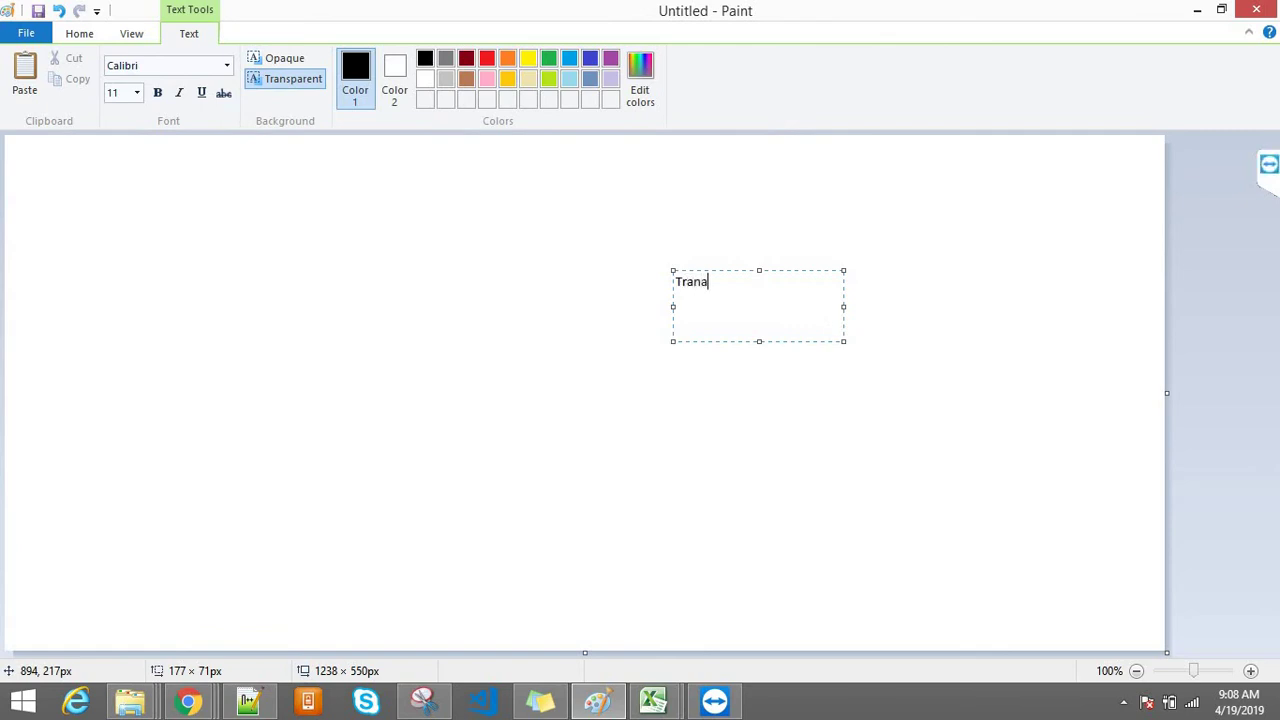
type("ction")
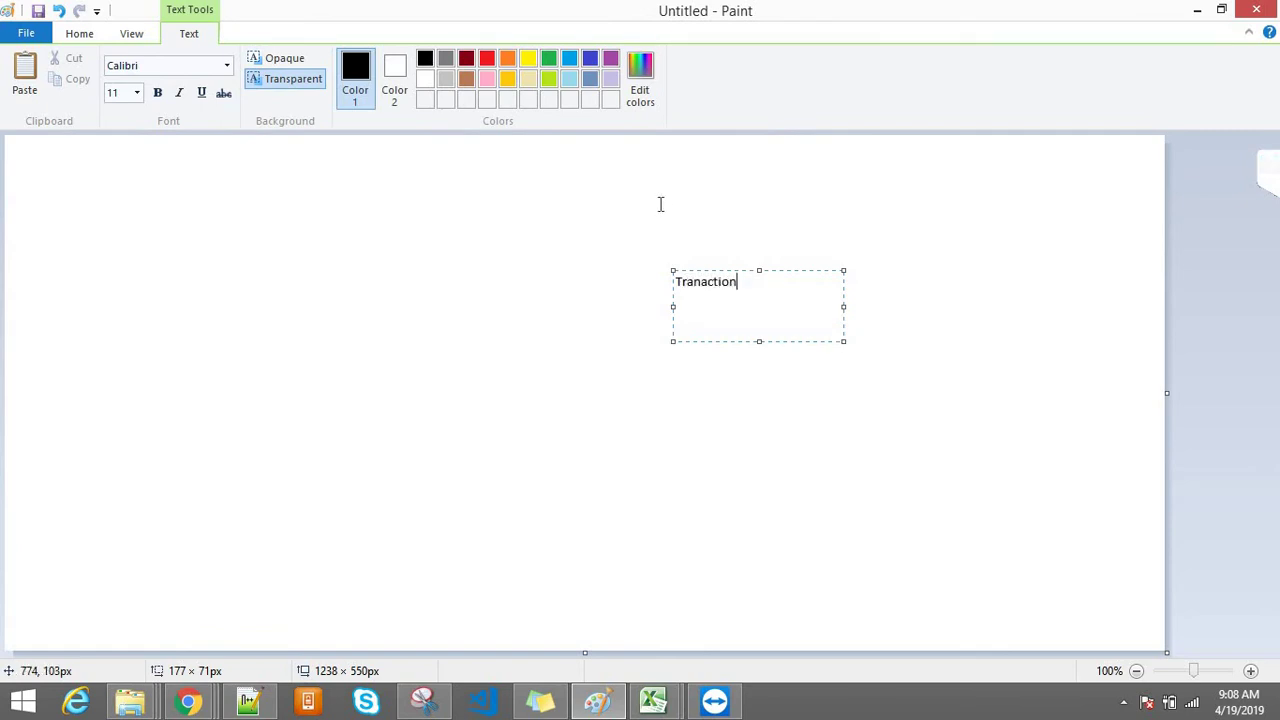
left_click_drag(660, 204, 822, 244)
type("Irfan")
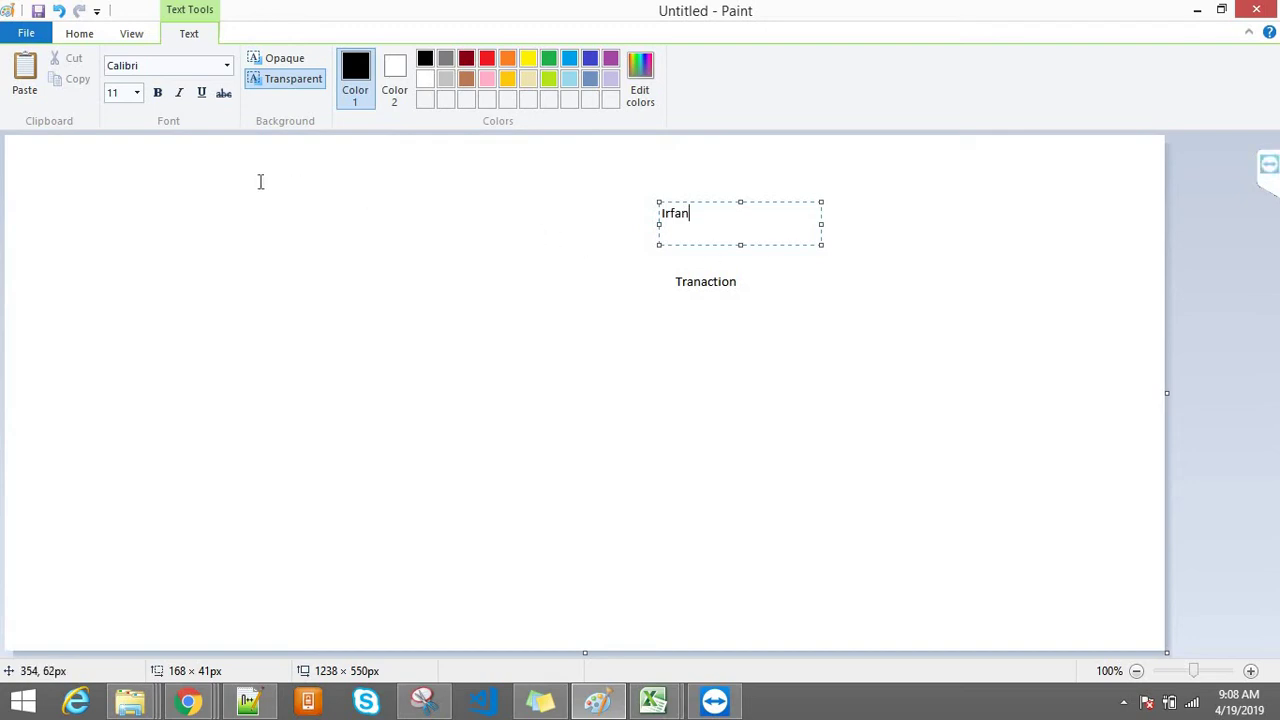
left_click_drag(260, 197, 537, 289)
type("Dev")
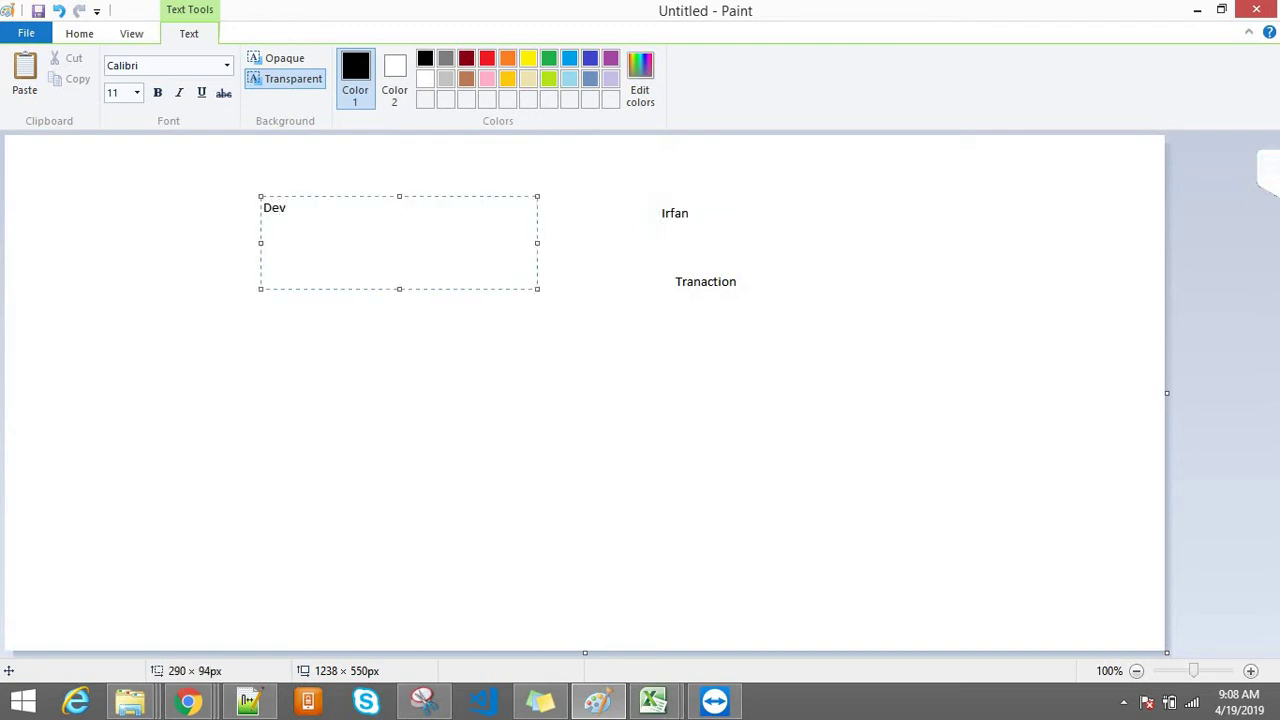
type("nish")
key("Return")
key("Return")
type("Account :")
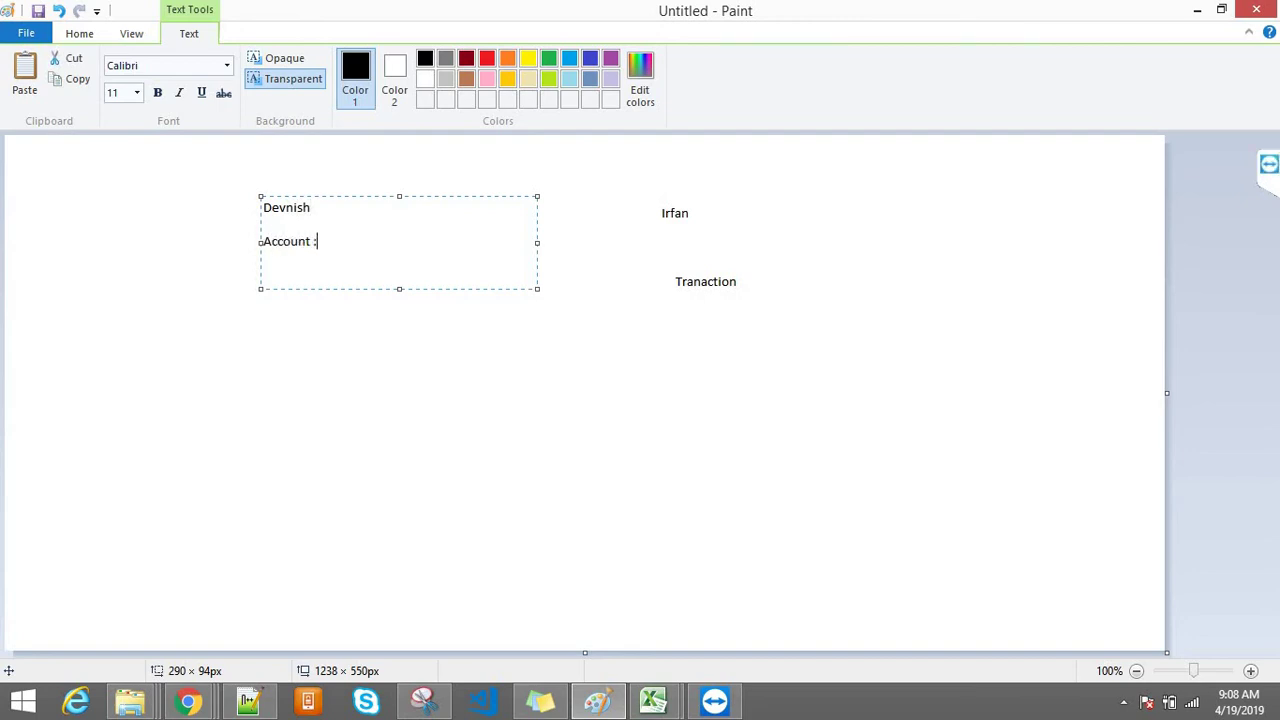
type(" Dev")
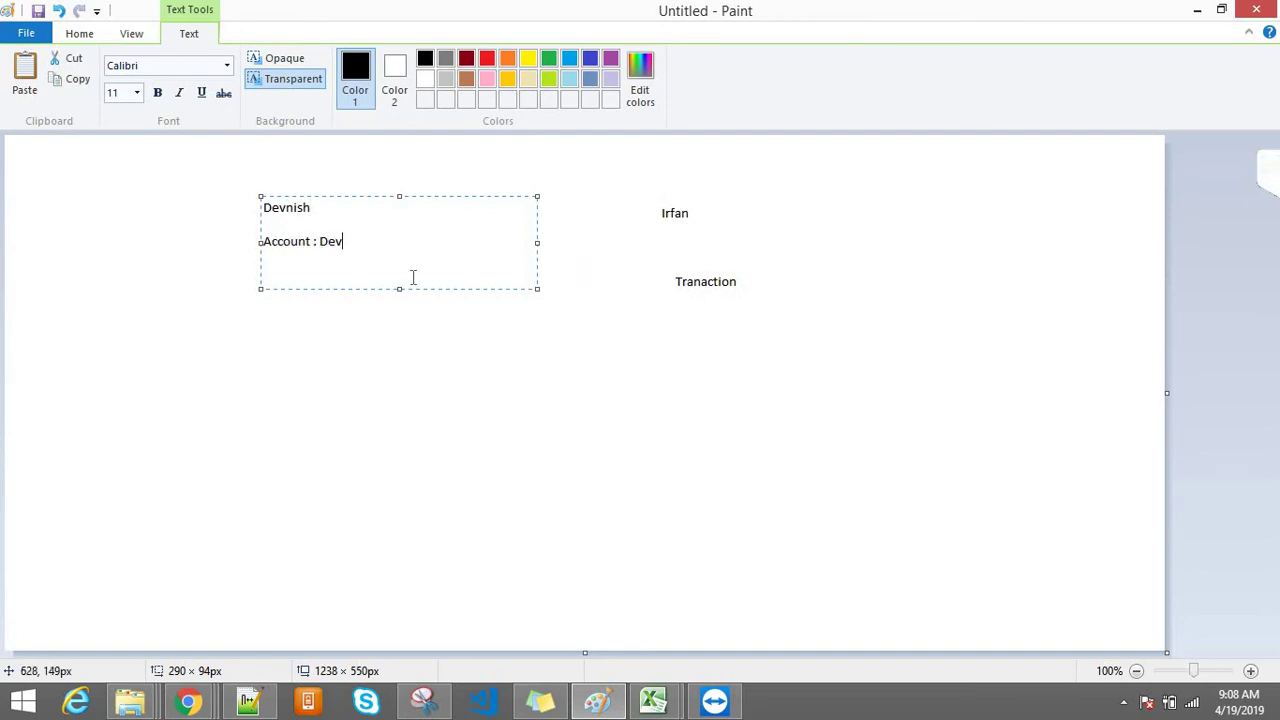
left_click(662, 214)
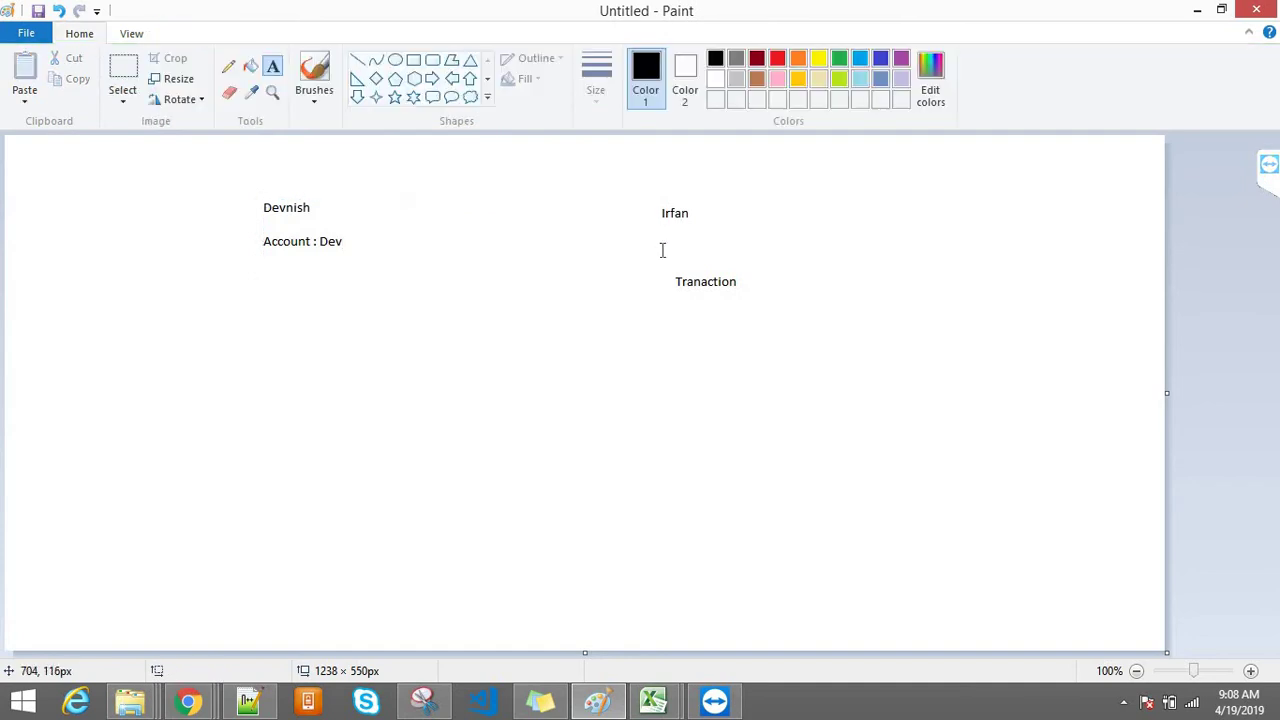
Step: Add 'Account : No Account' beneath the second user's name
left_click_drag(665, 234, 697, 246)
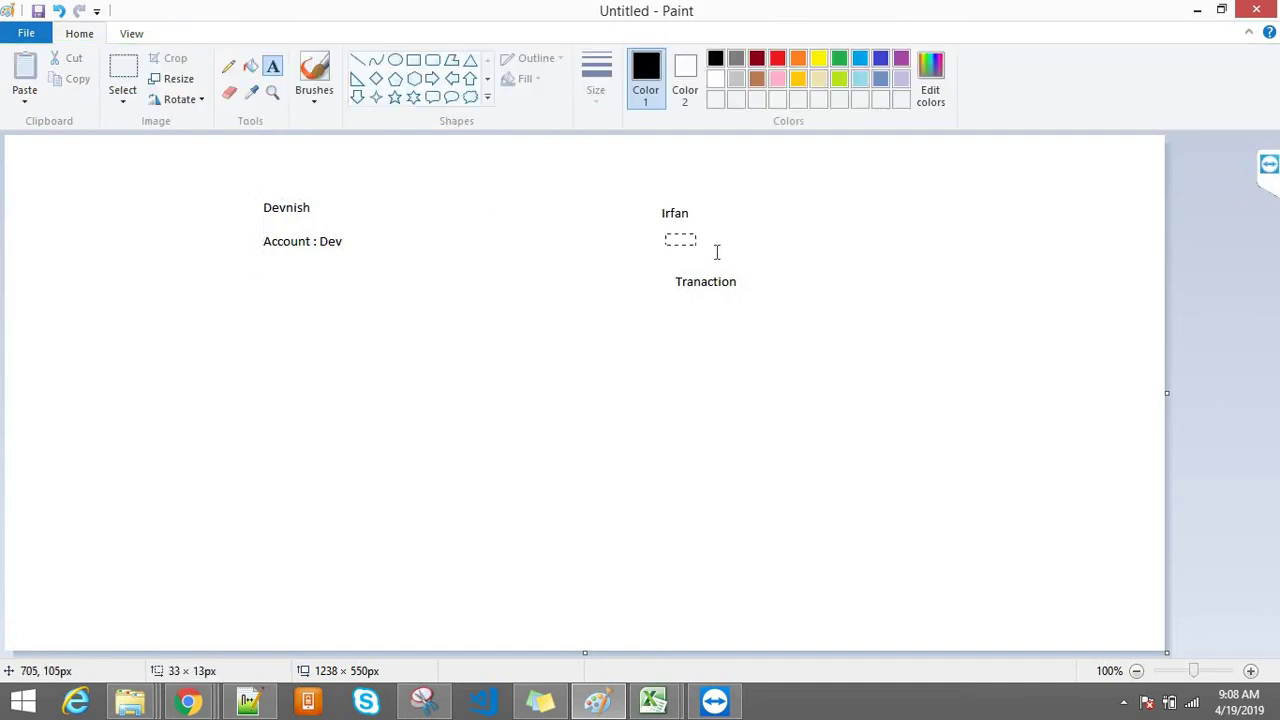
type("A")
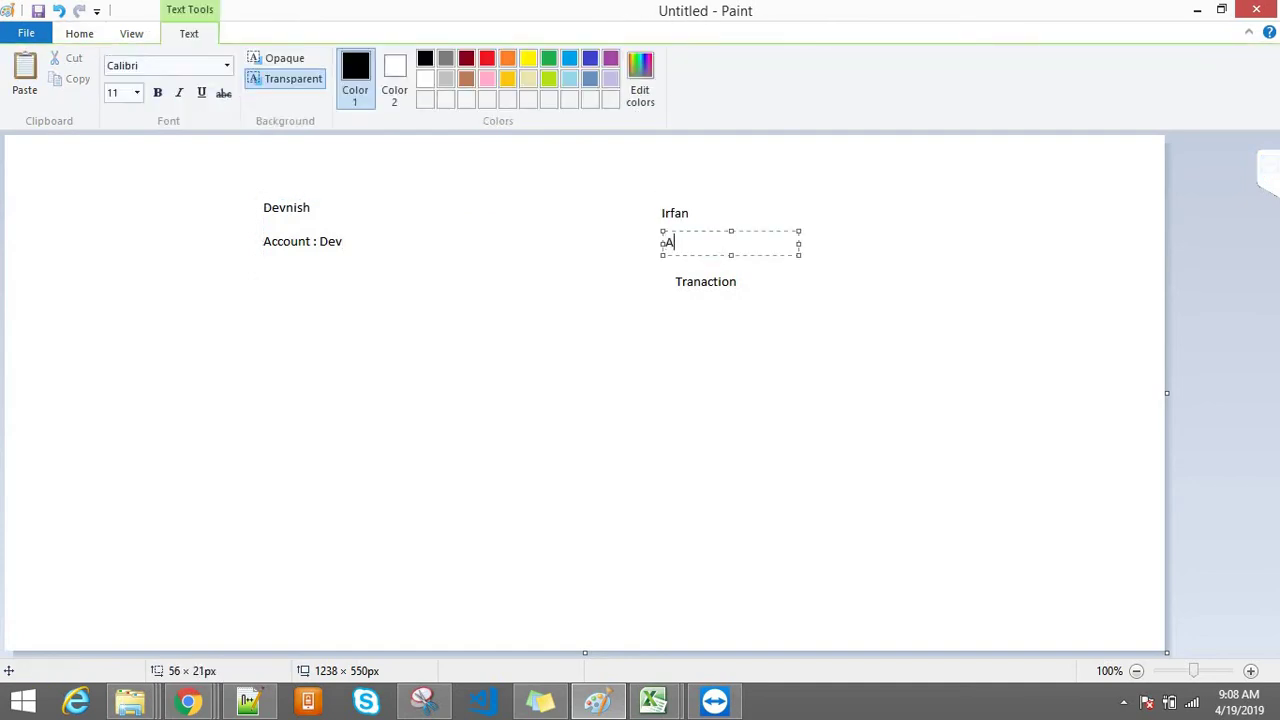
type("ccount : No Account")
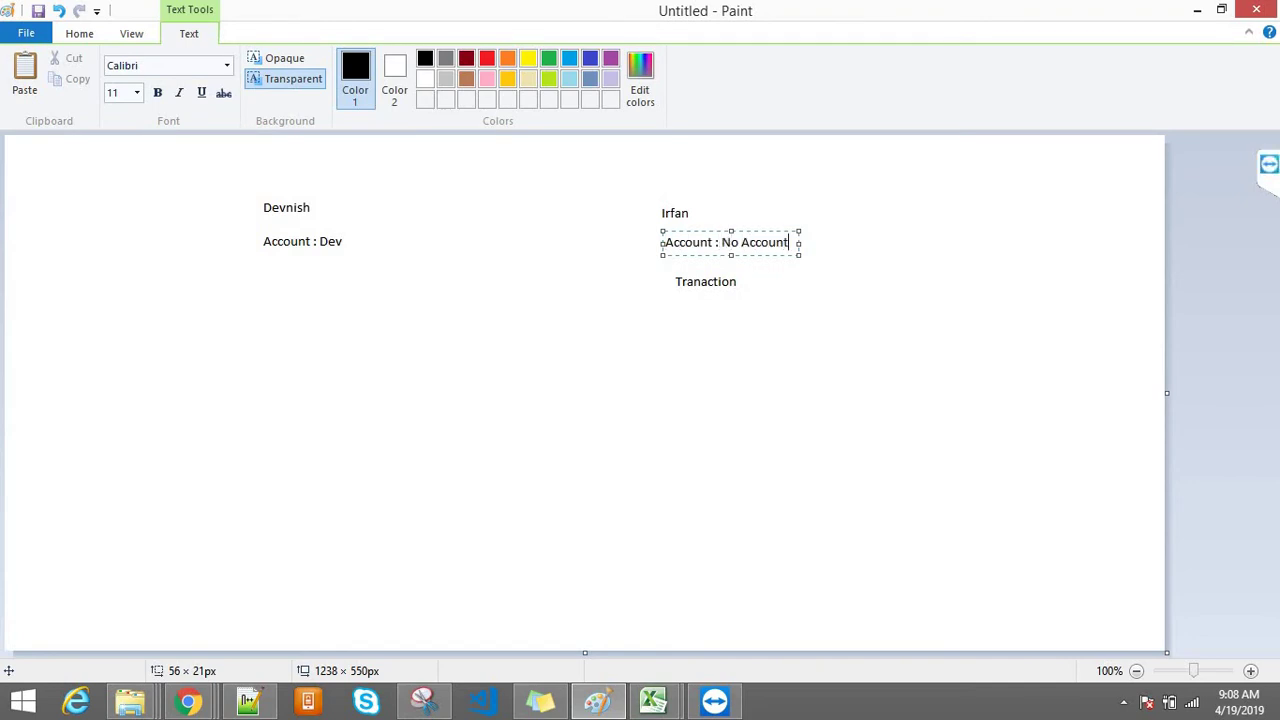
left_click(697, 311)
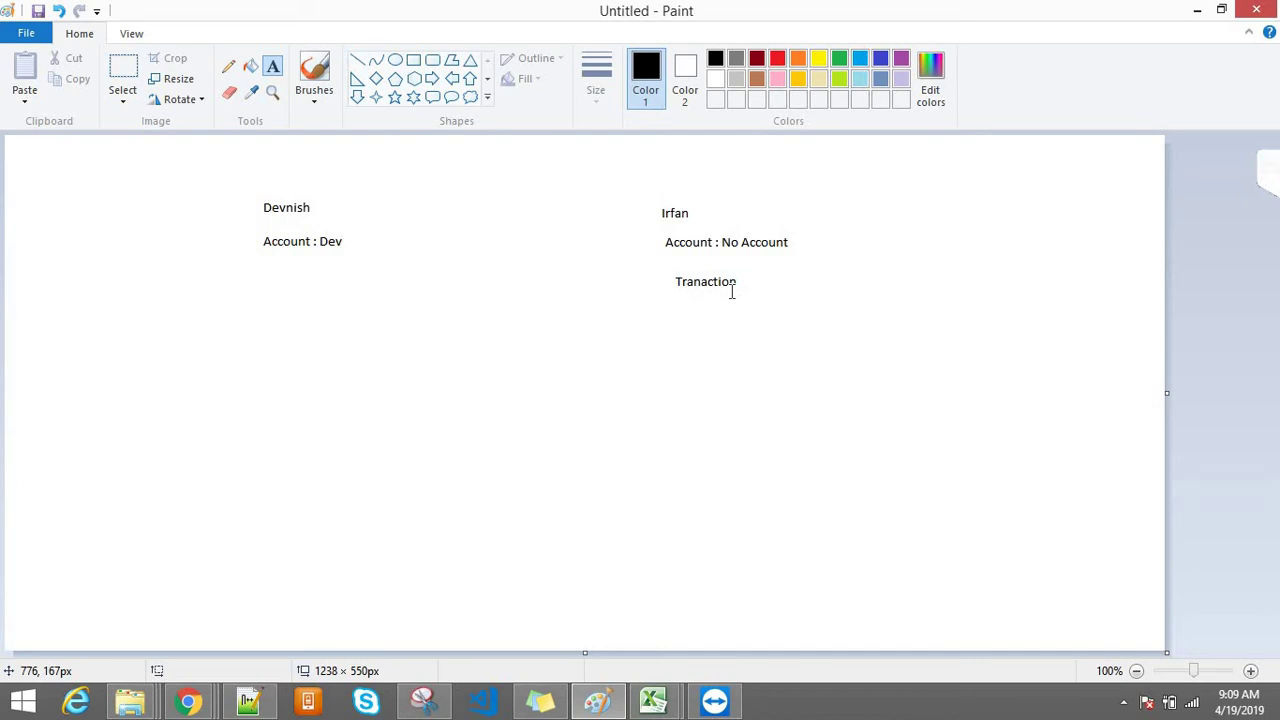
Step: Outline each user's notes while explaining, then return to the transaction 00007 window
left_click_drag(657, 194, 814, 263)
left_click_drag(829, 306, 833, 311)
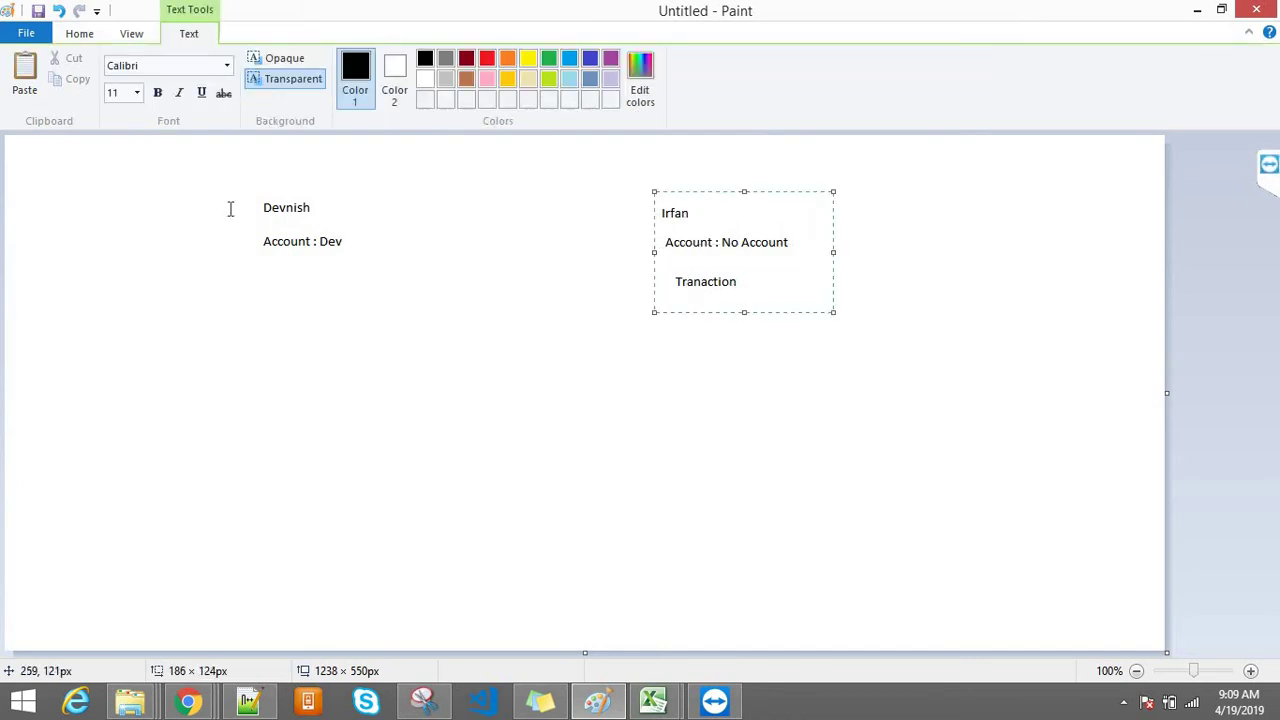
left_click_drag(227, 165, 385, 344)
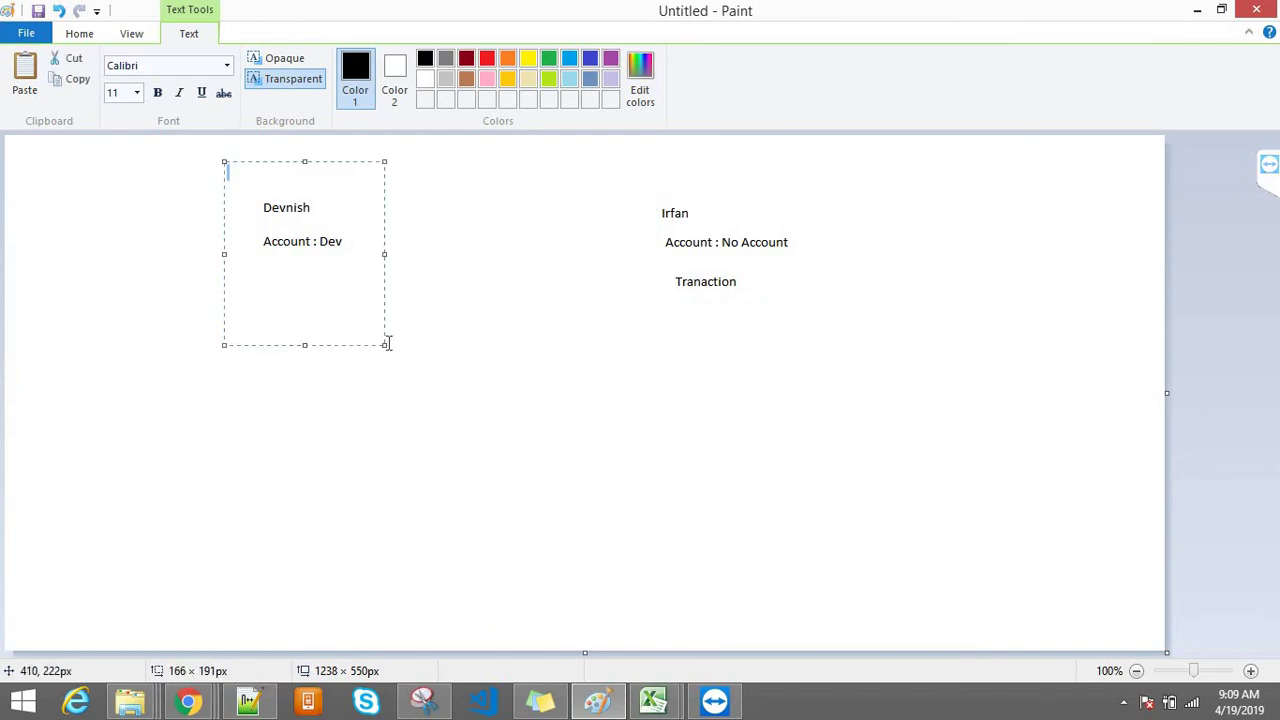
left_click(420, 363)
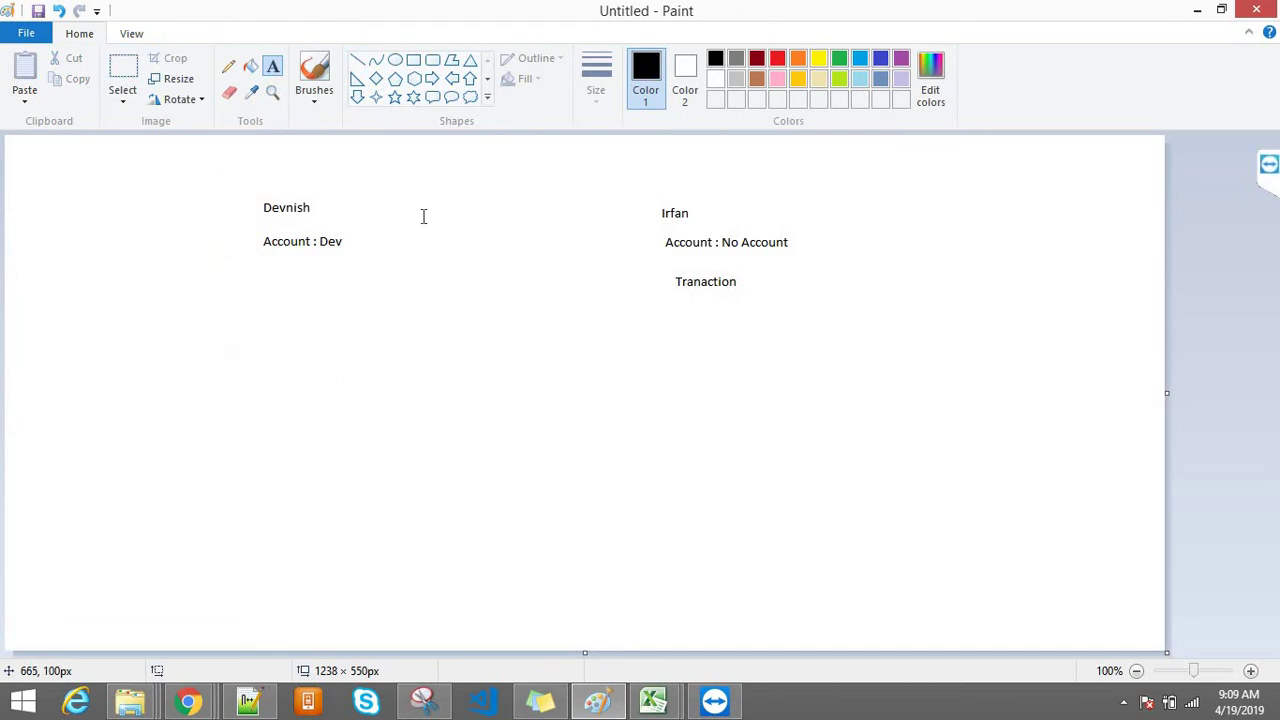
left_click_drag(649, 181, 884, 322)
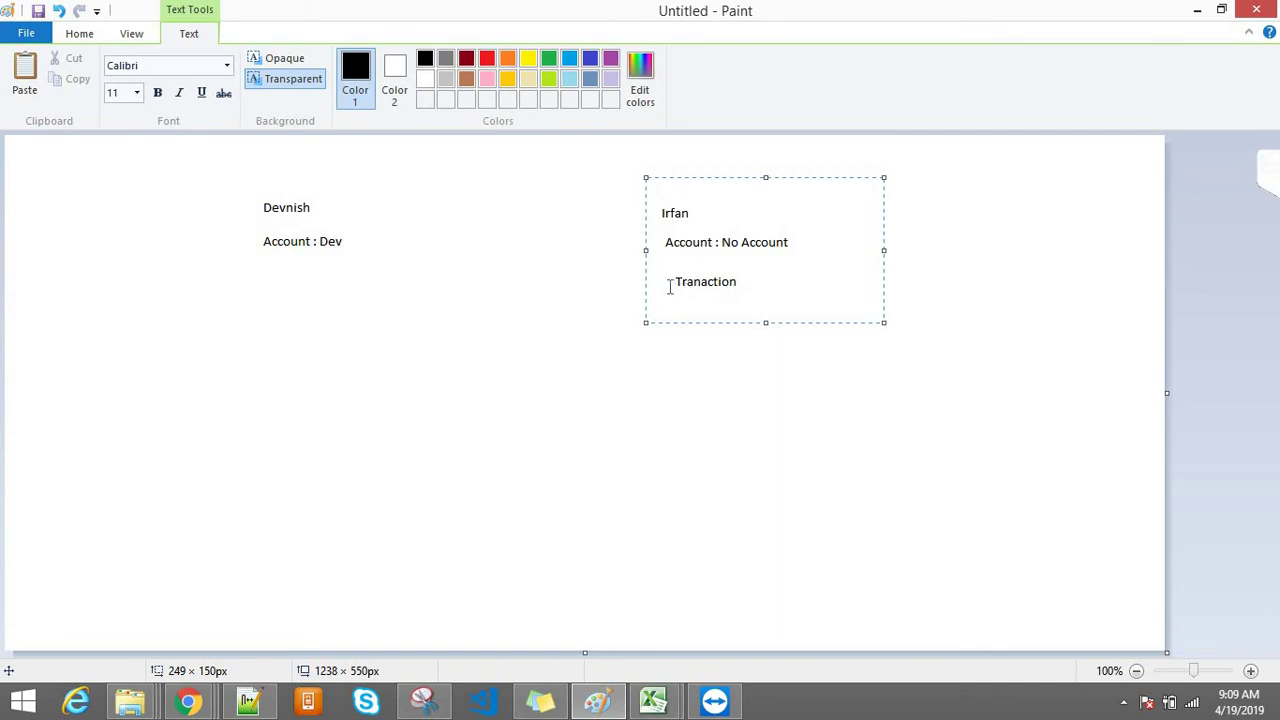
left_click_drag(239, 194, 435, 351)
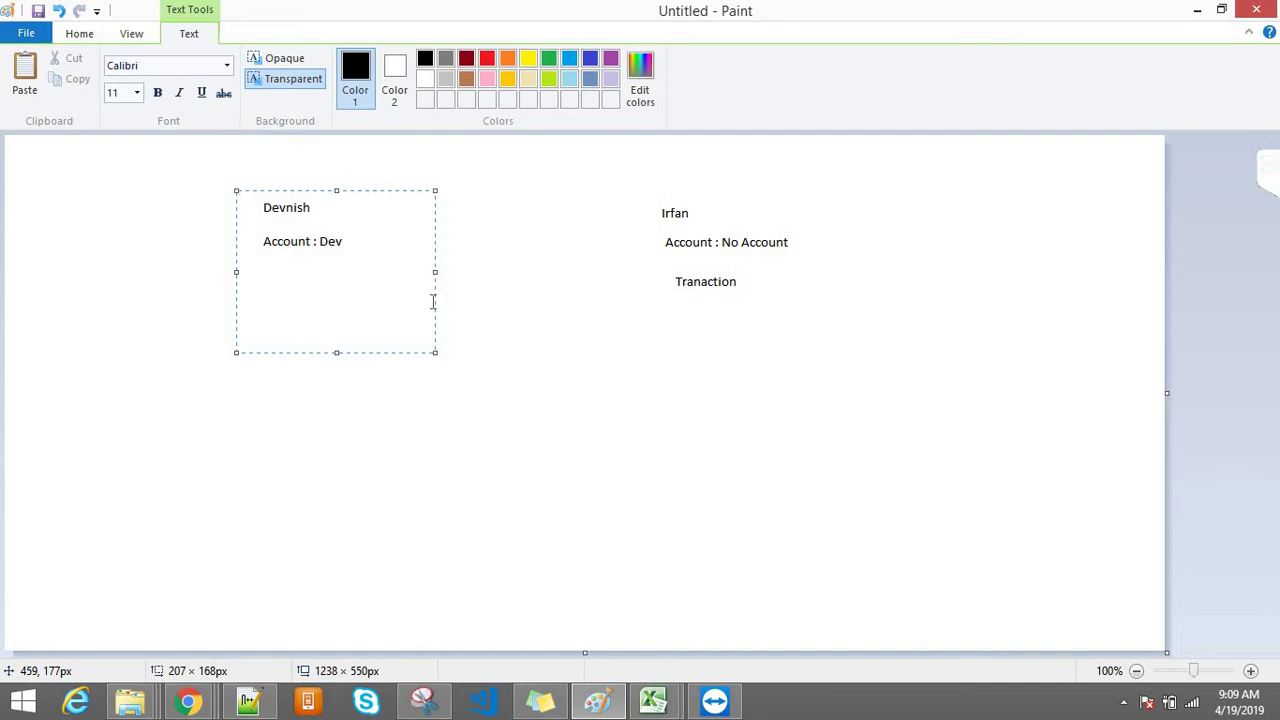
left_click(187, 702)
left_click(323, 600)
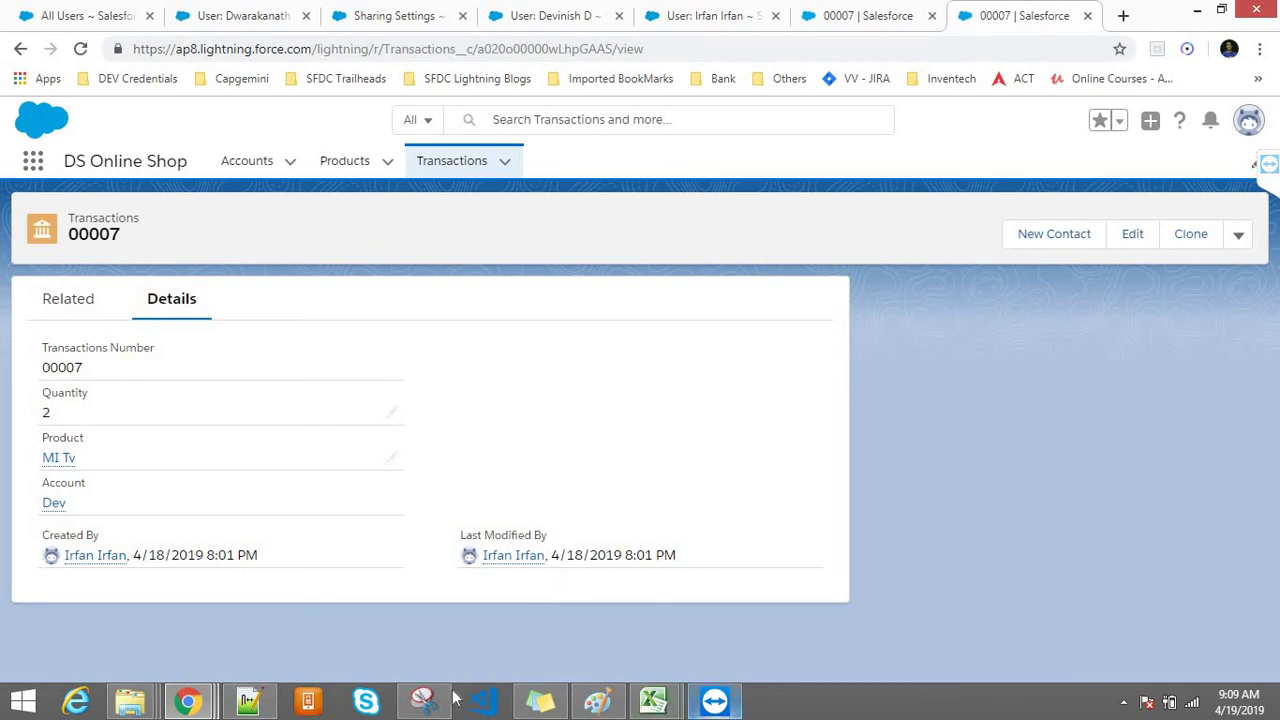
Step: Switch between the 00007 and incognito windows, then close the New Transactions form unsaved
mouse_move(187, 702)
left_click(486, 608)
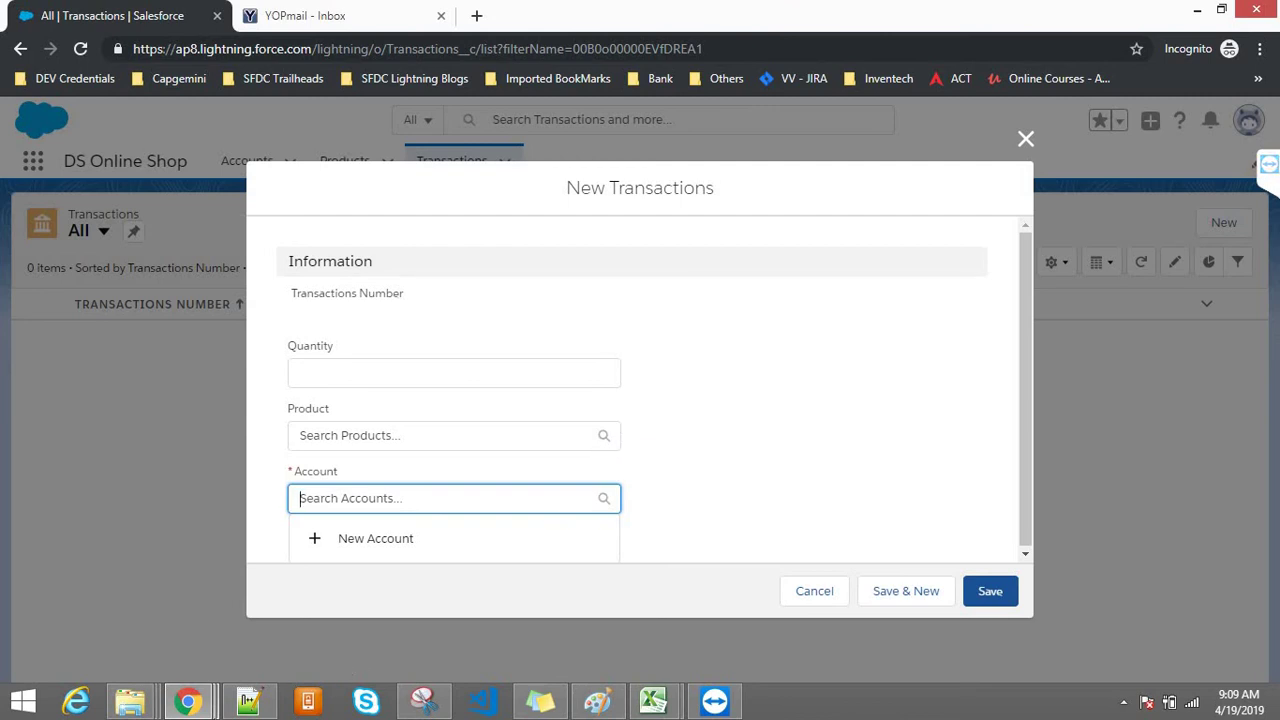
left_click(187, 700)
left_click(325, 606)
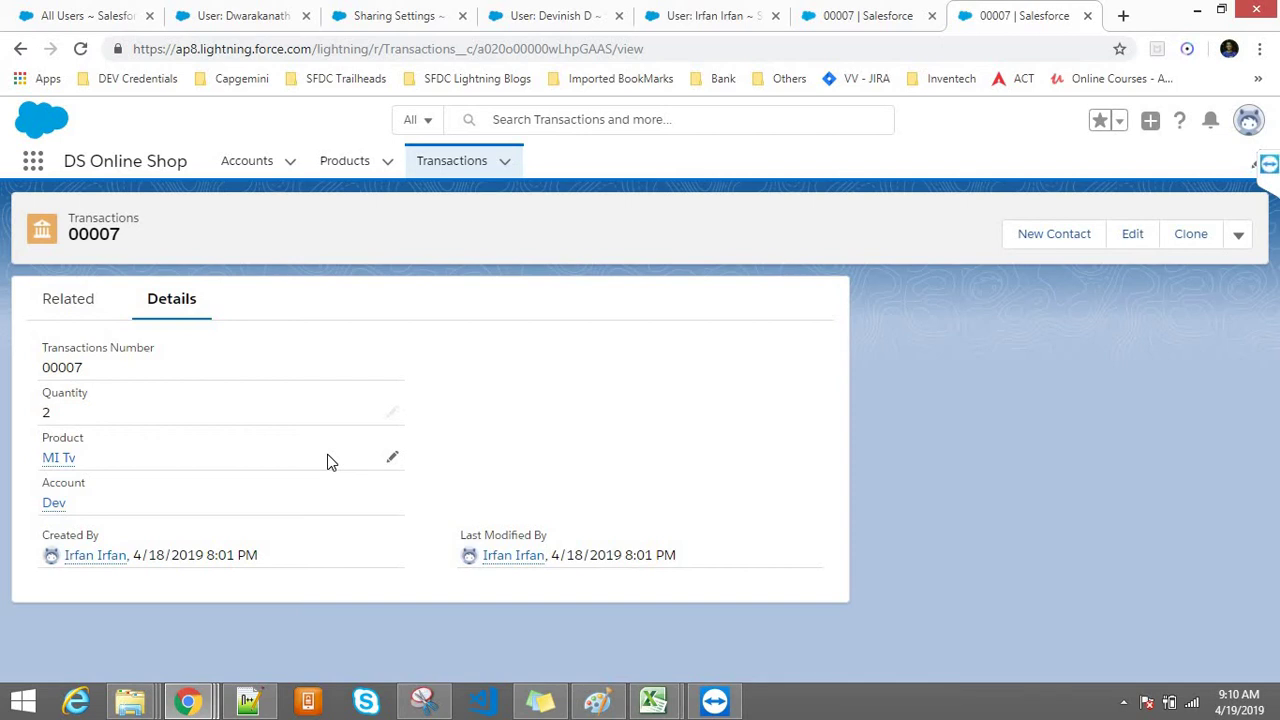
left_click(187, 700)
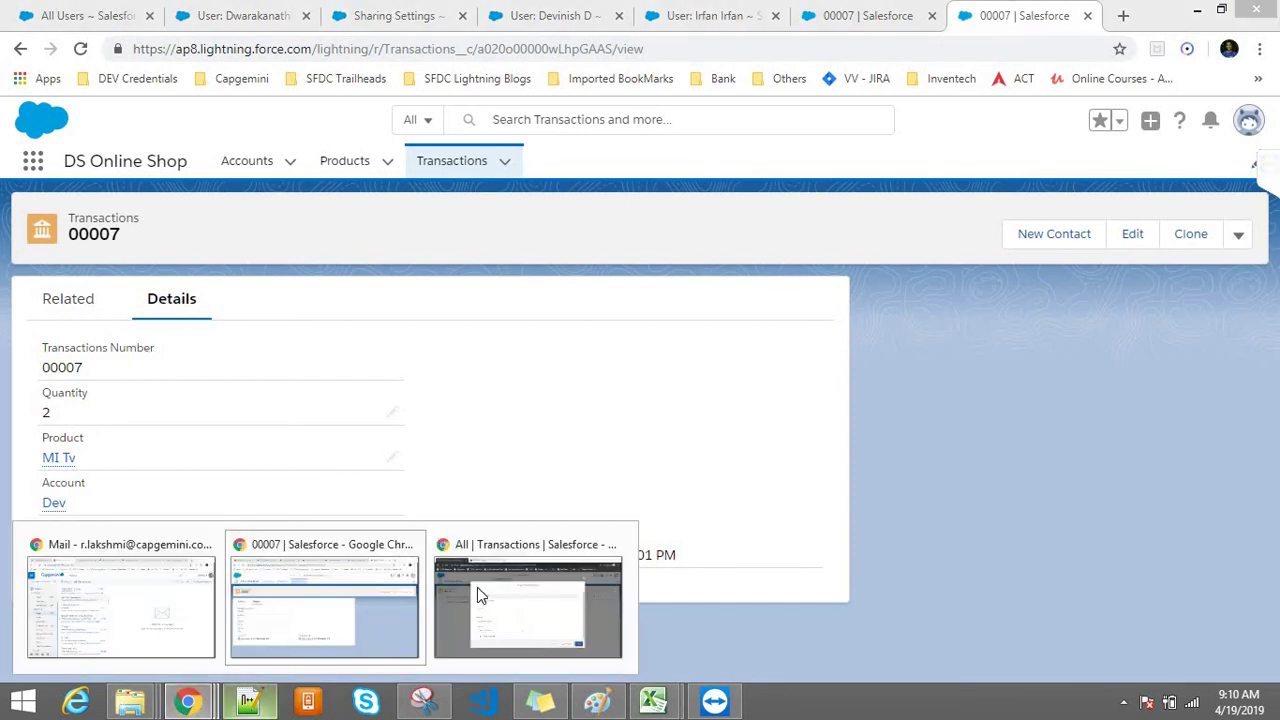
left_click(500, 606)
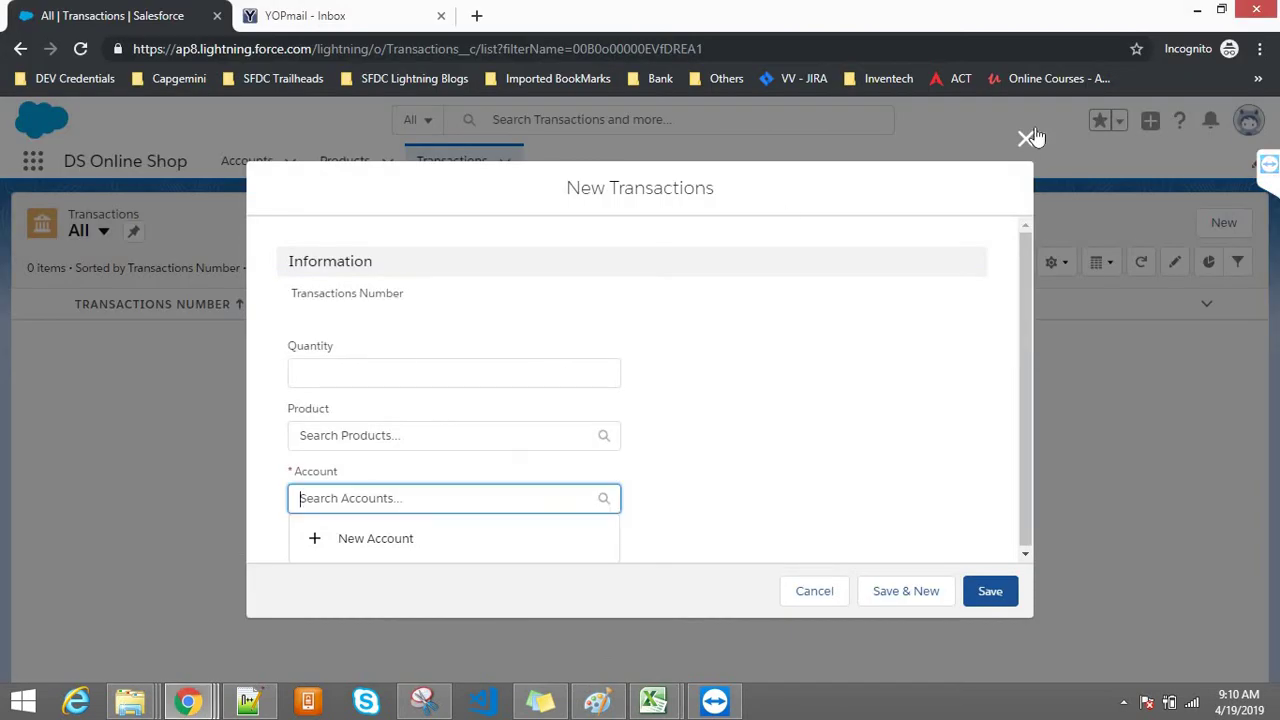
left_click(1028, 137)
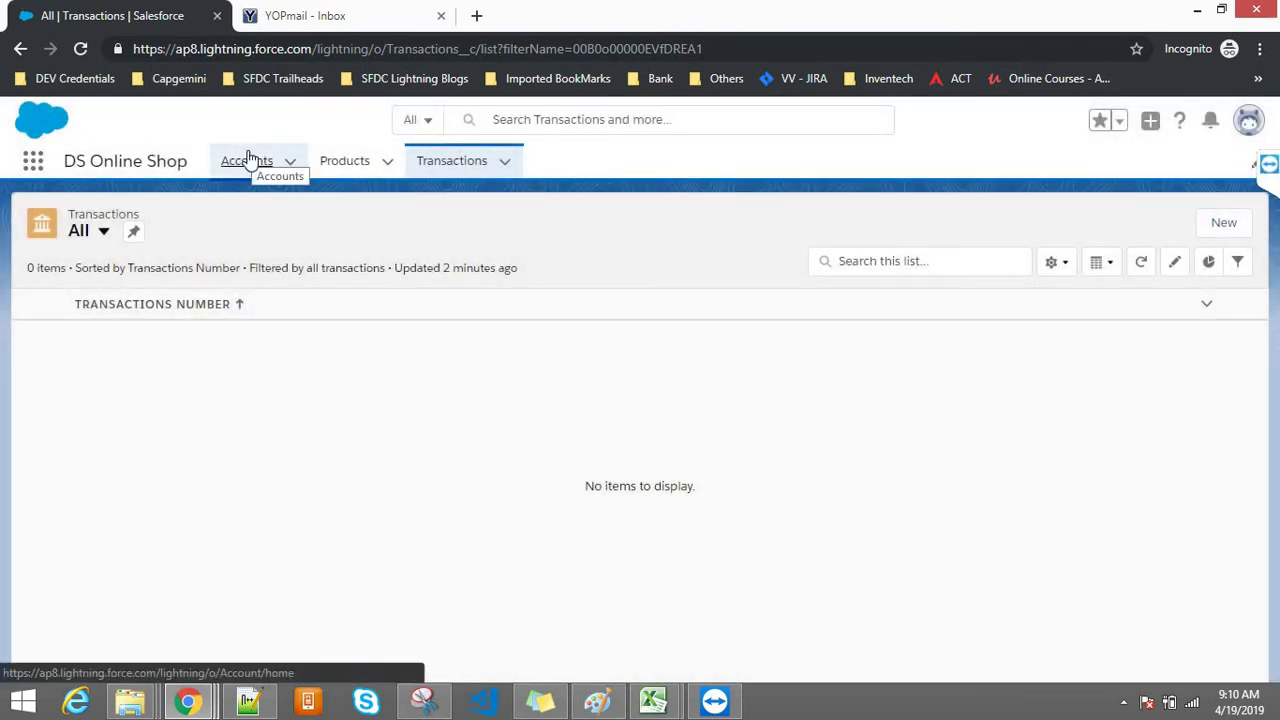
Step: Switch the Accounts list to the All Accounts view
left_click(248, 160)
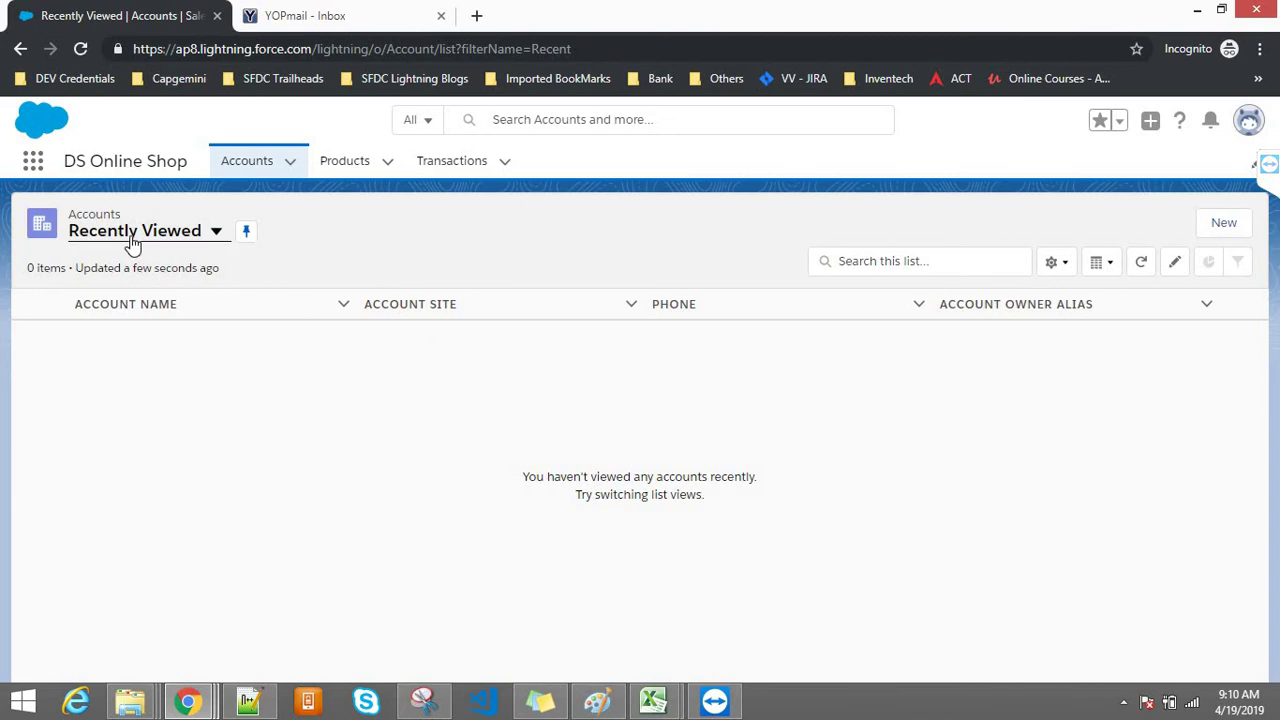
left_click(133, 245)
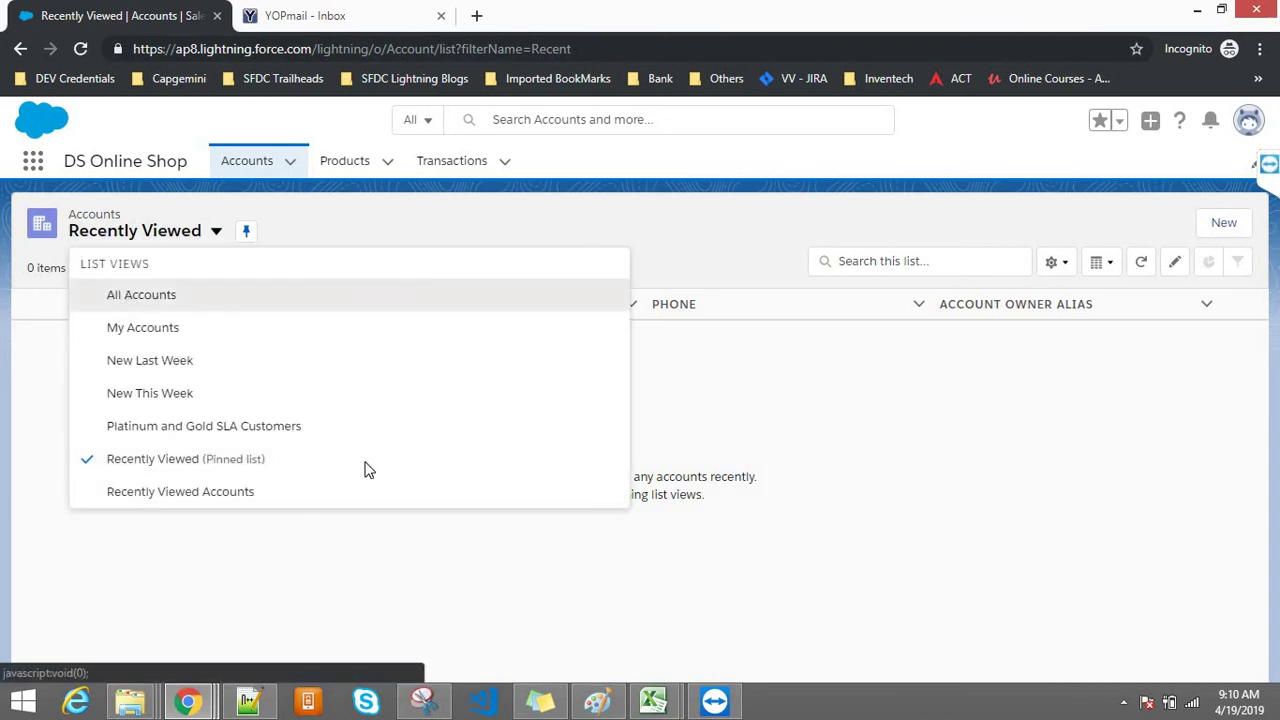
key("Return")
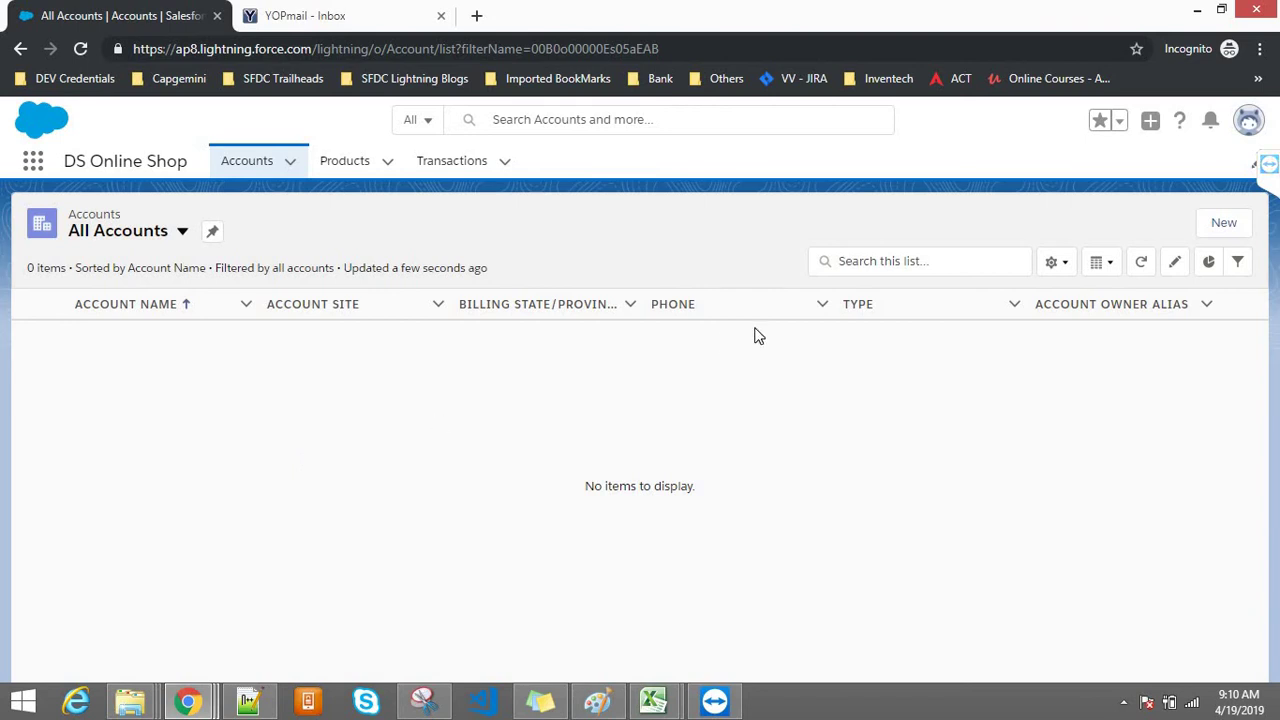
Step: Begin a new account rated Hot, named with the second user's first name
left_click(1240, 222)
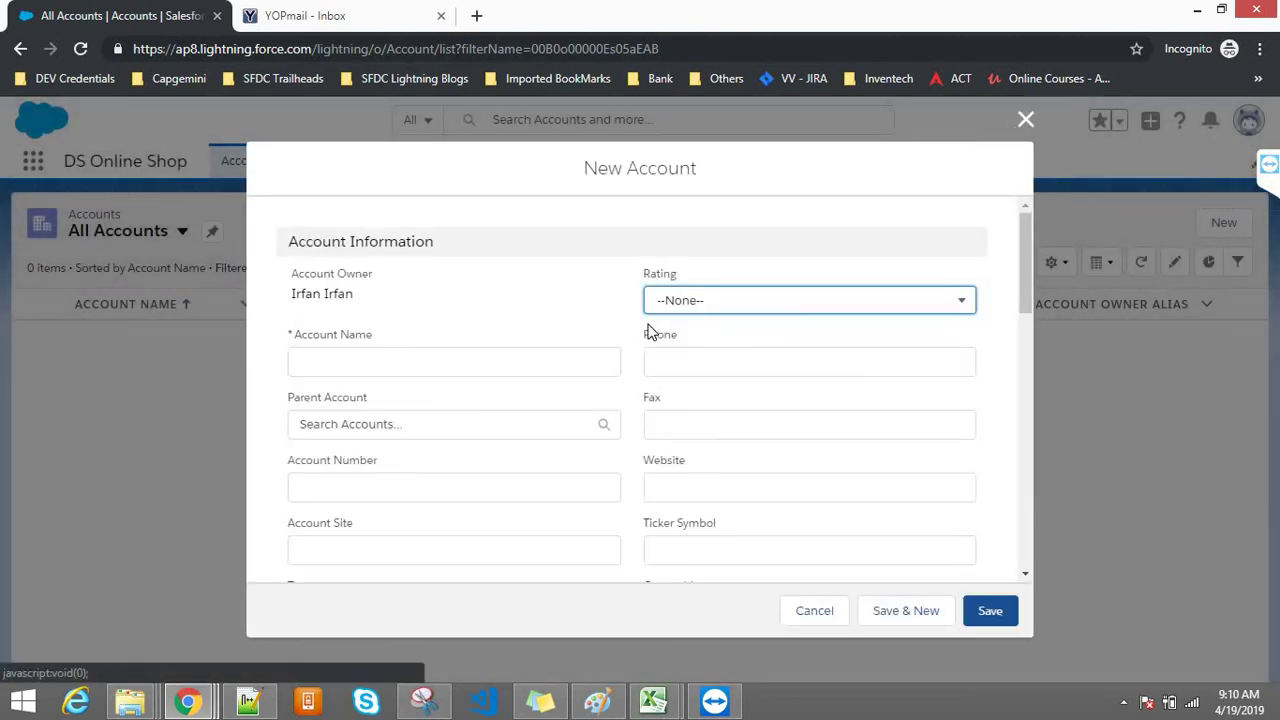
left_click(675, 305)
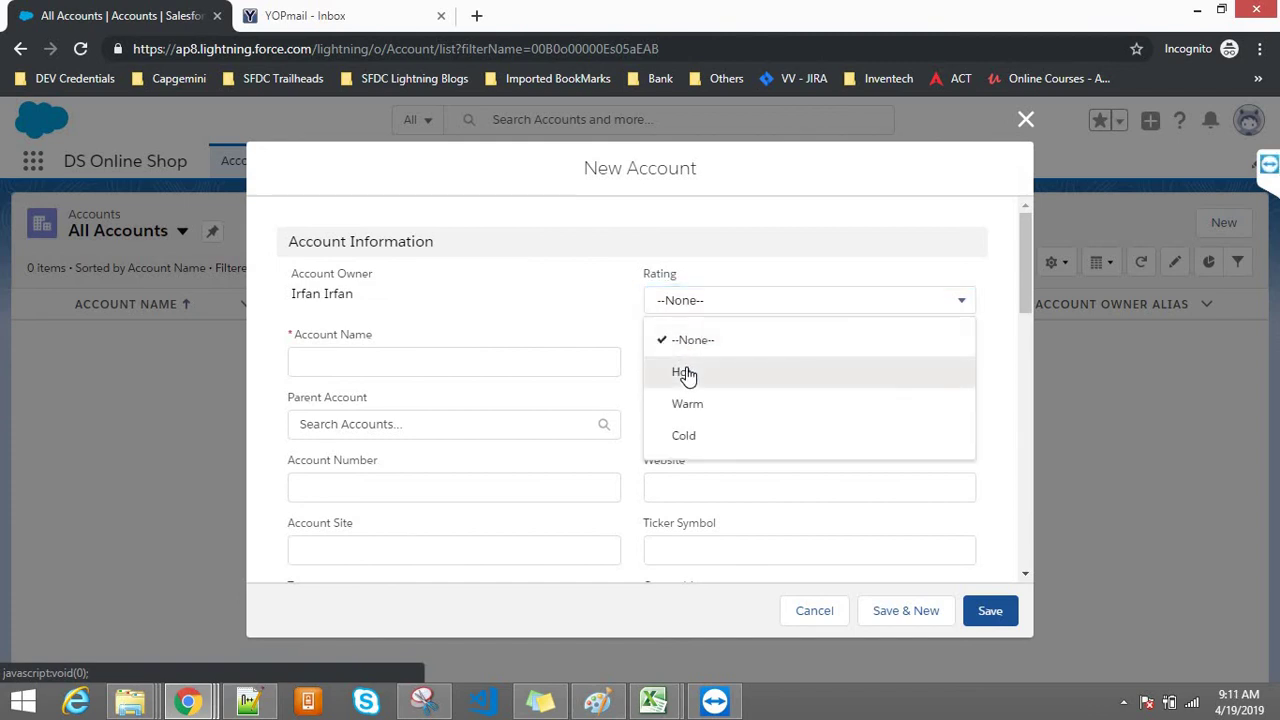
left_click(685, 372)
left_click(393, 372)
type("Ir")
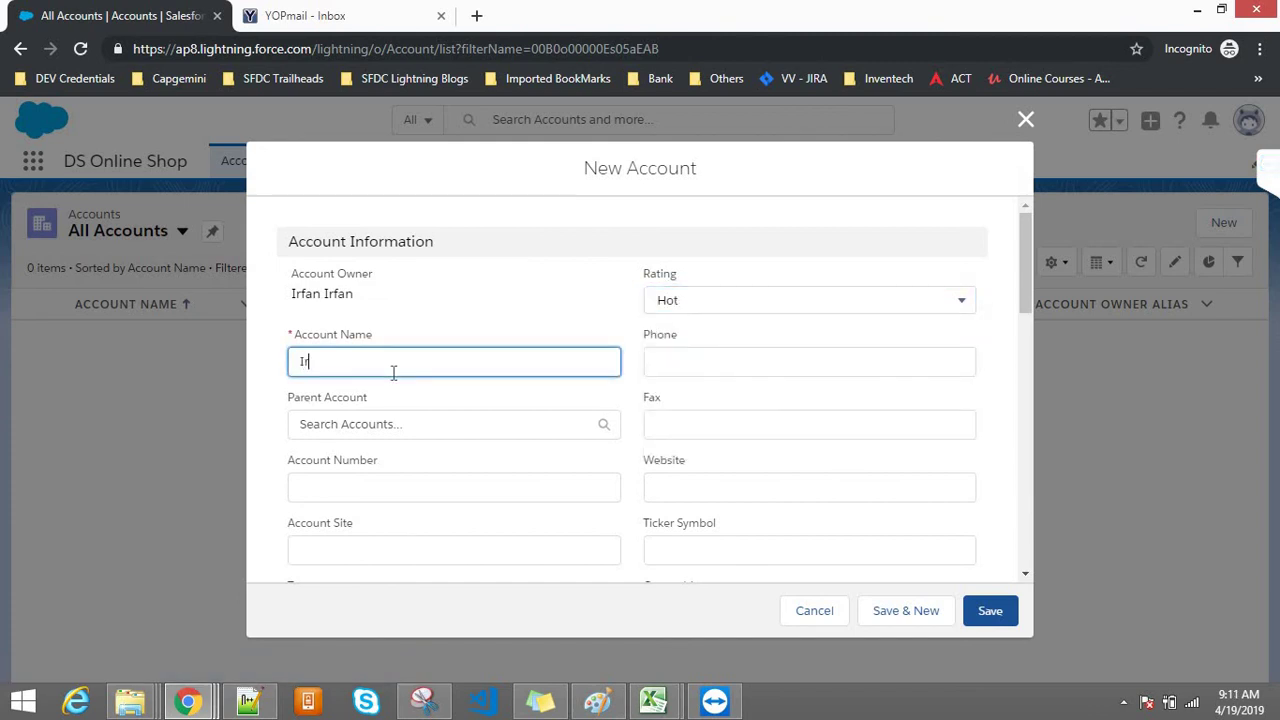
type("fan")
key("BackSpace")
Step: Correct the account name, dismiss the parent account suggestions, and save the account
type("A")
key("BackSpace")
key("BackSpace")
left_click(326, 435)
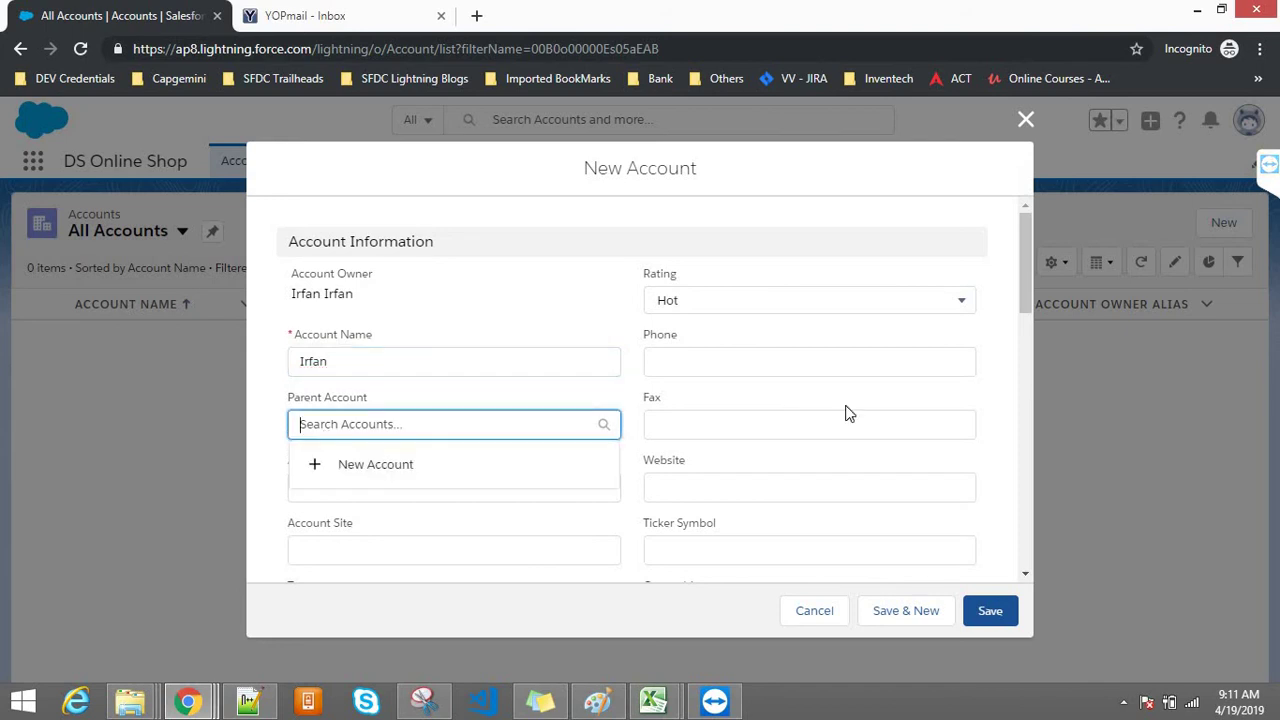
left_click(805, 400)
left_click(990, 611)
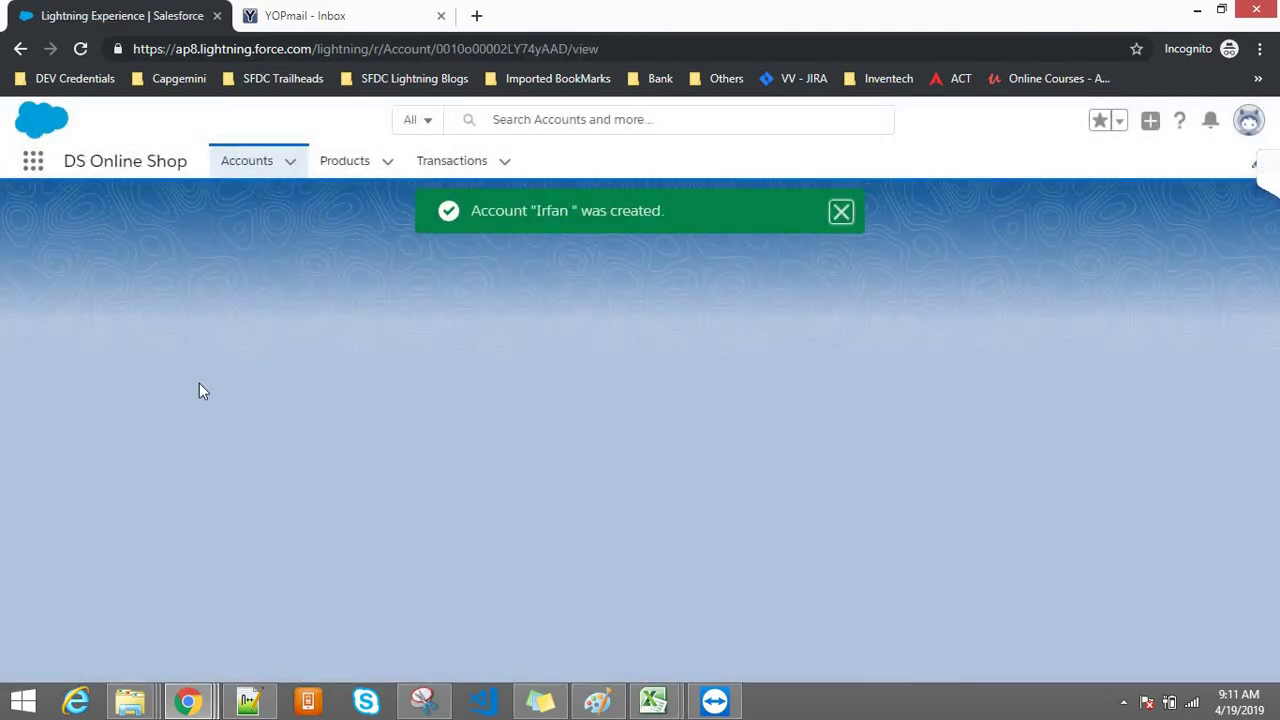
mouse_move(188, 700)
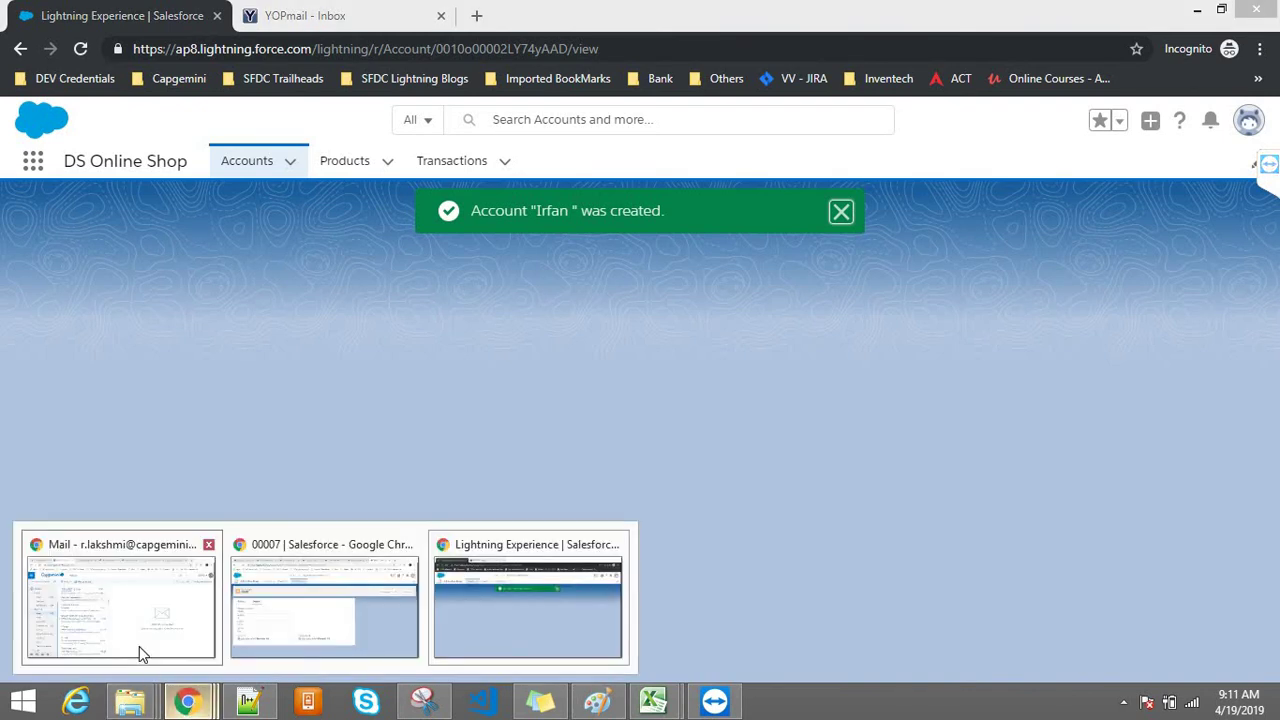
left_click(140, 652)
Step: Return to the main window showing transaction record 00007
left_click(362, 593)
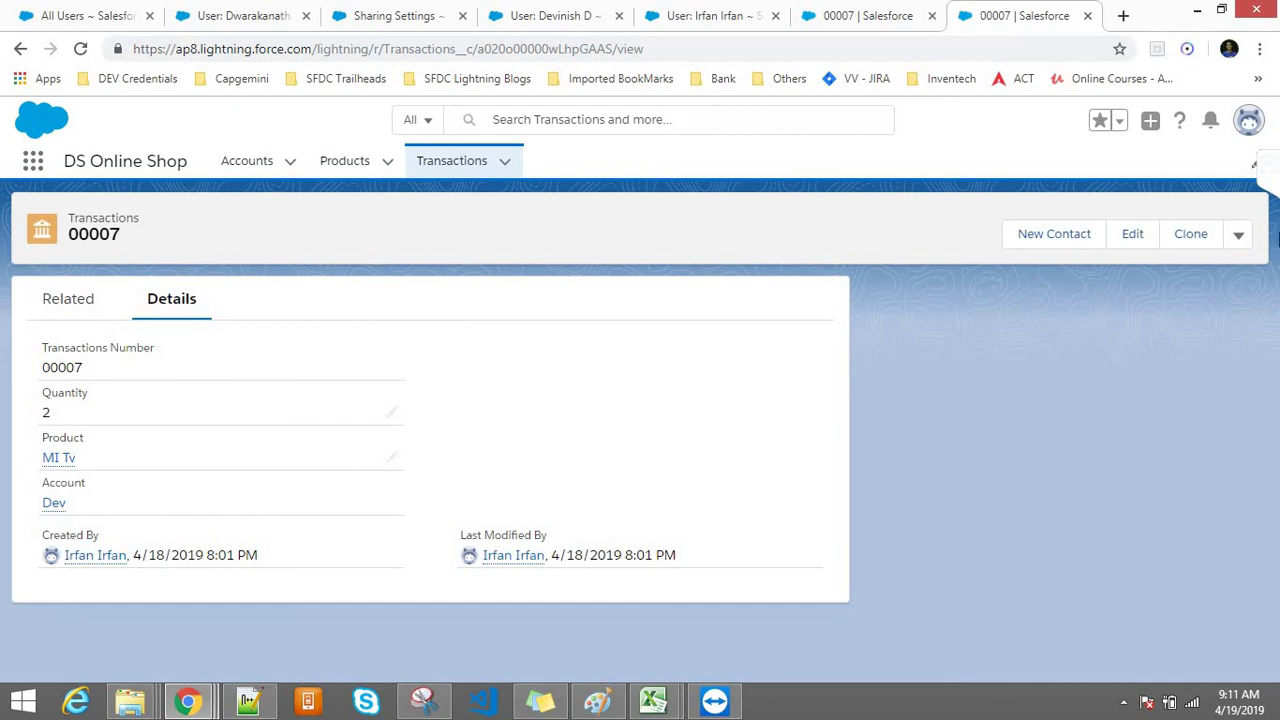
left_click(1238, 243)
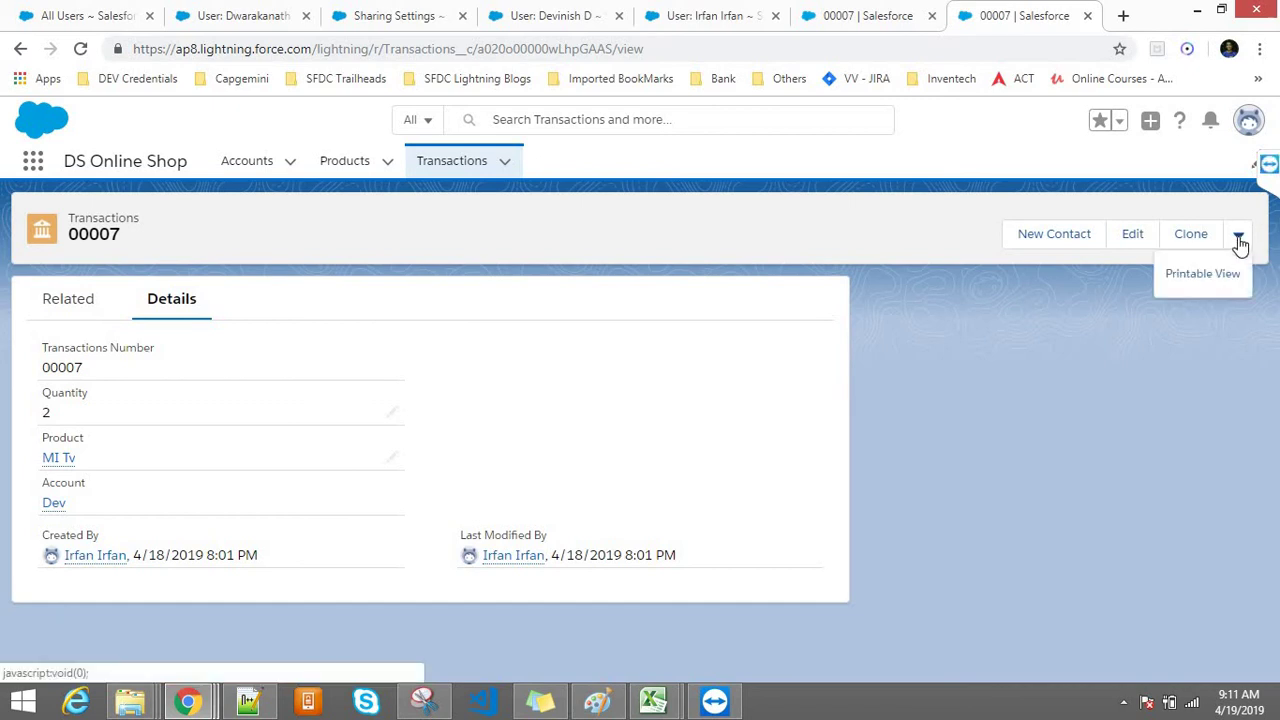
left_click(1138, 383)
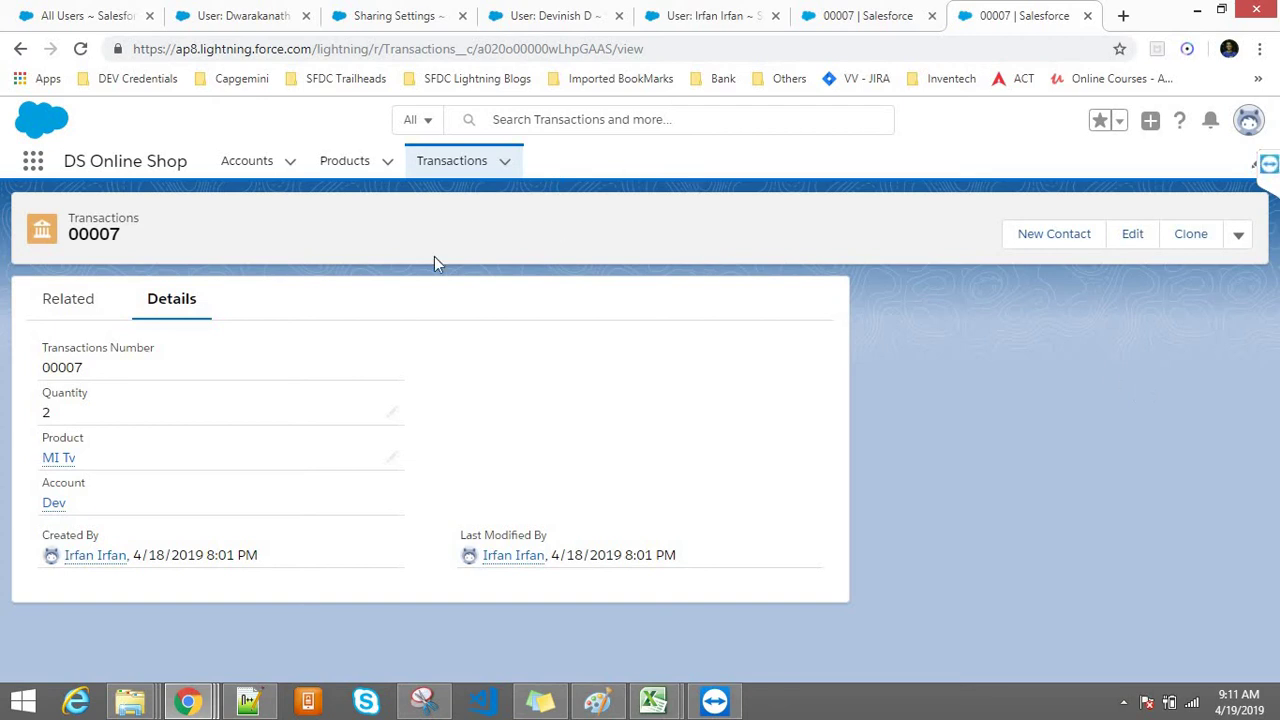
Step: Open the Accounts list, confirm the logged-in user, and refresh the list
left_click(238, 160)
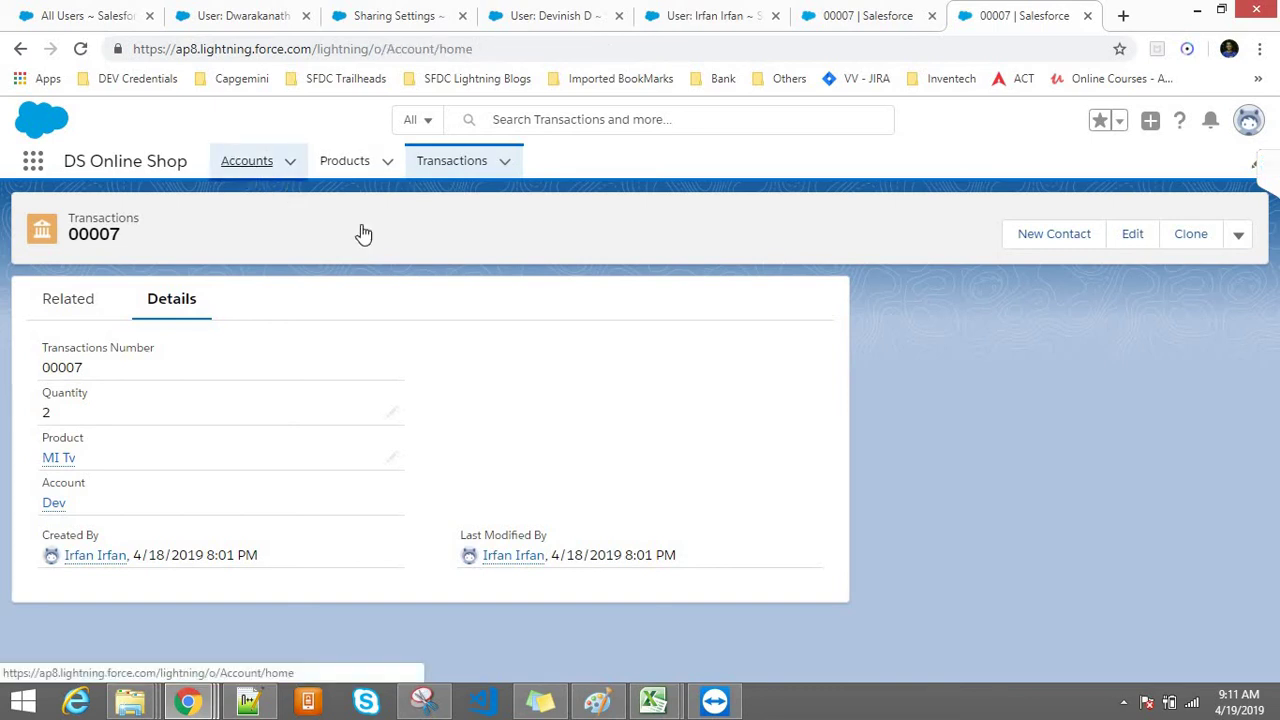
left_click(1240, 122)
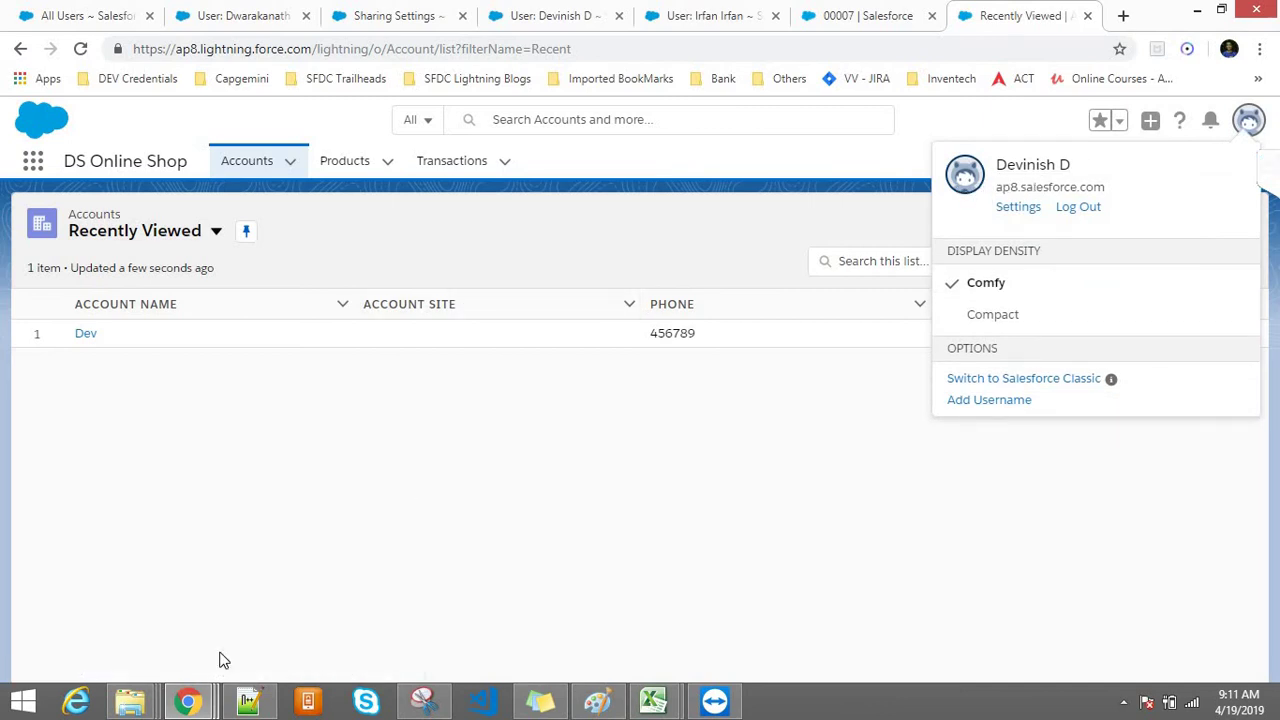
mouse_move(197, 700)
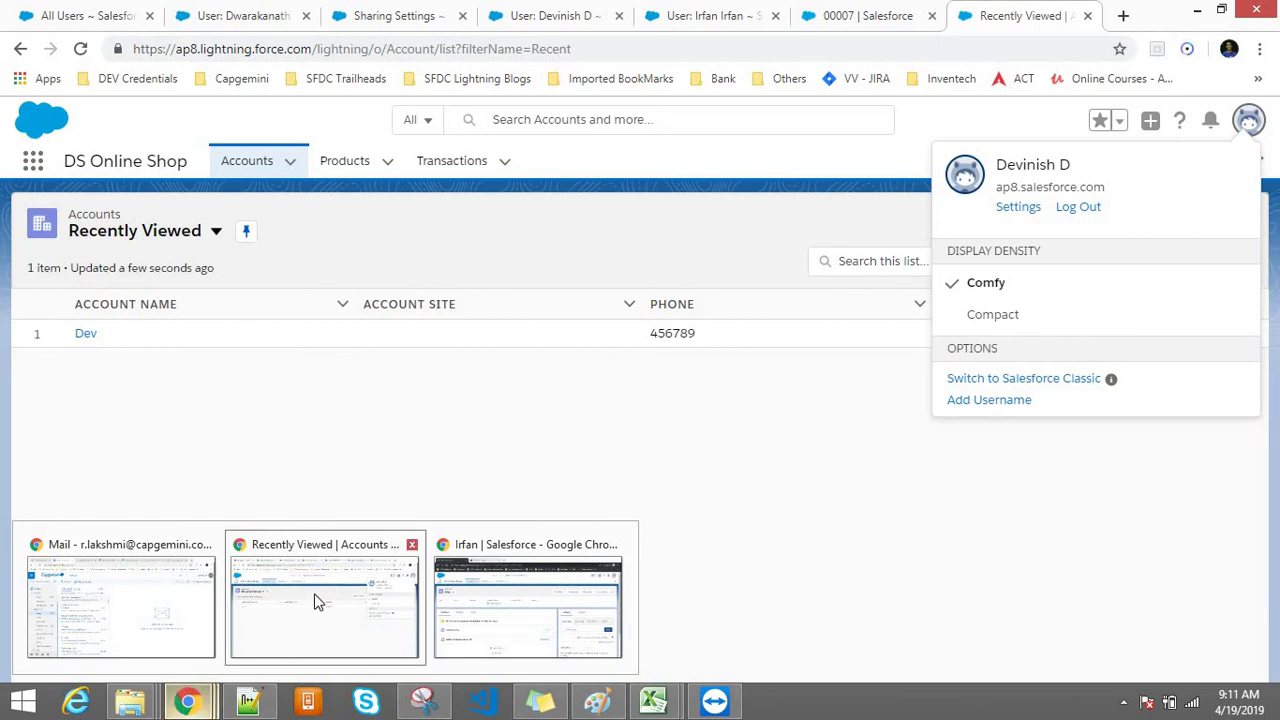
mouse_move(490, 597)
left_click(654, 460)
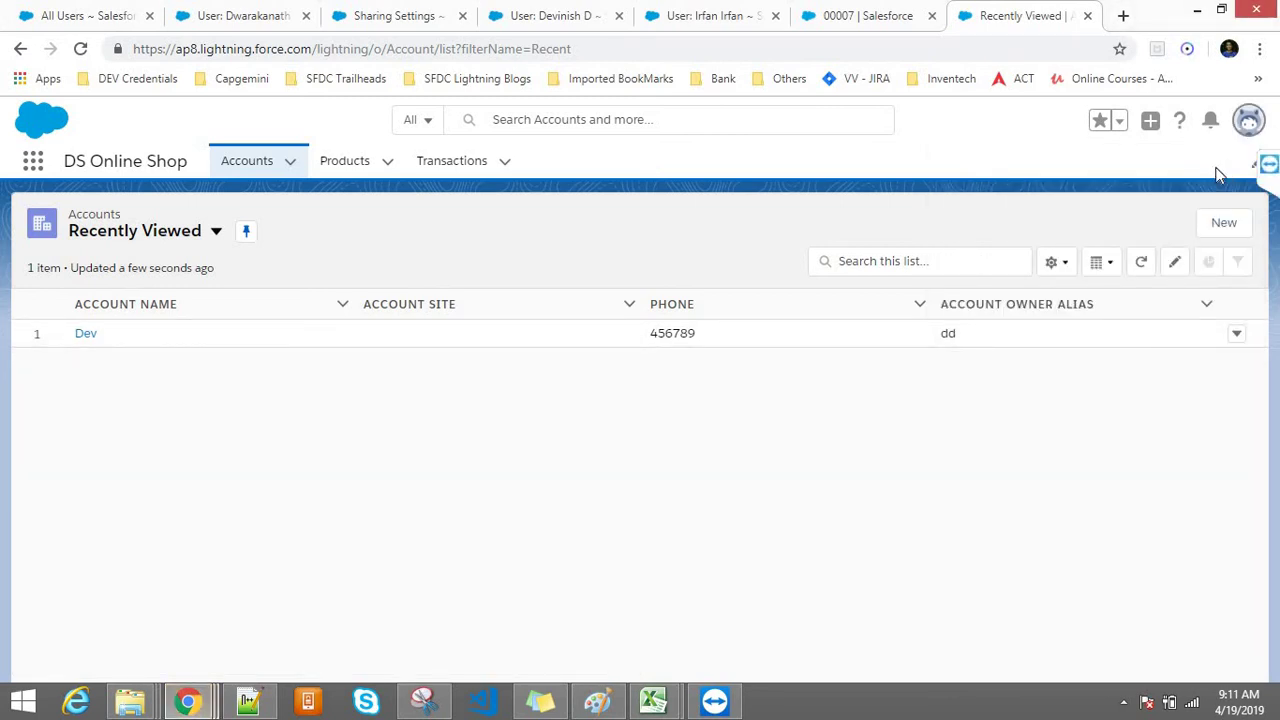
left_click(1243, 134)
left_click(750, 213)
left_click(233, 163)
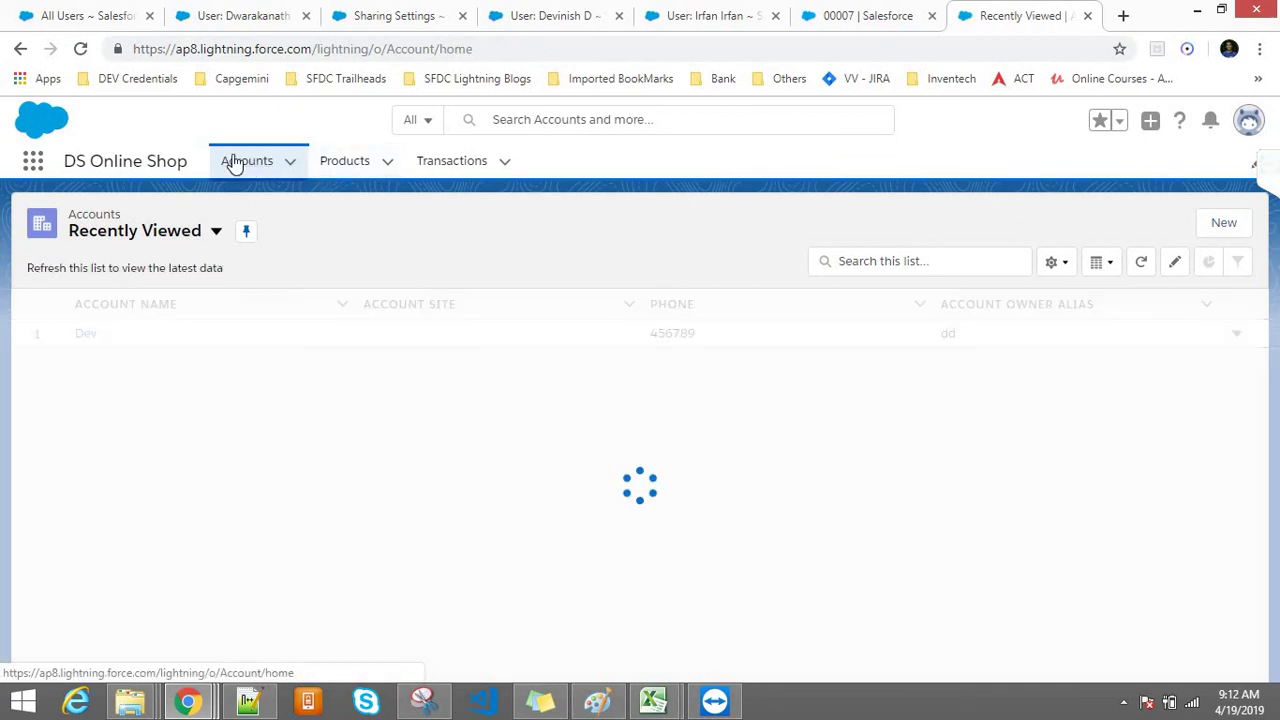
Step: Under All Accounts, rename the Dev account to the user's first name and save it
left_click(143, 233)
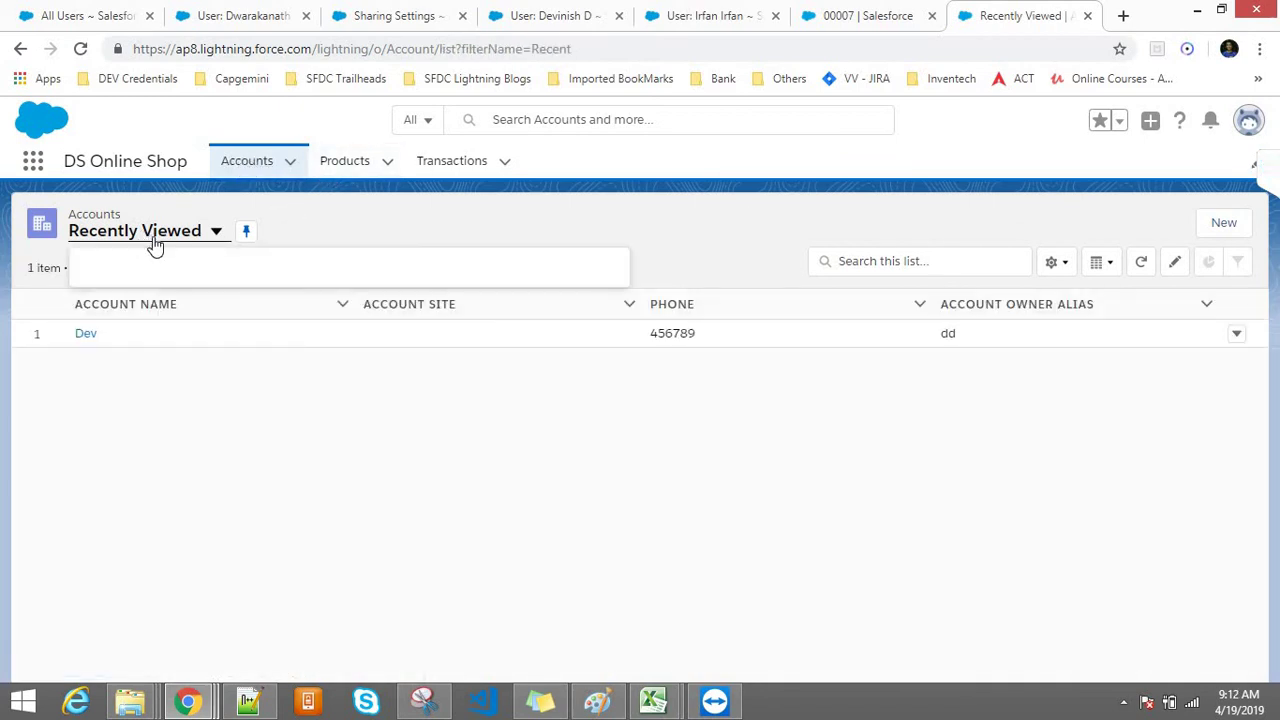
left_click(132, 298)
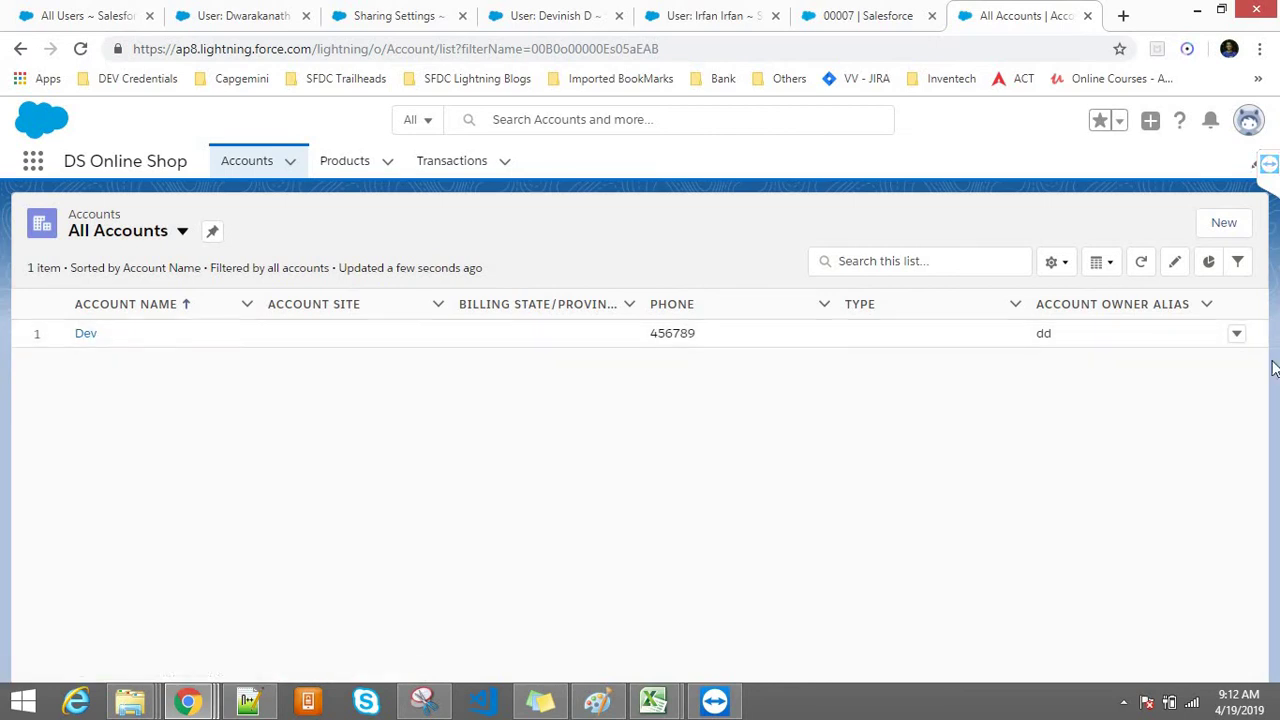
left_click(1236, 336)
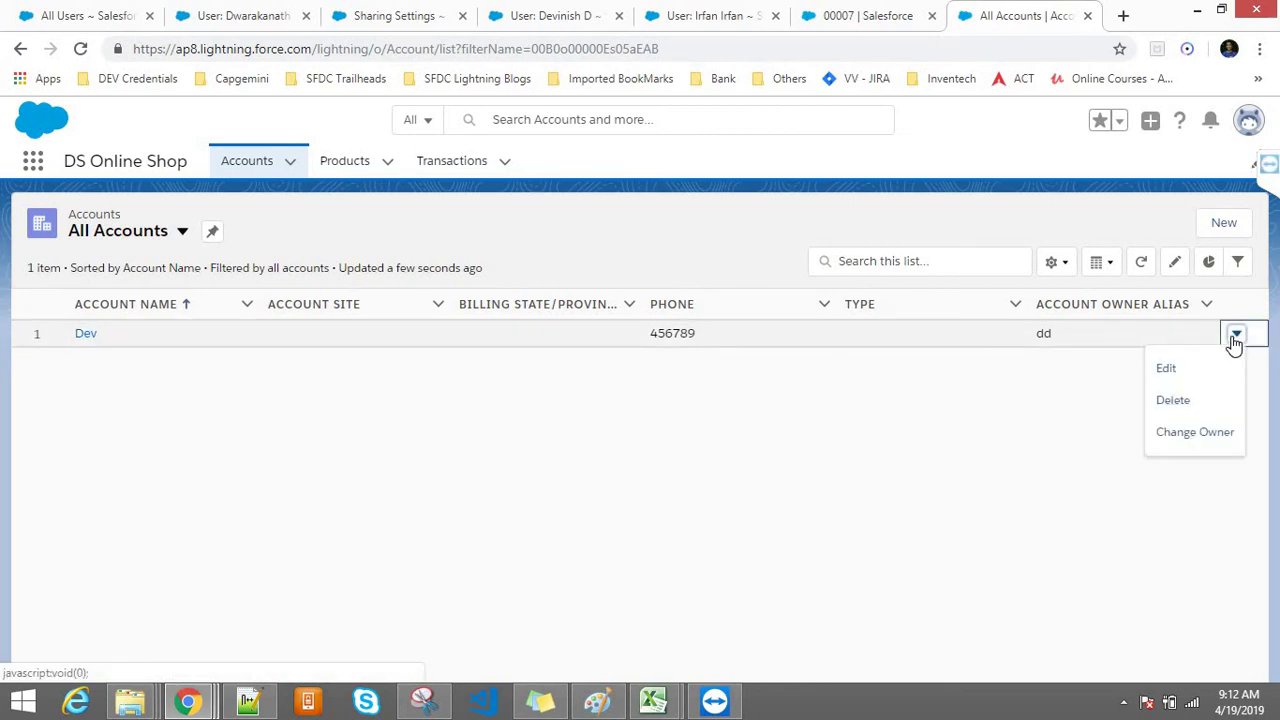
left_click(1161, 367)
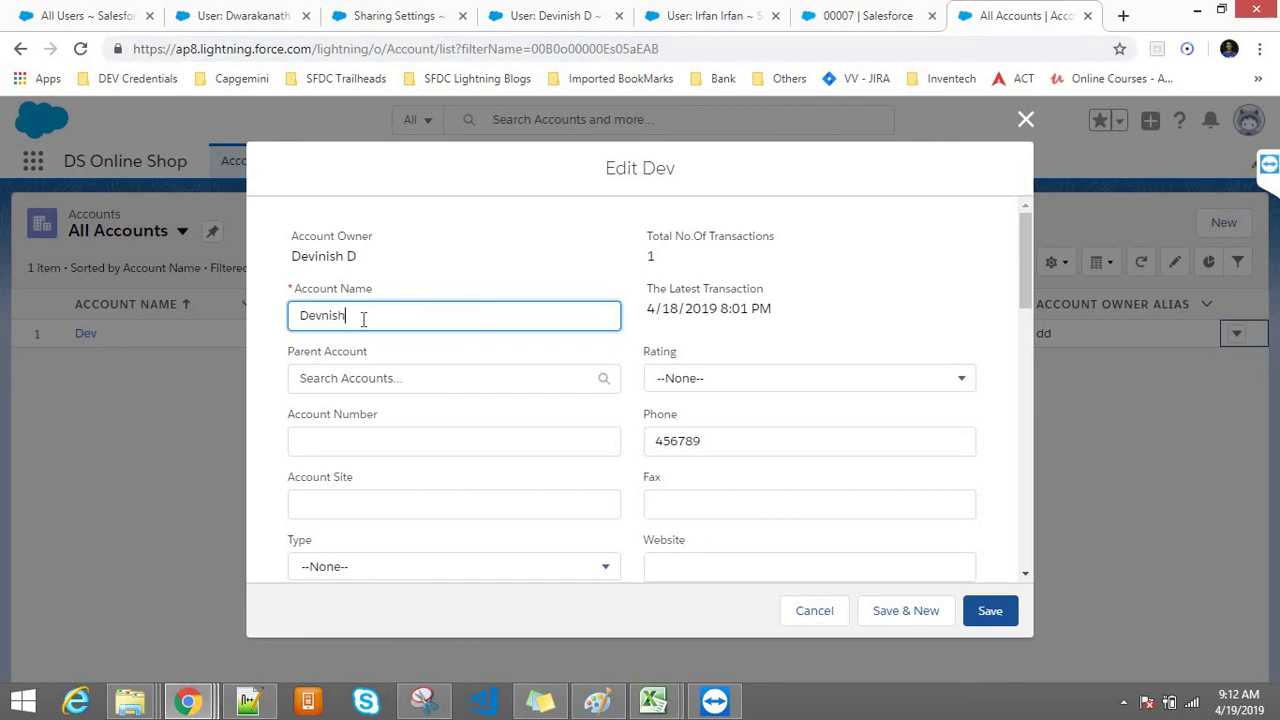
left_click(977, 612)
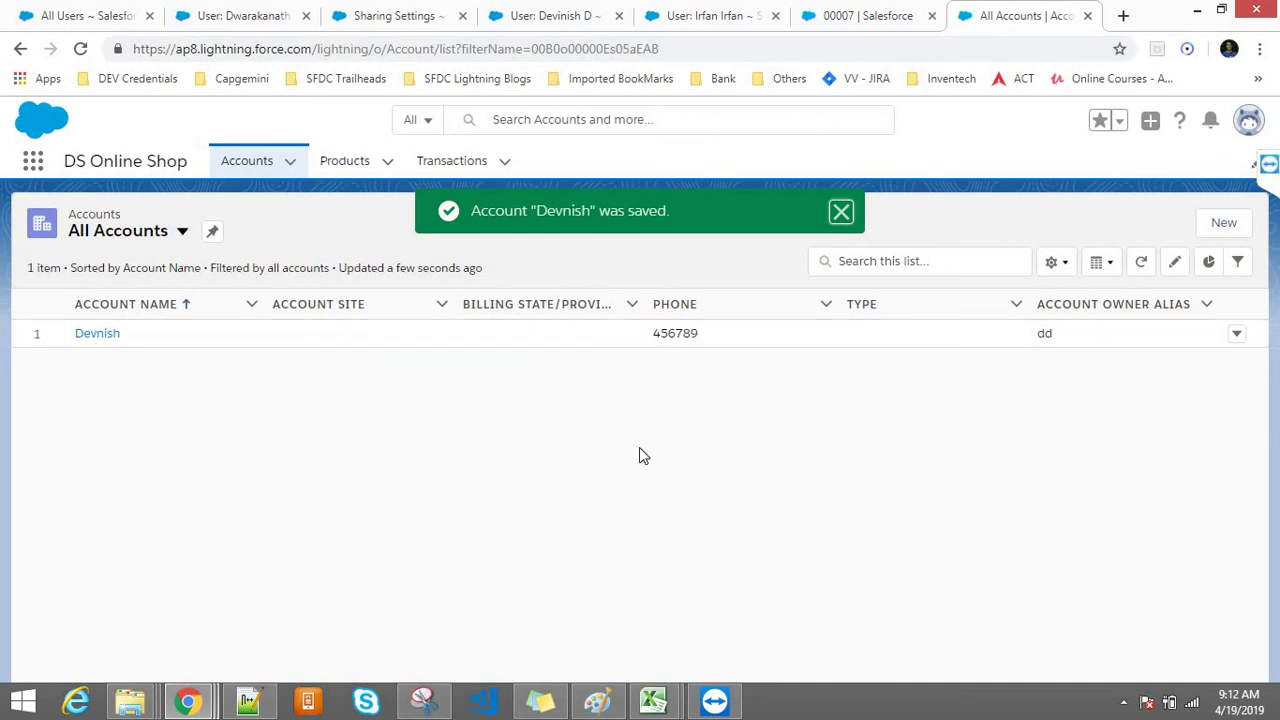
Step: In the incognito window, start a new Transaction from the account's Related Transactions list
left_click(592, 597)
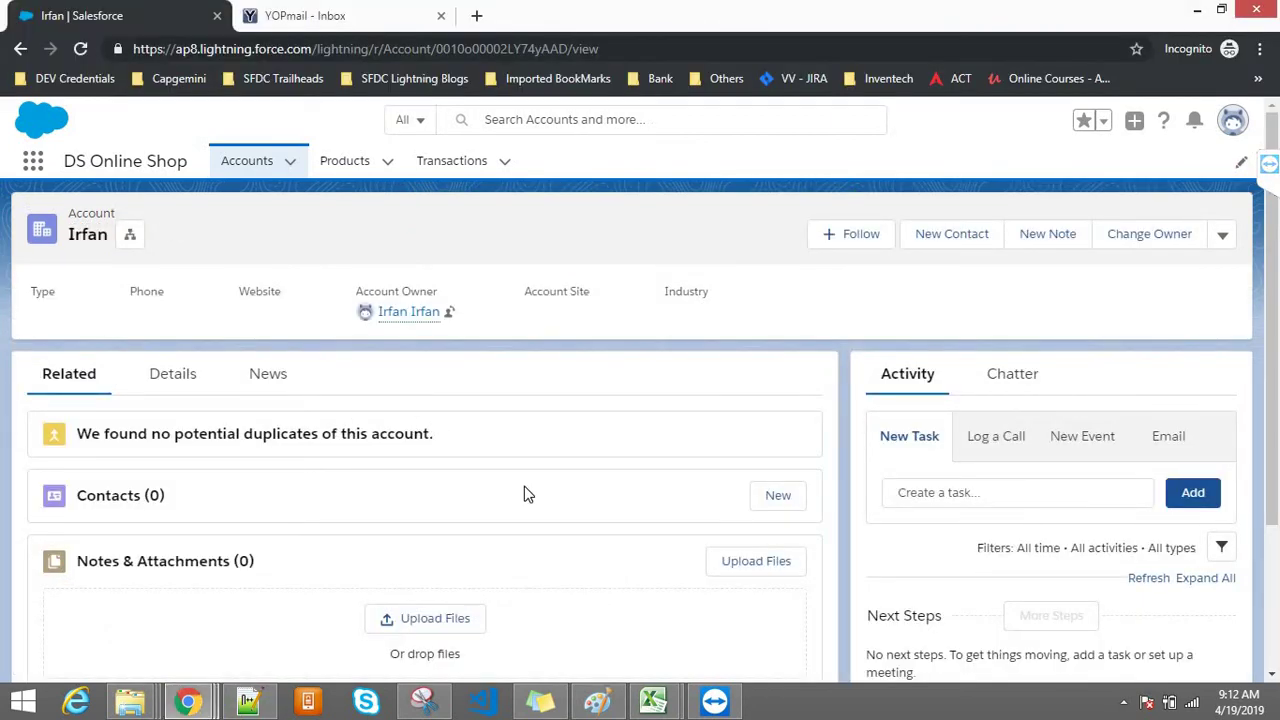
left_click(175, 380)
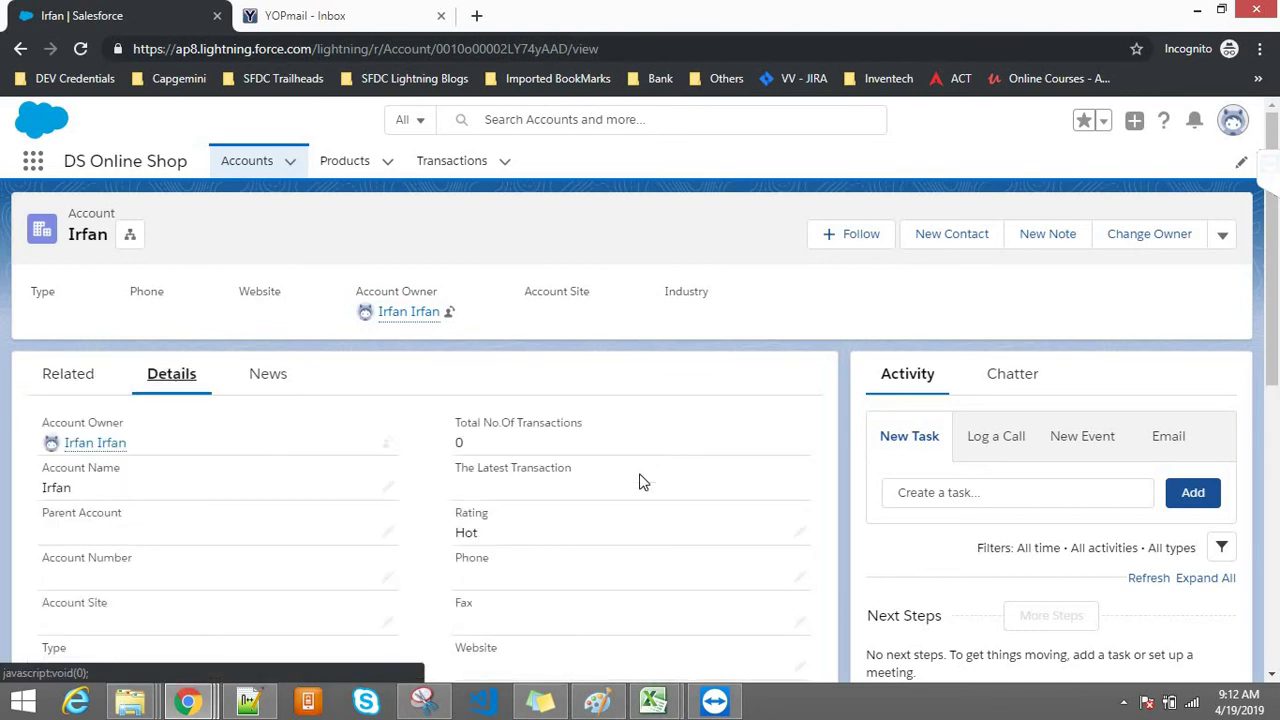
left_click(66, 384)
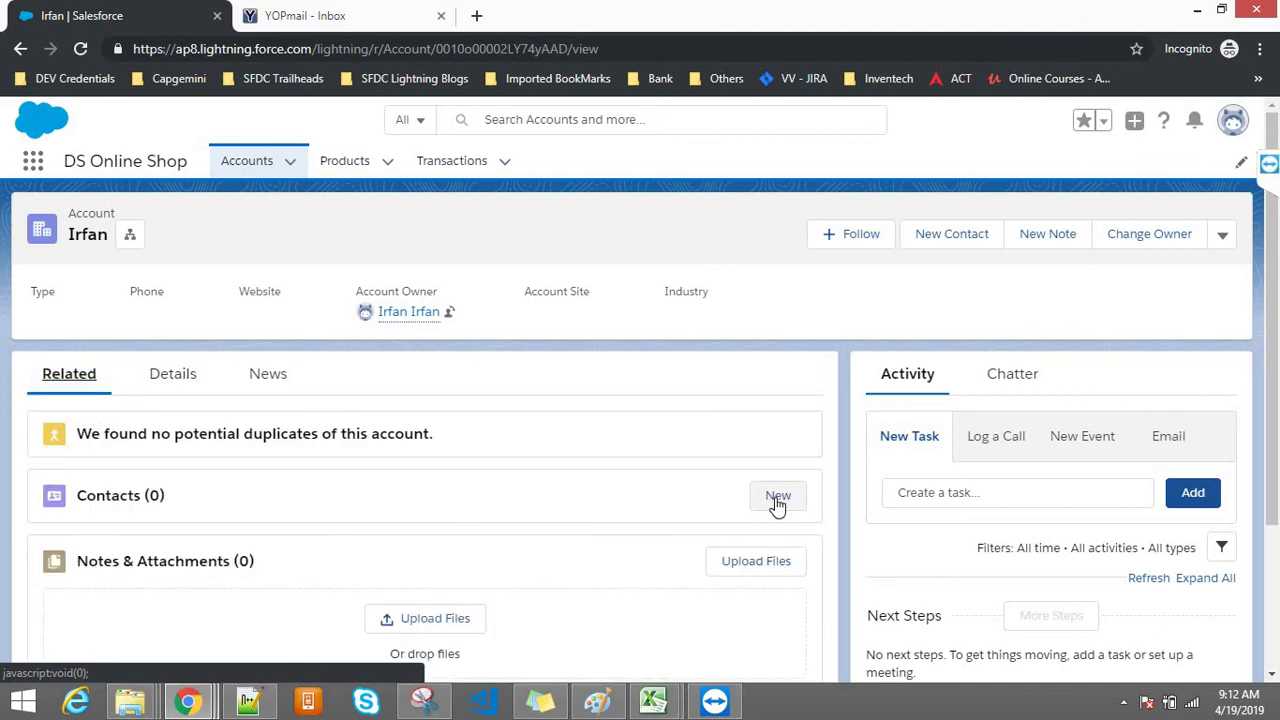
scroll(1270, 373, "down", 2)
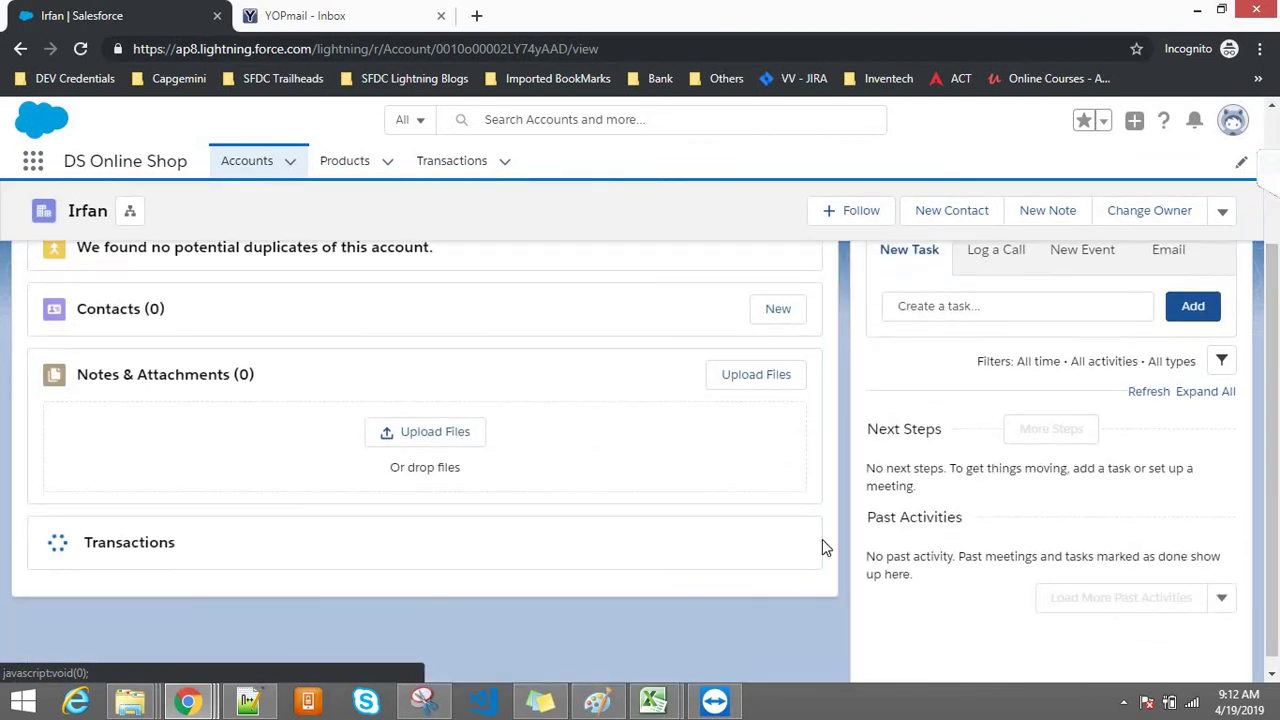
left_click(777, 546)
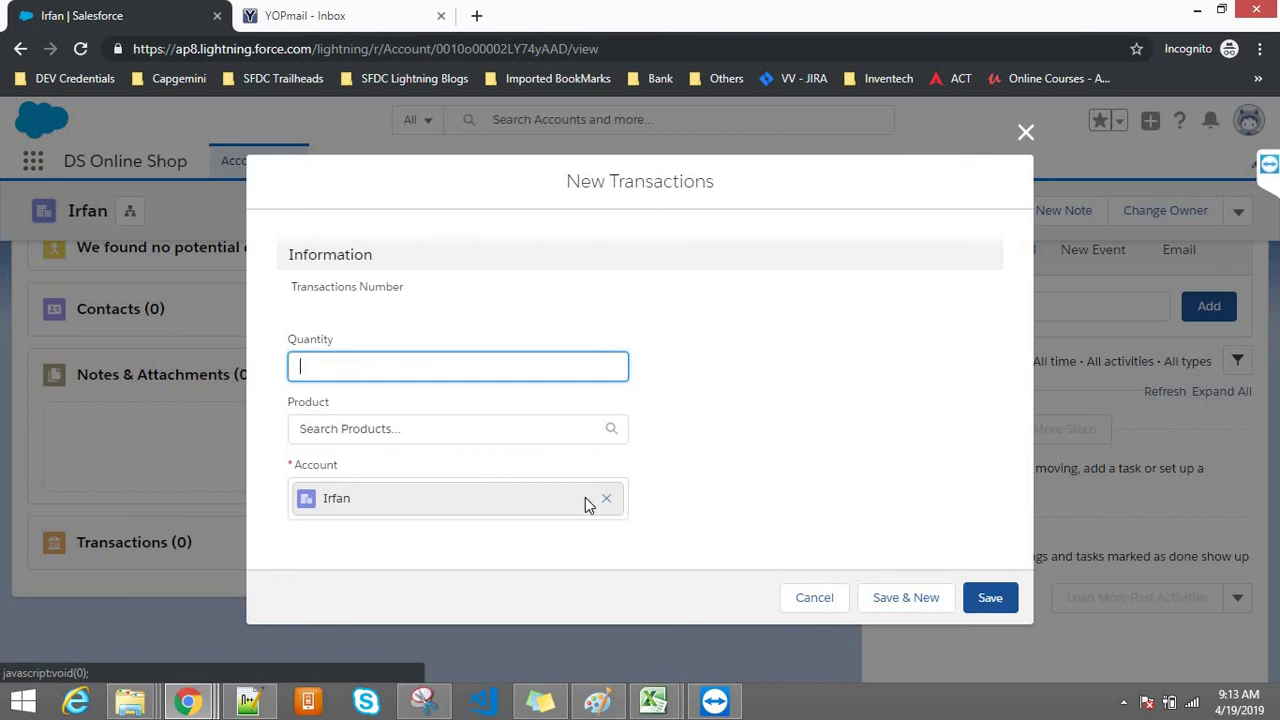
Step: Relink the new transaction to the second user's own account via the account lookup
left_click(606, 498)
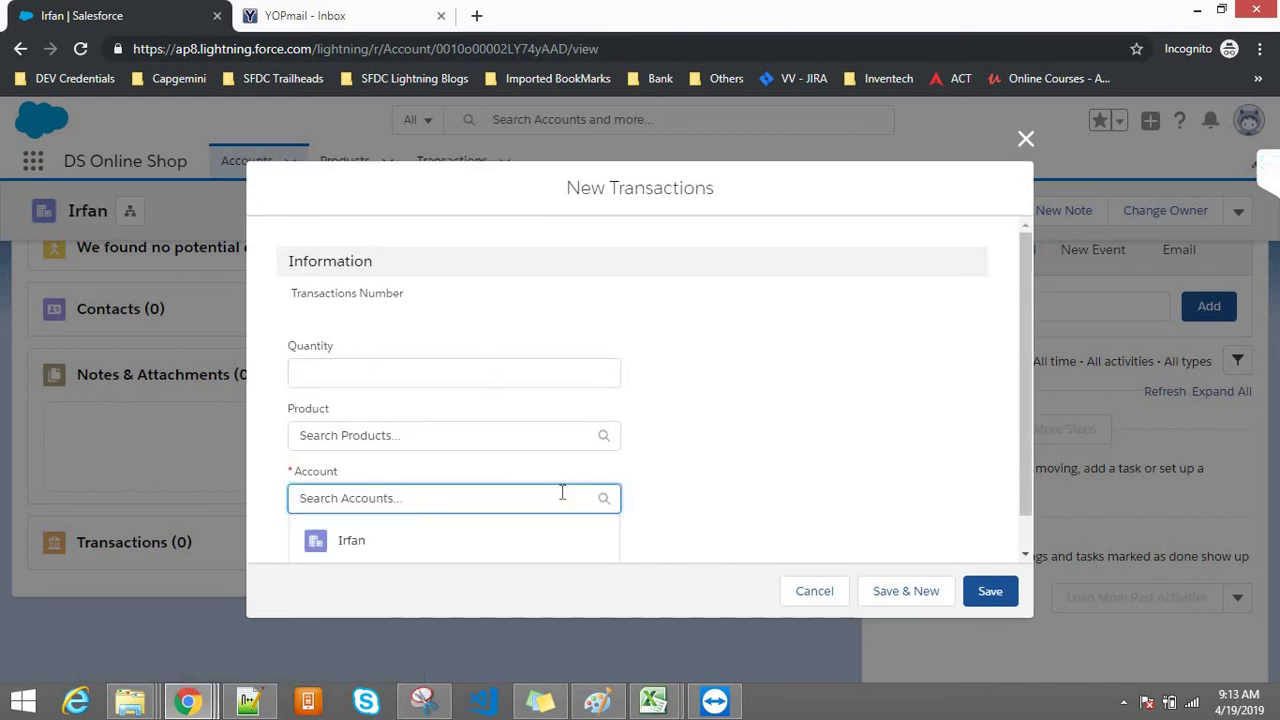
left_click_drag(1027, 412, 1030, 510)
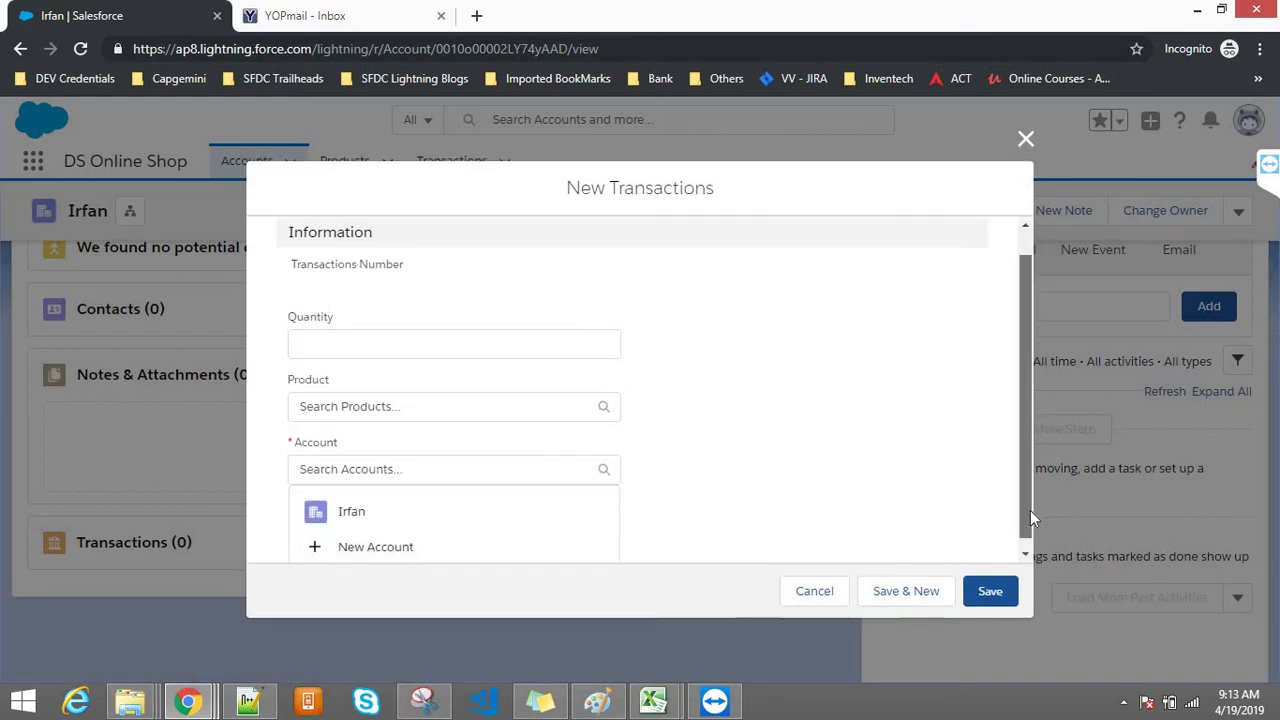
left_click(325, 470)
left_click(320, 497)
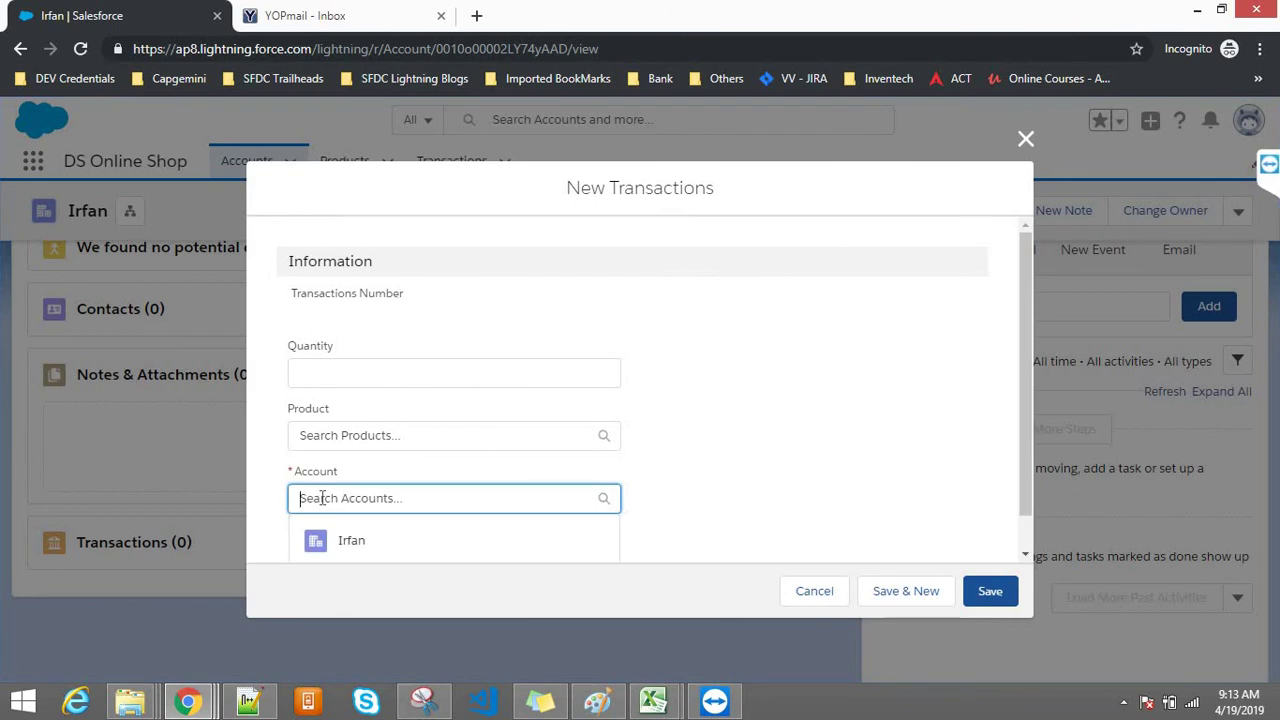
type("Denish")
key("Return")
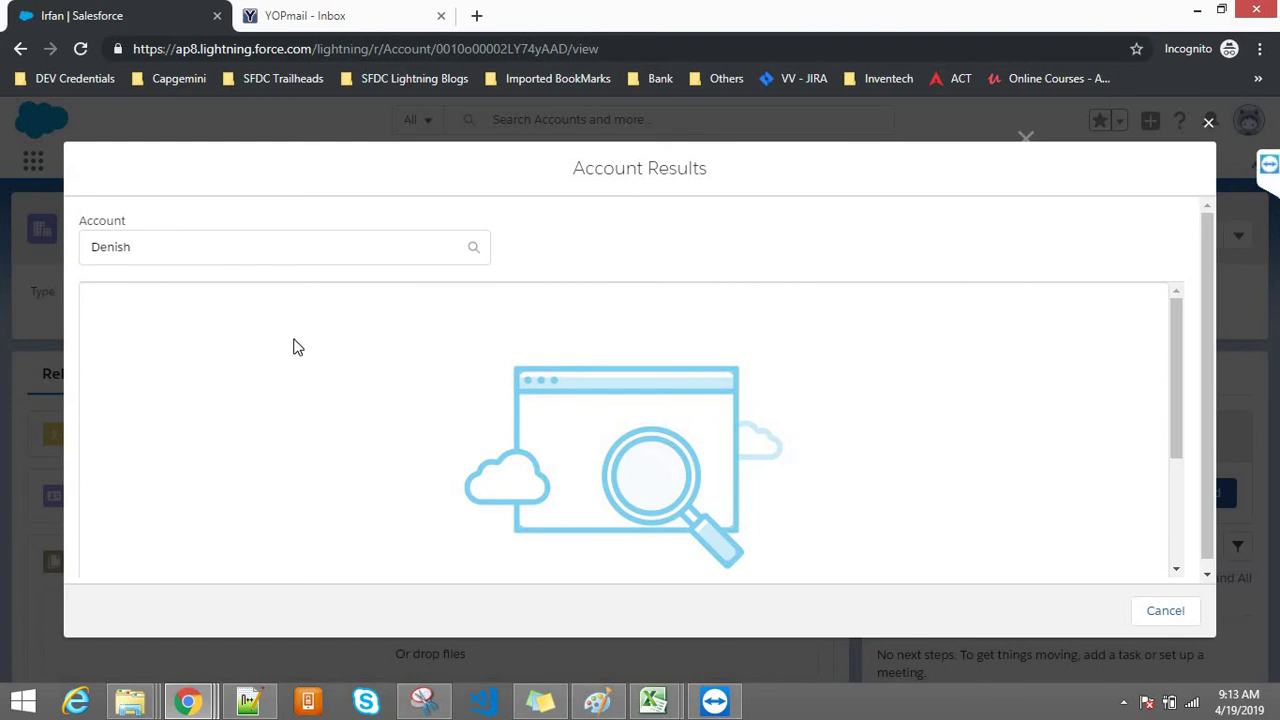
left_click(163, 253)
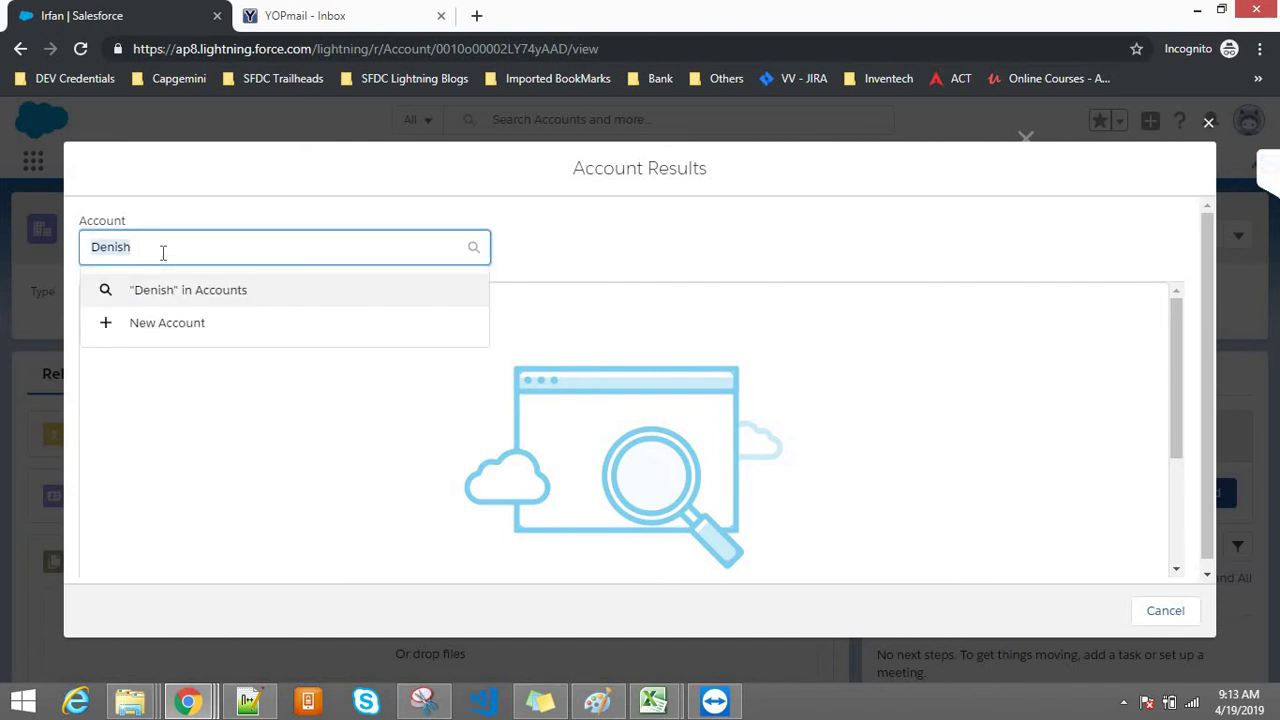
type("Irfan")
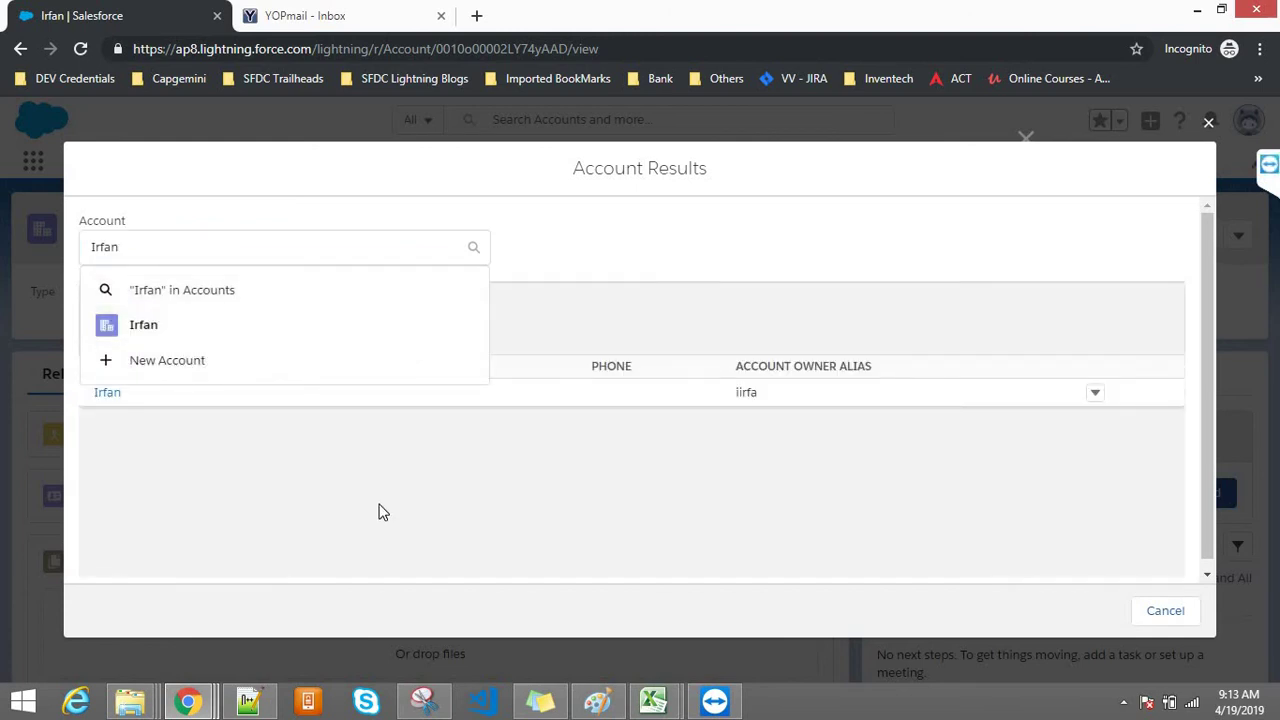
left_click(377, 509)
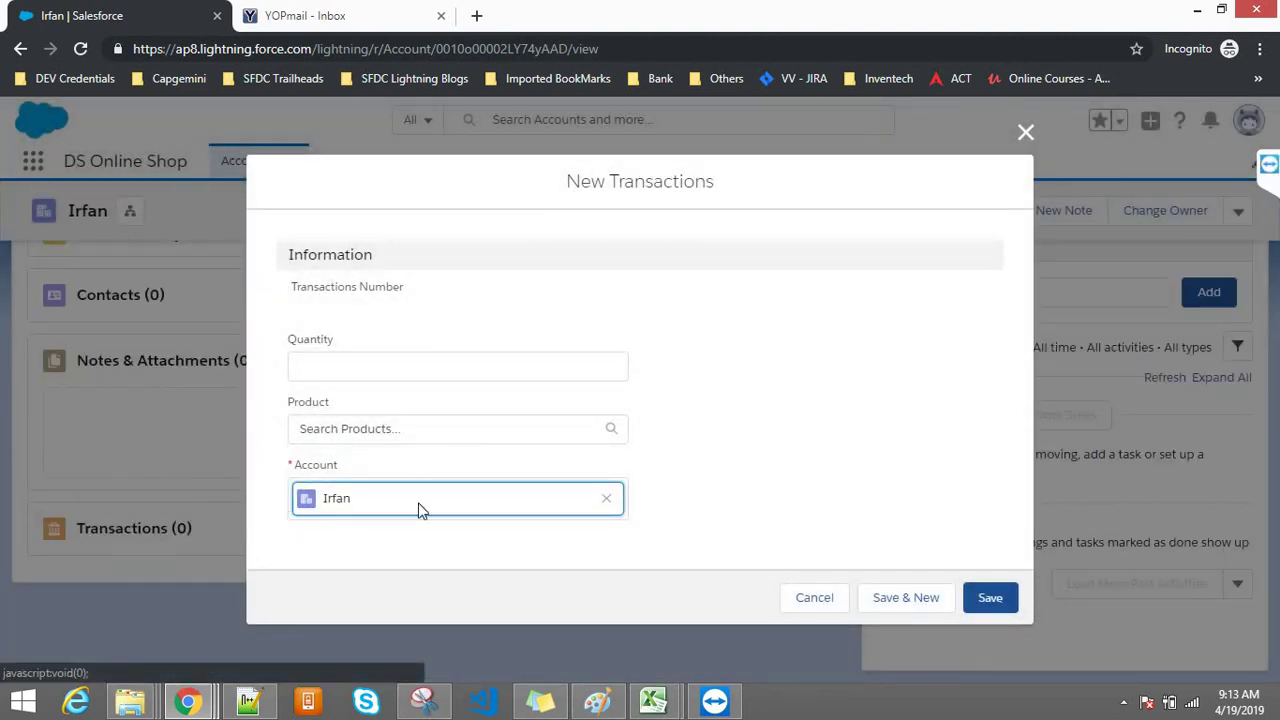
Step: Set product MI Tv with quantity 5 and save transaction 00008
left_click(356, 428)
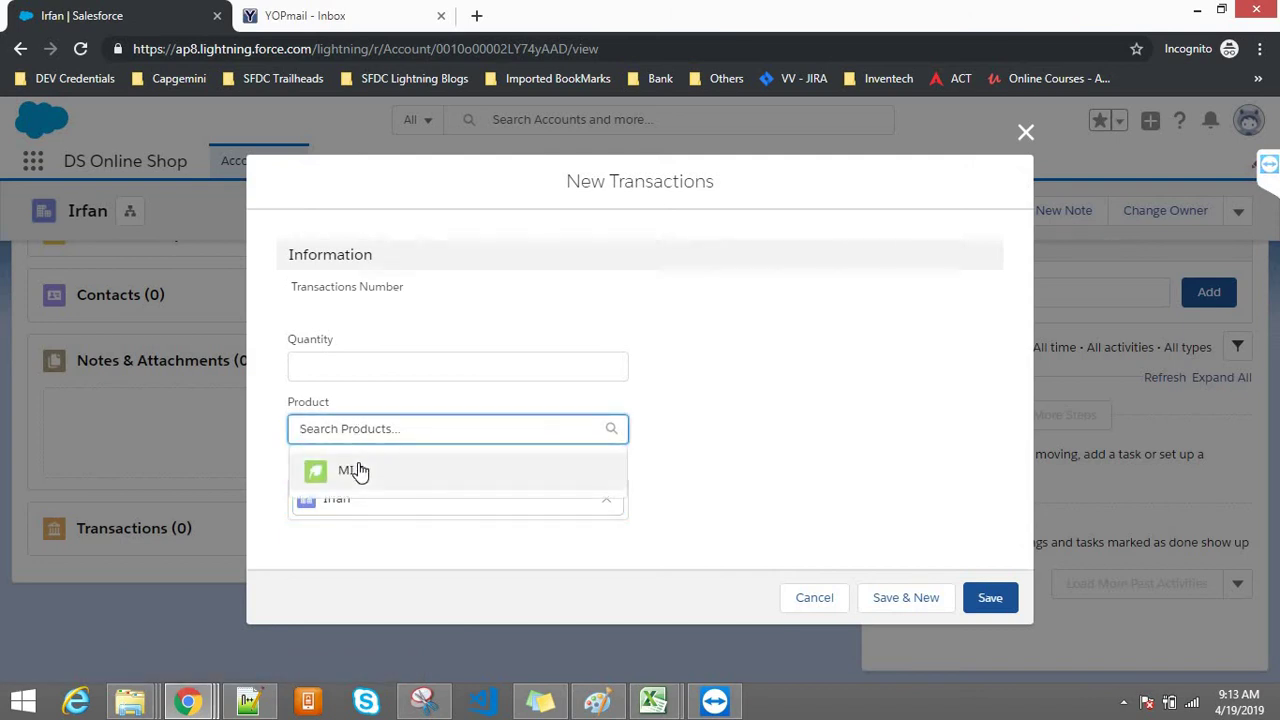
left_click(356, 470)
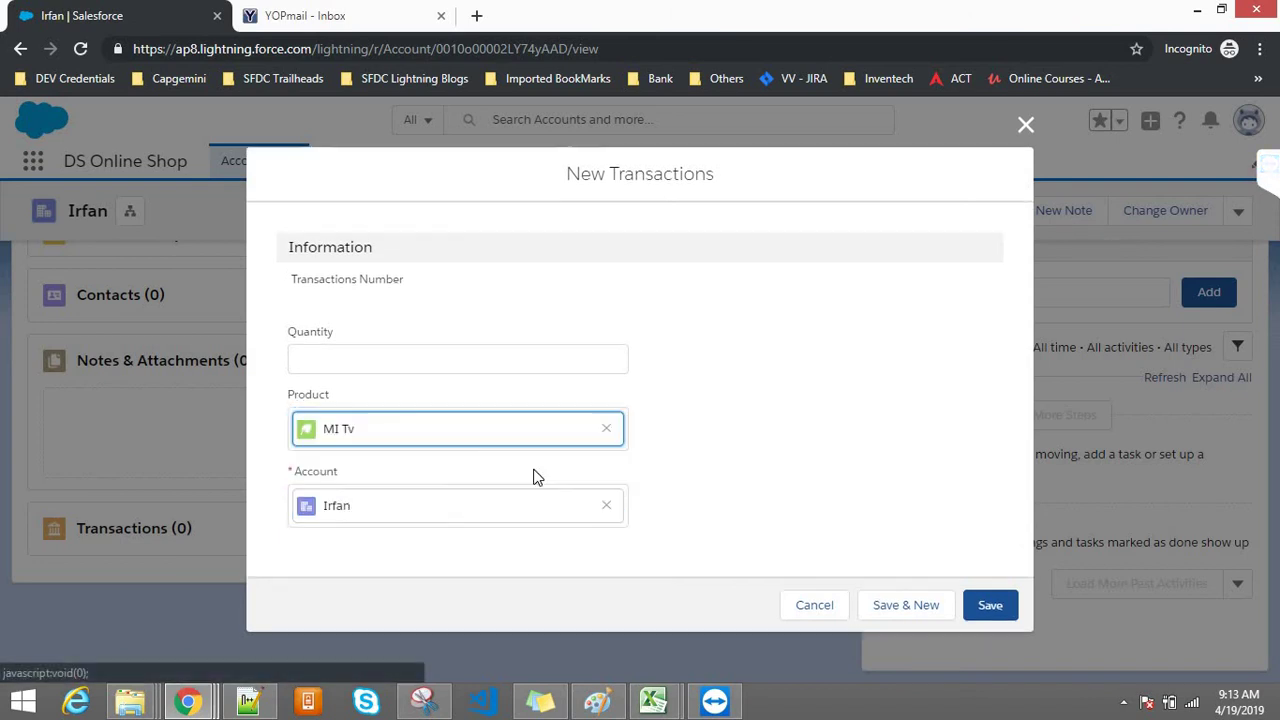
left_click(412, 371)
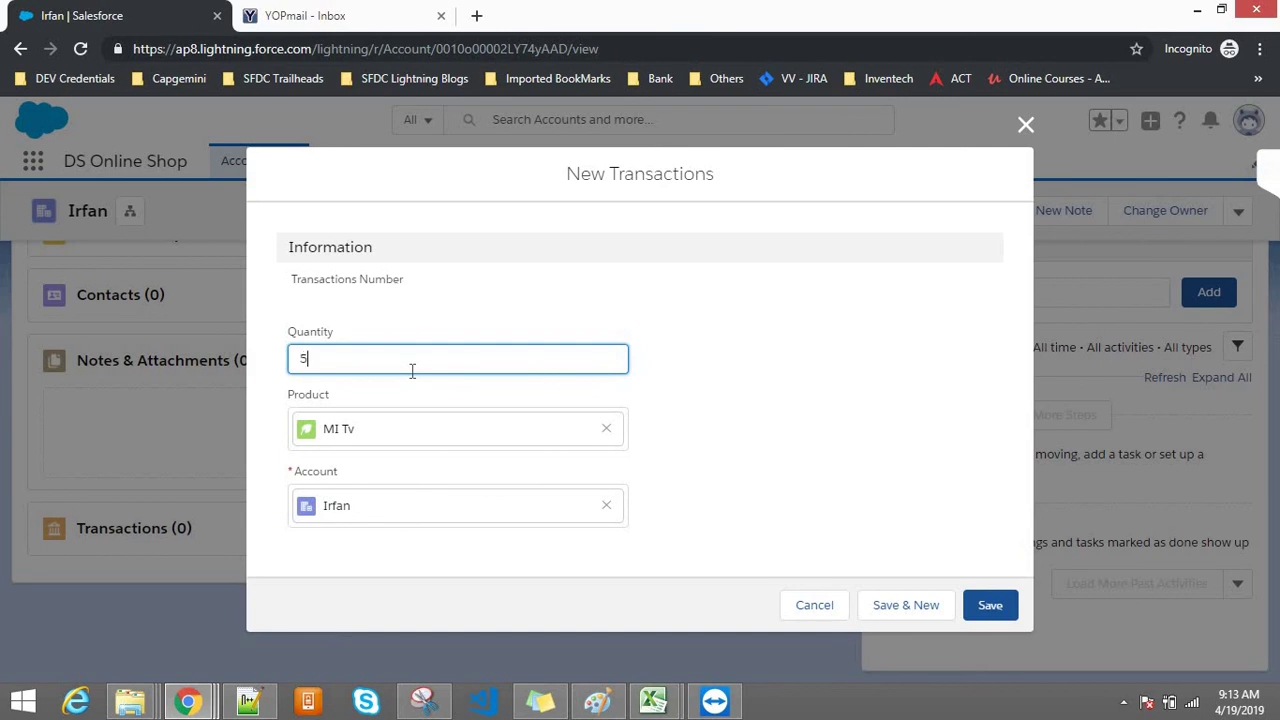
left_click(981, 608)
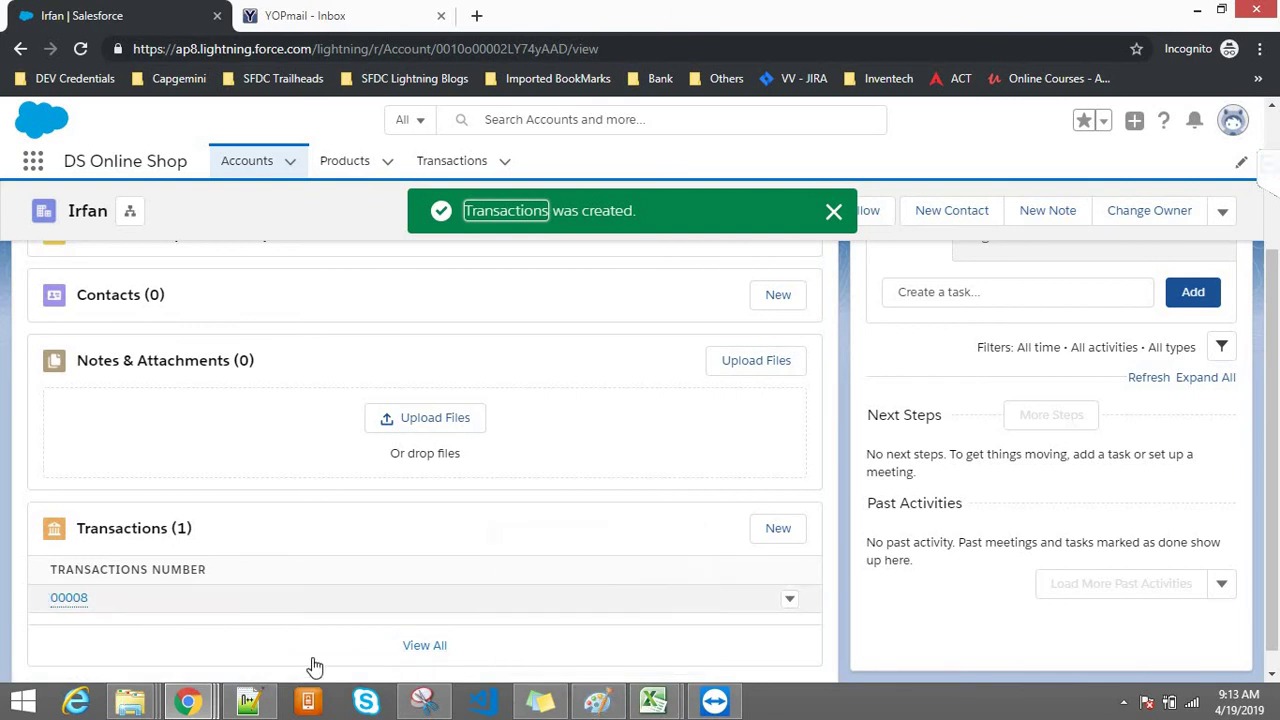
left_click(604, 705)
left_click(480, 417)
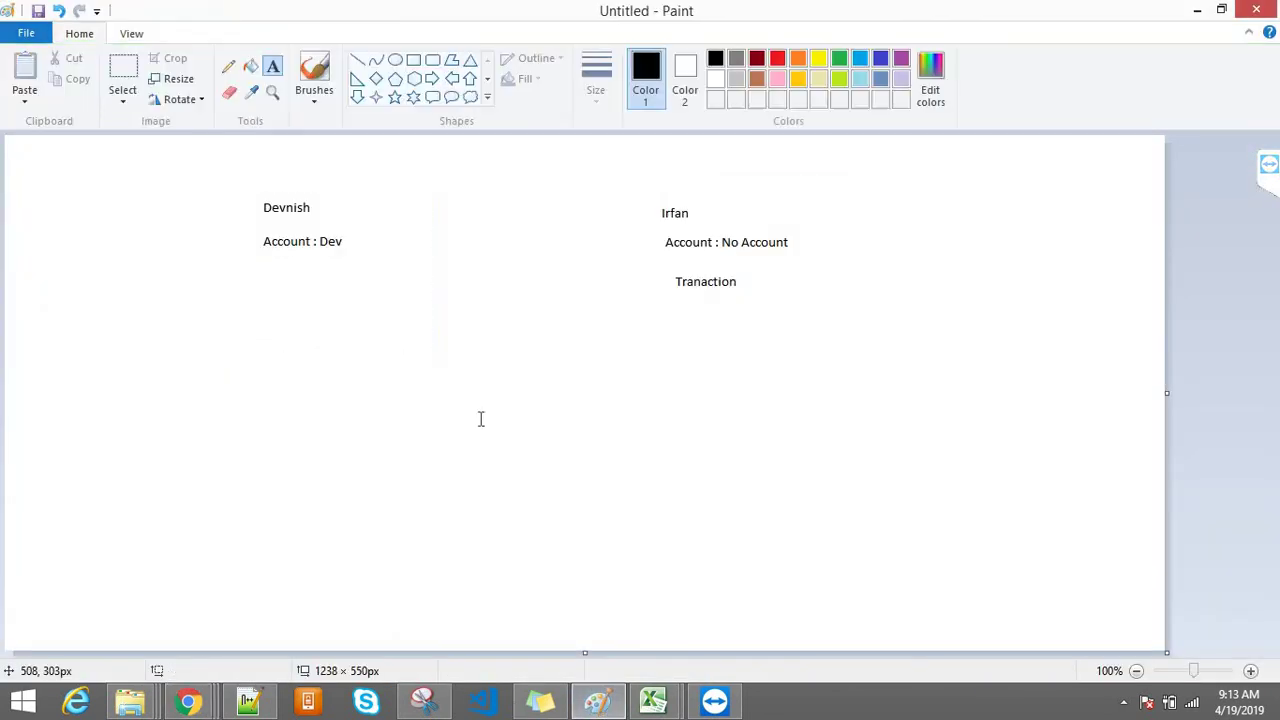
left_click_drag(661, 213, 818, 321)
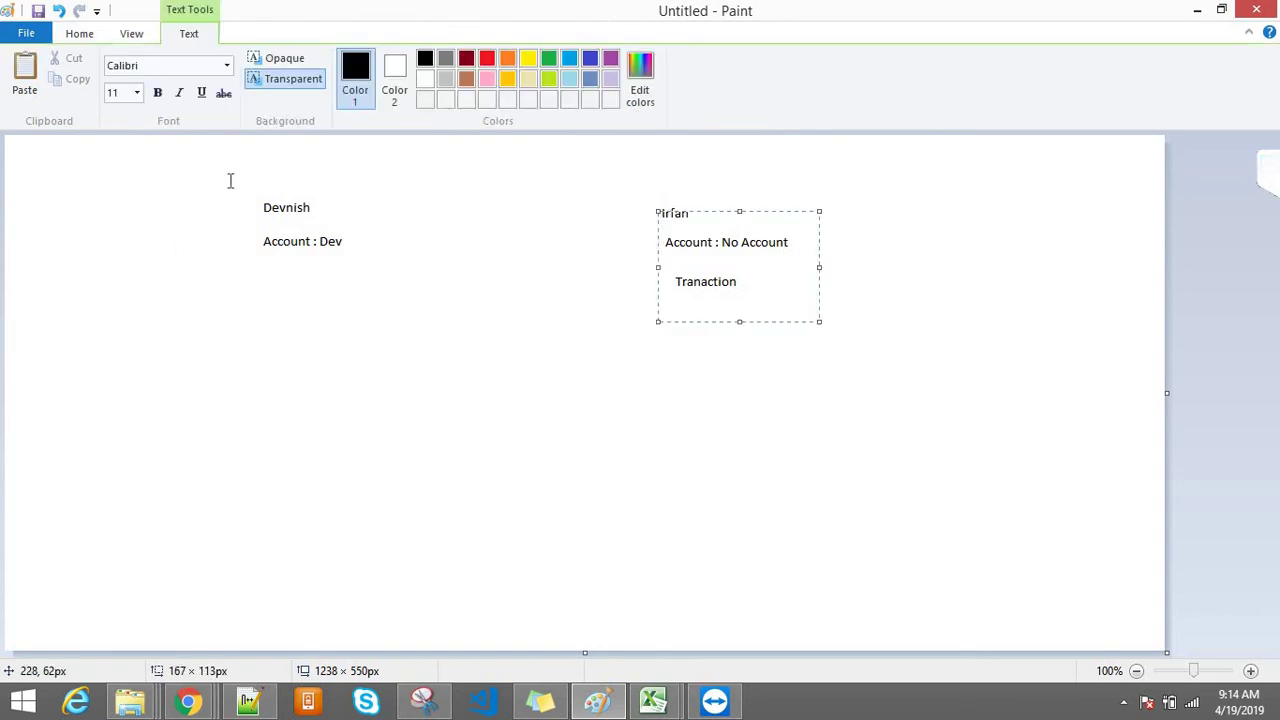
left_click_drag(231, 182, 457, 360)
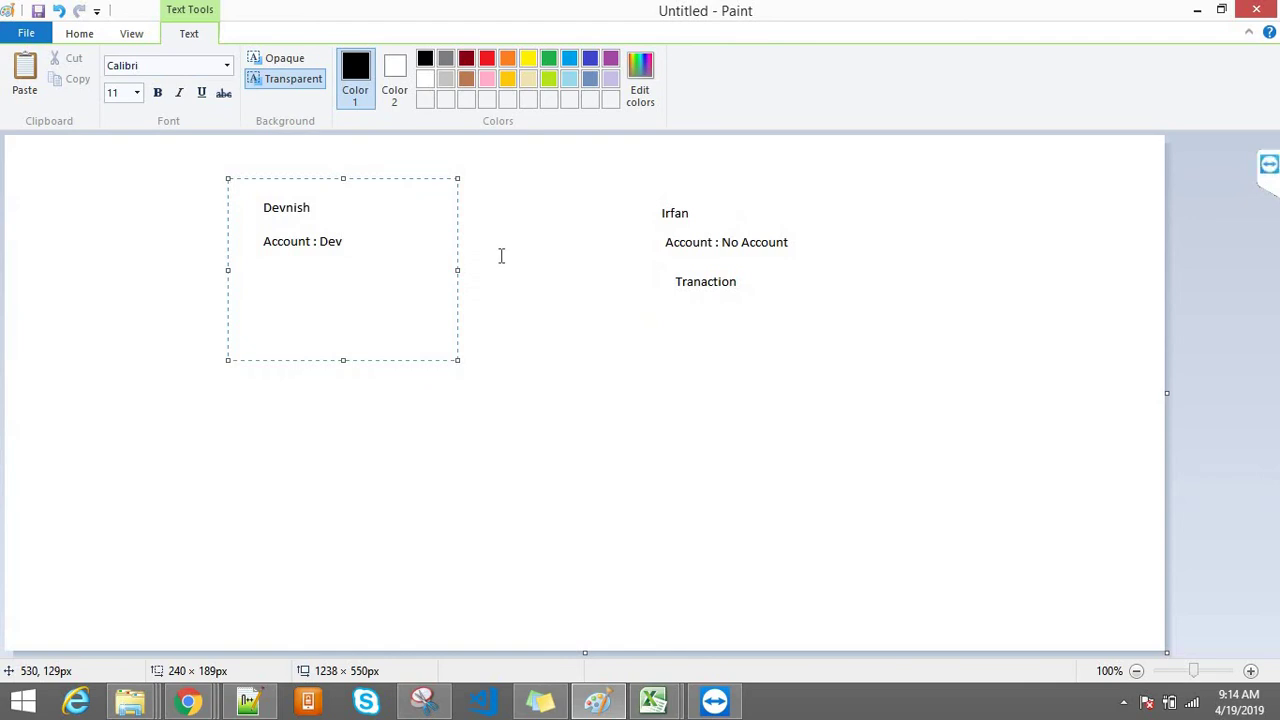
left_click(190, 700)
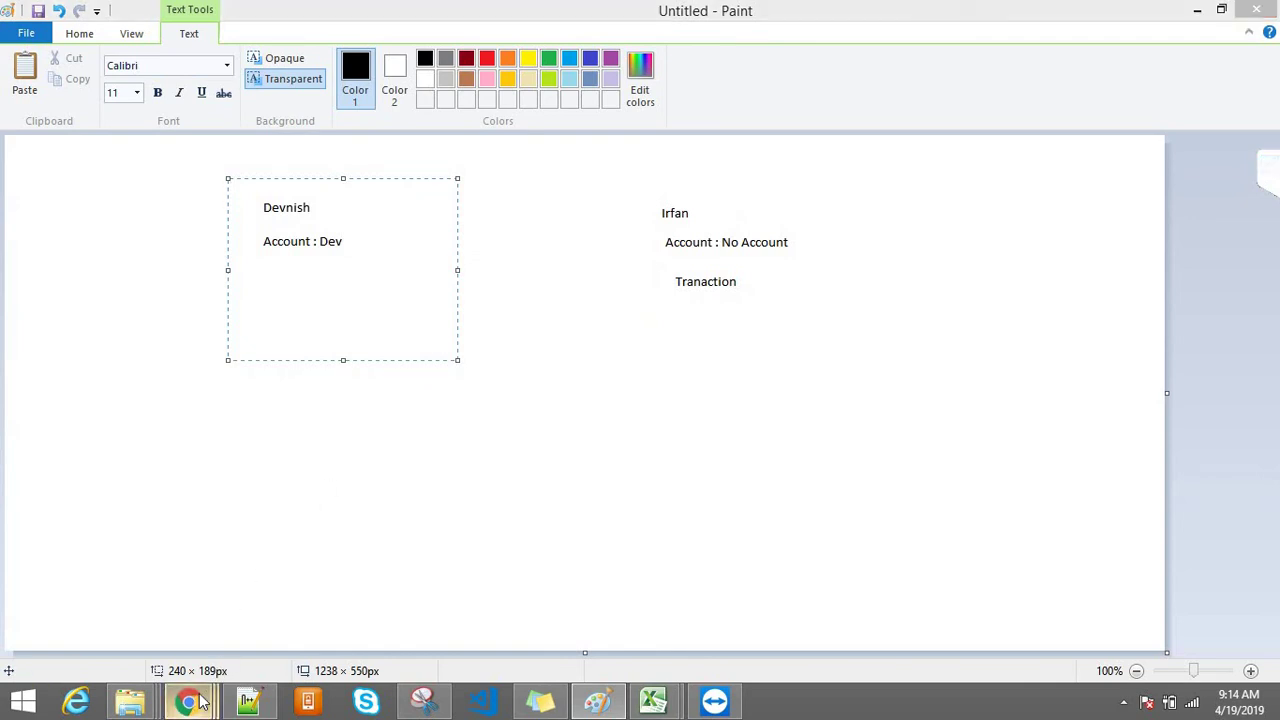
mouse_move(282, 642)
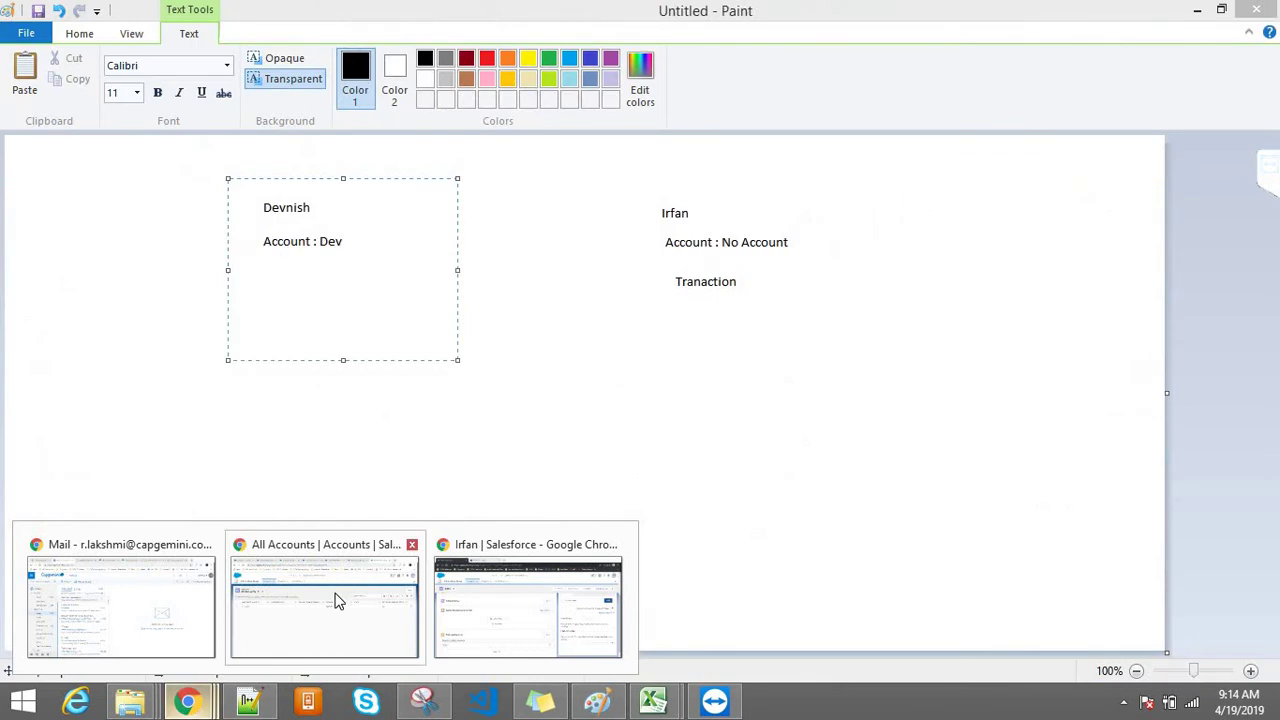
Step: In the All Accounts window, show the All Transactions list view
left_click(334, 600)
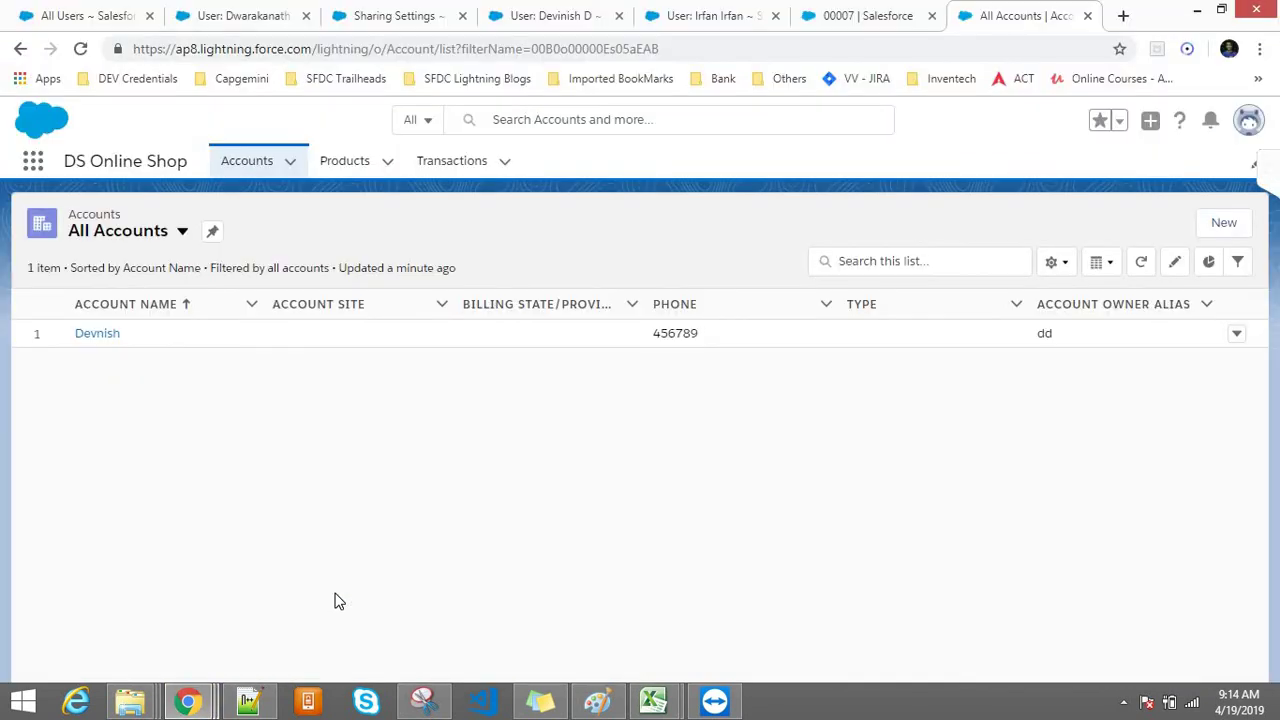
left_click(452, 161)
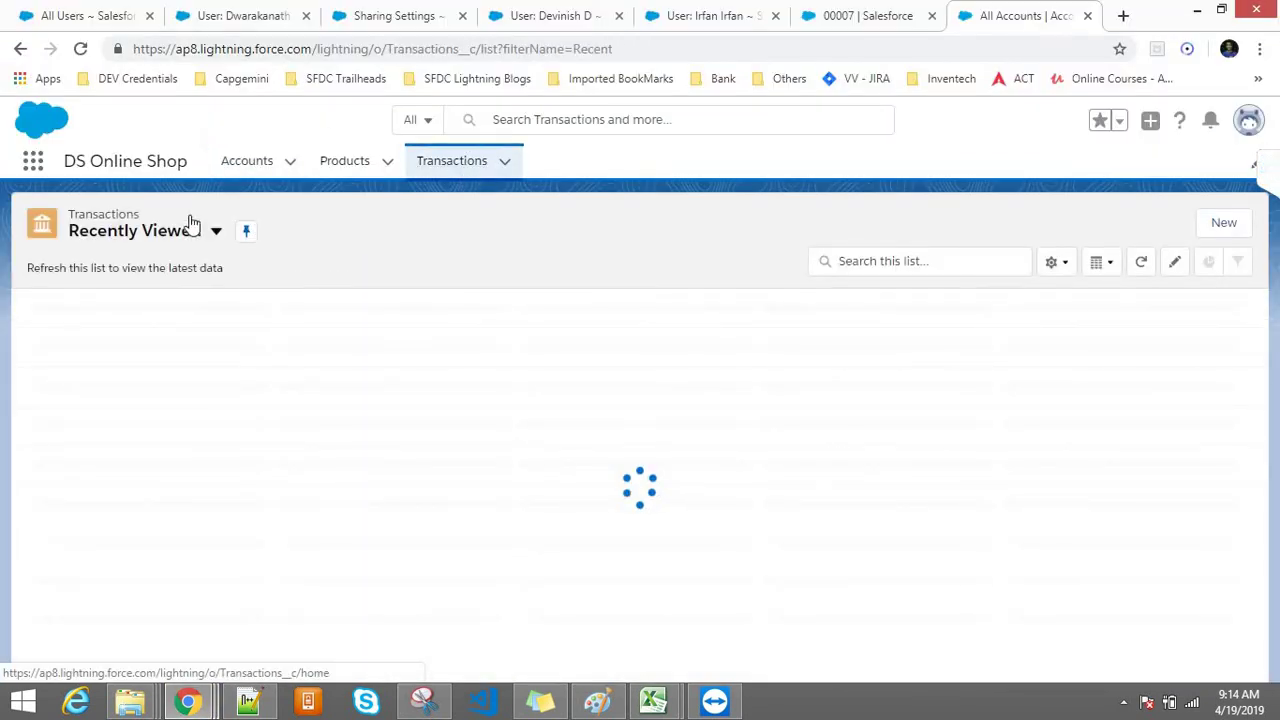
left_click(160, 237)
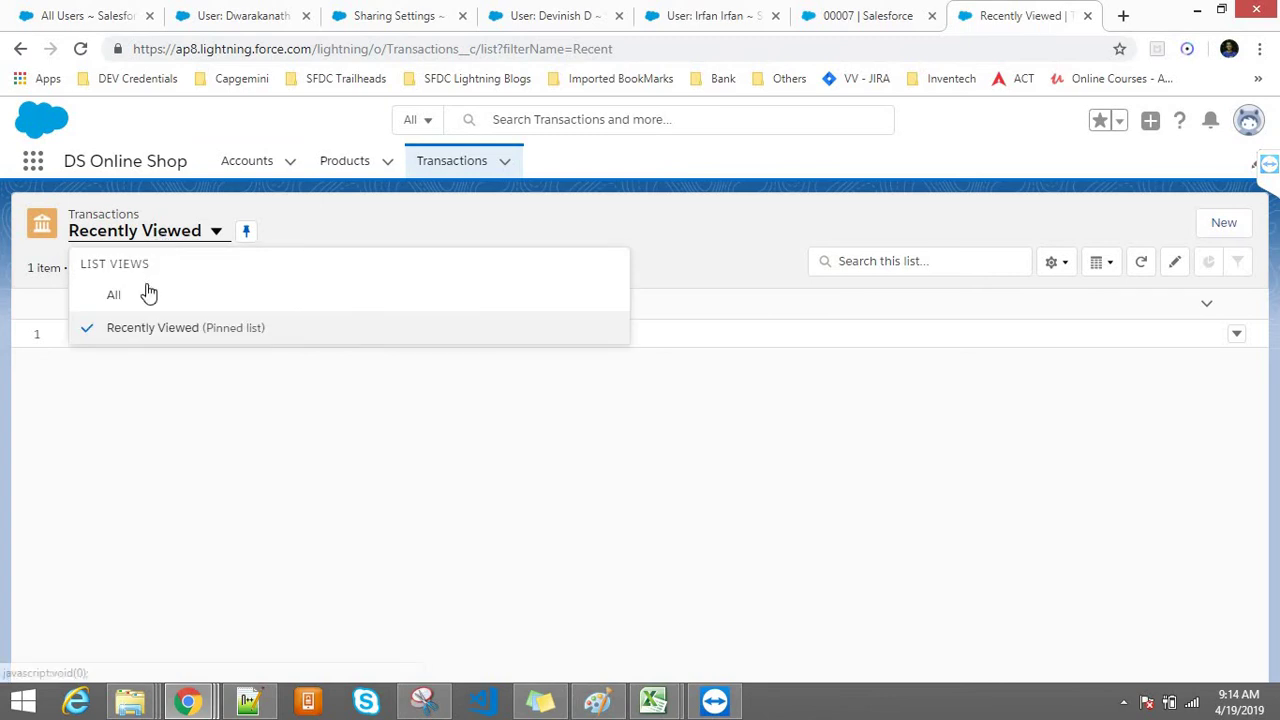
left_click(164, 304)
Step: In the incognito window, open transaction 00008 and select its number
mouse_move(185, 700)
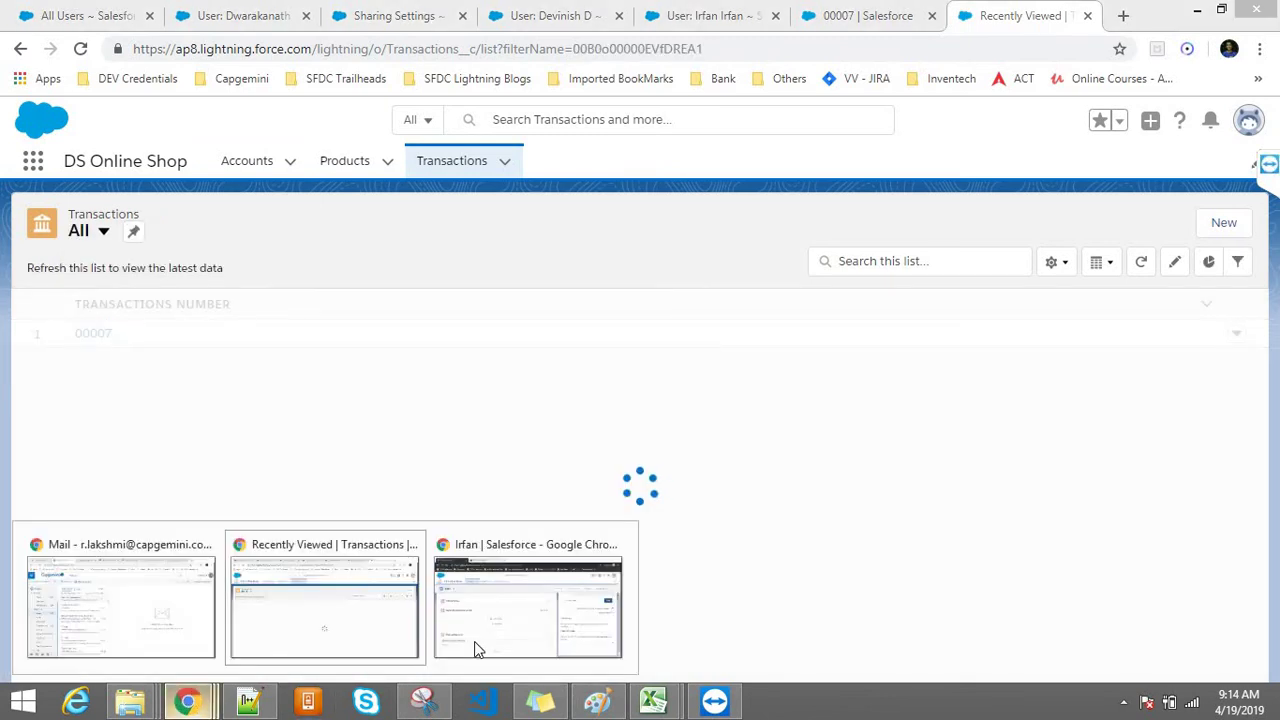
left_click(474, 651)
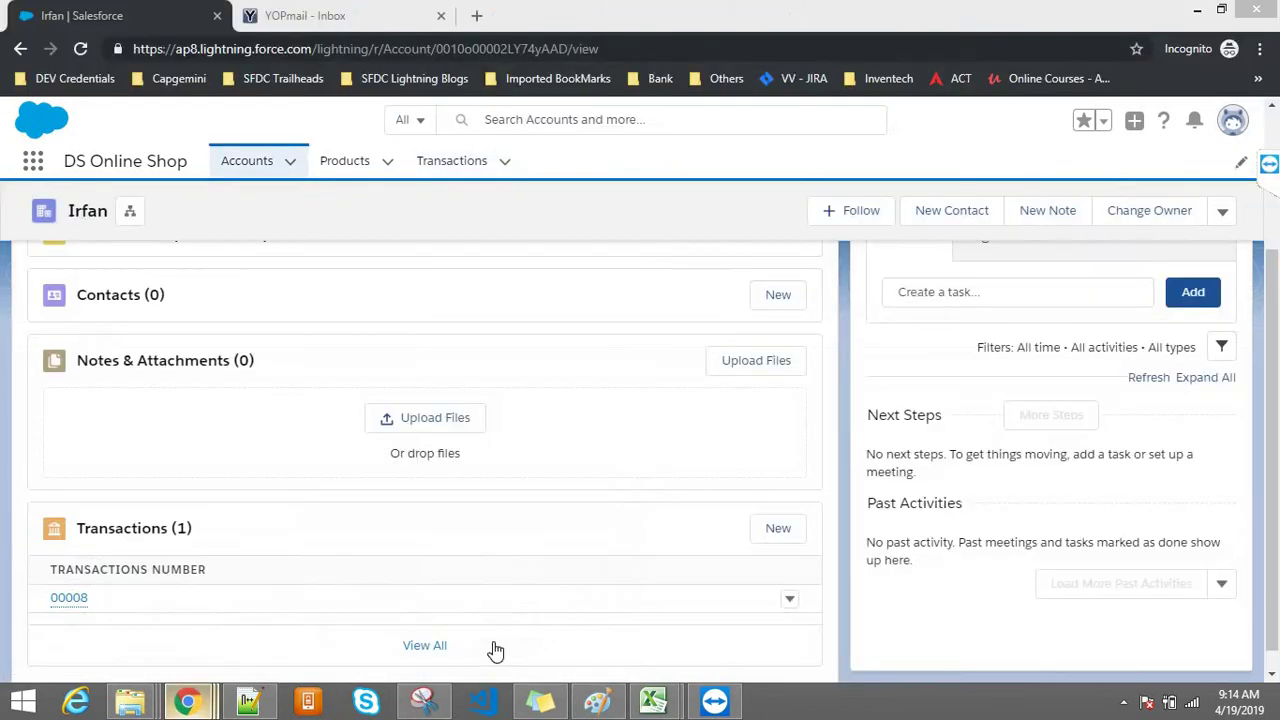
left_click(60, 601)
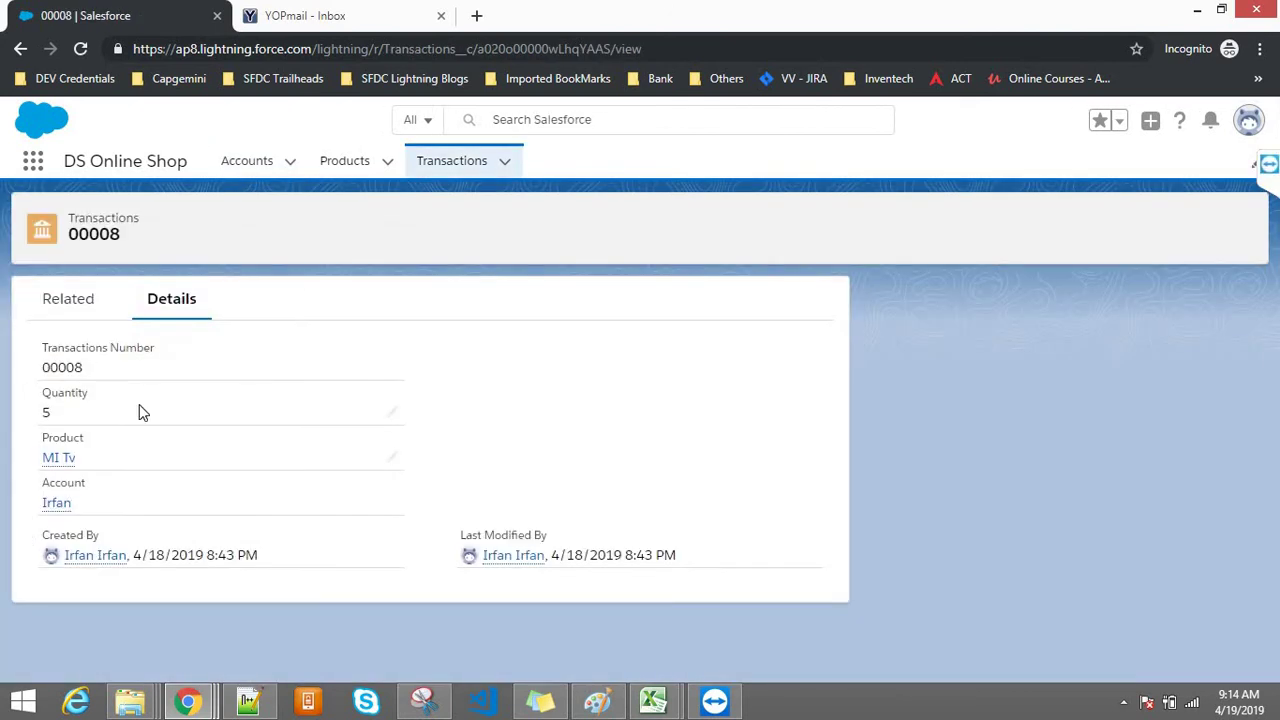
double_click(42, 372)
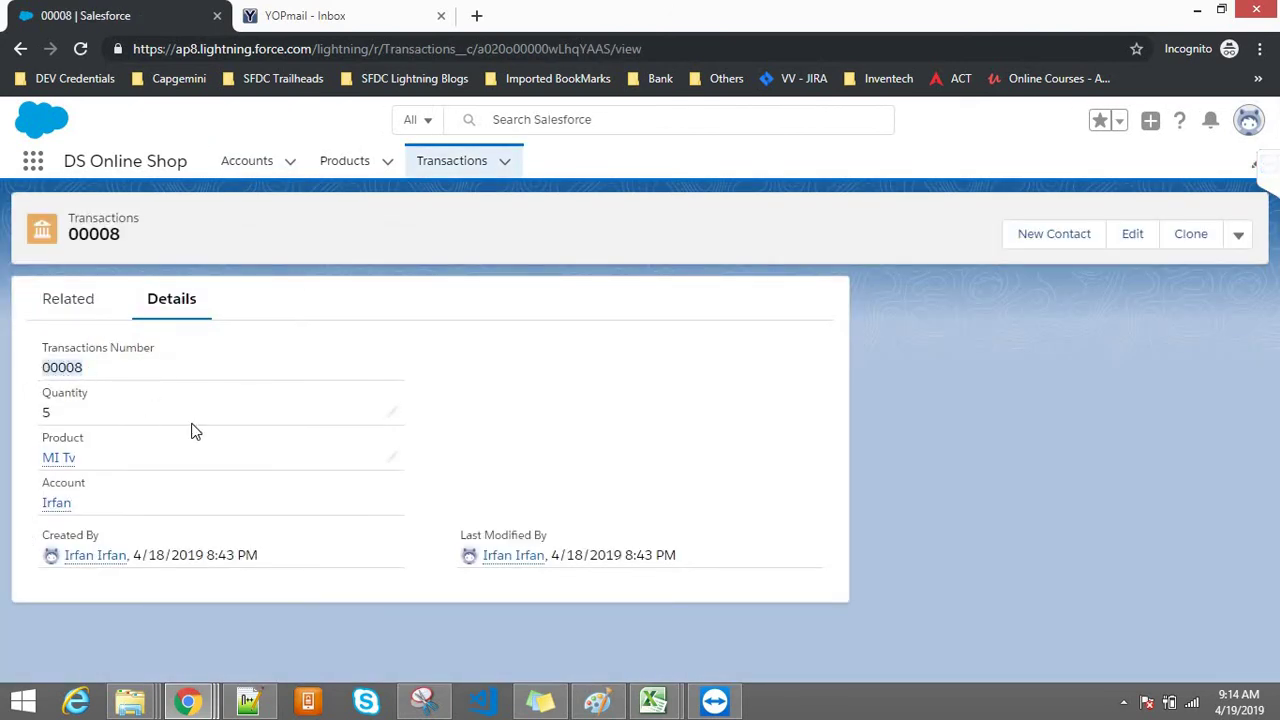
Step: In the All Transactions window, check the signed-in user and reload the All list
mouse_move(188, 700)
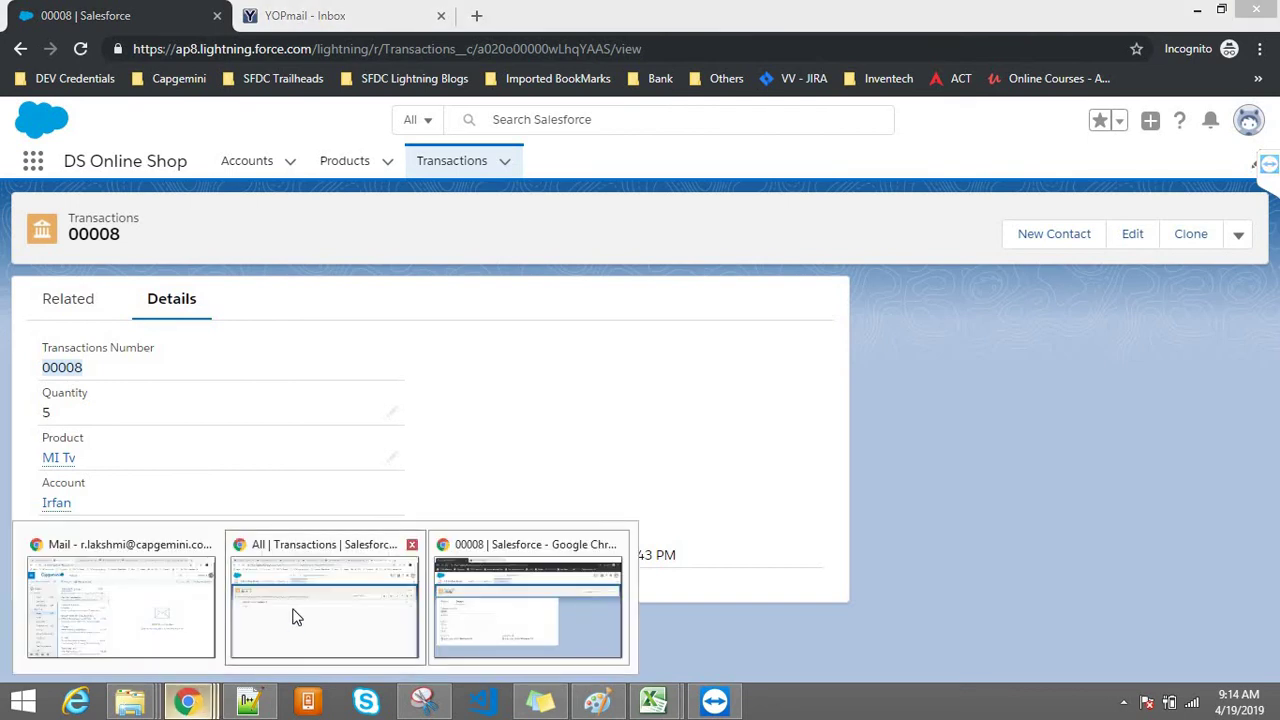
left_click(294, 614)
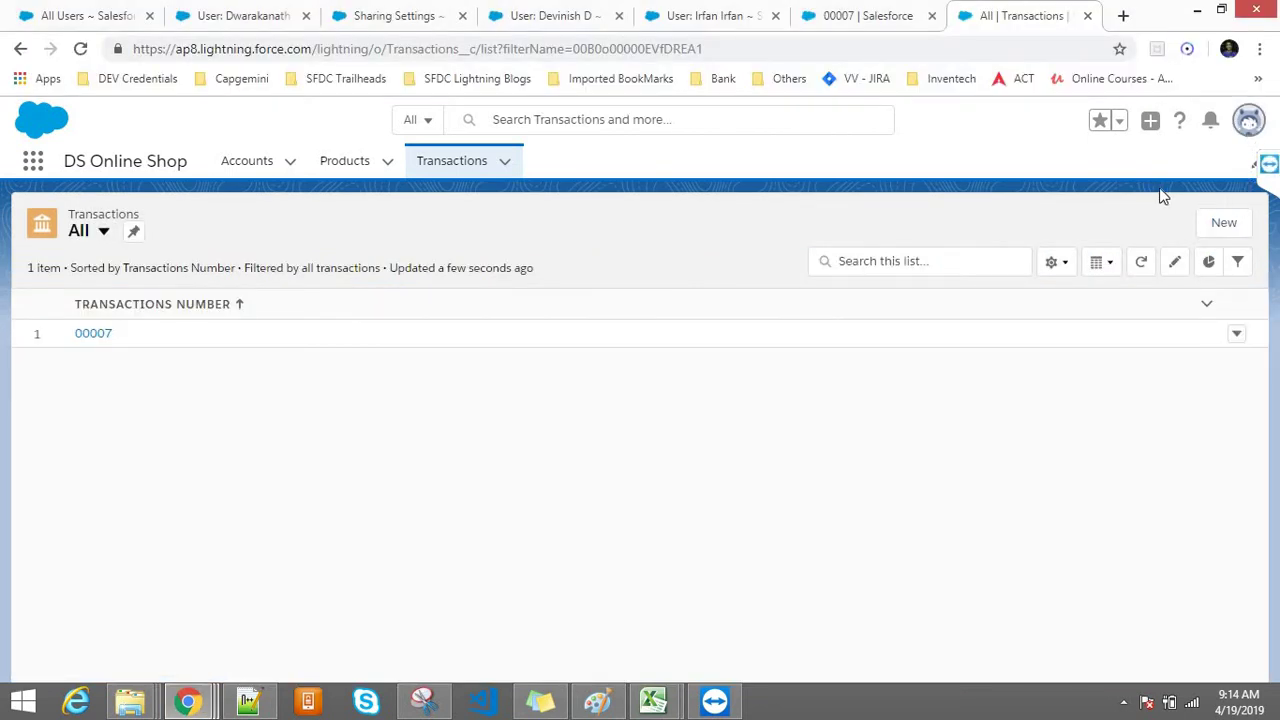
left_click(1045, 165)
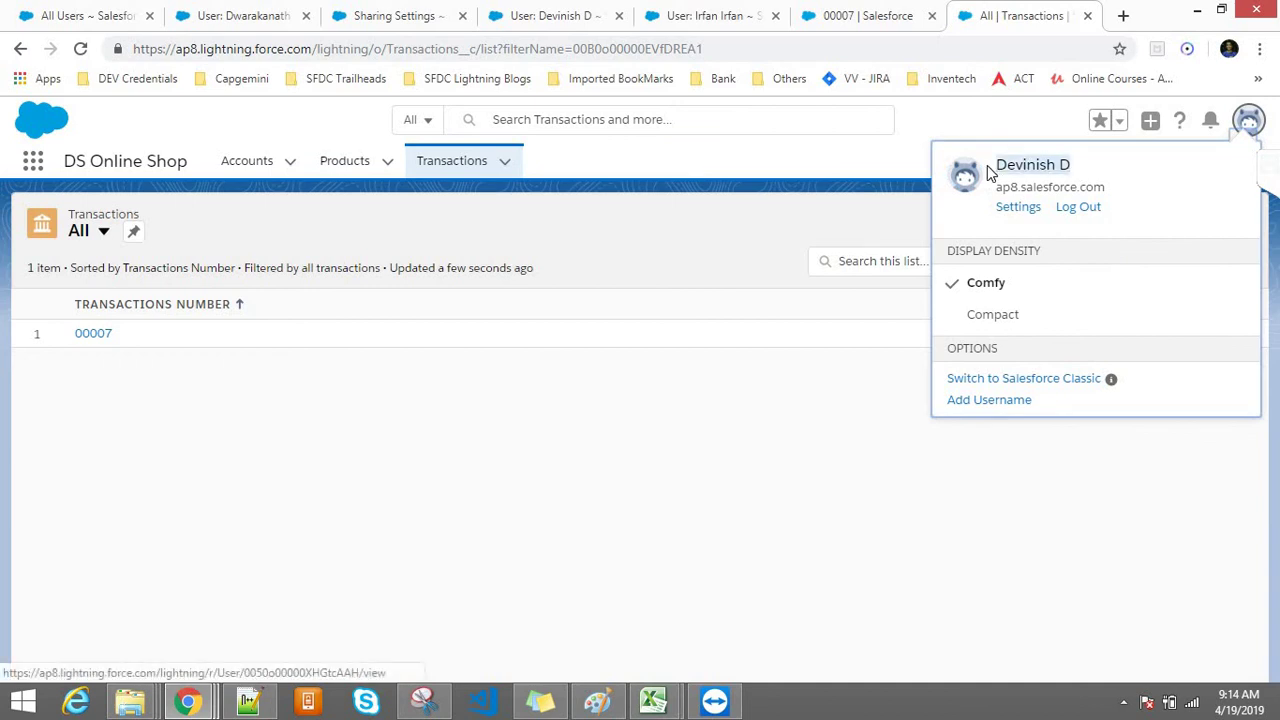
left_click(769, 197)
left_click(90, 232)
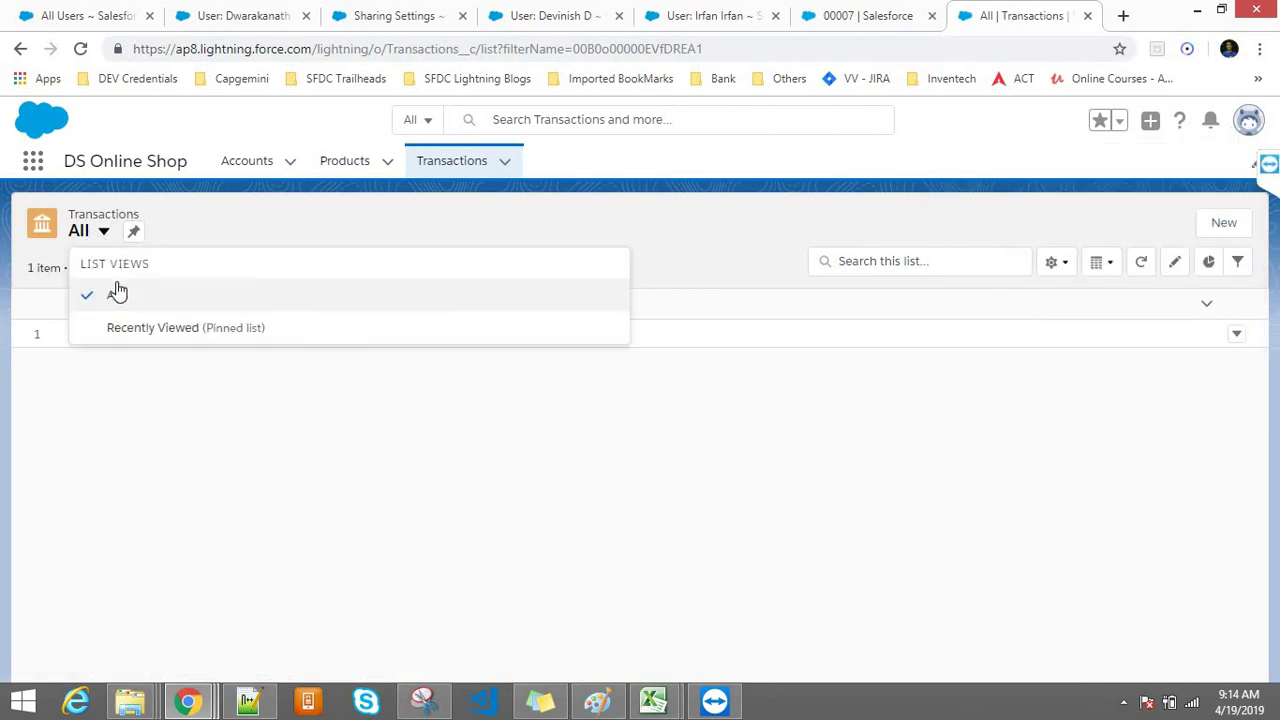
left_click(114, 294)
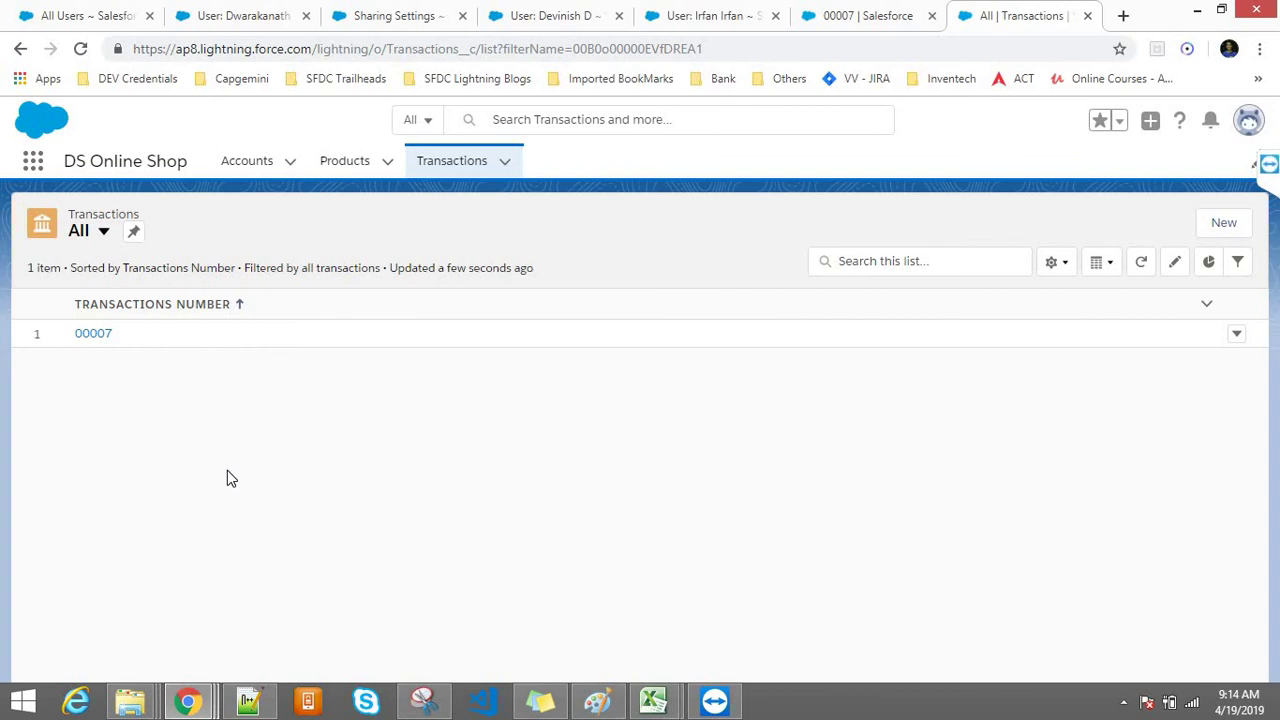
Step: Go to the Sharing Settings page and locate the Organization-Wide Defaults section
left_click(346, 10)
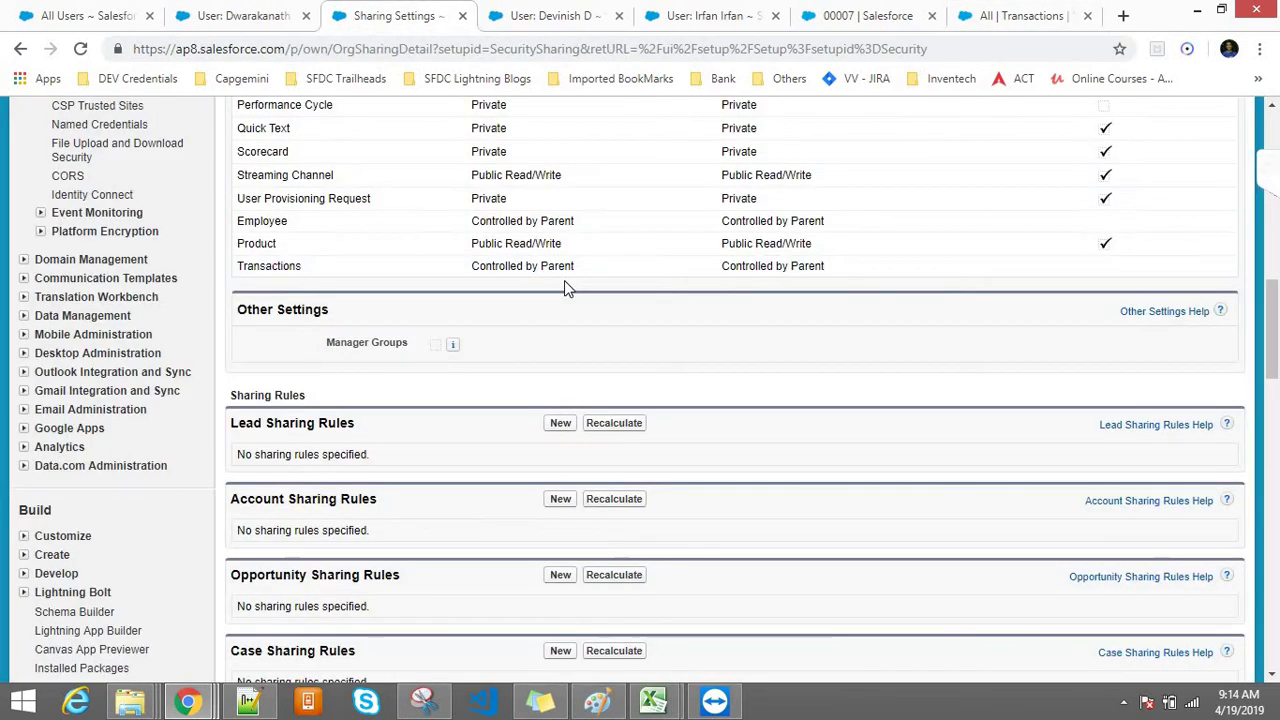
left_click_drag(1275, 340, 1276, 300)
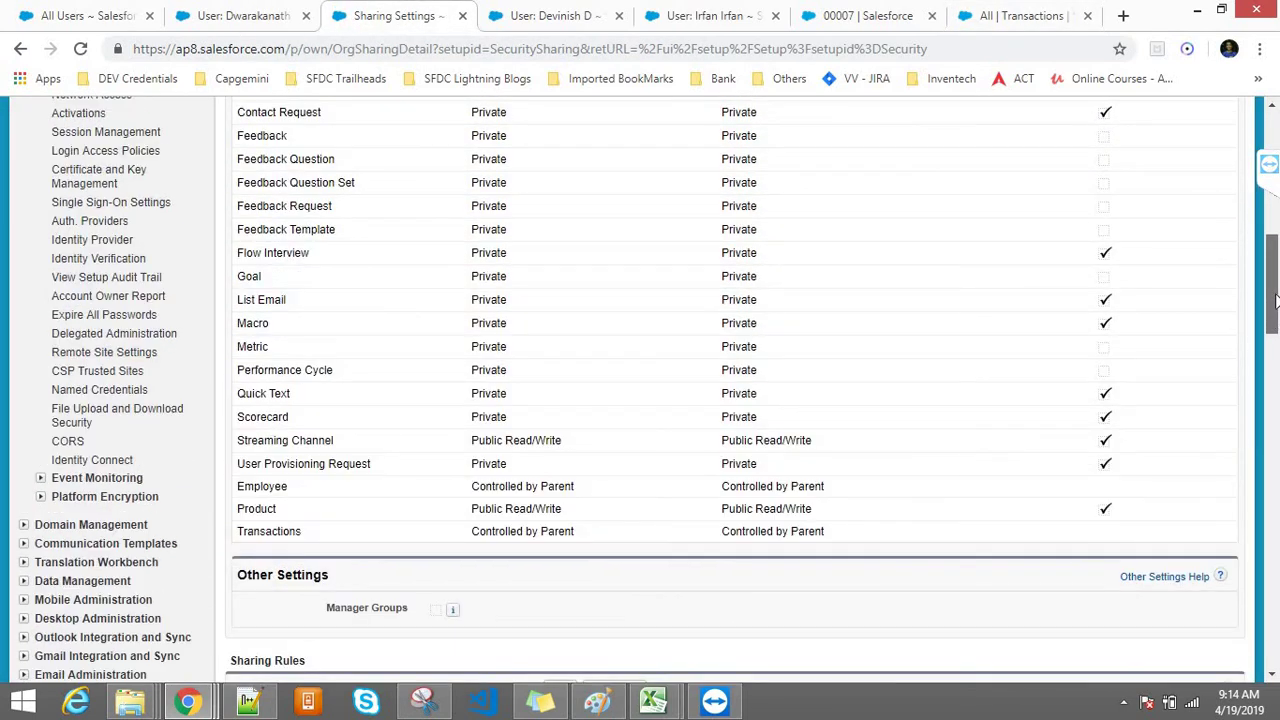
scroll(1276, 300, "up", 7)
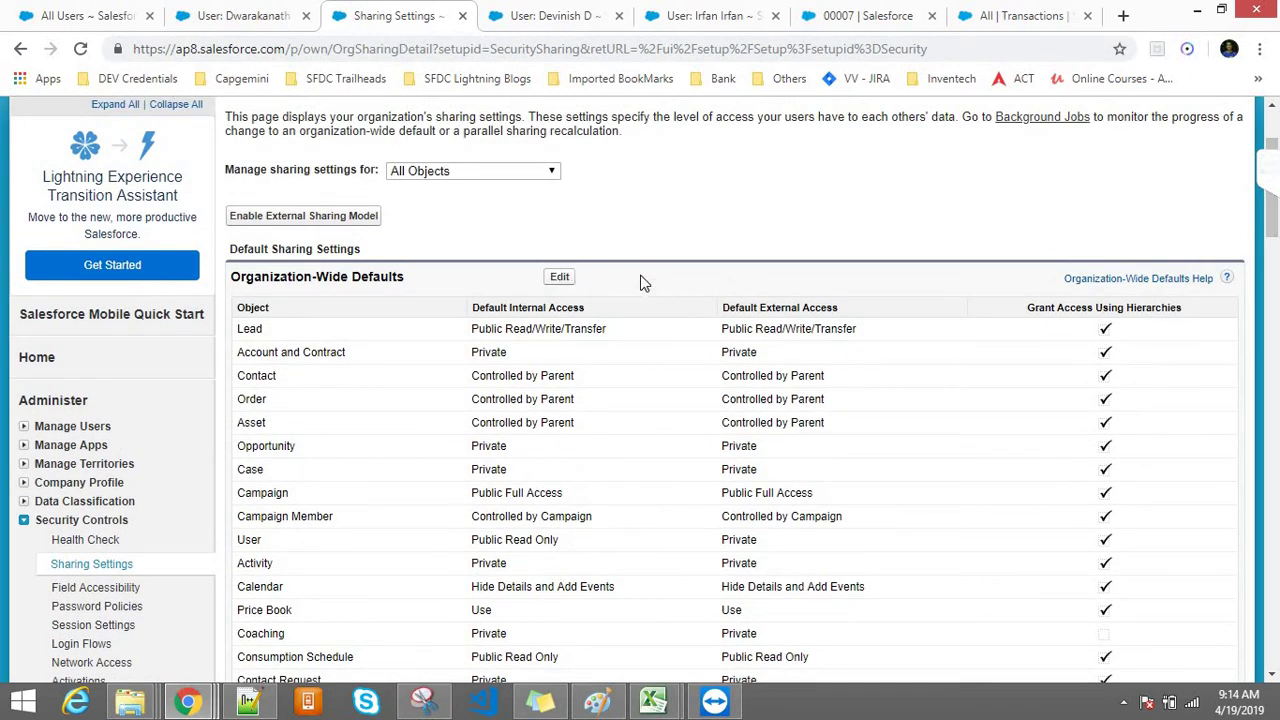
left_click_drag(440, 277, 232, 277)
left_click(436, 287)
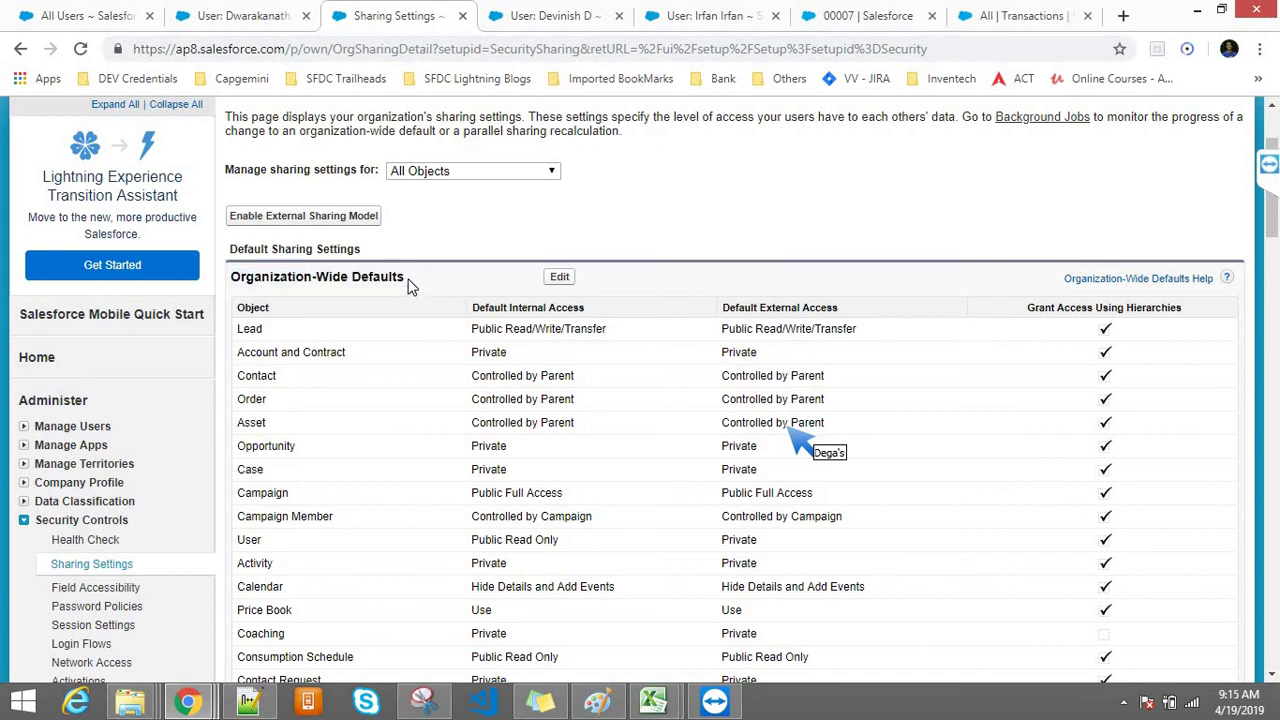
left_click_drag(407, 287, 228, 285)
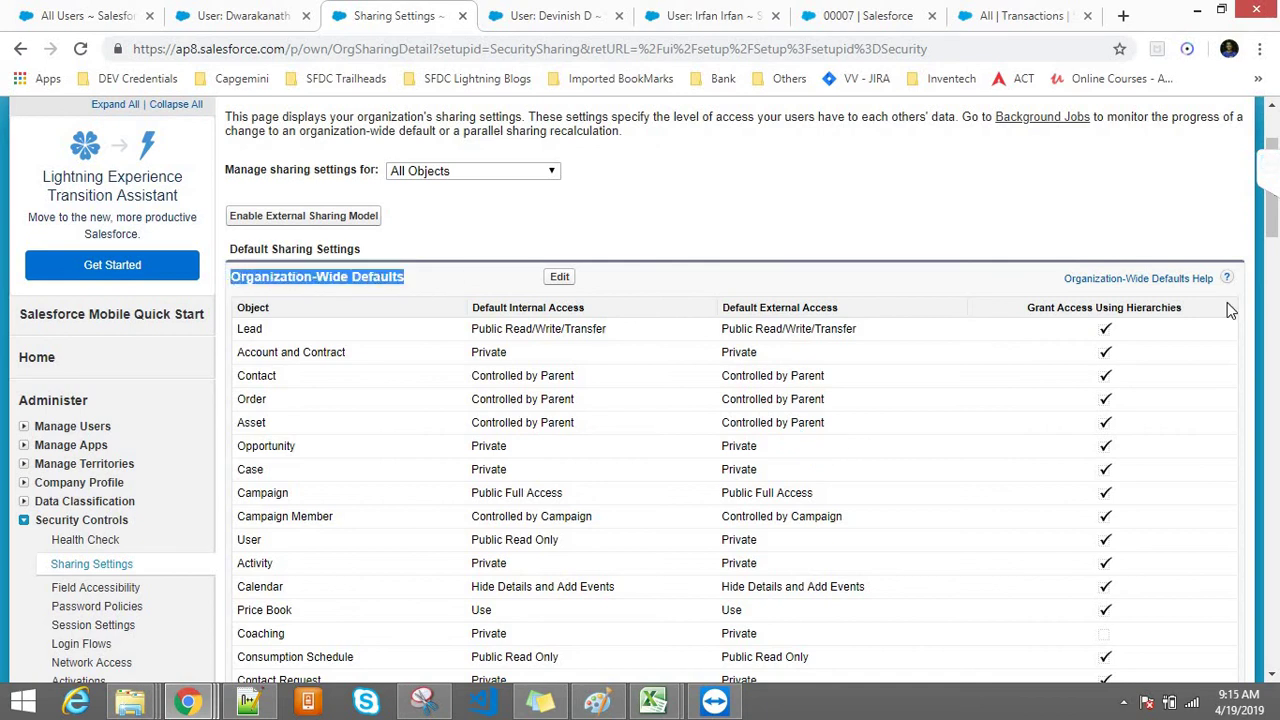
left_click_drag(1273, 212, 1273, 196)
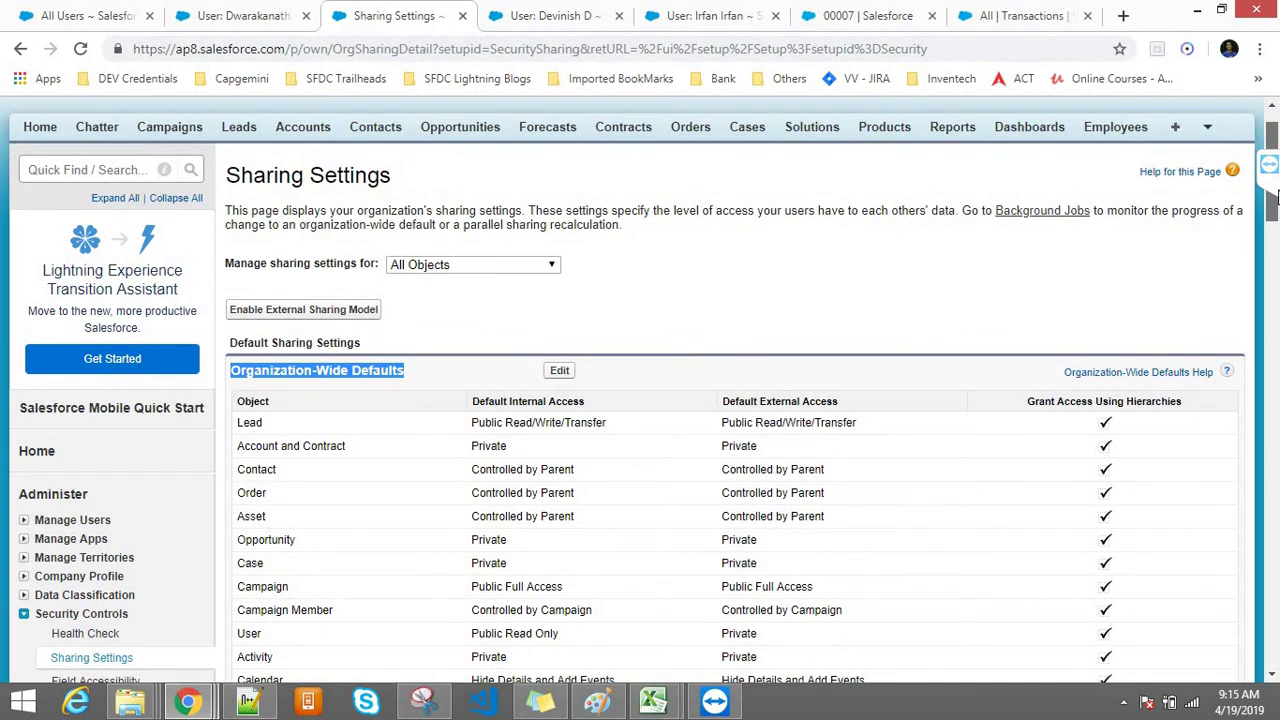
scroll(1273, 196, "up", 1)
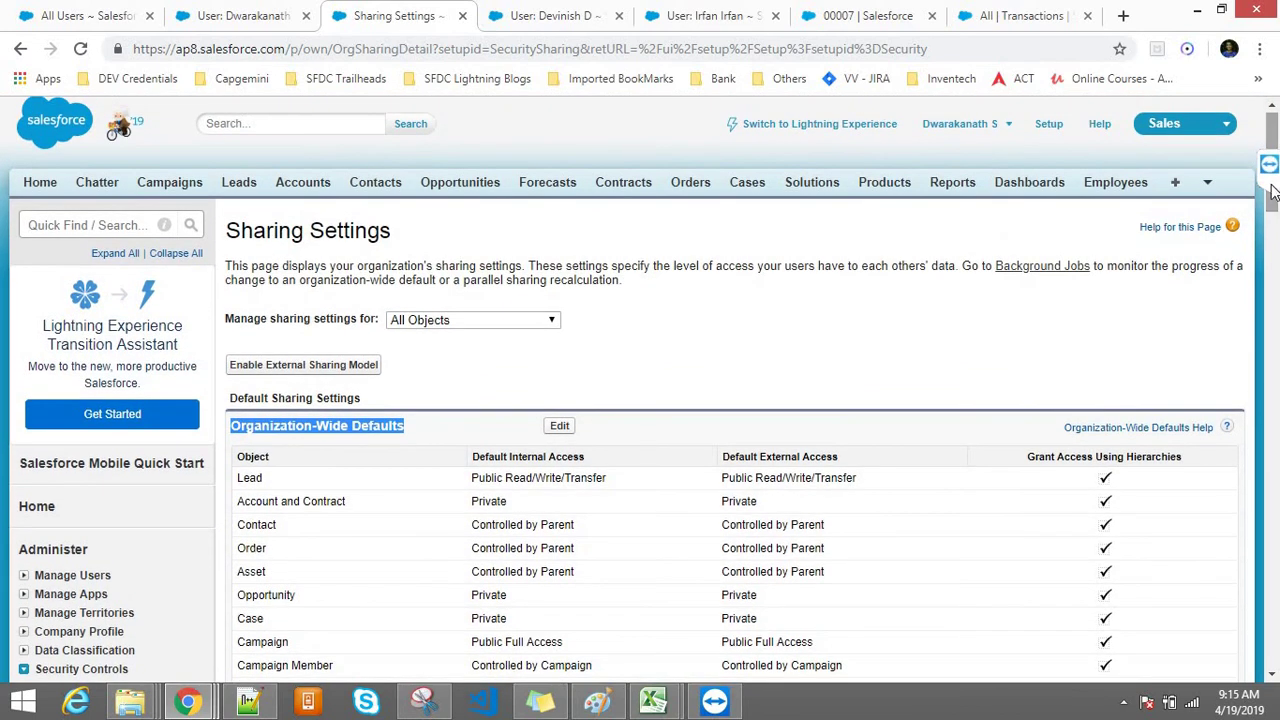
left_click(863, 389)
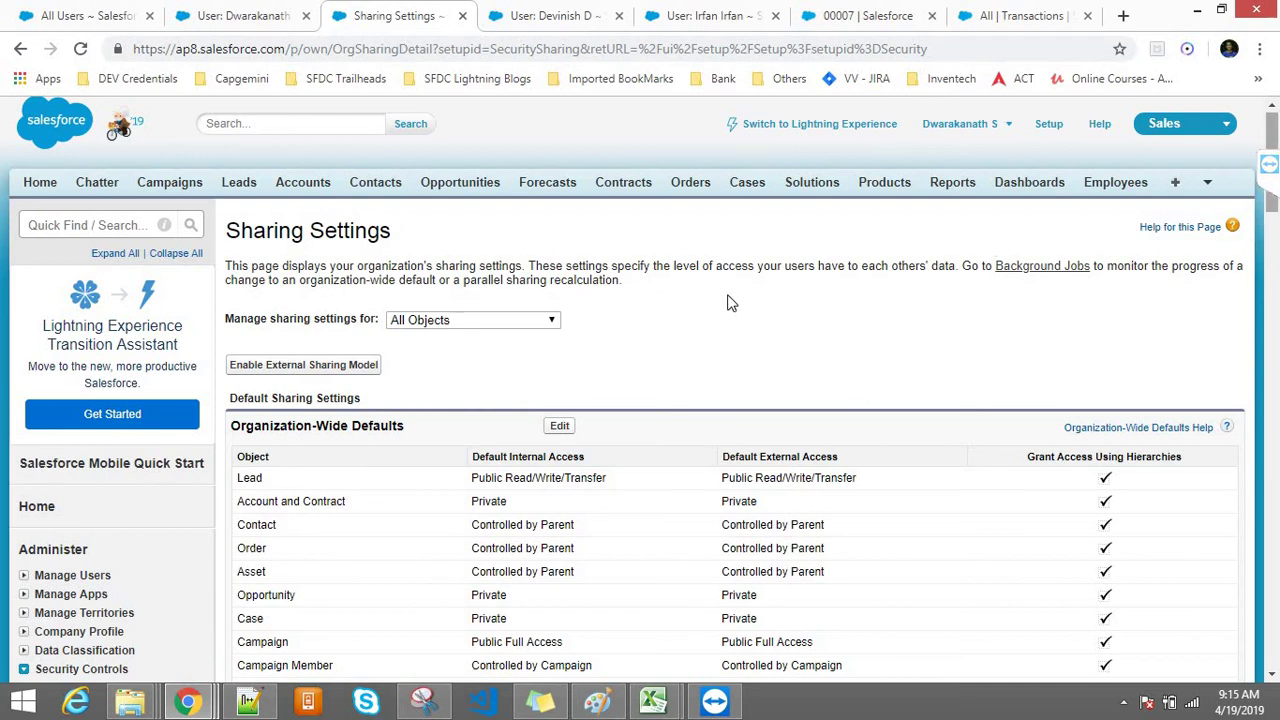
Step: Attempt to edit the org-wide defaults, then log out after Insufficient Privileges
left_click(563, 425)
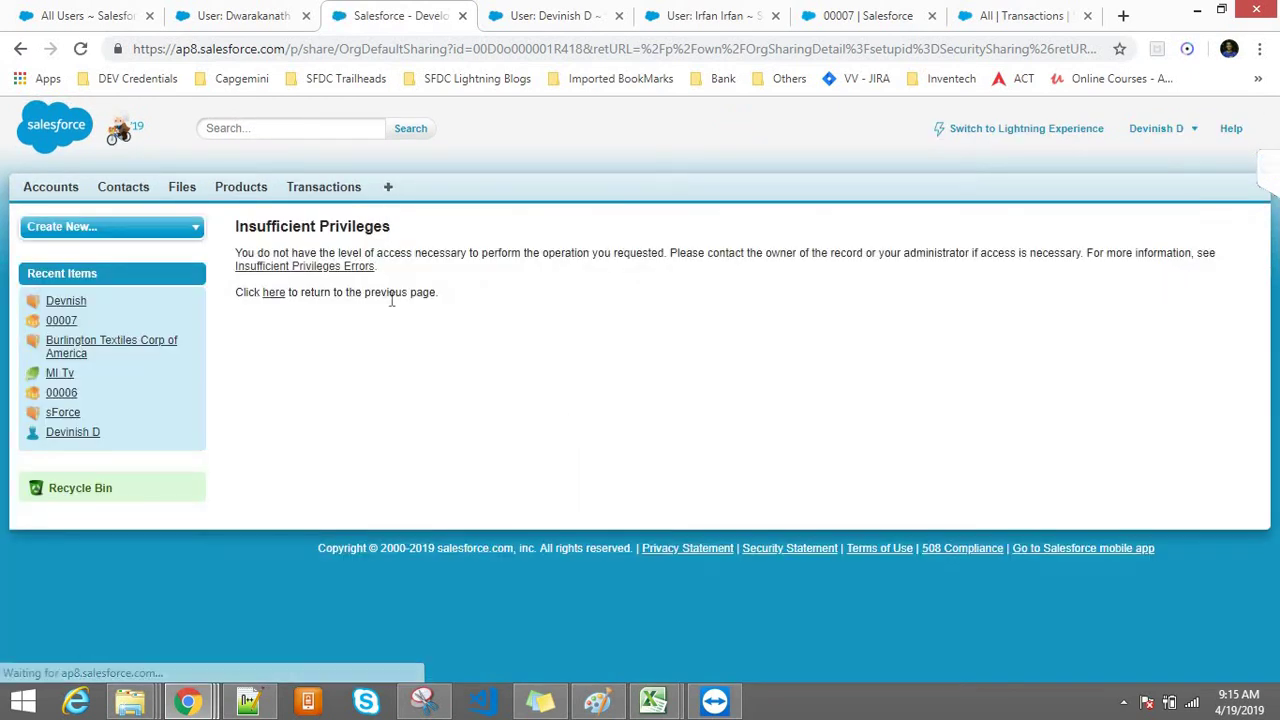
left_click(1157, 132)
left_click(1073, 234)
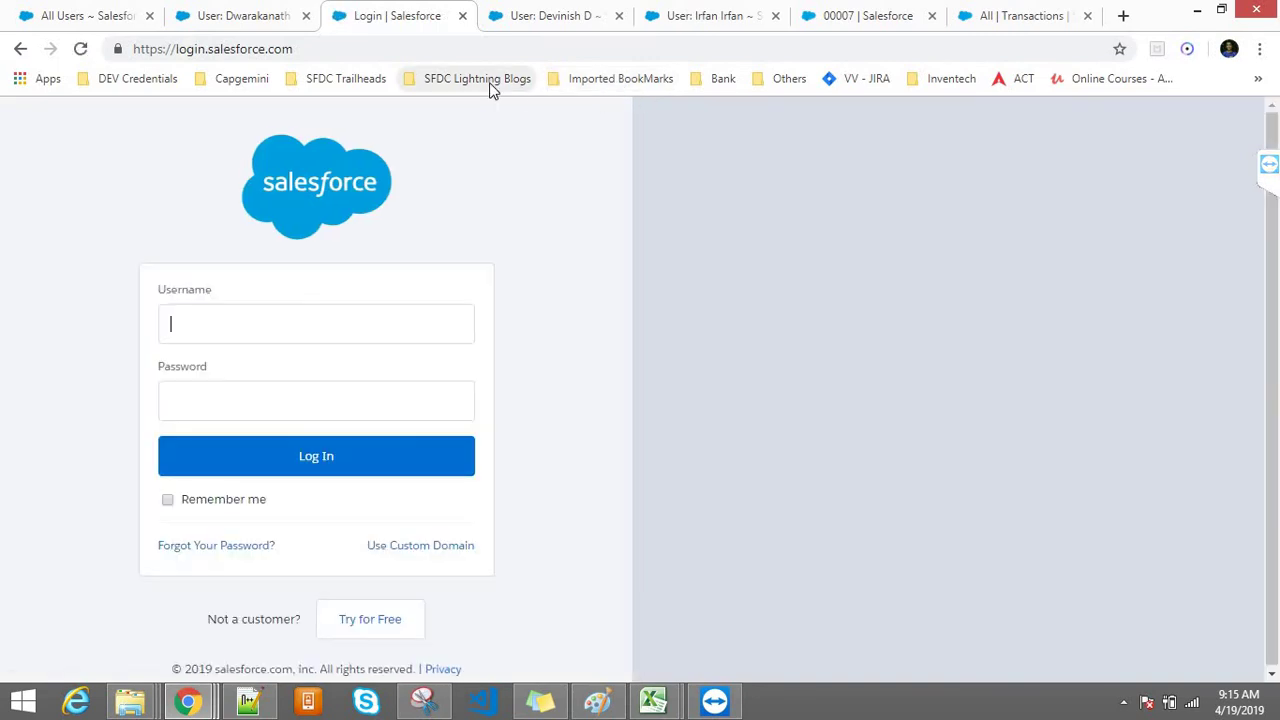
Step: Launch the Training login bookmark from Imported BookMarks > Developer Editions
left_click(490, 86)
mouse_move(620, 78)
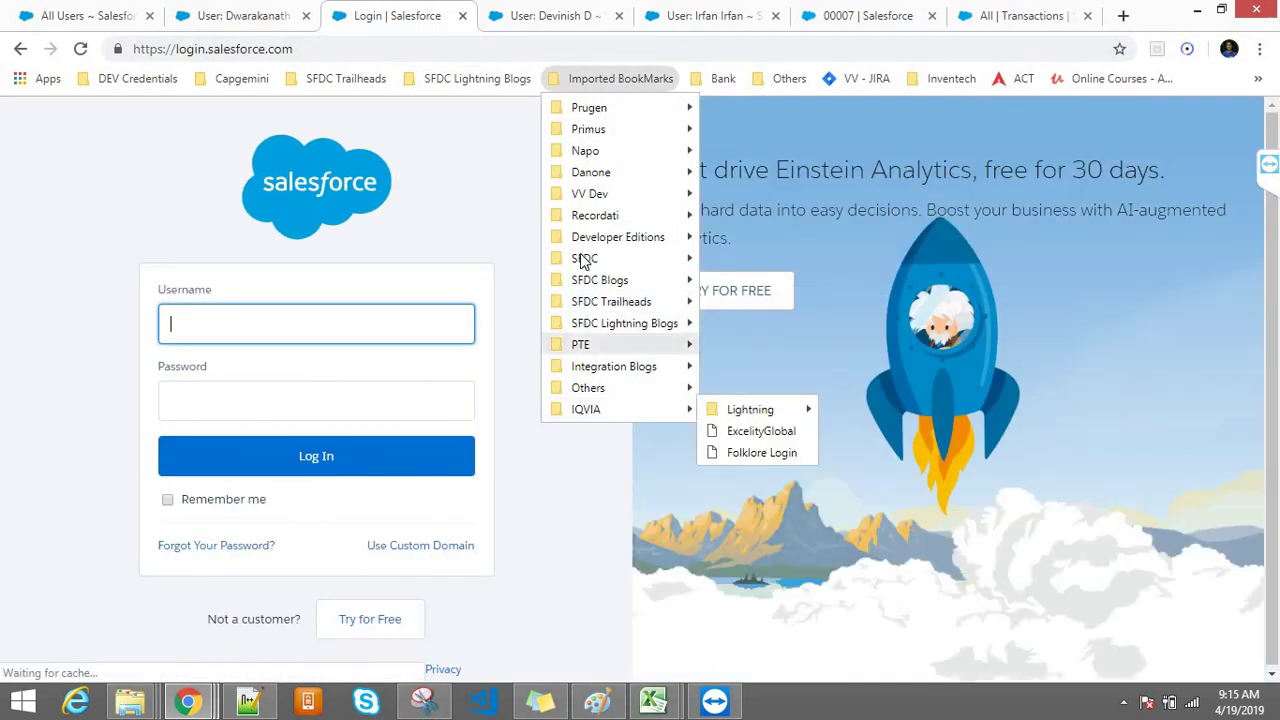
mouse_move(590, 237)
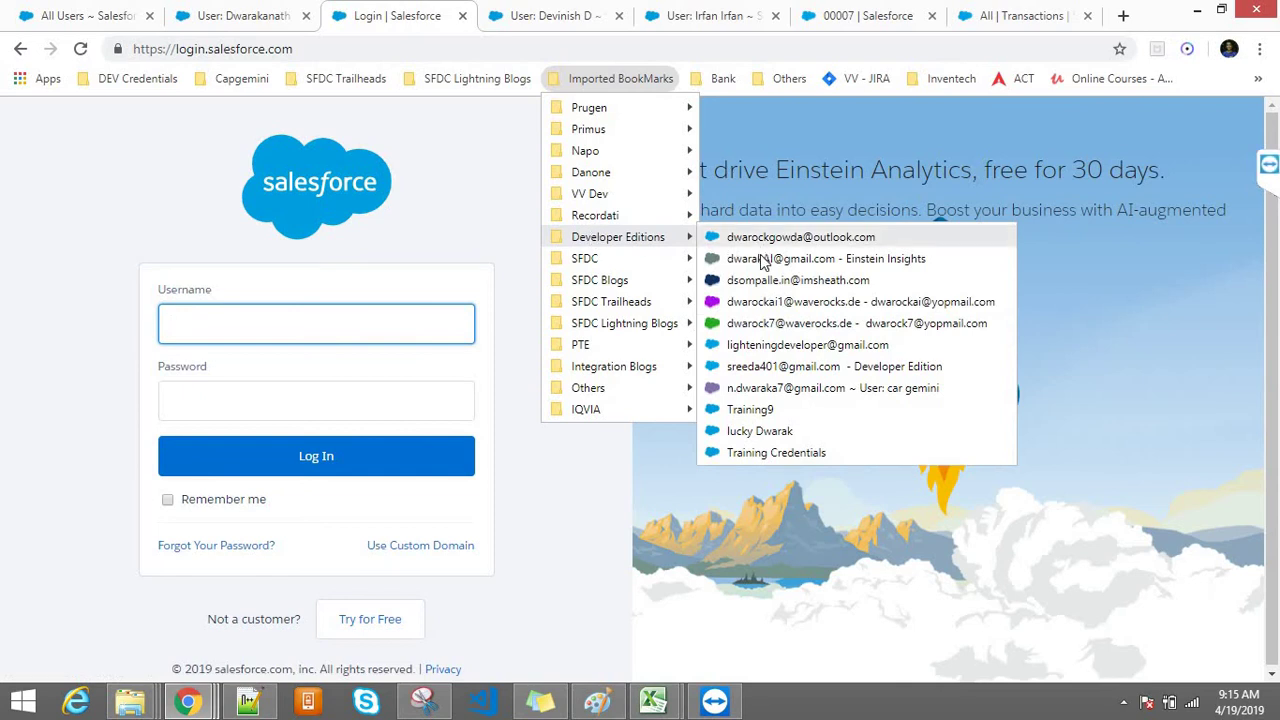
left_click(756, 414)
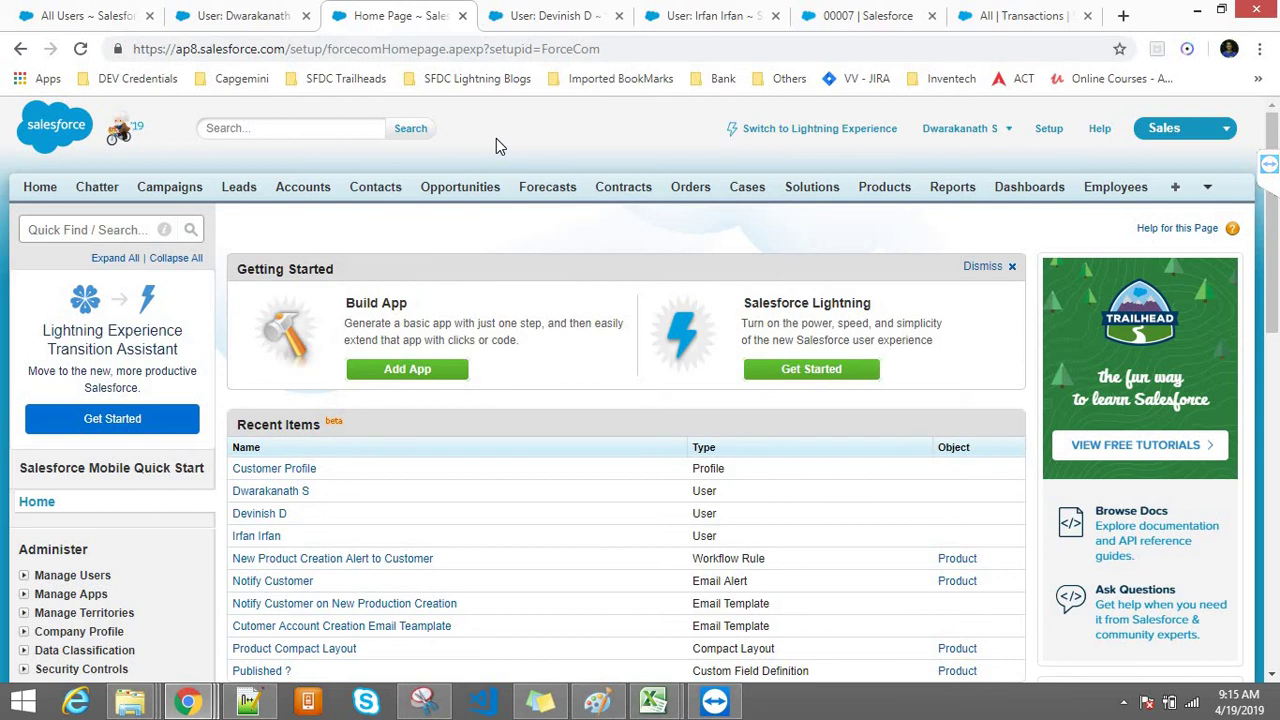
Step: Check the other user's detail page, then return to the Setup home page
left_click(945, 135)
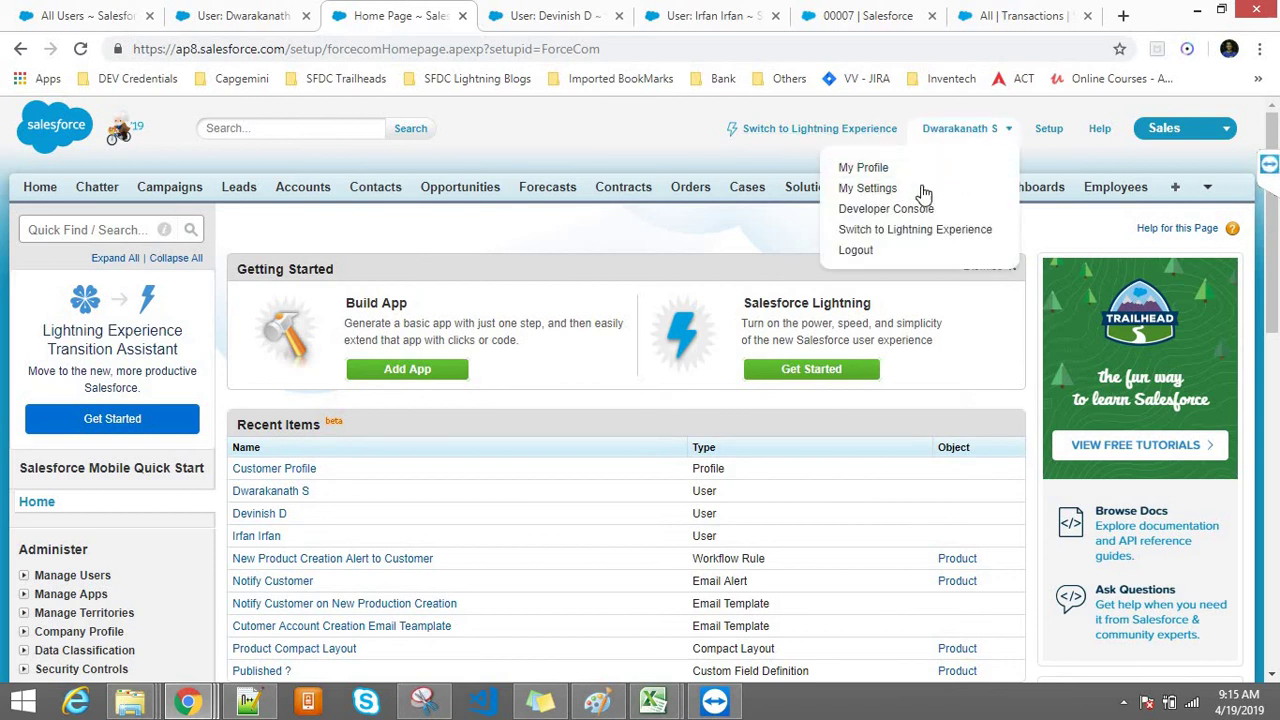
left_click(617, 8)
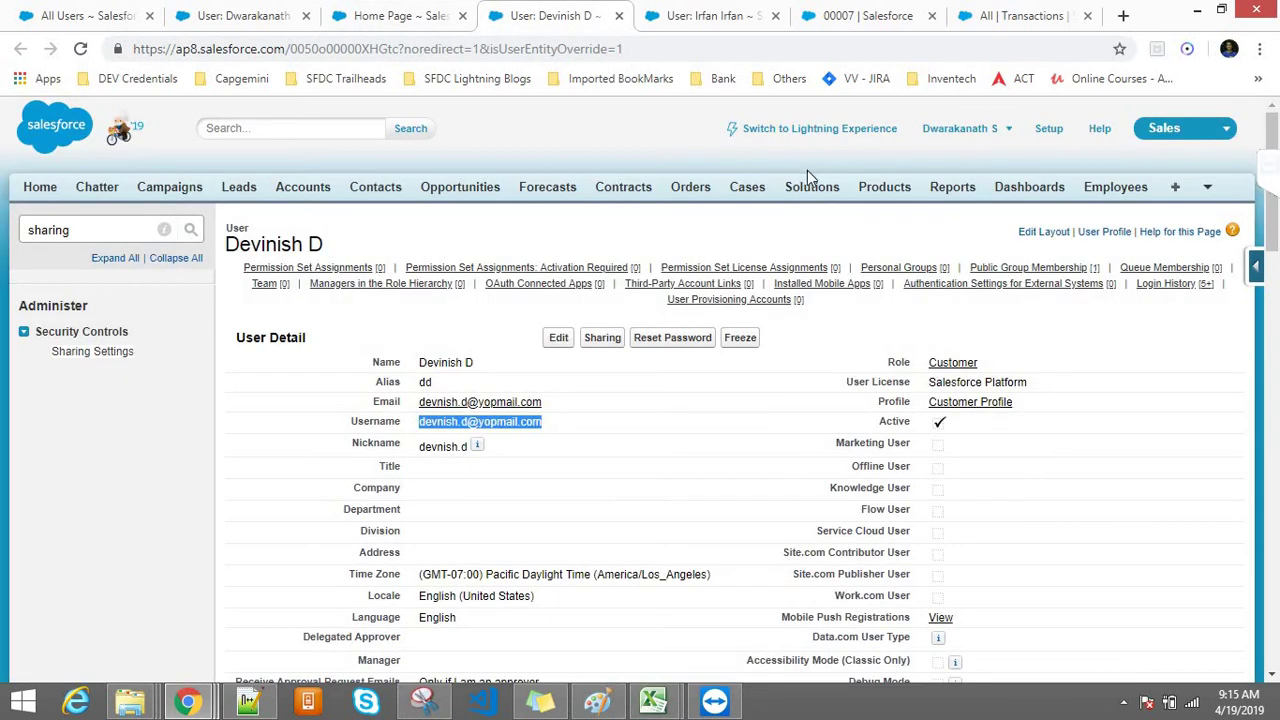
left_click(420, 15)
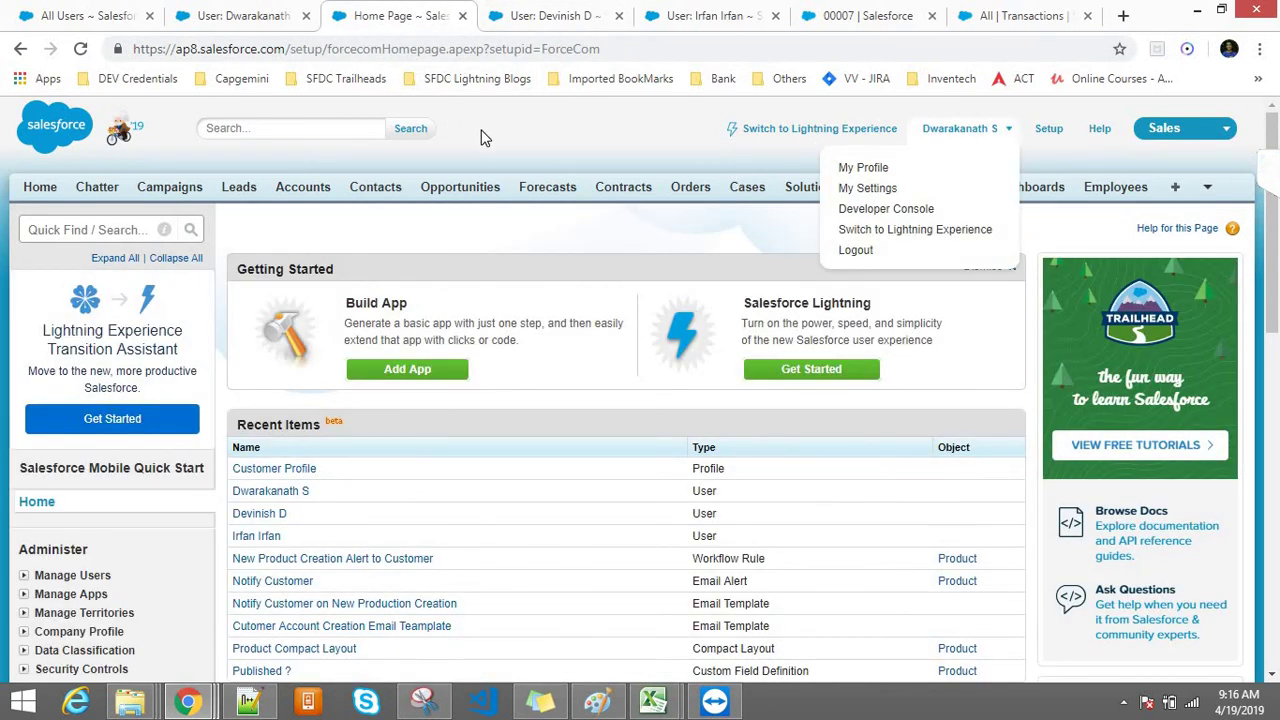
left_click(370, 245)
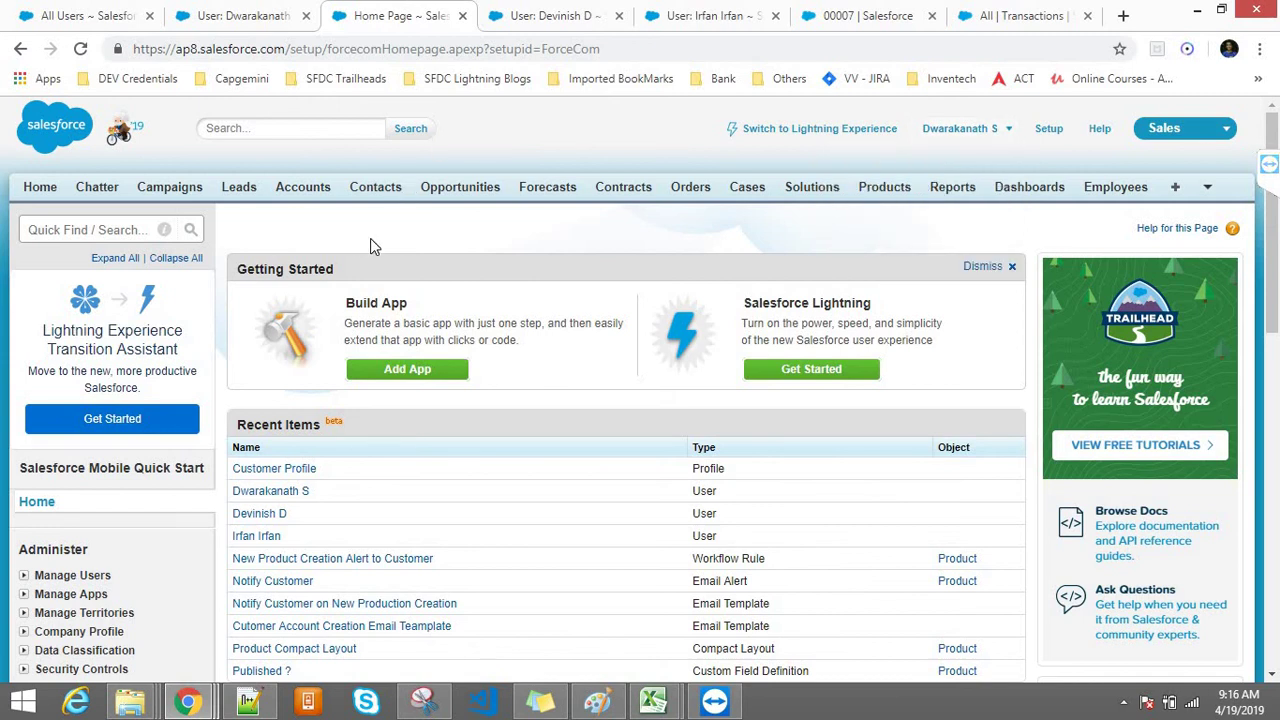
left_click(570, 15)
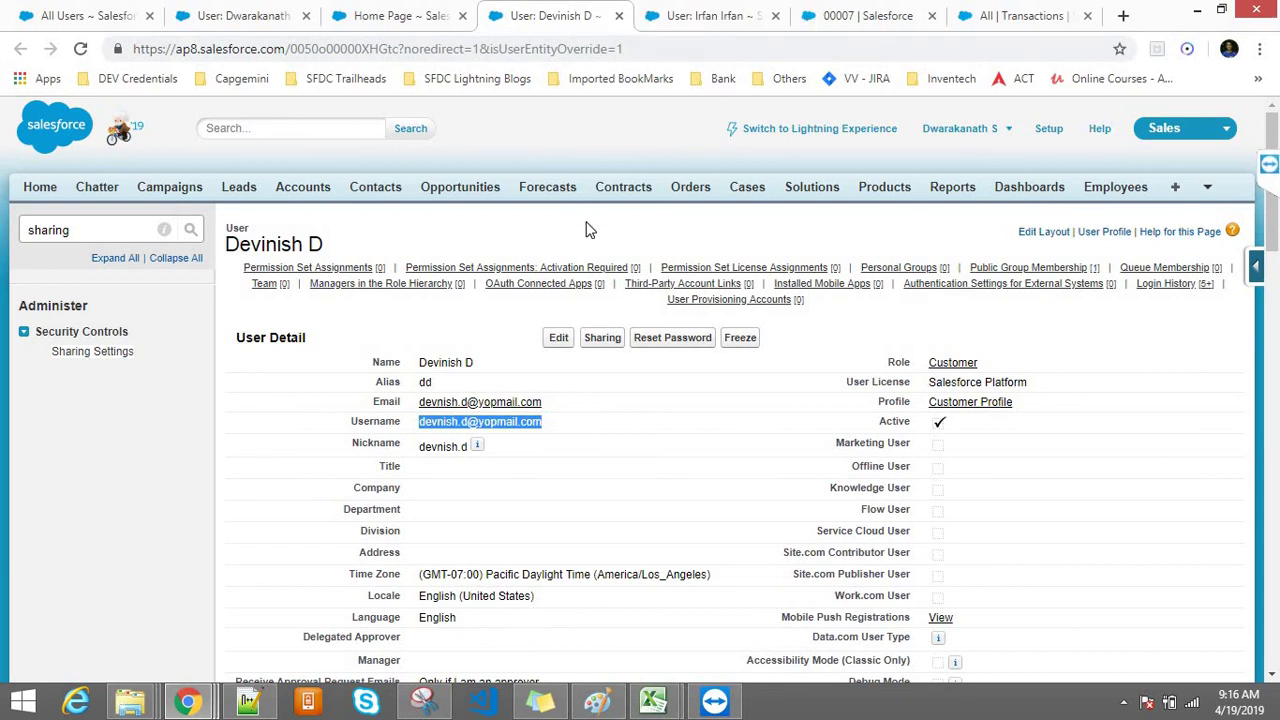
left_click(395, 16)
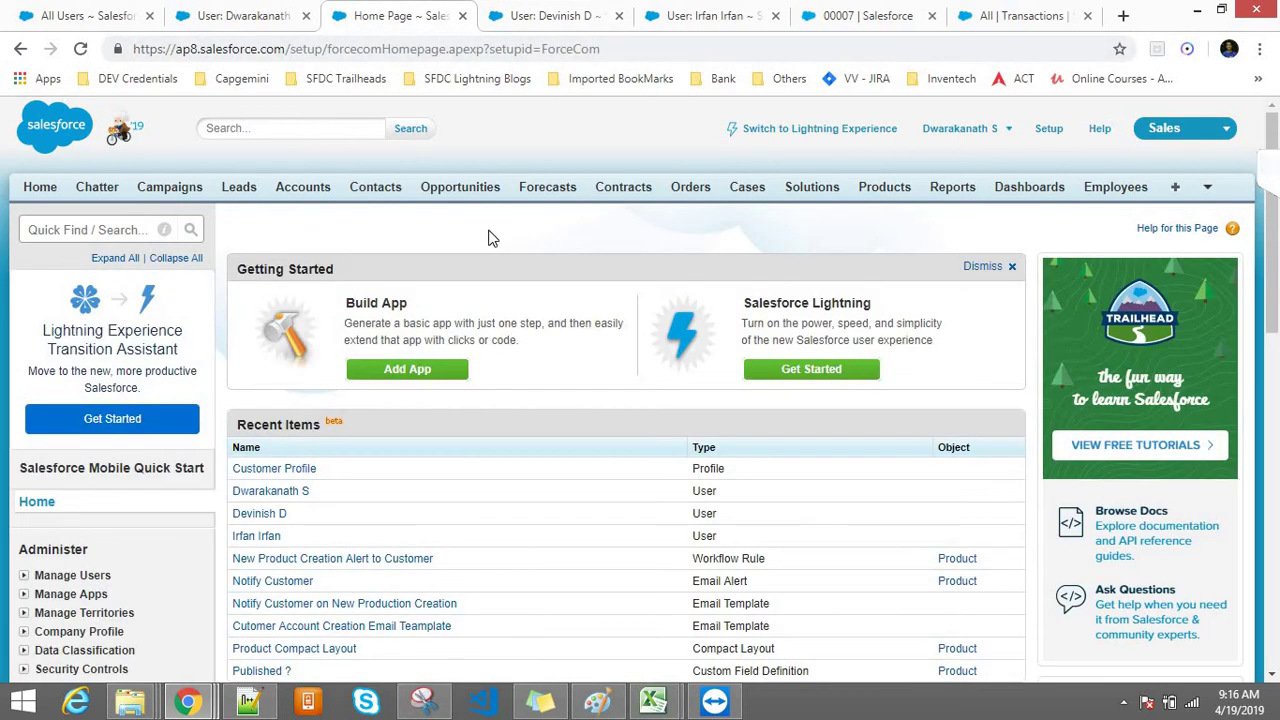
Step: Find 'sha' in Quick Find and open Sharing Settings
left_click(61, 229)
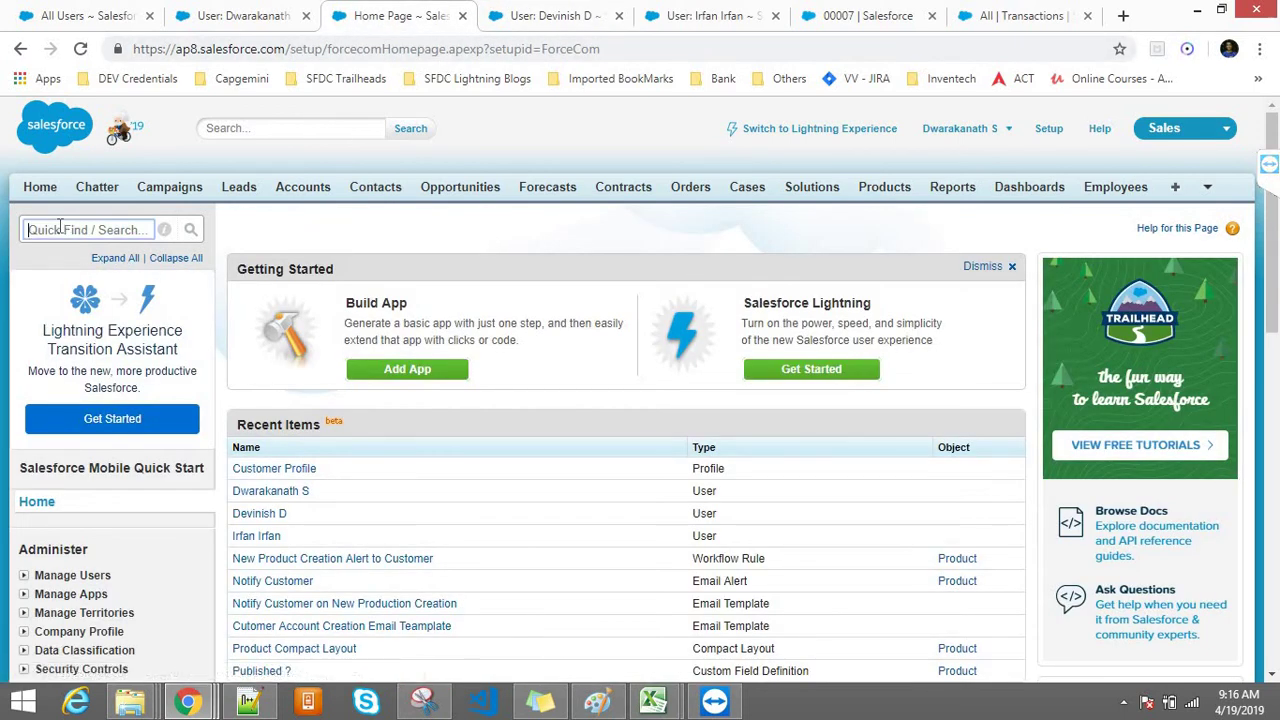
type("sharing")
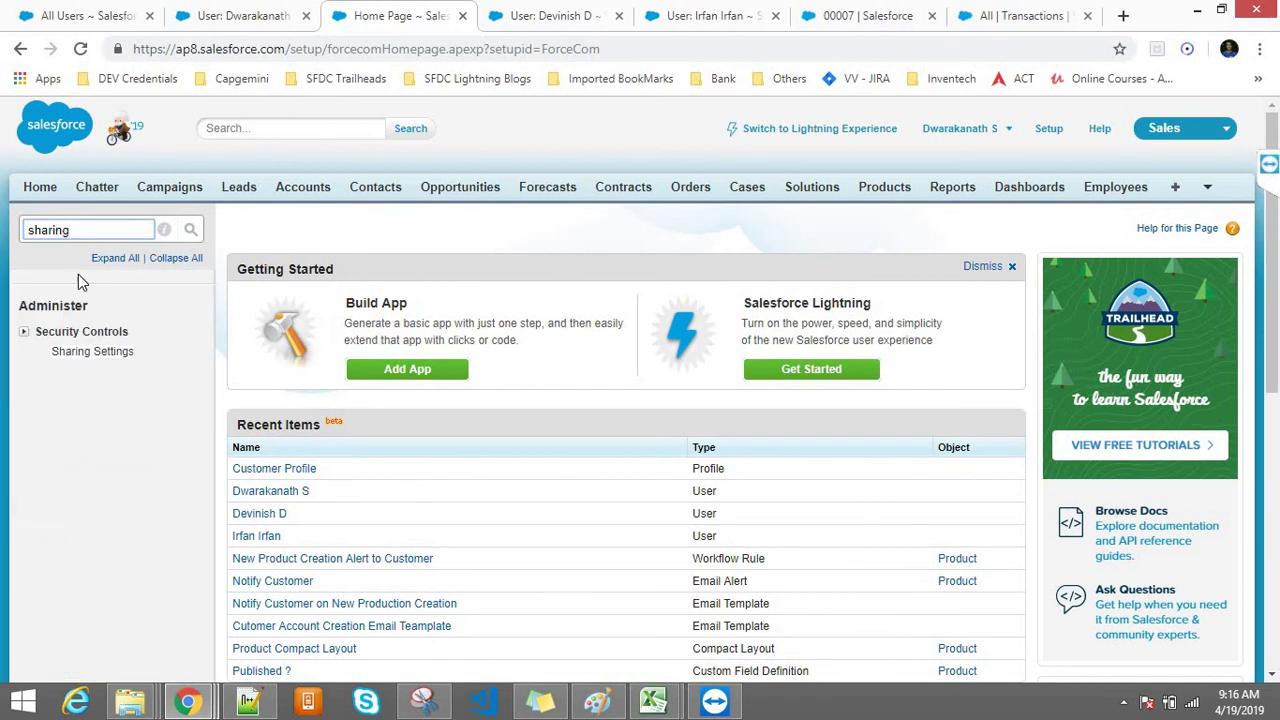
left_click(62, 352)
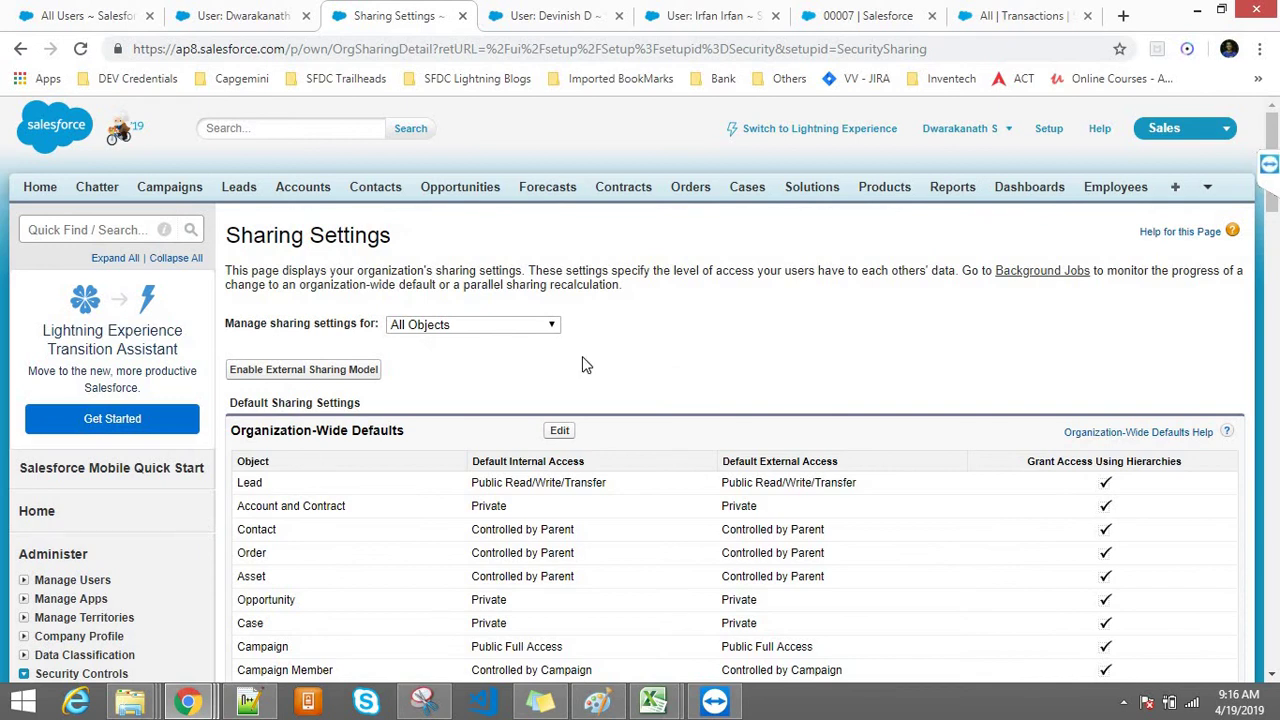
Step: Set Account and Contract to Public Read/Write, save, confirm recalculation, and reload the page
left_click(558, 432)
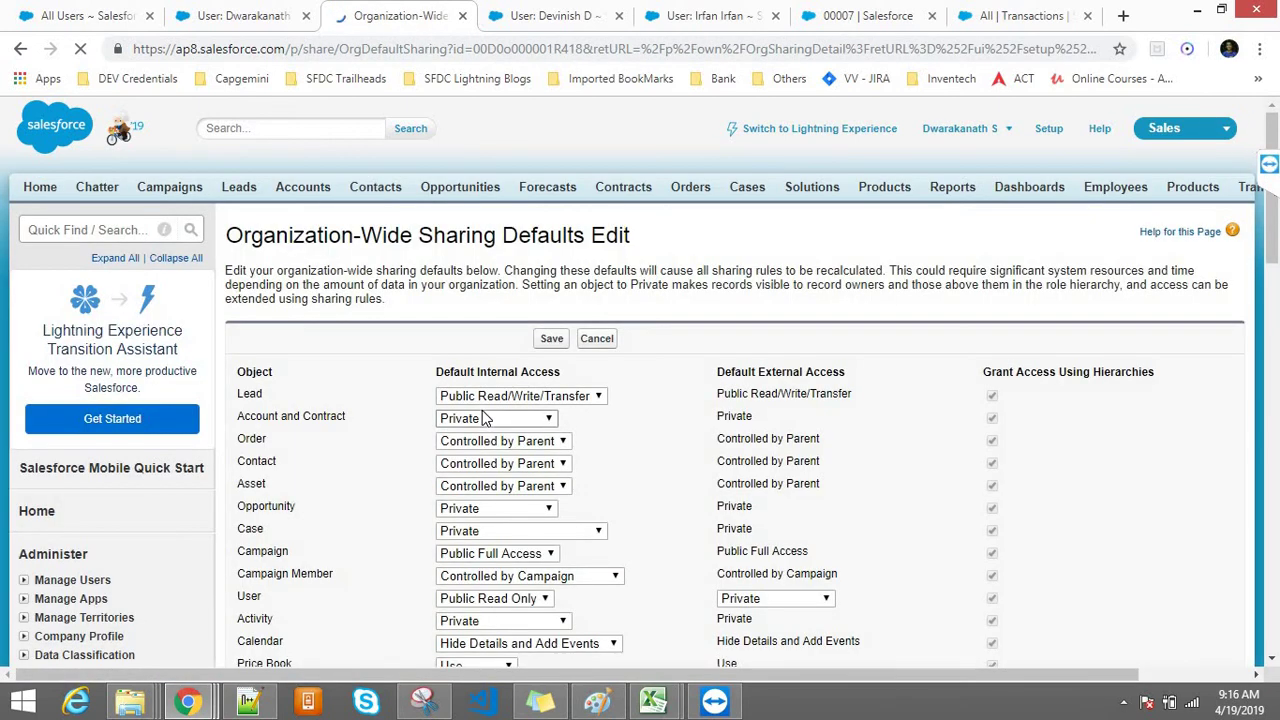
left_click(484, 419)
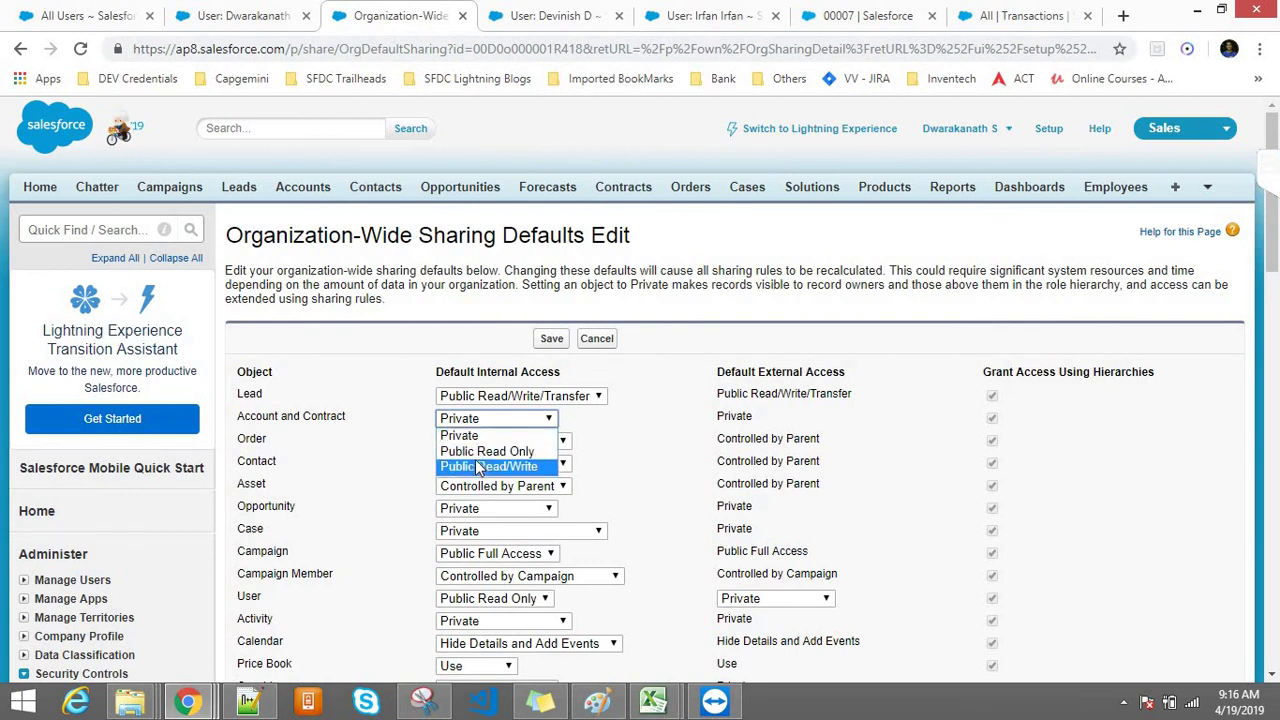
left_click(480, 466)
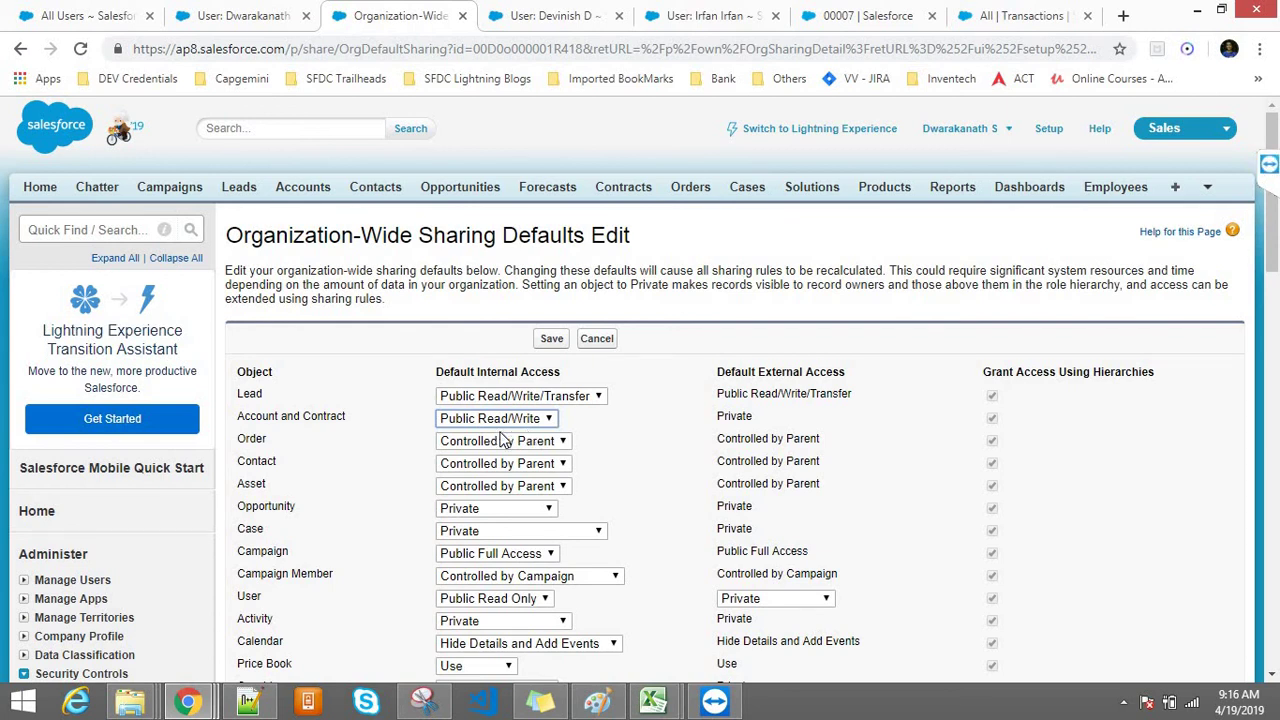
left_click(551, 340)
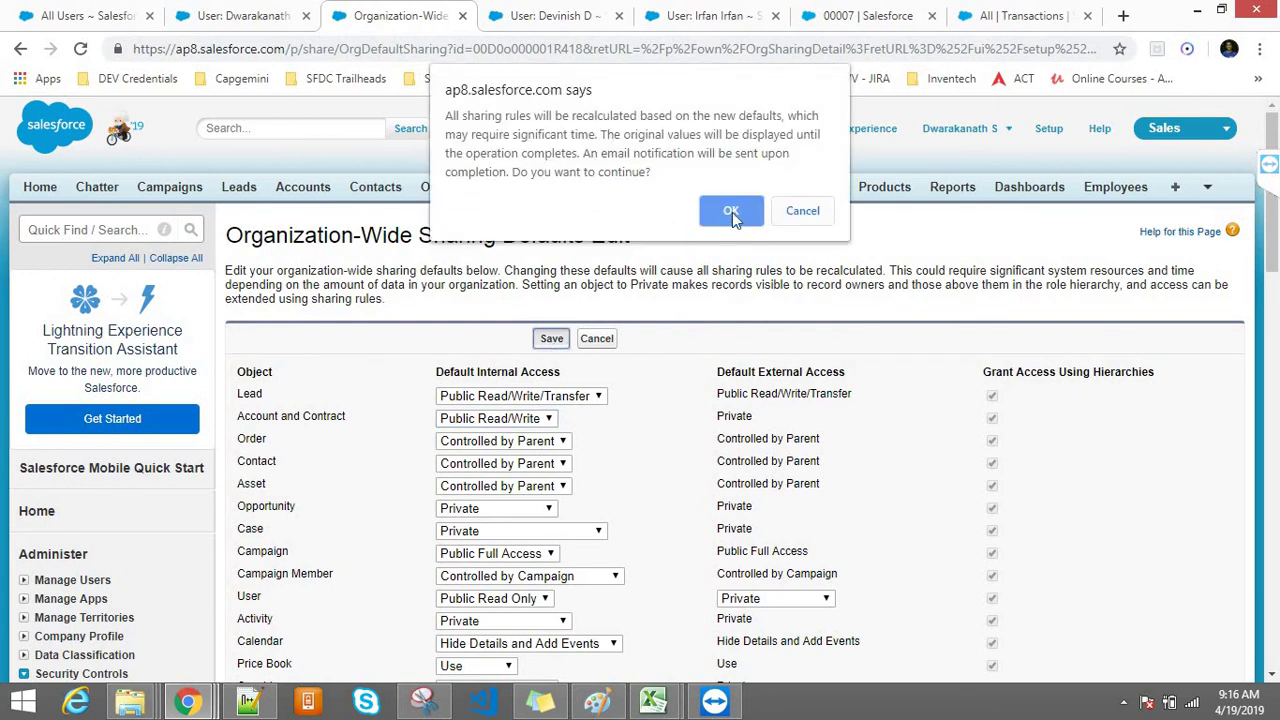
left_click(731, 212)
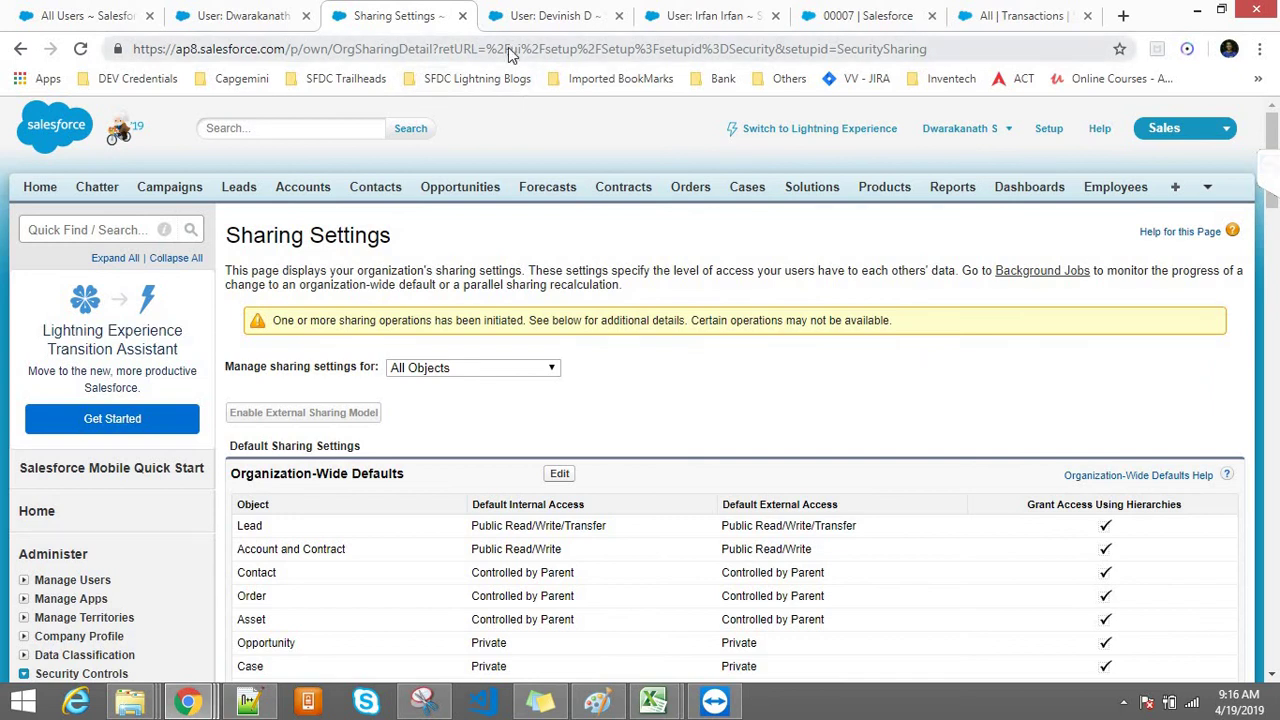
left_click(511, 50)
key("Return")
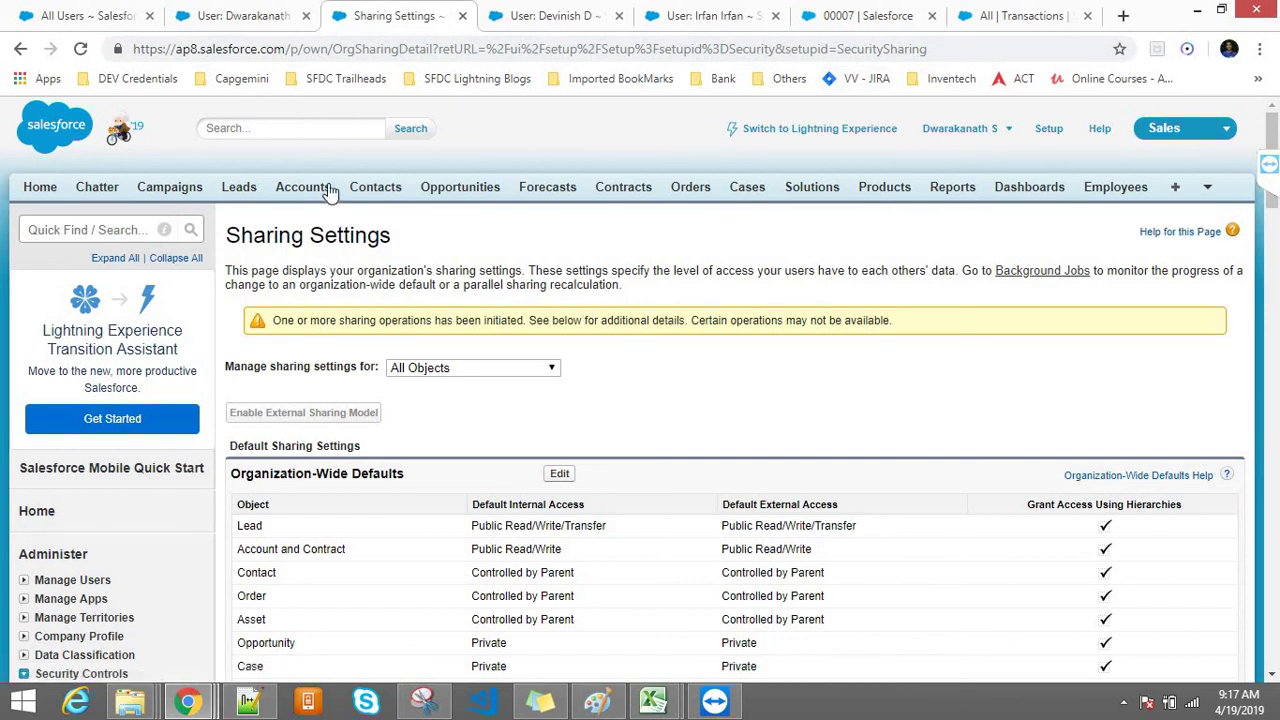
Step: Find 'Manag' on the administrator user's detail page
left_click(240, 15)
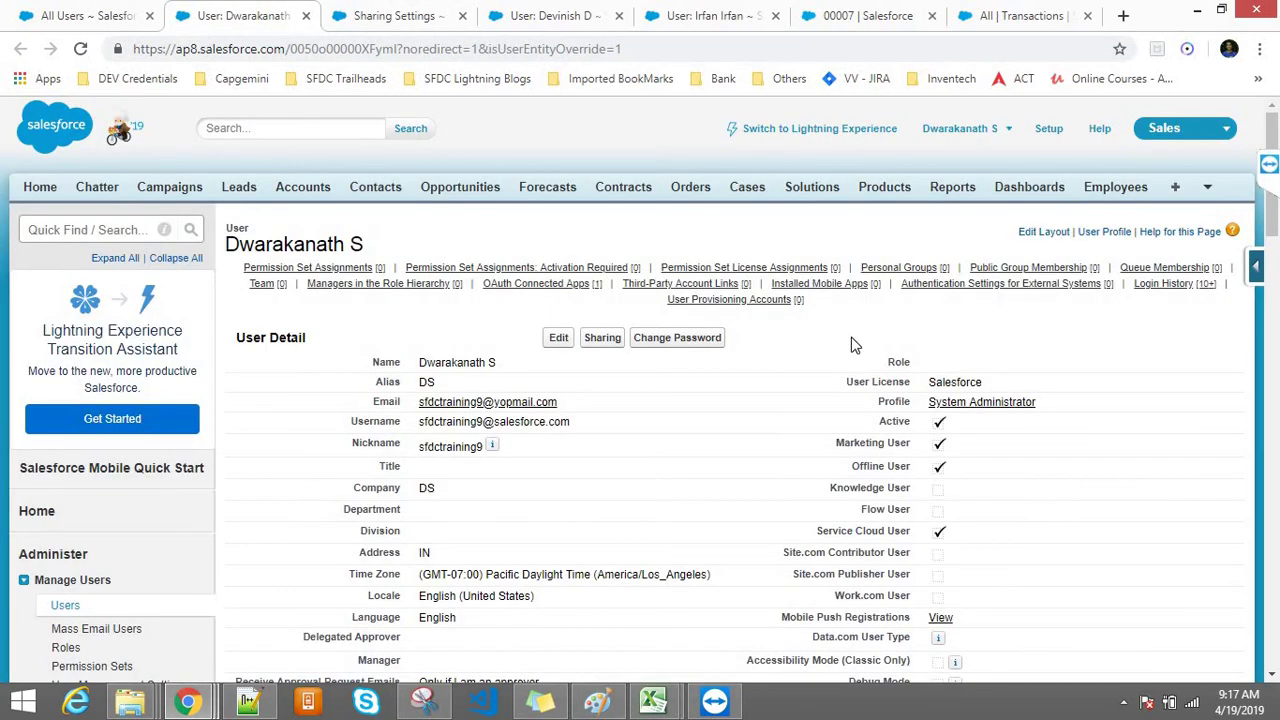
key("ctrl+f")
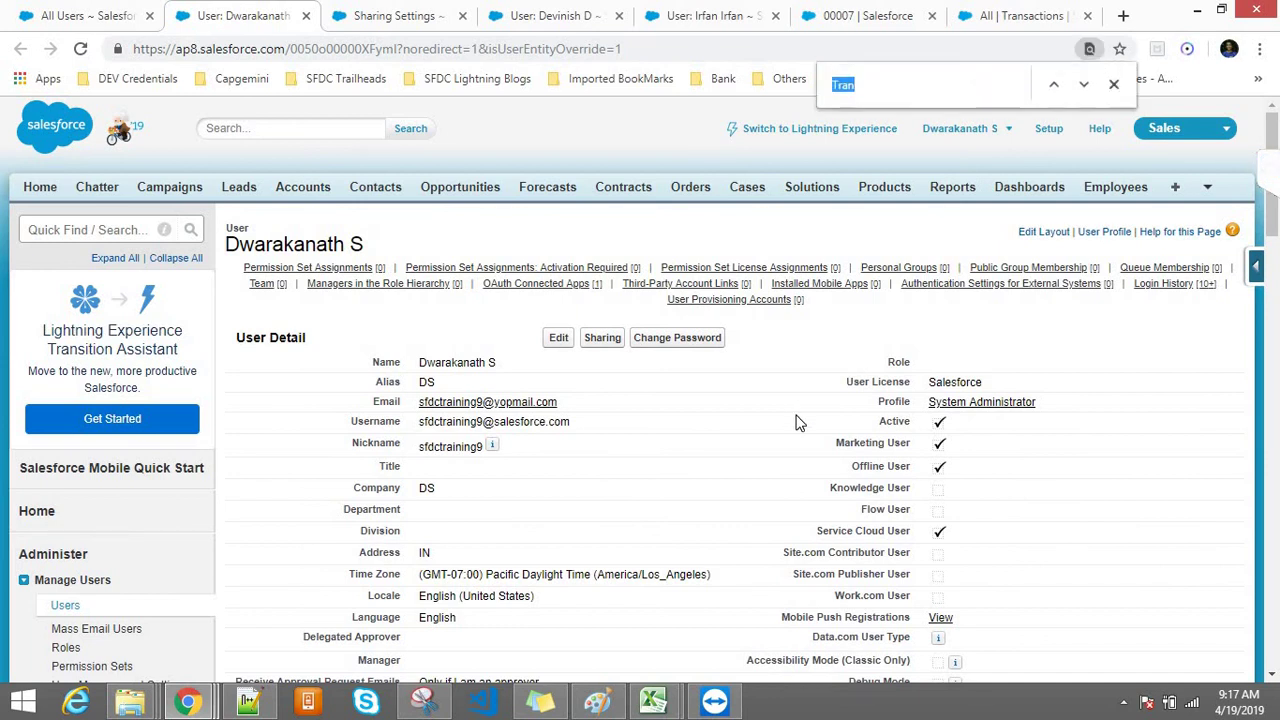
type("Manag")
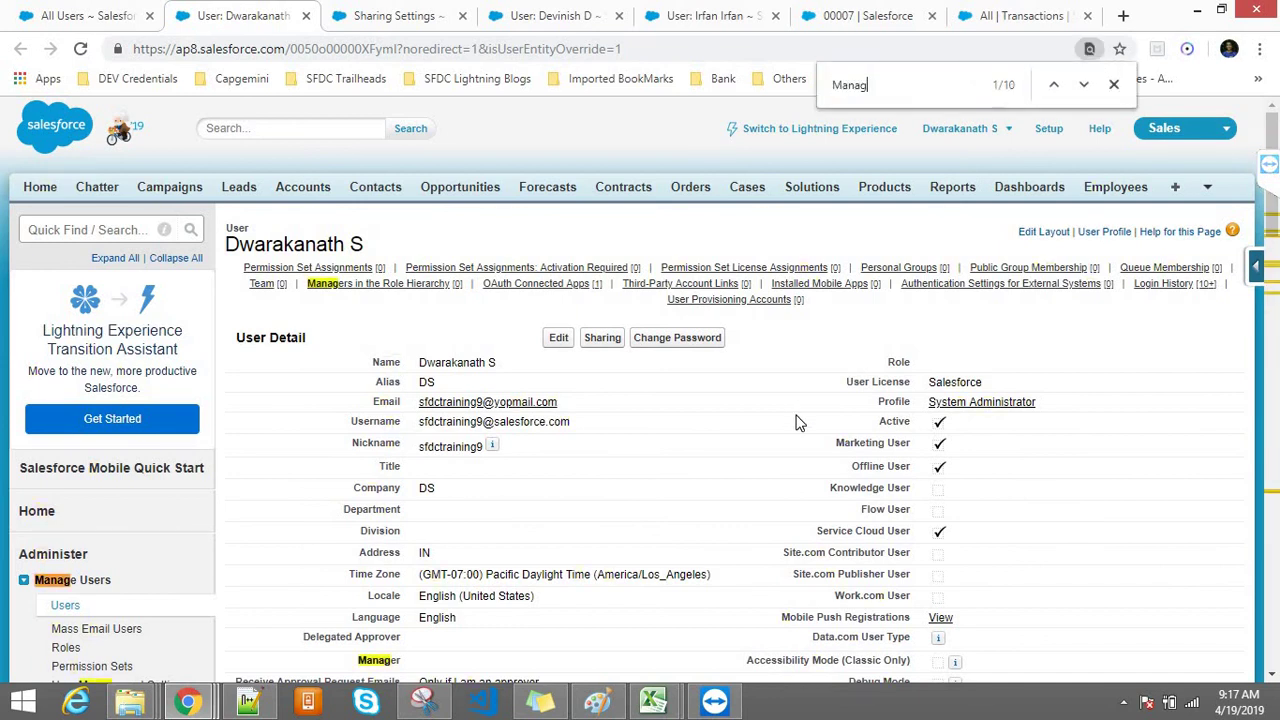
key("Return")
key("Return")
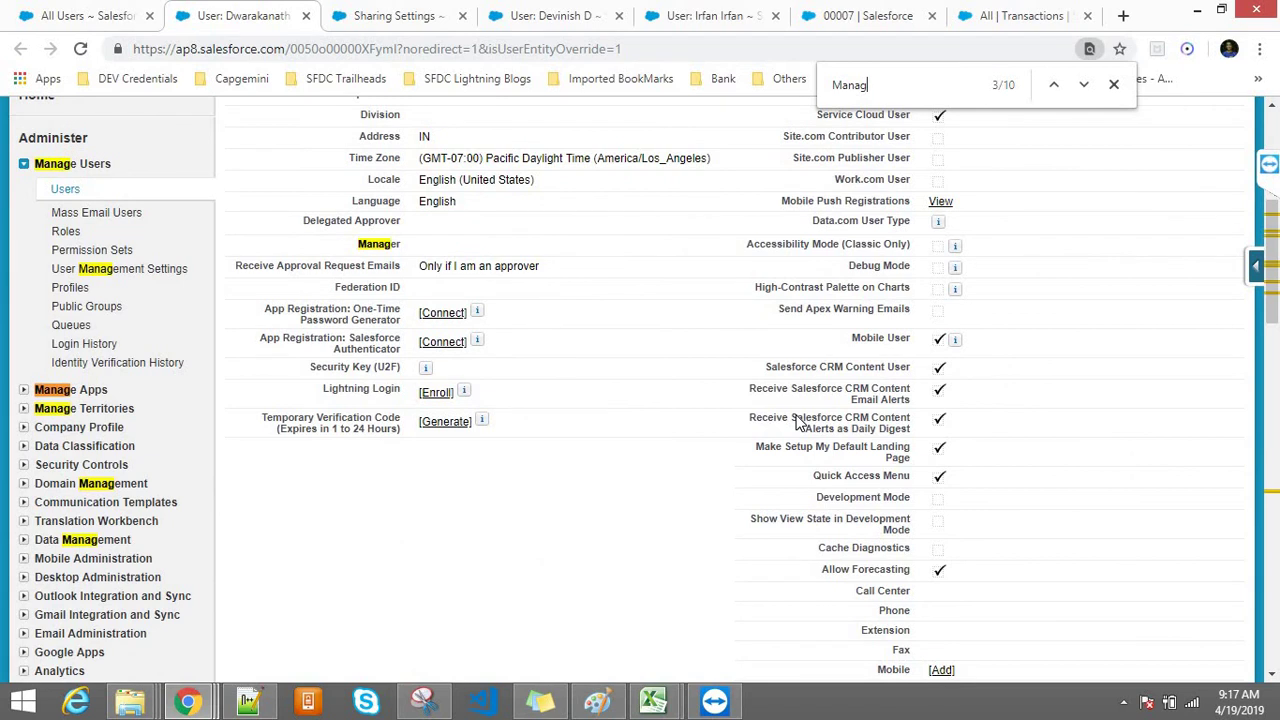
Step: Google 'enable login as user salesforce' in a new tab
left_click(1123, 15)
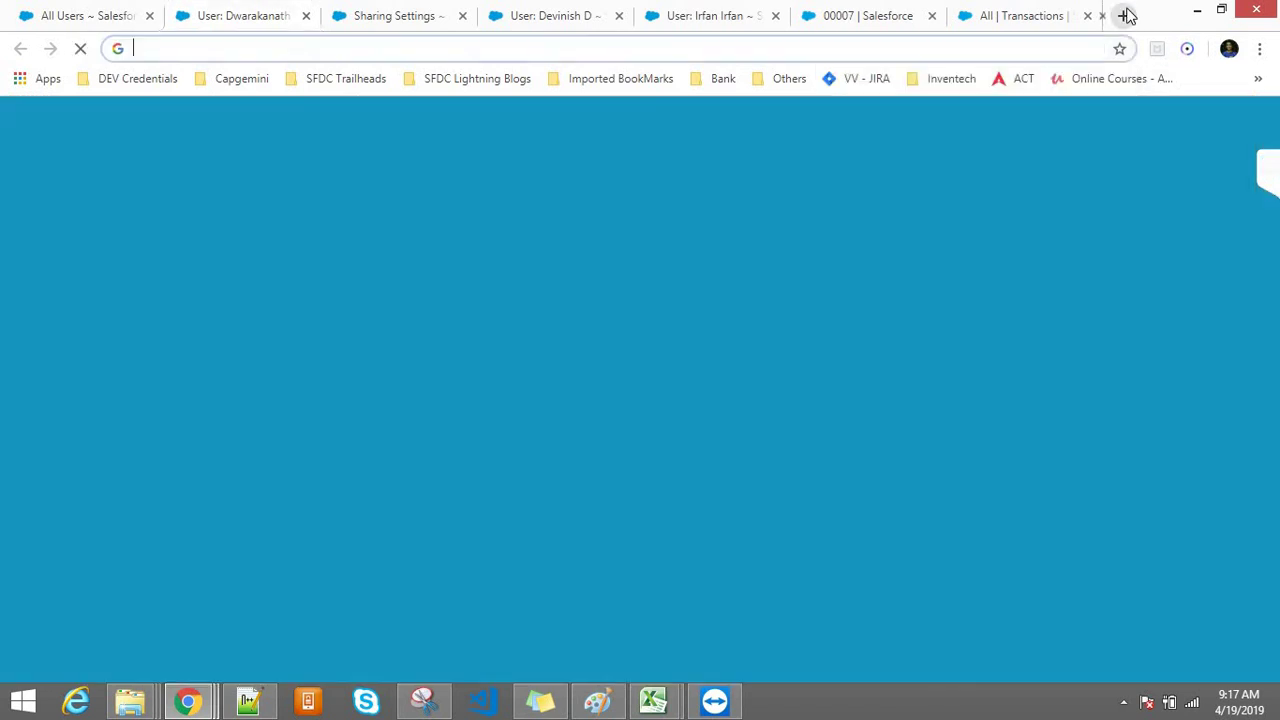
type("enable login as")
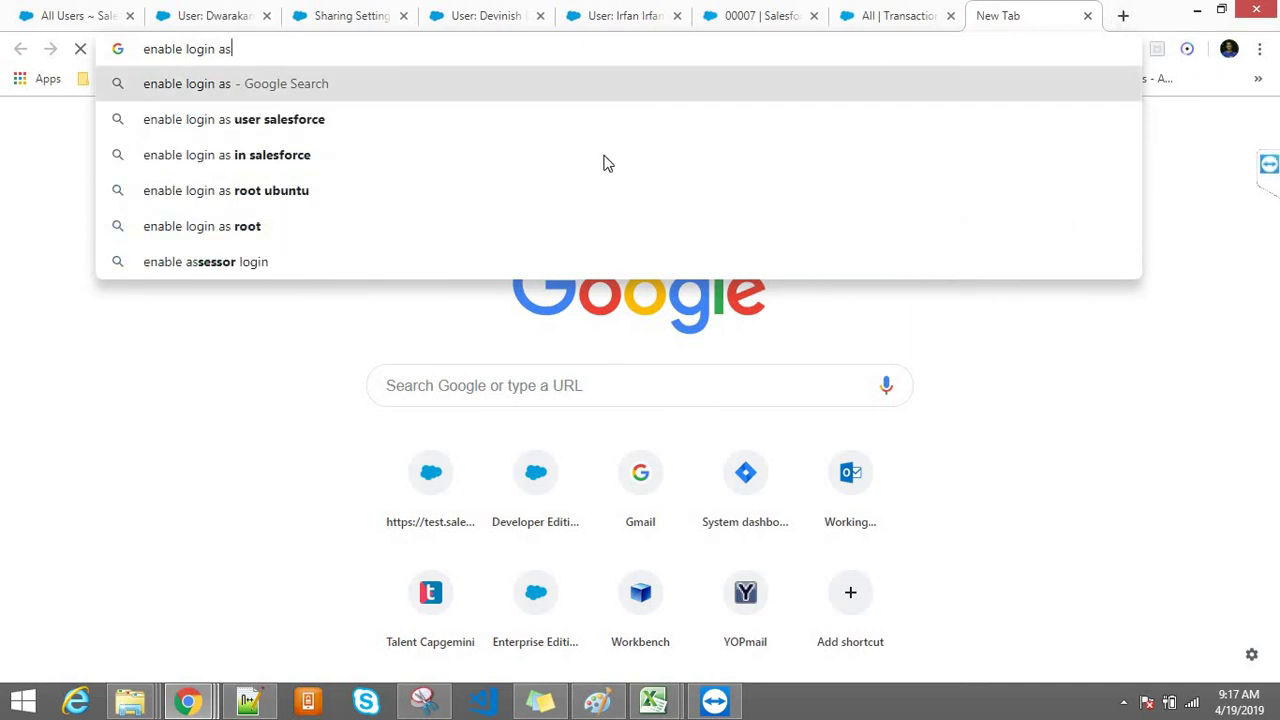
left_click(469, 120)
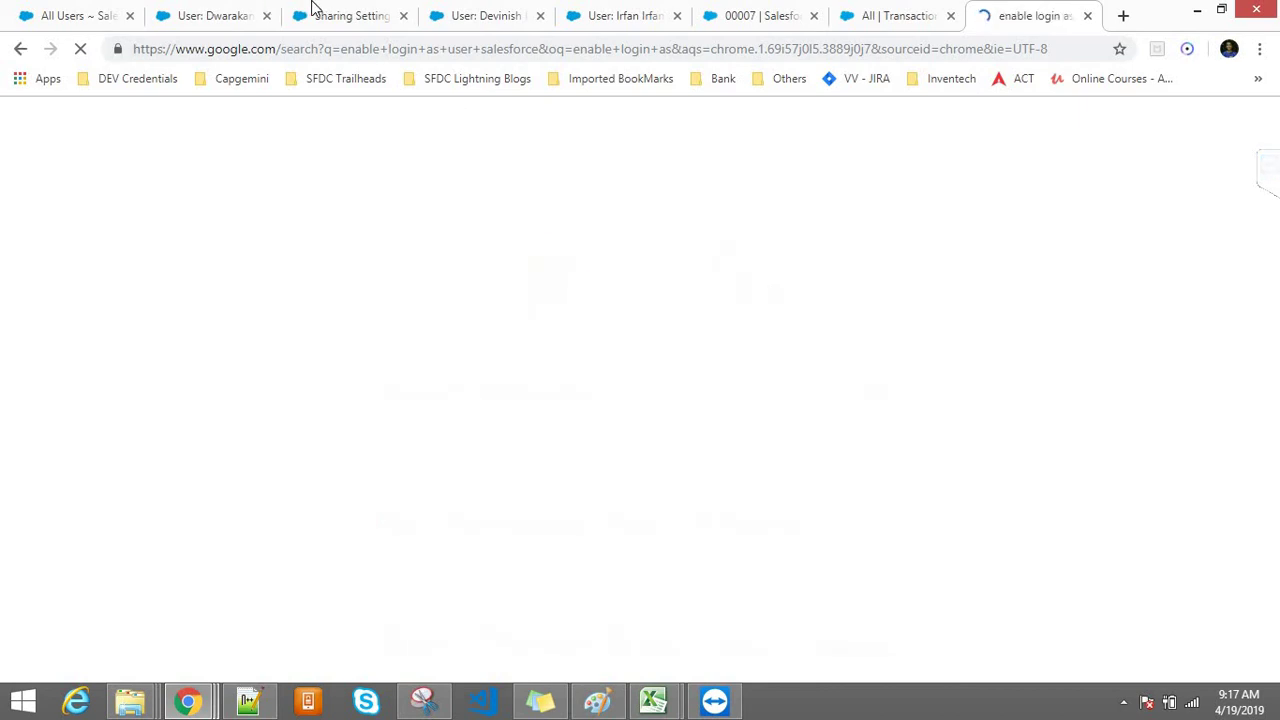
Step: Reload the Sharing Settings page, then return to the Google results
left_click(338, 15)
left_click(352, 50)
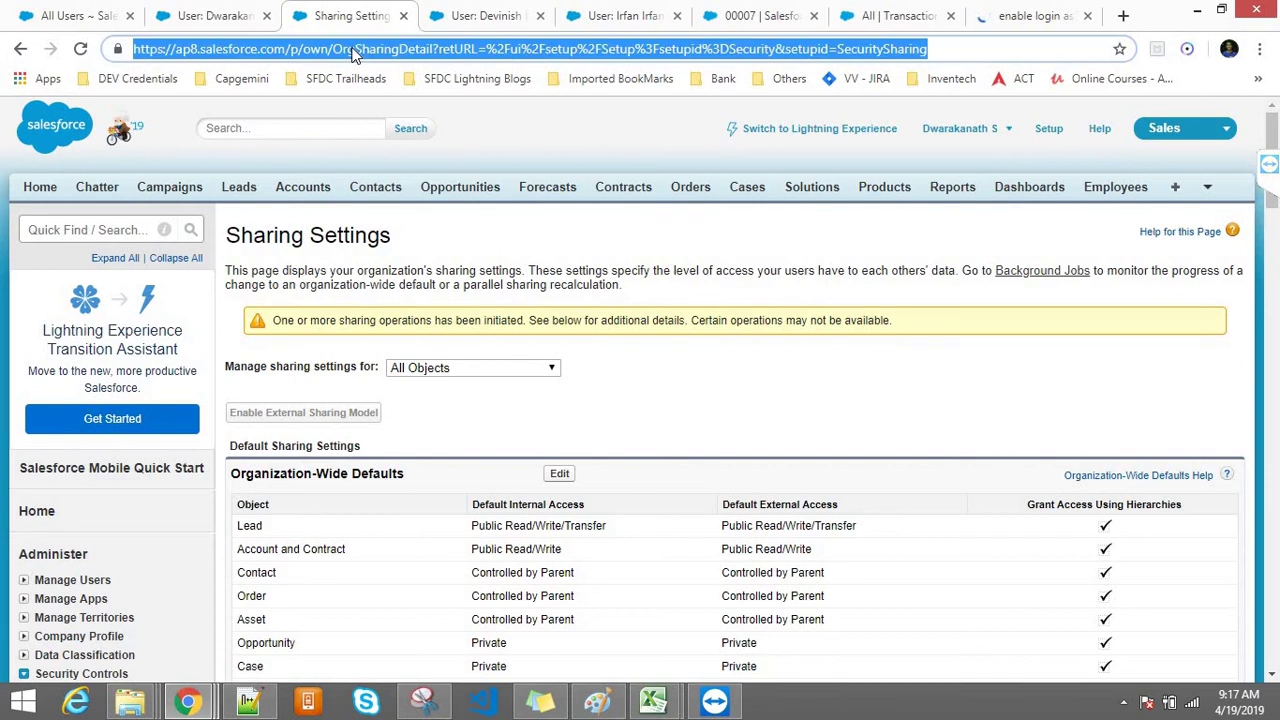
key("Return")
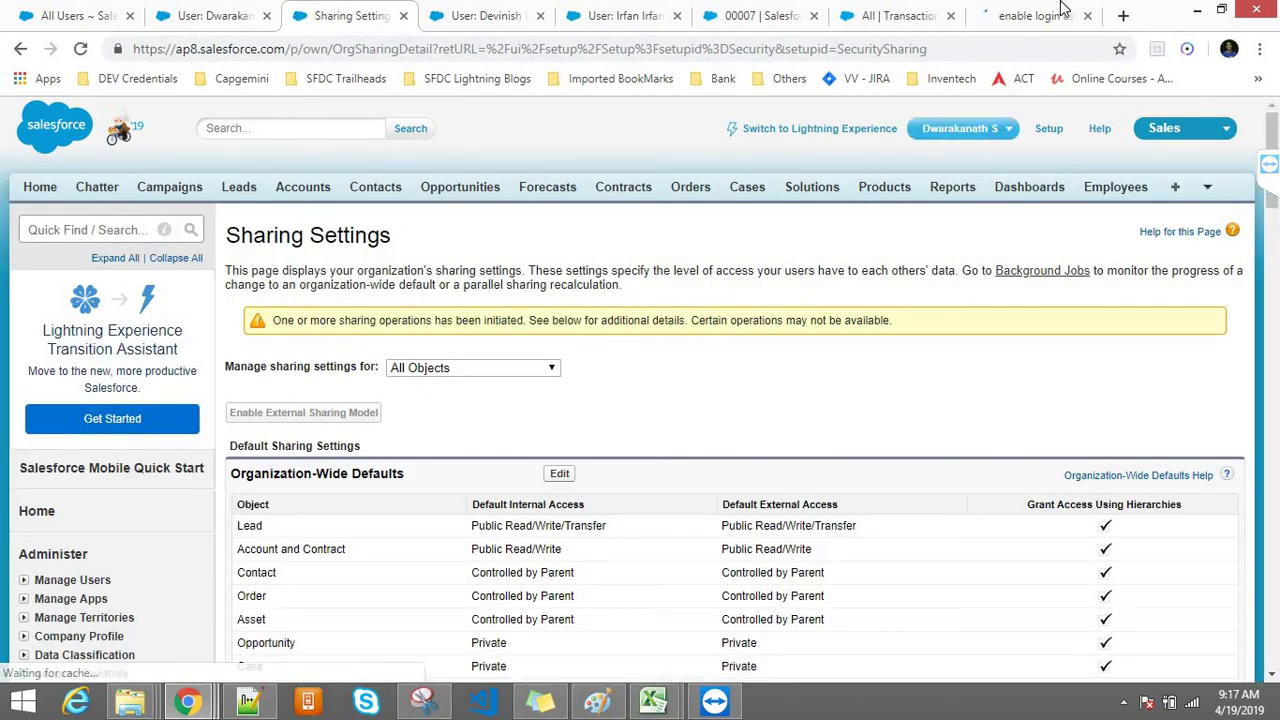
left_click(1063, 10)
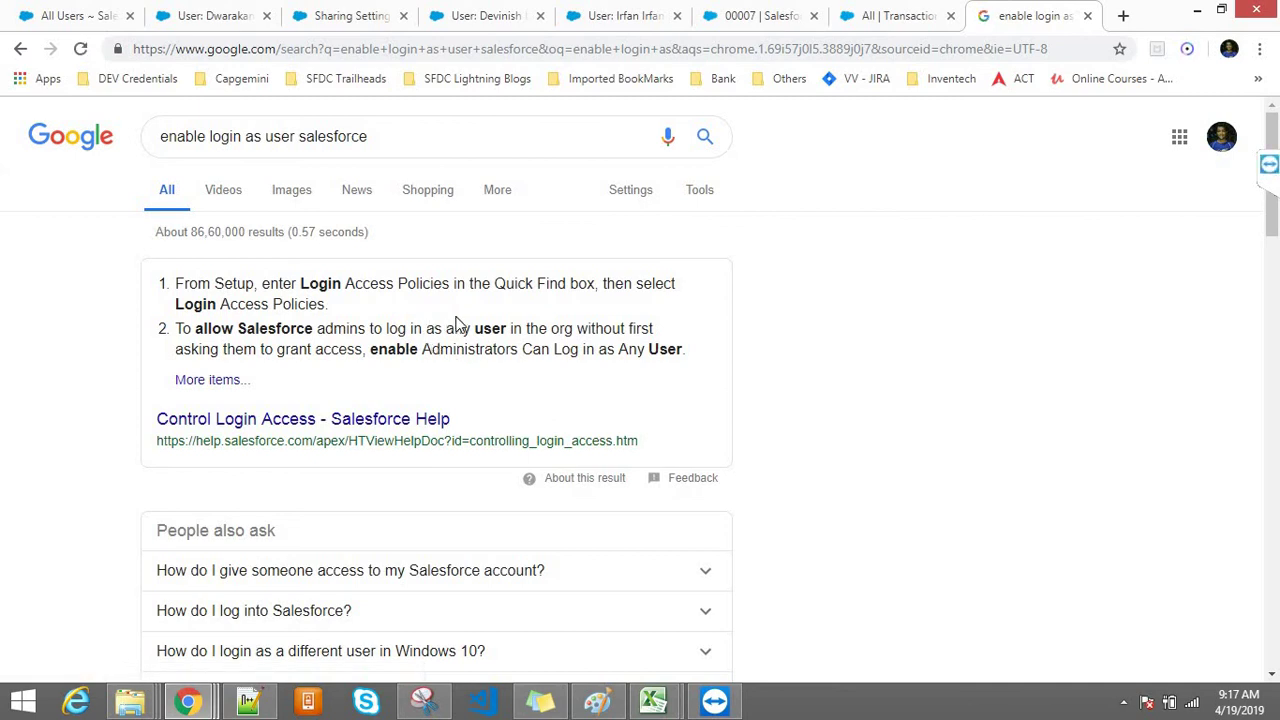
Step: In Login Access Policies, enable Administrators Can Log in as Any User, set Support to Administrators Only, and save
left_click(326, 12)
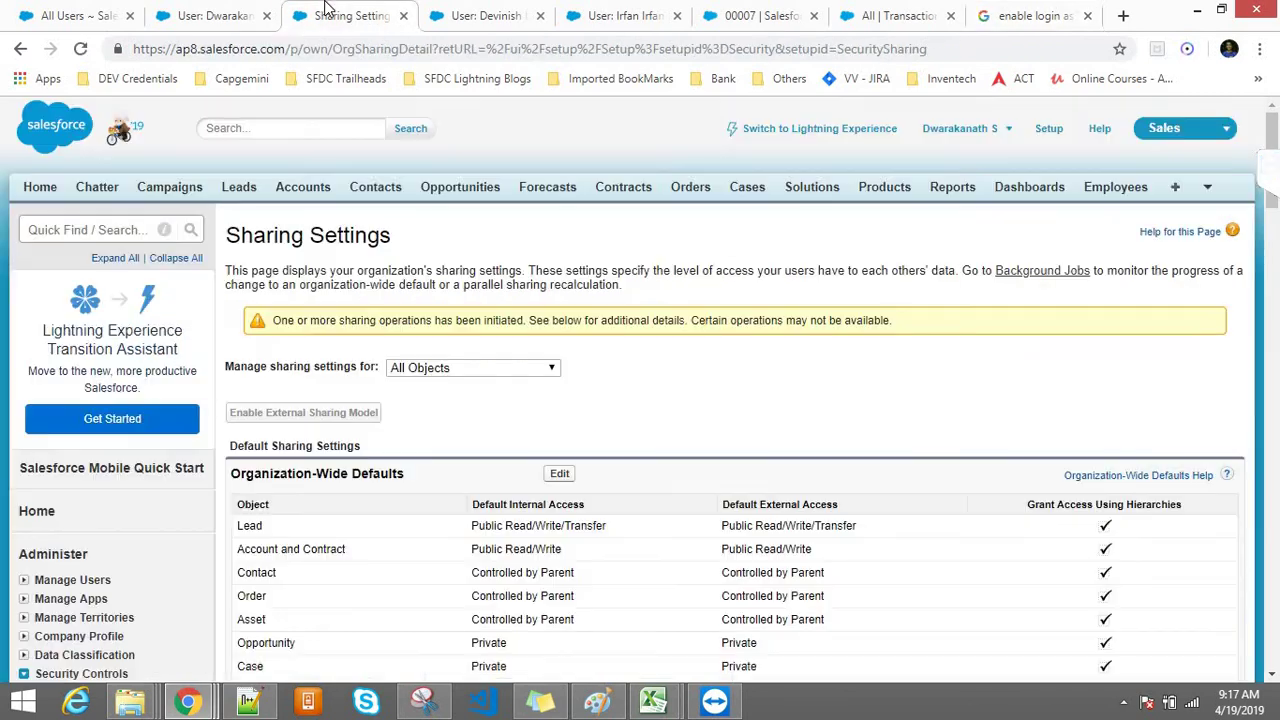
left_click(75, 231)
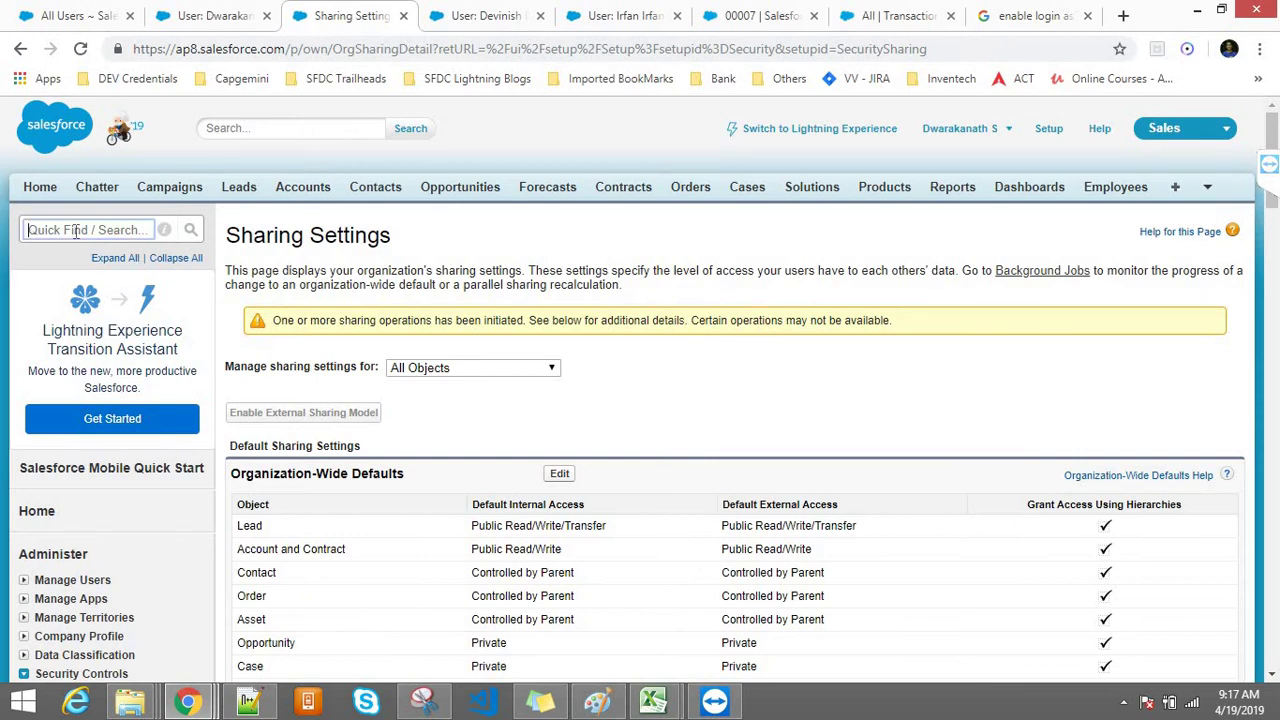
type("login")
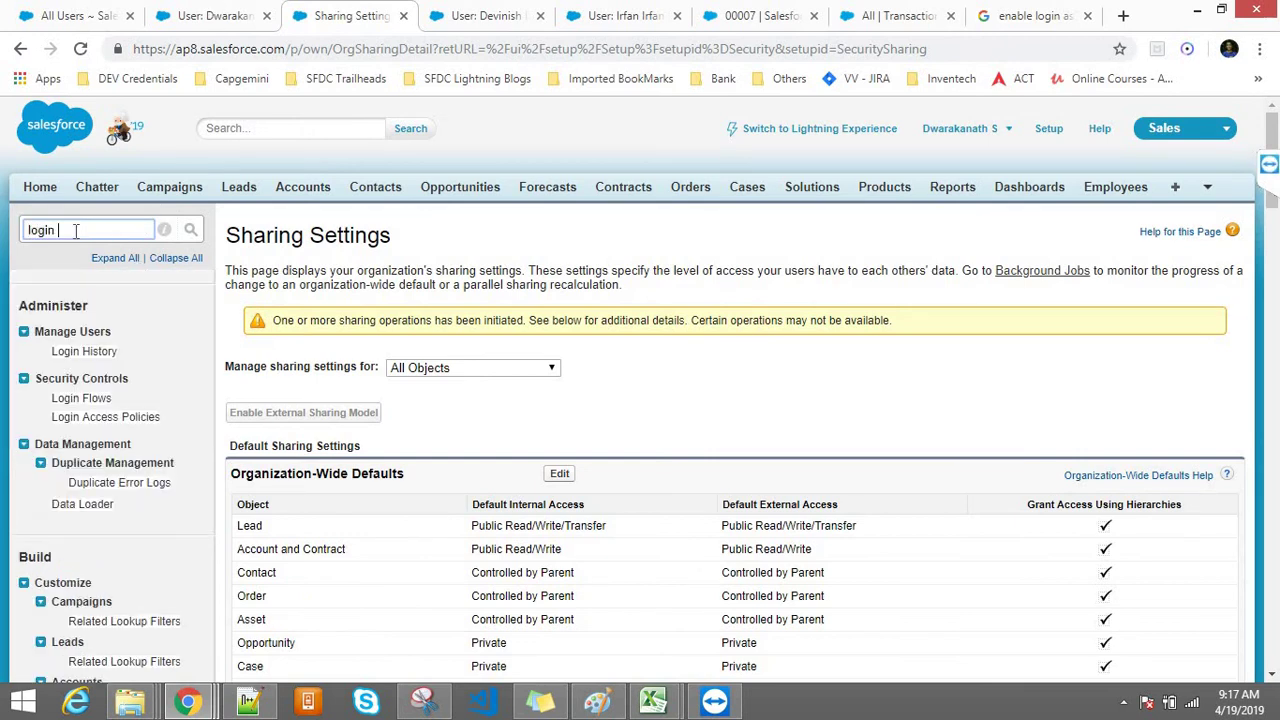
left_click(104, 418)
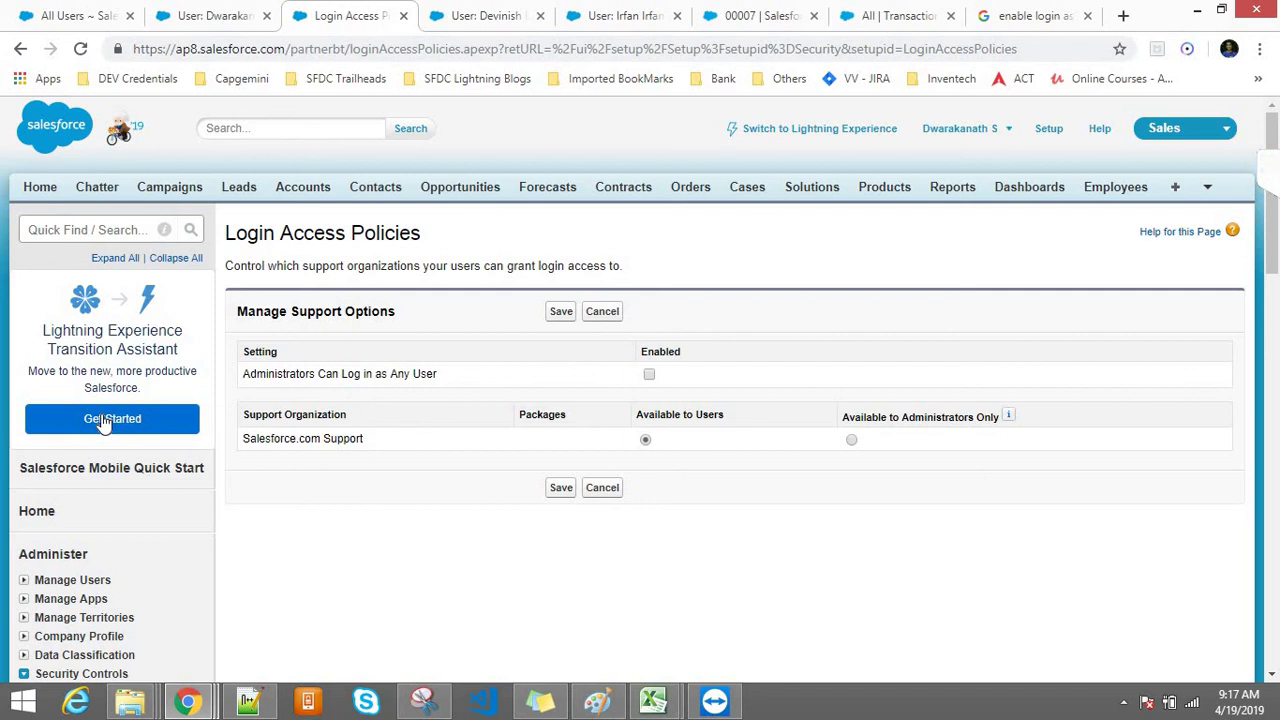
left_click(649, 375)
left_click(852, 441)
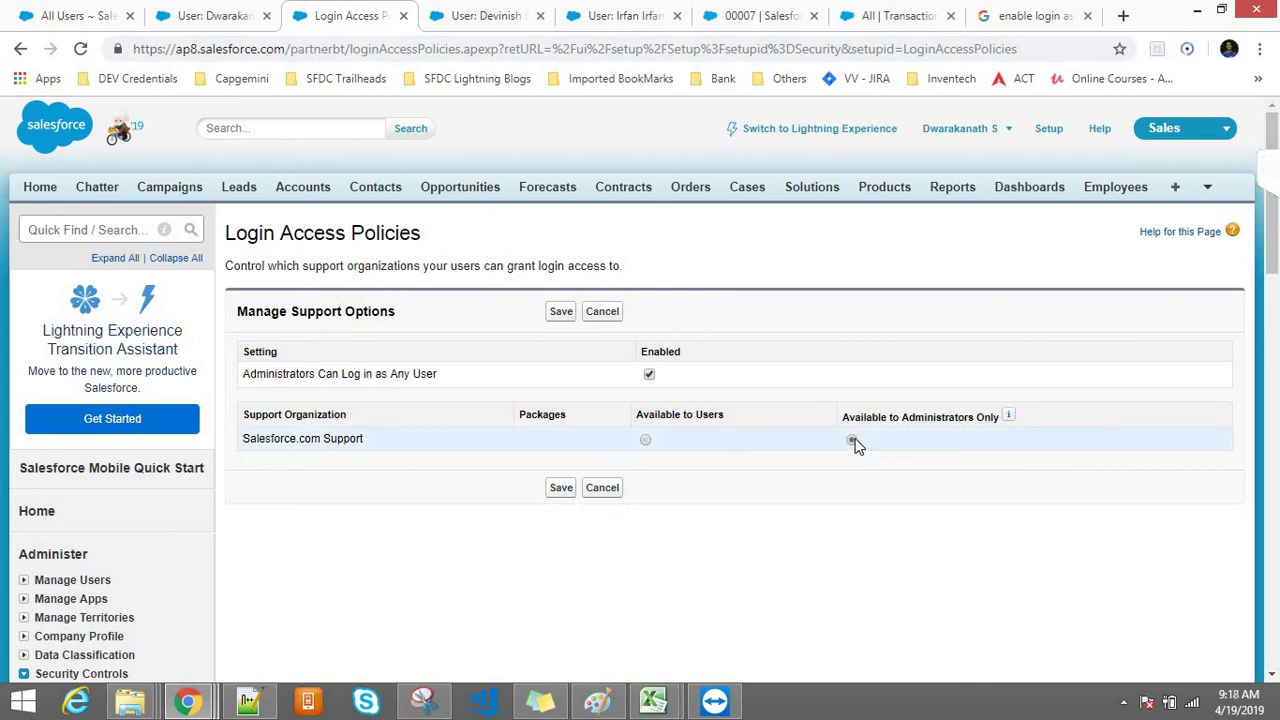
left_click(560, 488)
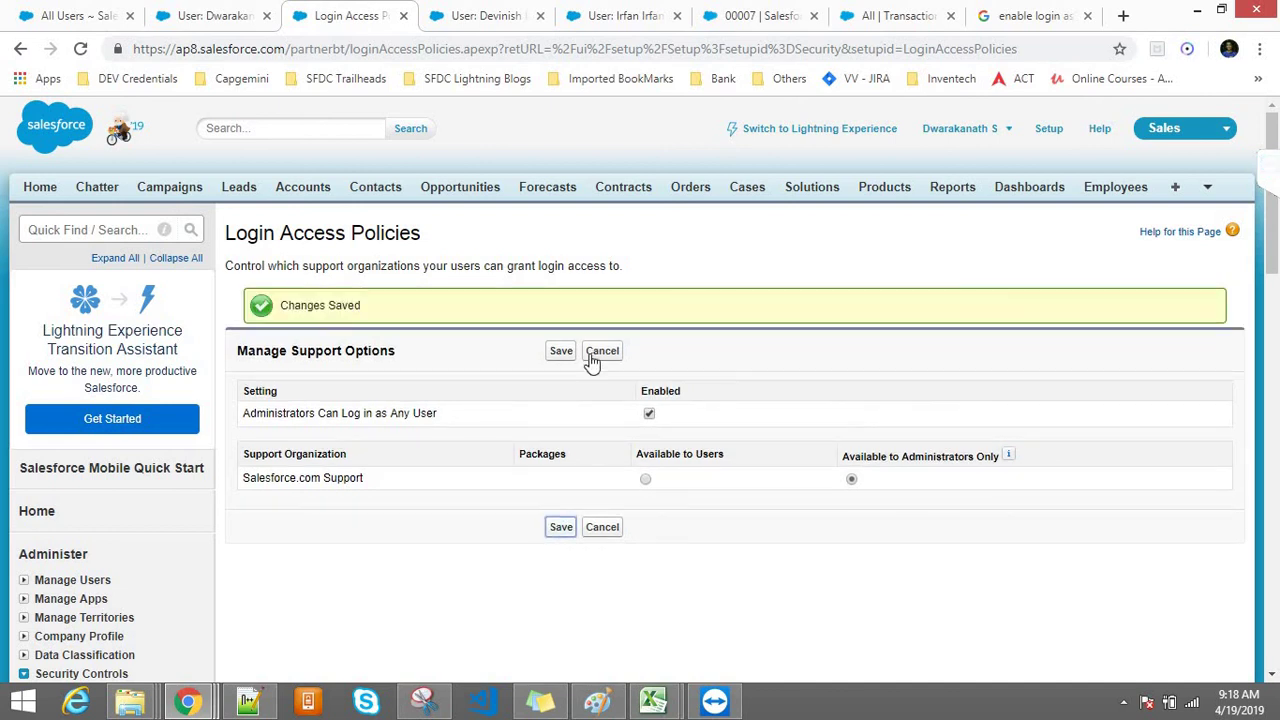
Step: Reopen Sharing Settings via Quick Find 'sharing' to confirm Account and Contract is Public Read/Write
left_click(250, 12)
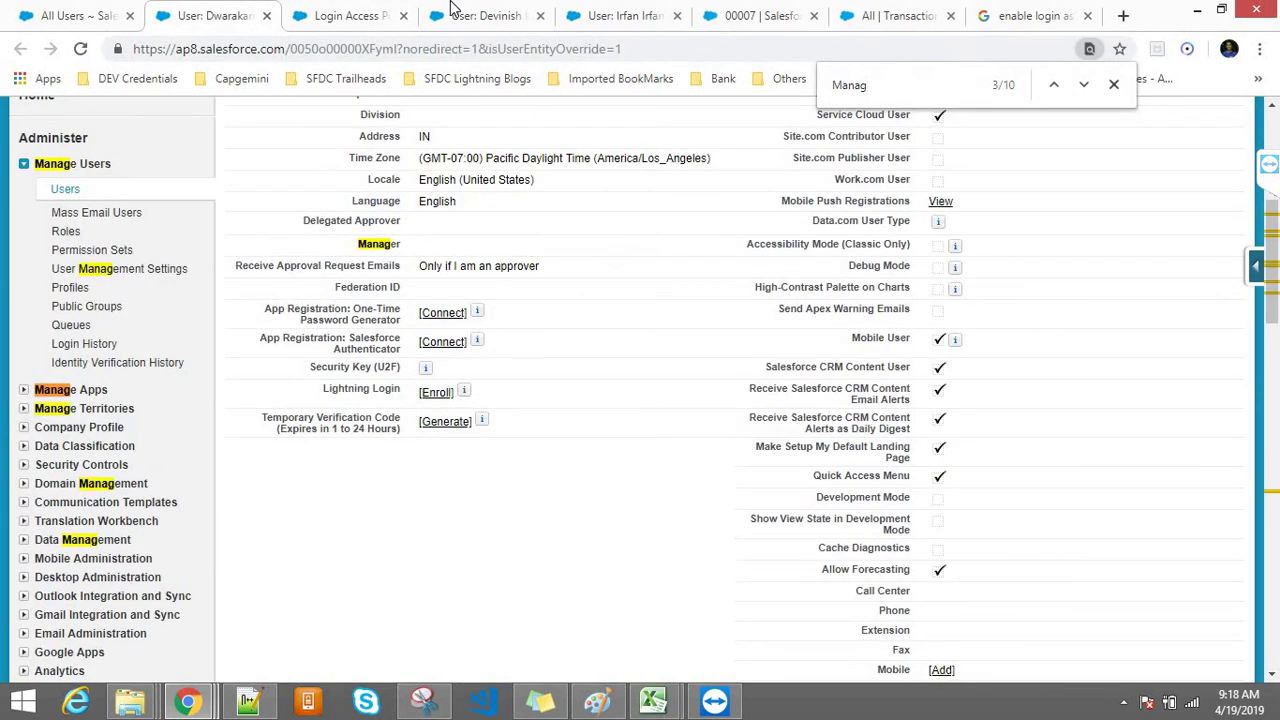
left_click(455, 12)
left_click(248, 12)
scroll(1276, 228, "up", 5)
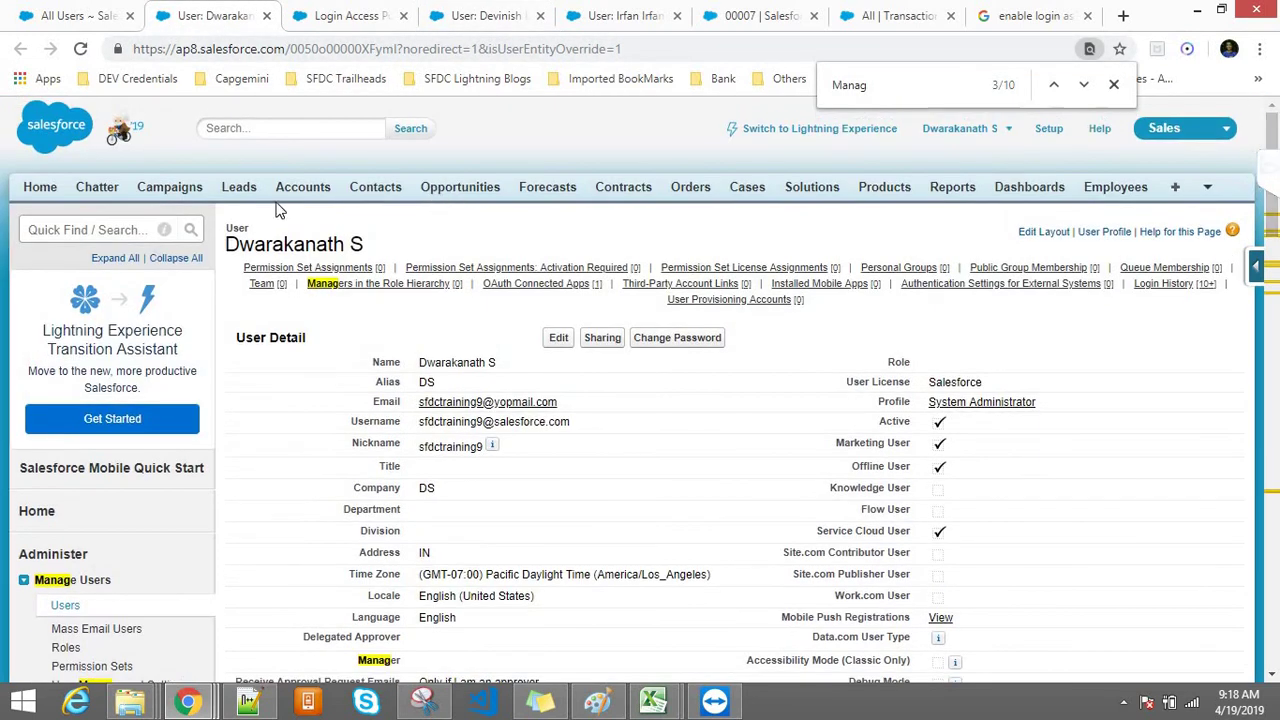
left_click(87, 229)
type("sharing")
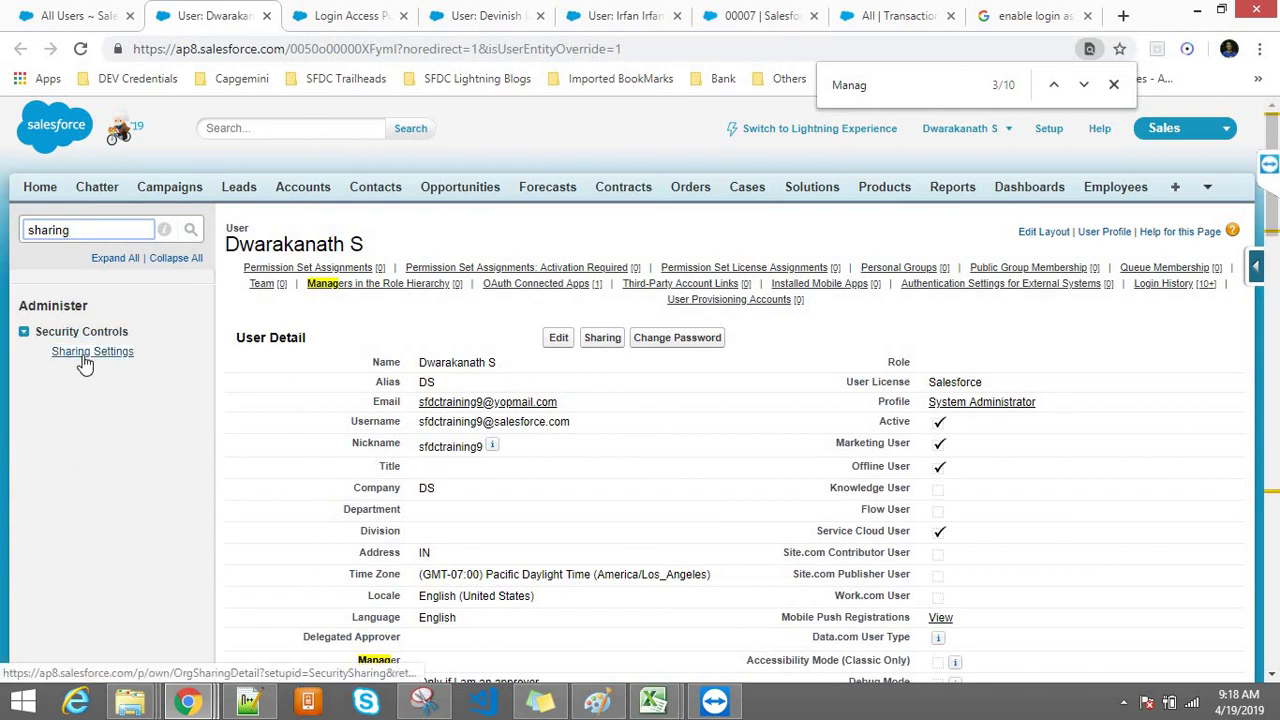
left_click(86, 355)
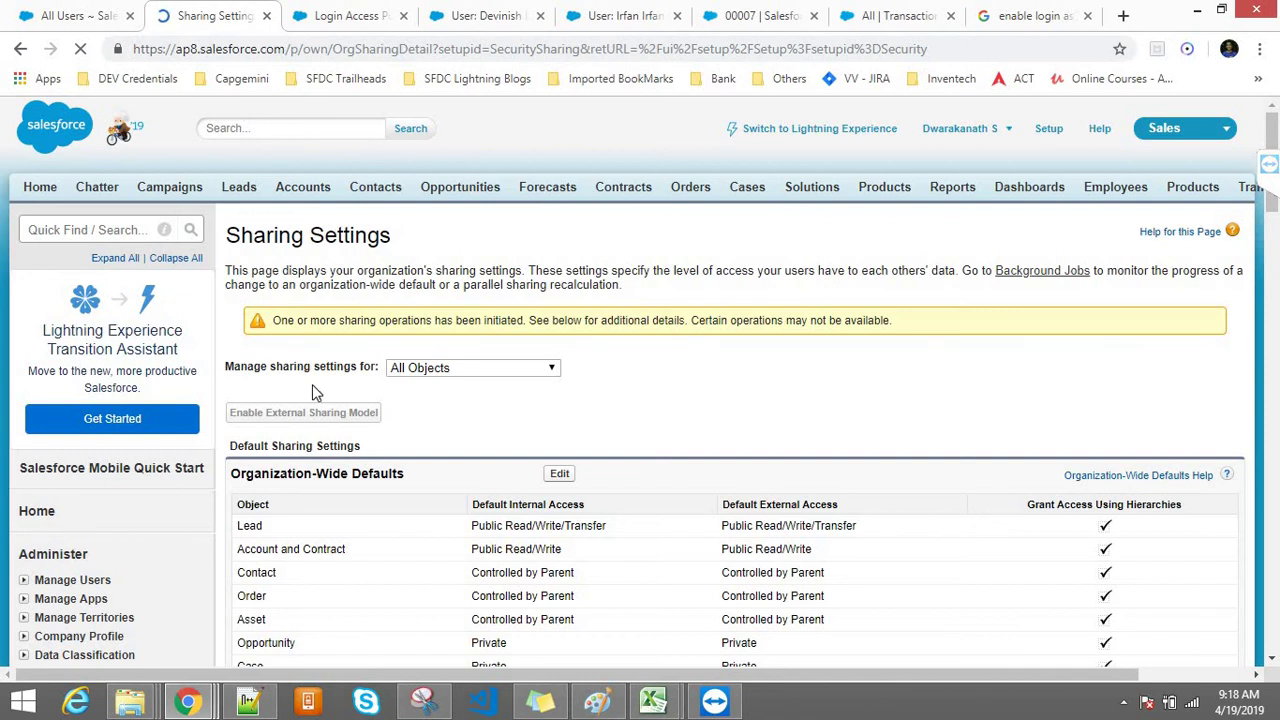
triple_click(323, 321)
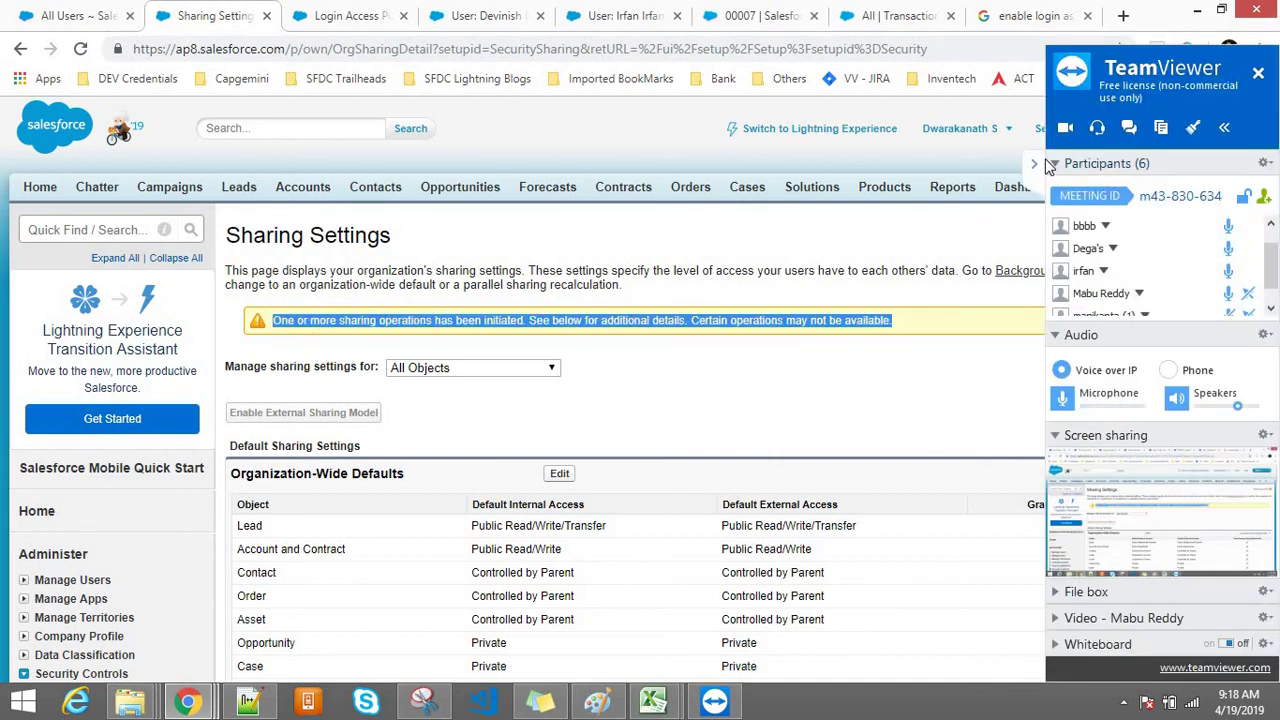
left_click(633, 242)
Step: Switch to the customer user's detail page showing role Customer and Customer Profile
left_click(452, 12)
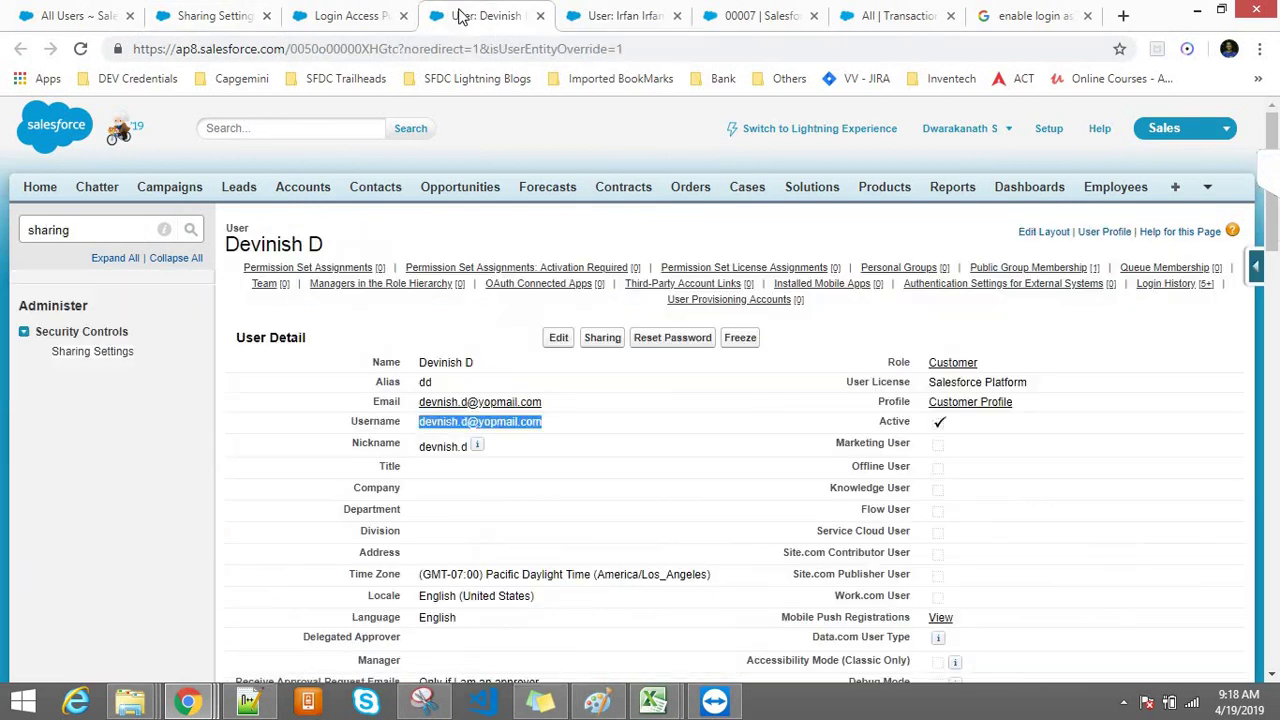
left_click_drag(328, 247, 60, 305)
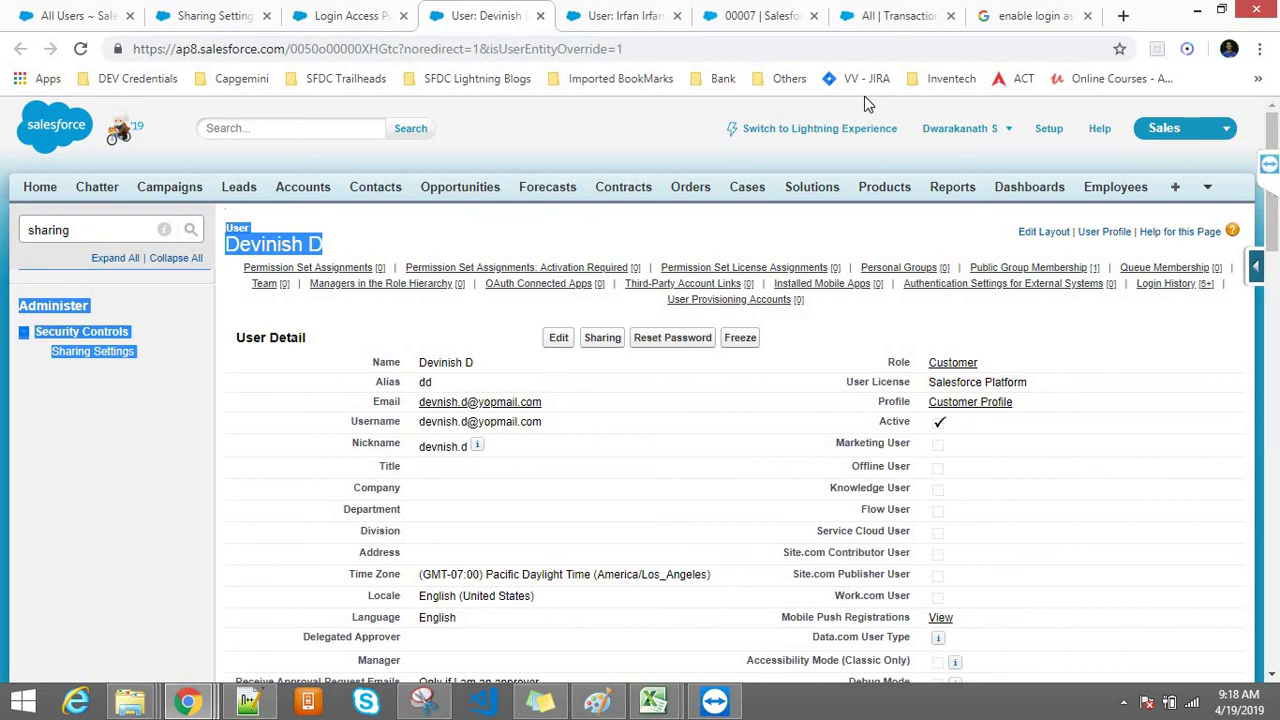
left_click(697, 146)
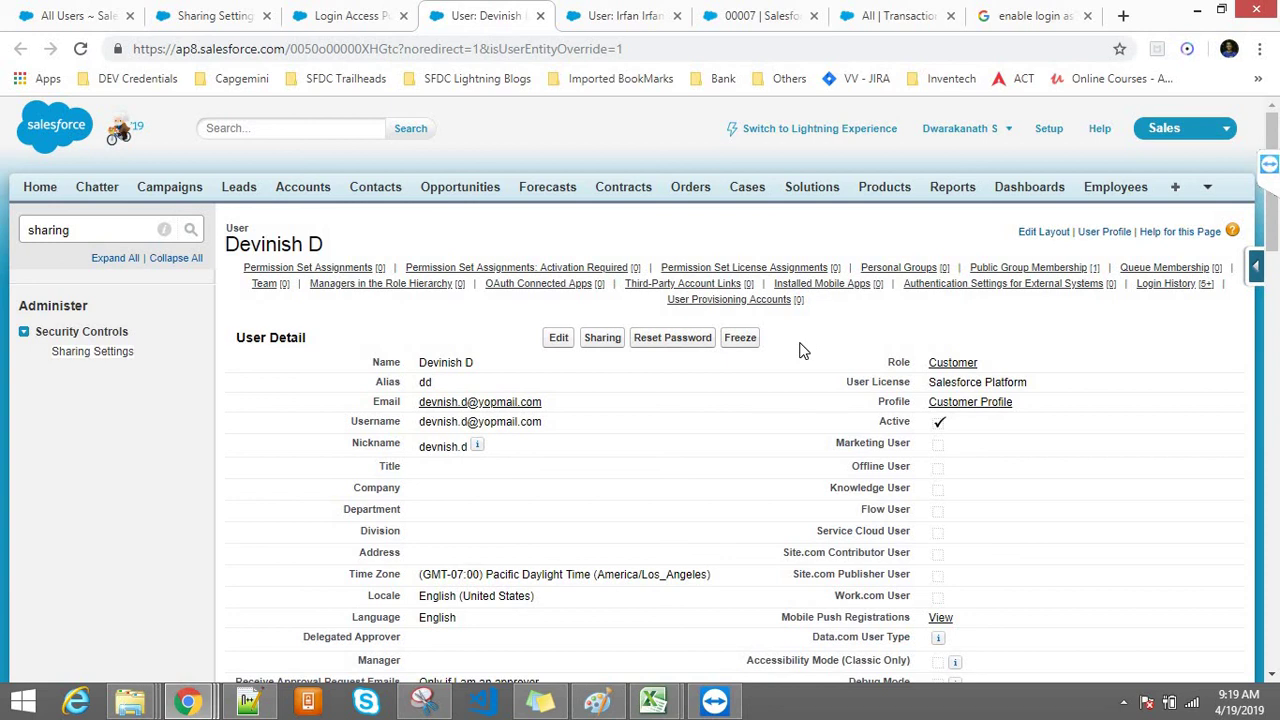
Step: Review the Administrators Can Log in as Any User setting on Login Access Policies
left_click(357, 12)
left_click(78, 232)
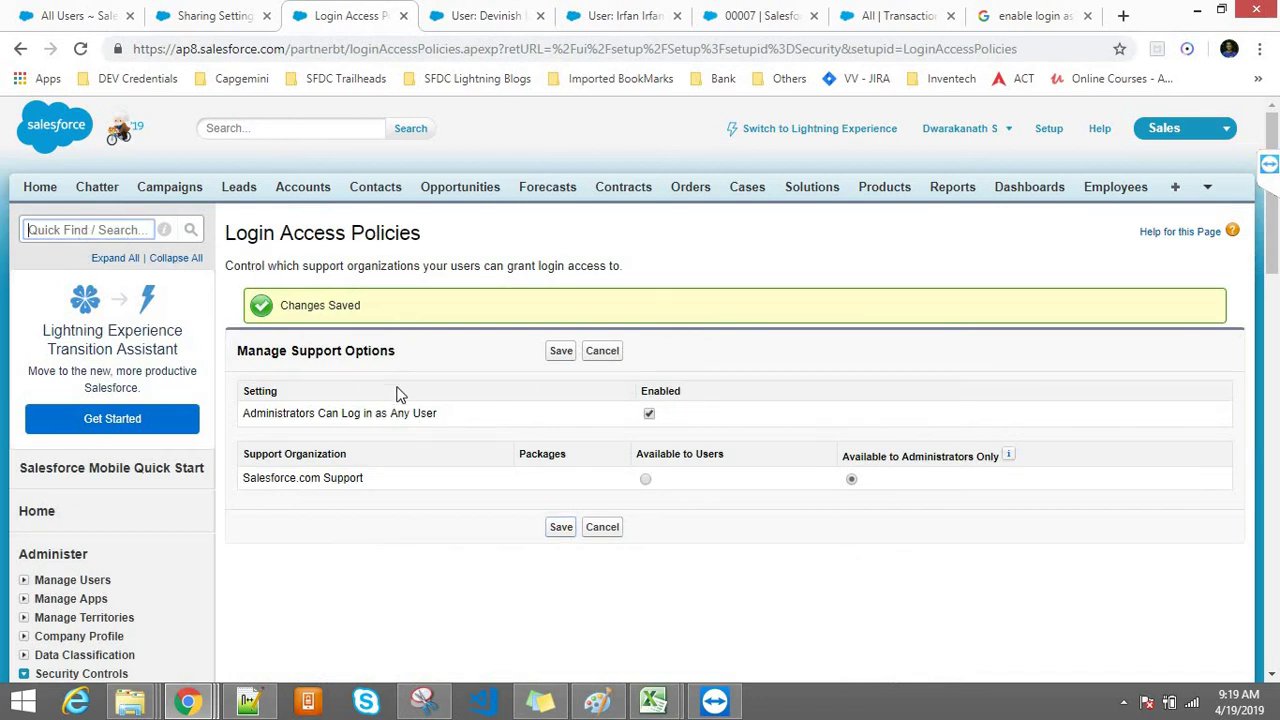
left_click_drag(240, 417, 467, 421)
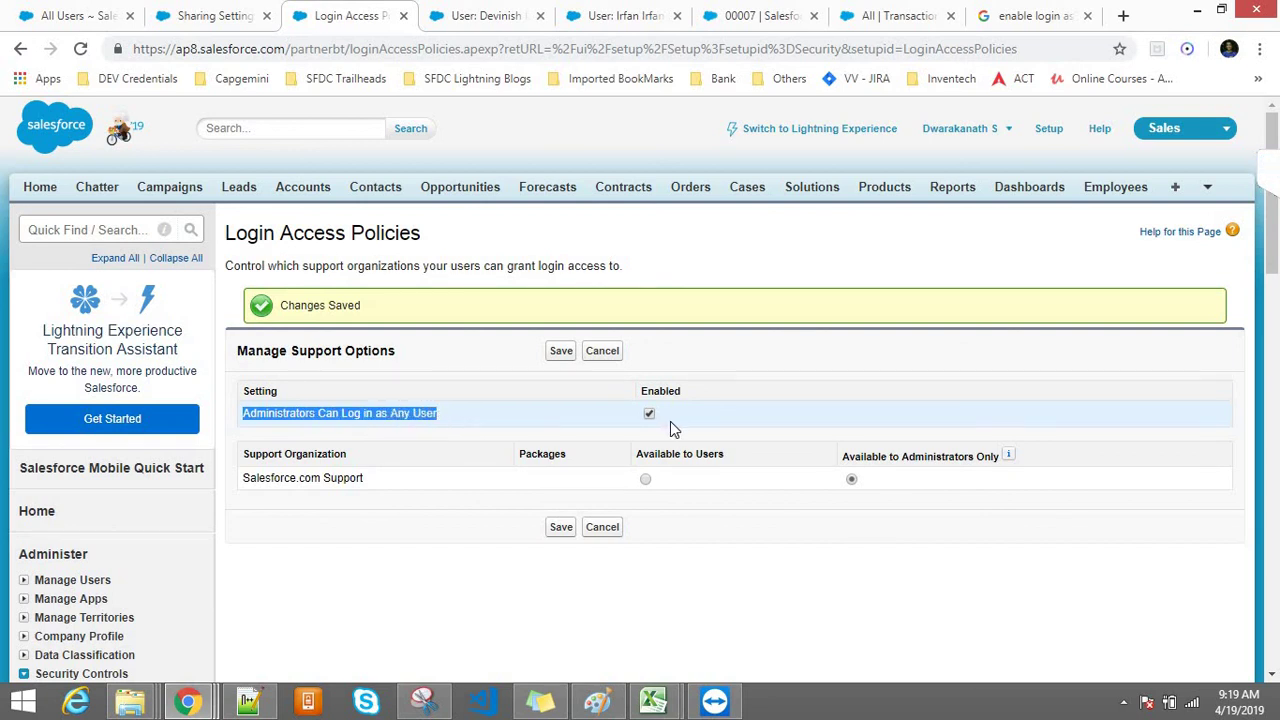
left_click(699, 540)
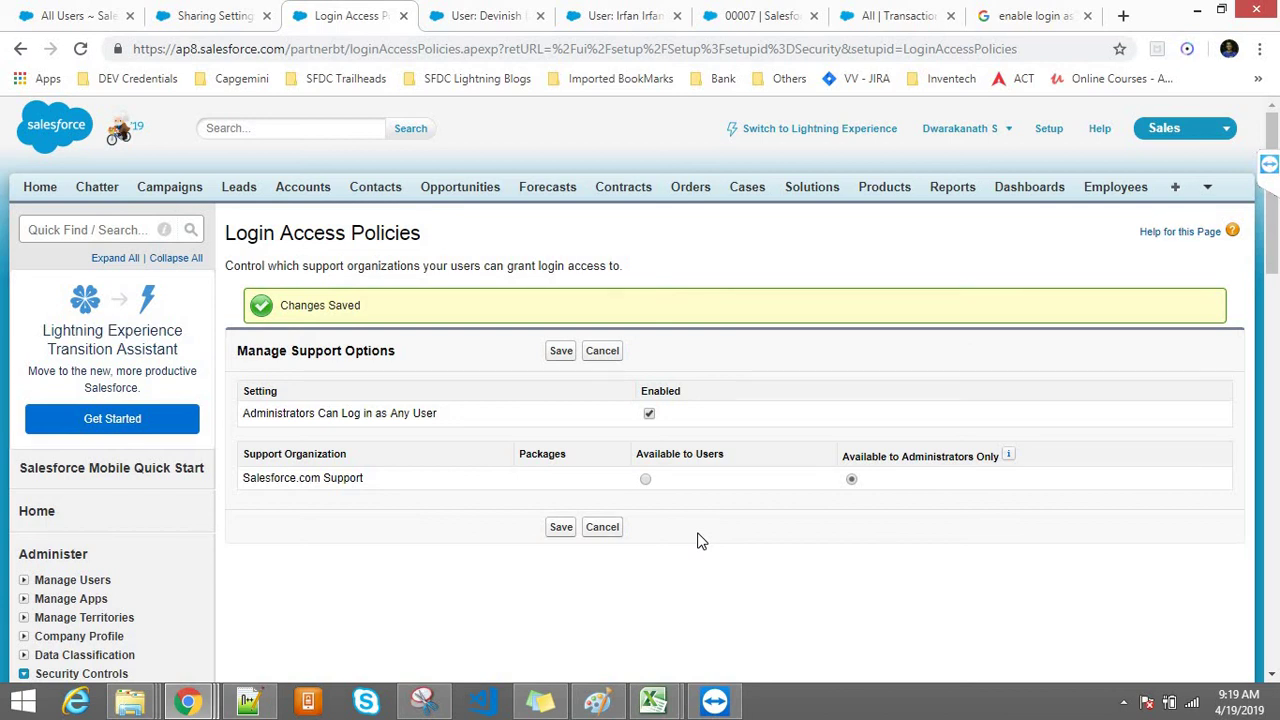
left_click_drag(414, 238, 334, 232)
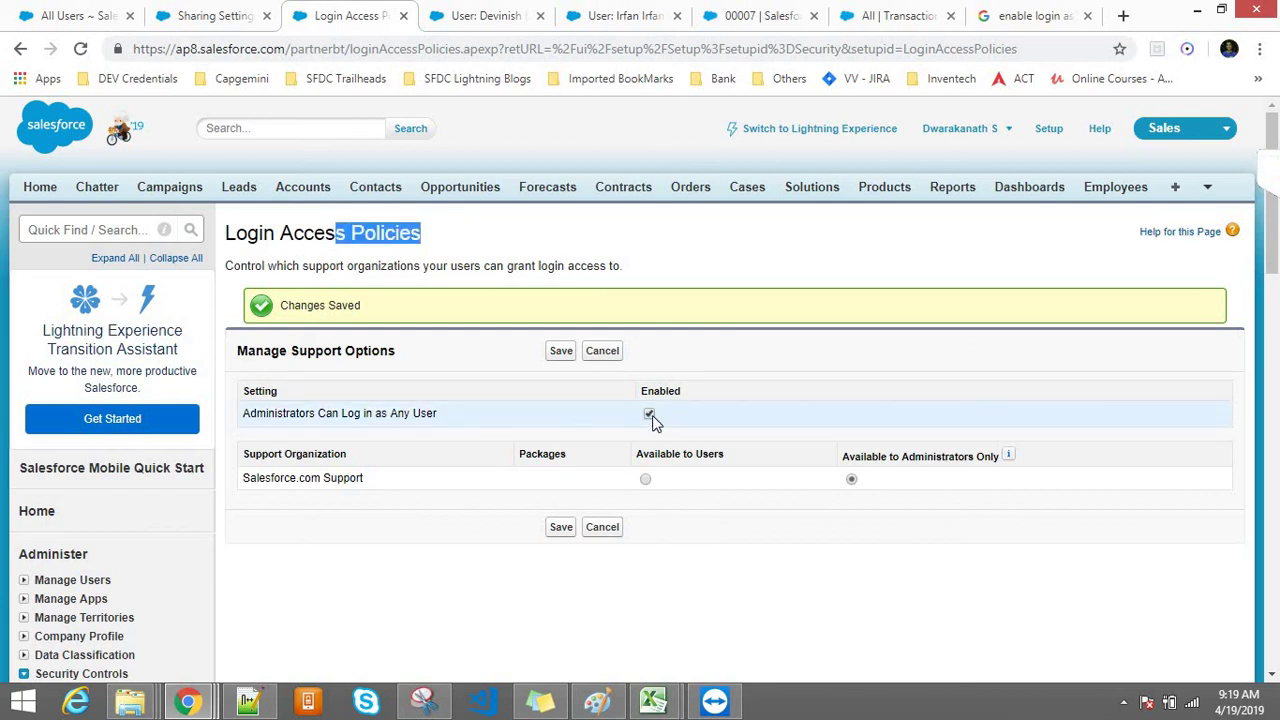
left_click(465, 15)
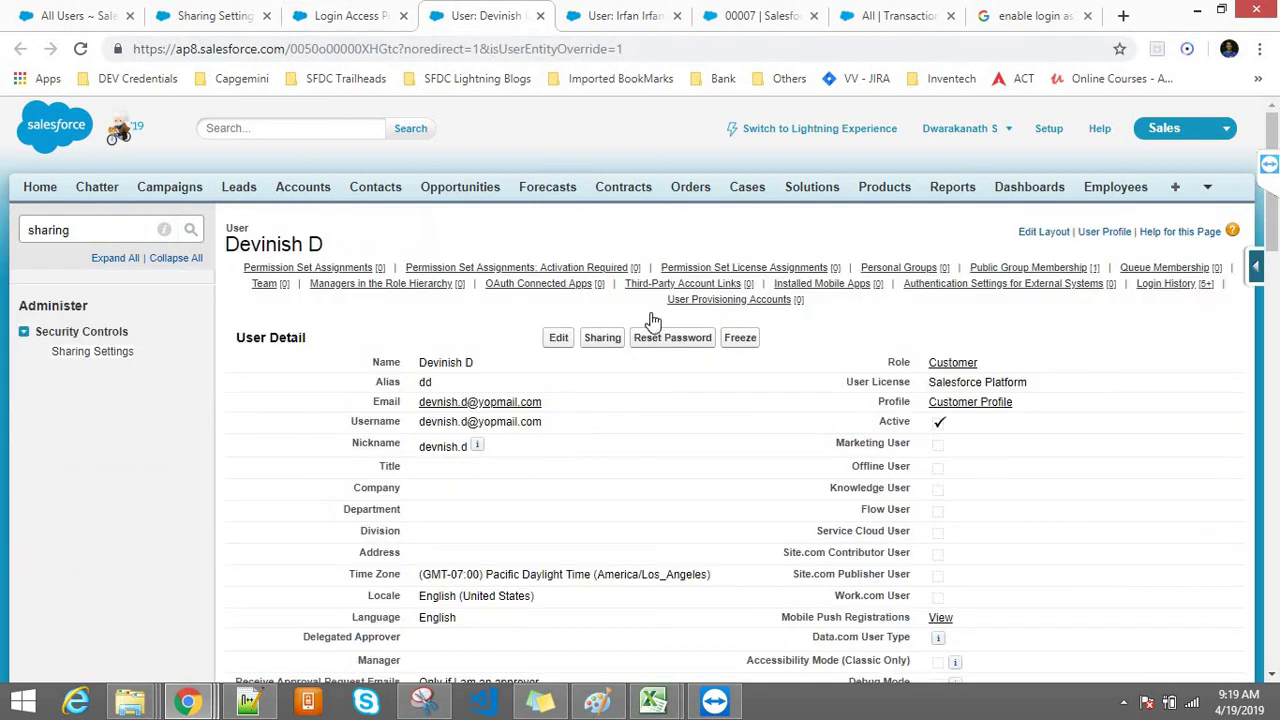
Step: Reload the customer user's detail page and log in as that user
left_click(243, 12)
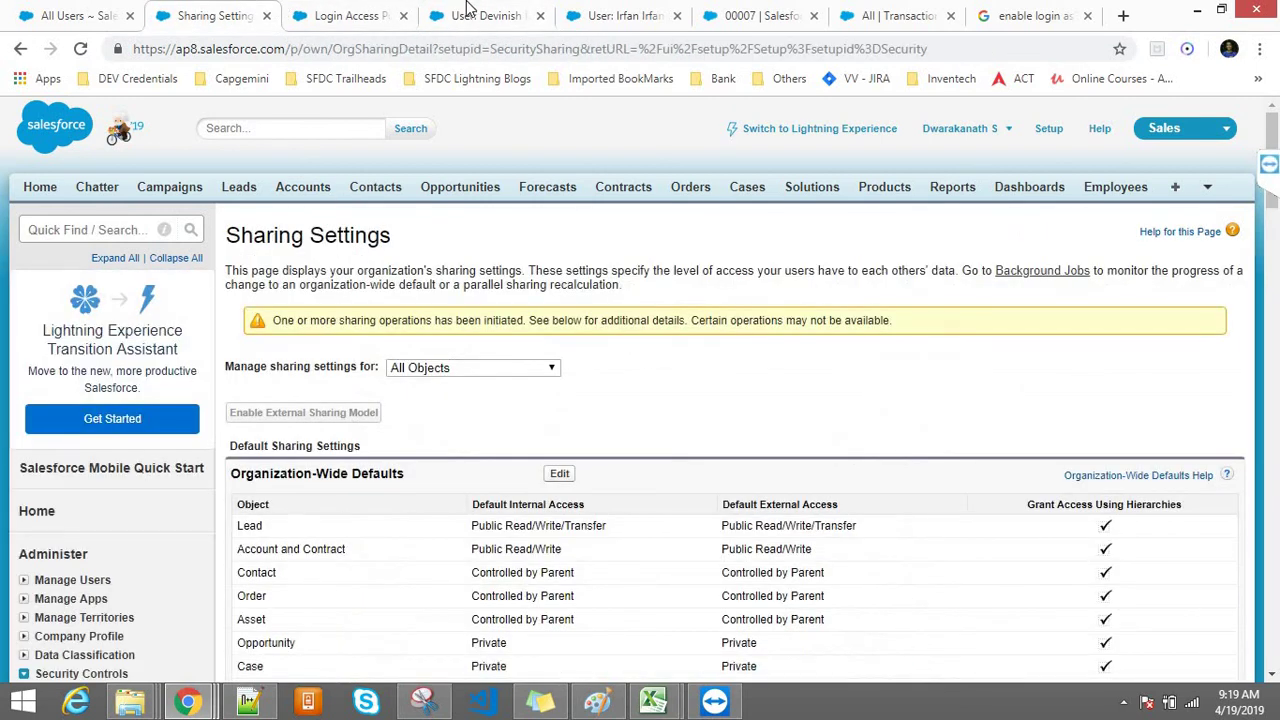
left_click(468, 12)
left_click(474, 48)
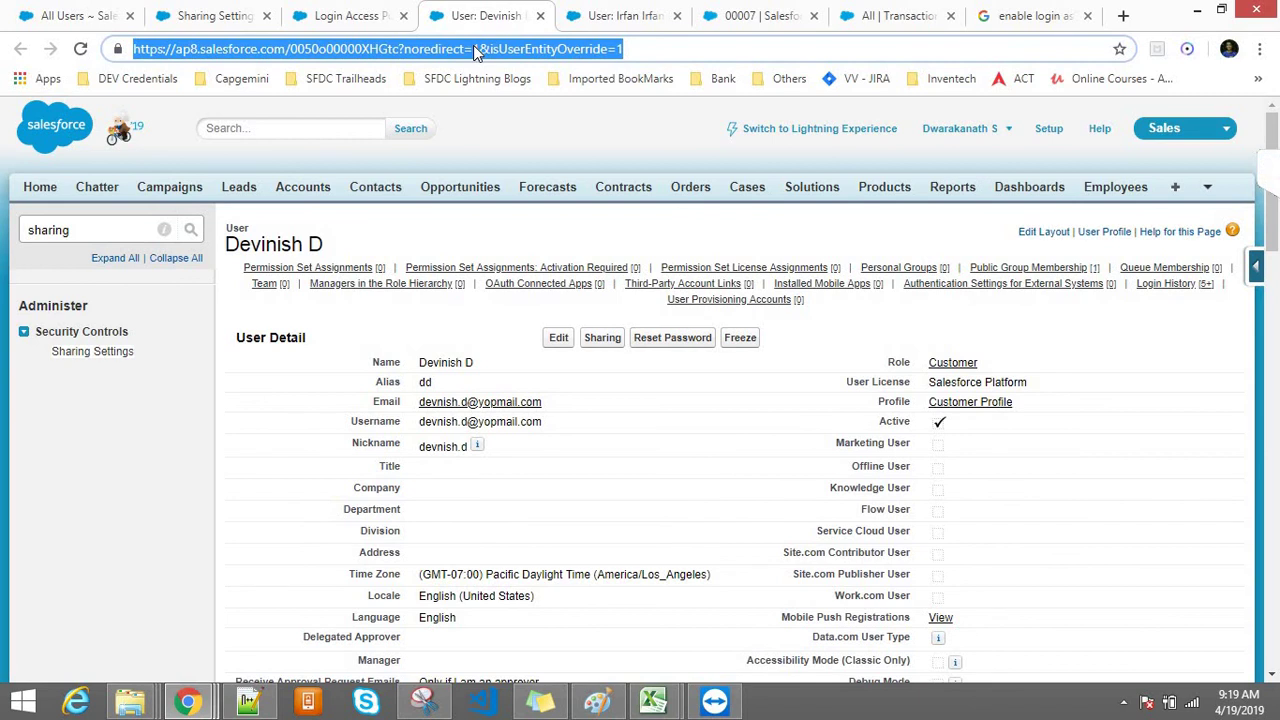
key("Return")
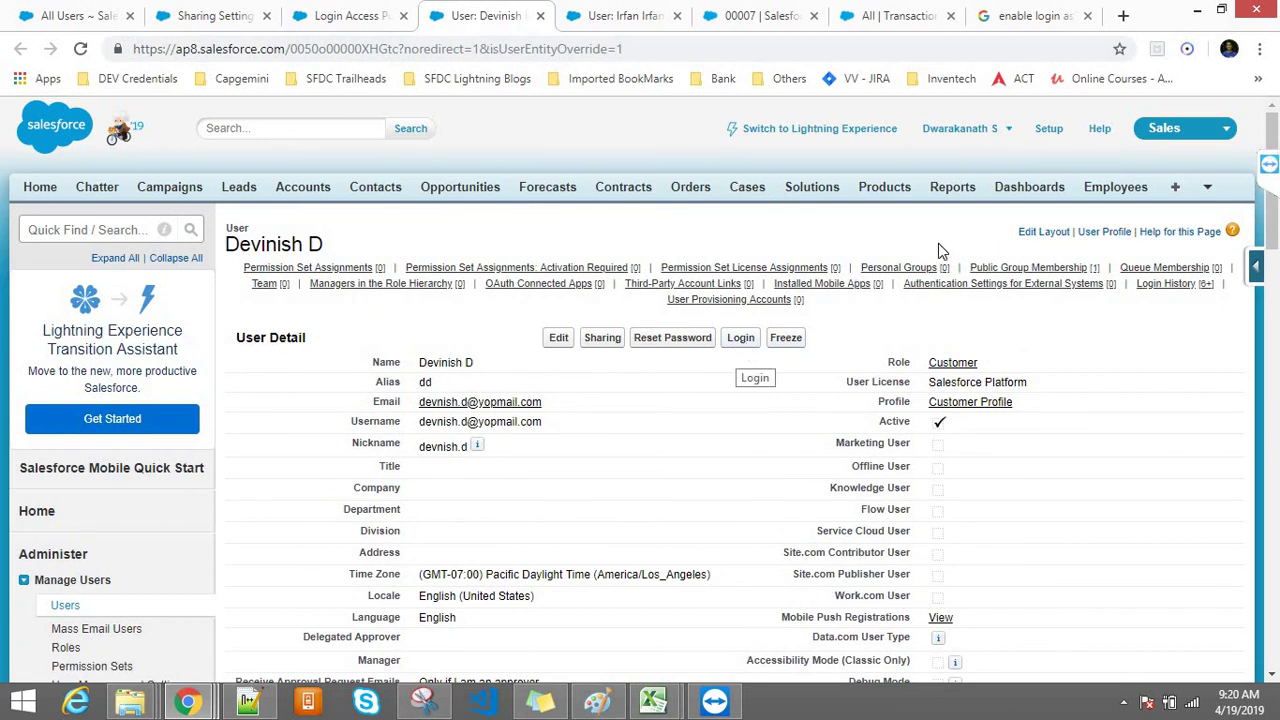
left_click(950, 130)
left_click_drag(324, 245, 224, 245)
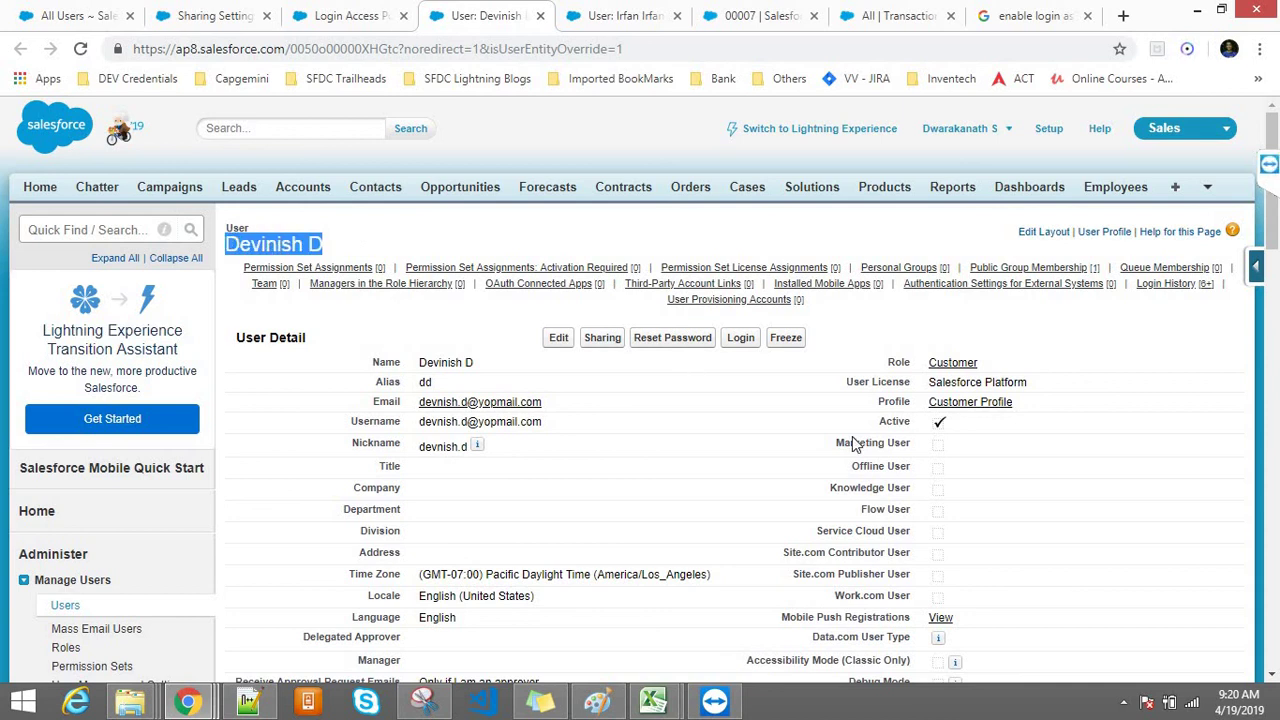
left_click(740, 339)
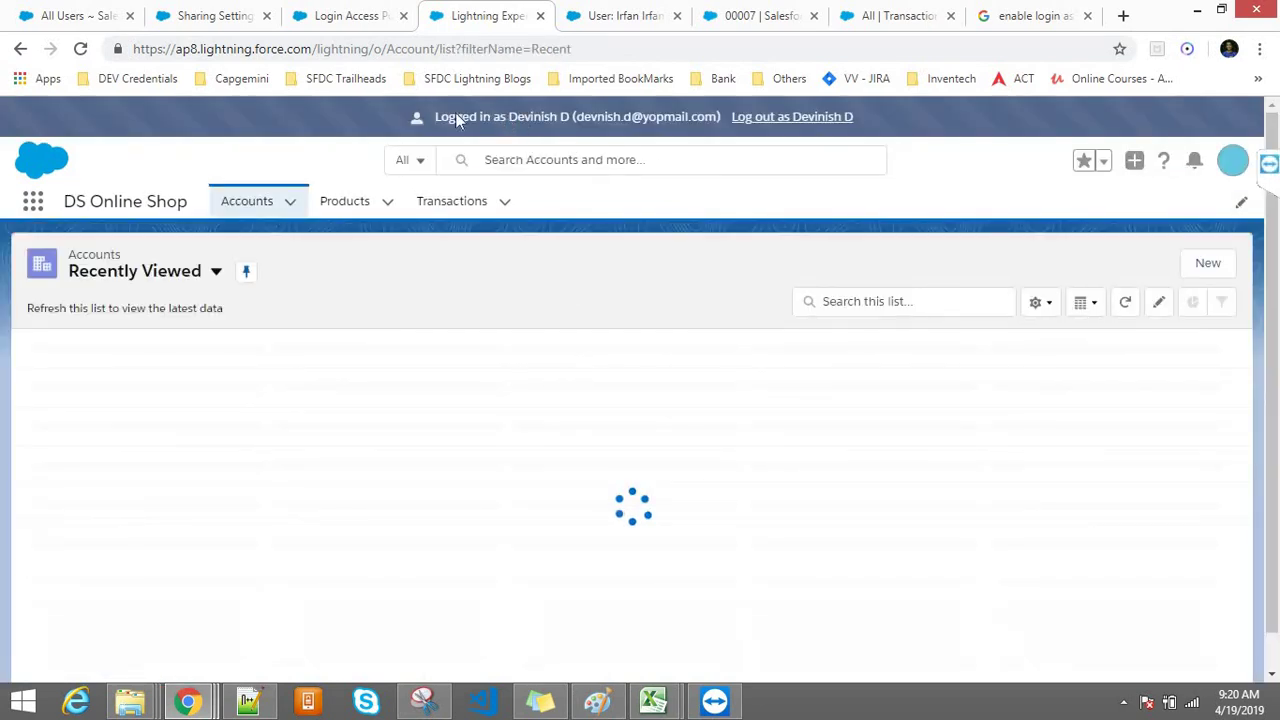
Step: As the customer user, switch Transactions to the All list view, showing 00003 through 00008
left_click_drag(442, 117, 572, 120)
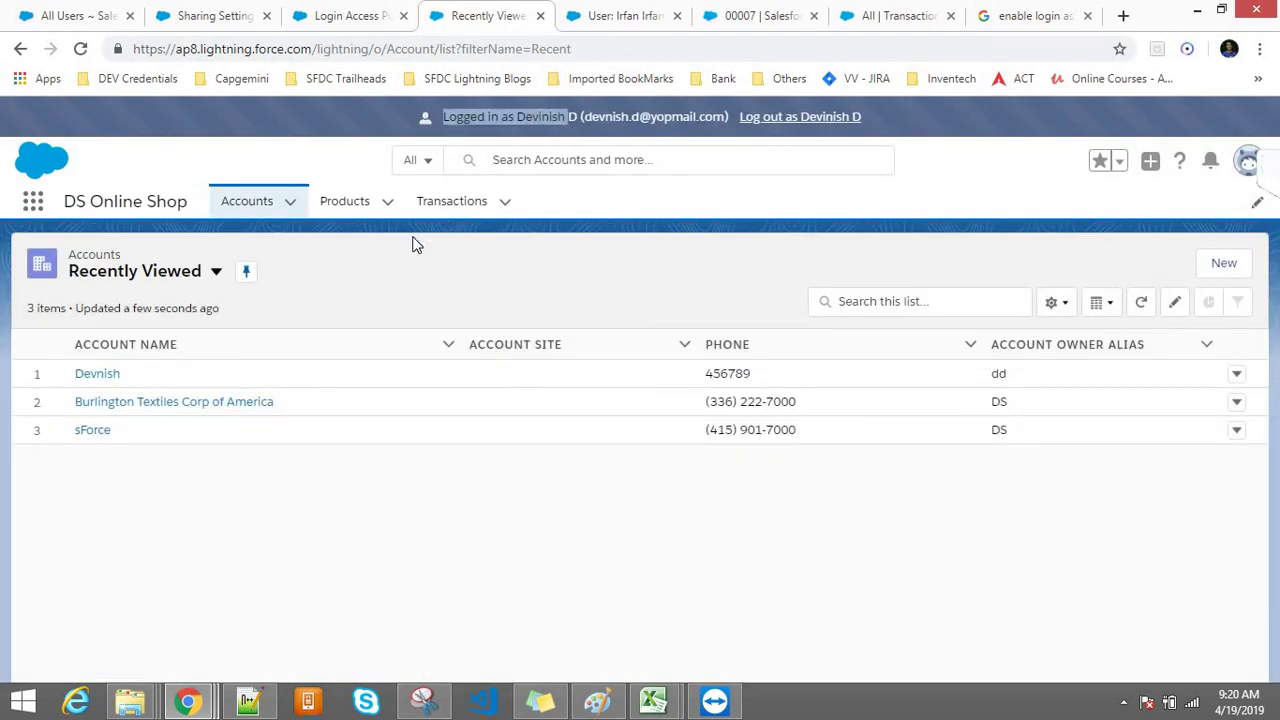
left_click(362, 275)
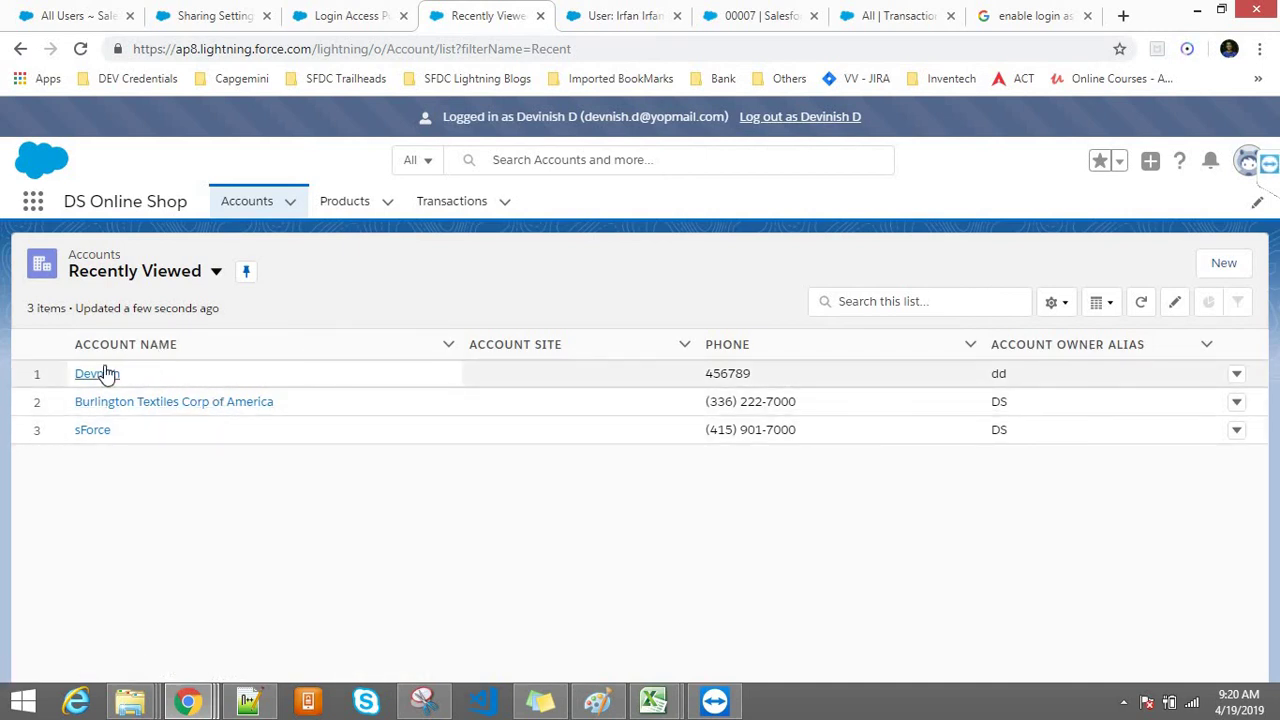
left_click(418, 210)
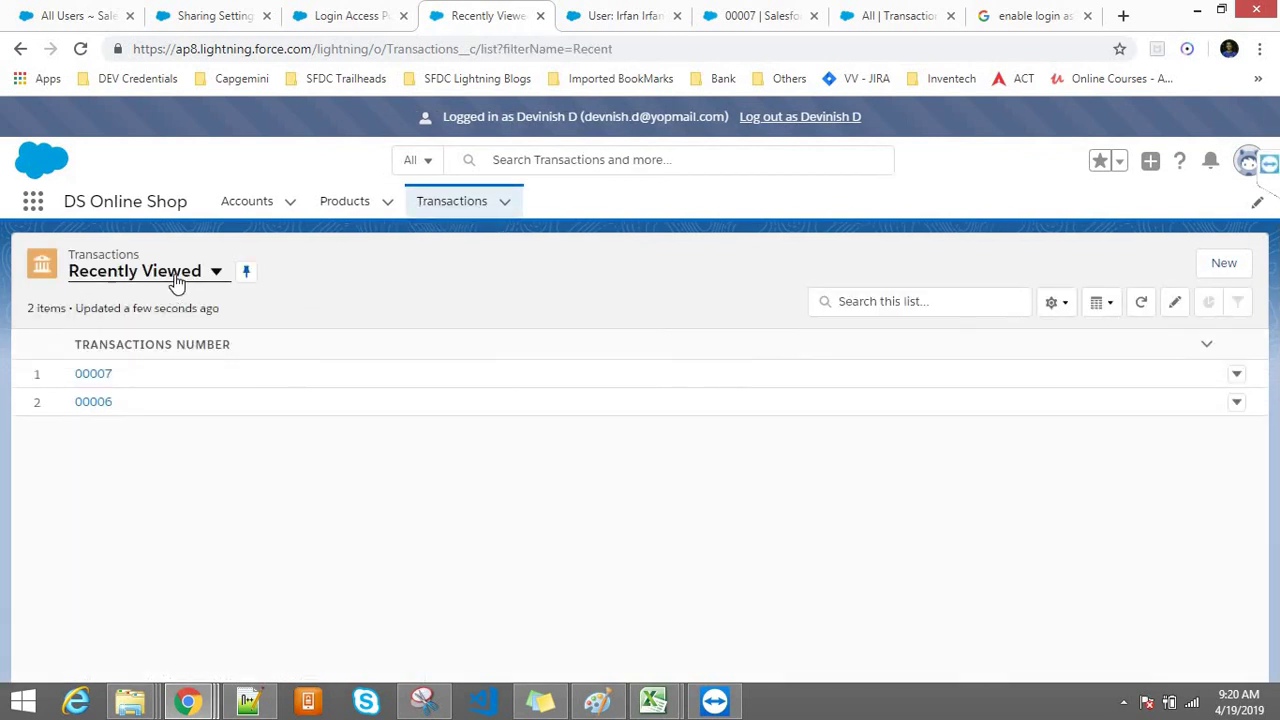
left_click(177, 287)
left_click(126, 345)
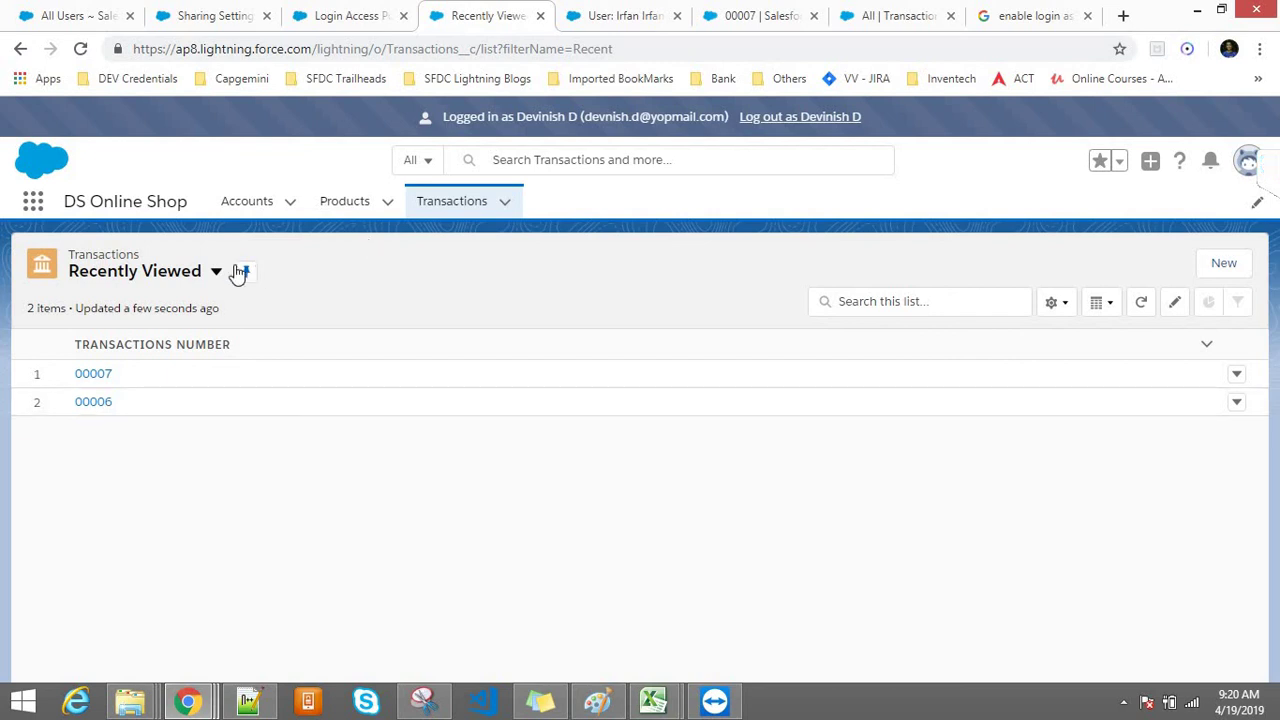
left_click(195, 271)
left_click(119, 342)
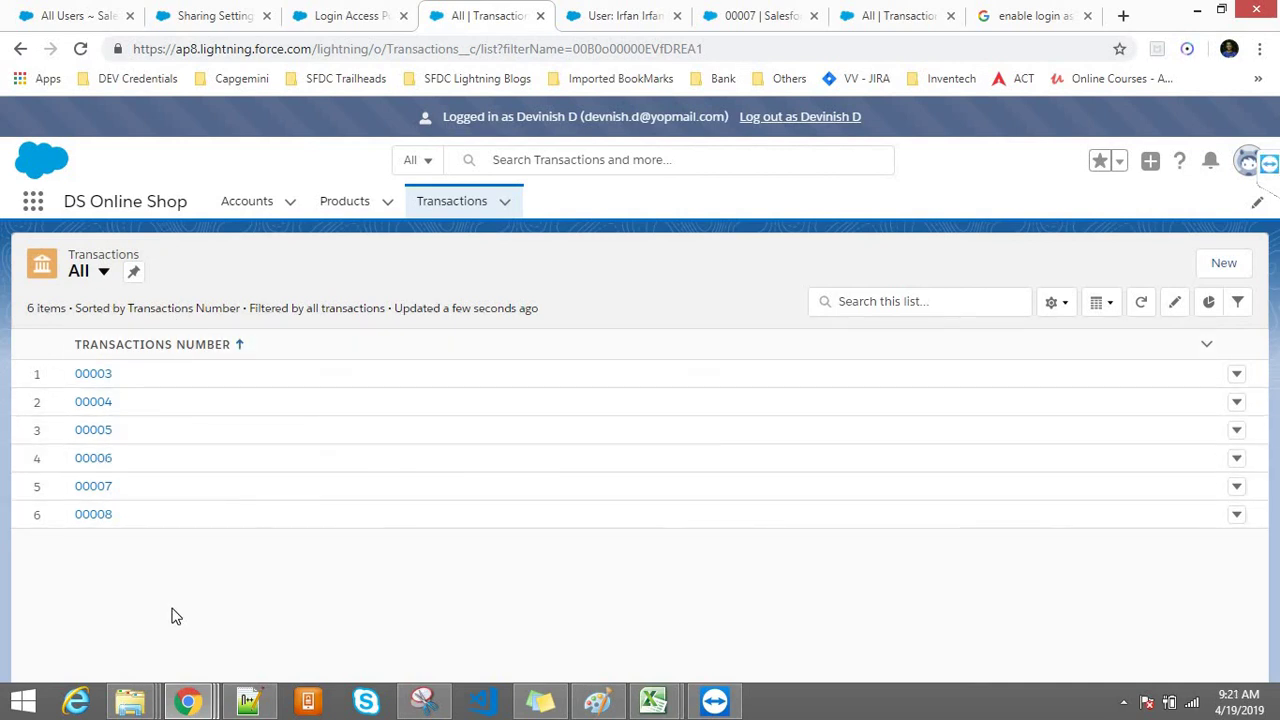
left_click(187, 700)
Step: In the second user's window, show All Transactions, listing the same six records
left_click(556, 641)
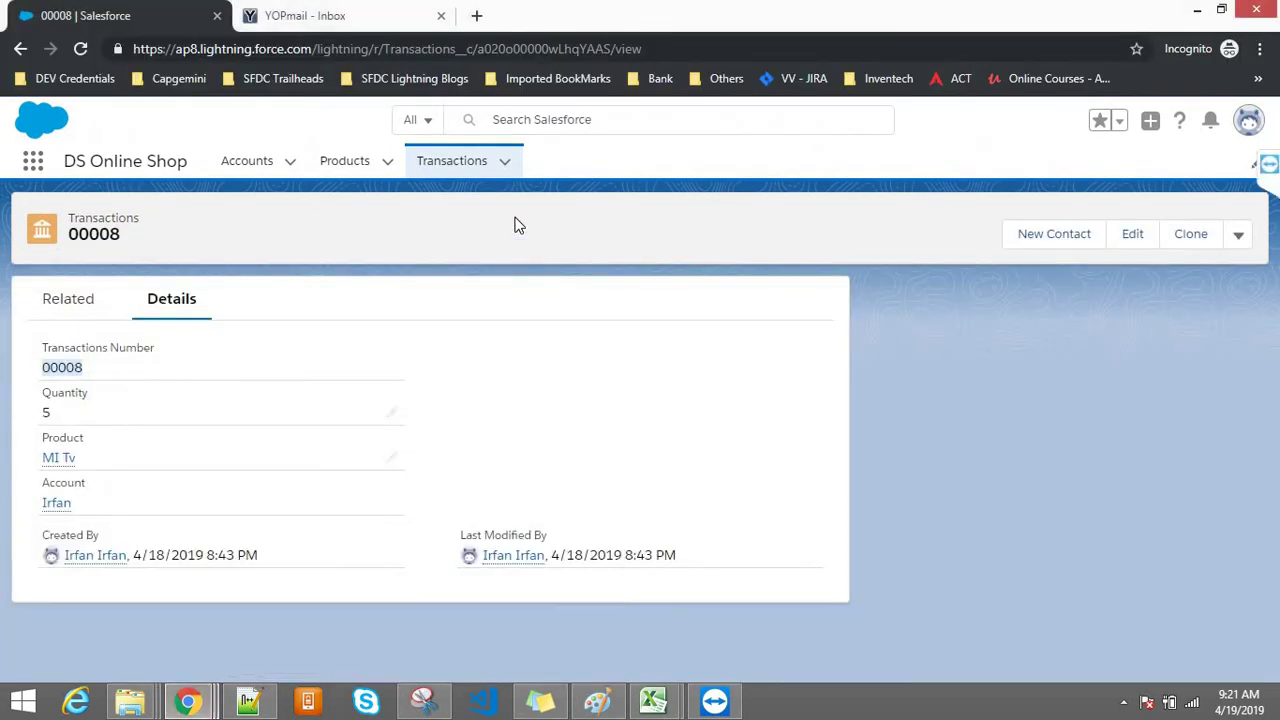
left_click(434, 170)
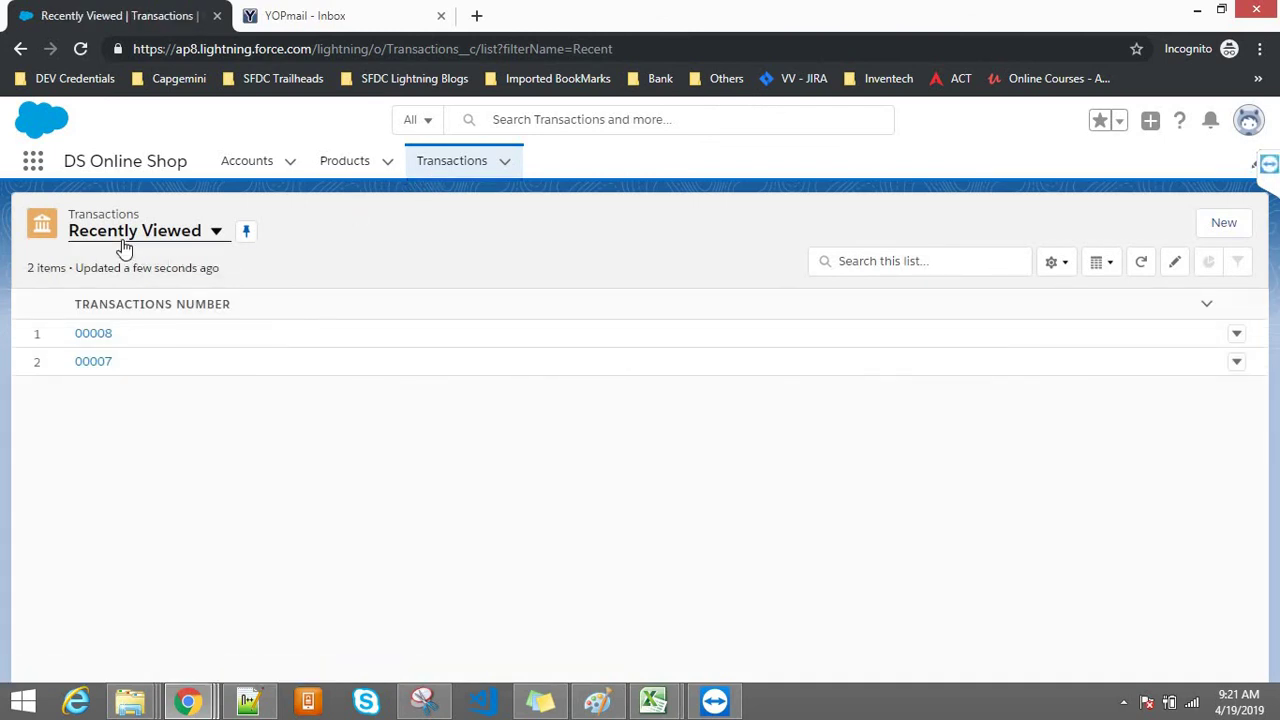
left_click(125, 238)
left_click(118, 297)
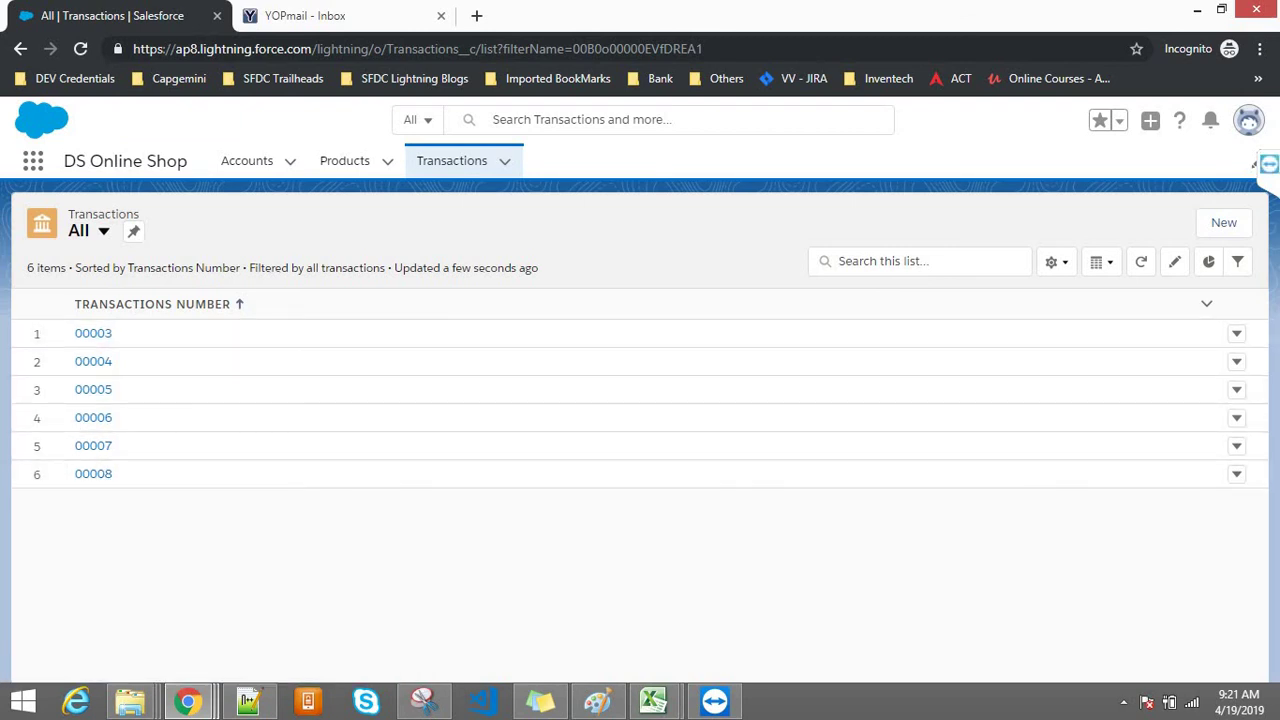
Step: Show Account and Contract's Public Read/Write default on Sharing Settings, then bring up the Paint notes
mouse_move(203, 712)
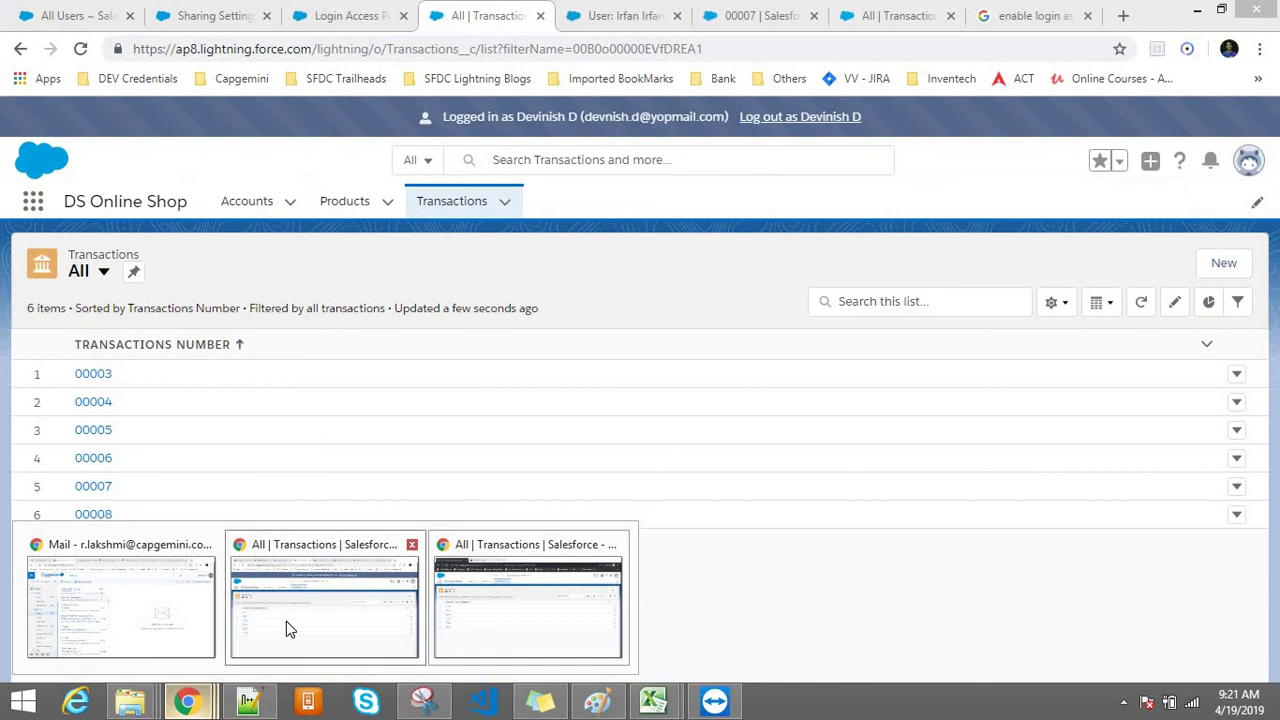
left_click(287, 621)
left_click(212, 16)
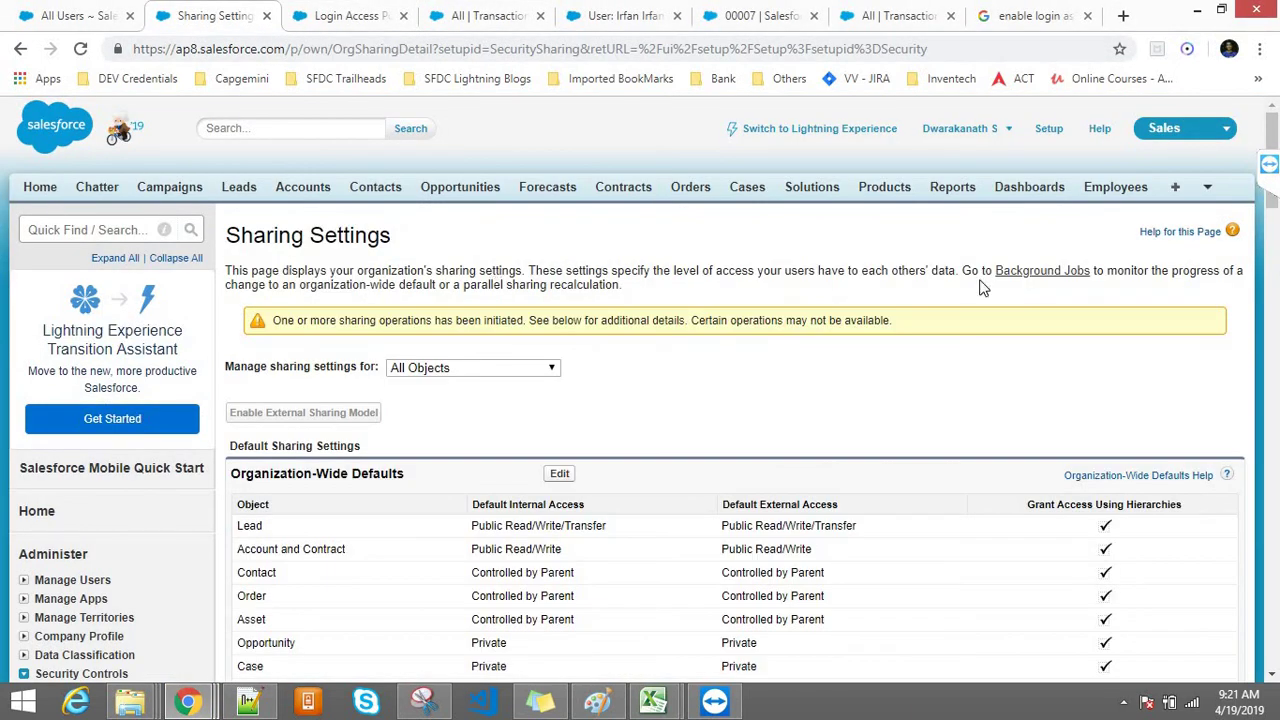
scroll(505, 205, "down", 3)
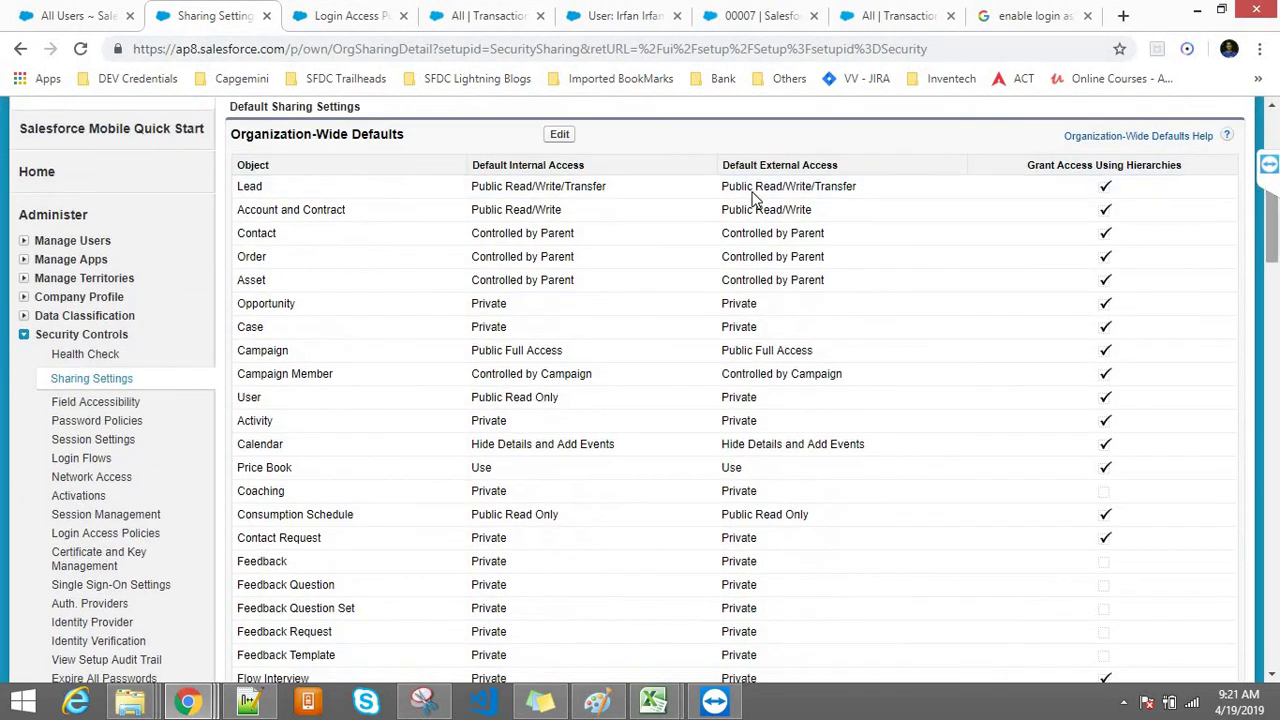
left_click_drag(471, 210, 577, 216)
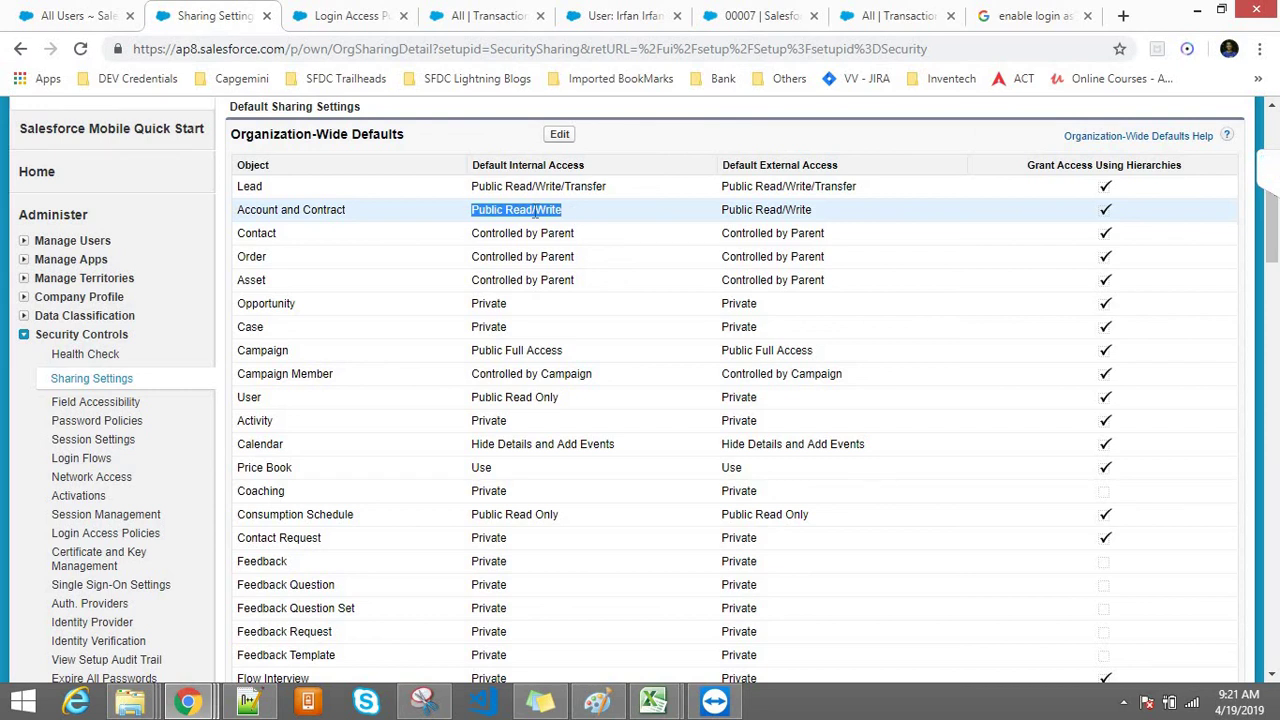
left_click(597, 702)
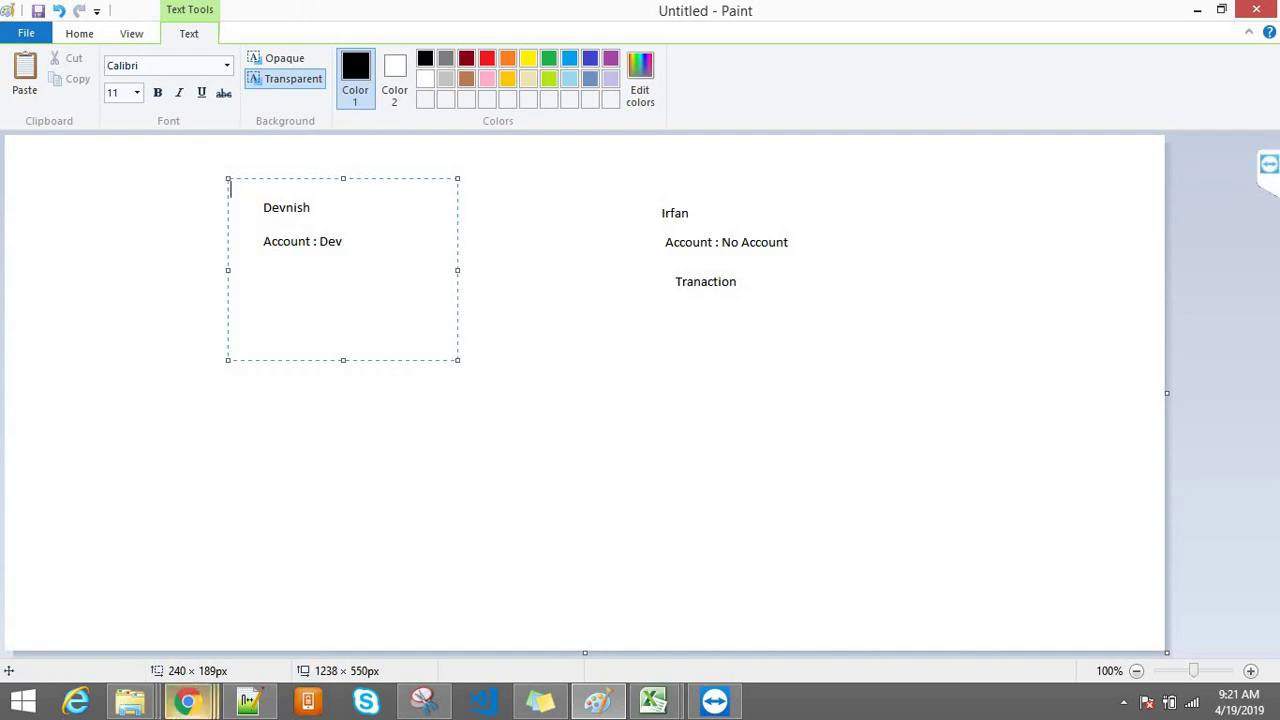
Step: Return from the Paint notes to the Salesforce Sharing Settings window
mouse_move(190, 702)
left_click(324, 605)
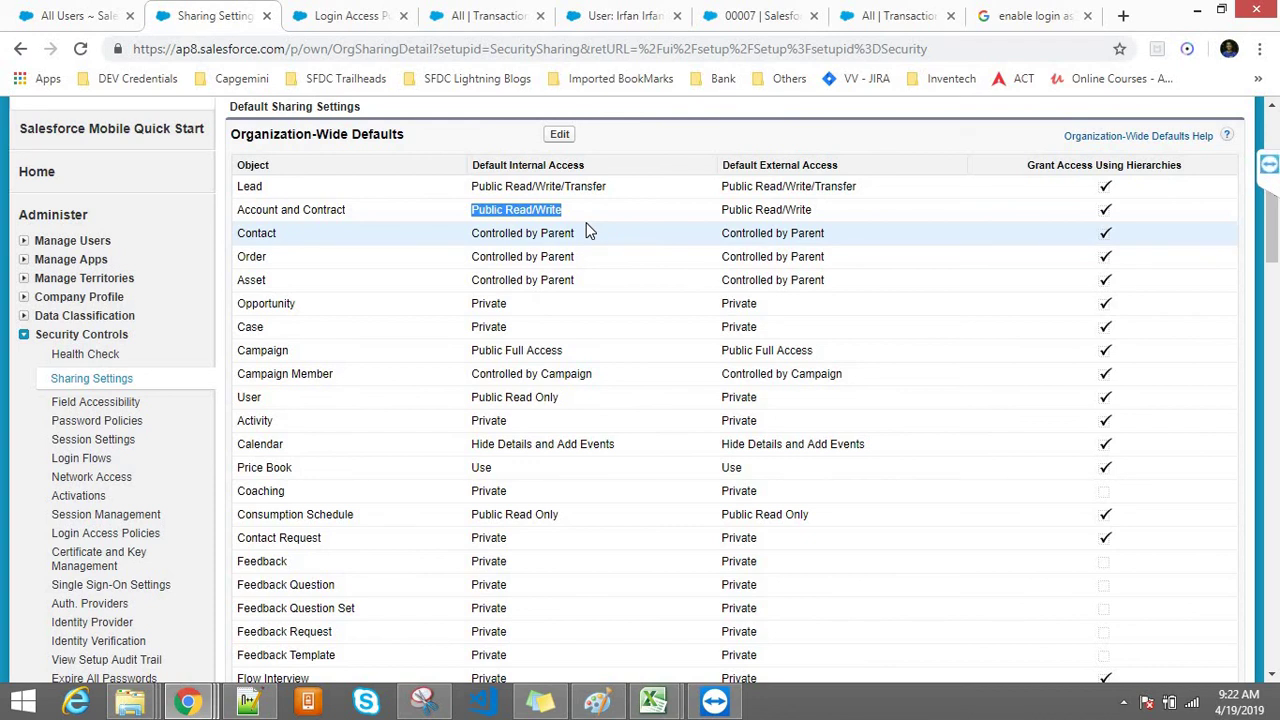
Step: Note the Public Read/Write default, then stop logging in as the customer user
triple_click(500, 210)
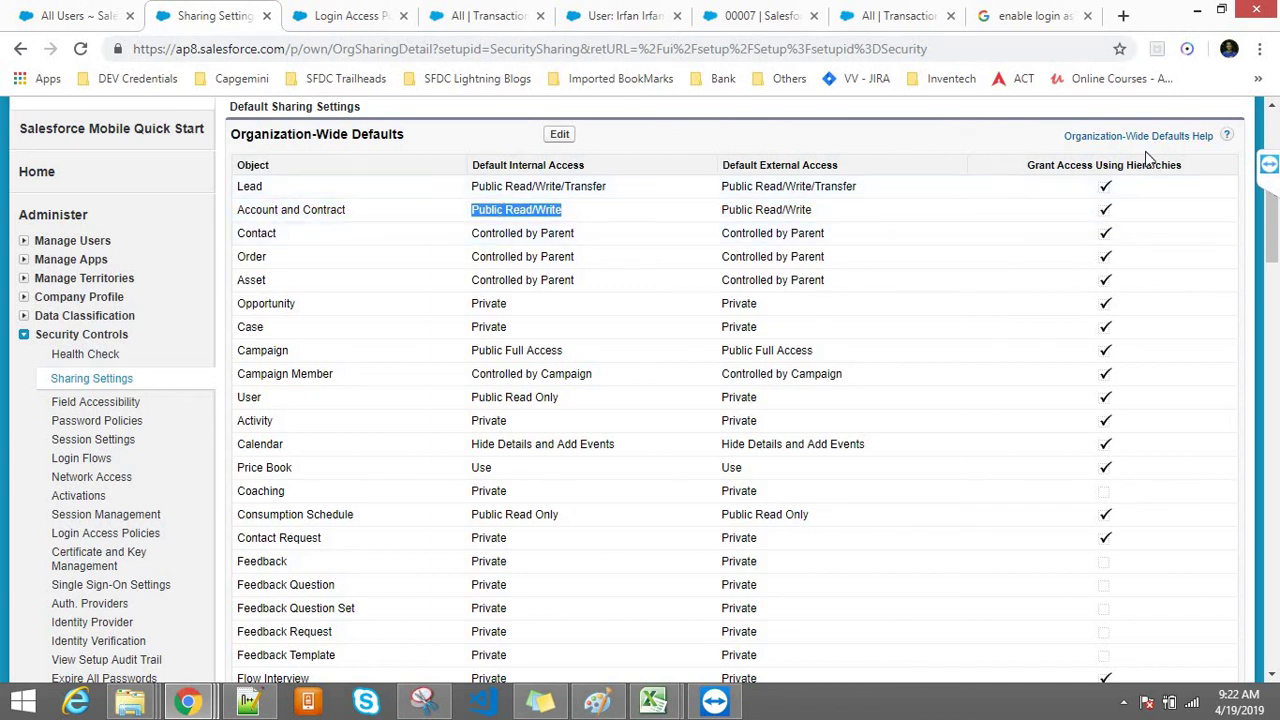
left_click_drag(1272, 224, 1272, 210)
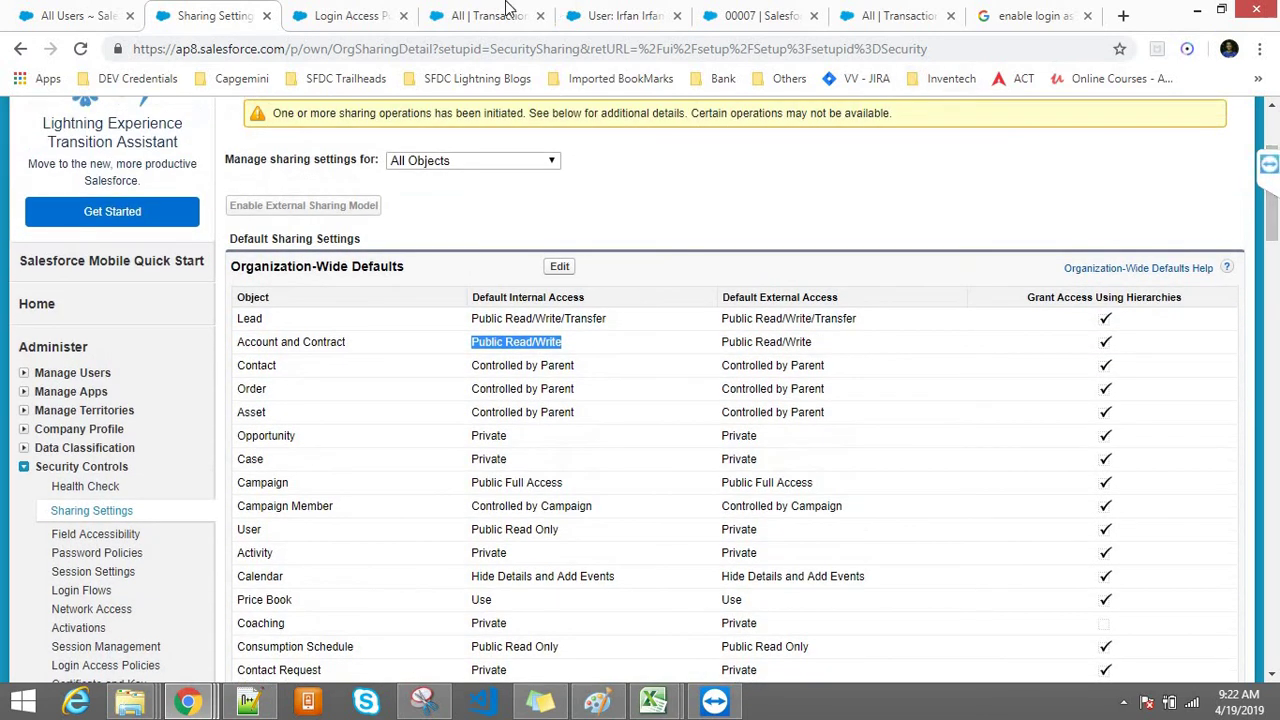
left_click(508, 14)
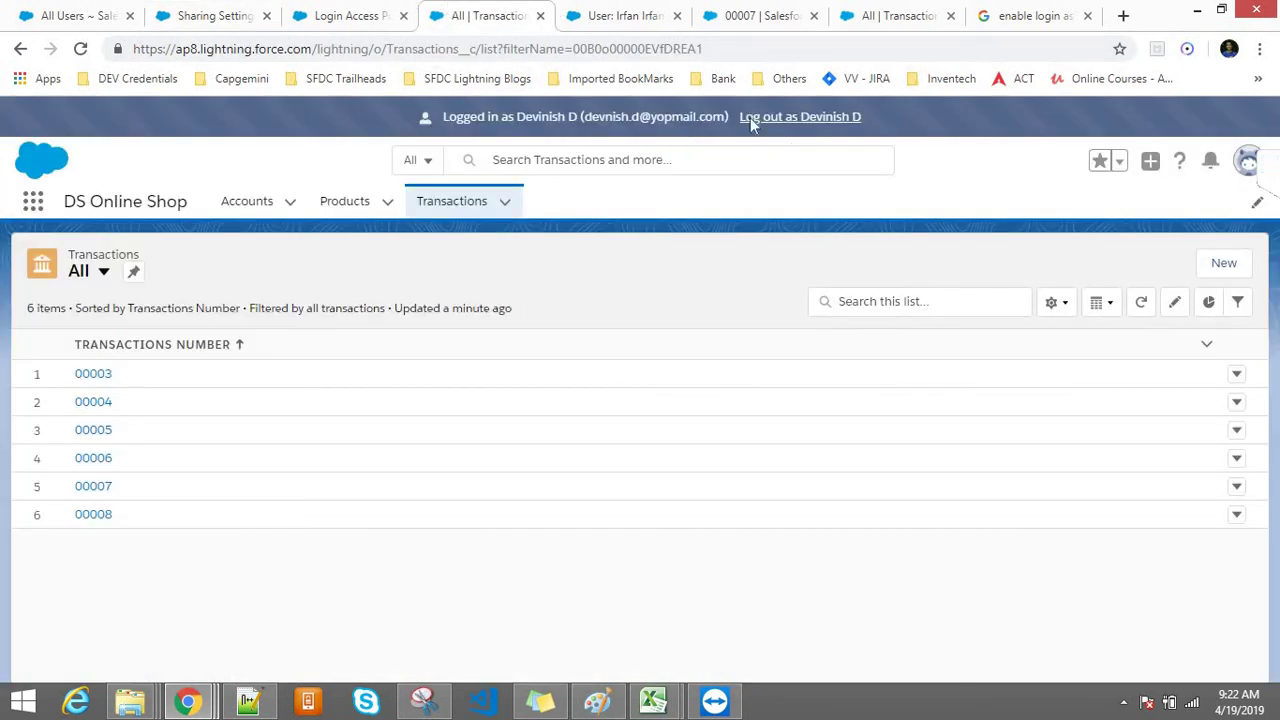
left_click(780, 116)
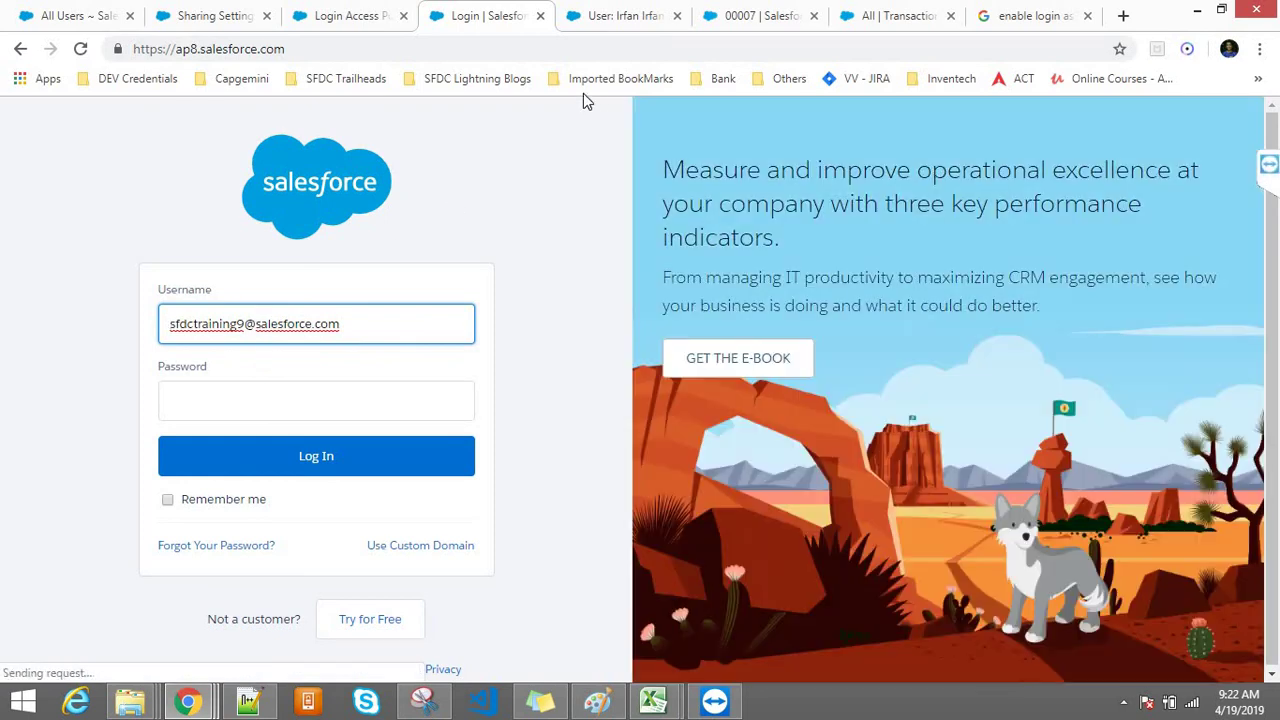
Step: Open the Training9 login bookmark from Imported BookMarks > PTE in a new tab
left_click(583, 80)
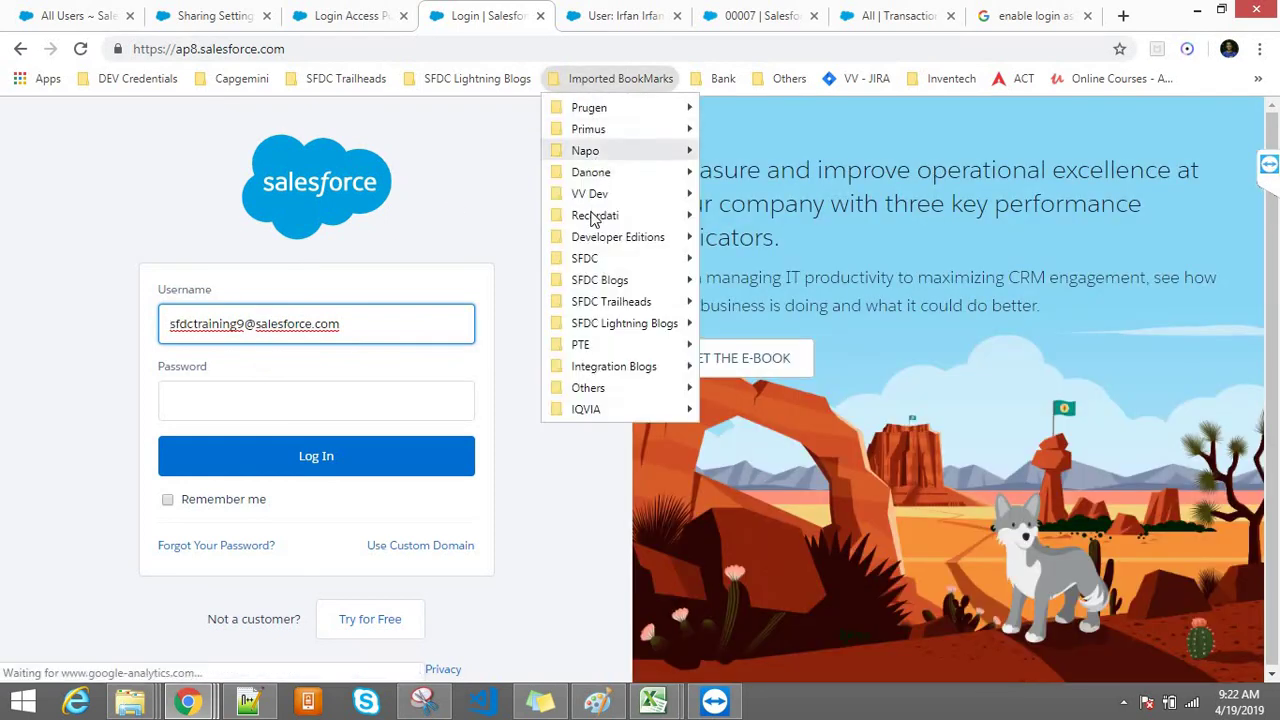
mouse_move(600, 237)
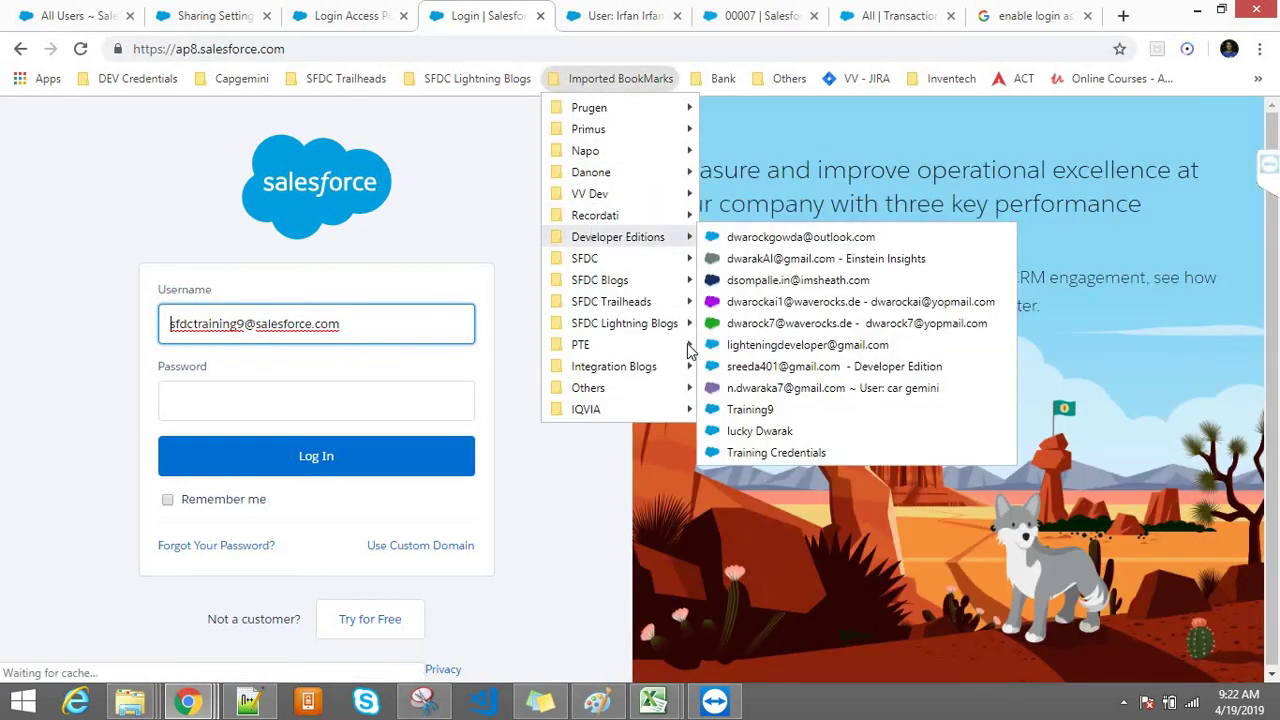
left_click(750, 409)
Step: Reload the Sharing Settings page so the in-progress notice clears
left_click(388, 18)
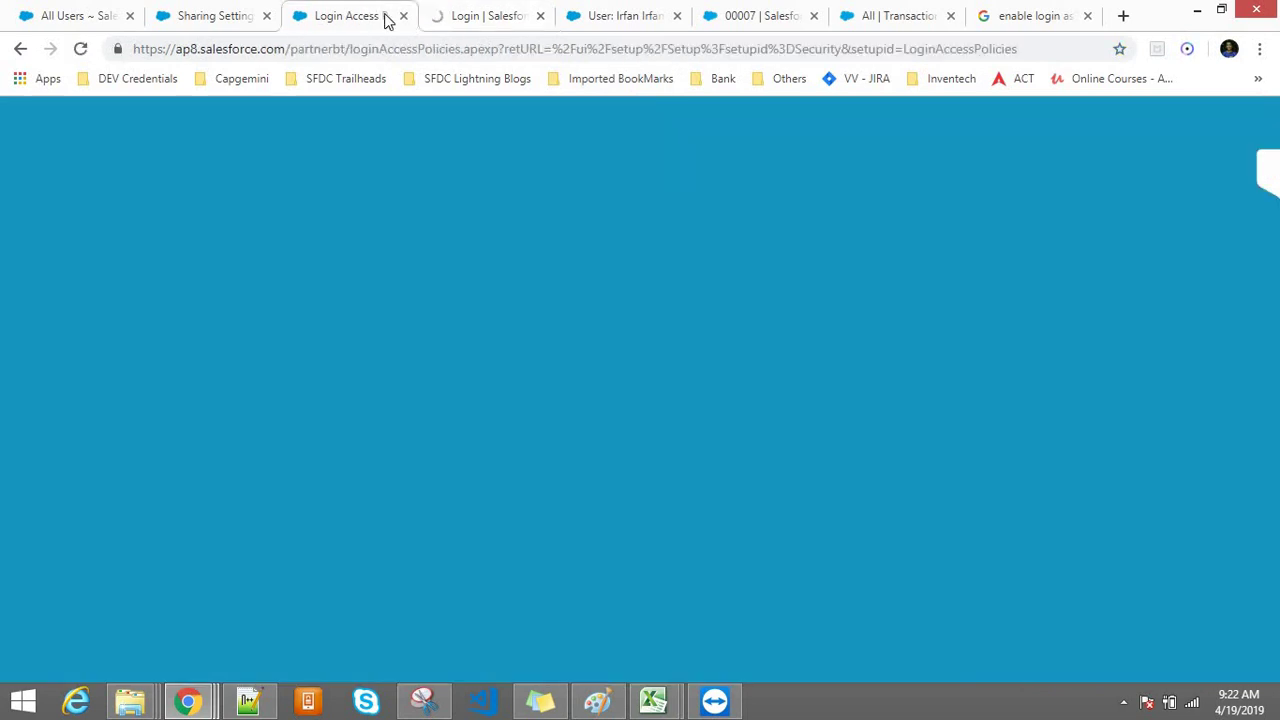
left_click(209, 13)
left_click(275, 52)
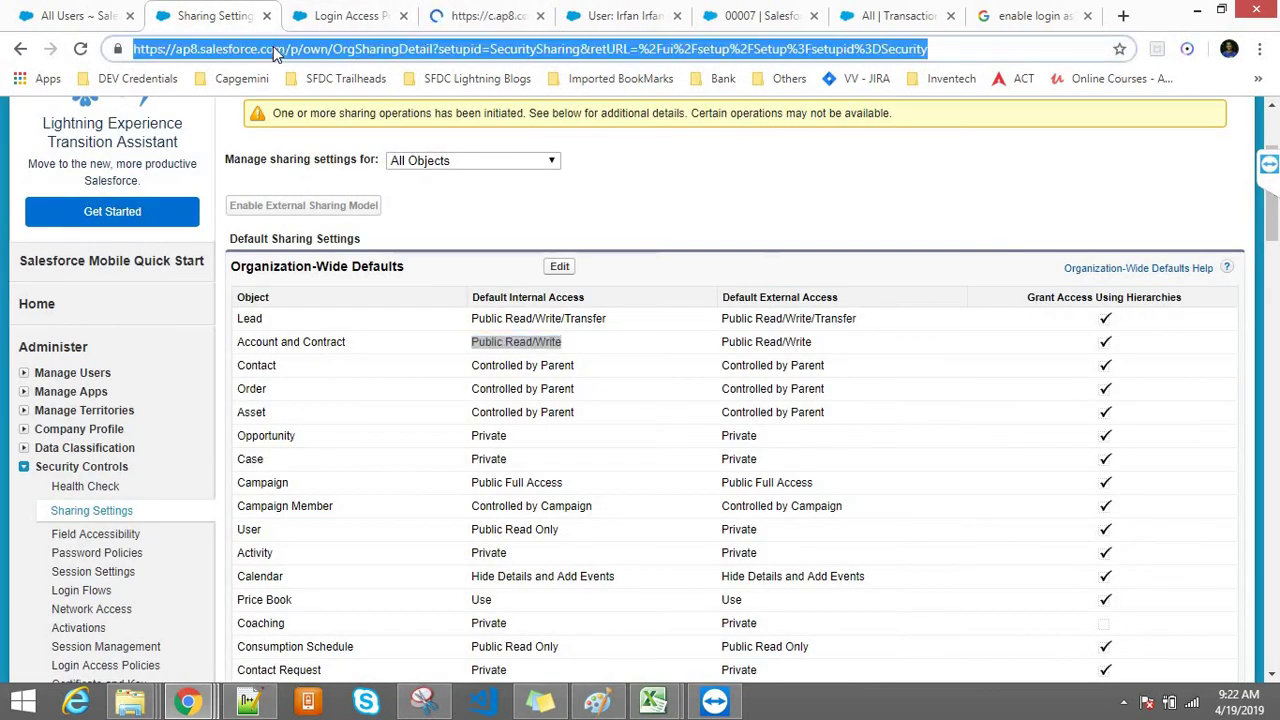
key("Return")
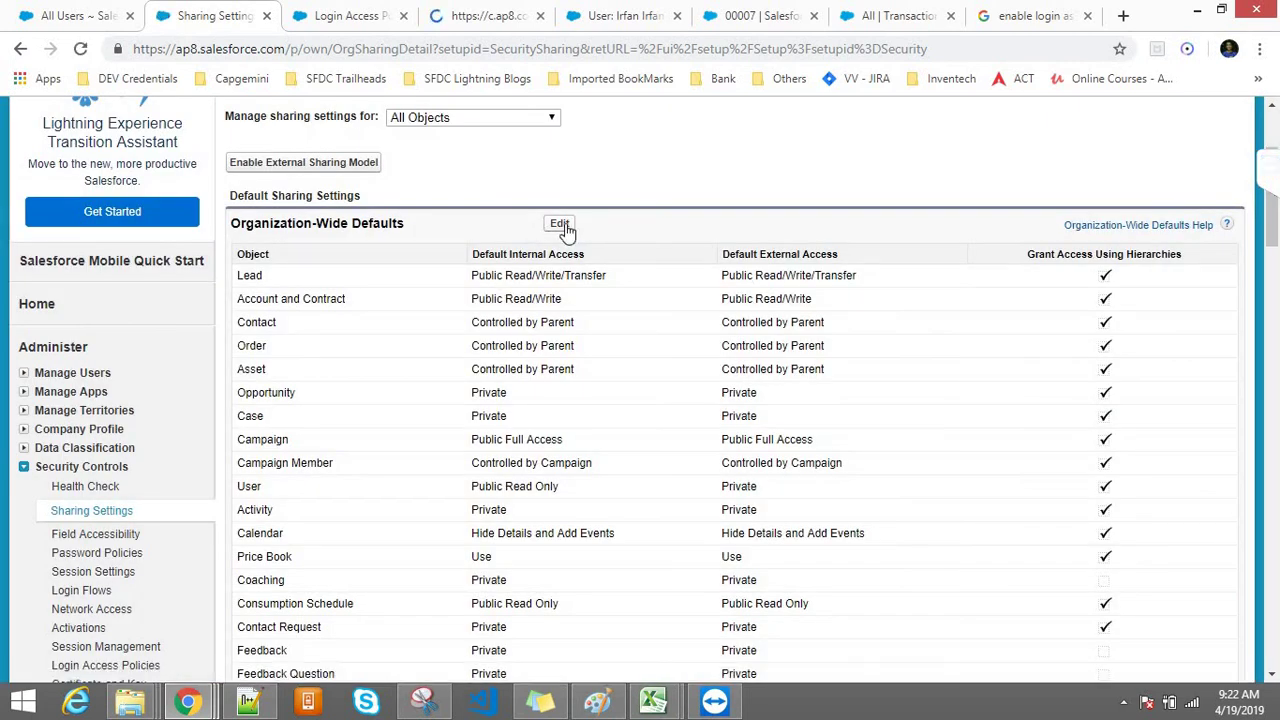
Step: Edit Organization-Wide Defaults to make Account and Contract Private, save, and confirm recalculation
left_click(562, 224)
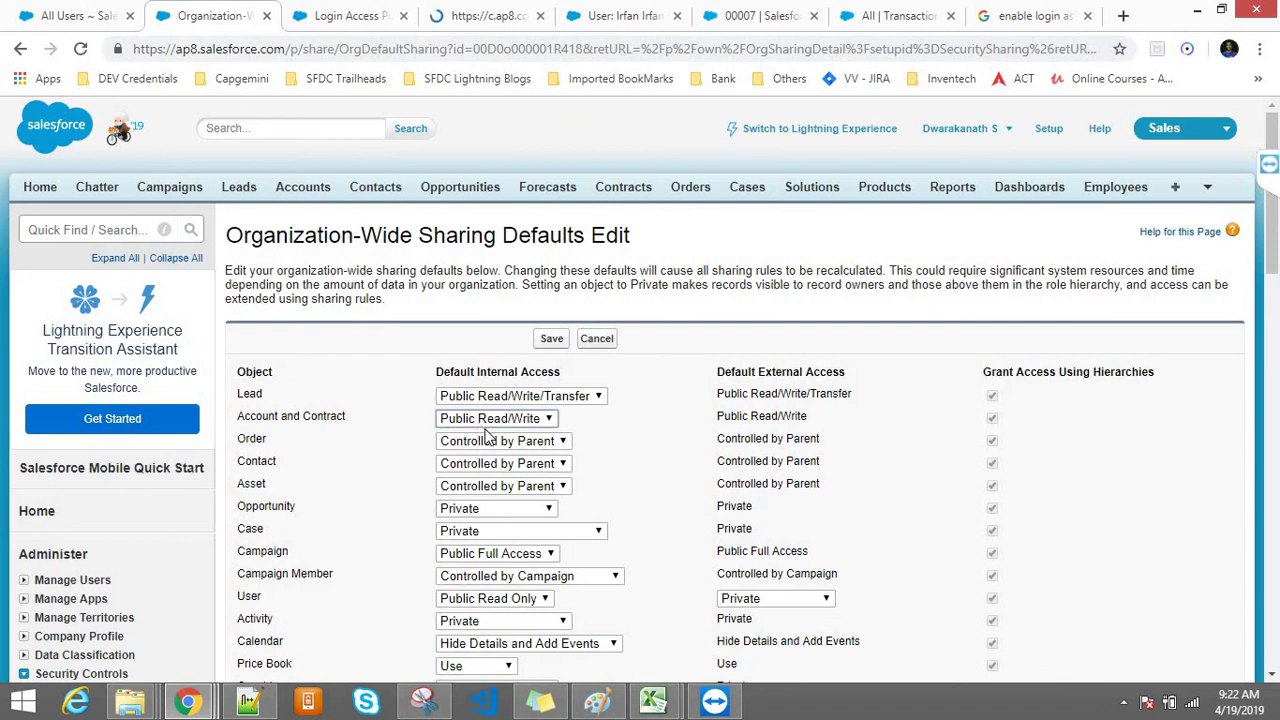
left_click(488, 420)
left_click(478, 434)
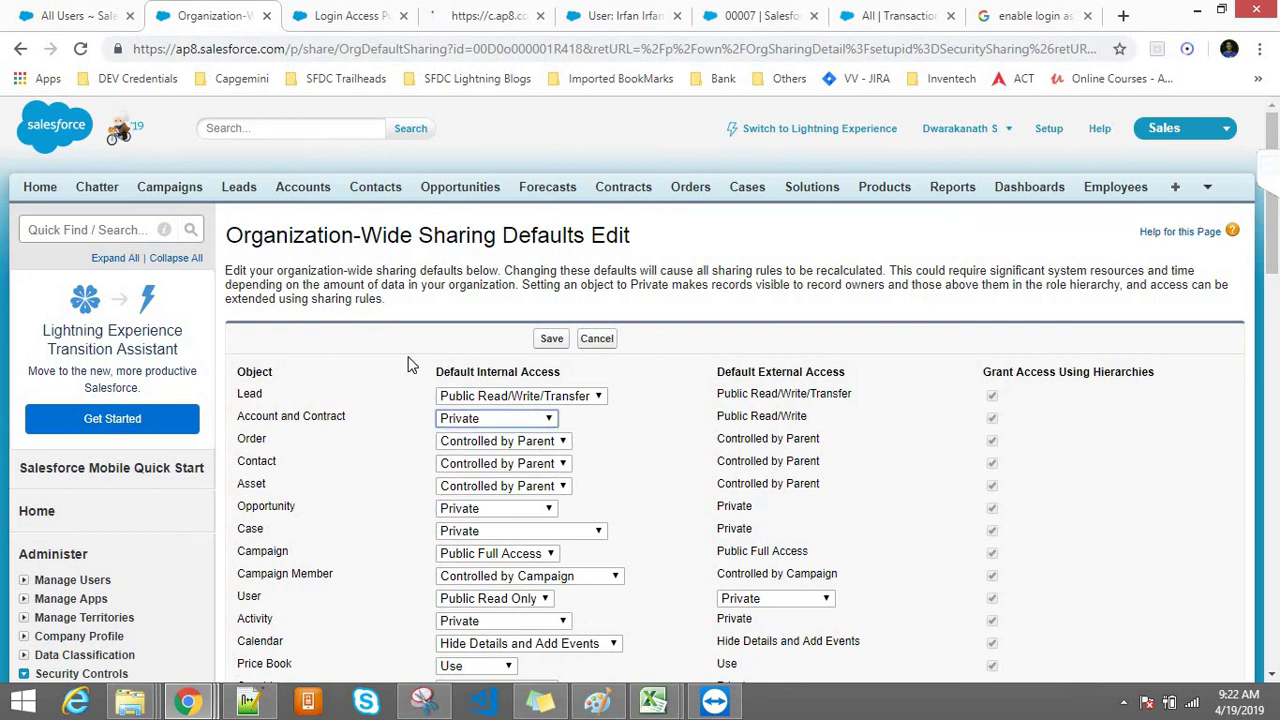
left_click(551, 339)
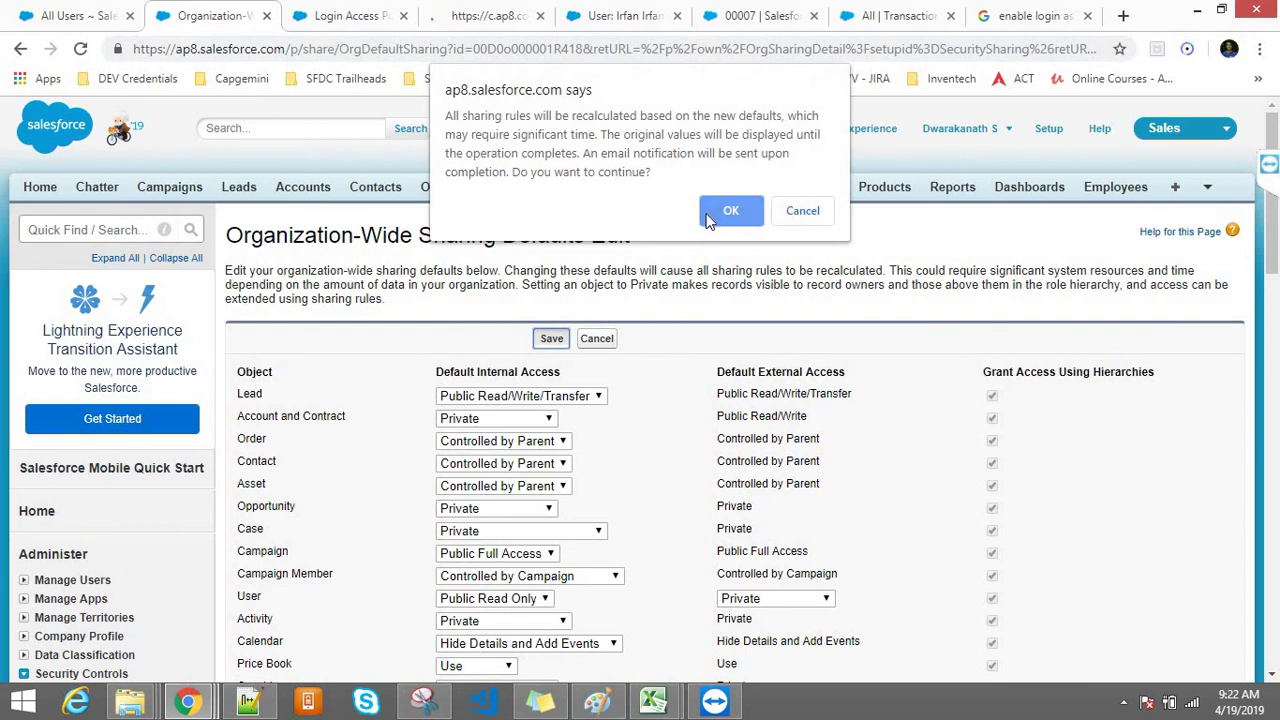
left_click(729, 210)
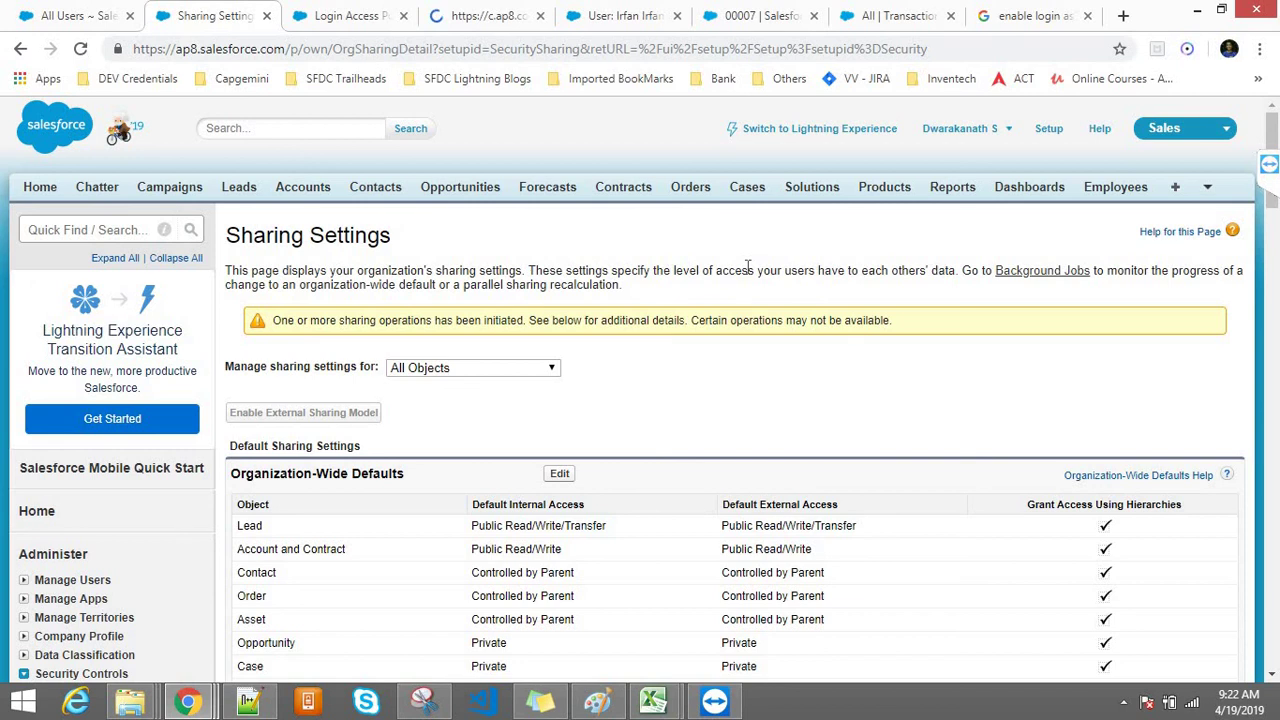
Step: In Class9.txt, add blank lines after line 302 below the master-detail notes
left_click(248, 701)
left_click(232, 563)
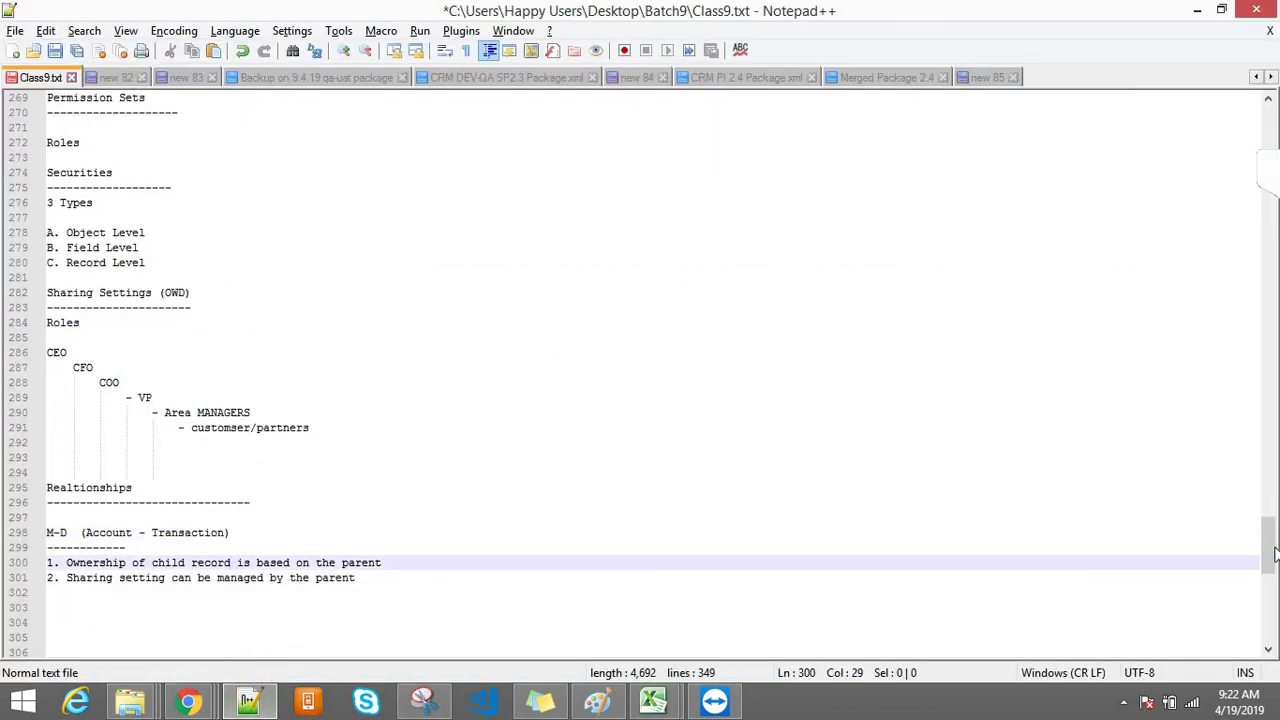
left_click_drag(1272, 553, 1272, 564)
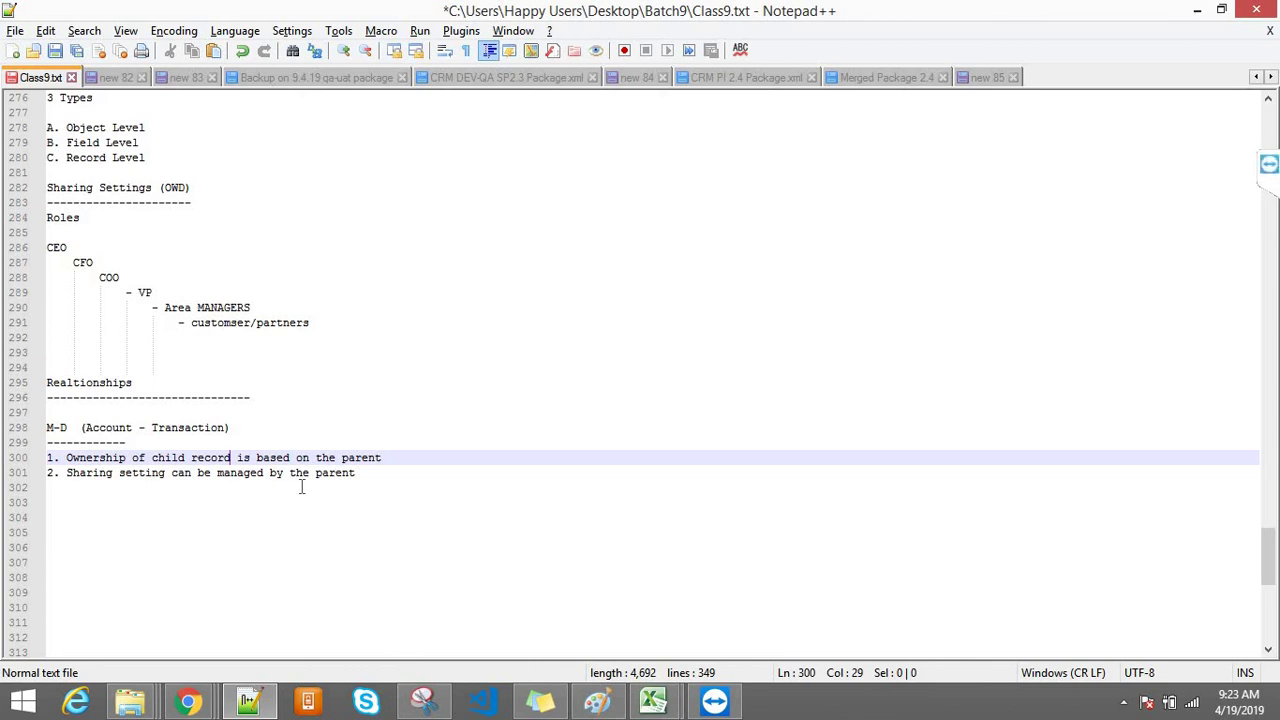
left_click(379, 483)
key("Return")
key("Return")
key("Return")
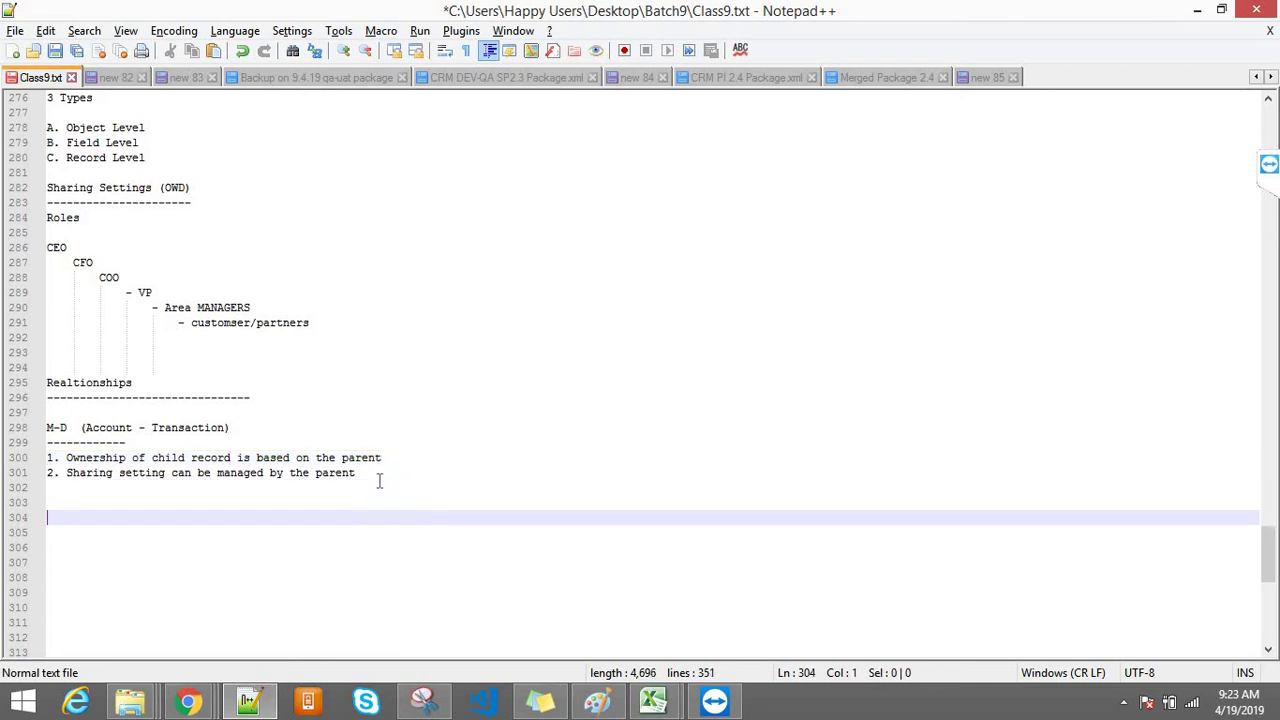
type("P")
key("BackSpace")
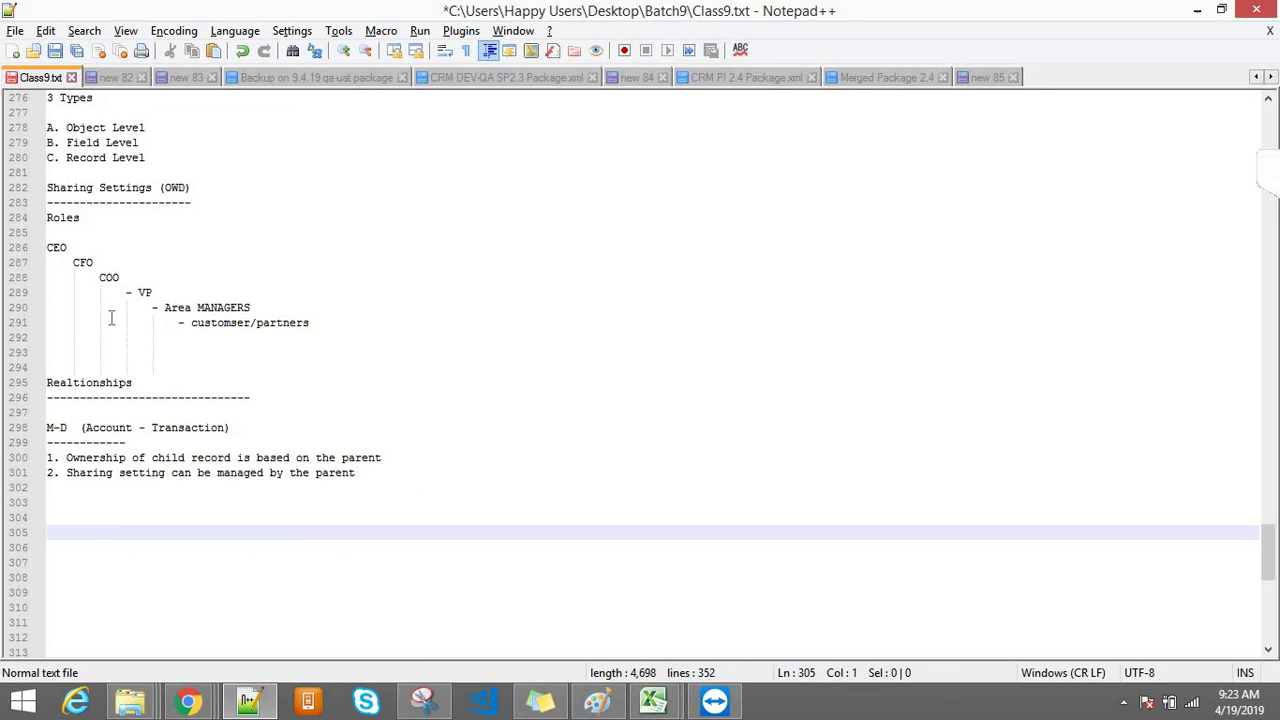
Step: Review the Sharing Settings (OWD) and Roles lines in the notes
left_click(67, 231)
double_click(63, 217)
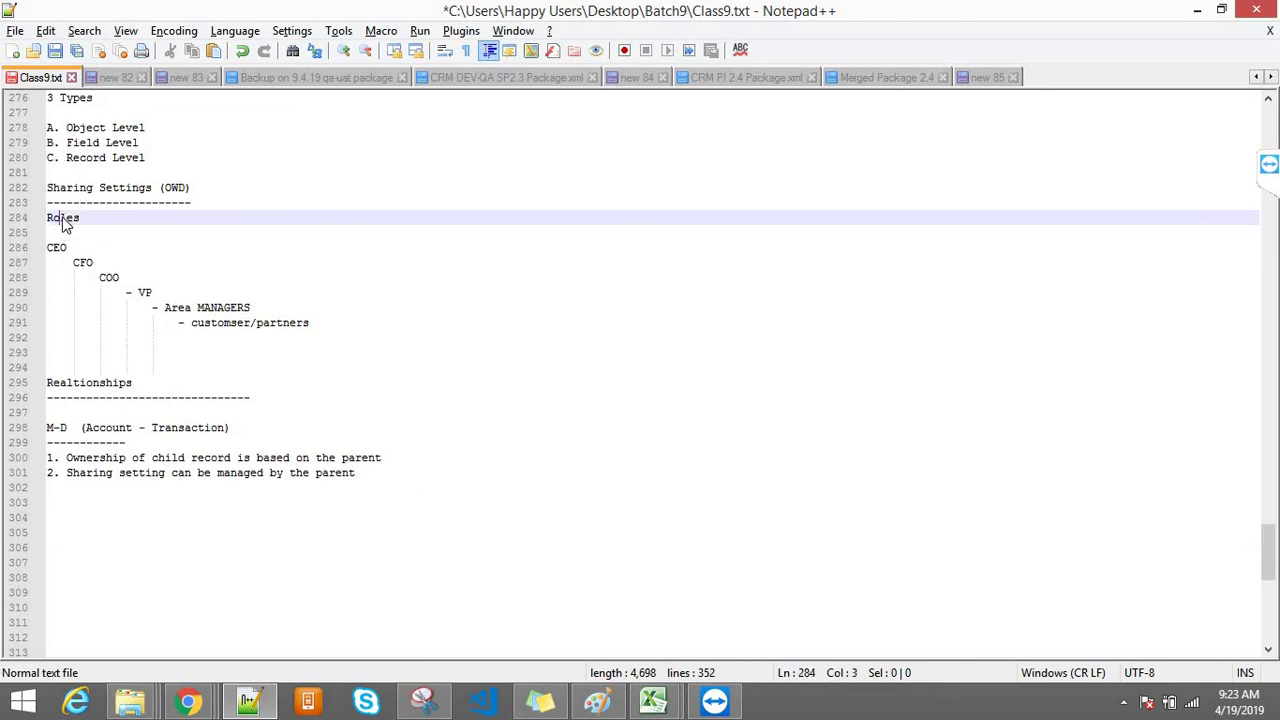
triple_click(58, 190)
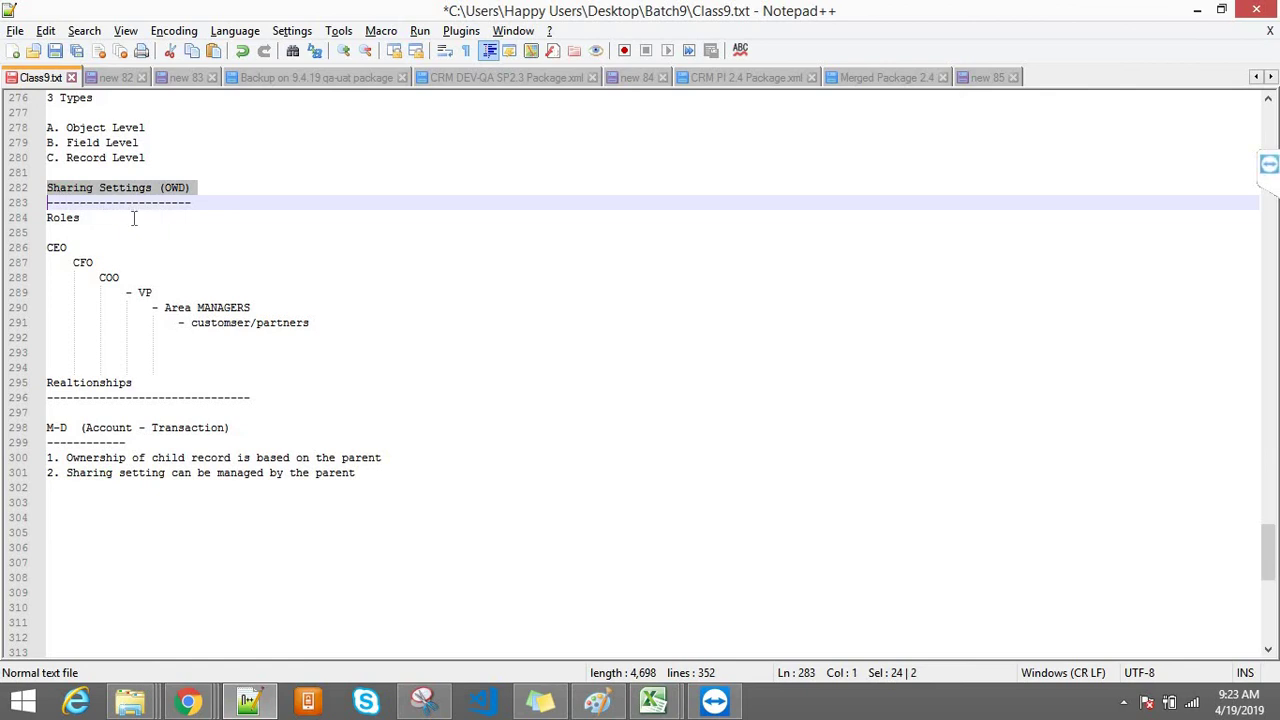
left_click_drag(131, 216, 28, 218)
left_click(328, 238)
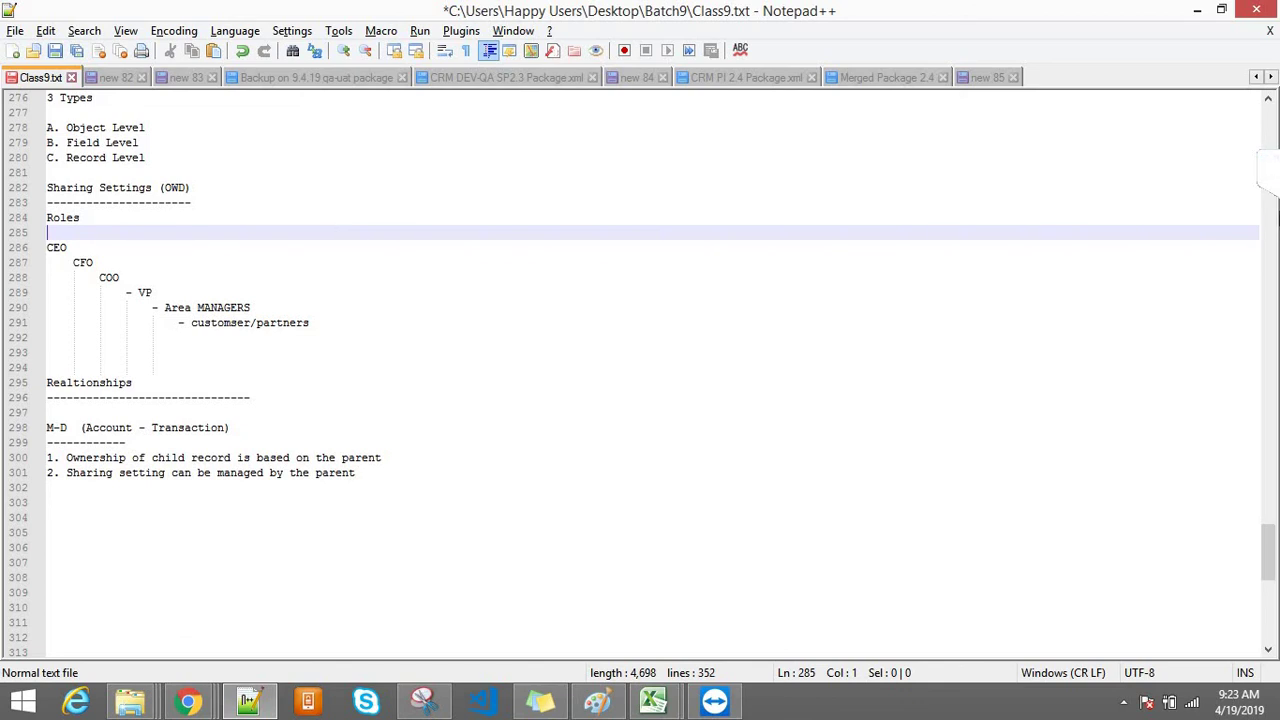
left_click(1268, 168)
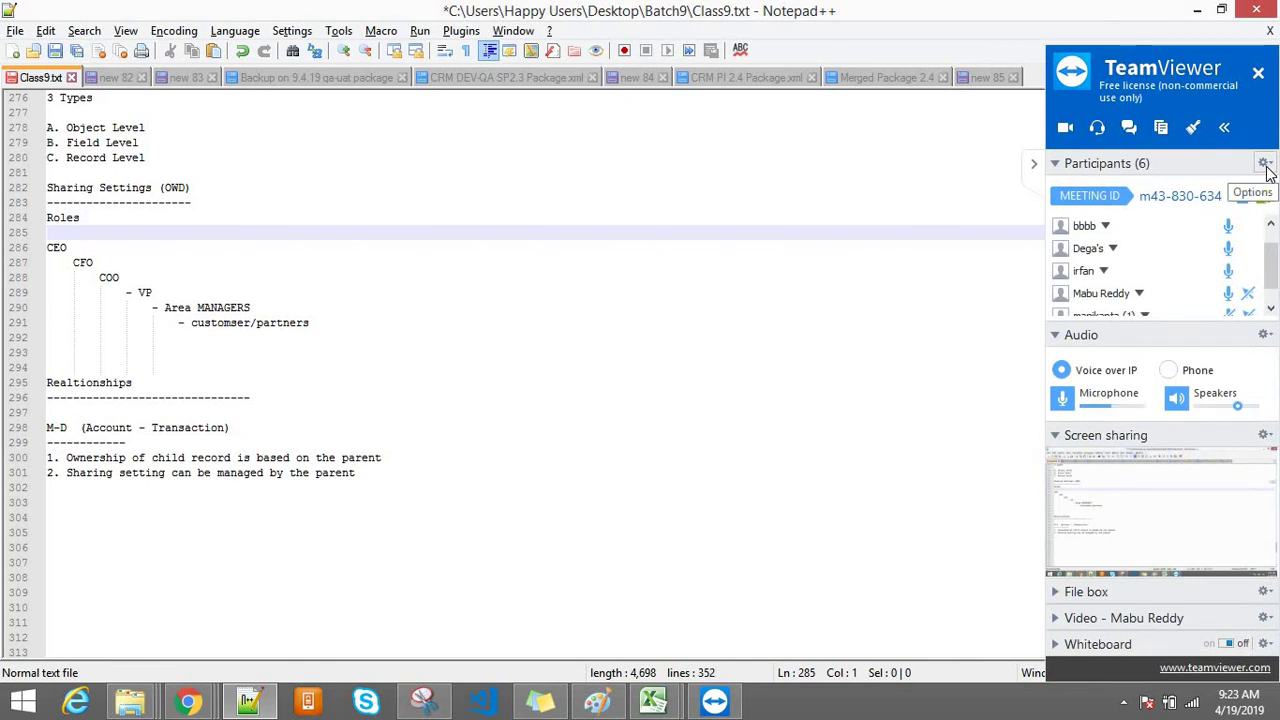
Step: Scroll the TeamViewer participant list, hide the panel, and bring Sharing Settings back
left_click(1275, 290)
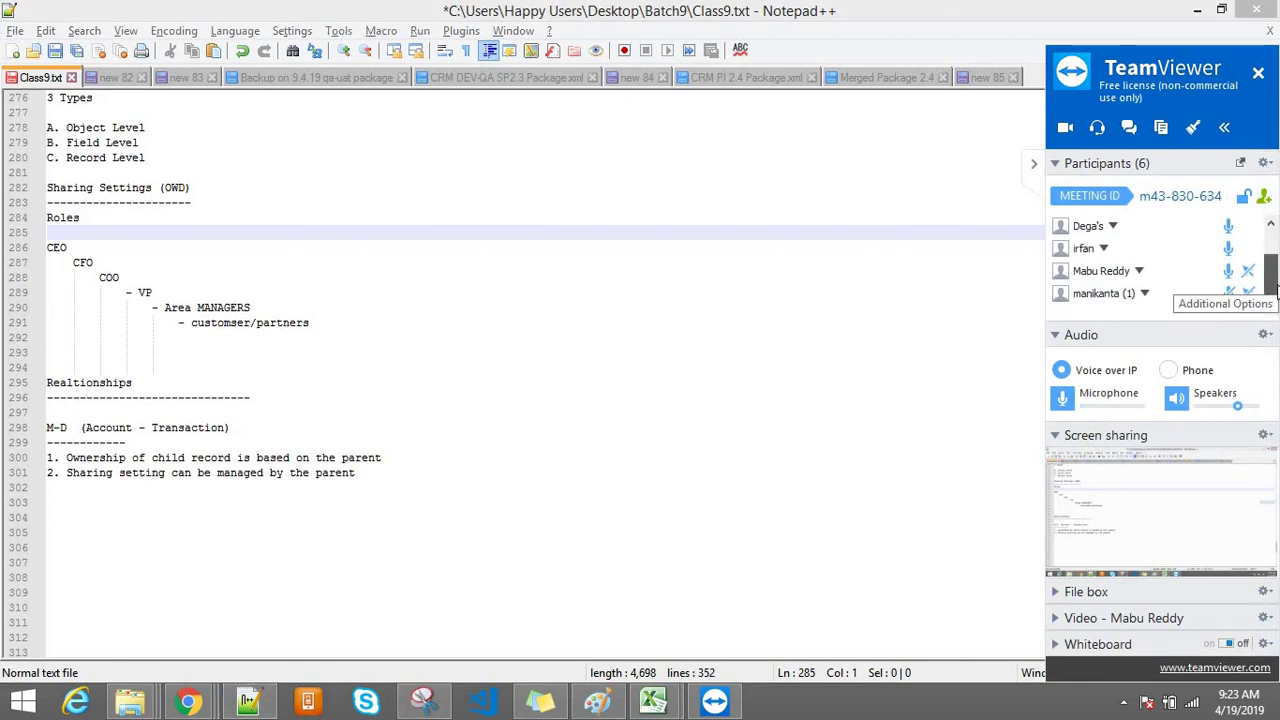
scroll(1275, 290, "up", 2)
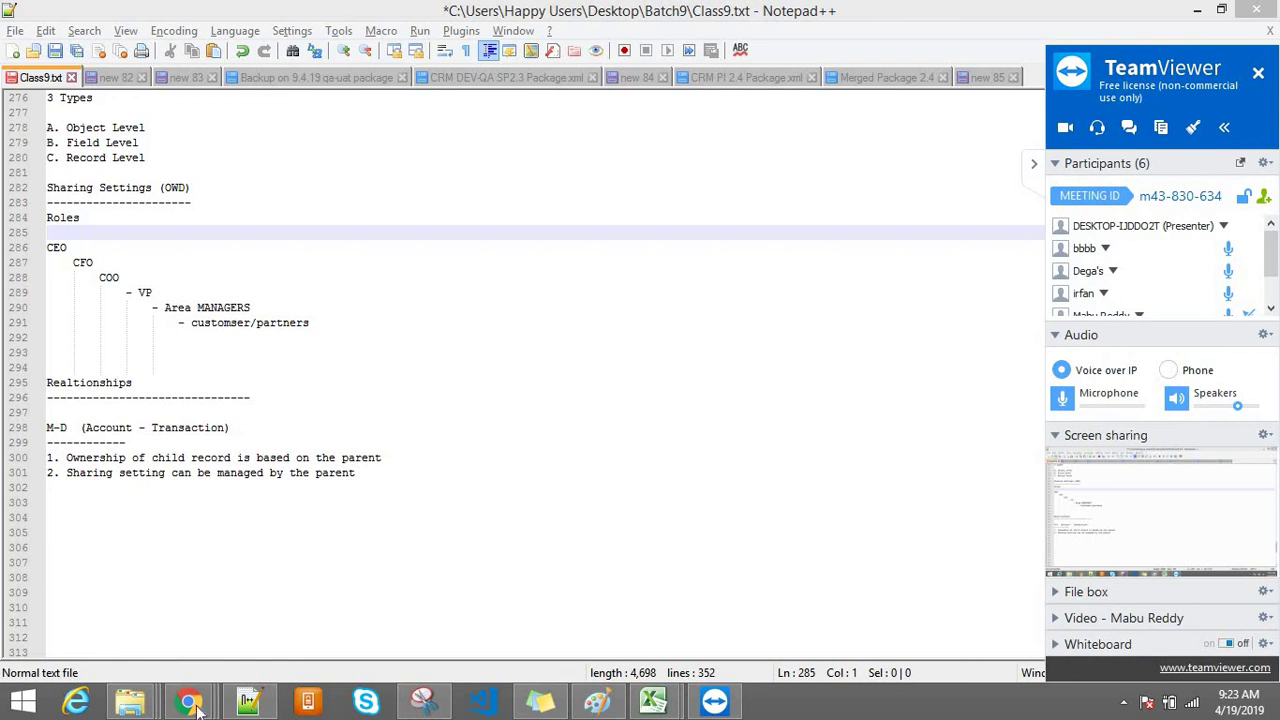
mouse_move(190, 705)
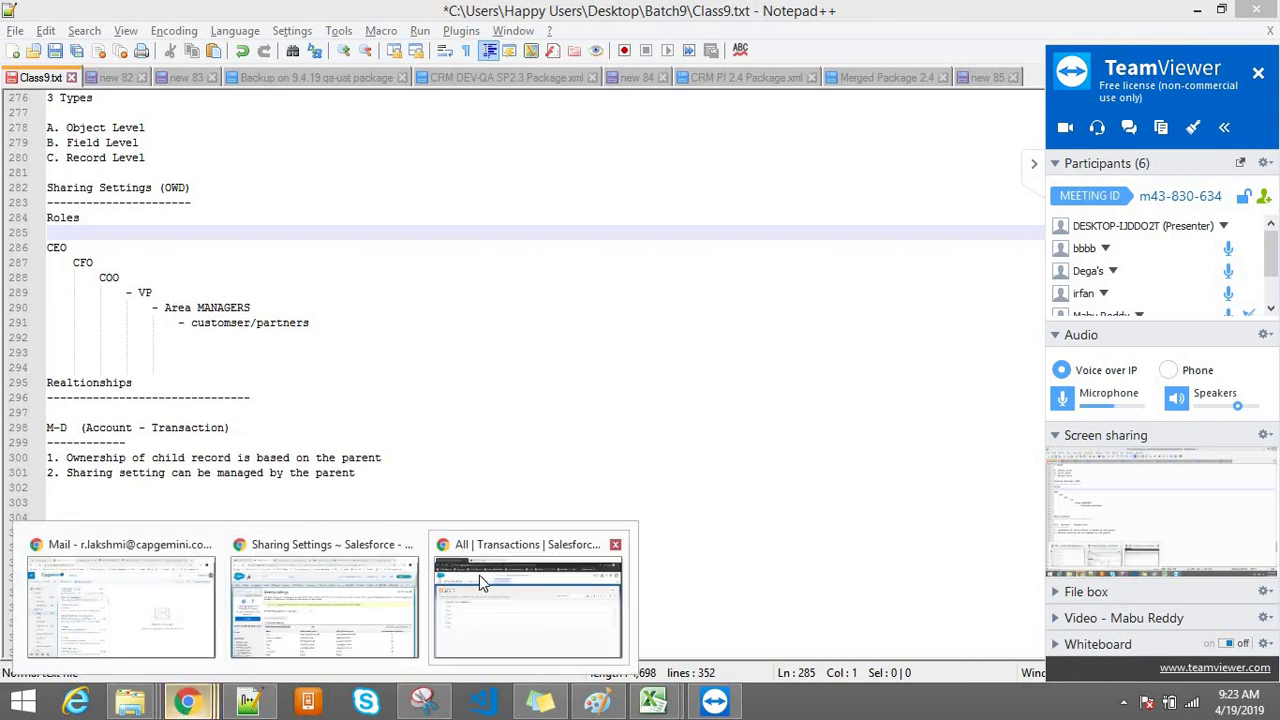
left_click(479, 575)
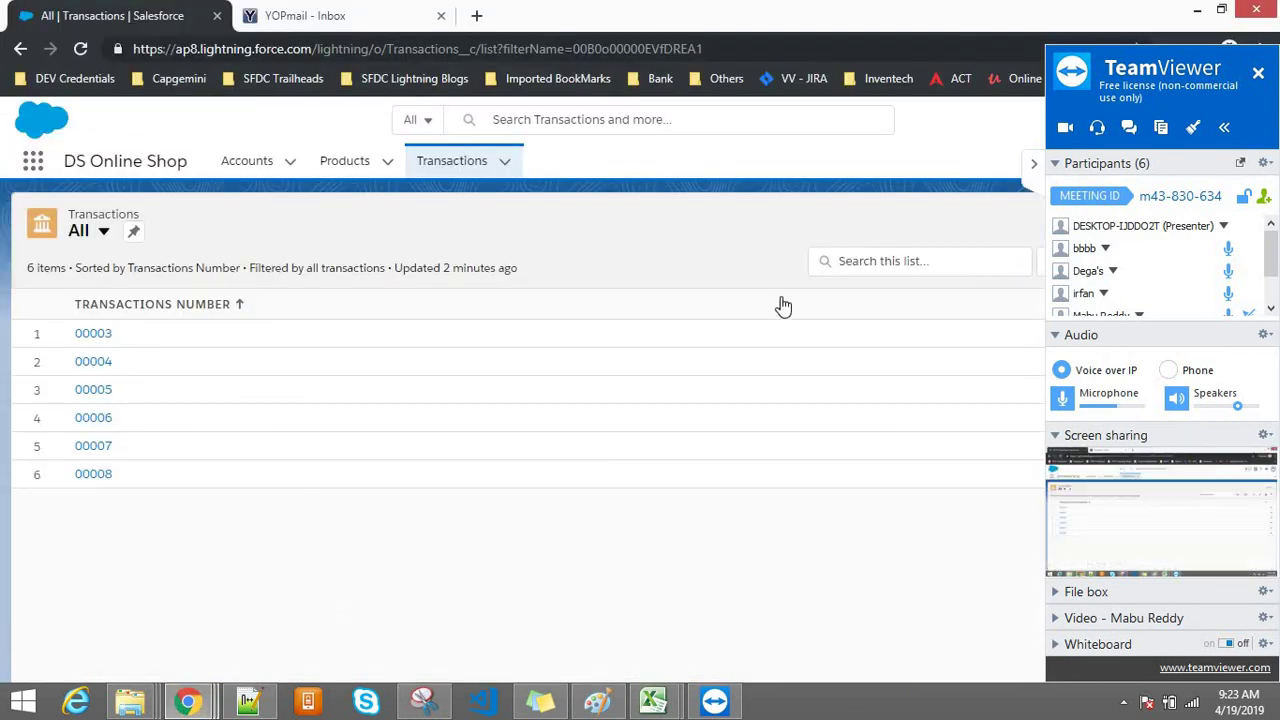
left_click(1034, 166)
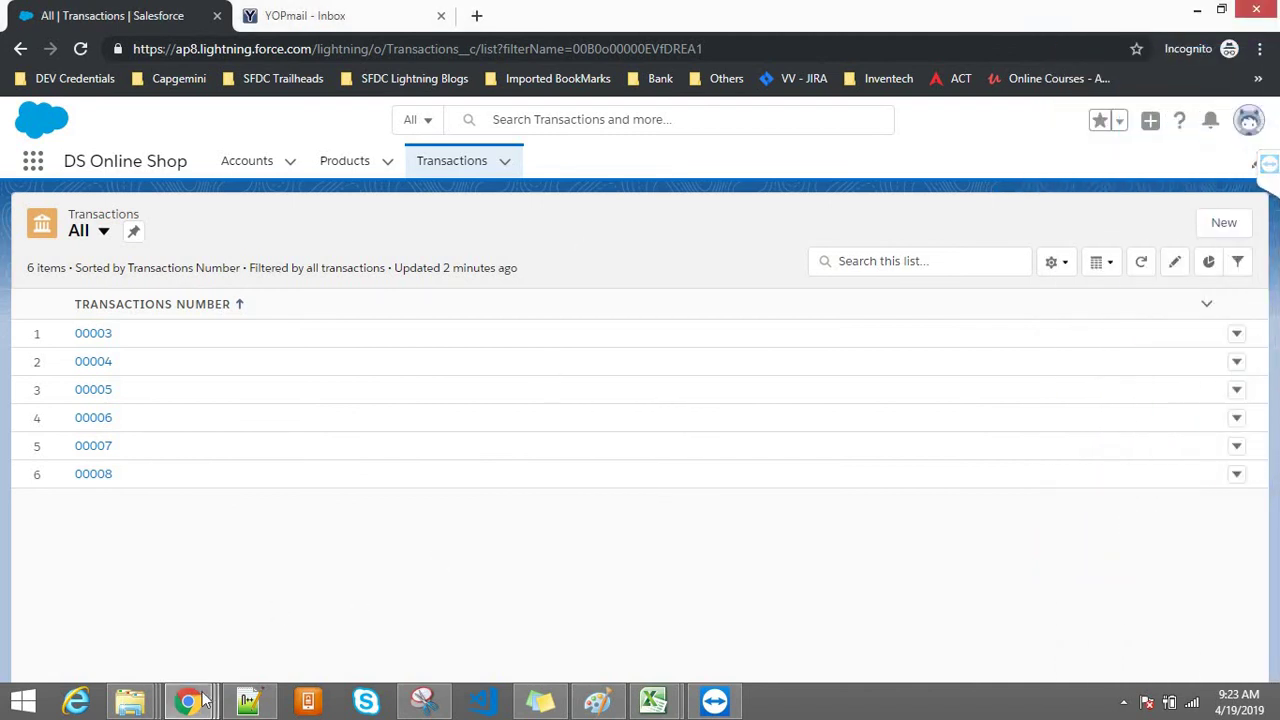
mouse_move(187, 701)
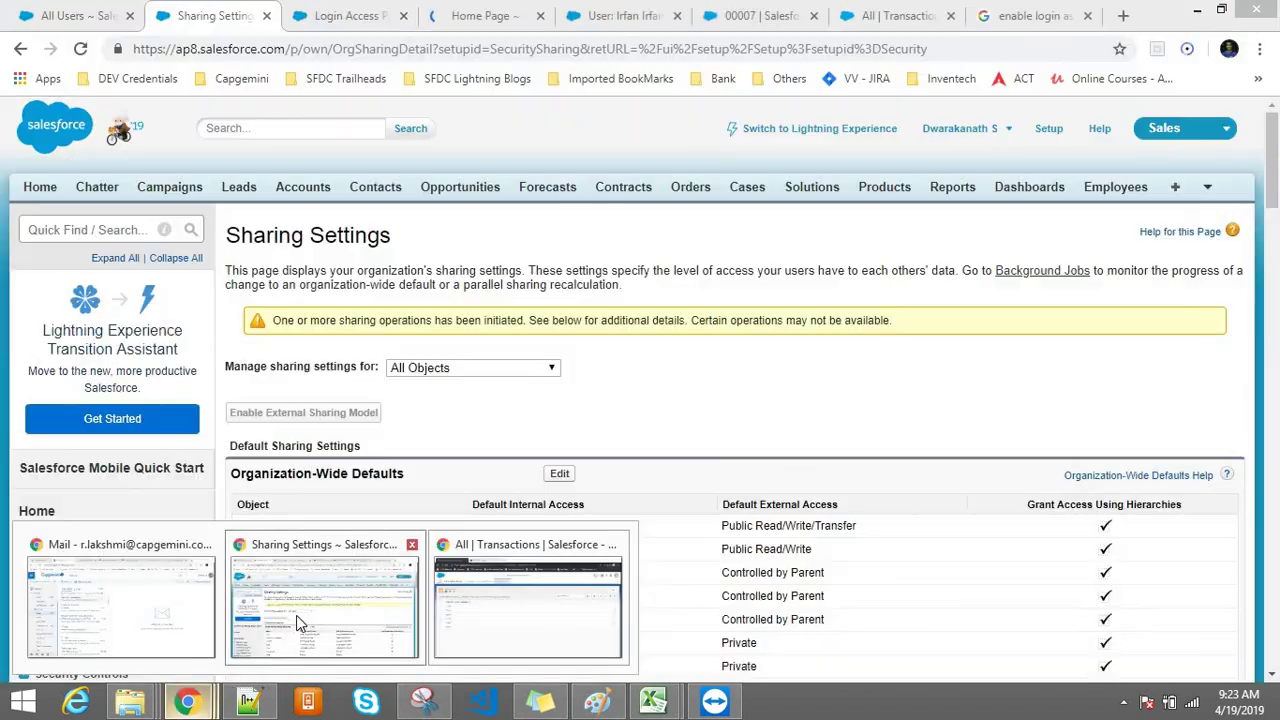
left_click(296, 615)
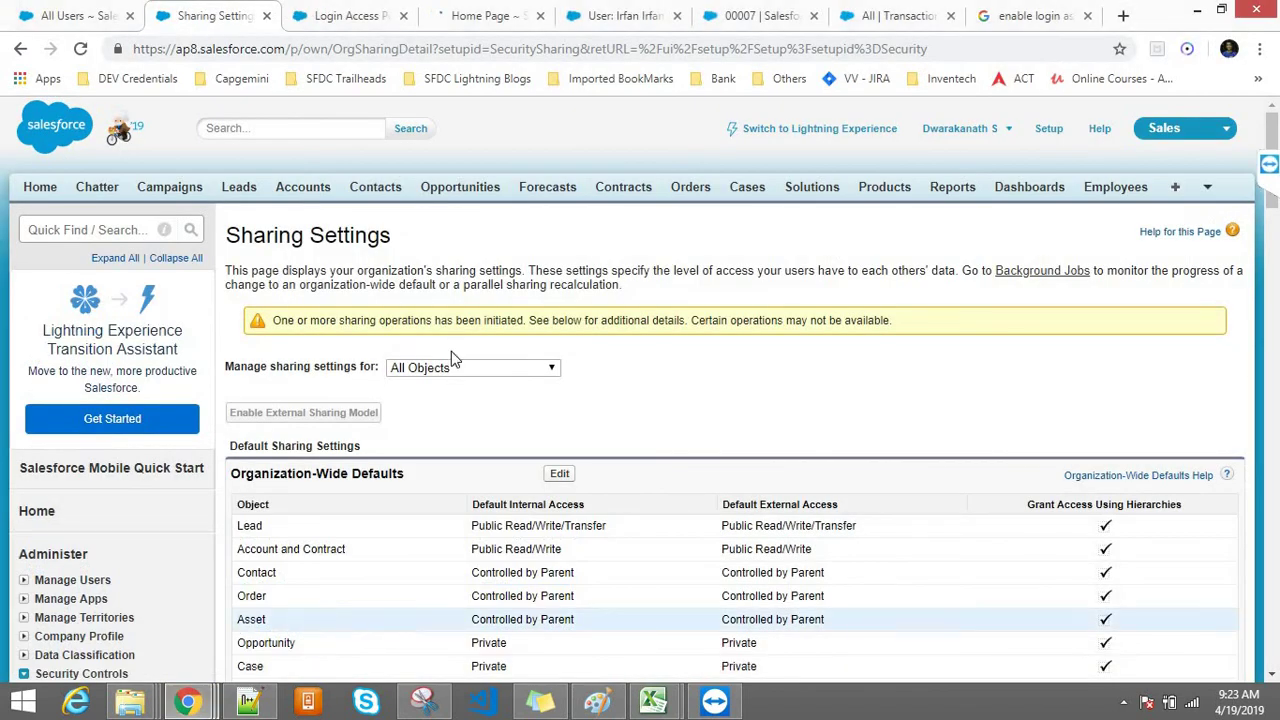
Step: Save Salesforce.com Support as Available to Users in Login Access Policies, then return to the user page
left_click(350, 15)
left_click(330, 47)
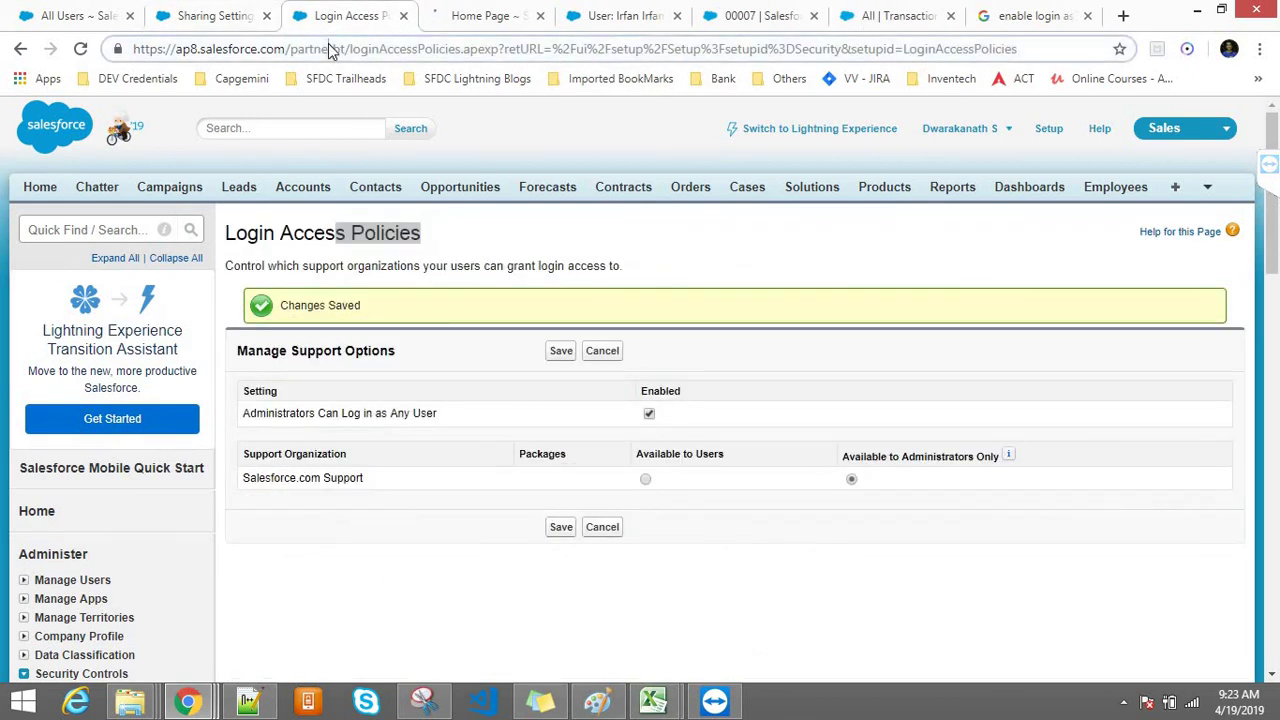
key("Return")
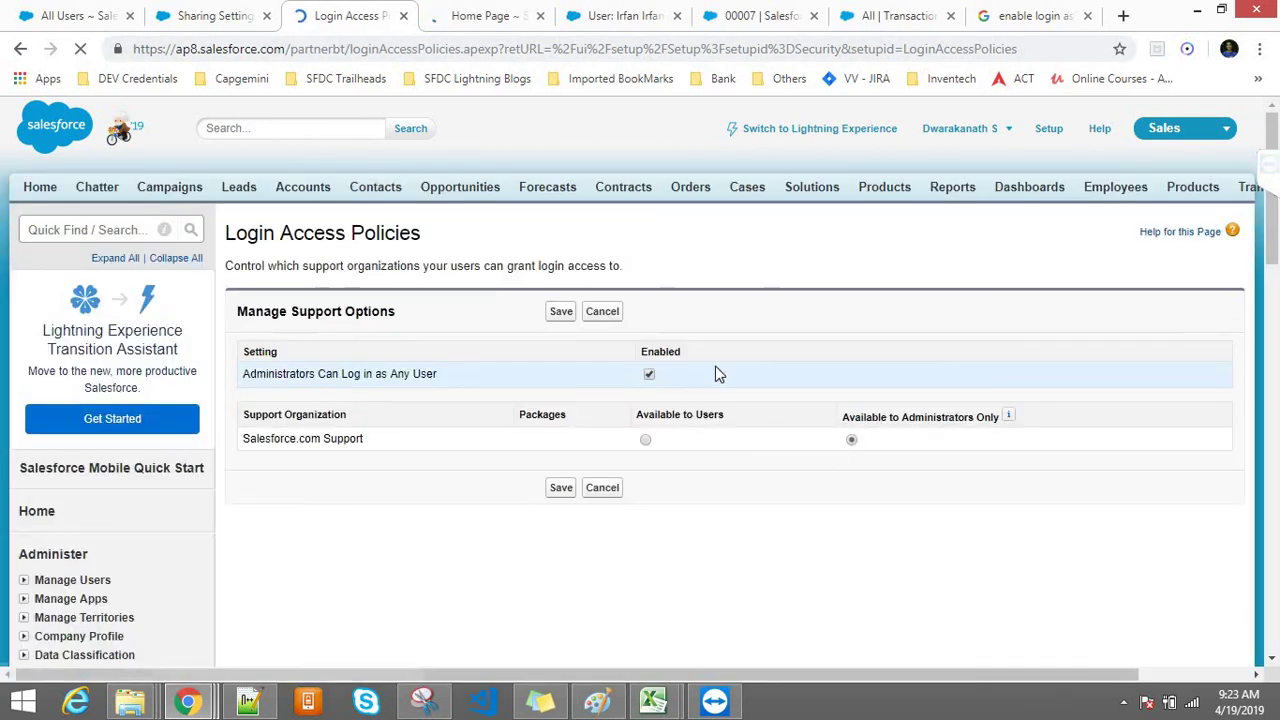
left_click(645, 440)
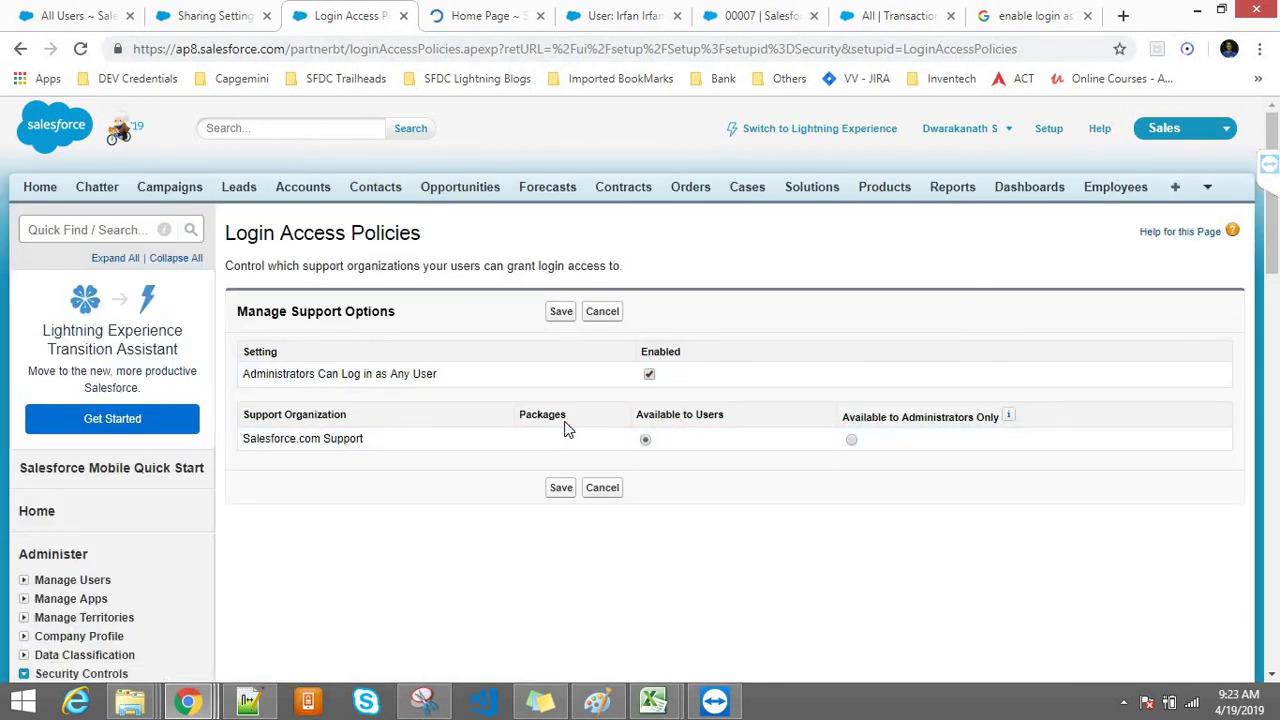
left_click(563, 490)
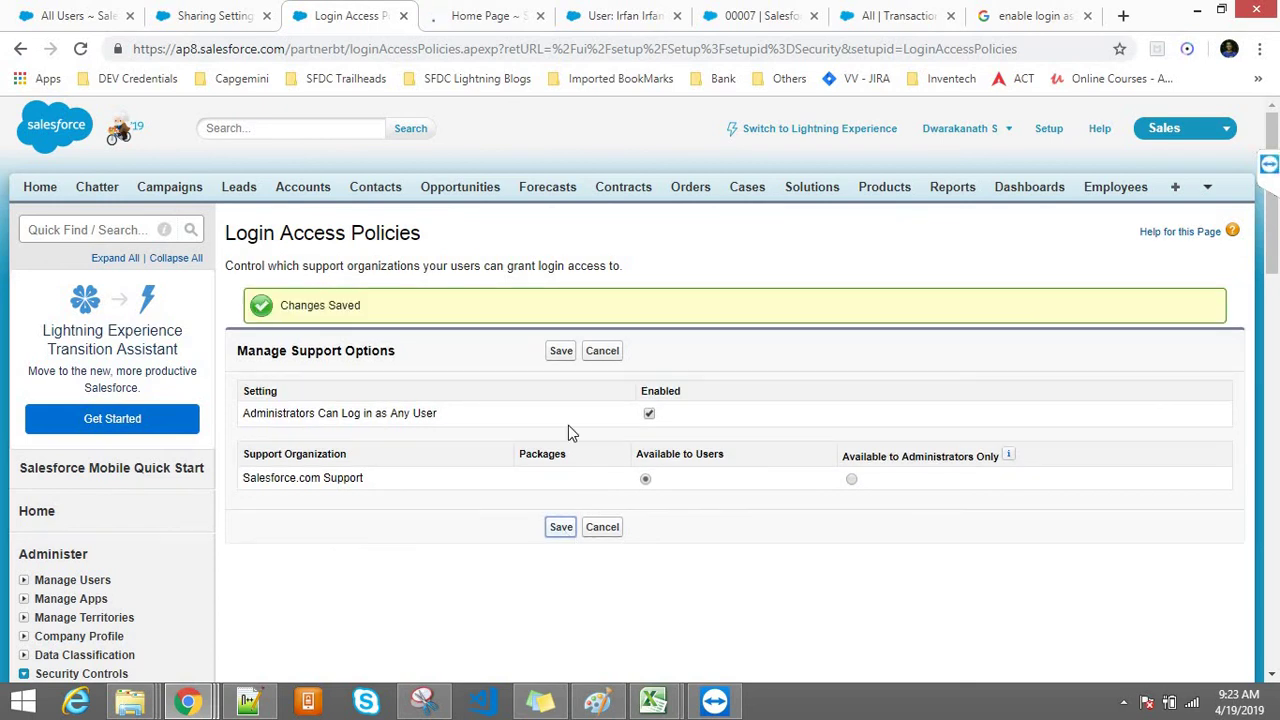
left_click(557, 356)
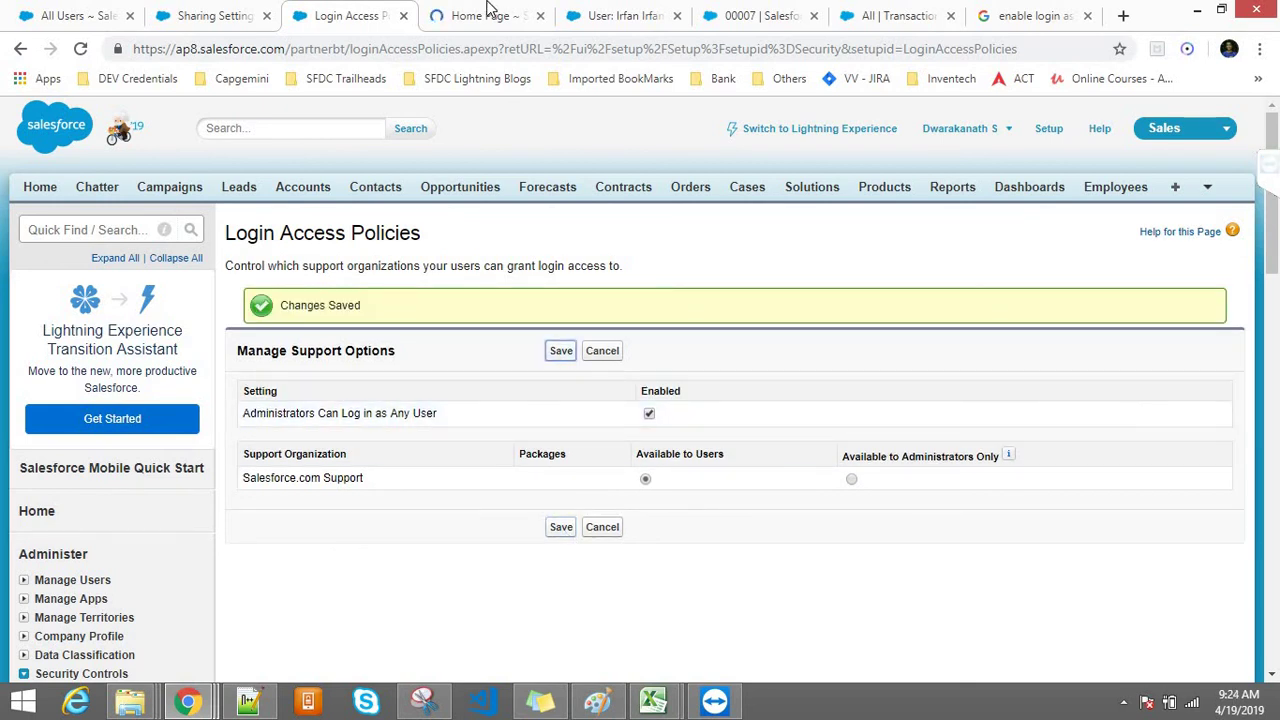
key("ctrl+Tab")
key("ctrl+Tab")
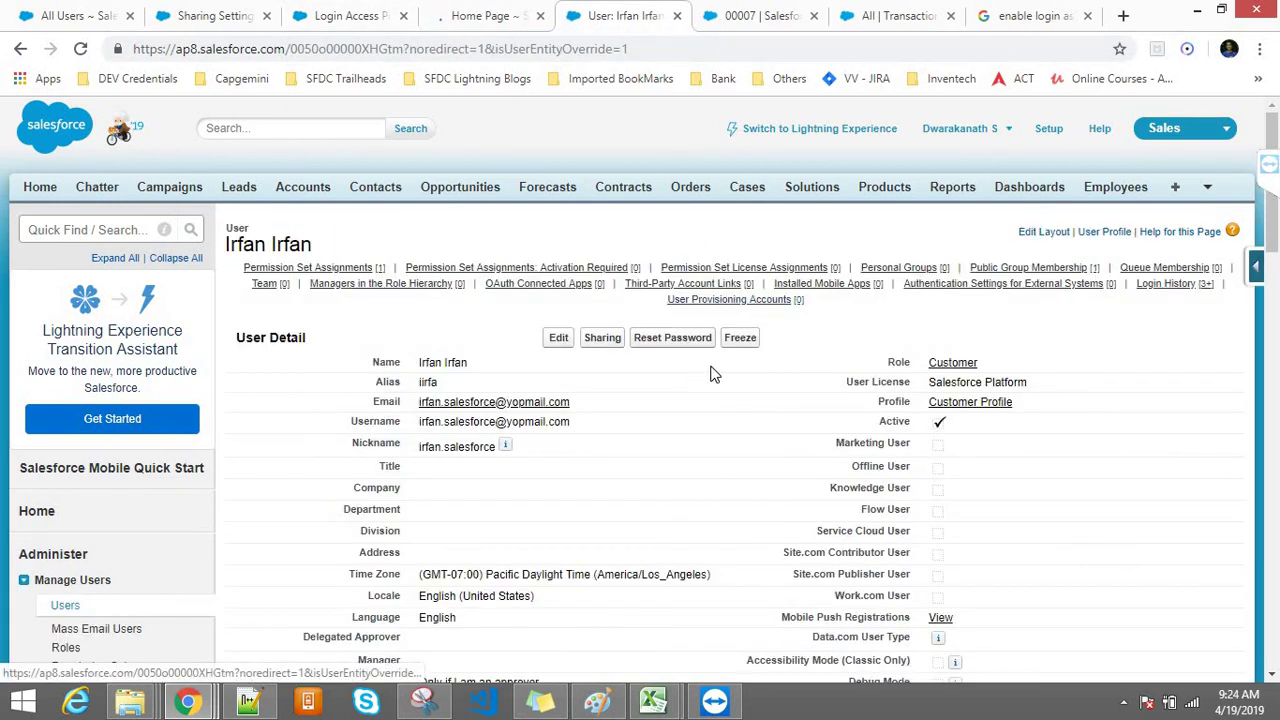
left_click(439, 48)
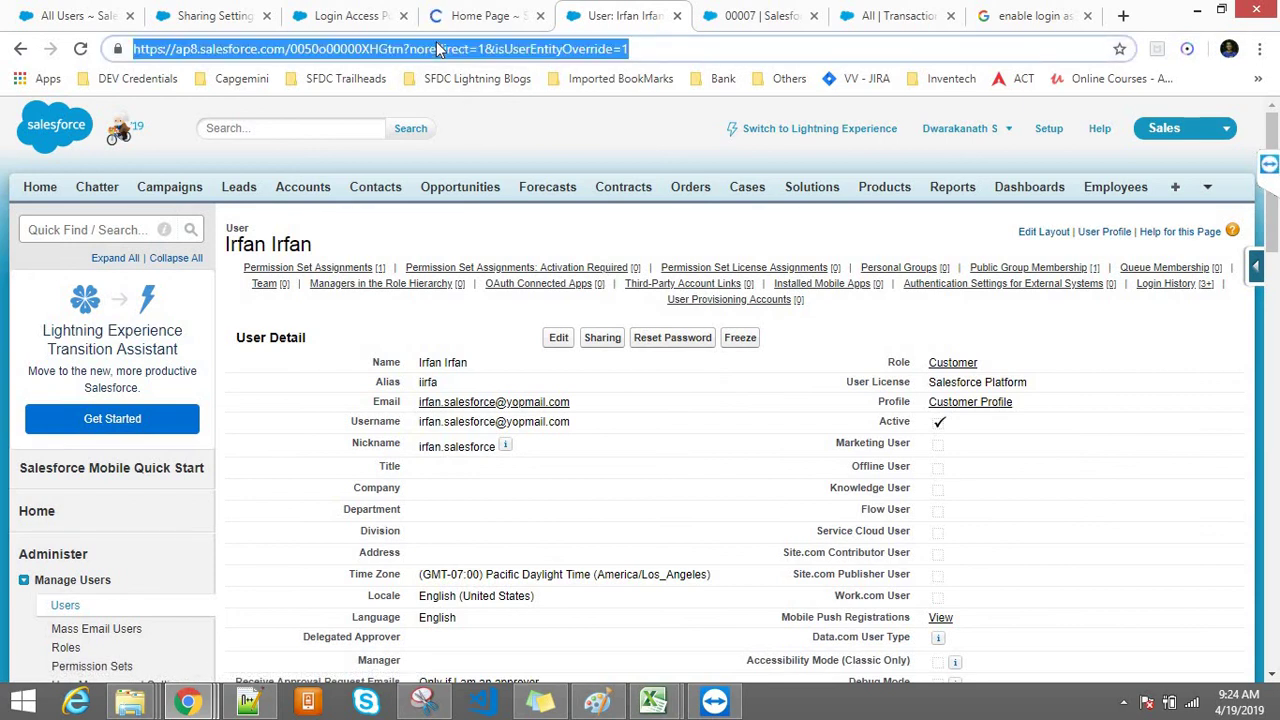